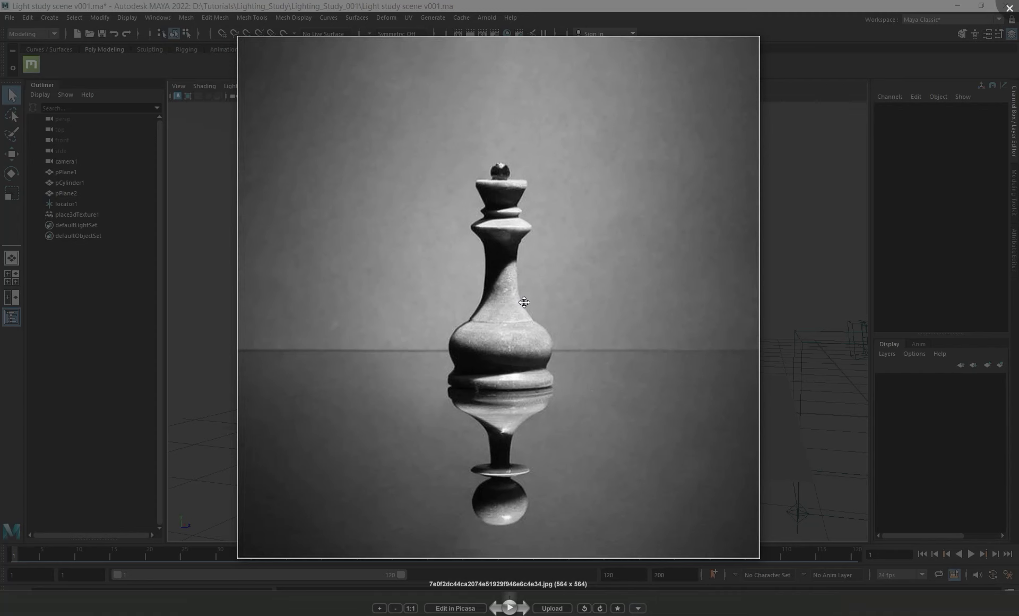
Minimize the reference photo in the photo viewer, return to Maya and look through camera1 in the viewport.
left_click(864, 150)
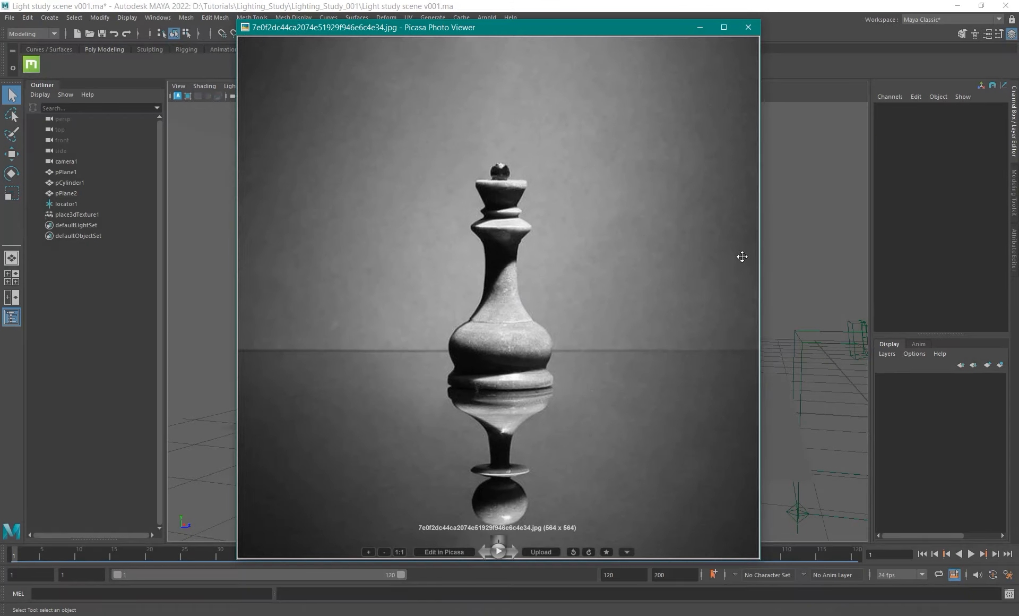
left_click(699, 30)
left_click_drag(596, 309, 457, 313, "alt")
left_click(319, 86)
mouse_move(372, 98)
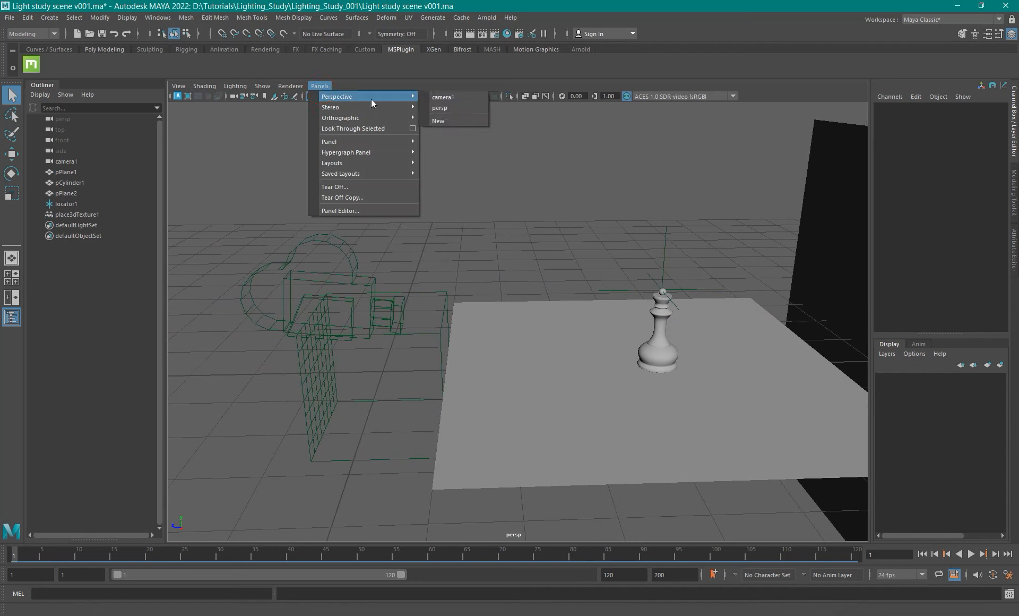
left_click(442, 97)
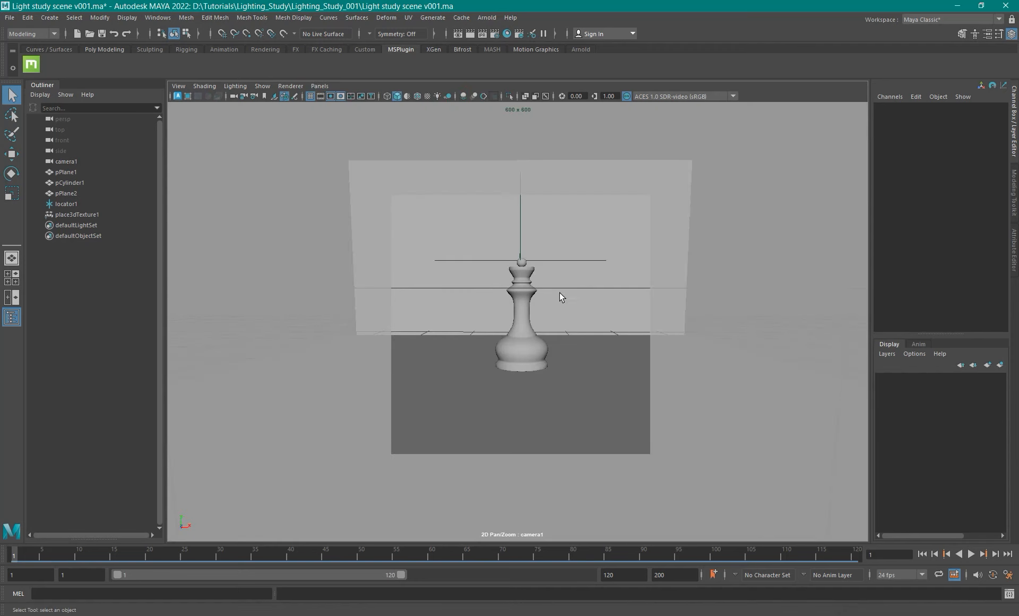
Open the attributes of the viewing camera and check its image plane transform, leaving nothing selected.
left_click(529, 279)
left_click(458, 225)
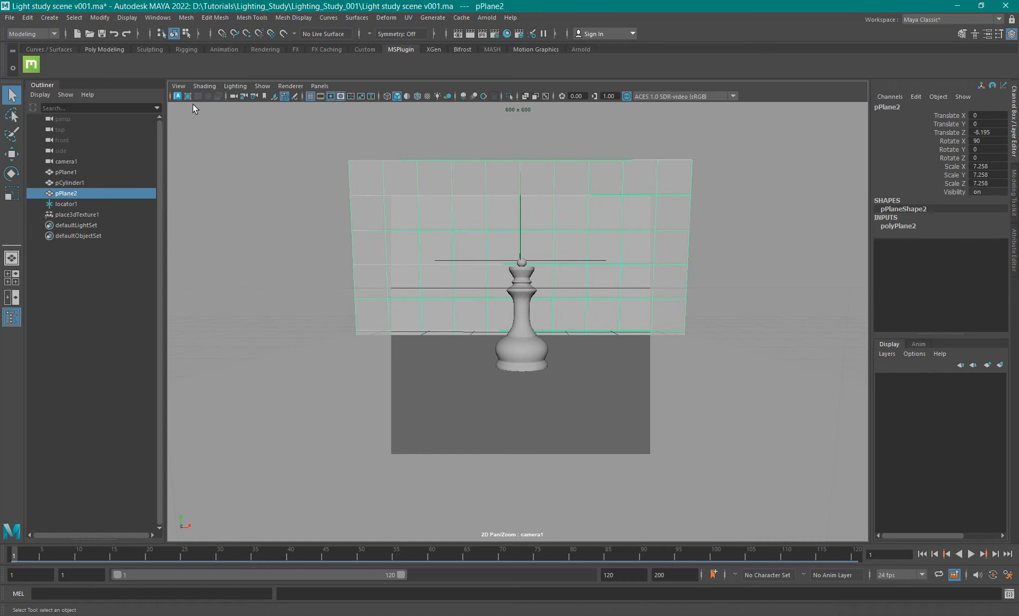
left_click(179, 86)
left_click(282, 325)
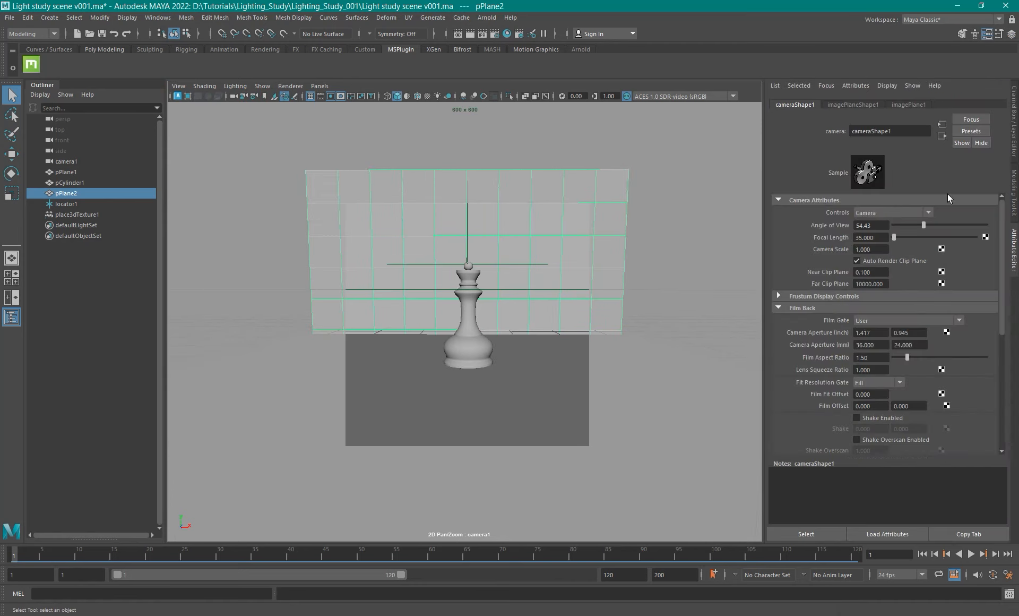
left_click(908, 105)
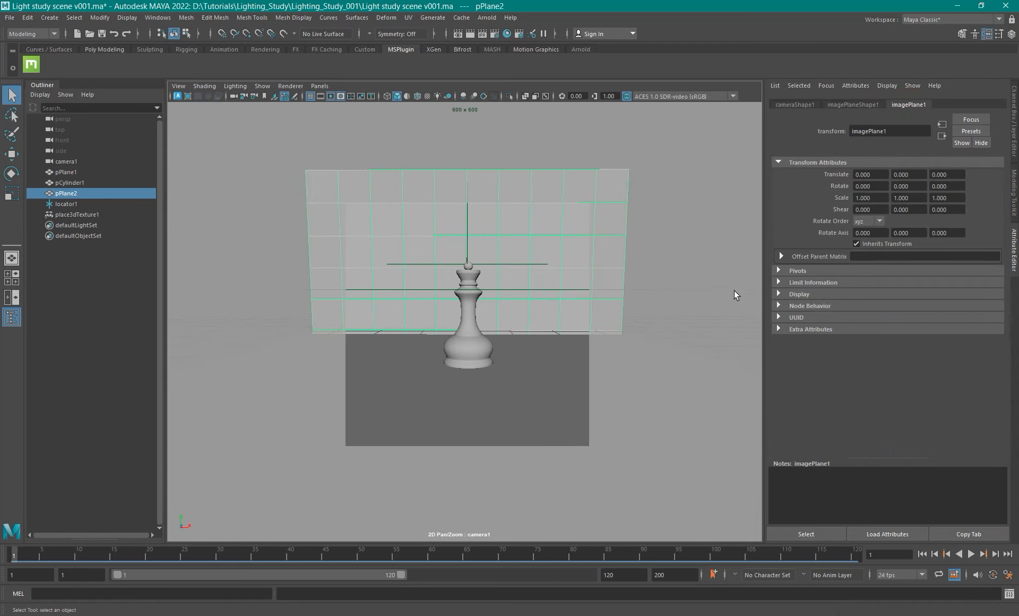
left_click(264, 86)
left_click(691, 215)
left_click(688, 204)
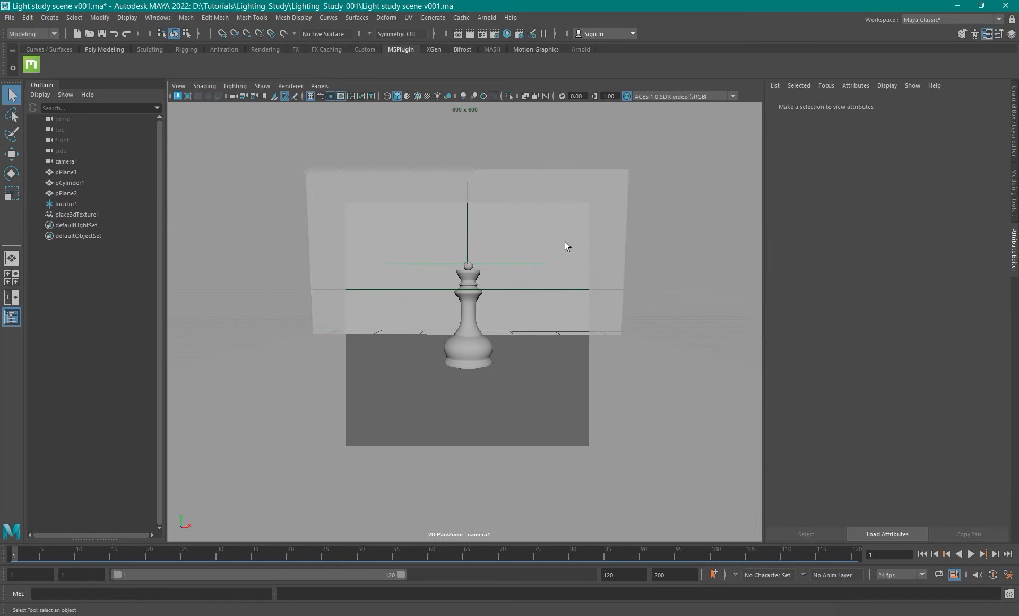
Switch the viewport to the perspective view and select camera1 facing the chess piece.
key("space")
left_click_drag(595, 303, 597, 277)
left_click_drag(493, 302, 768, 317, "alt")
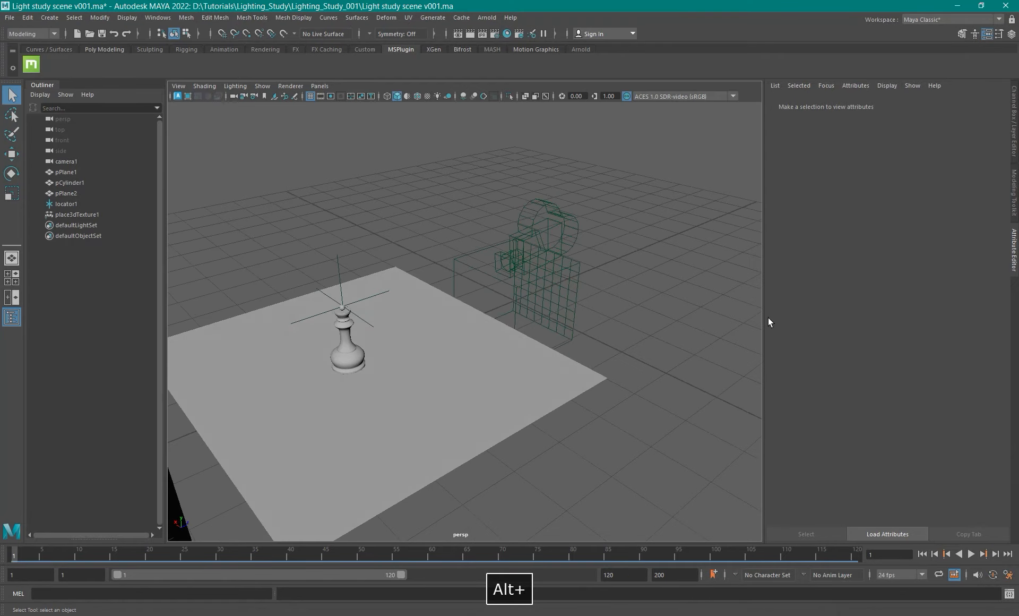
right_click_drag(770, 322, 446, 314, "alt")
left_click_drag(421, 345, 289, 327, "alt")
right_click_drag(319, 287, 807, 445, "alt")
left_click_drag(578, 356, 515, 357, "alt")
left_click(534, 128)
right_click_drag(568, 243, 722, 262, "alt")
left_click(720, 238)
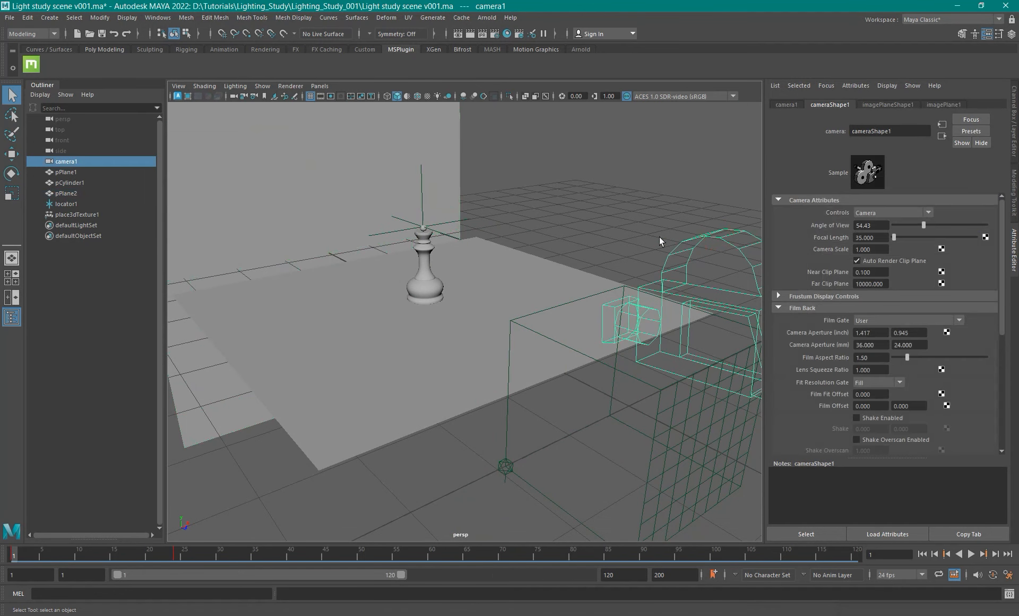
Show all object types in the viewport and set the display mode of camera1's image plane to RGBA.
left_click(265, 88)
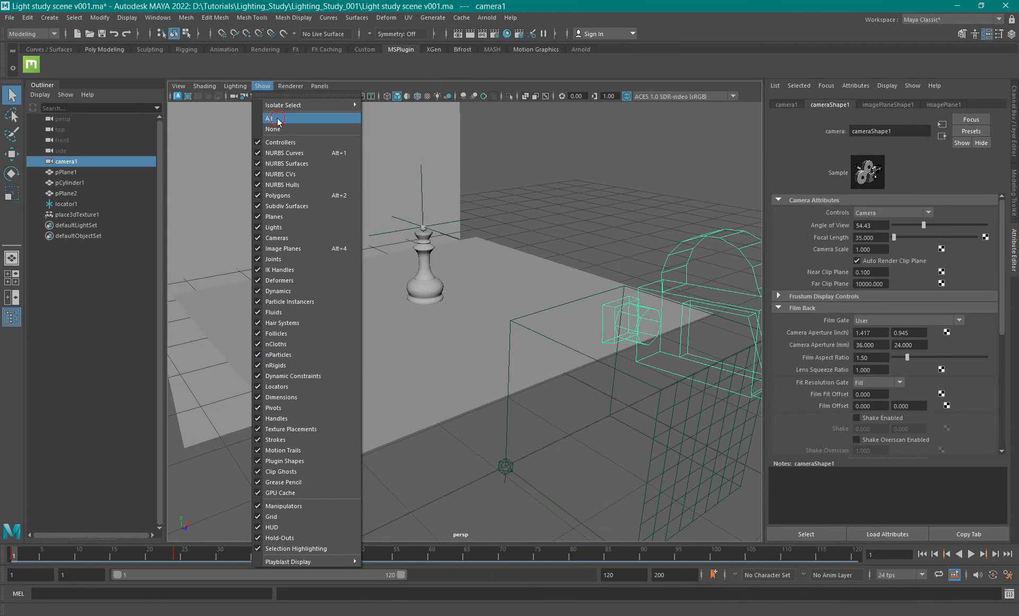
left_click(277, 119)
left_click(917, 105)
left_click(890, 235)
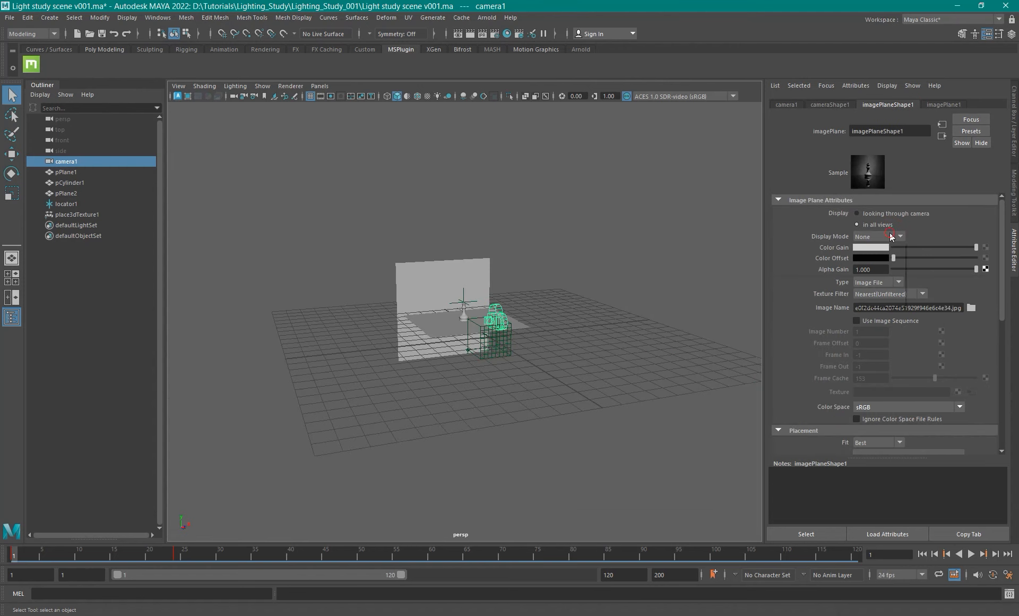
left_click(867, 280)
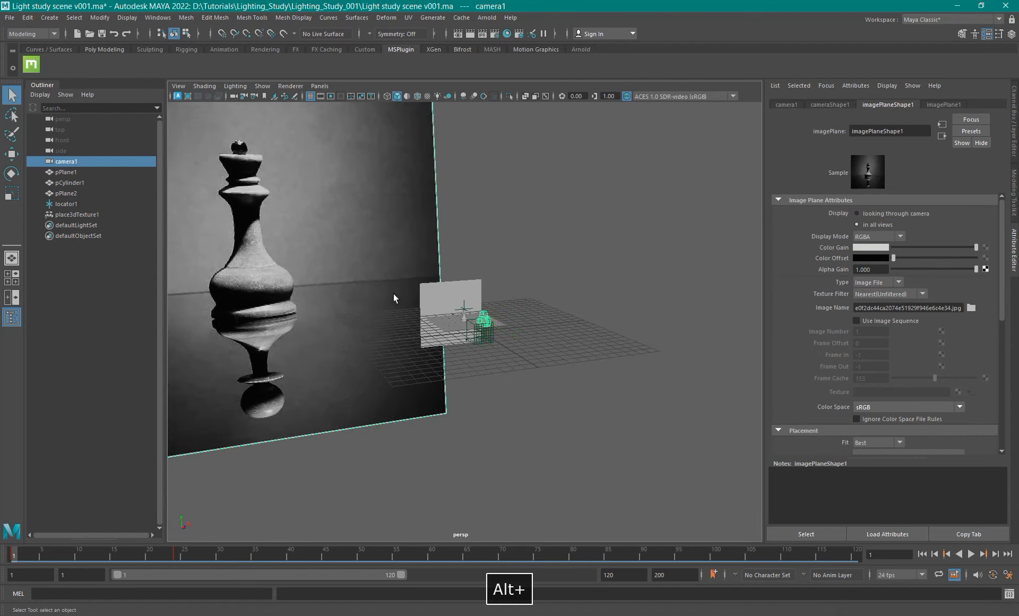
left_click_drag(394, 298, 345, 228, "alt")
Look through camera1 in wireframe display and compare the chess piece model with the reference image.
left_click(320, 85)
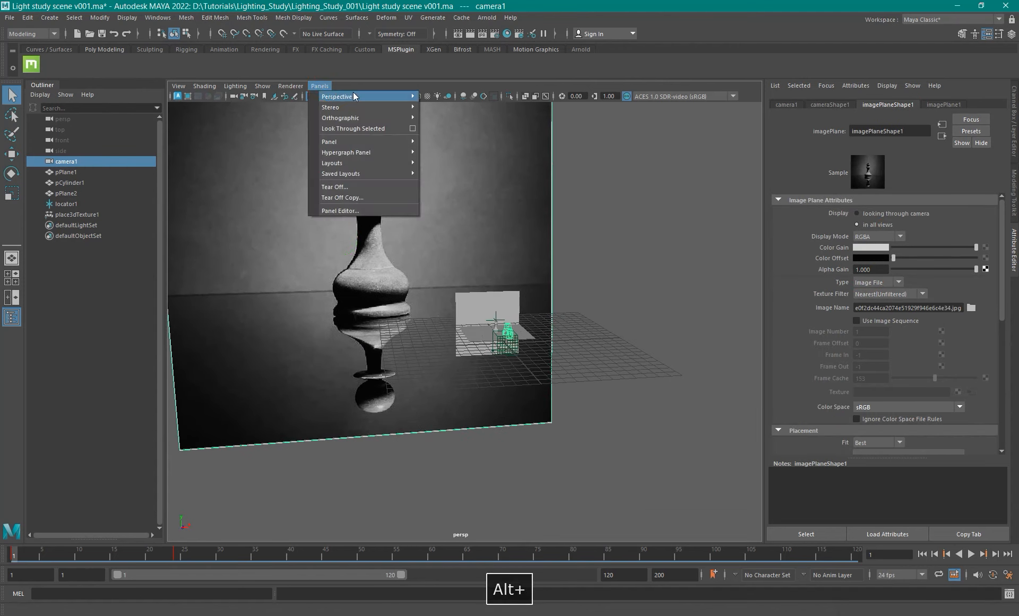
mouse_move(355, 96)
left_click(464, 106)
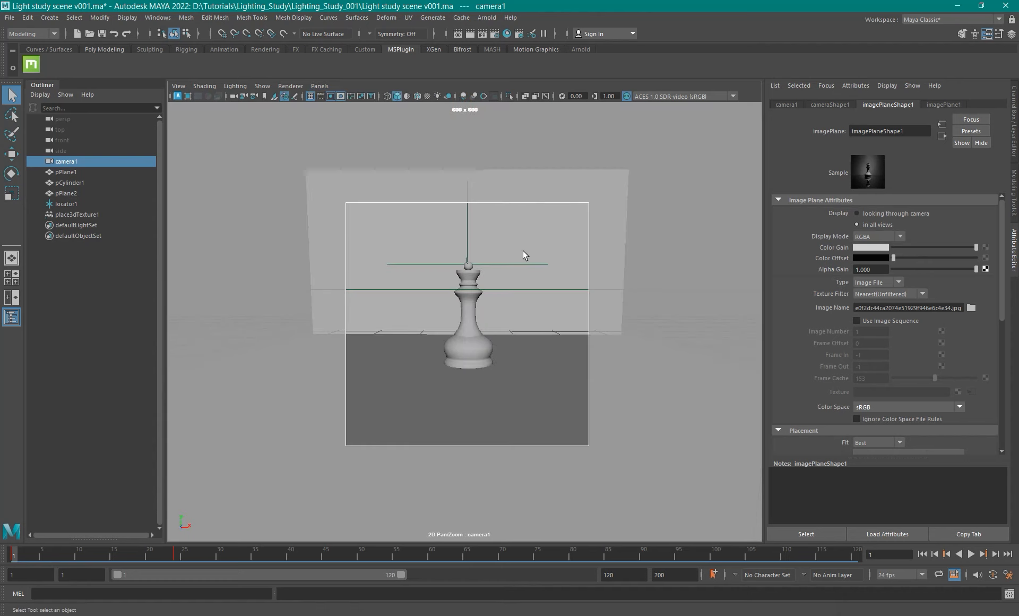
key("4")
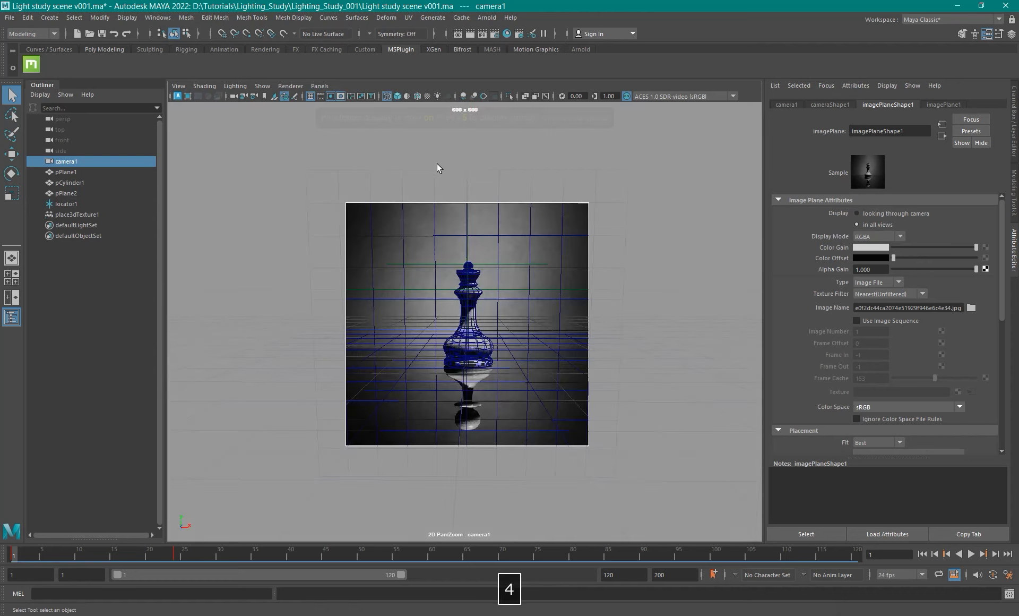
left_click(467, 268)
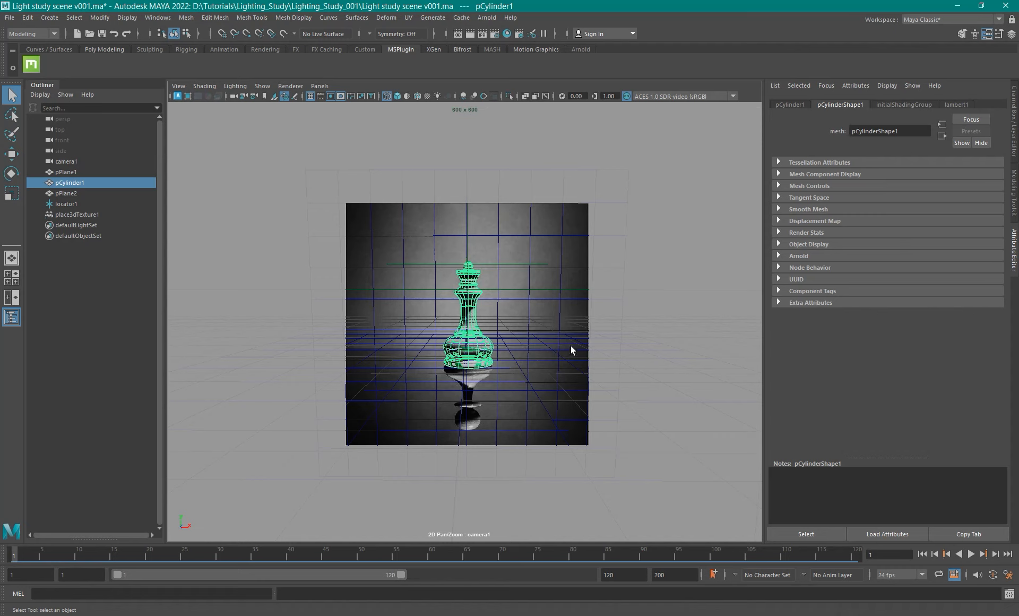
left_click(681, 232)
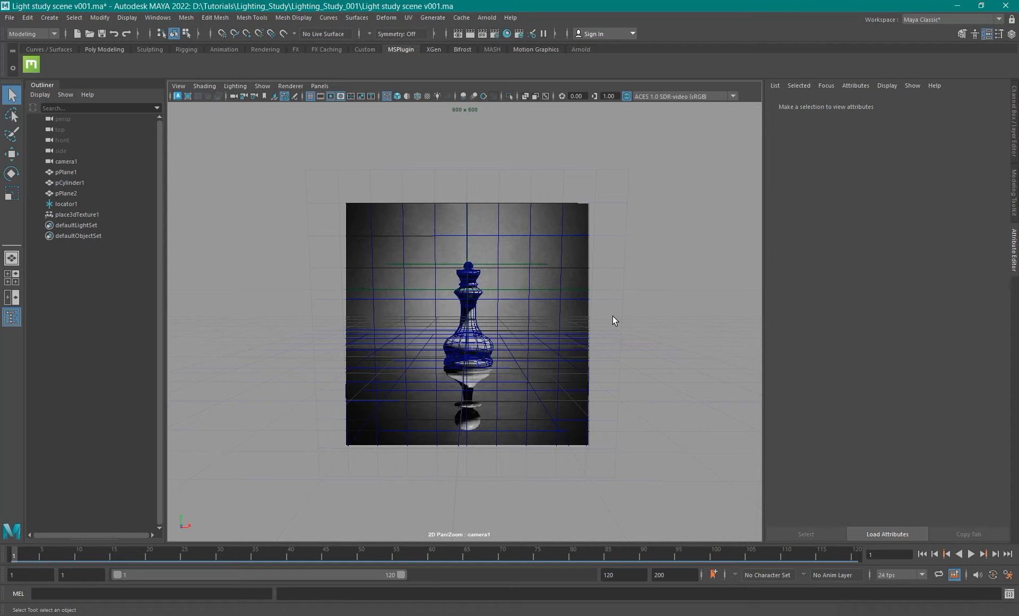
Return to the perspective view and set the reference image plane's display mode to None.
key("space")
left_click_drag(573, 309, 571, 279)
right_click_drag(579, 342, 466, 322, "alt")
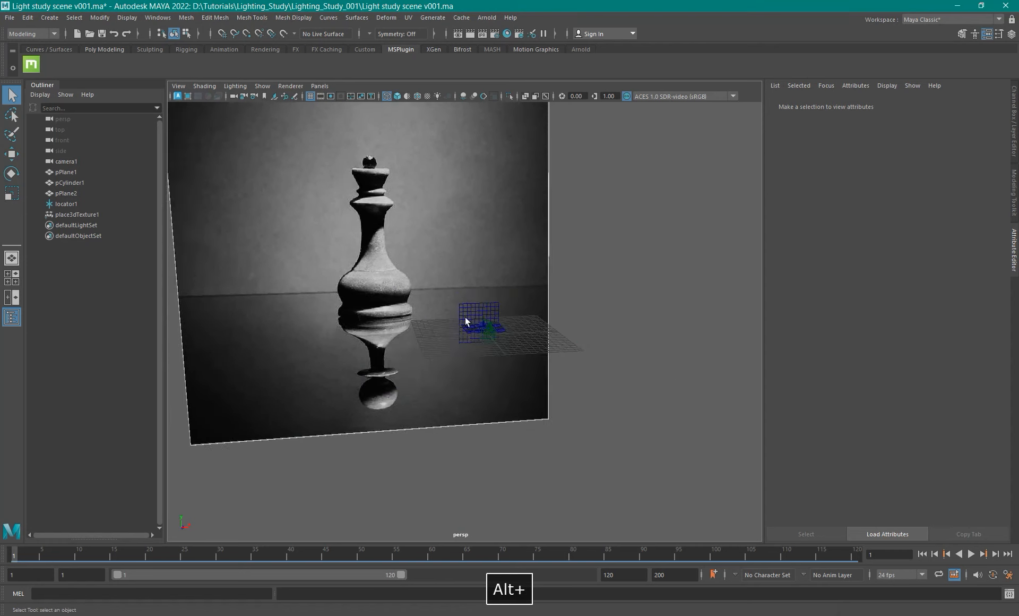
left_click_drag(465, 324, 524, 245, "alt")
left_click_drag(567, 177, 689, 254)
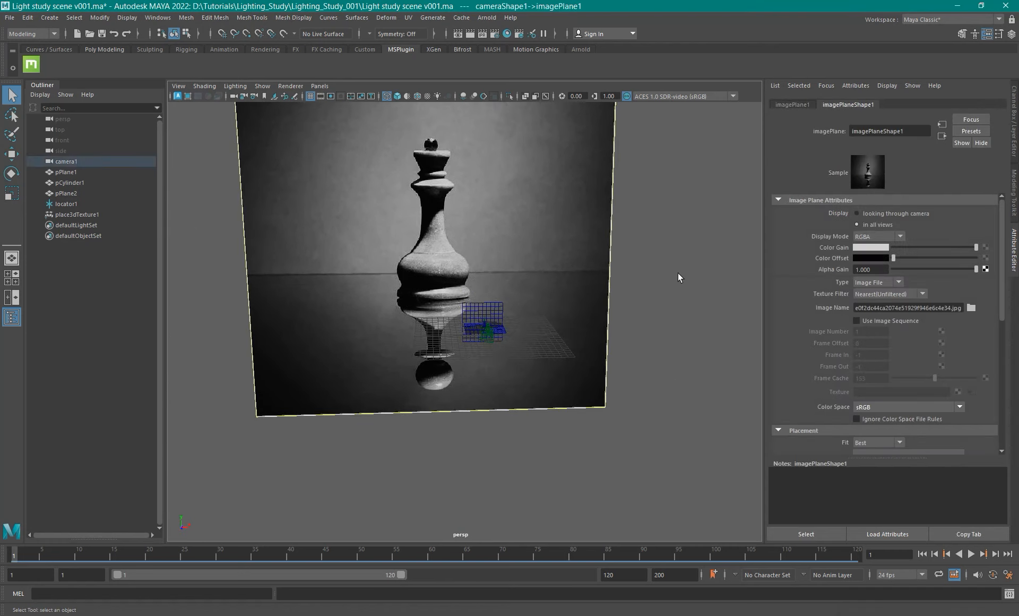
left_click(869, 238)
left_click(870, 246)
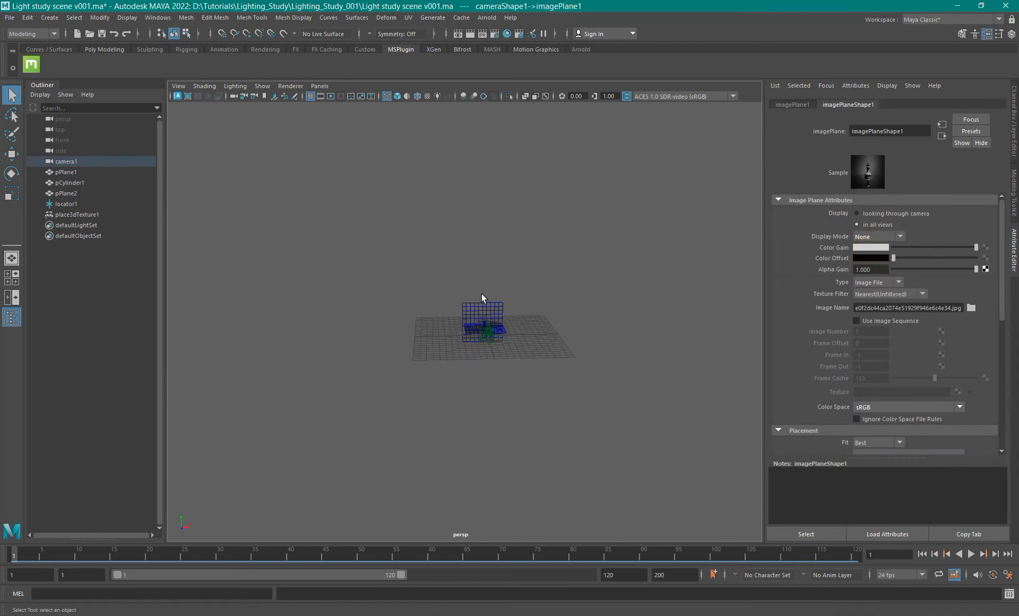
Switch the perspective view to shaded display and select the chess piece.
left_click_drag(482, 293, 416, 280, "alt")
right_click_drag(416, 282, 607, 361, "alt")
left_click_drag(607, 362, 511, 338, "alt")
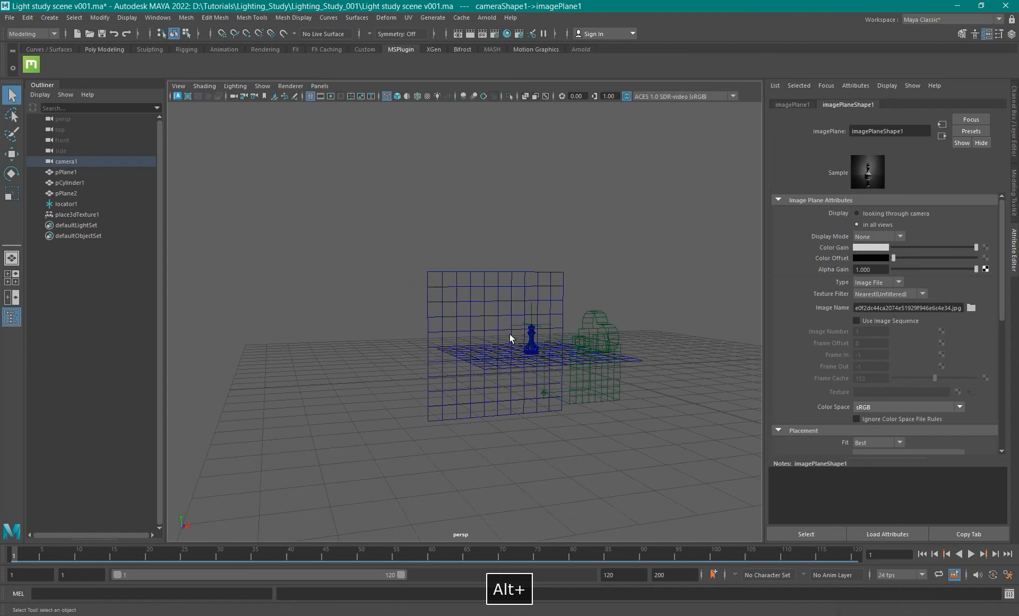
right_click_drag(512, 338, 611, 361, "alt")
mouse_move(611, 359)
left_mouse_down("alt")
mouse_move(480, 342)
mouse_move(529, 296)
left_mouse_up("alt")
key("5")
right_click_drag(530, 294, 578, 334, "alt")
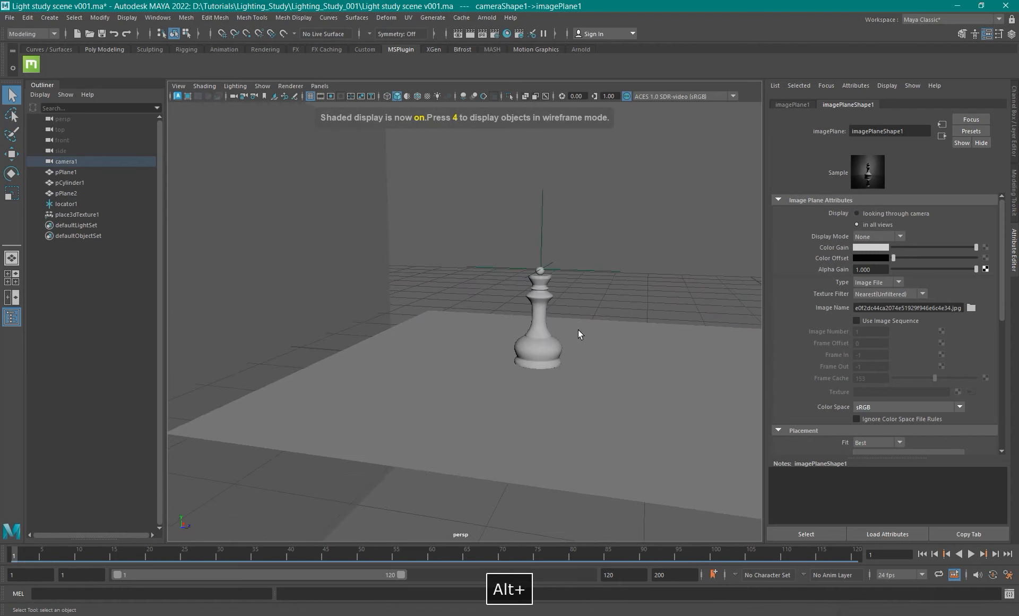
left_click_drag(578, 334, 539, 341, "alt")
right_click_drag(539, 341, 590, 364, "alt")
left_click(571, 354)
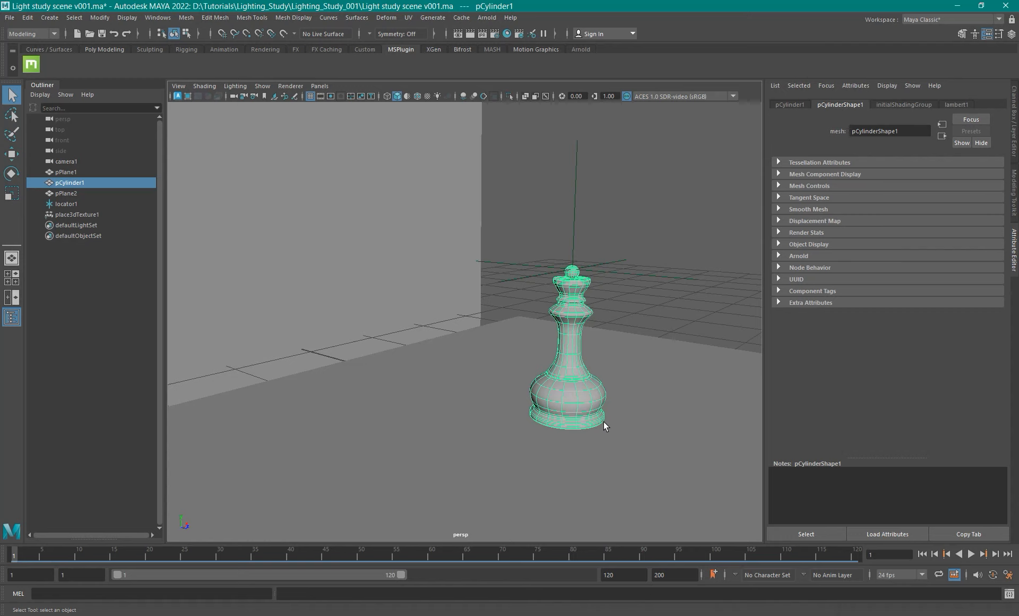
left_click_drag(604, 422, 543, 360, "alt")
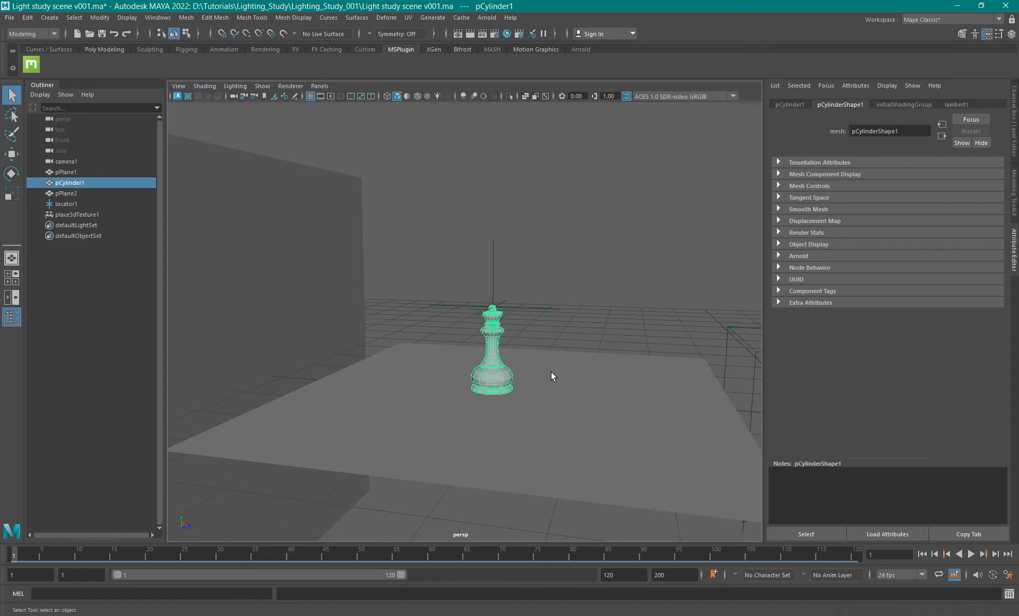
Open the Render Settings and set the Arnold sampling to Camera (AA) 4, Diffuse 1 and Specular 1.
left_click(495, 34)
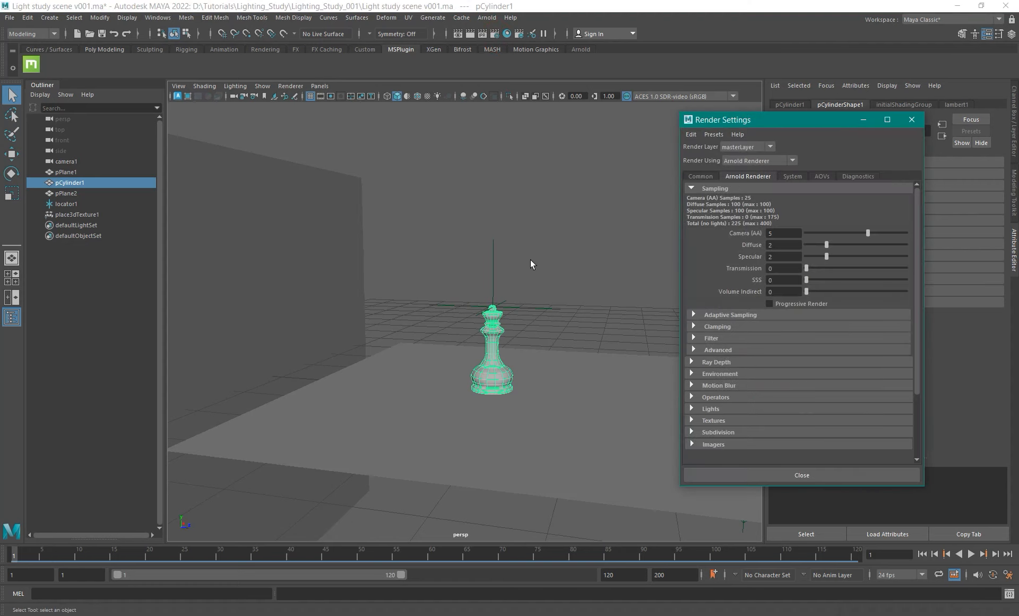
left_click_drag(789, 120, 359, 84)
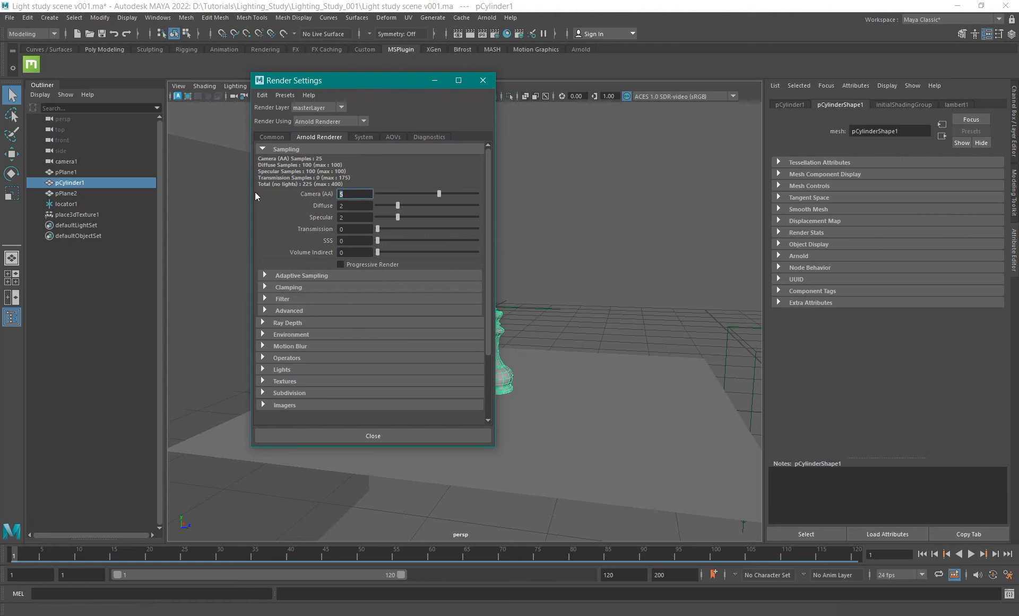
left_click(355, 206)
key("Tab")
left_click_drag(375, 81, 284, 130)
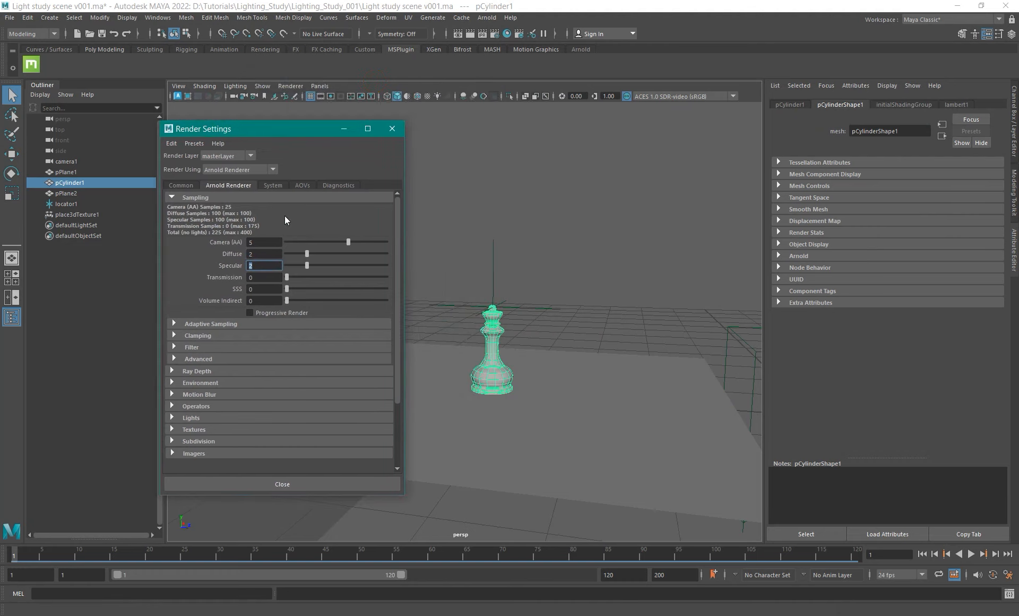
left_click(259, 242)
type("4")
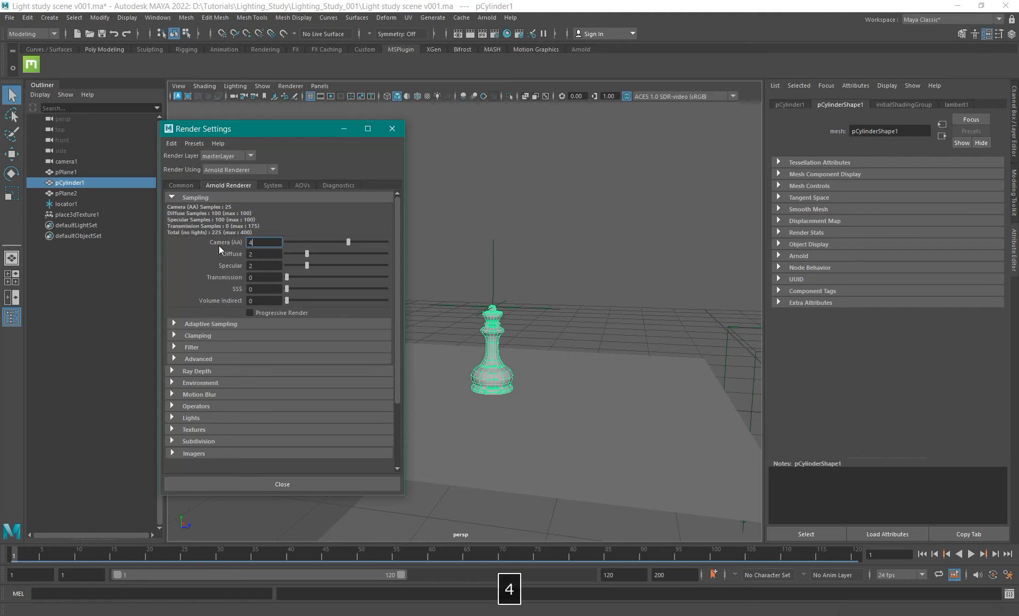
key("Tab")
type("1")
key("Tab")
type("1")
key("Return")
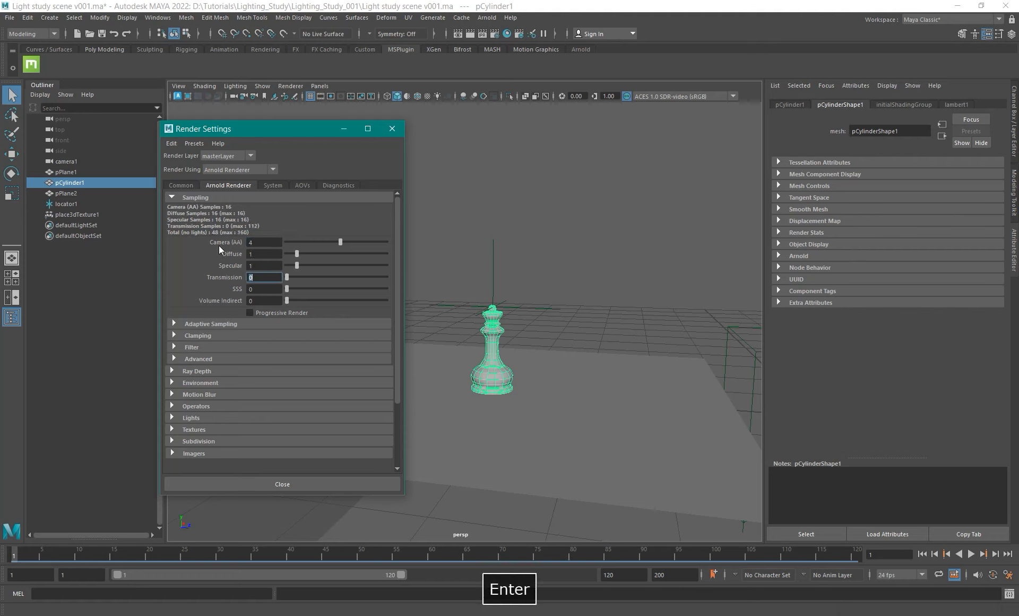
left_click(261, 243)
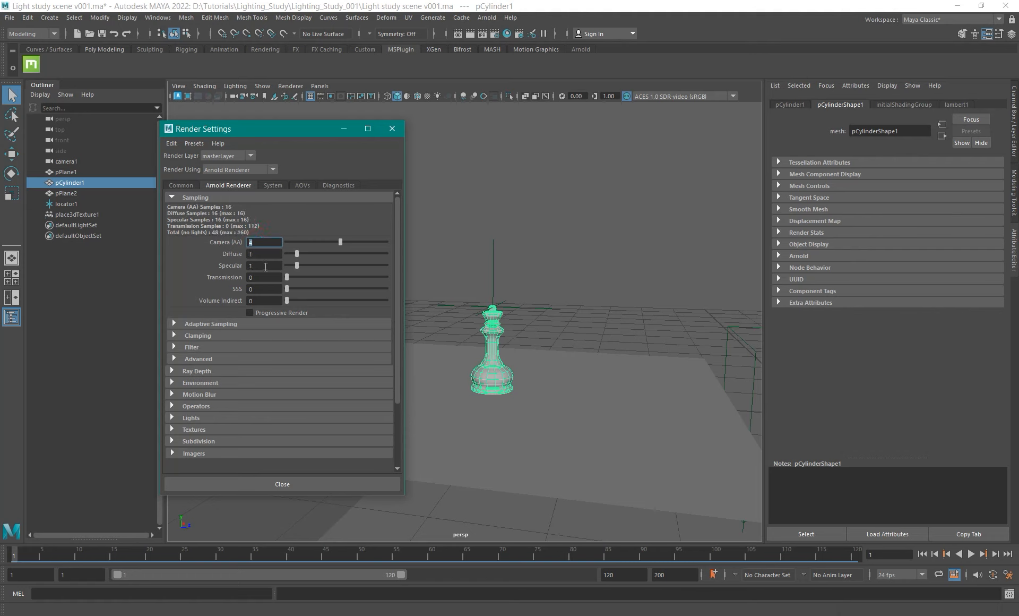
Review the active Arnold AOVs in the Render Settings, from albedo through the diffuse and specular passes.
left_click(273, 186)
left_click(302, 185)
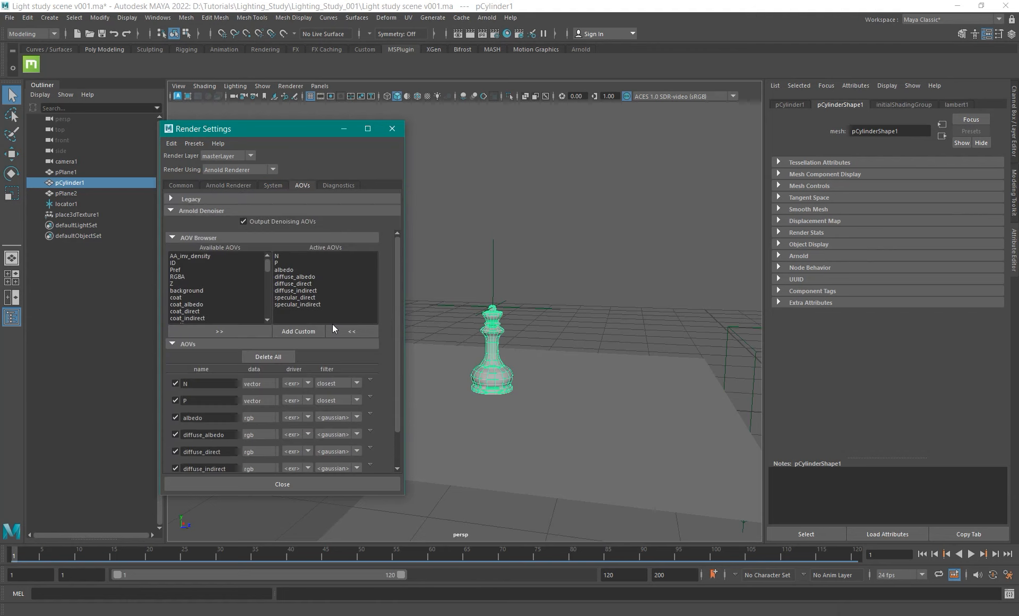
scroll(244, 401, "down", 3)
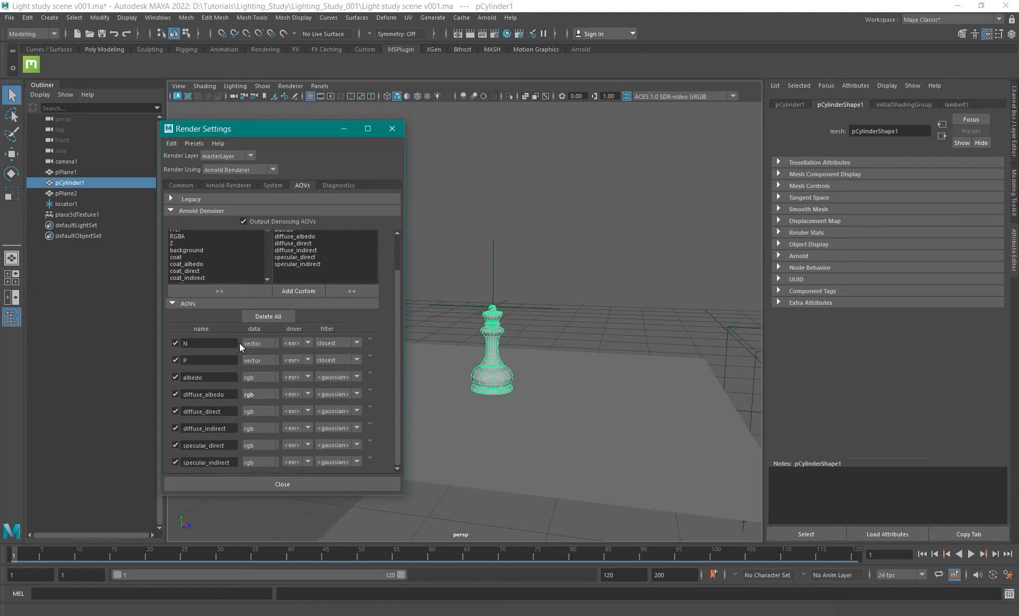
double_click(215, 378)
key("Tab")
key("Tab")
key("Tab")
key("Tab")
key("Tab")
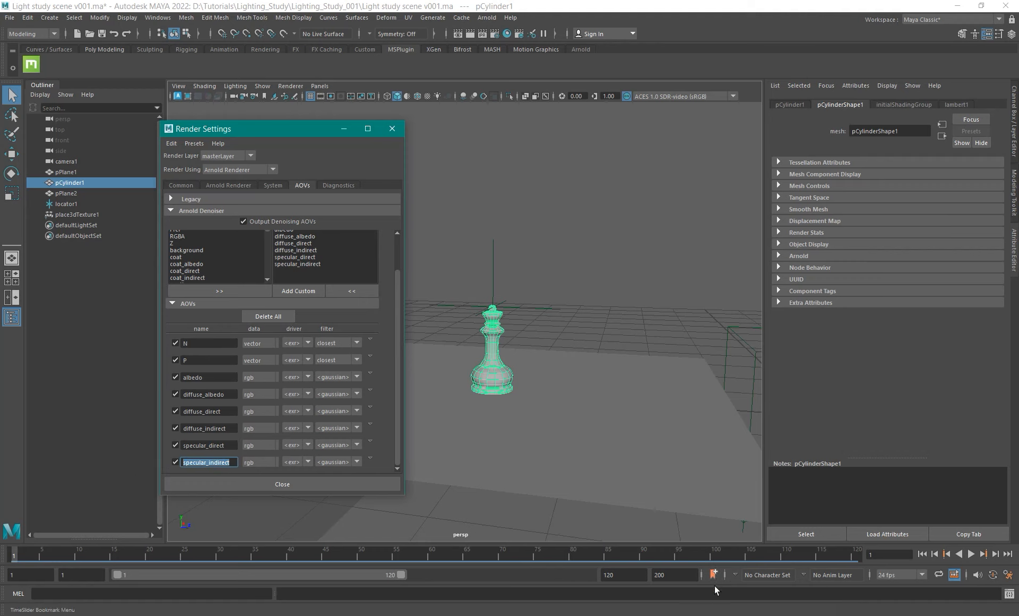
Switch to the photo viewer and examine the lighting on the reference chess piece up close.
left_click(716, 615)
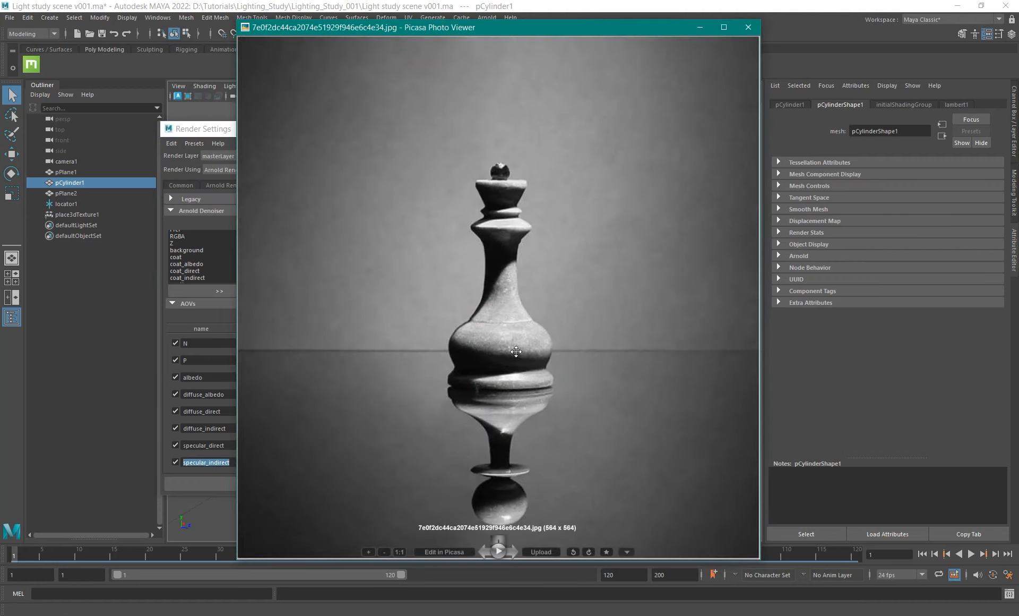
scroll(518, 353, "up", 3)
scroll(529, 235, "down", 2)
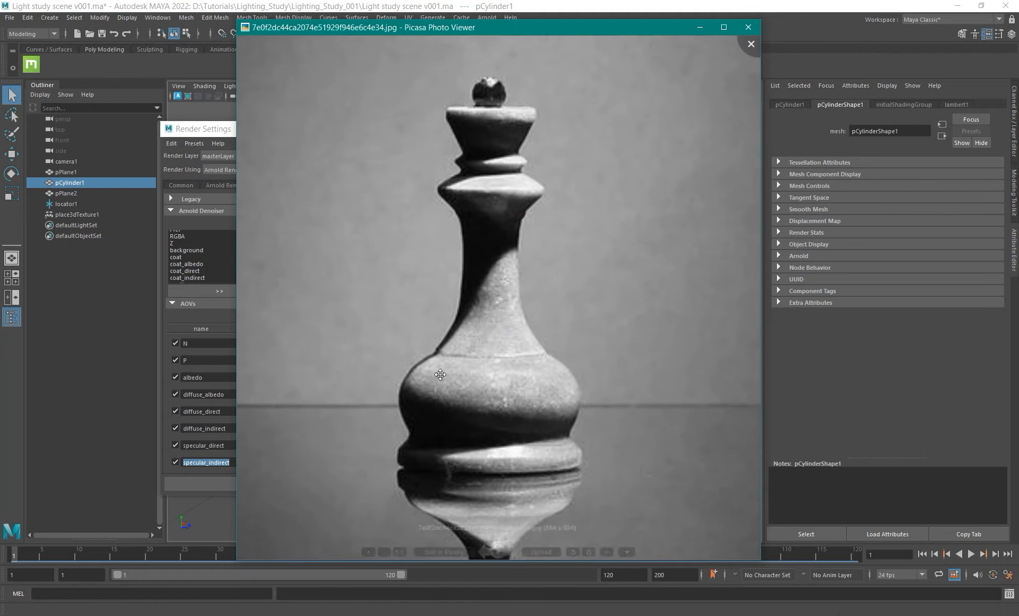
Examine how light and shadow fall across the neck, rounded body and base of the chess piece in the reference photo.
scroll(457, 441, "down", 2)
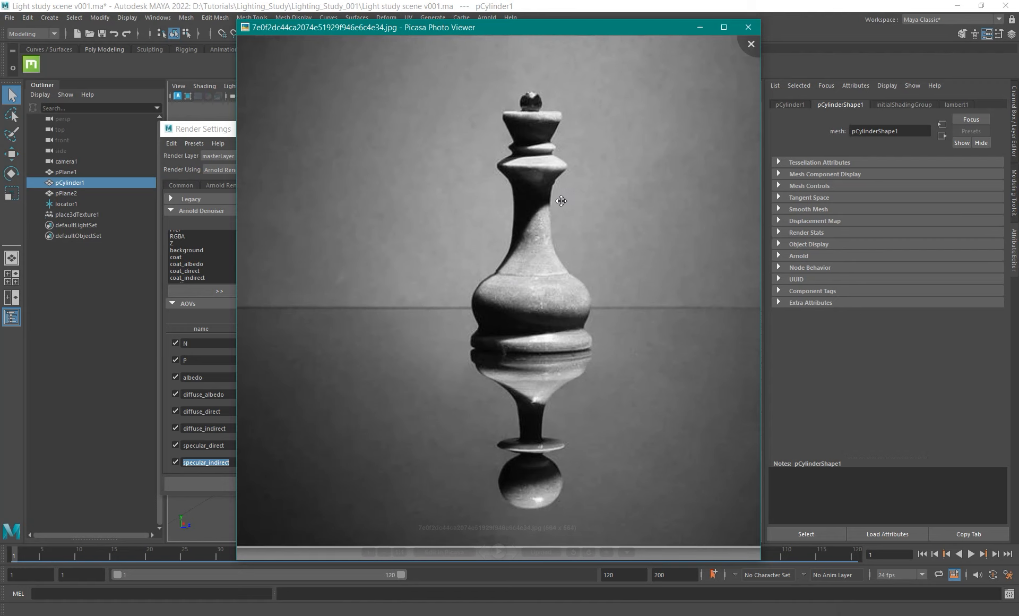
left_click_drag(594, 369, 564, 416)
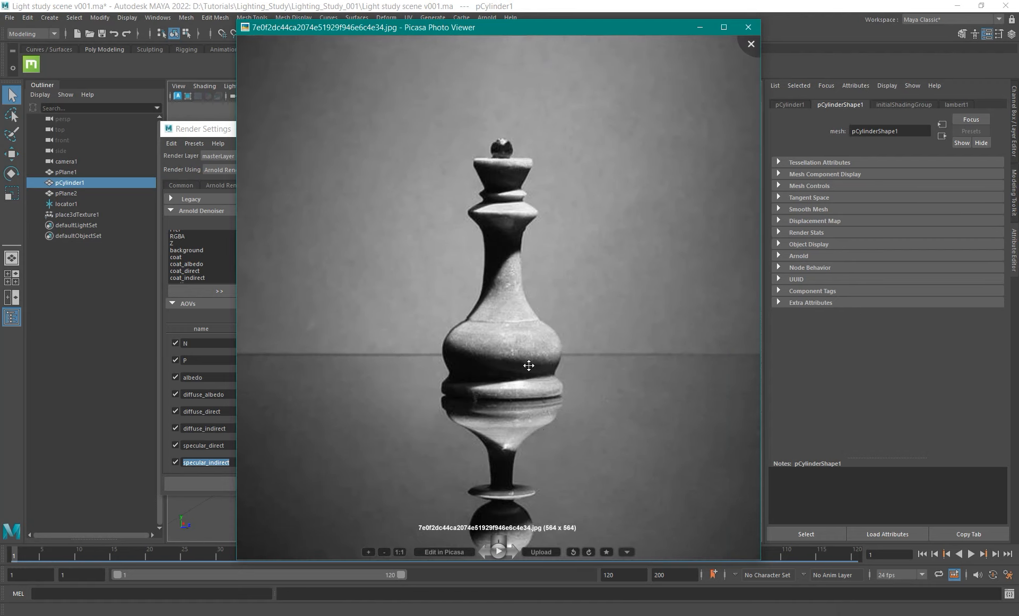
scroll(528, 363, "up", 2)
scroll(501, 386, "up", 1)
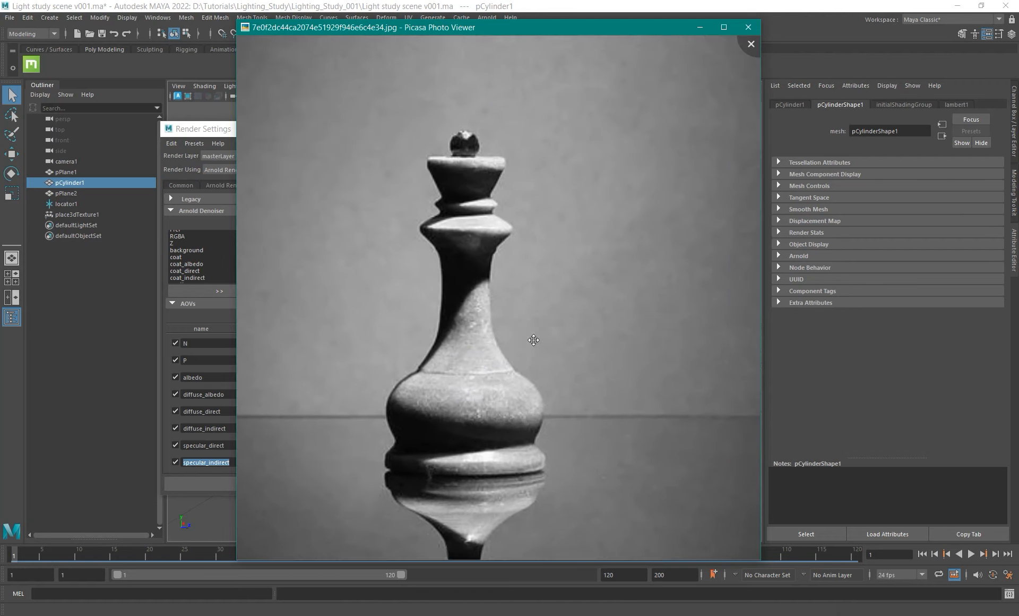
scroll(539, 298, "down", 1)
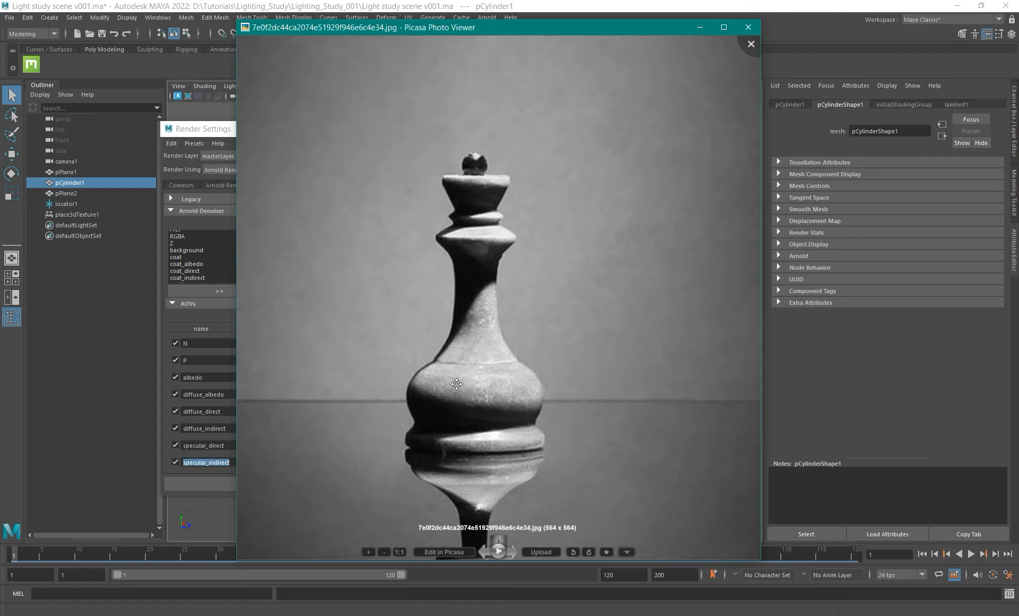
left_click_drag(498, 328, 476, 323)
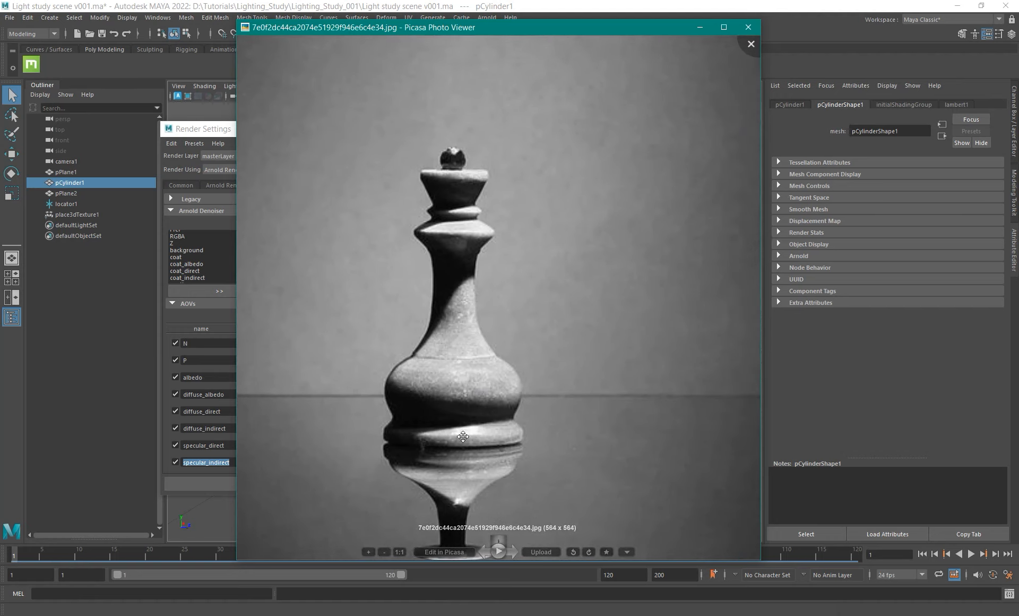
scroll(468, 144, "up", 5)
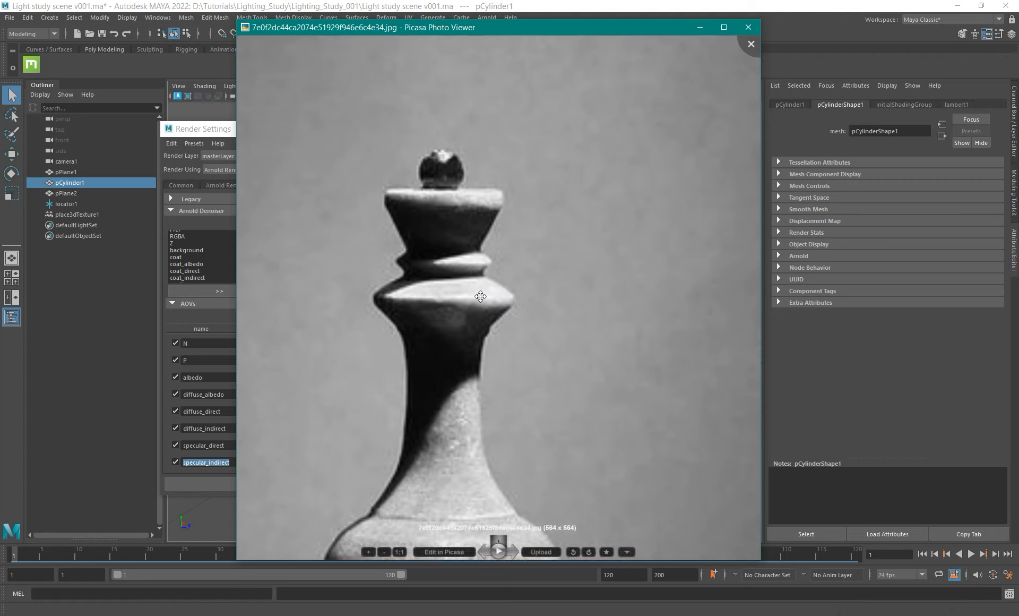
scroll(526, 319, "up", 2)
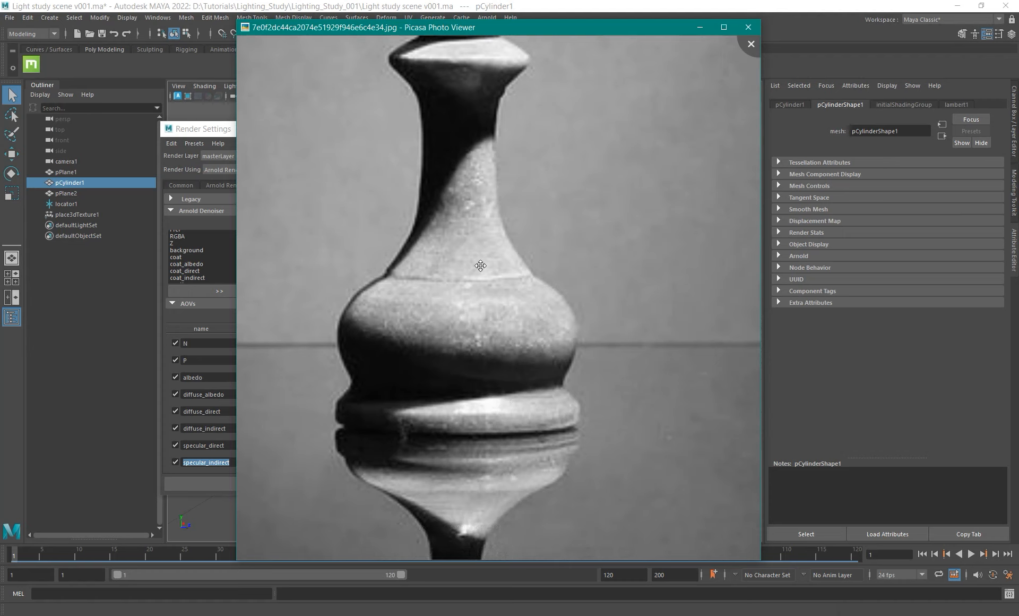
left_click_drag(476, 252, 456, 304)
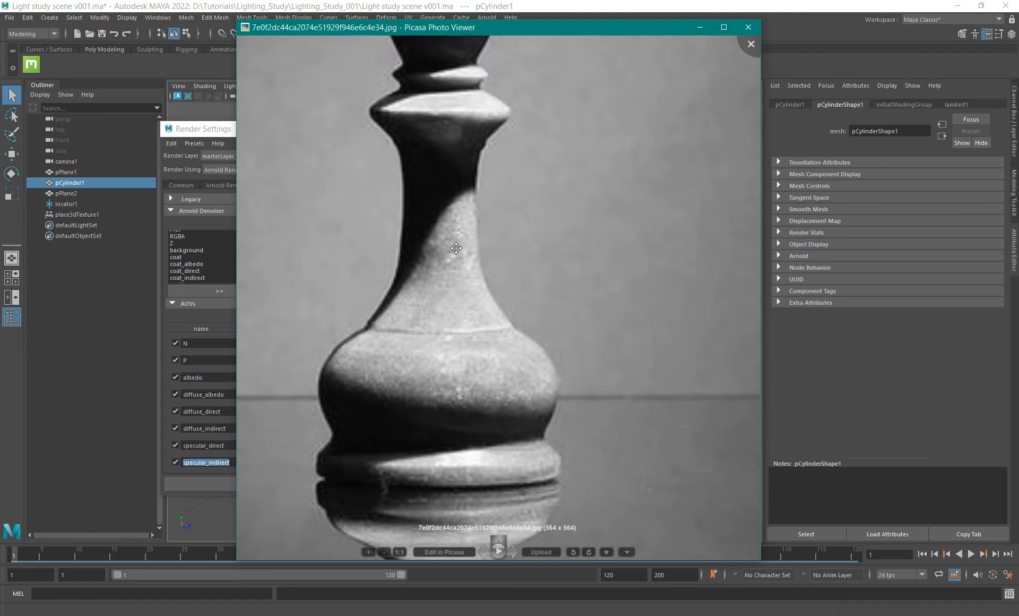
left_click_drag(444, 259, 439, 327)
left_click_drag(458, 438, 461, 385)
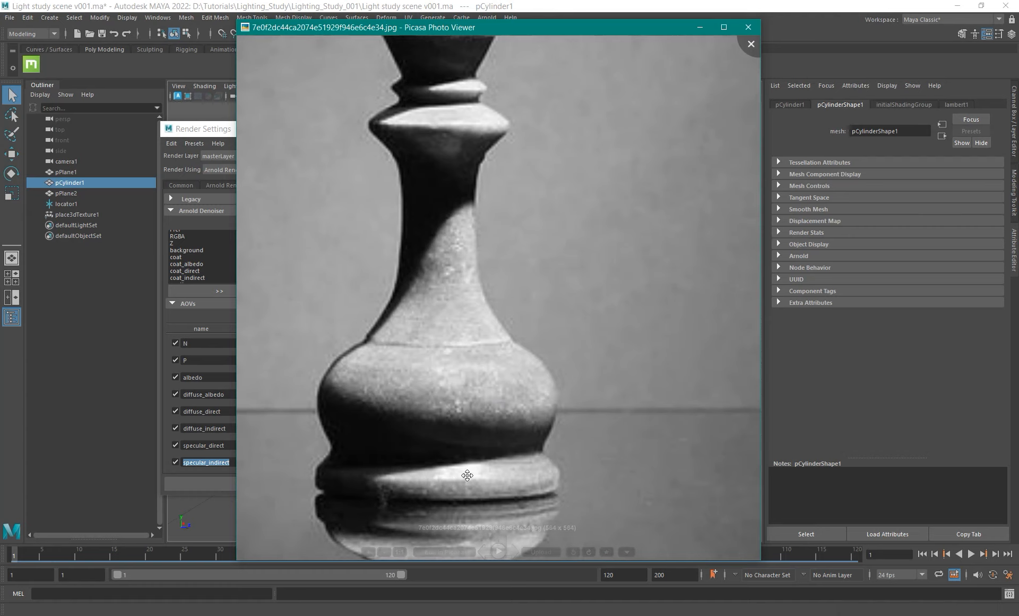
left_click_drag(460, 201, 461, 435)
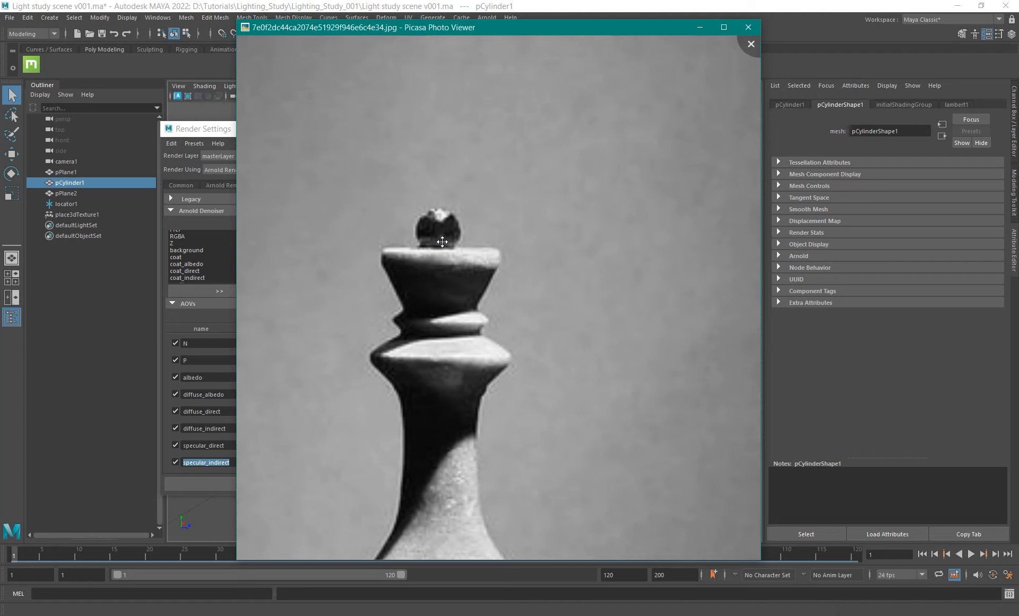
Compare the shading on the reference piece's crown and collar with its base and reflection to judge the light direction.
scroll(446, 241, "down", 5)
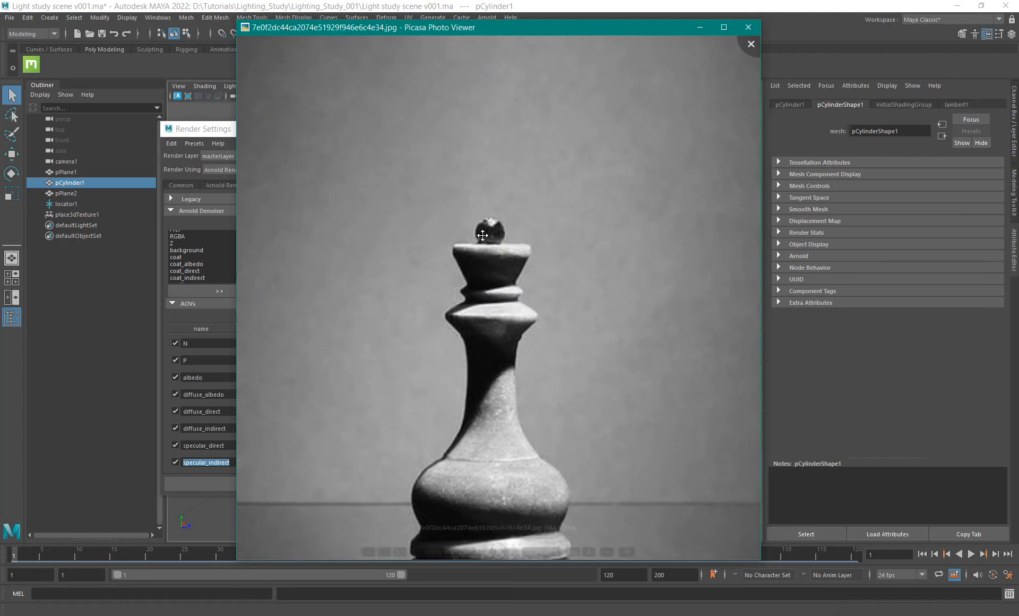
scroll(500, 228, "up", 1)
scroll(499, 227, "up", 2)
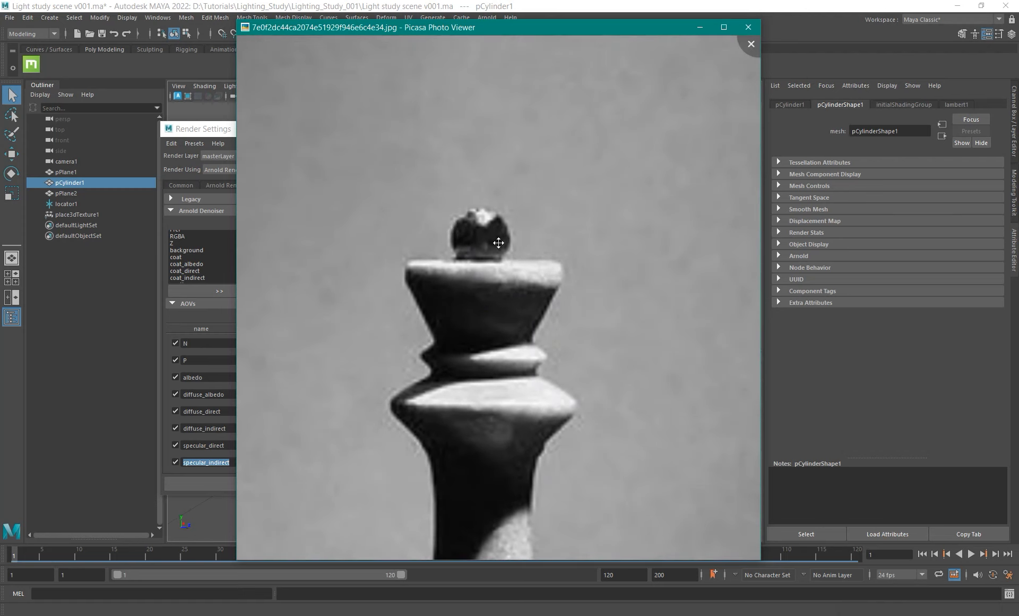
scroll(478, 256, "down", 2)
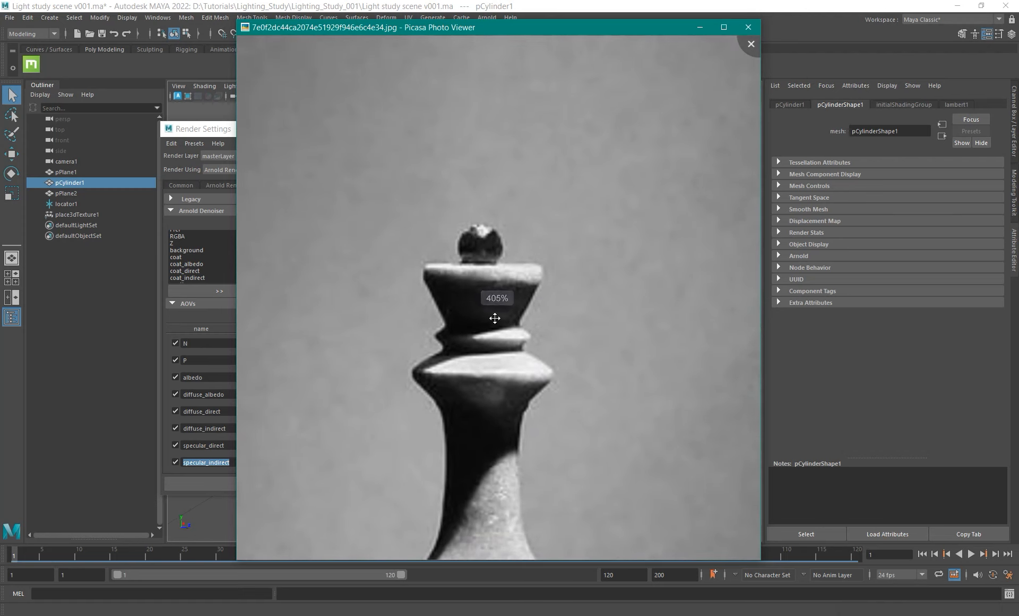
scroll(487, 331, "down", 1)
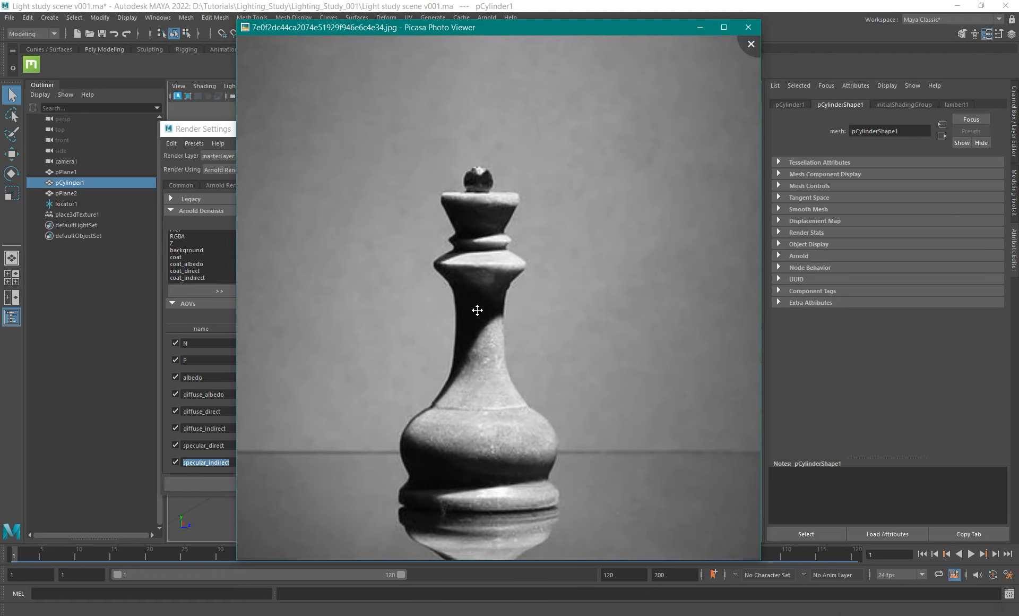
left_click_drag(478, 310, 478, 278)
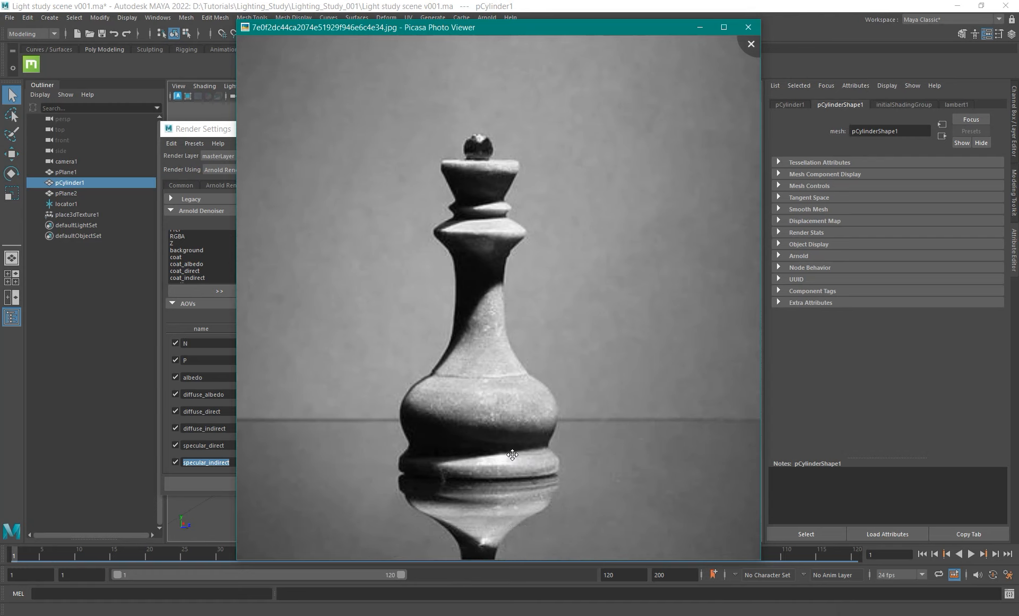
scroll(494, 456, "up", 3)
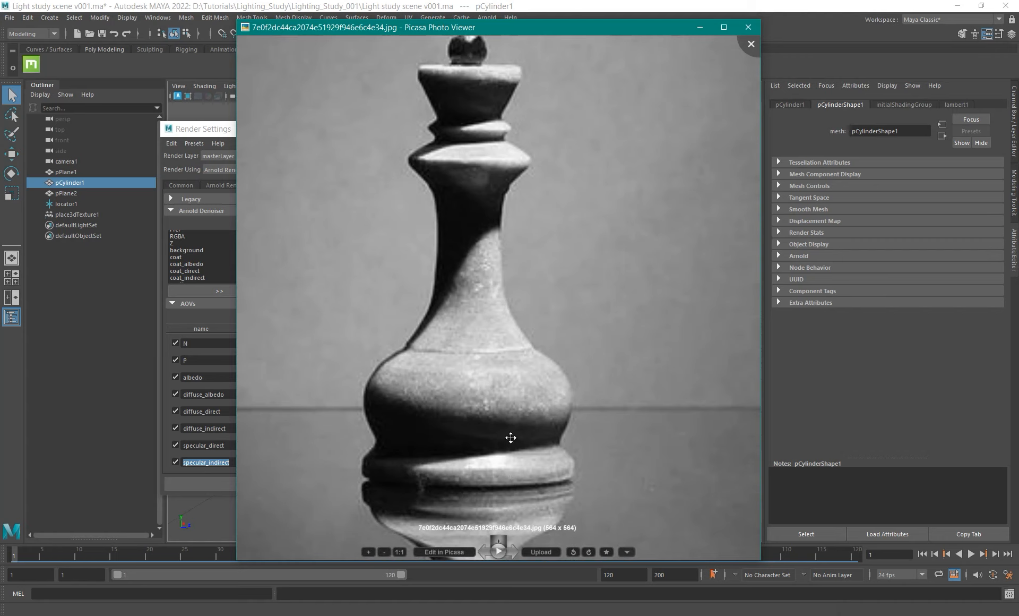
scroll(478, 284, "down", 3)
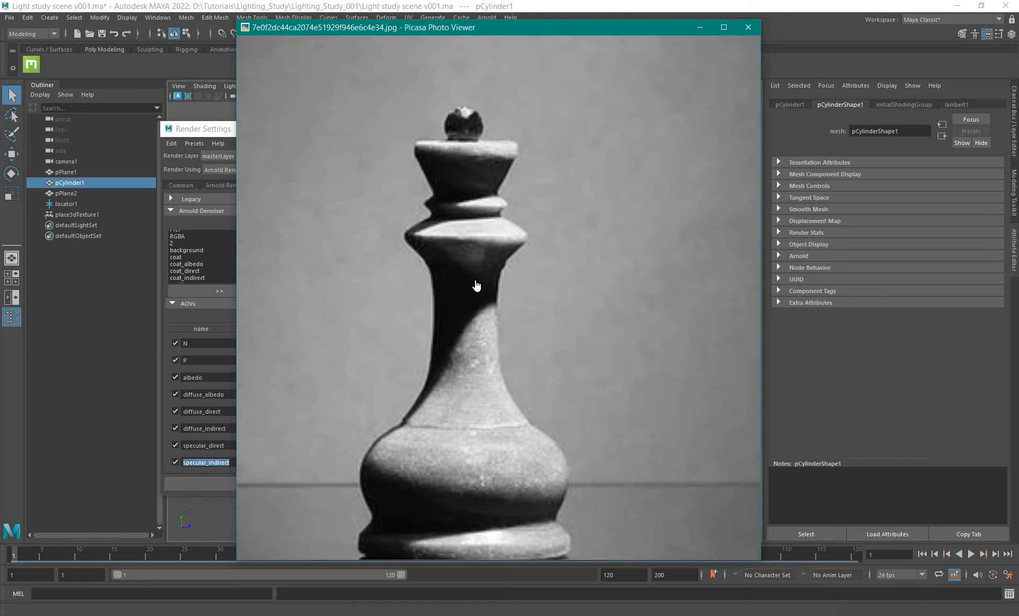
scroll(505, 419, "up", 2)
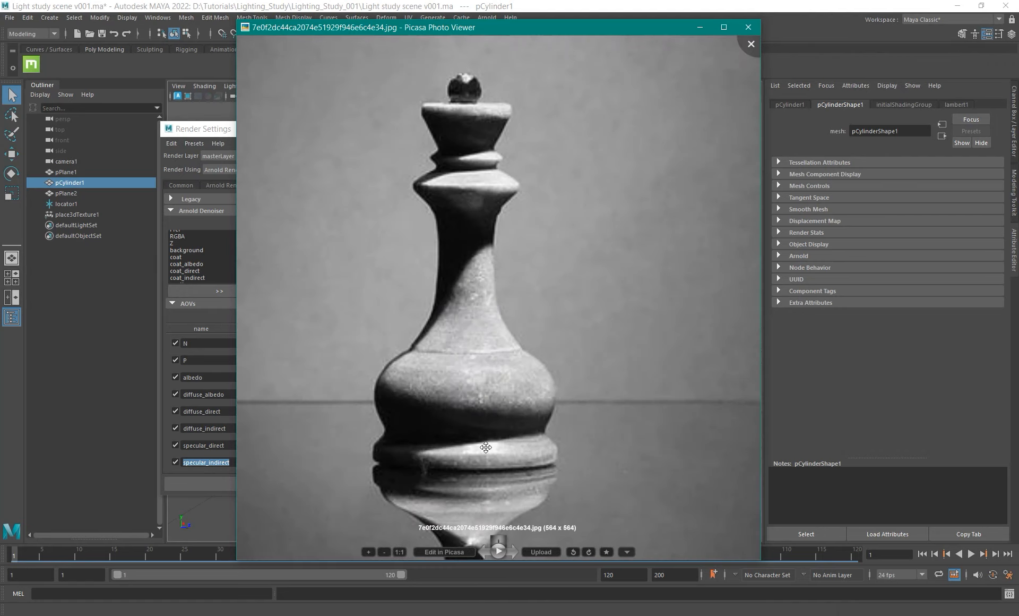
scroll(486, 448, "up", 3)
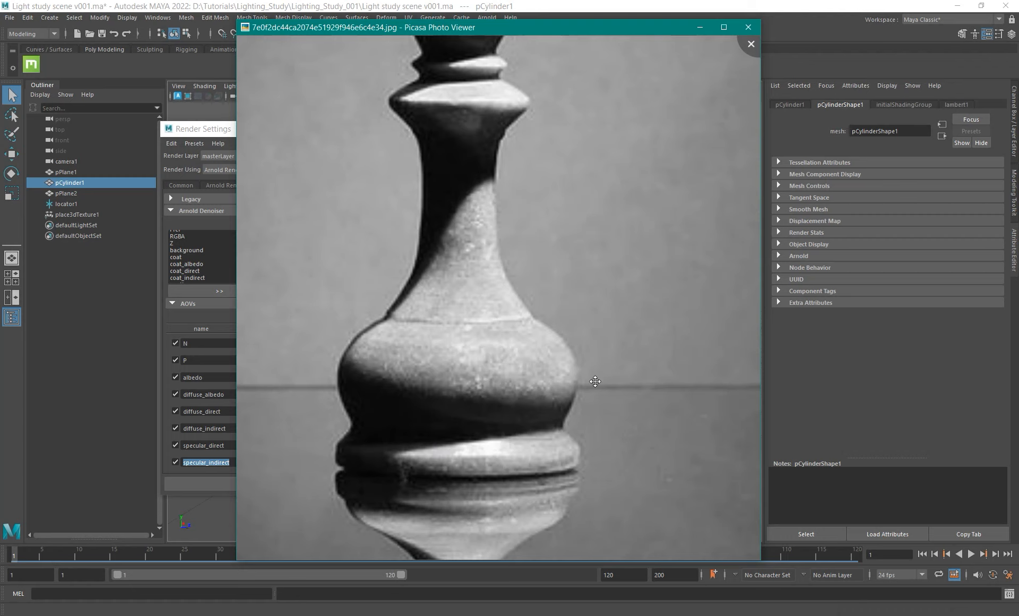
scroll(527, 369, "down", 3)
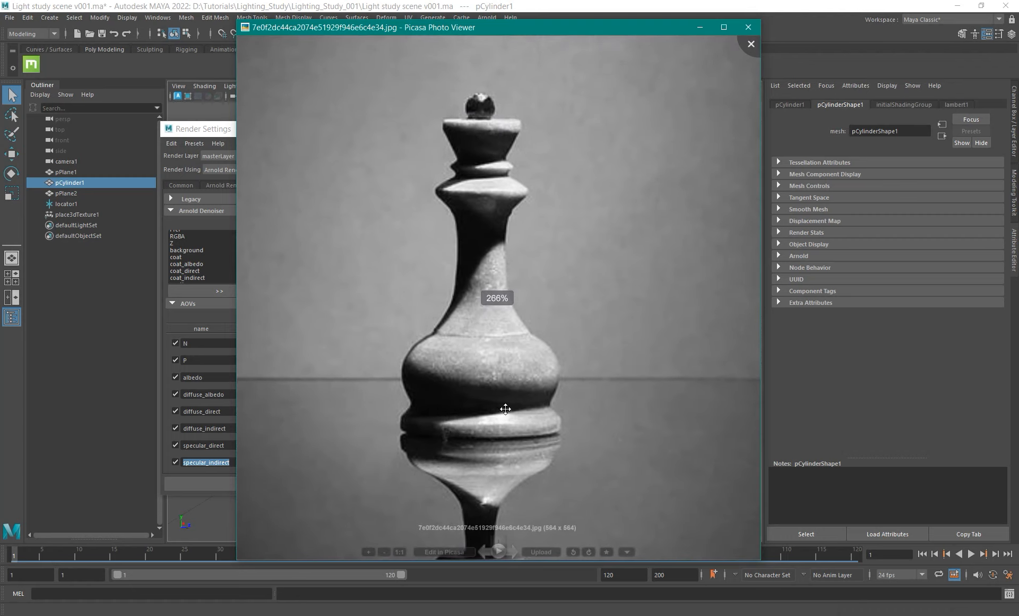
scroll(505, 409, "down", 4)
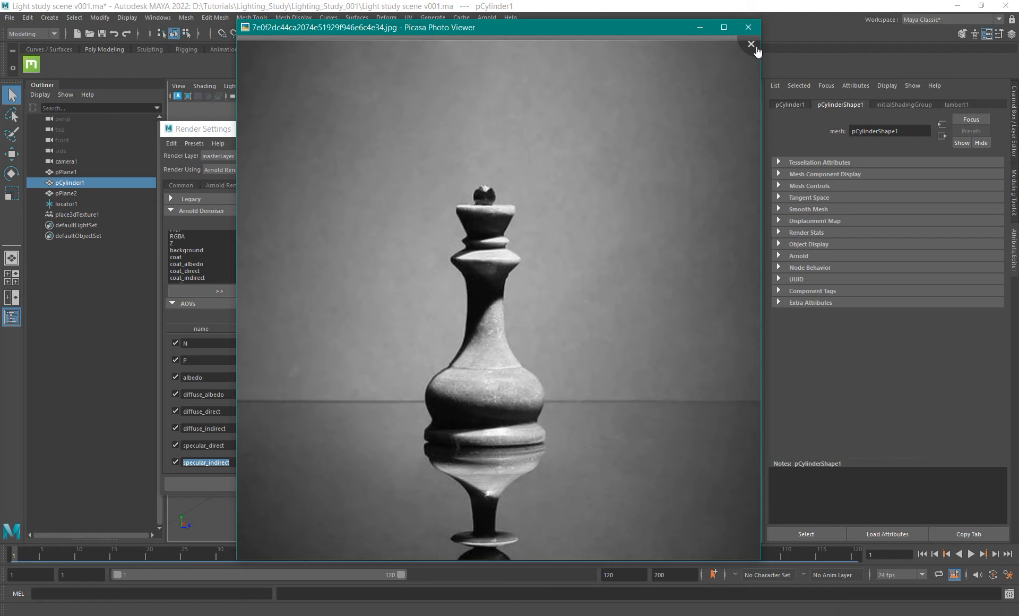
Put the reference photo away, return to Maya and close the Render Settings.
left_click(696, 27)
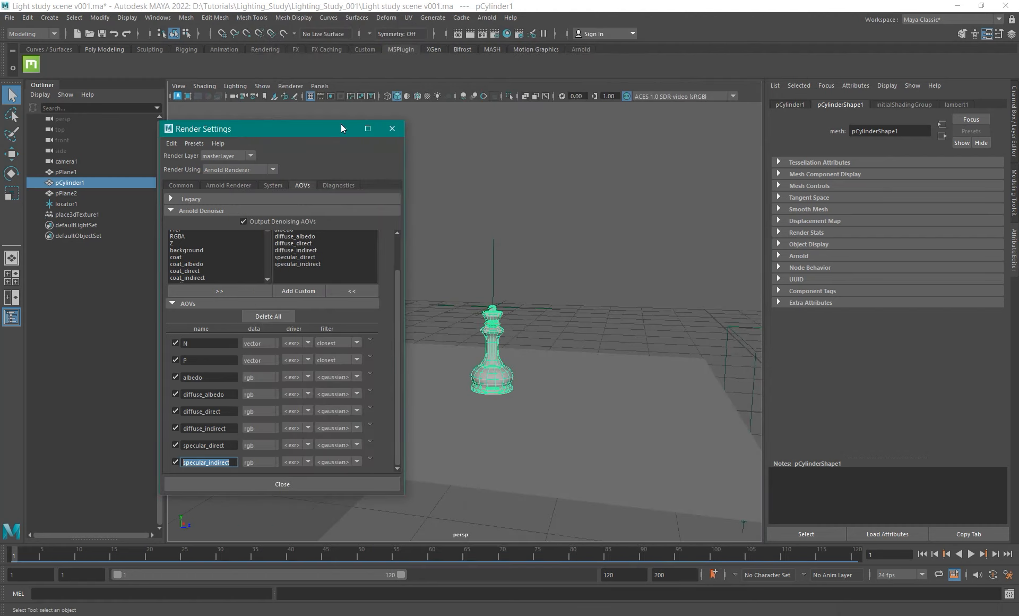
left_click(393, 128)
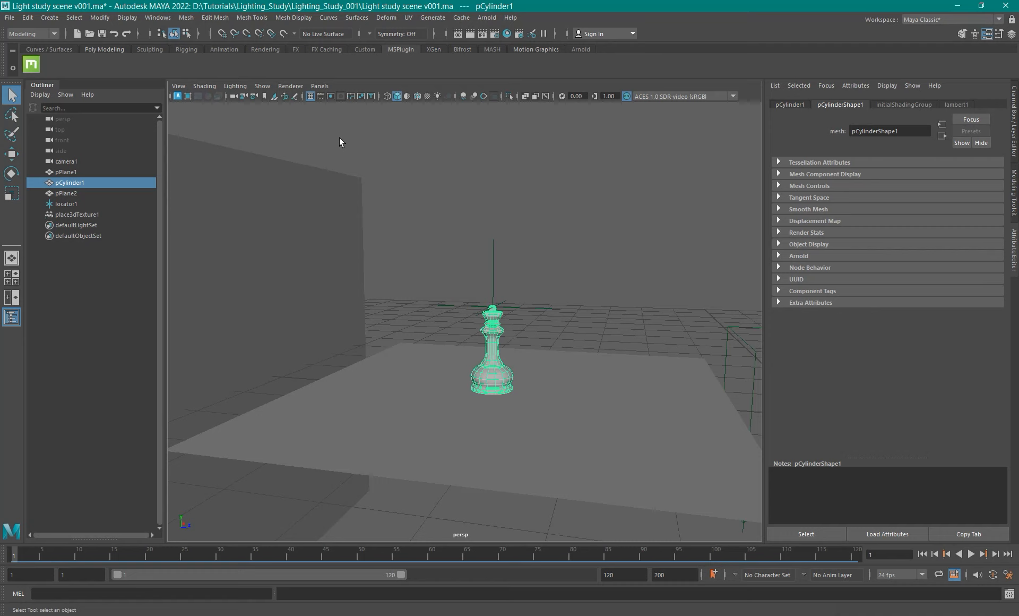
Detach the list of standard Maya lights and place it over the perspective viewport.
left_click(51, 19)
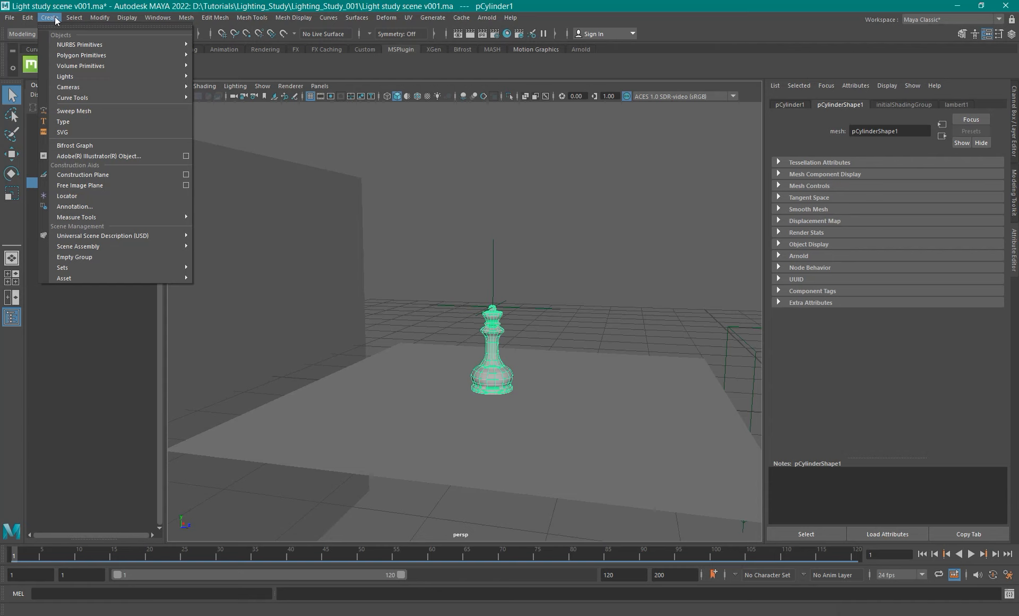
mouse_move(81, 78)
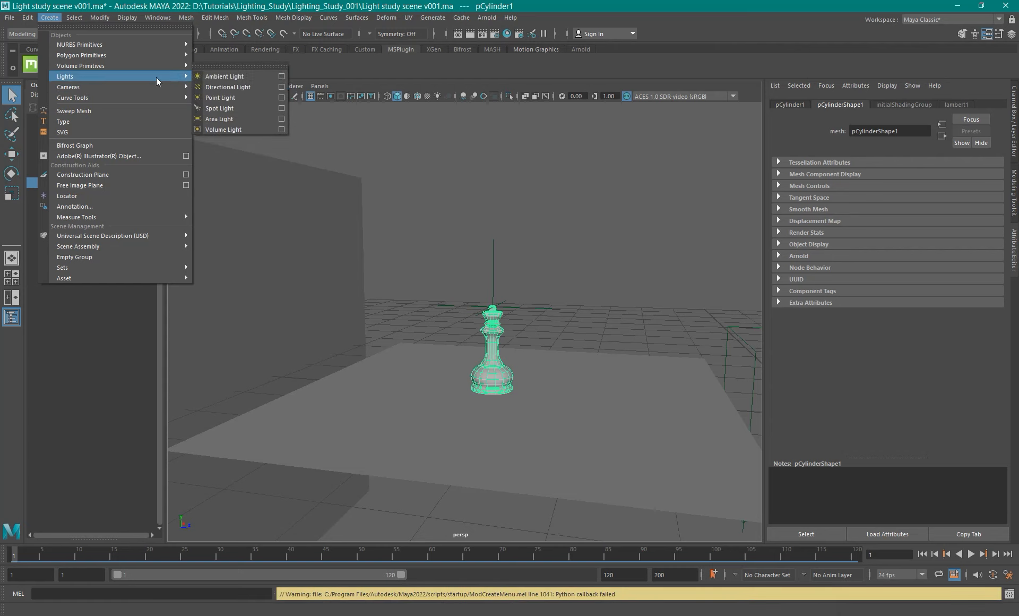
left_click(243, 66)
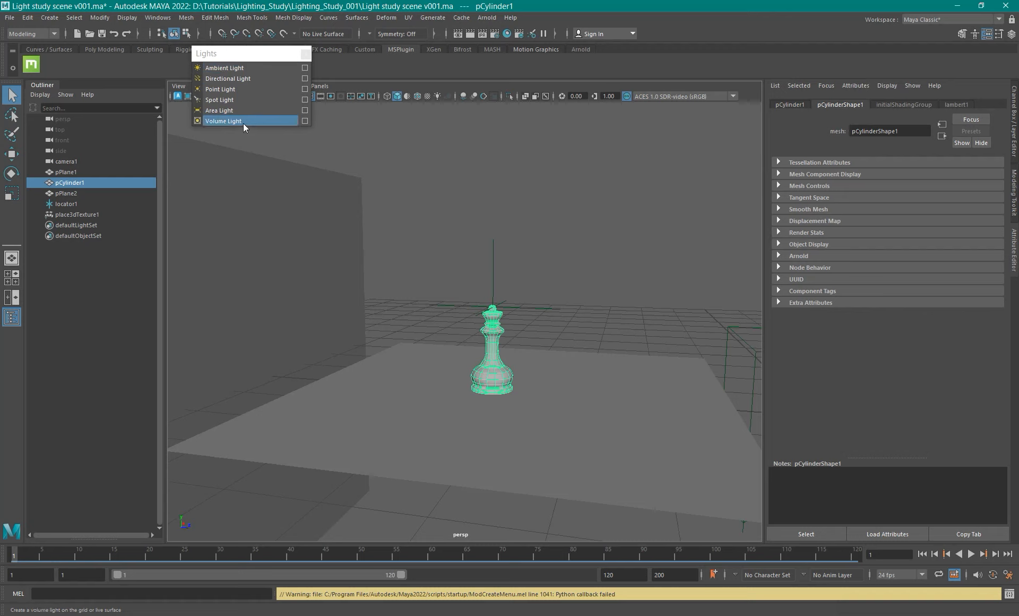
left_click_drag(250, 54, 243, 131)
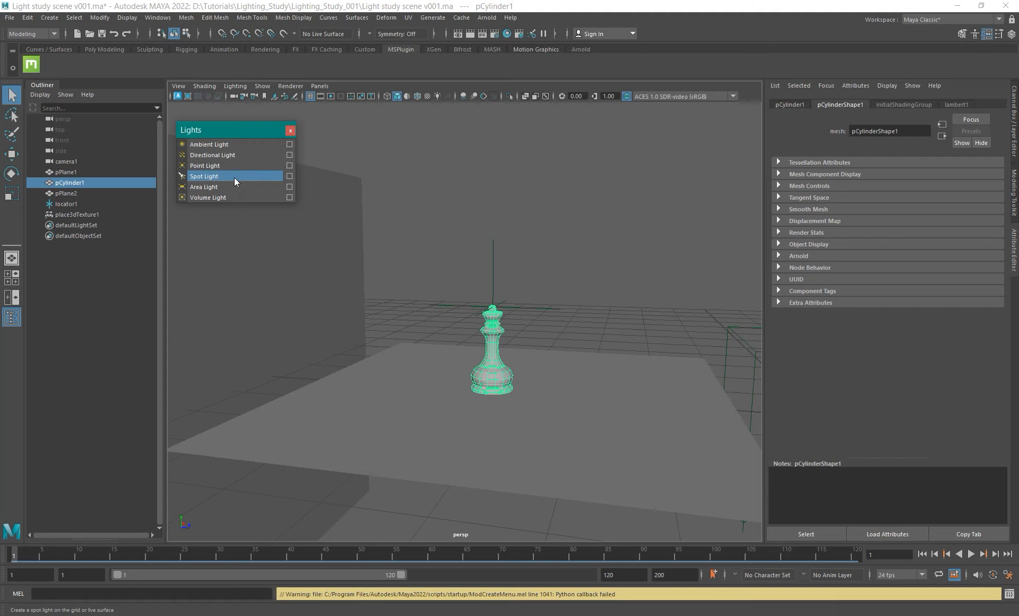
Detach the list of Arnold lights and place it beside the standard one to compare the available light types.
left_click(485, 18)
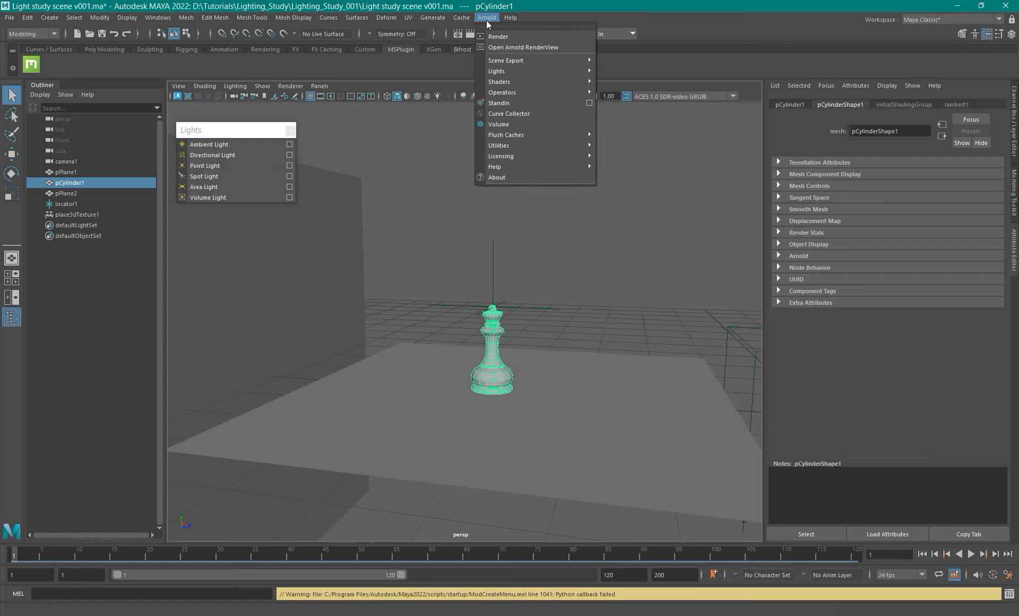
mouse_move(525, 71)
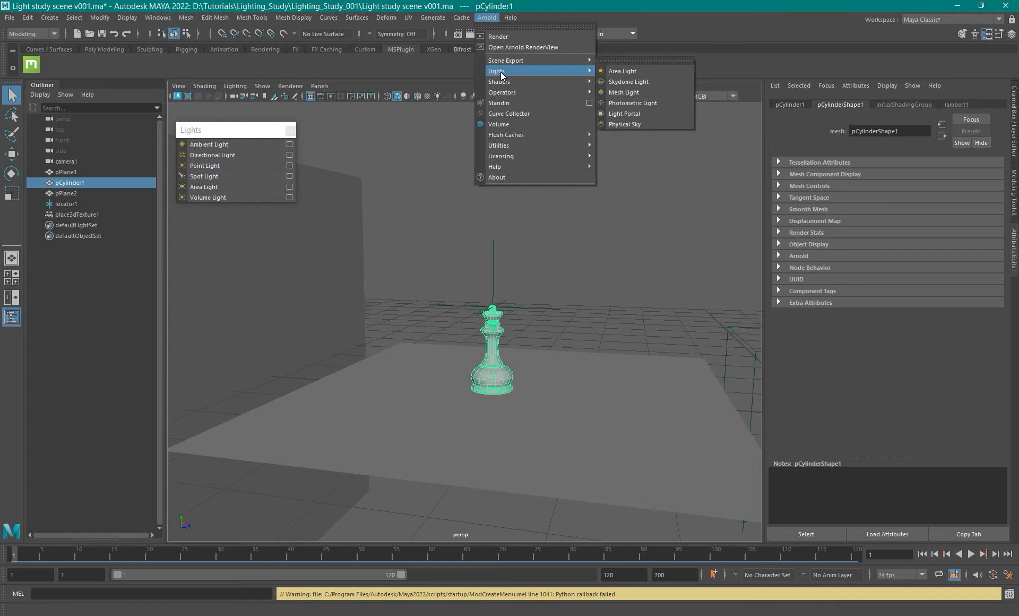
left_click(637, 64)
left_click_drag(653, 50, 369, 131)
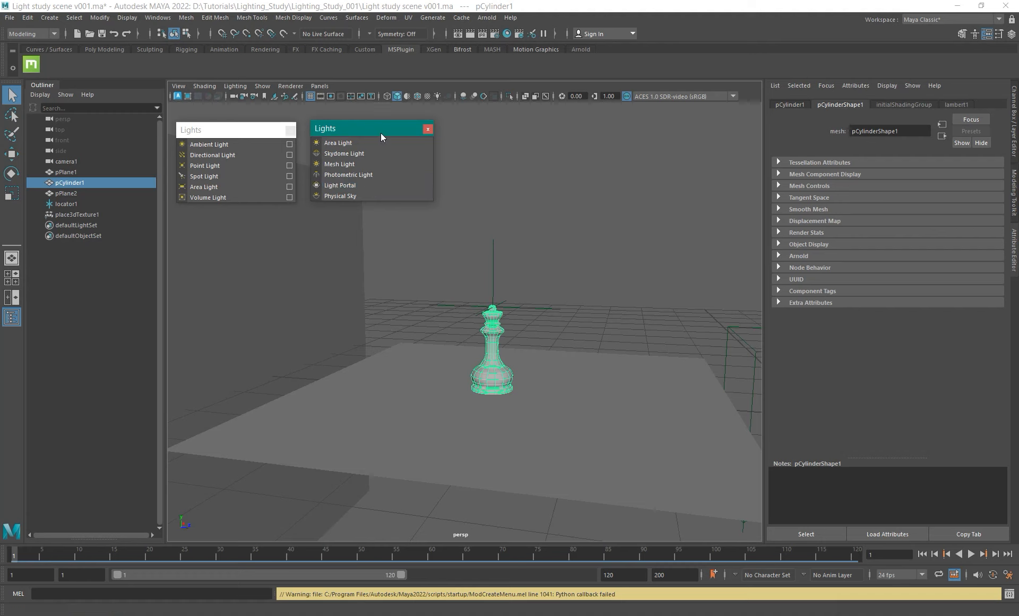
left_click_drag(364, 134, 420, 146)
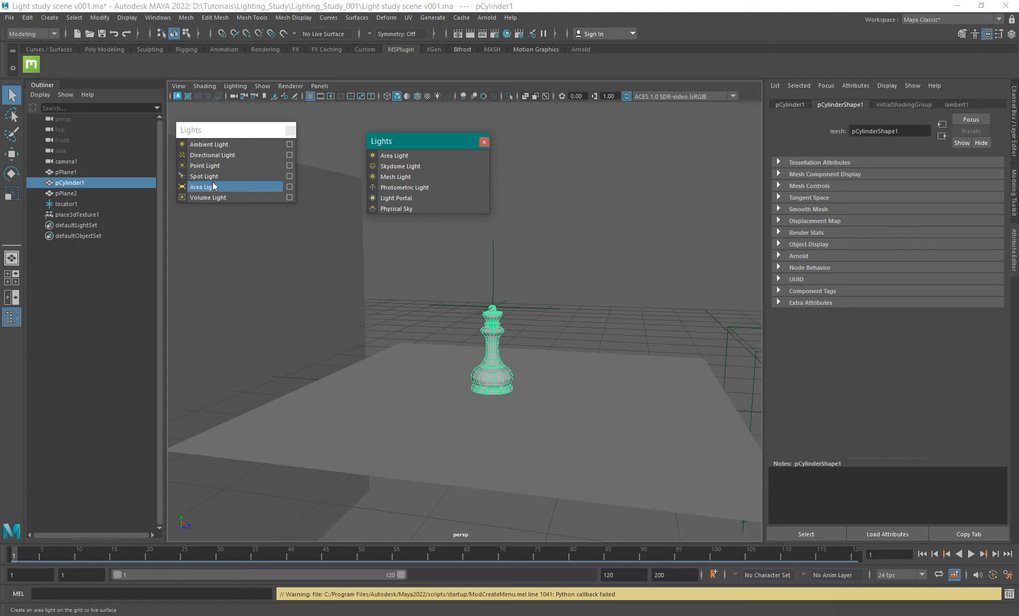
Create a standard directional light and close both floating light lists.
left_click(217, 156)
left_click(483, 141)
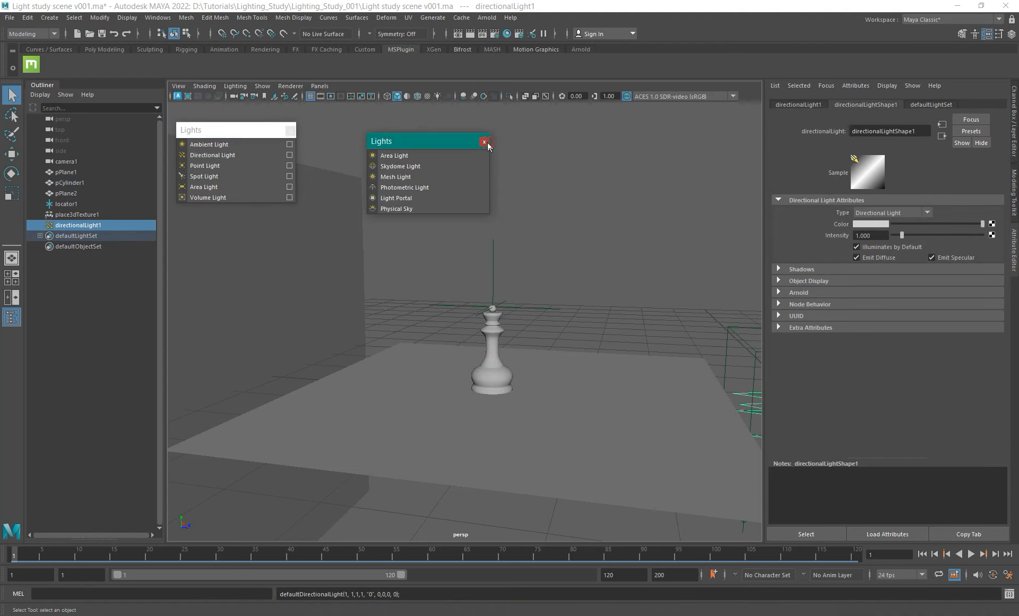
left_click(290, 131)
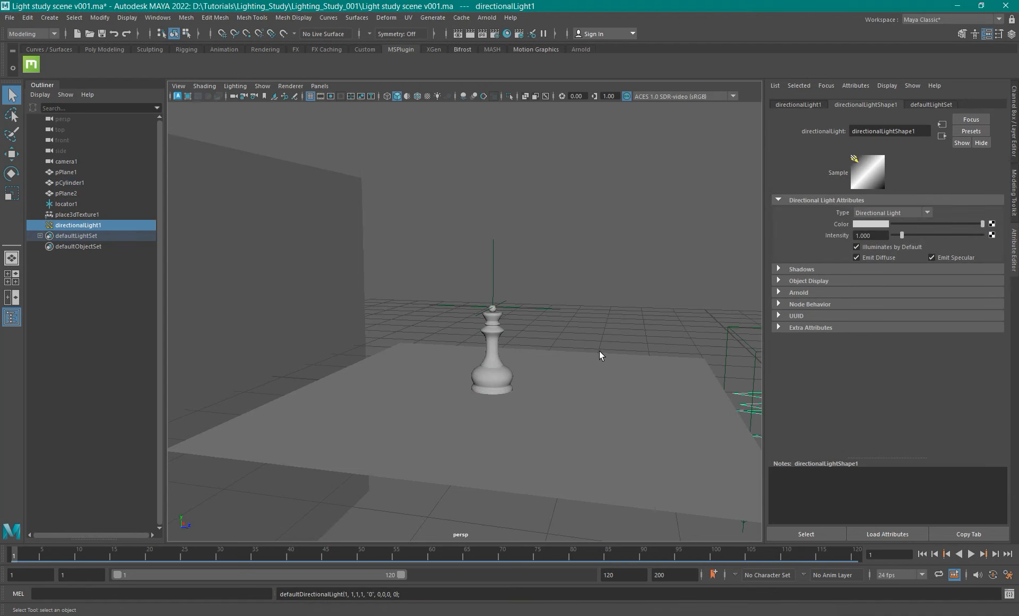
Move the directional light up above the floor plane and away from the camera, closer to the chess piece.
left_click_drag(621, 298, 434, 311, "alt")
middle_click_drag(441, 309, 477, 305, "alt")
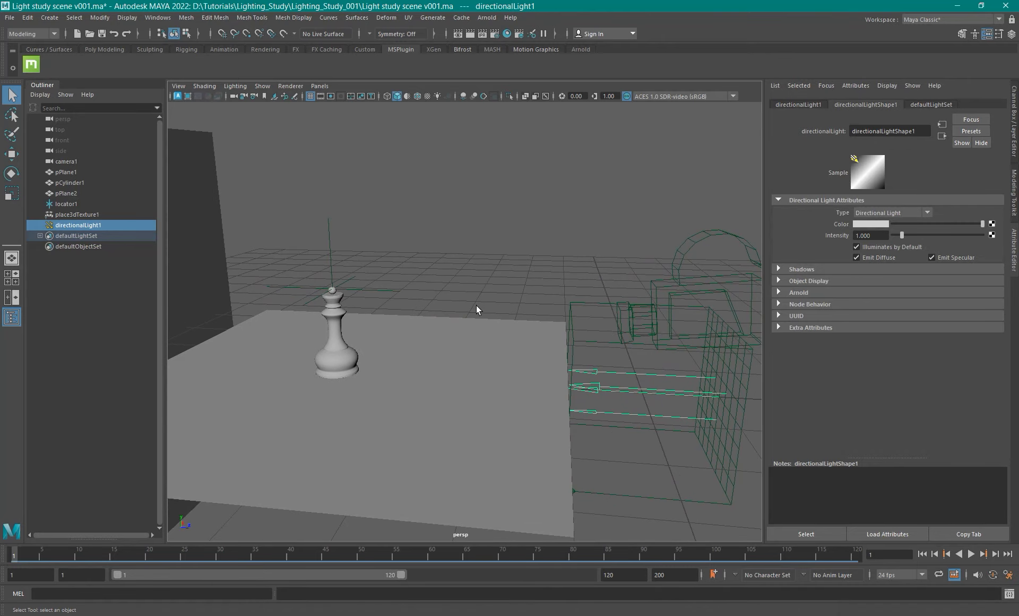
key("w")
left_click_drag(648, 345, 657, 205)
left_click_drag(704, 257, 522, 246)
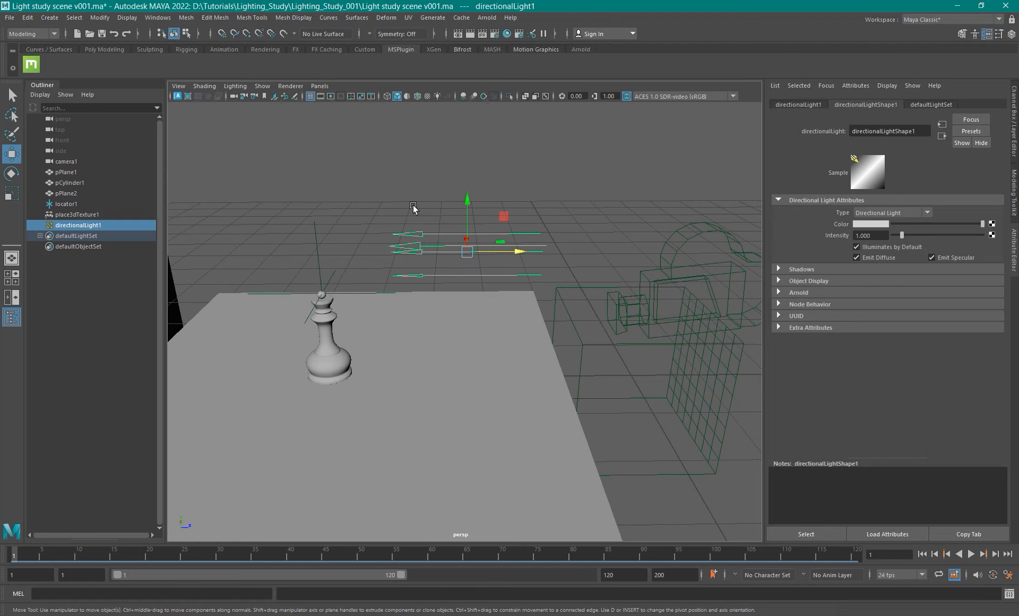
Tilt the directional light down by about 52 degrees so it points toward the chess piece and floor.
left_click_drag(380, 205, 442, 280)
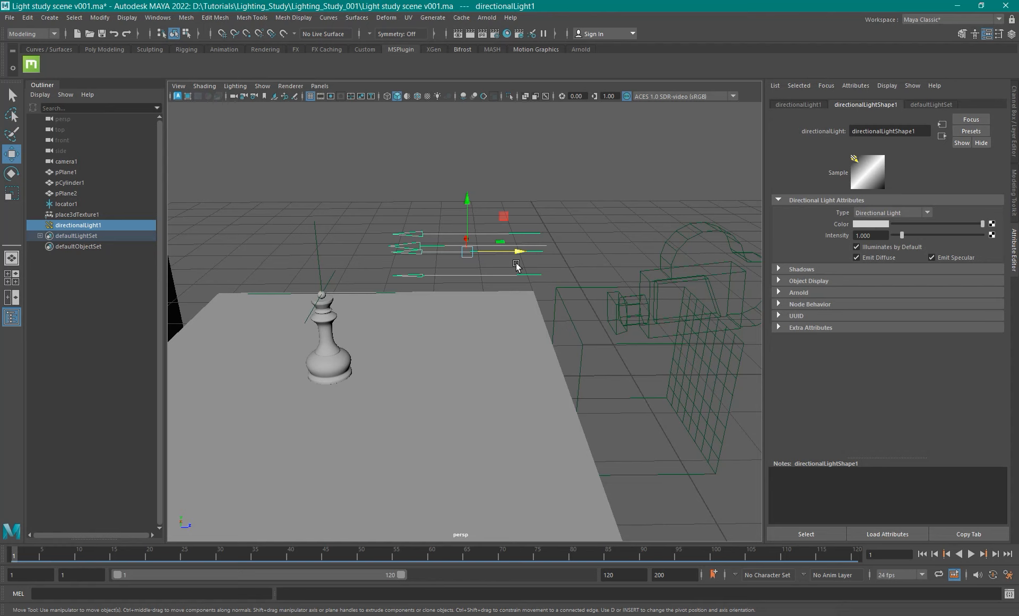
left_click_drag(516, 266, 486, 295, "alt")
left_click_drag(446, 347, 543, 323, "alt")
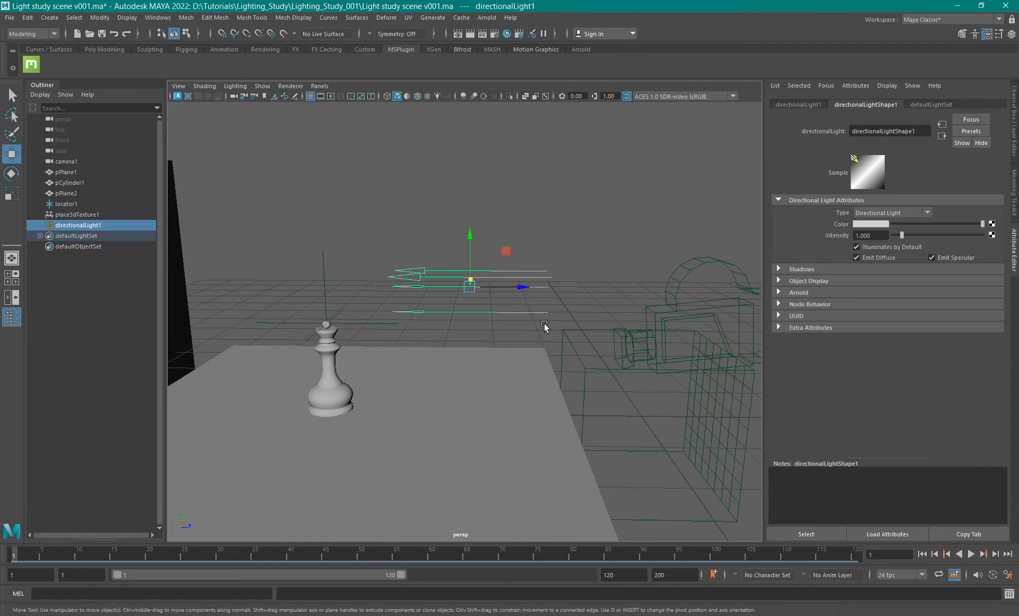
key("e")
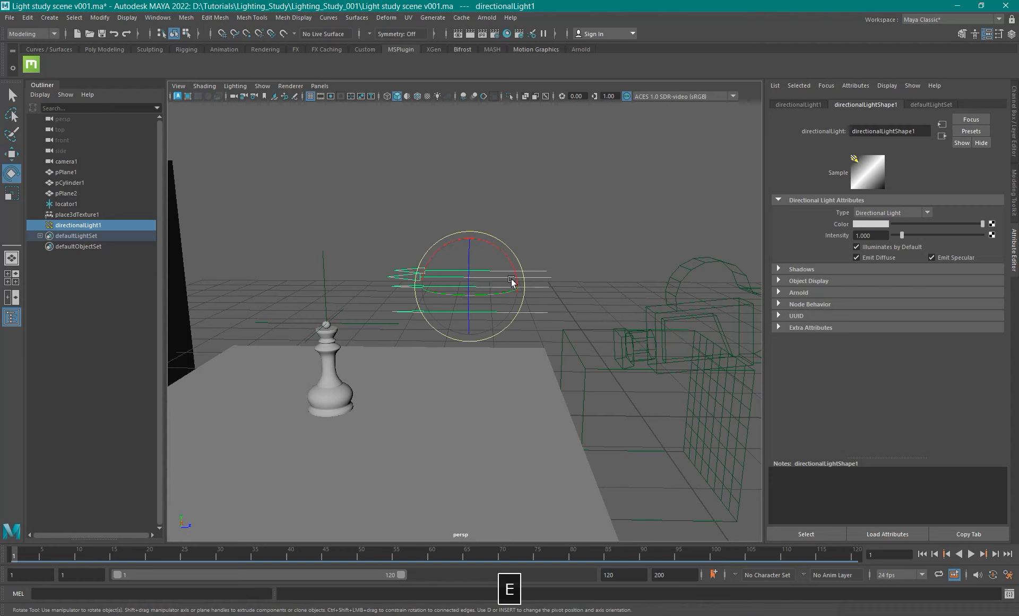
left_click_drag(494, 246, 451, 249)
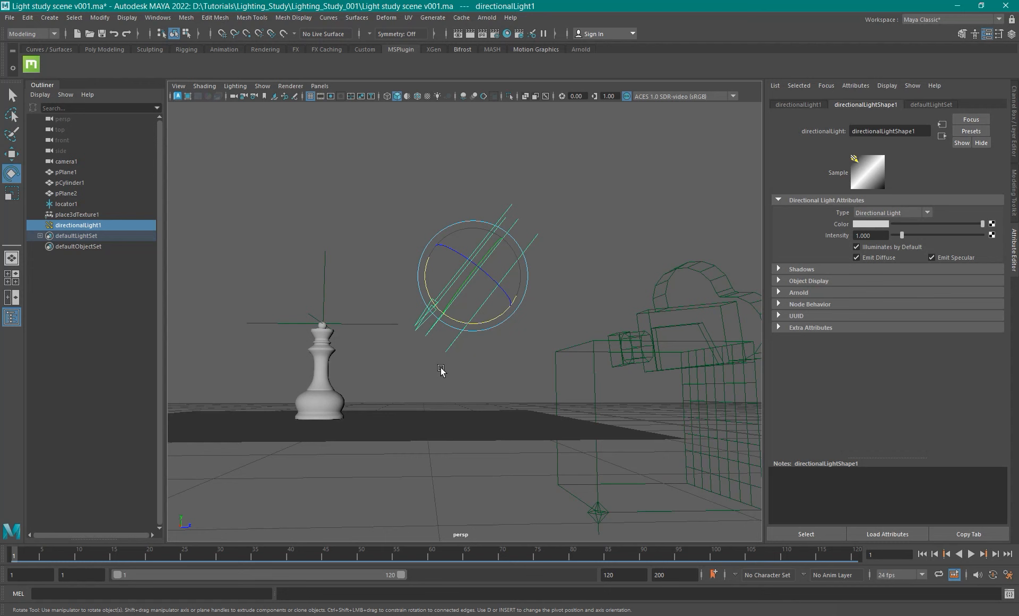
mouse_move(442, 365)
left_mouse_down("alt")
mouse_move(469, 368)
mouse_move(430, 364)
left_mouse_up("alt")
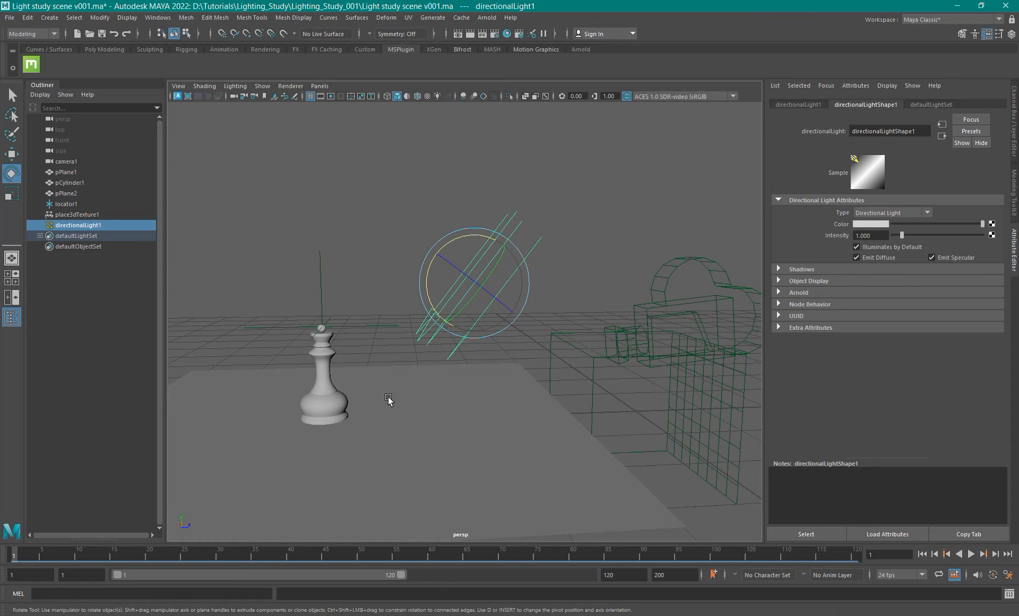
left_click_drag(365, 400, 442, 392, "alt")
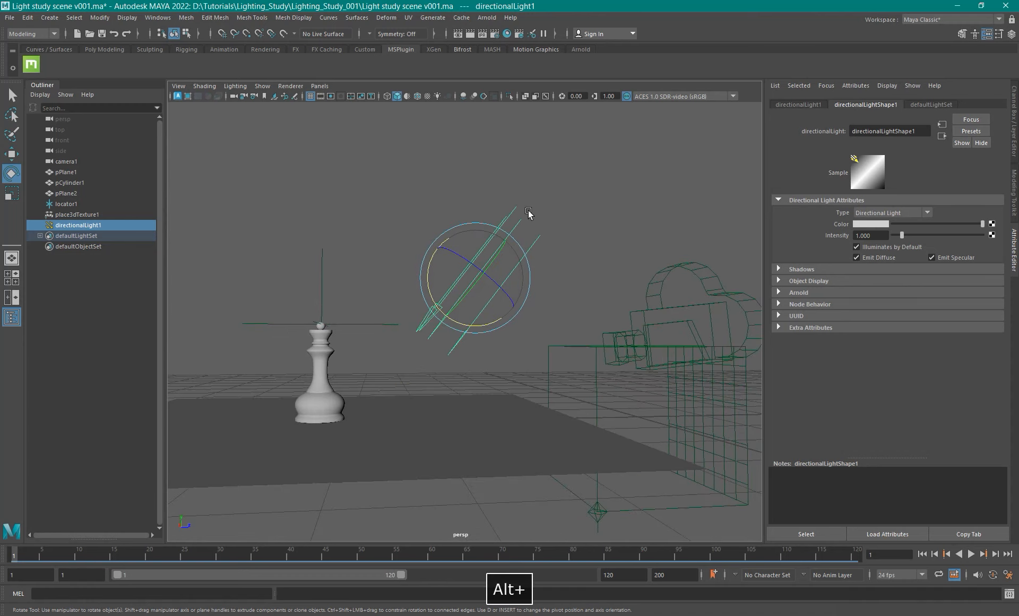
left_click_drag(487, 298, 464, 398, "alt")
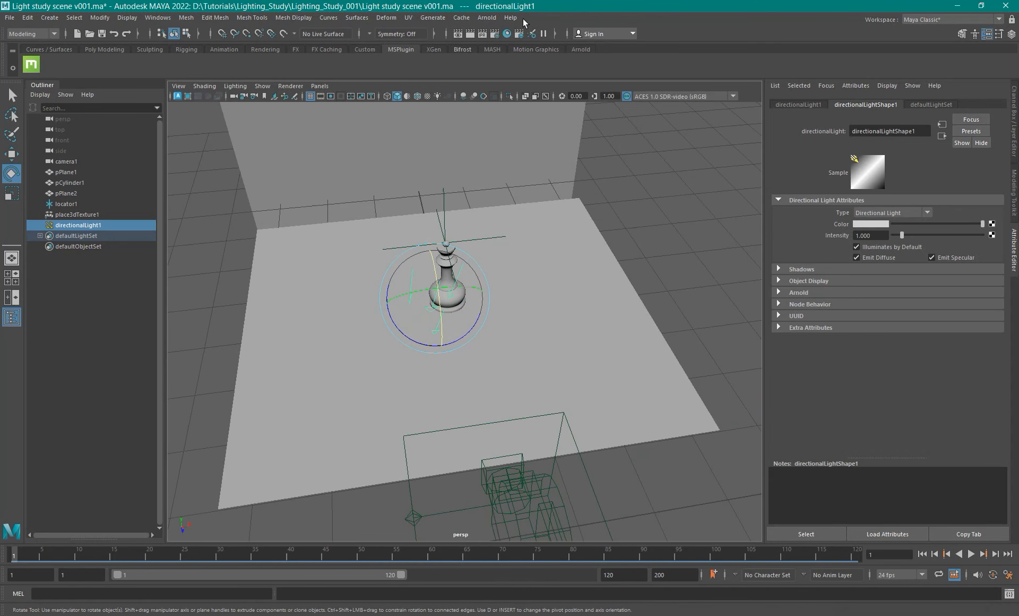
Open the Arnold RenderView and render the scene through cameraShape1, moving the render window aside.
left_click(487, 18)
left_click(504, 36)
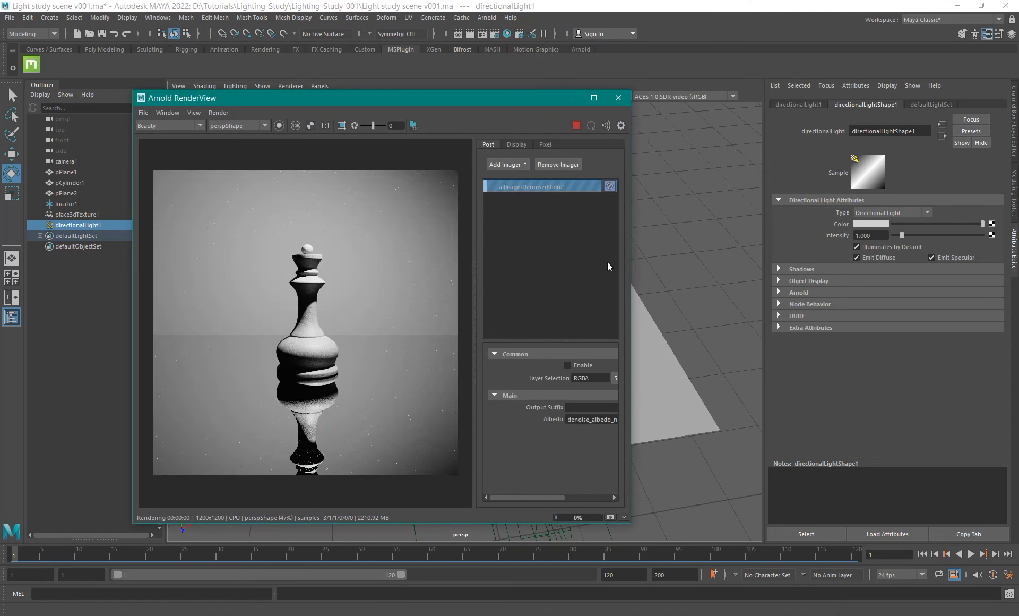
left_click(234, 125)
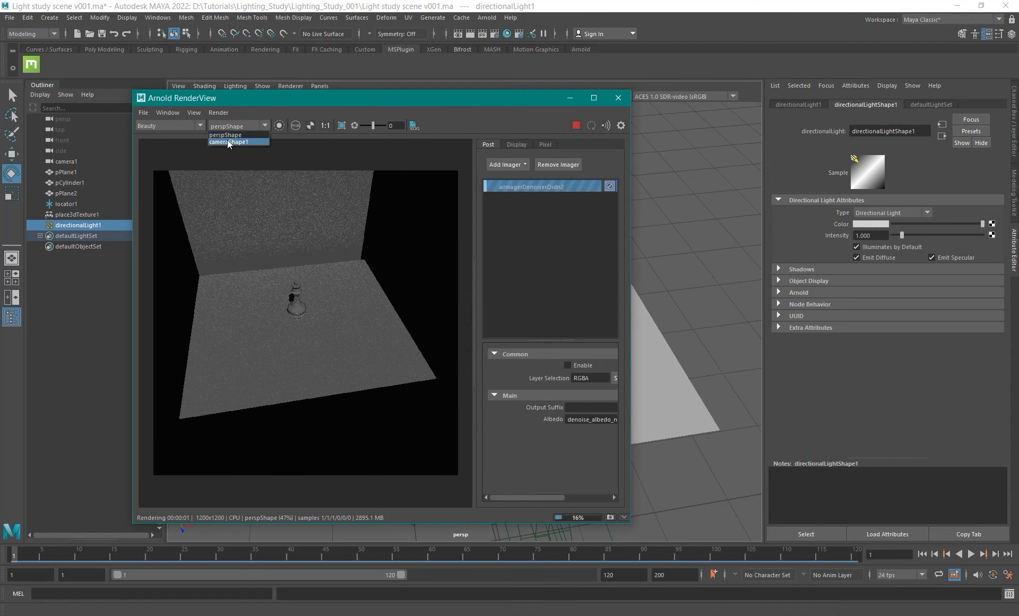
left_click(228, 142)
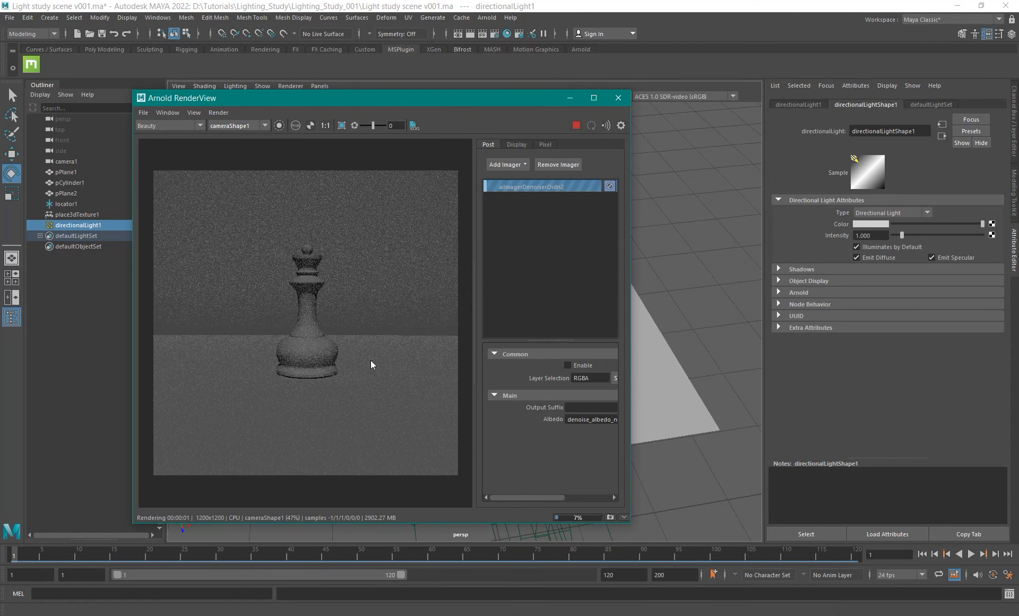
left_click_drag(373, 97, 490, 123)
left_click_drag(236, 110, 704, 111)
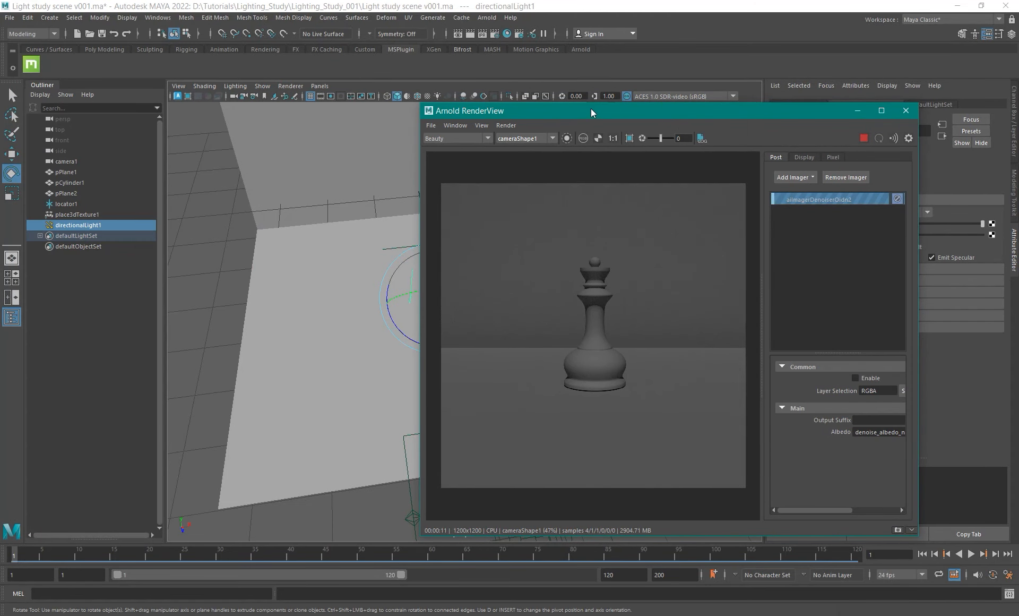
left_click_drag(594, 111, 226, 66)
Bring up the reference photo beside the render to examine its shadow direction, and minimize it.
left_click(605, 614)
left_click_drag(438, 31, 587, 20)
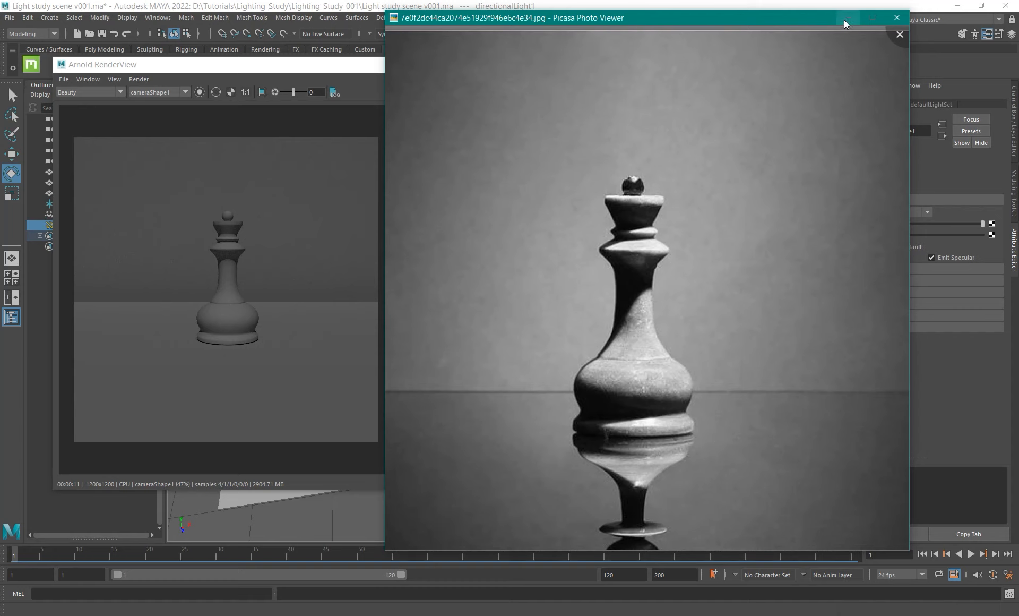
left_click_drag(744, 19, 718, 111)
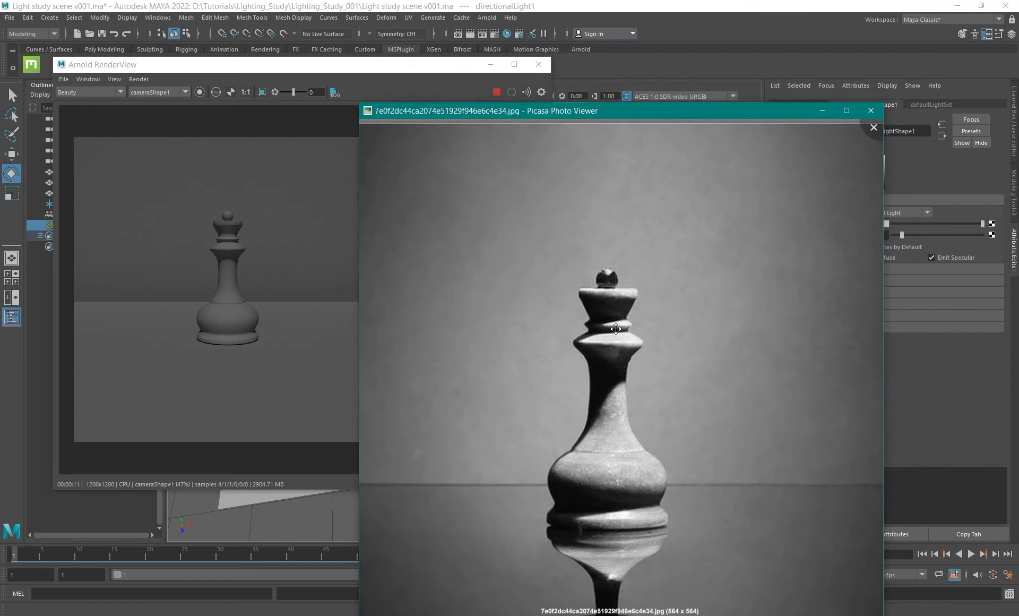
left_click(822, 110)
Shrink and reposition the render window so the directional light in the viewport and its attributes are both accessible.
left_click_drag(387, 66, 836, 130)
left_click(468, 105)
middle_click_drag(406, 340, 298, 336, "alt")
left_click_drag(298, 336, 431, 242, "alt")
right_click_drag(430, 241, 364, 244, "ctrl+shift")
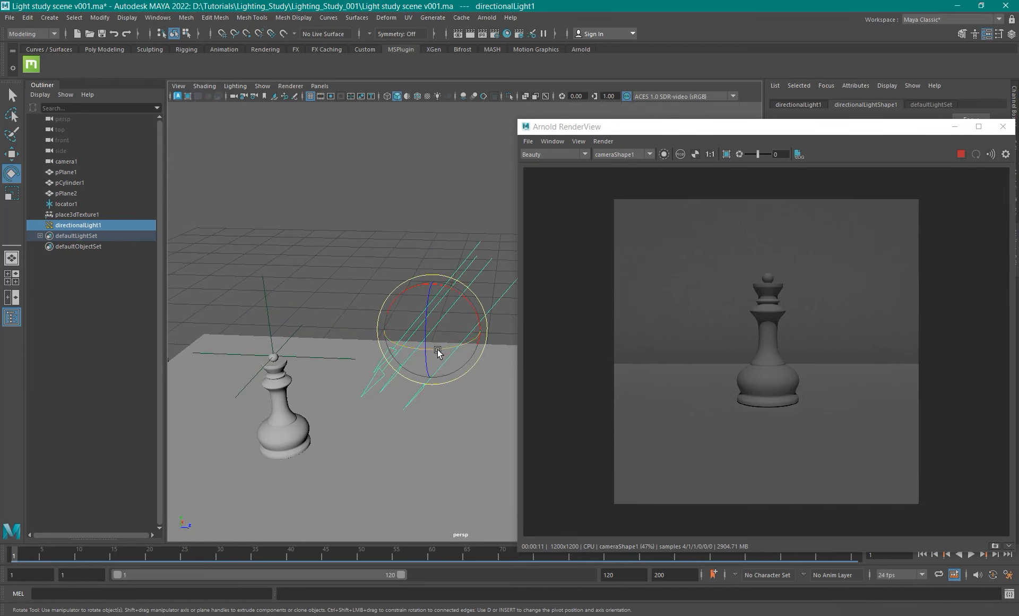
left_click_drag(439, 352, 437, 297, "alt")
key("w")
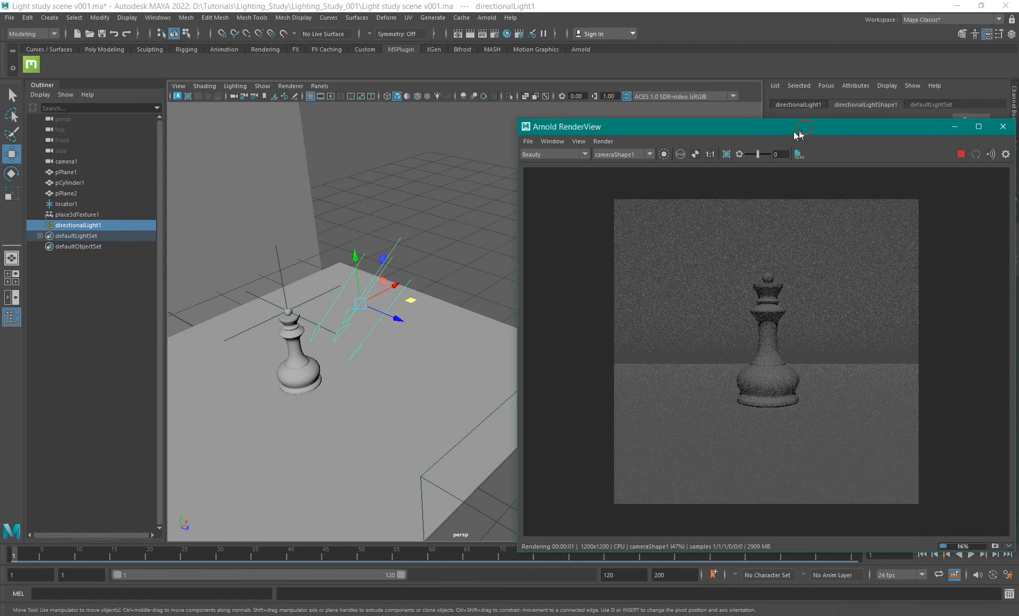
left_click_drag(796, 132, 659, 130)
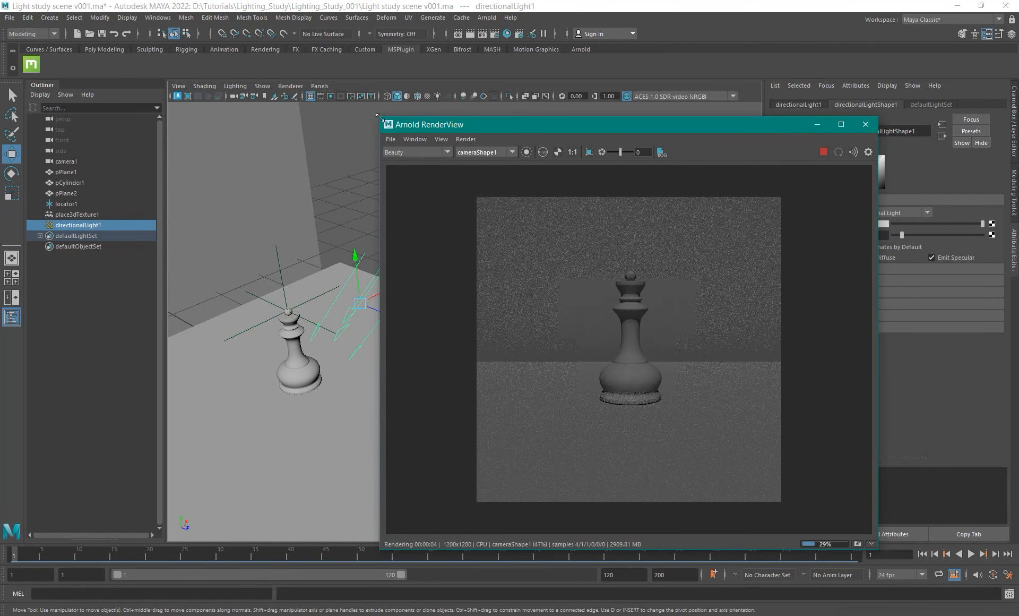
left_click_drag(378, 117, 492, 154)
left_click_drag(662, 162, 576, 69)
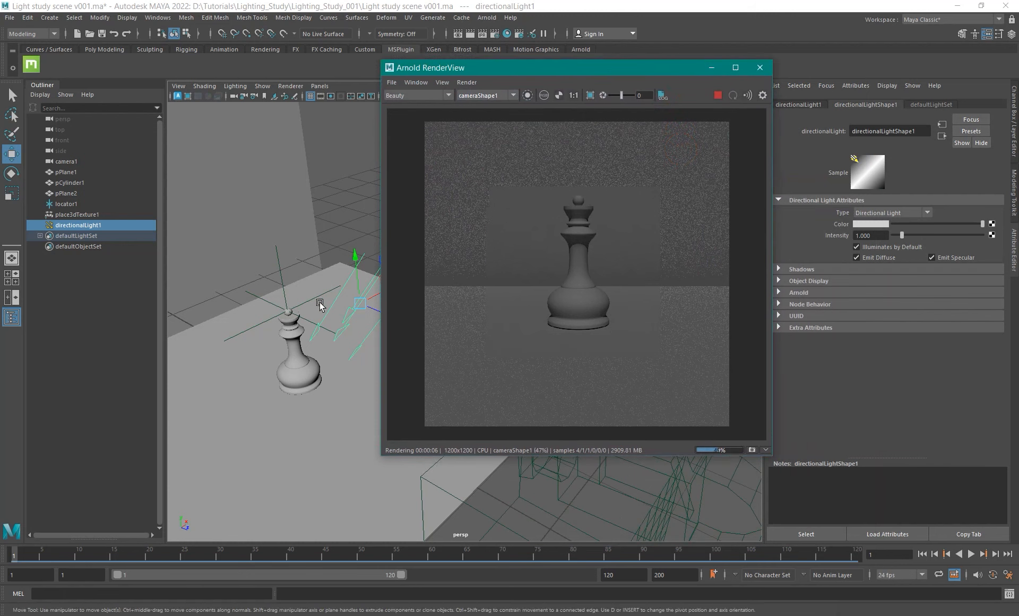
Rotate the directional light to about 90 degrees around Y so it lights the chess piece from the side.
left_click_drag(319, 302, 299, 340, "alt")
key("e")
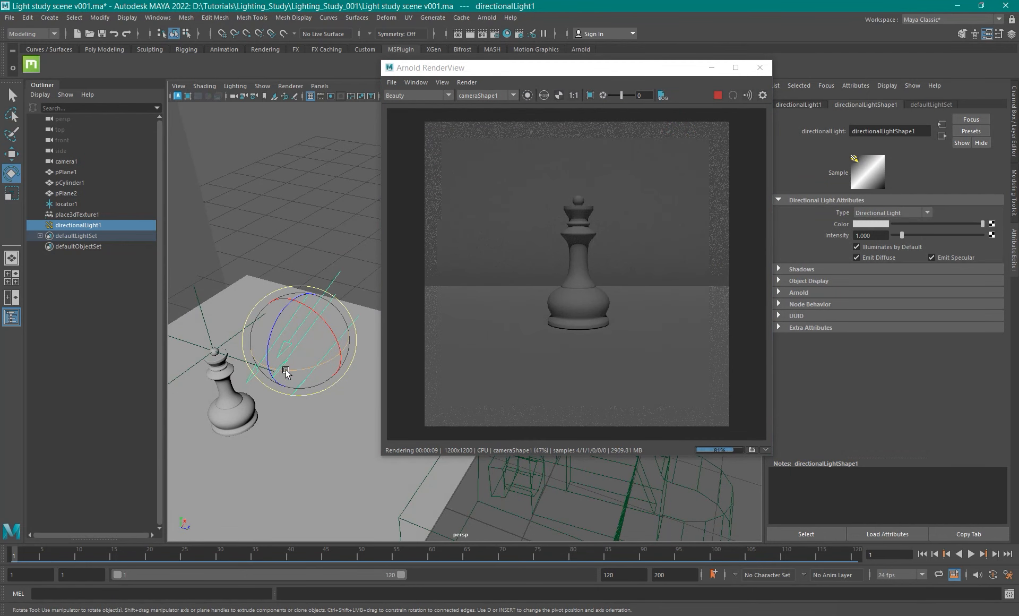
left_click_drag(284, 371, 359, 361)
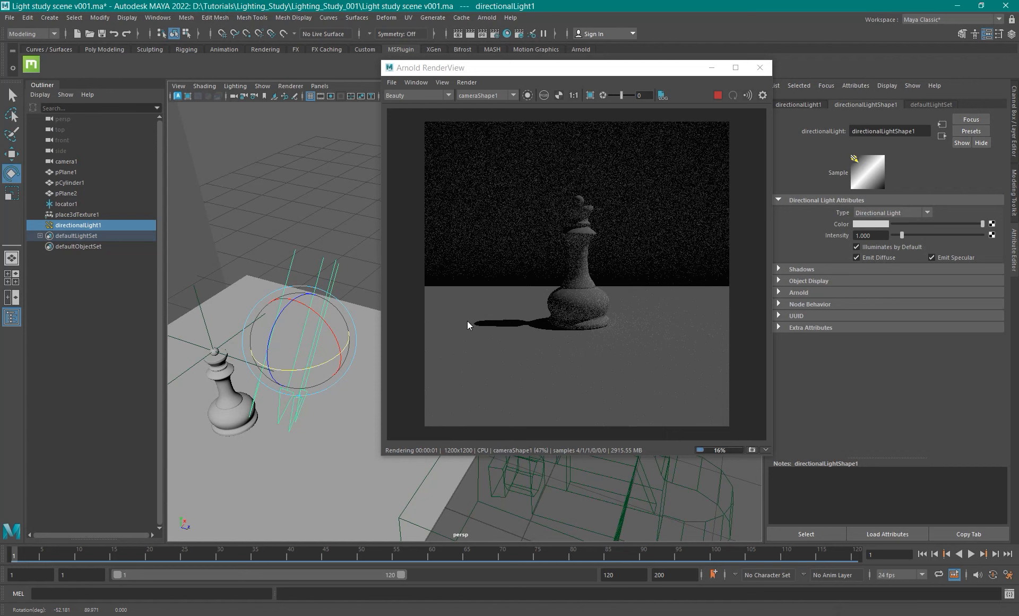
Zoom in on the rendered chess piece and compare its shadows with the reference photo.
scroll(588, 258, "up", 2)
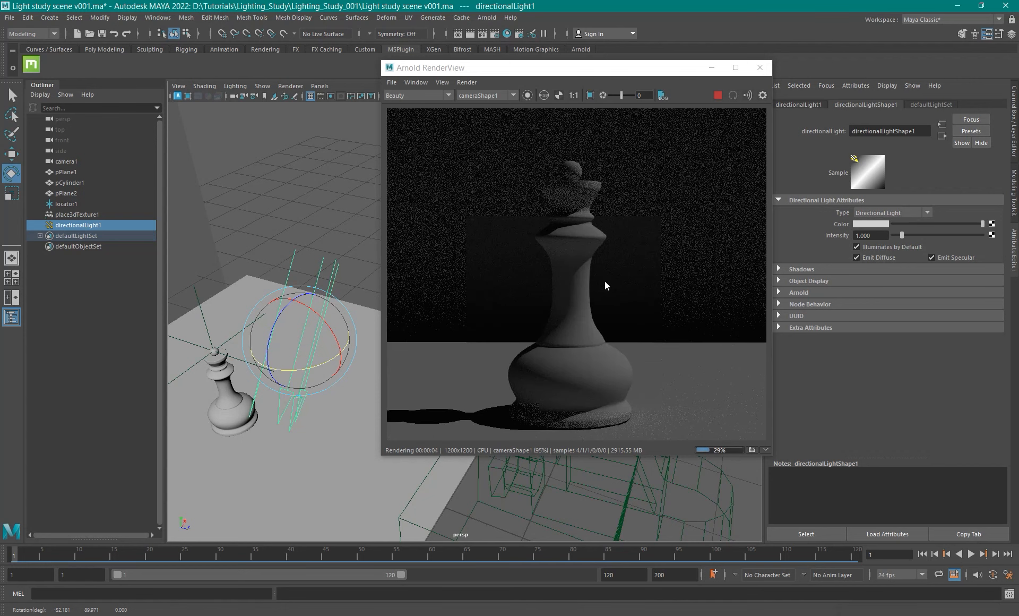
scroll(579, 196, "up", 1)
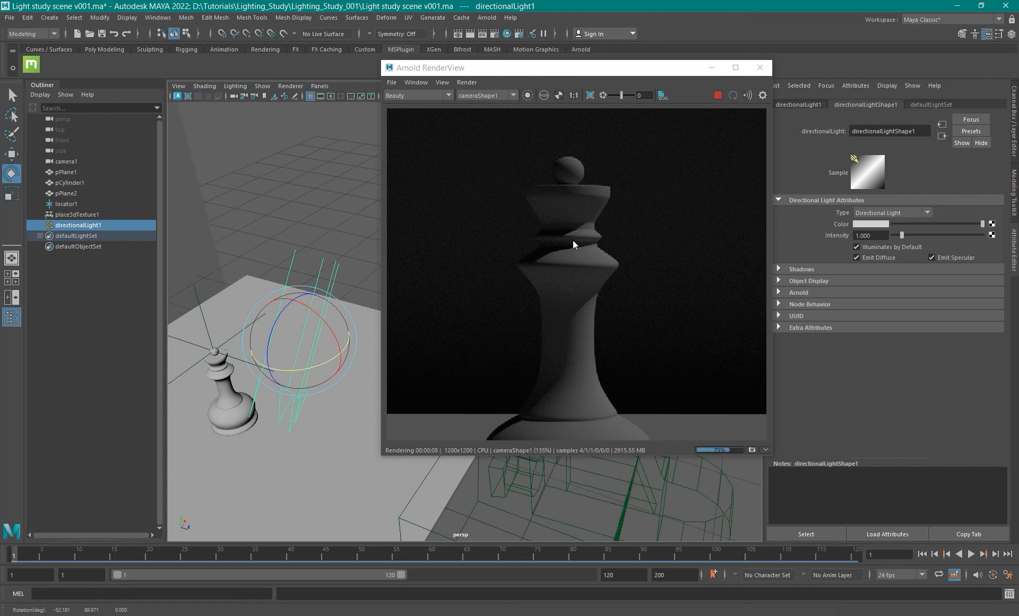
left_click(693, 614)
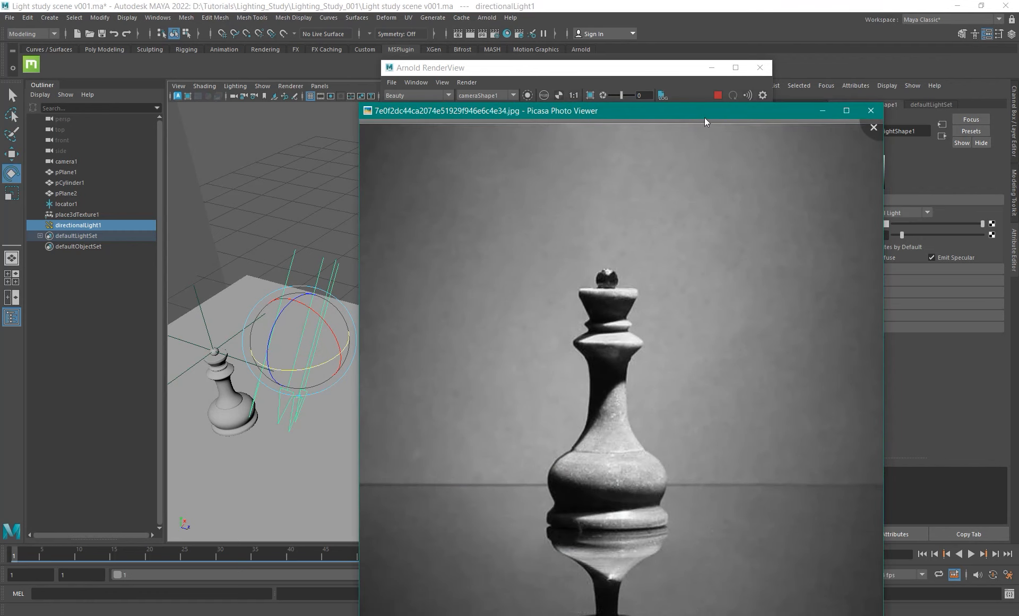
left_click_drag(705, 122, 315, 41)
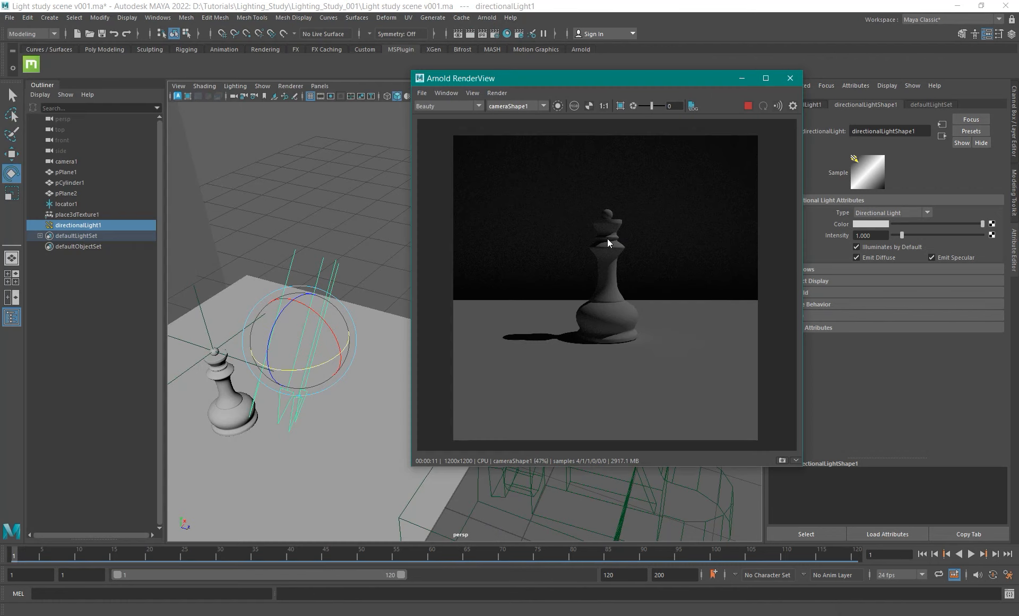
In the render view's display settings, set the background to BG Image and enable the reference photo as foreground image.
left_click(793, 106)
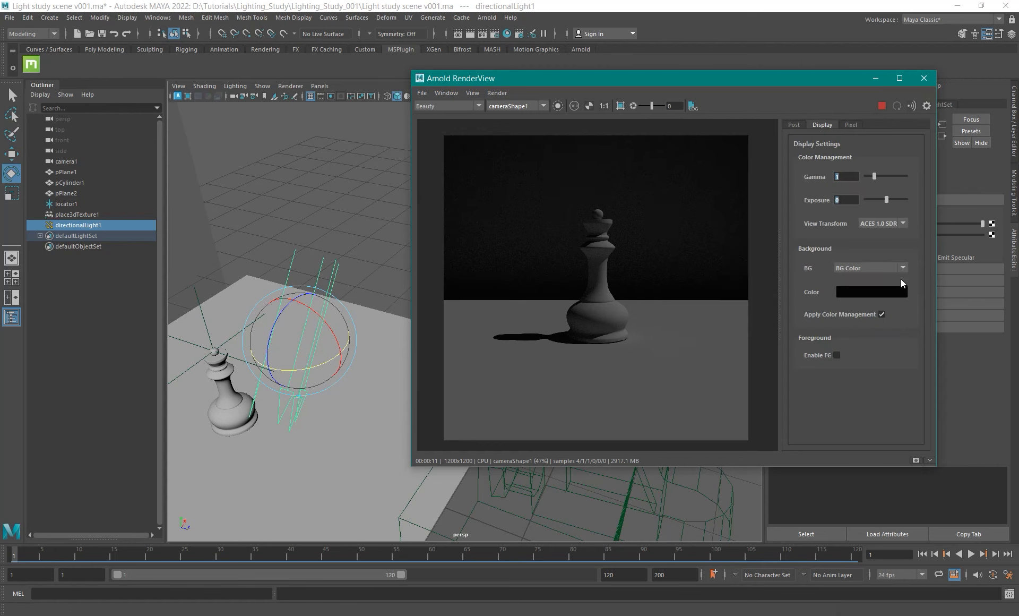
left_click(901, 269)
left_click(881, 280)
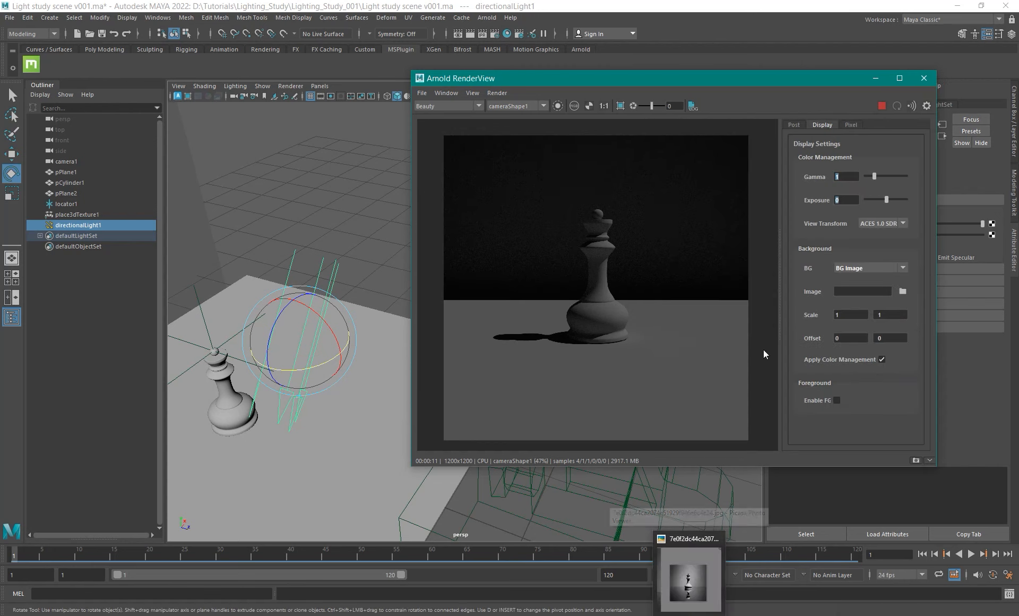
left_click(837, 400)
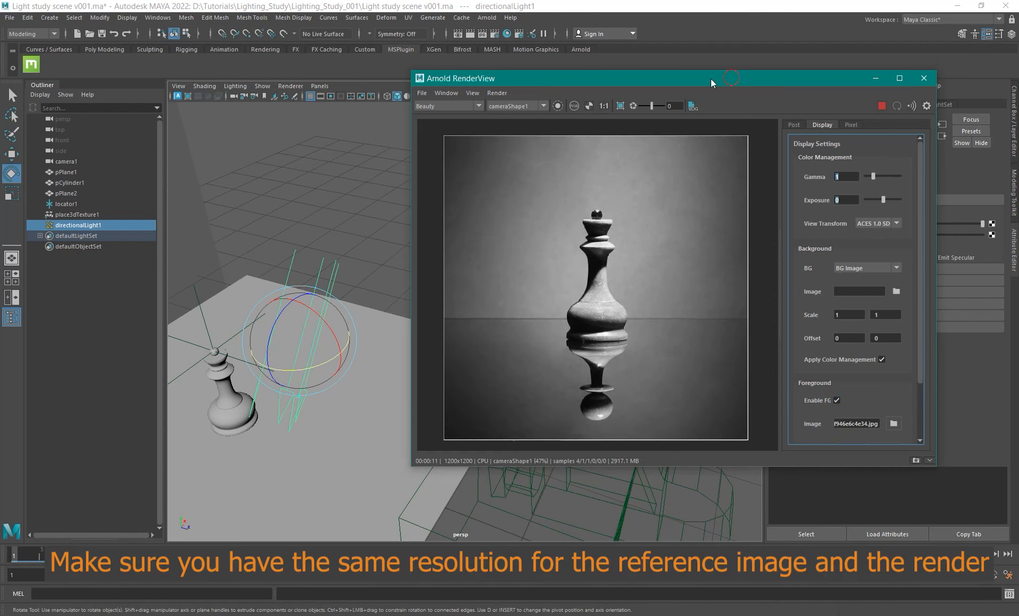
Review the background type choices and the file browser for the foreground image.
left_click_drag(712, 83, 645, 80)
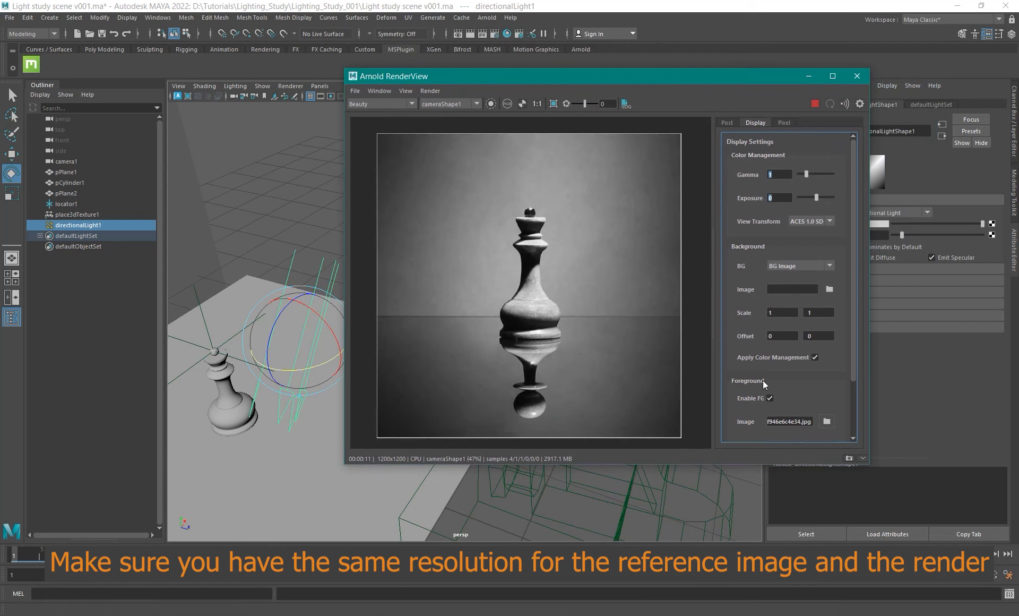
left_click(809, 269)
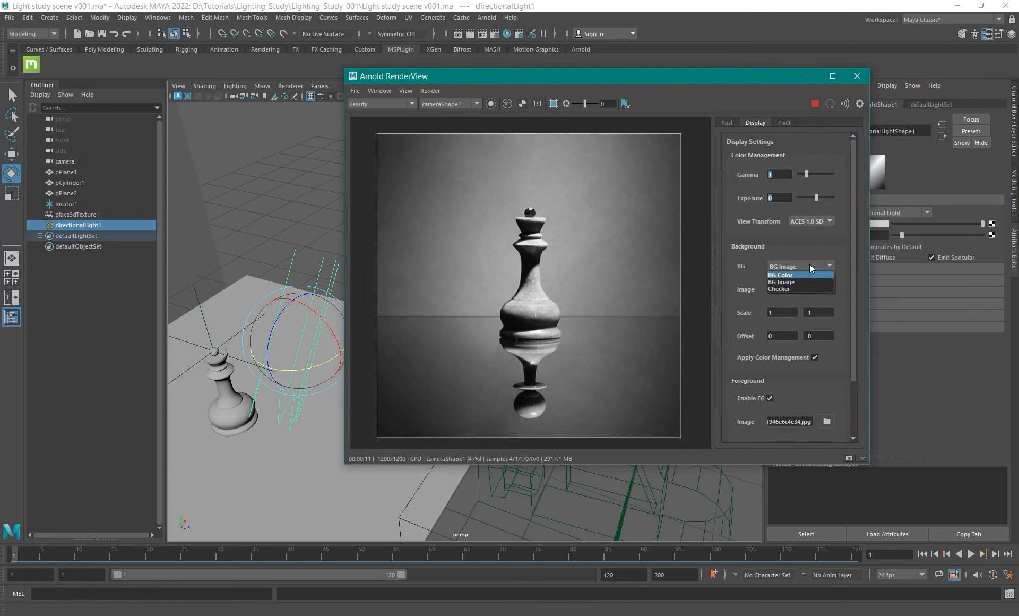
left_click(810, 267)
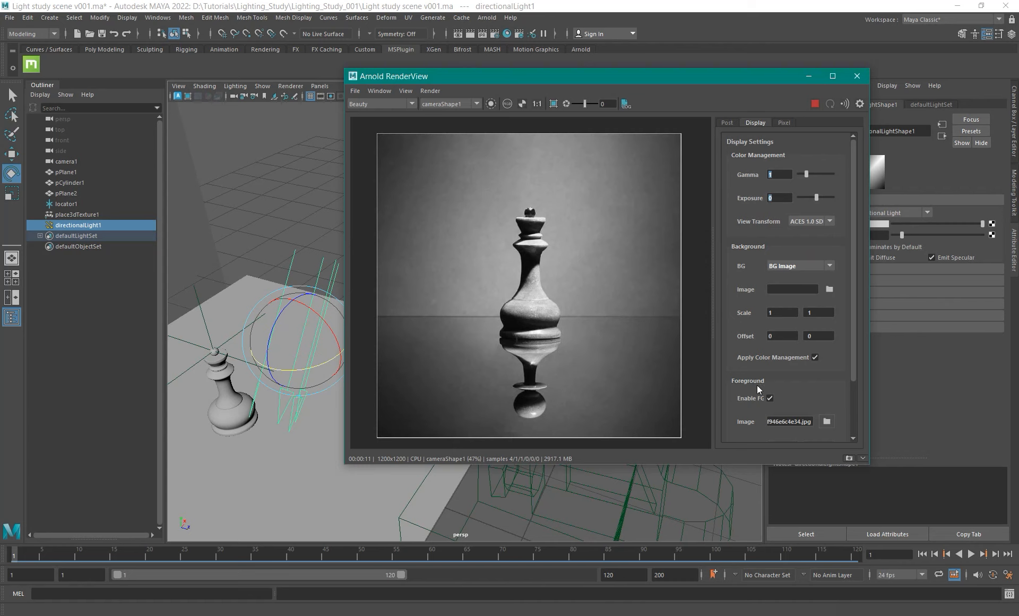
left_click(827, 422)
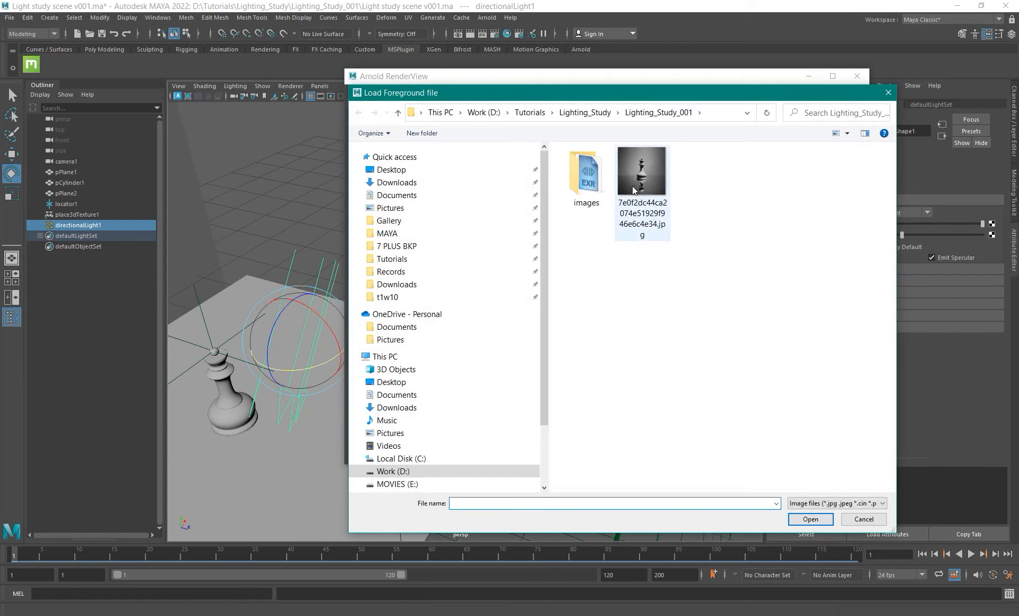
left_click(876, 523)
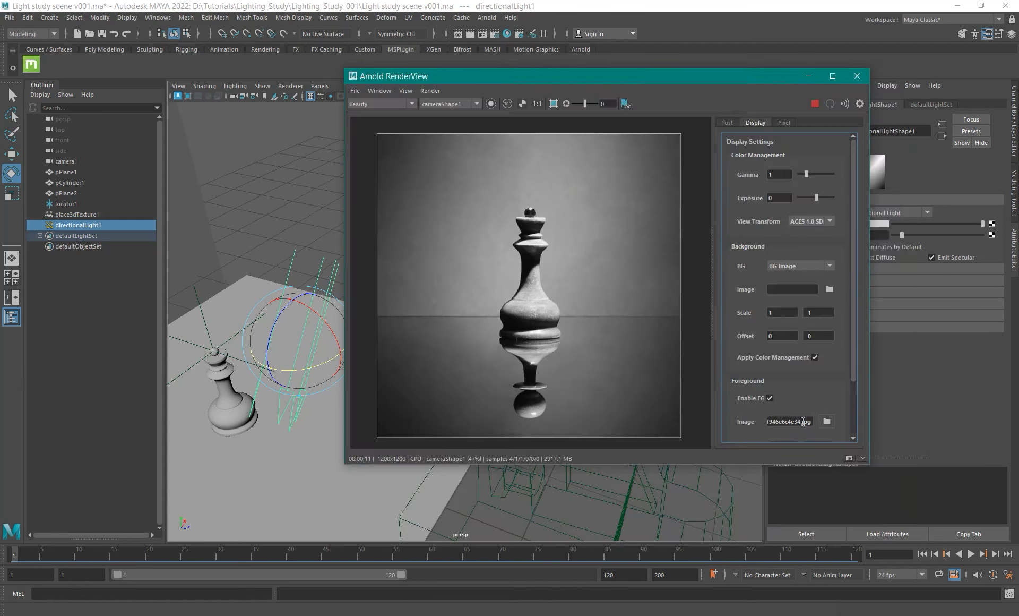
Toggle the foreground reference image off and on repeatedly to compare the render's lighting with the photo.
left_click(770, 398)
left_click(770, 398)
left_click(770, 398)
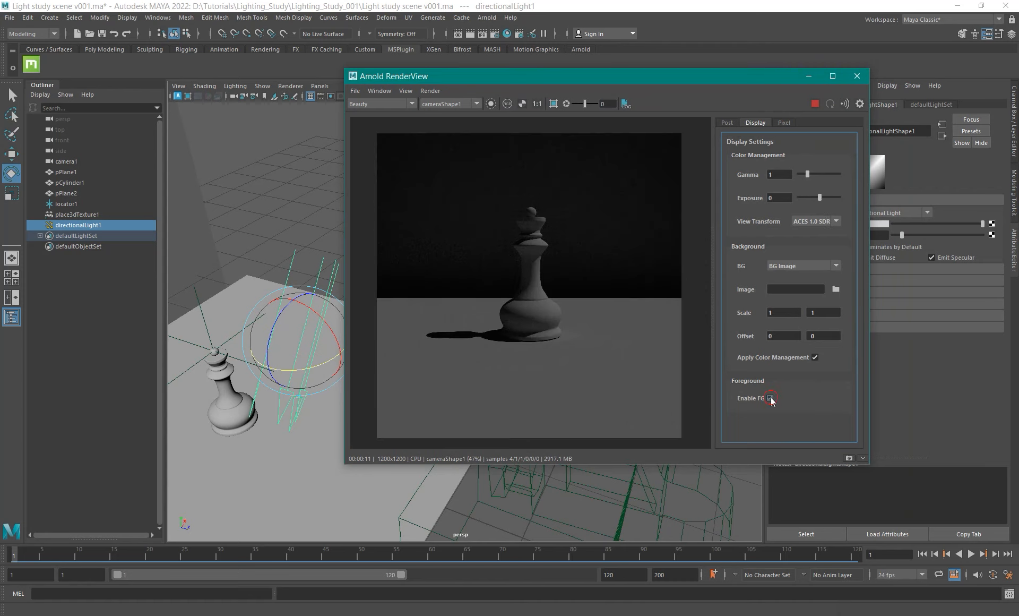
left_click(770, 398)
left_click(770, 398)
left_click(770, 398)
left_click(770, 398)
left_click(770, 398)
left_click(770, 398)
left_click(771, 398)
left_click(770, 399)
left_click(770, 398)
left_click(770, 398)
left_click(771, 398)
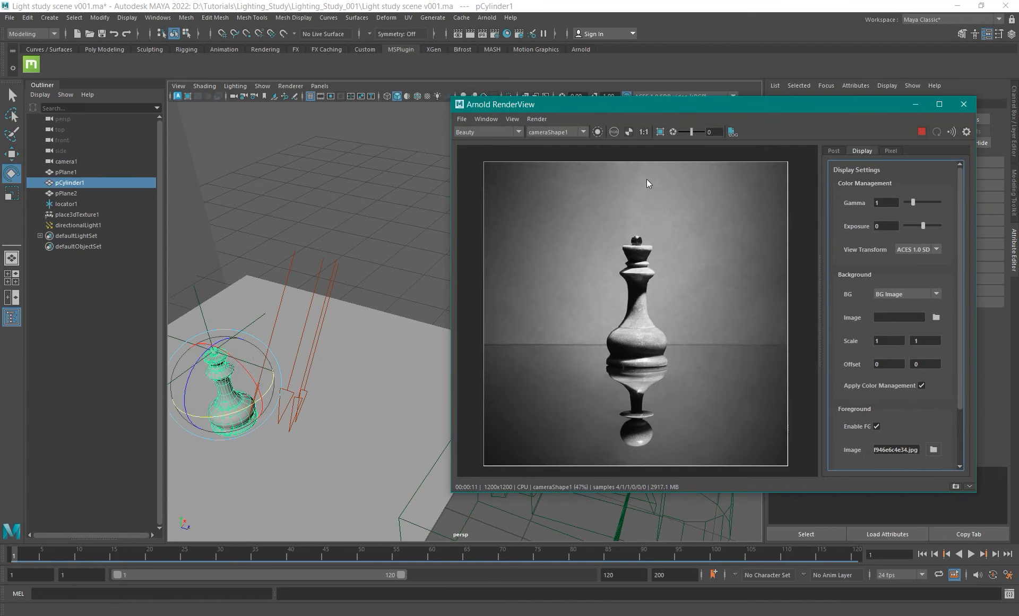
Select the chess piece and move the render window clear of it, keeping piece and reference side by side.
left_click_drag(318, 424, 638, 157, "alt")
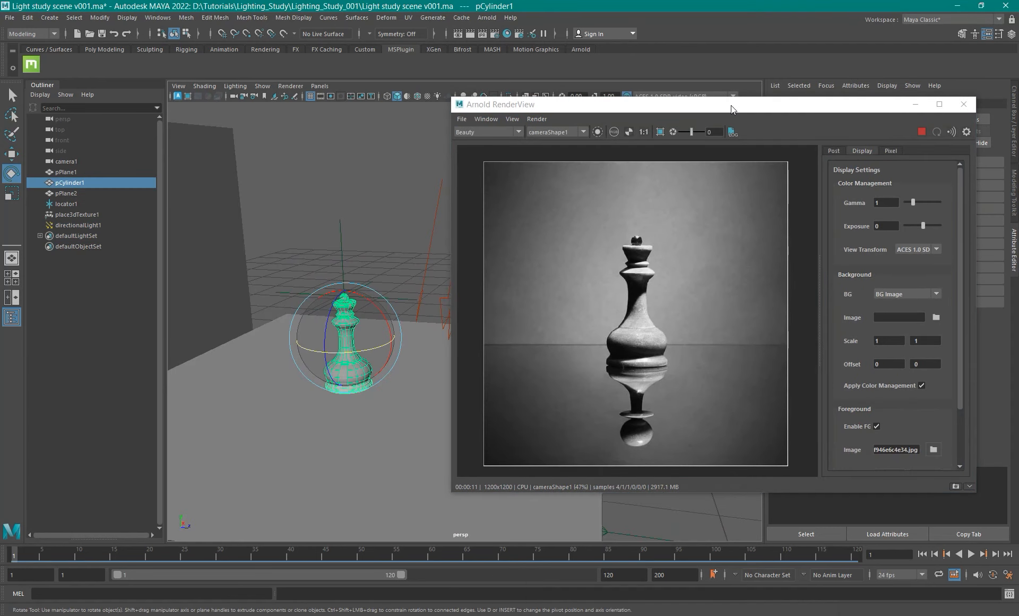
left_click_drag(728, 105, 754, 83)
left_click_drag(255, 430, 381, 425, "alt")
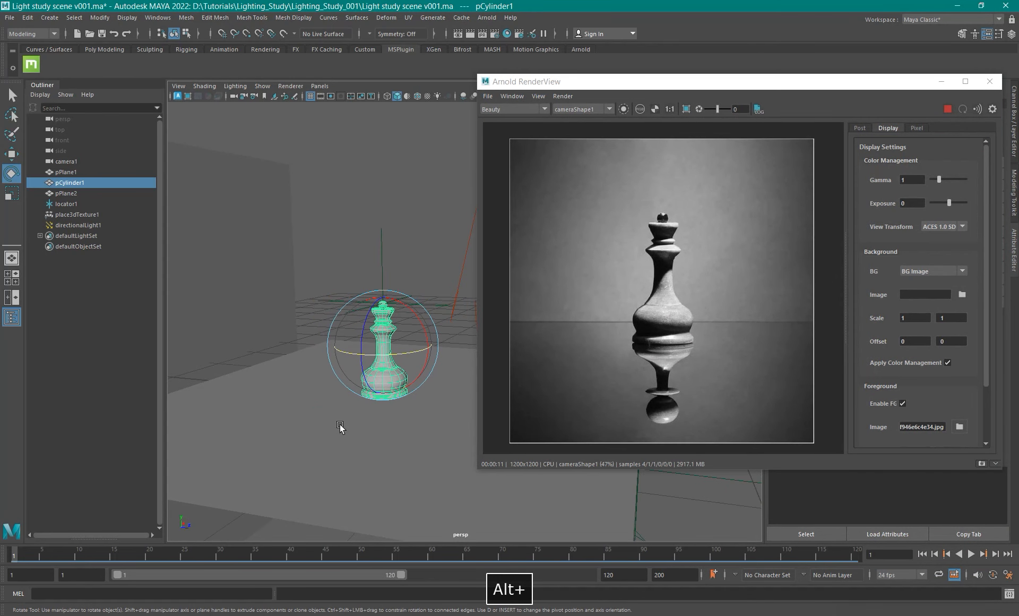
Add the floor and back wall planes to the chess piece selection and assign a new aiStandardSurface material to all three.
left_click(310, 400, "shift")
left_click(238, 232, "shift")
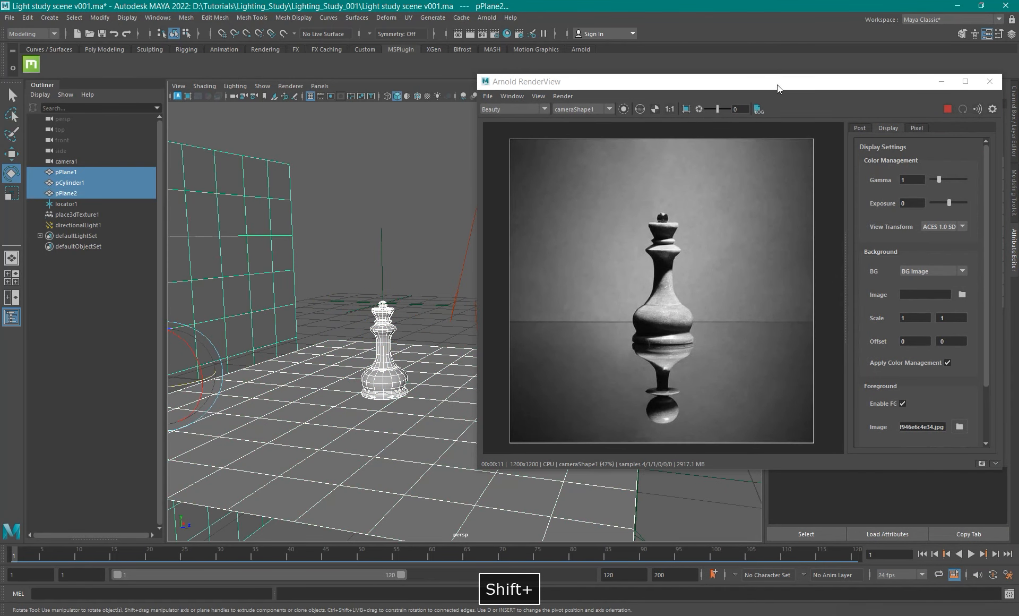
left_click_drag(778, 82, 362, 402)
right_click_drag(641, 164, 644, 433)
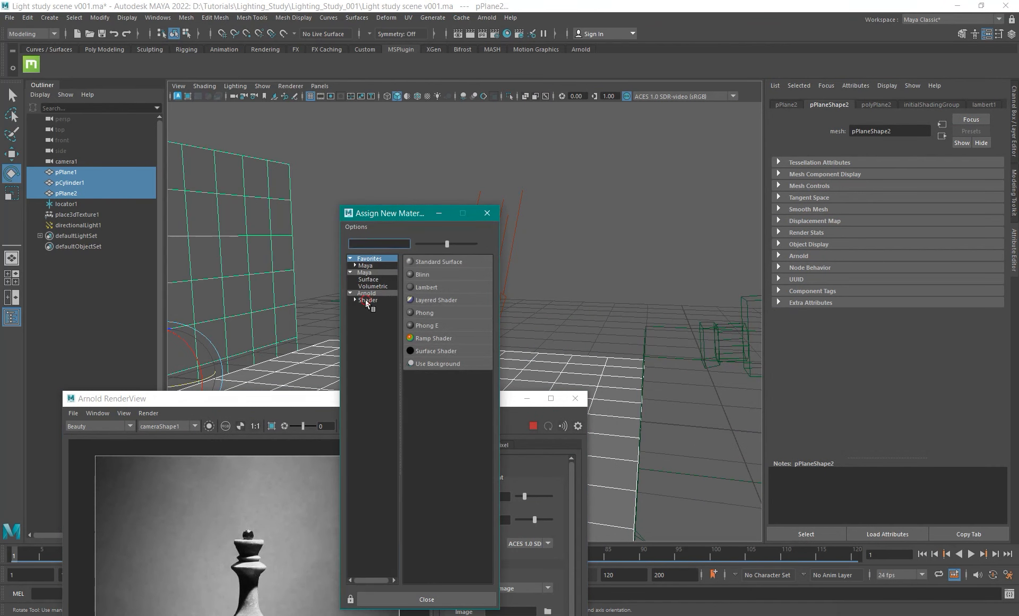
left_click(365, 300)
left_click(454, 445)
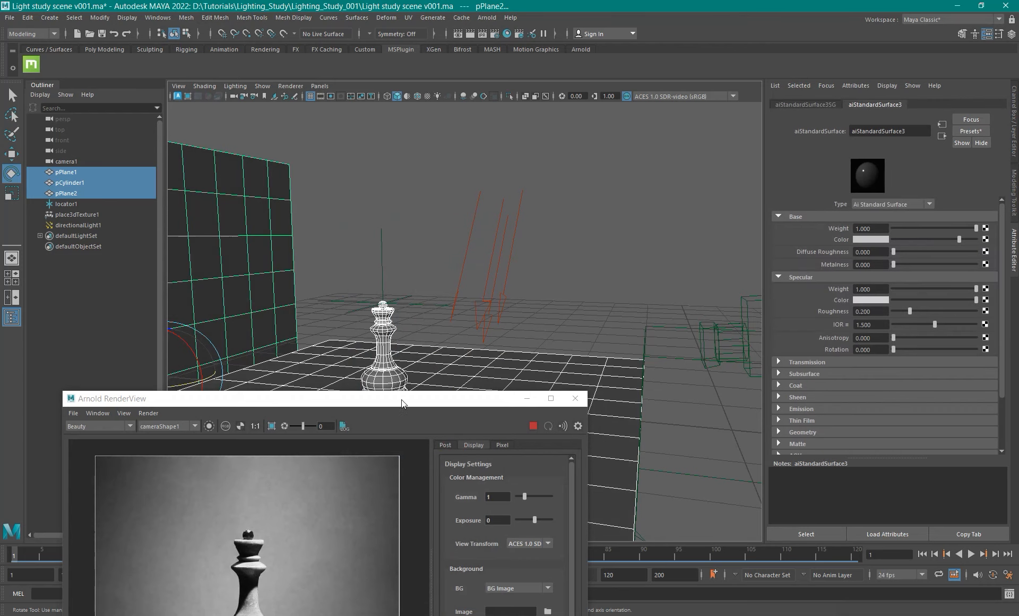
Disable the foreground reference image in the render view and move the render window clear of the material attributes.
left_click_drag(420, 400, 438, 111)
left_click(507, 432)
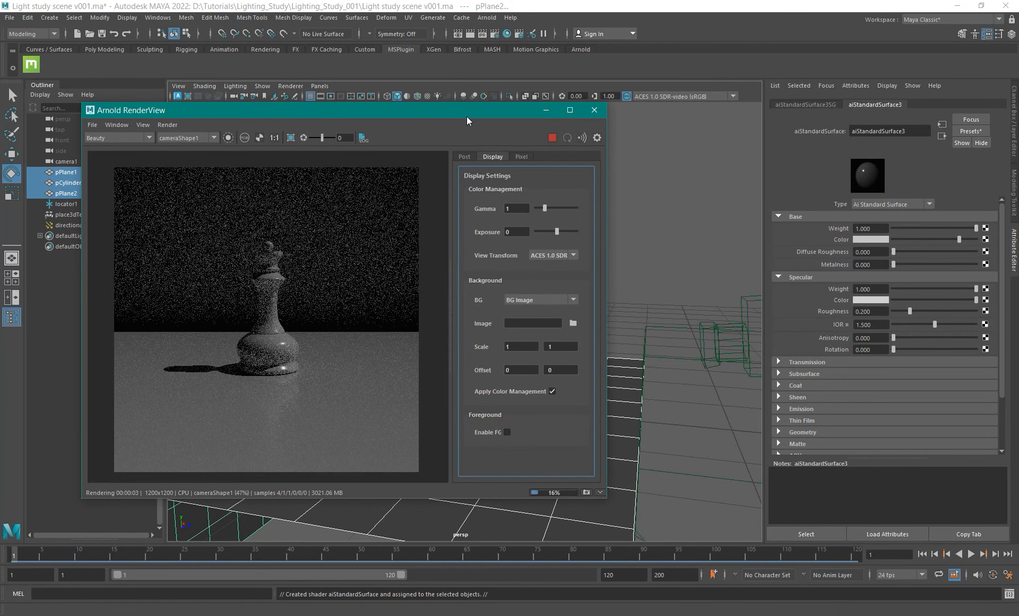
left_click_drag(466, 116, 414, 156)
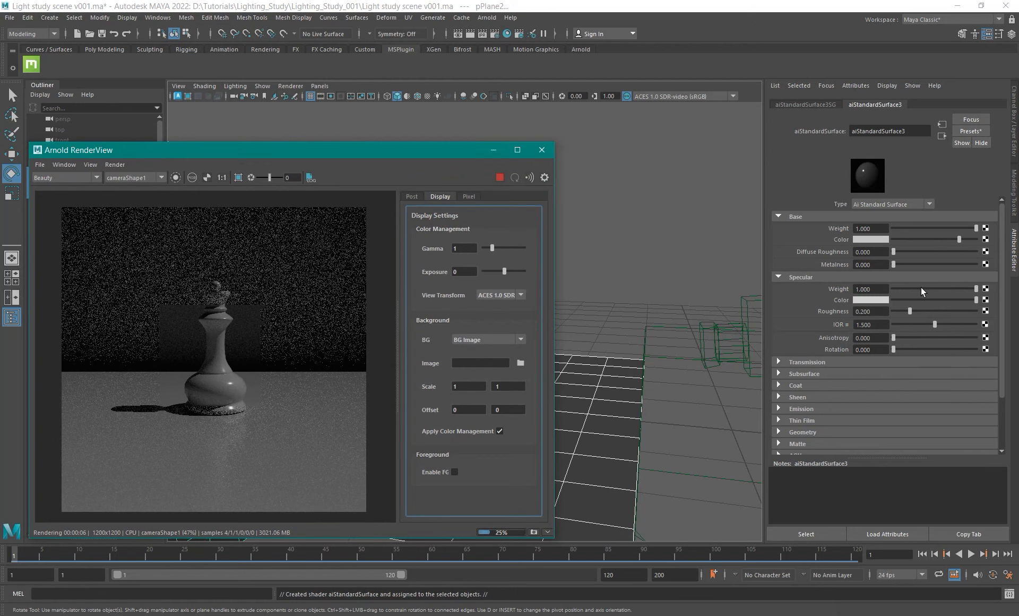
Set the new material's specular weight to 0, its base color to full white, and its base weight to 0.5.
left_click_drag(958, 289, 877, 285)
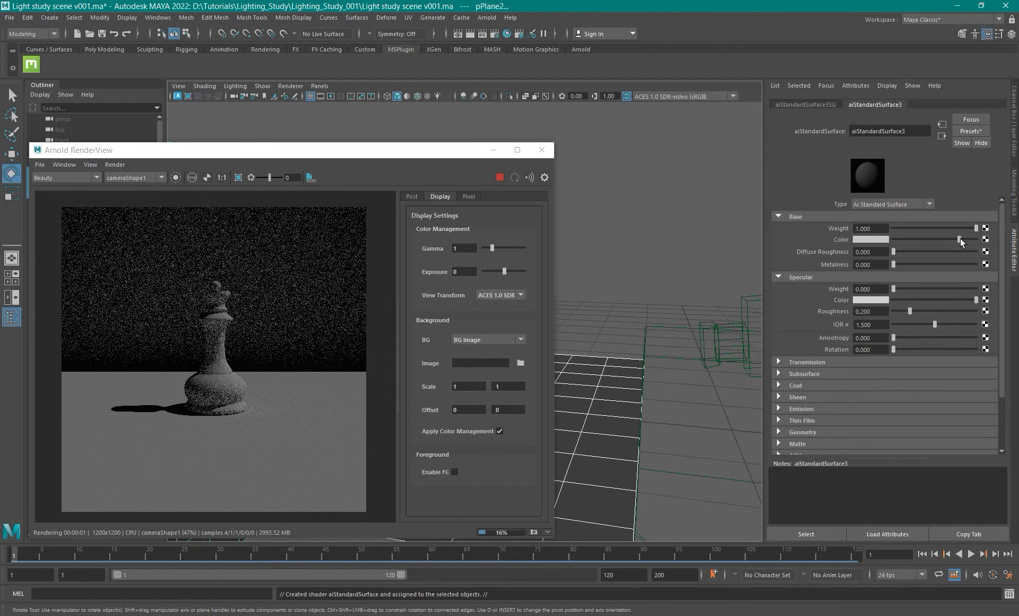
left_click_drag(960, 238, 977, 239)
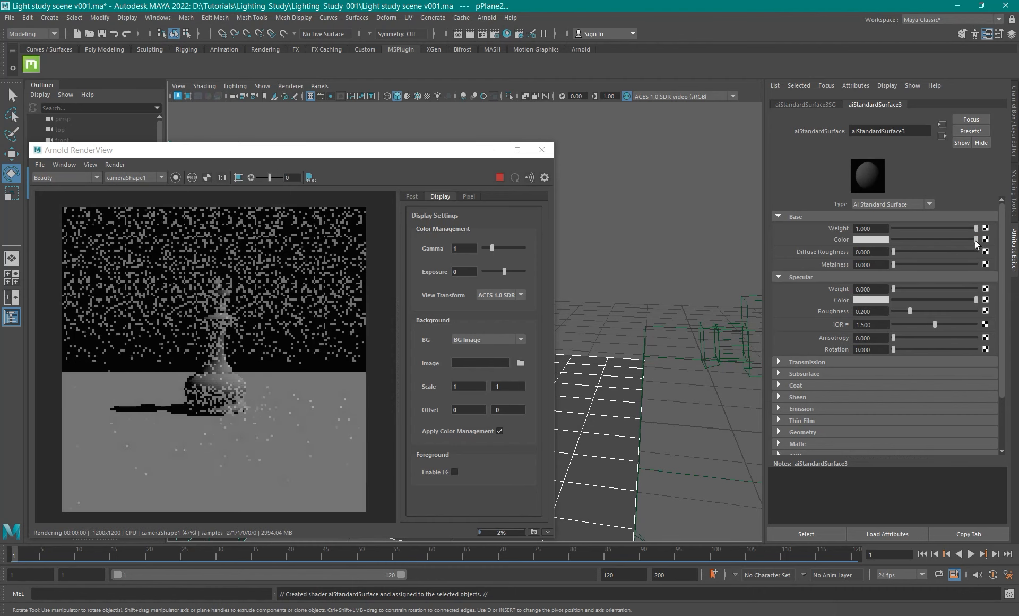
double_click(879, 228)
type("0.5")
key("Return")
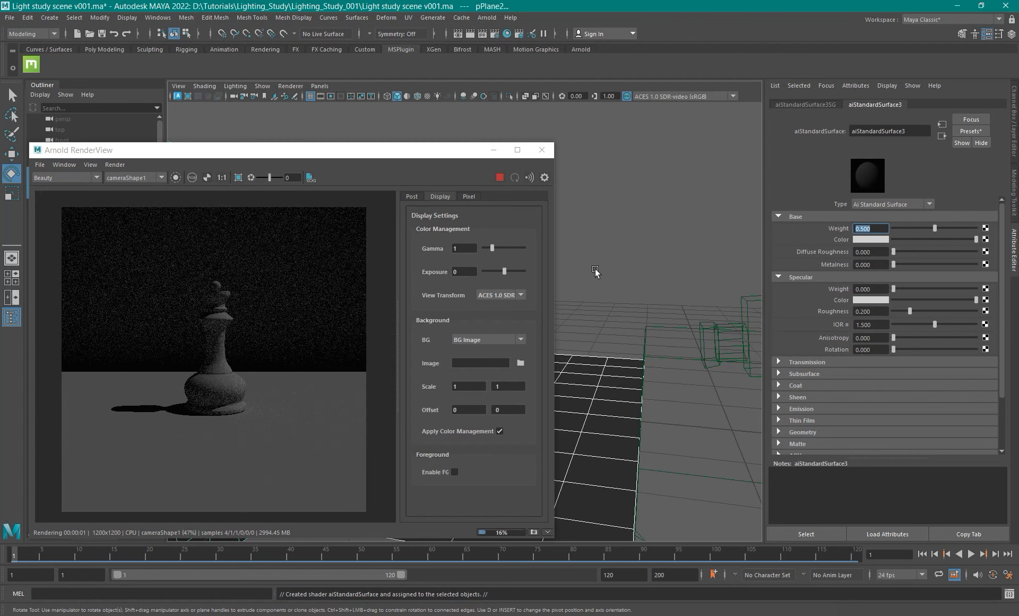
Show the diffuse_albedo AOV in the render view and compare its pixel values with the material's base weight.
left_click_drag(360, 152, 712, 108)
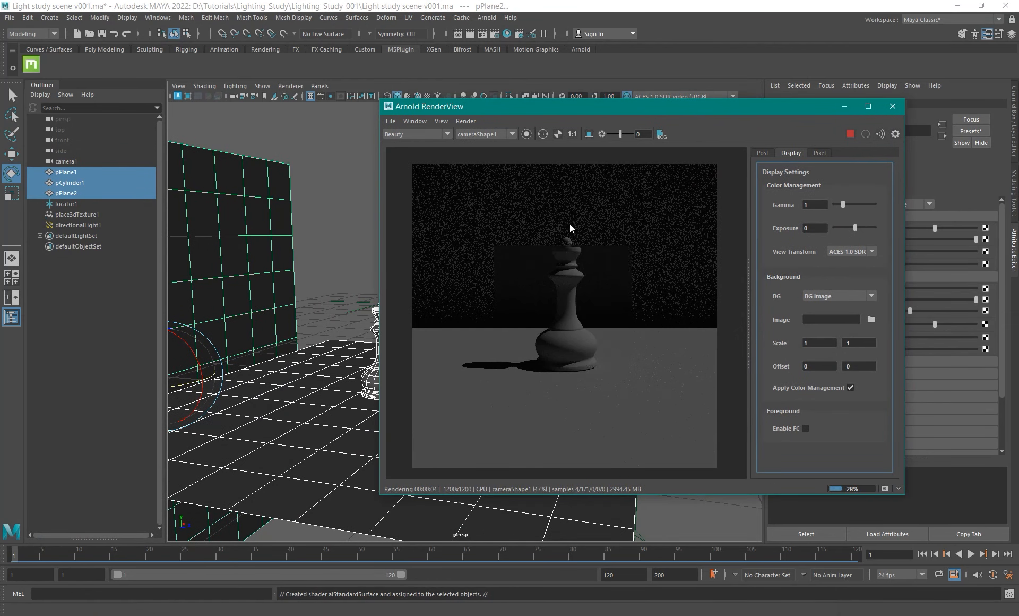
left_click(419, 134)
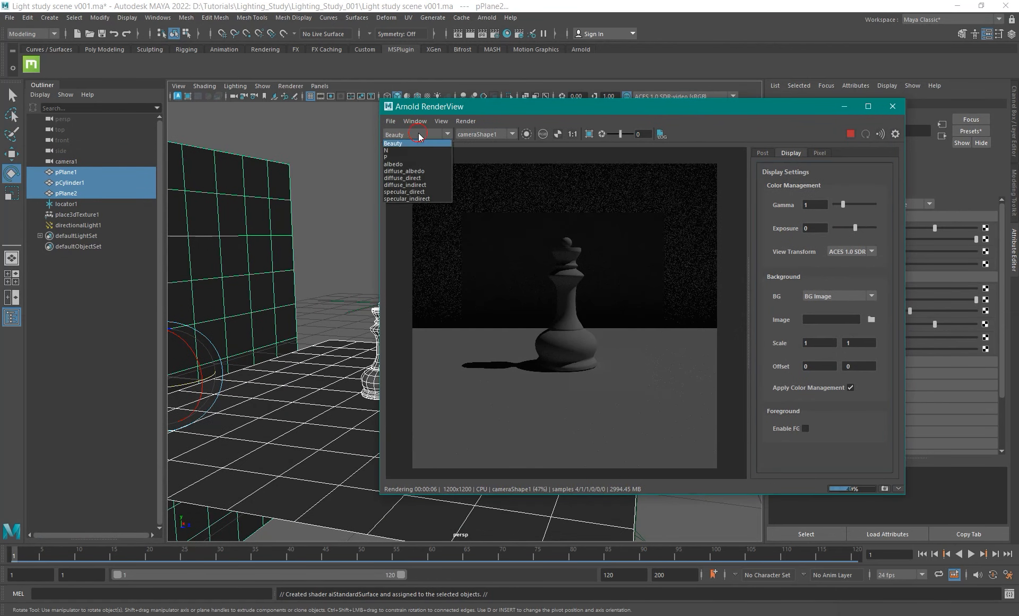
left_click(409, 170)
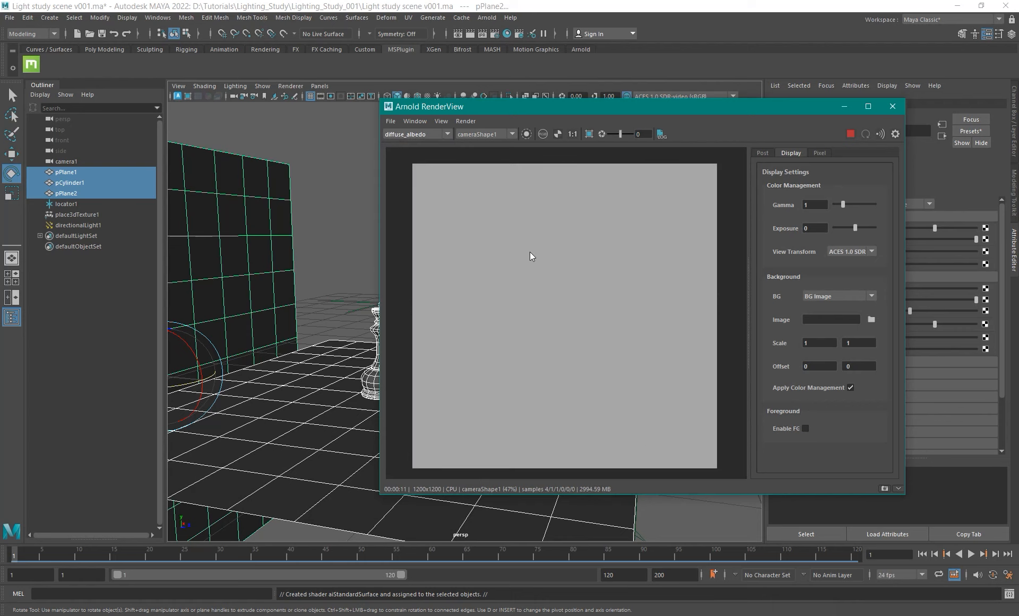
key("i")
left_click_drag(680, 112, 529, 124)
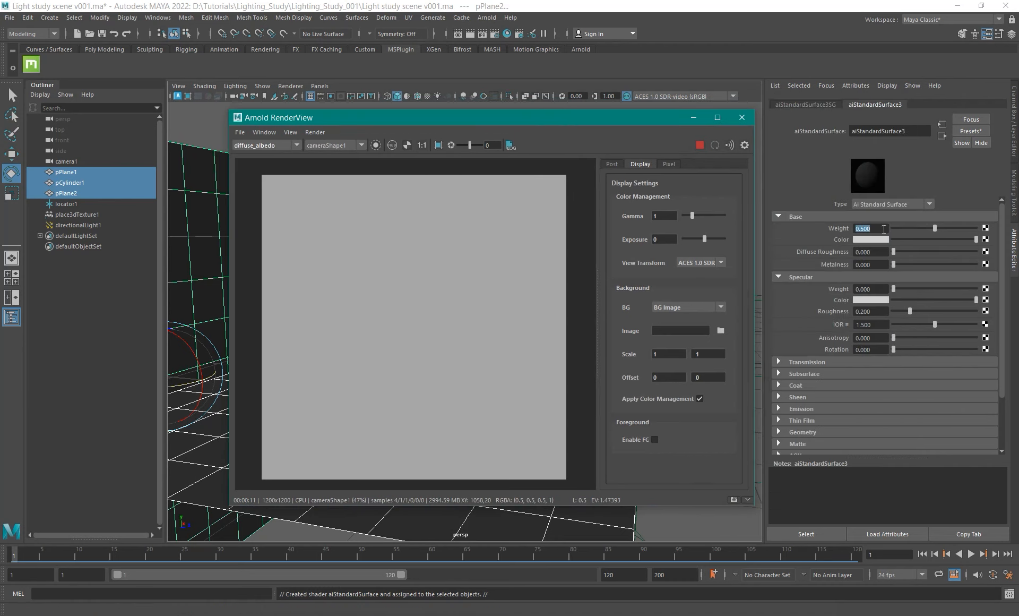
left_click(884, 229)
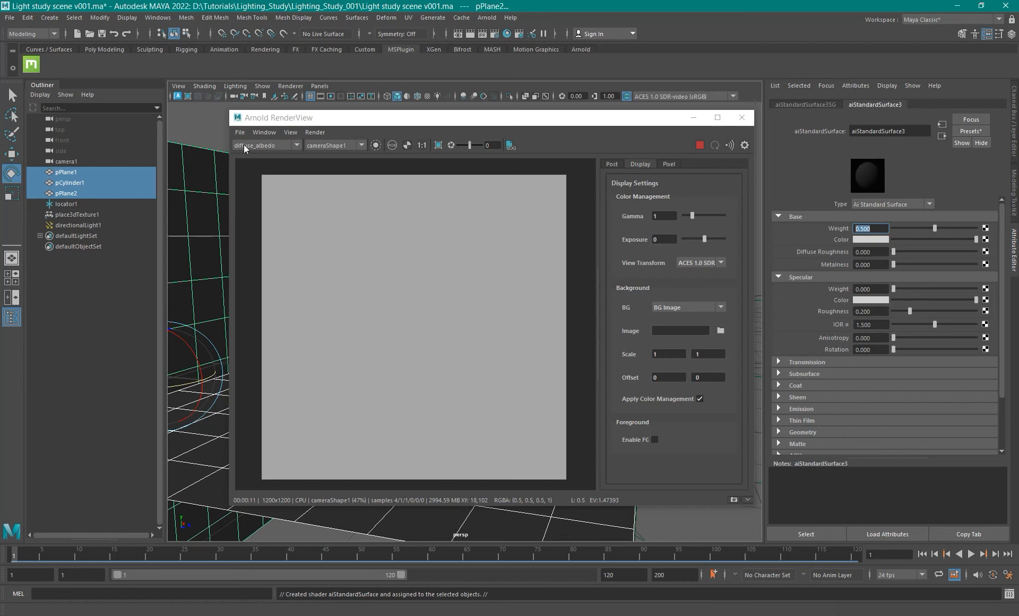
Show the diffuse_direct AOV and examine the lit and shadowed areas around the chess piece's collar up close.
left_click(273, 142)
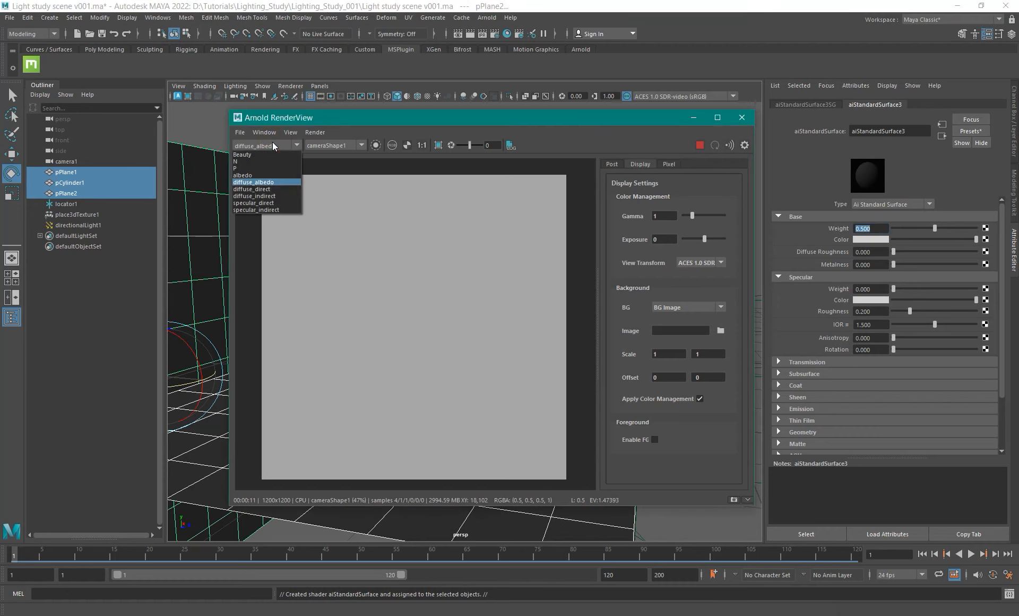
left_click(256, 192)
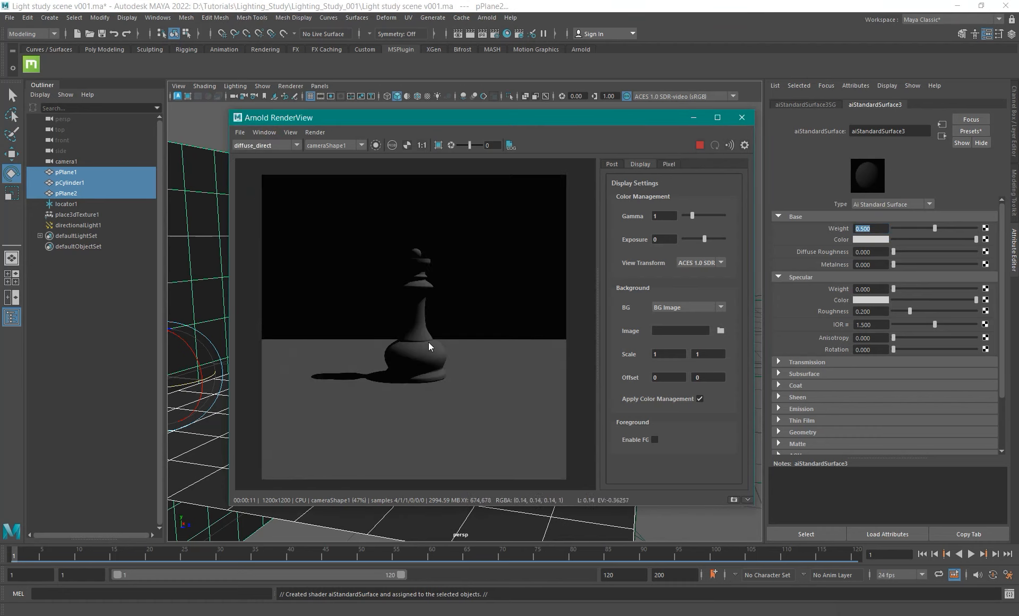
scroll(467, 349, "up", 2)
scroll(467, 346, "up", 2)
scroll(384, 392, "up", 1)
middle_click_drag(403, 380, 423, 414, "alt")
scroll(462, 325, "down", 2)
scroll(409, 286, "up", 3)
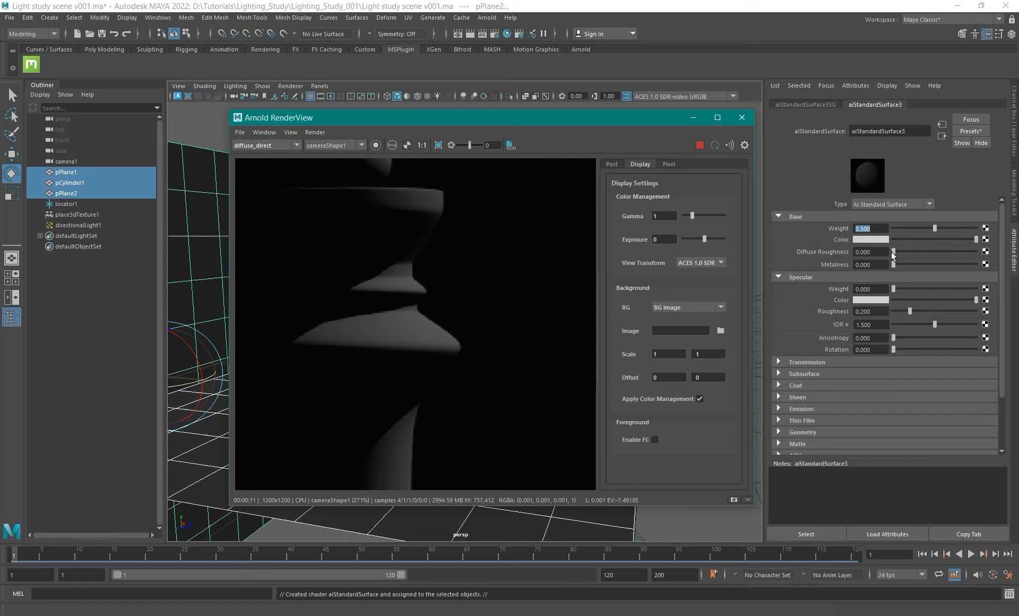
Inspect the material's base weight and the HSV value of its base color.
left_click(881, 229)
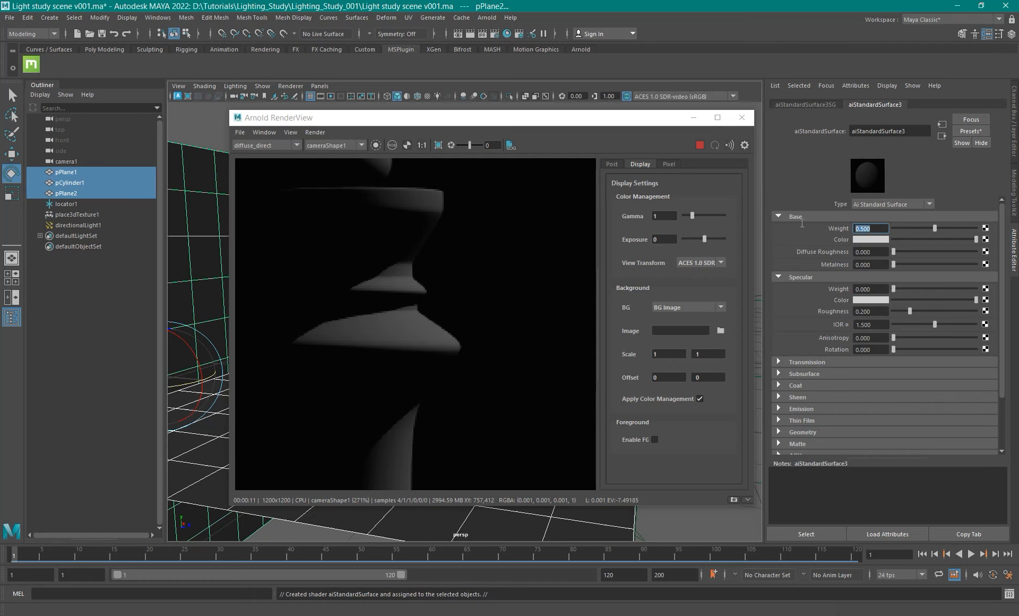
left_click(871, 239)
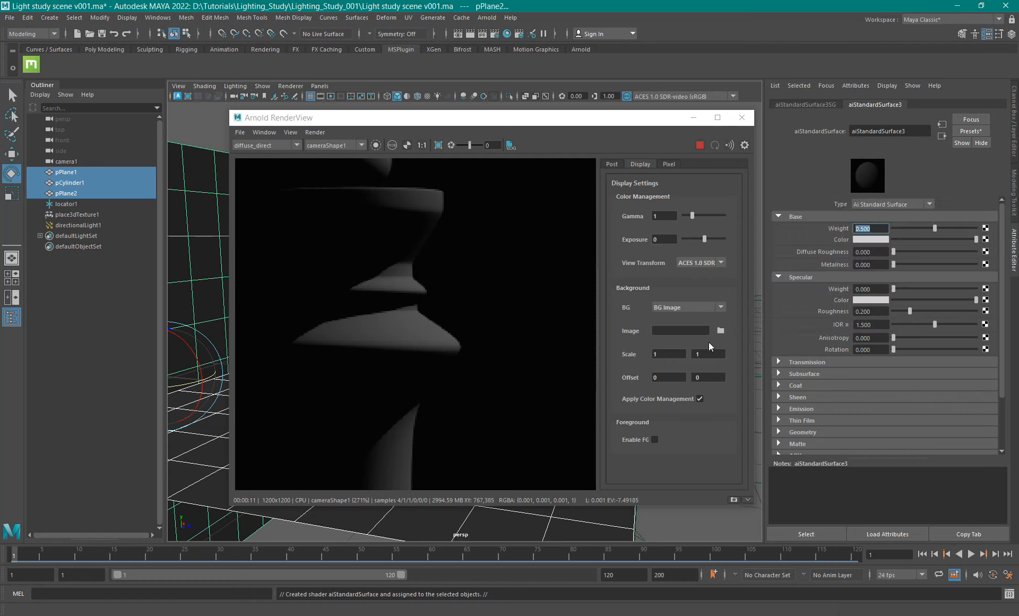
left_click(871, 239)
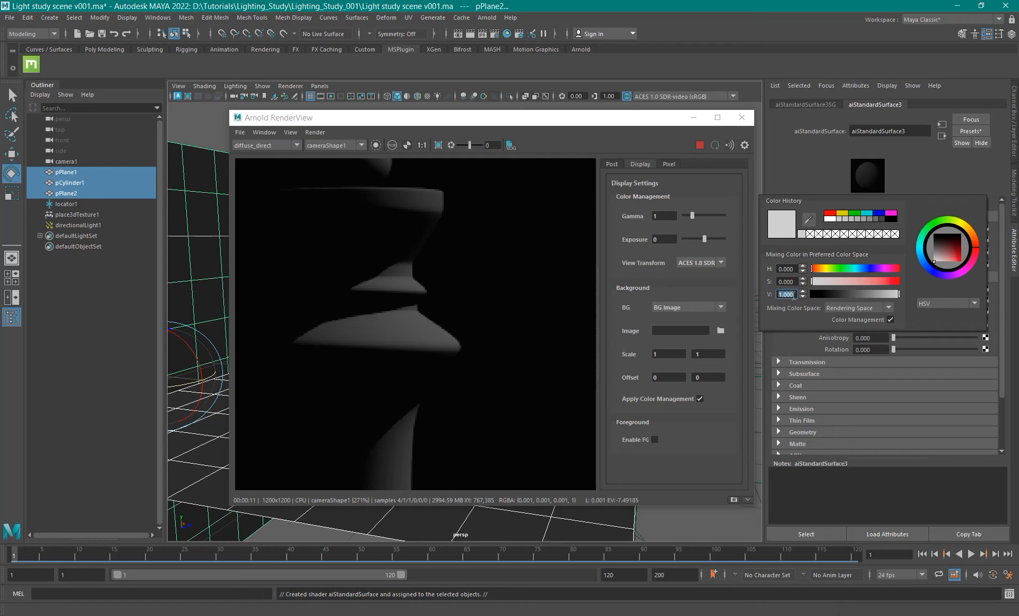
left_click_drag(879, 228, 828, 231)
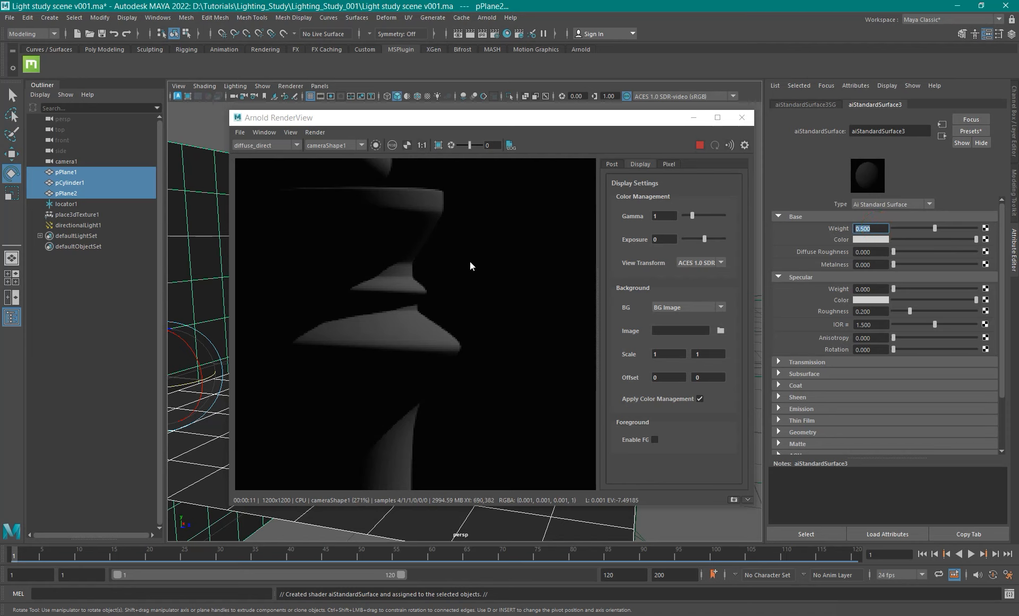
Try a base weight of 1 on the material and check the result in the diffuse_albedo and Beauty AOVs.
left_click_drag(881, 228, 817, 223)
type("1")
key("Return")
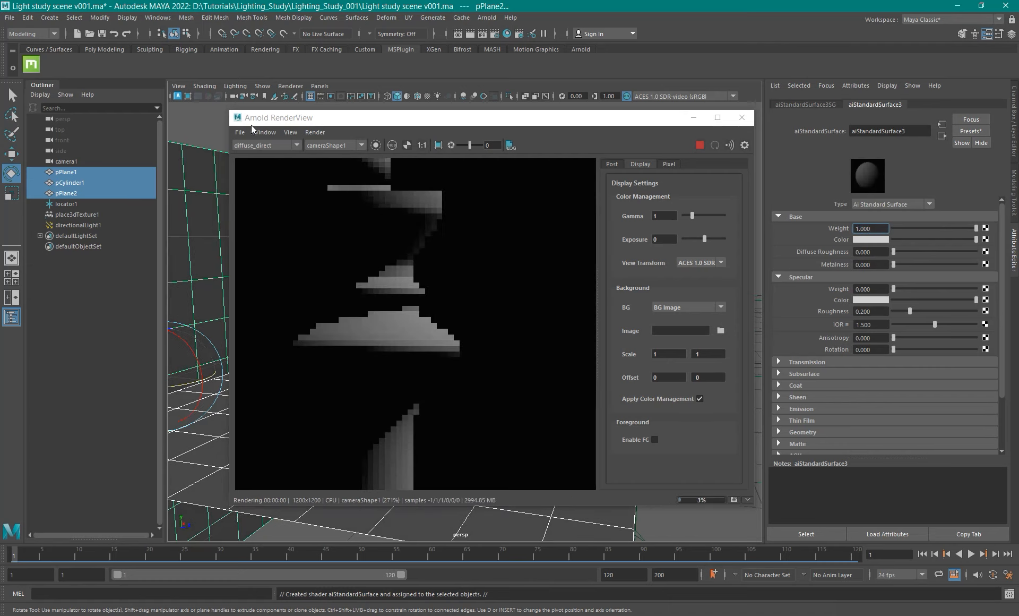
left_click(269, 145)
left_click(251, 182)
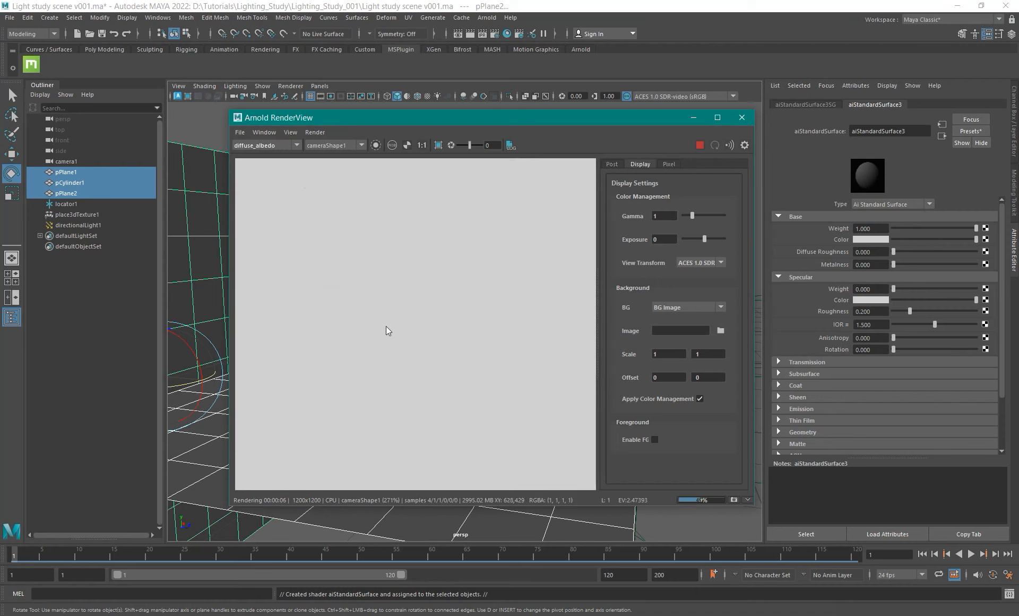
left_click(277, 146)
left_click(252, 154)
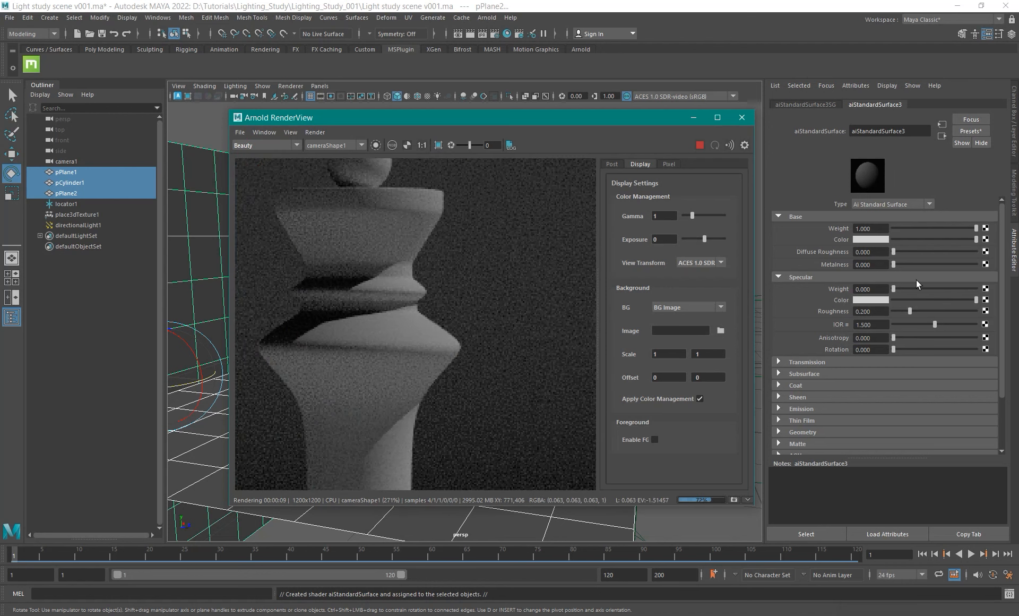
Set the material's base weight to 0.5 and hide the render view's display settings to give the image more room.
left_click(871, 228)
type("0.5")
key("Return")
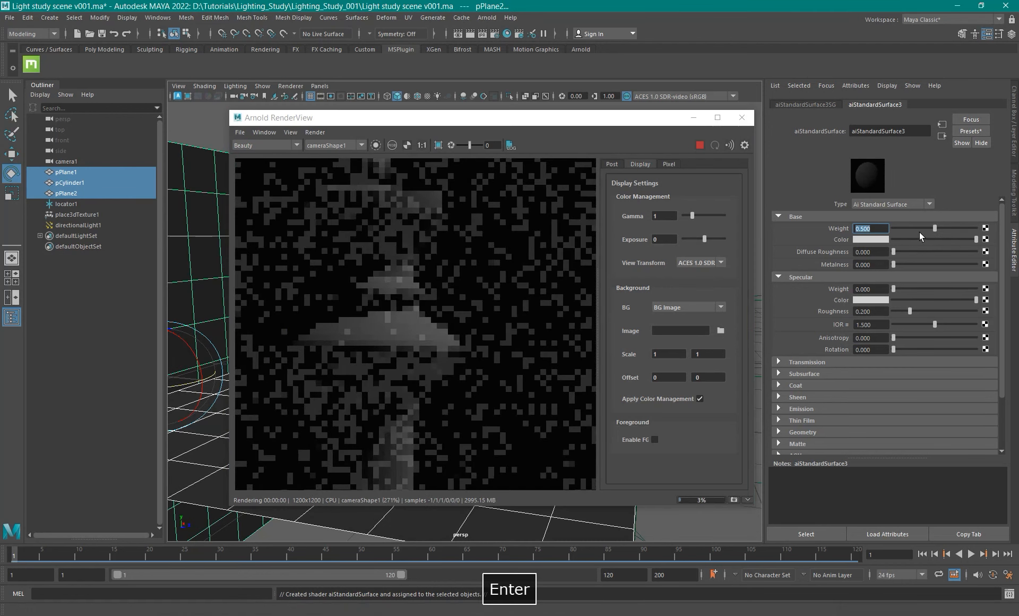
left_click(743, 145)
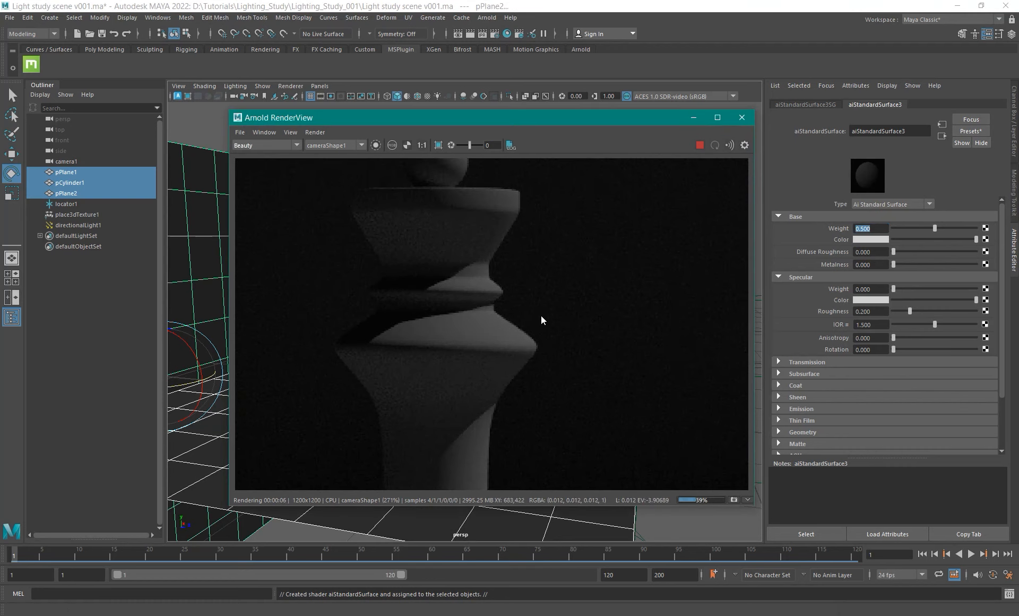
scroll(540, 314, "down", 4)
middle_click_drag(529, 321, 510, 260, "alt")
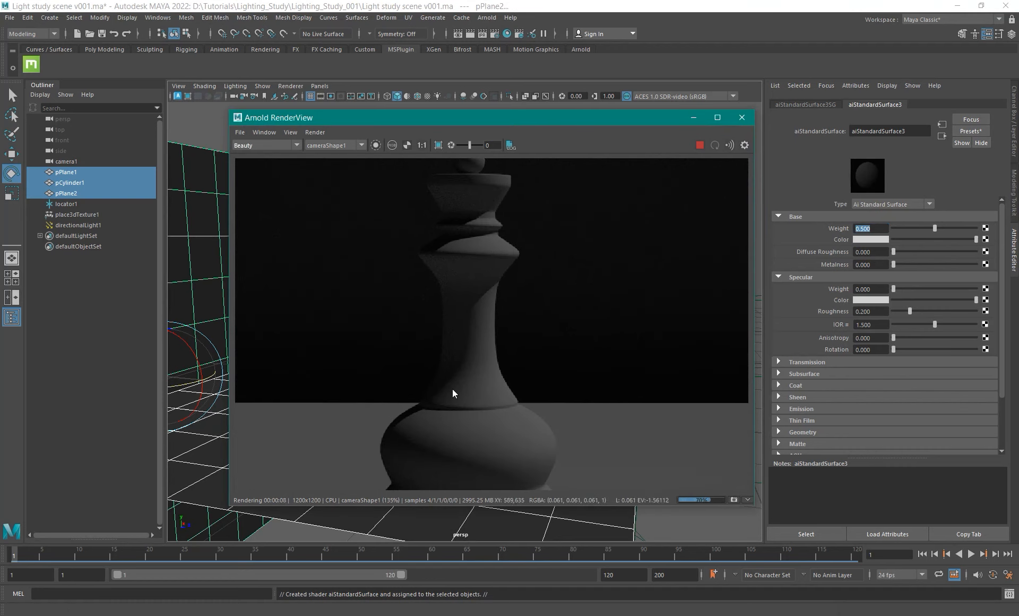
Compare the diffuse_albedo and diffuse_direct AOVs, examining the direct light on the piece's base, floor shadow and upper body.
left_click(275, 146)
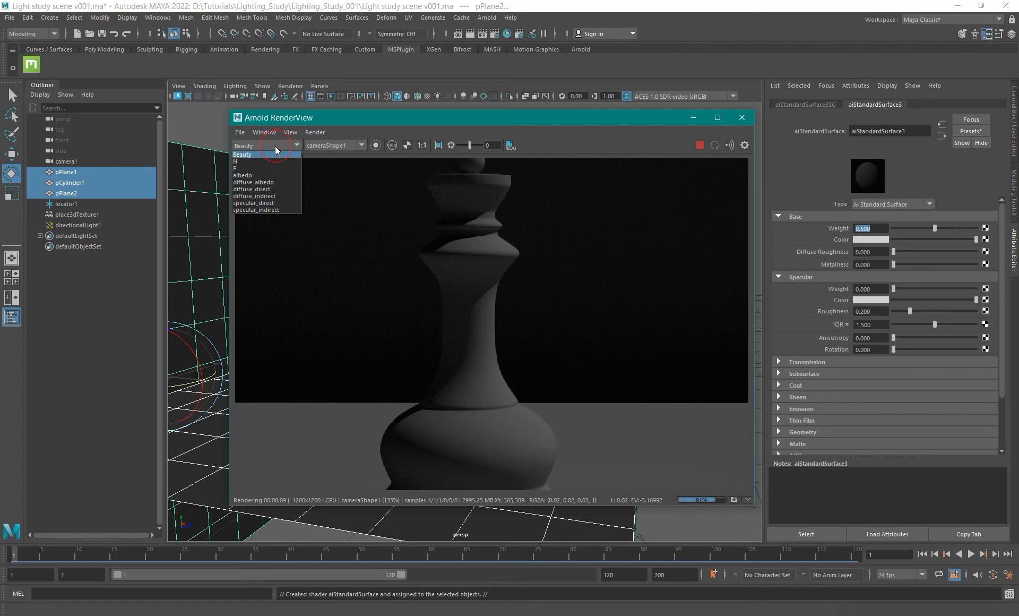
left_click(264, 182)
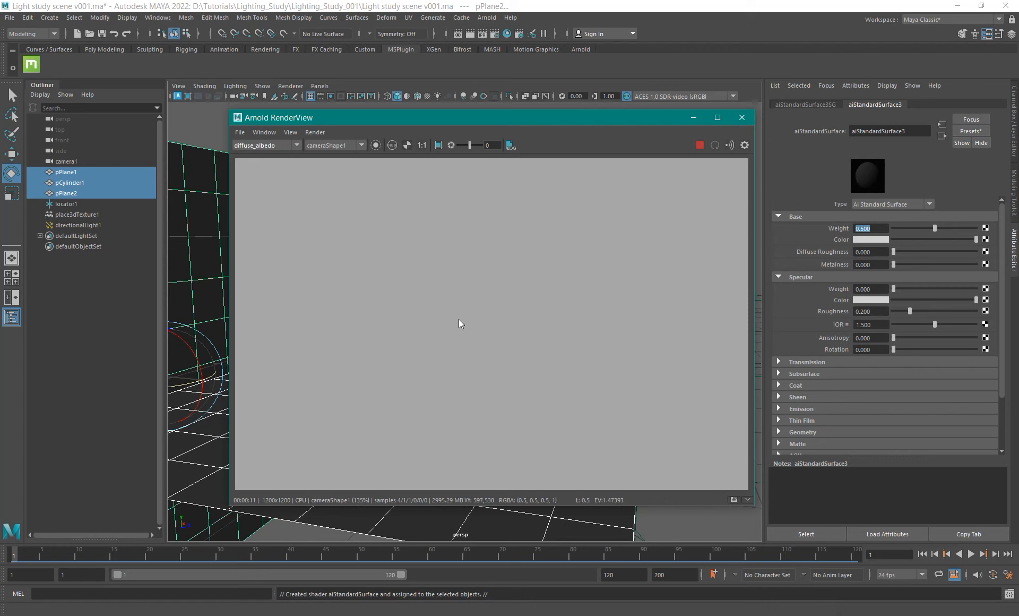
key("Down")
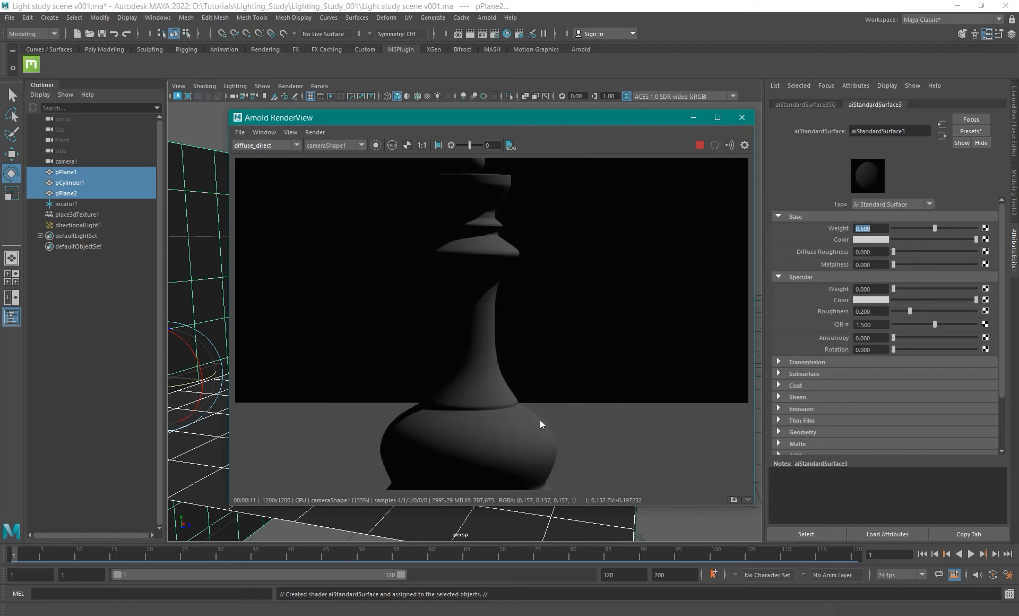
middle_click_drag(540, 419, 495, 311)
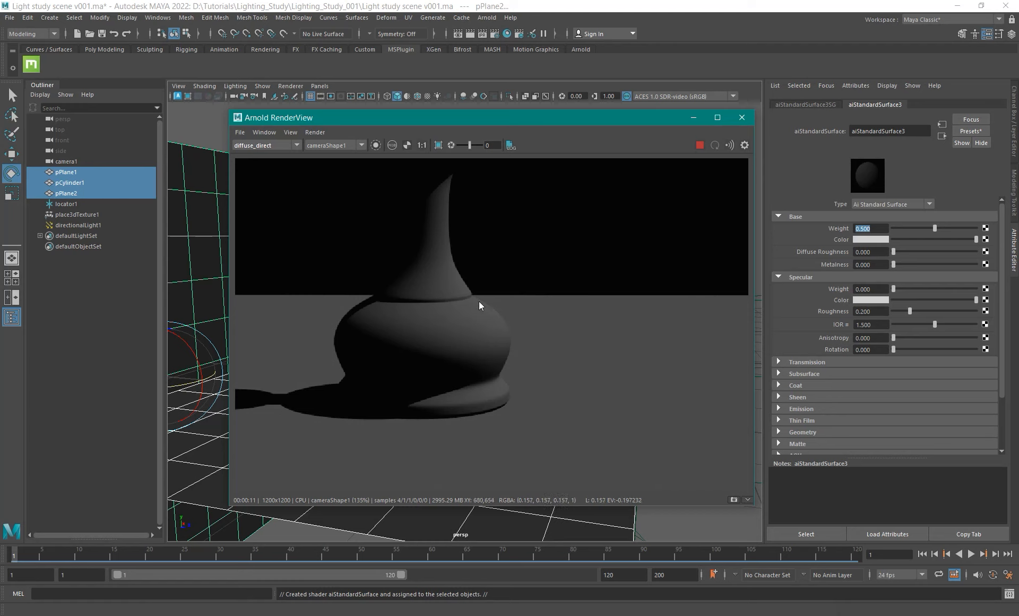
scroll(479, 301, "up", 2)
middle_click_drag(495, 328, 490, 431)
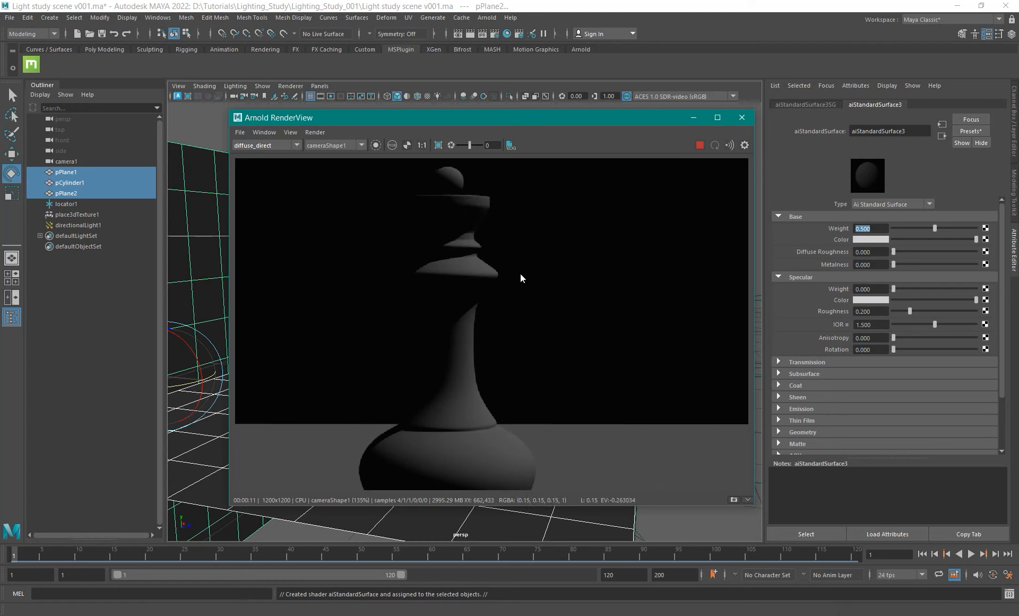
Select the directional light and expand its Arnold attributes to reach the exposure setting.
left_click(77, 225)
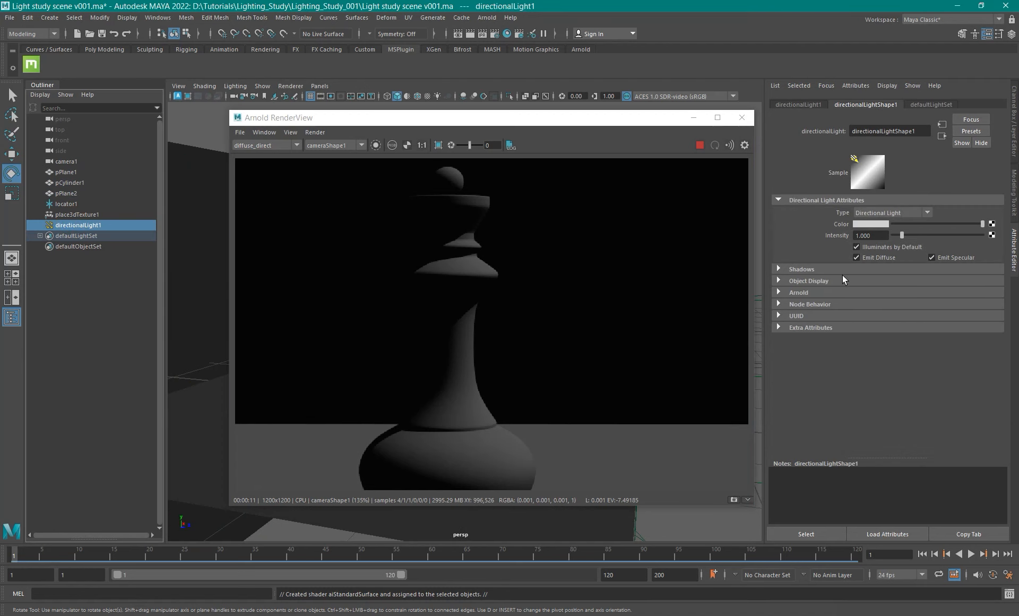
left_click(869, 236)
left_click(802, 294)
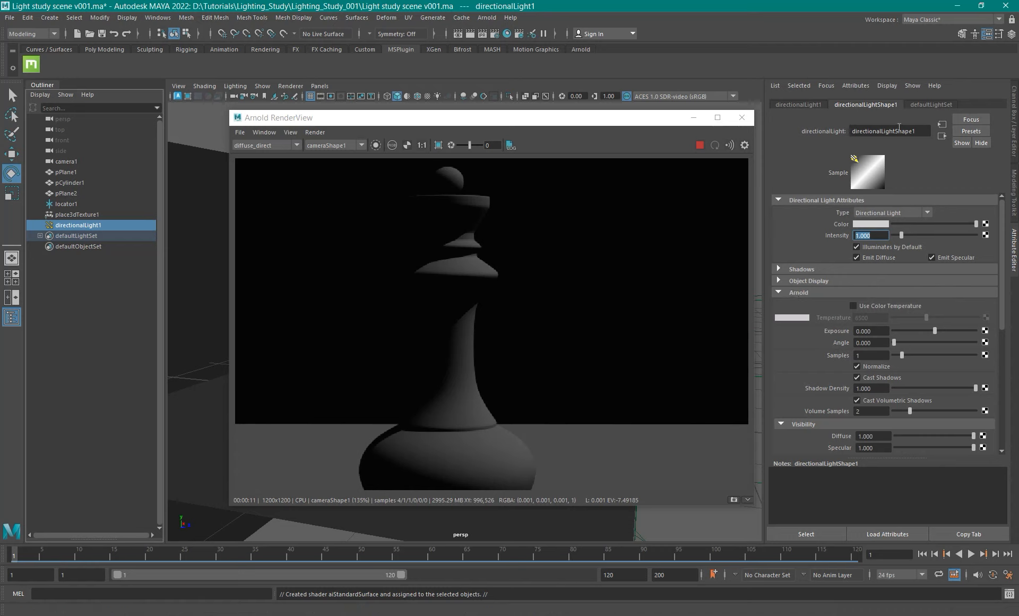
left_click(881, 331)
Reposition and enlarge the render view, framing the whole chess piece together with its floor shadow.
left_click_drag(601, 122, 537, 78)
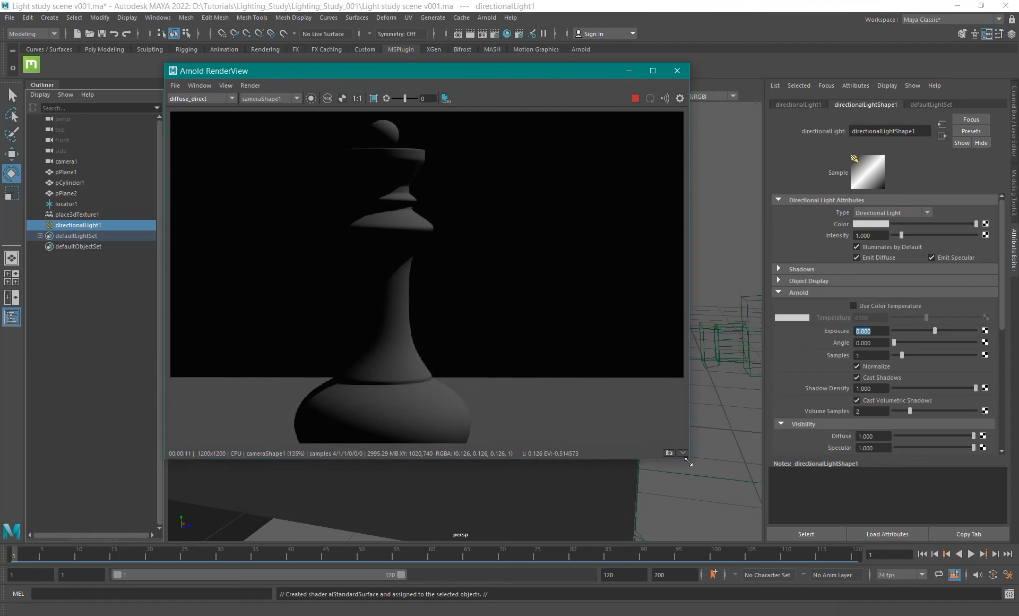
left_click_drag(688, 462, 755, 524)
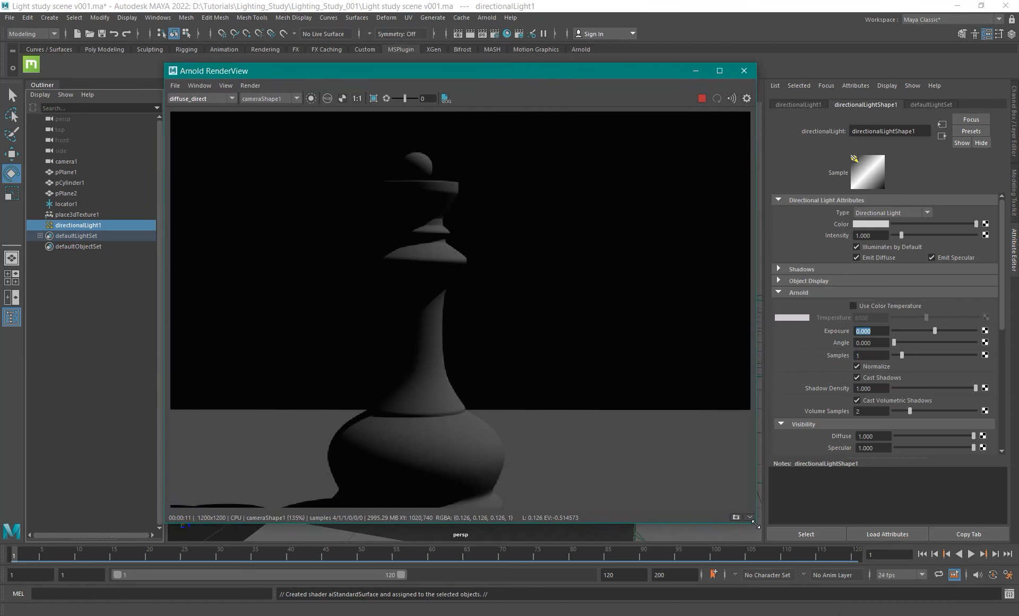
scroll(604, 303, "down", 3)
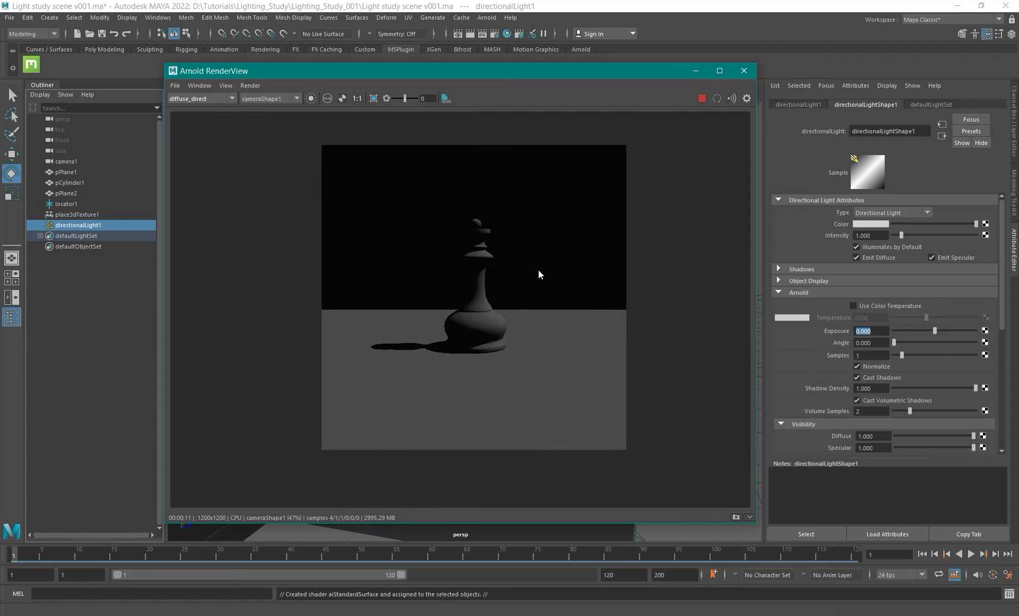
scroll(538, 275, "up", 1)
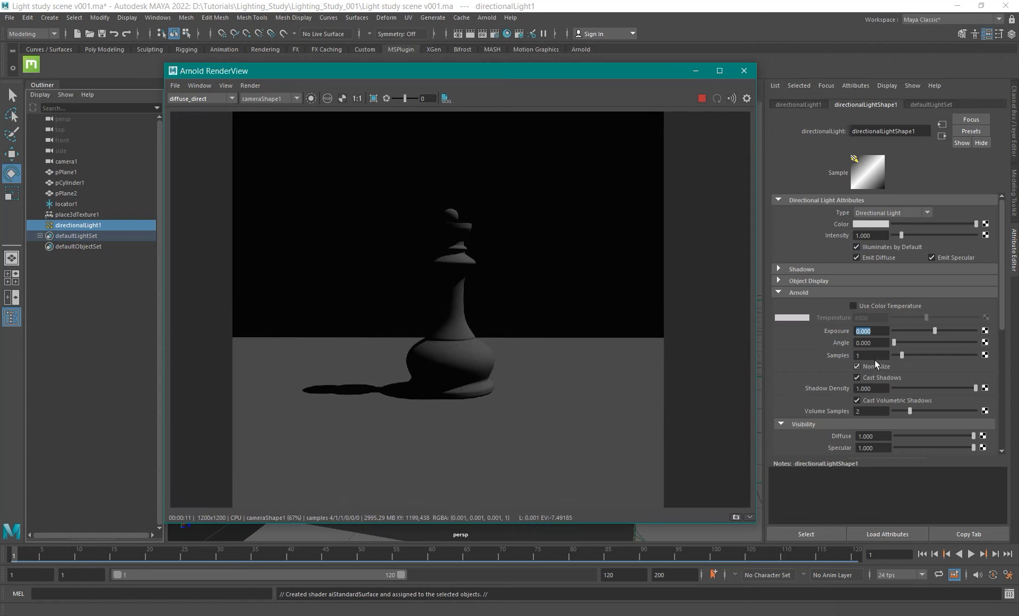
Look over the directional light's intensity and exposure settings and try an exposure of 10.
left_click(871, 330)
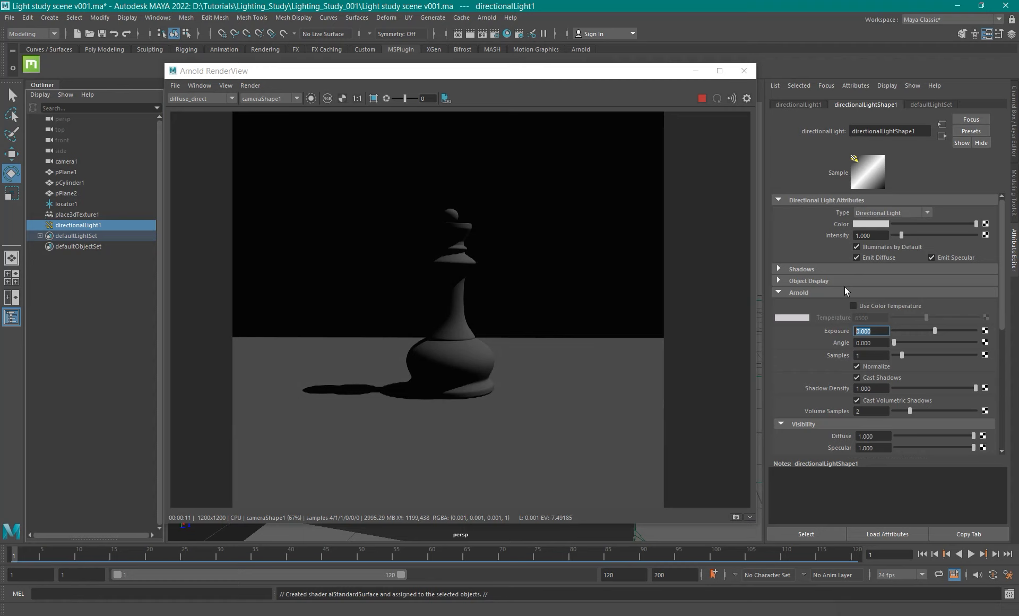
left_click(876, 235)
left_click(879, 331)
left_click(881, 235)
left_click(864, 330)
left_click(870, 235)
key("Return")
left_click(873, 330)
type("10")
key("Return")
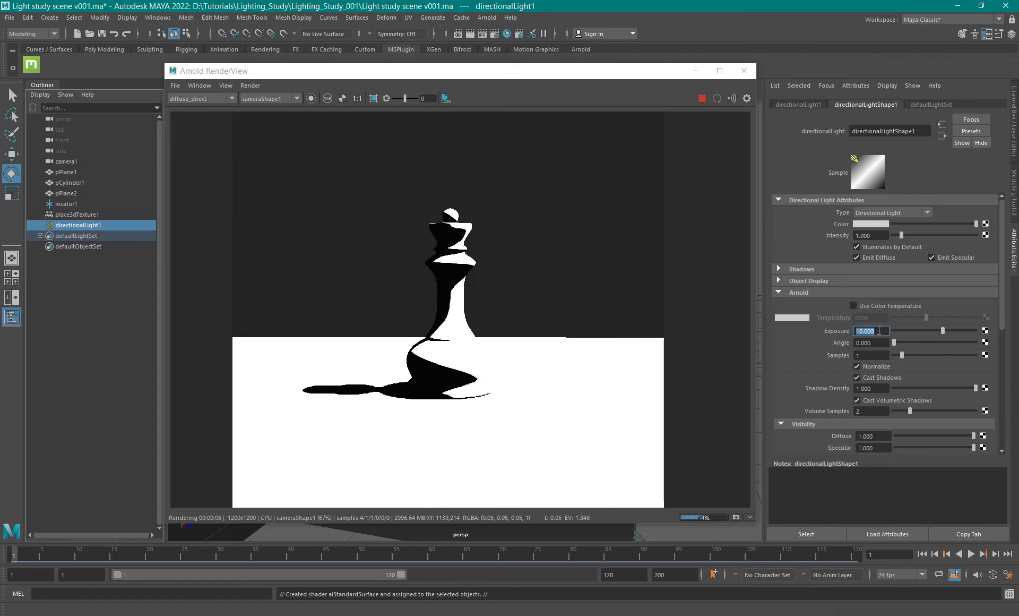
Set the directional light's exposure to 1 and try an intensity of 10.
type("1")
key("Return")
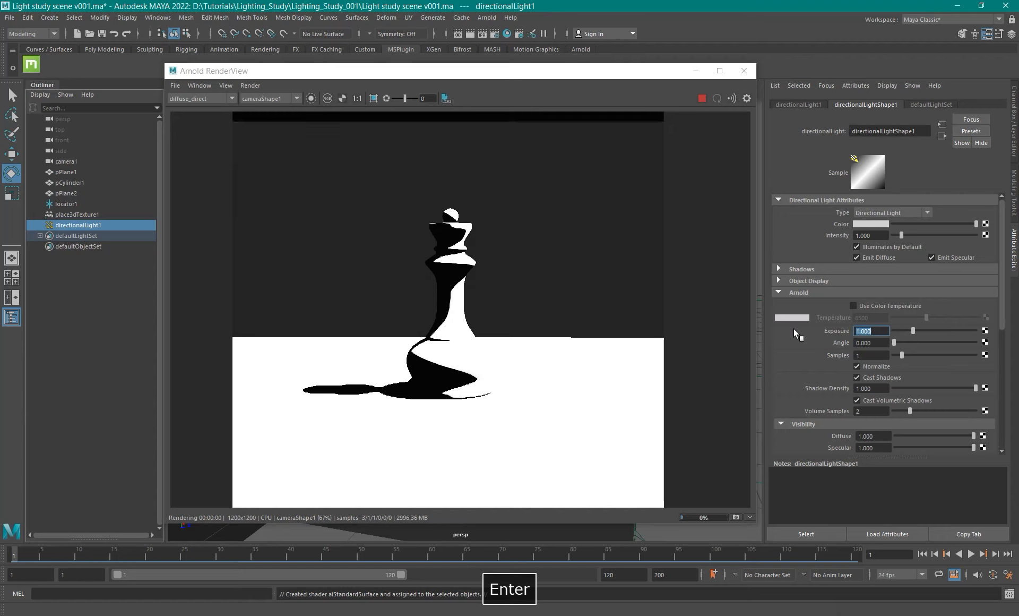
double_click(884, 236)
type("10")
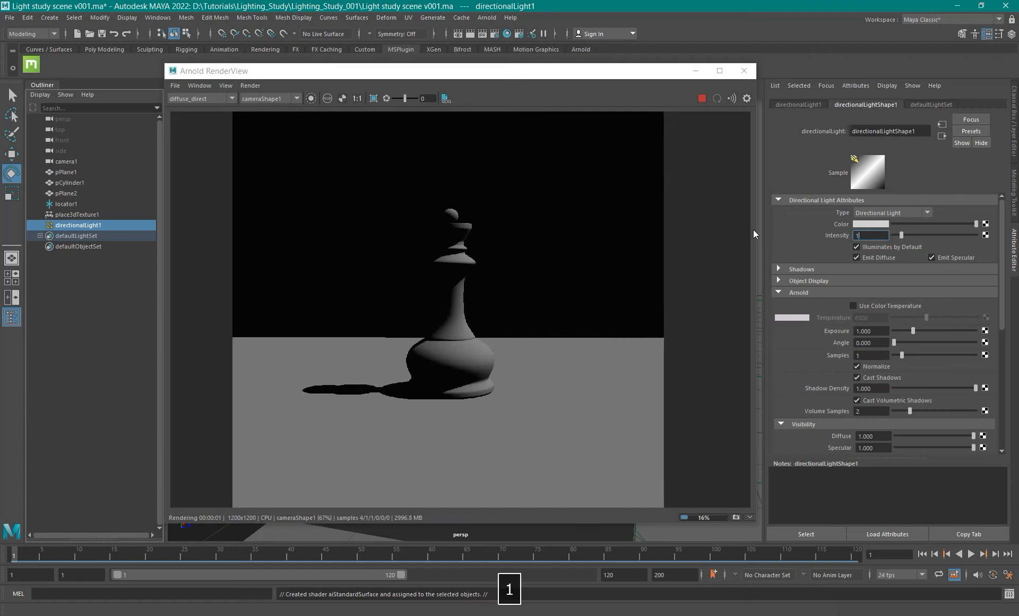
key("Return")
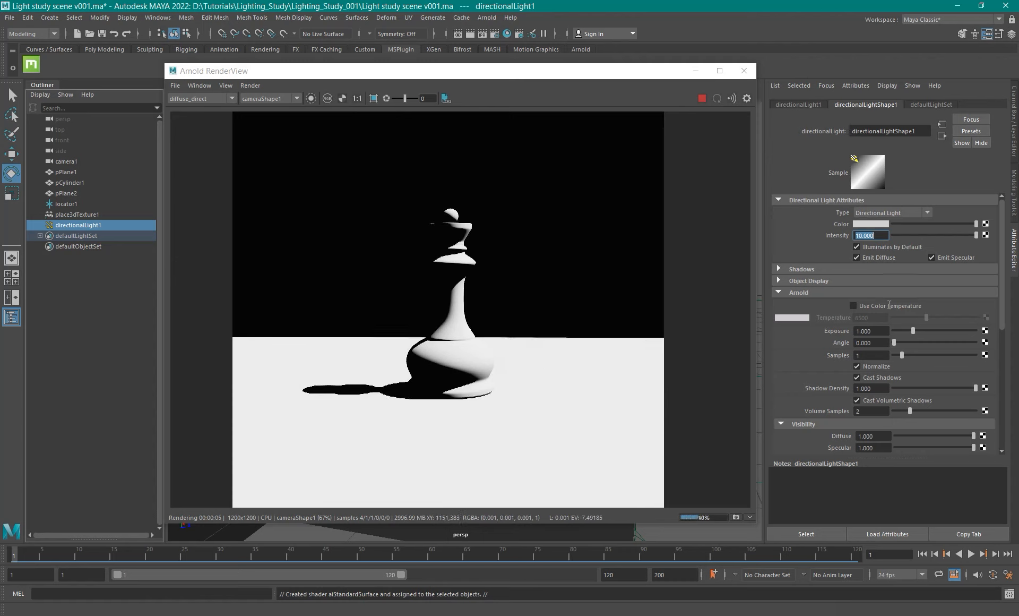
Set the directional light's exposure to 0 to judge the effect of its intensity alone.
double_click(884, 235)
double_click(884, 330)
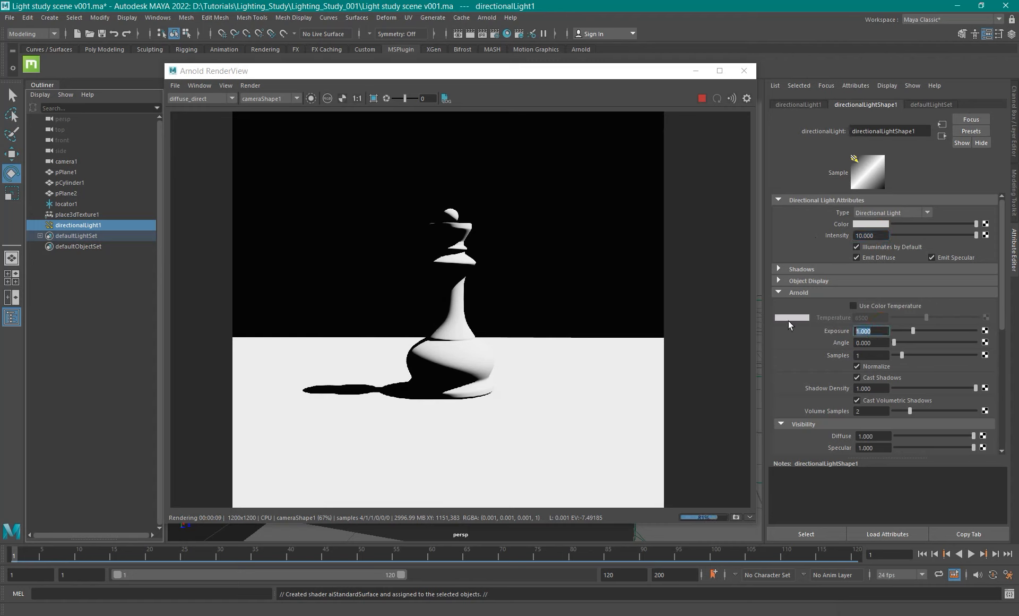
double_click(873, 236)
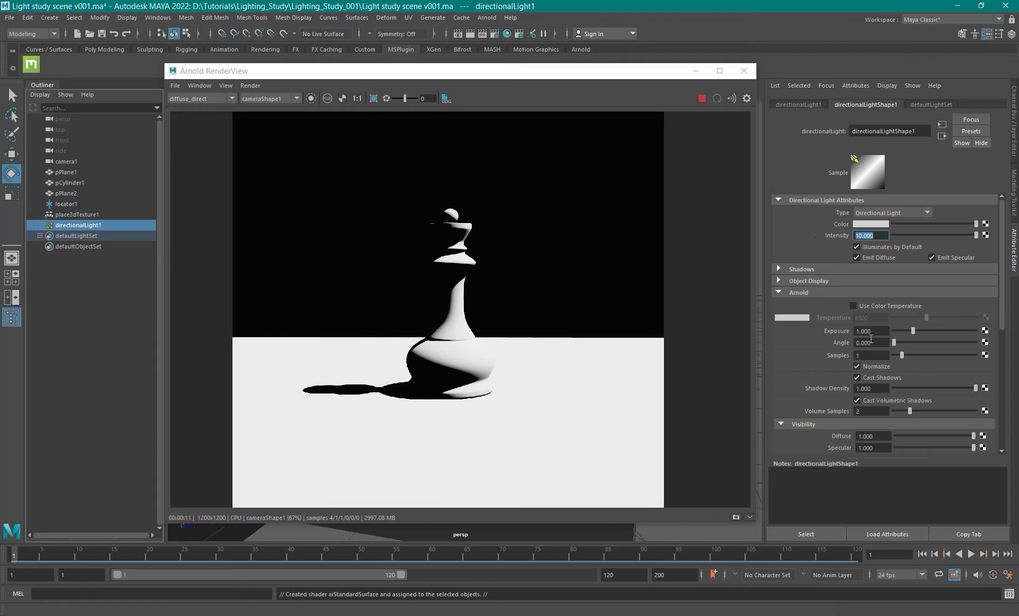
double_click(877, 330)
type("0")
key("Return")
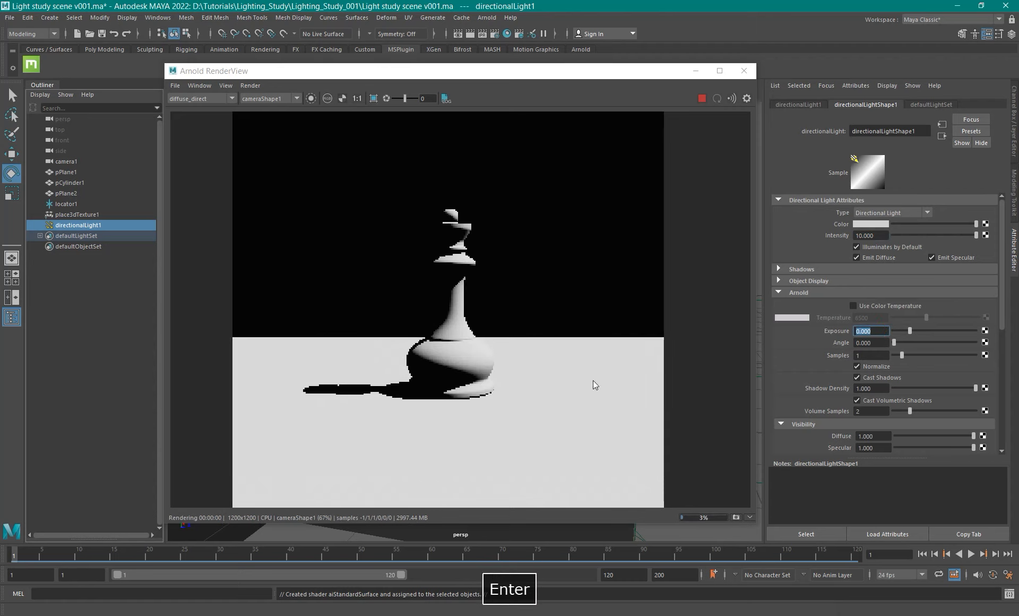
Try an intensity of 1024 on the directional light, check the render, and set the intensity back to 1.
double_click(865, 235)
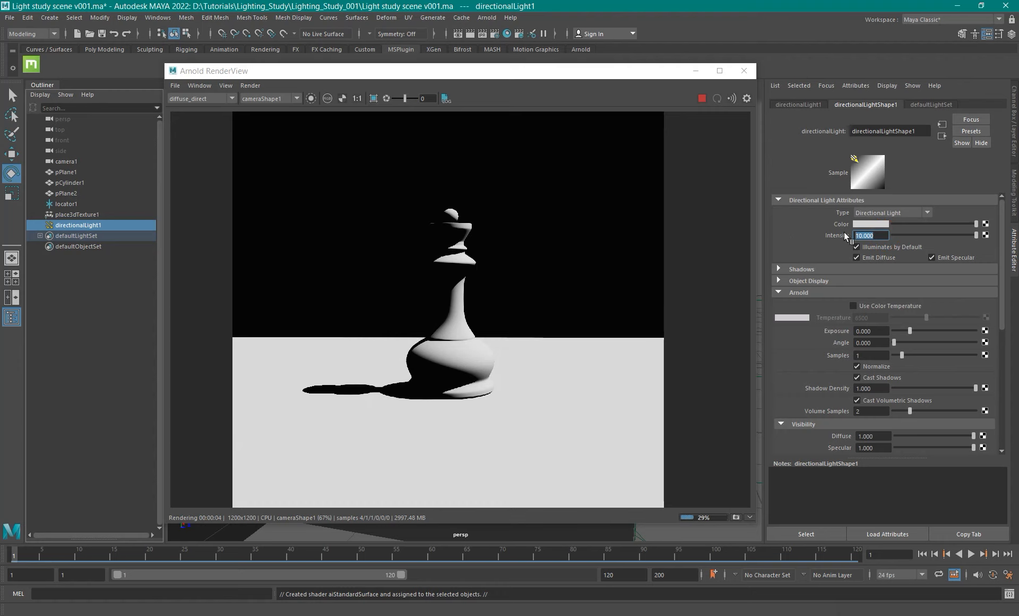
left_click_drag(879, 235, 708, 227)
type("1024")
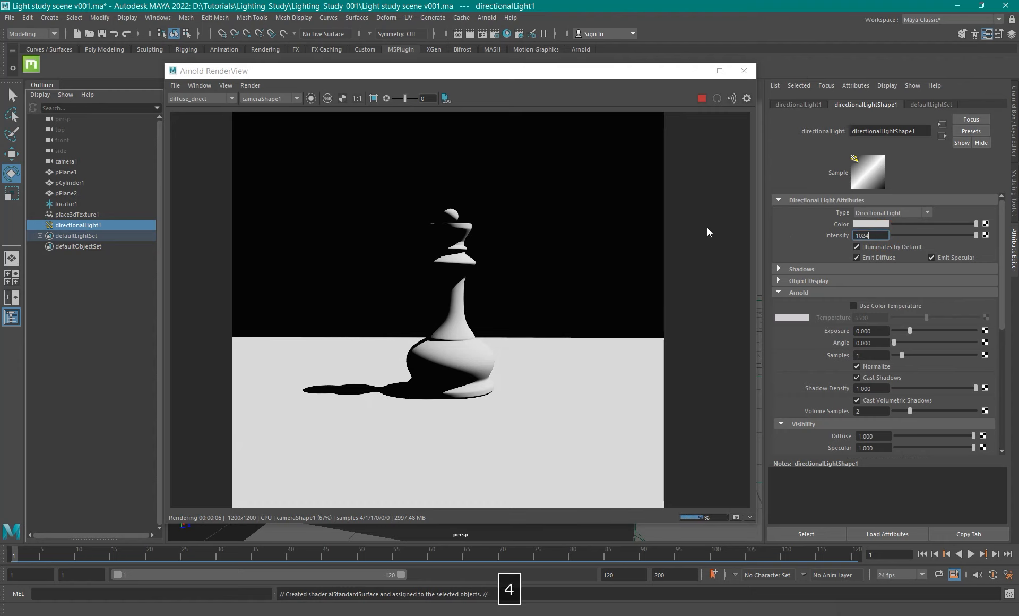
key("Return")
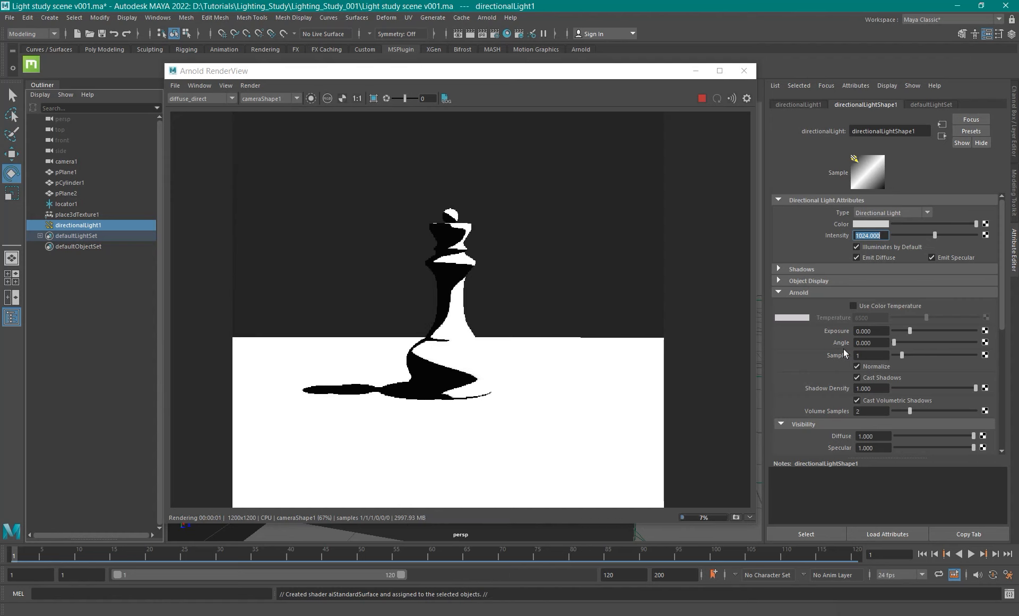
left_click_drag(879, 330, 781, 329)
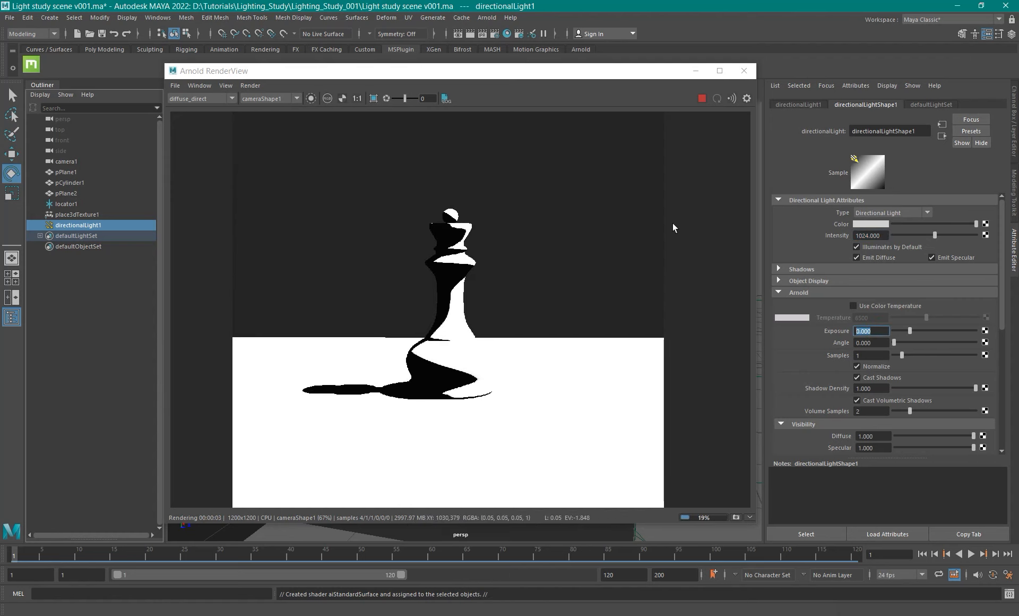
left_click_drag(874, 235, 657, 224)
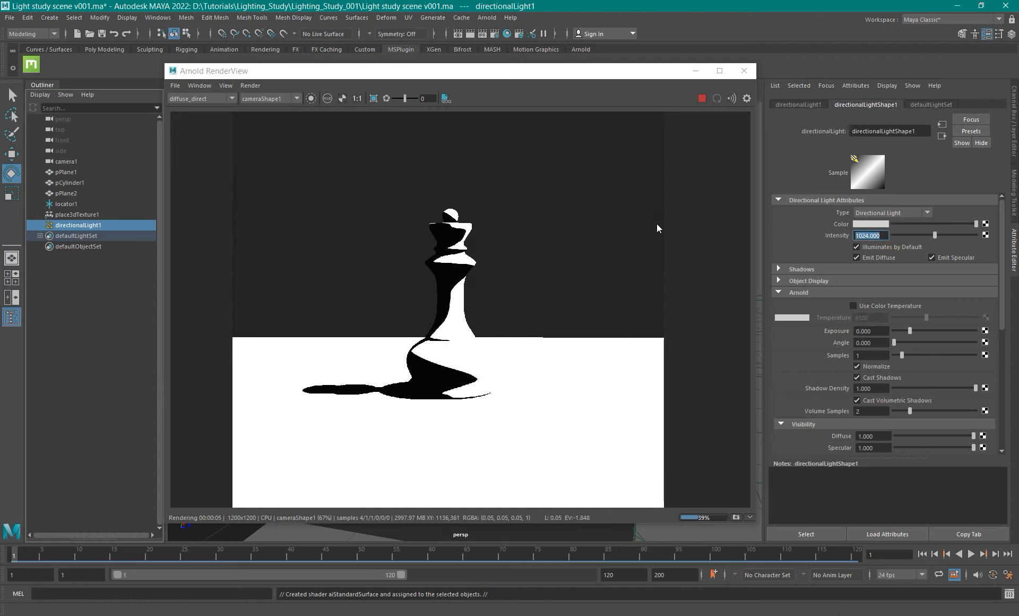
type("1")
key("Return")
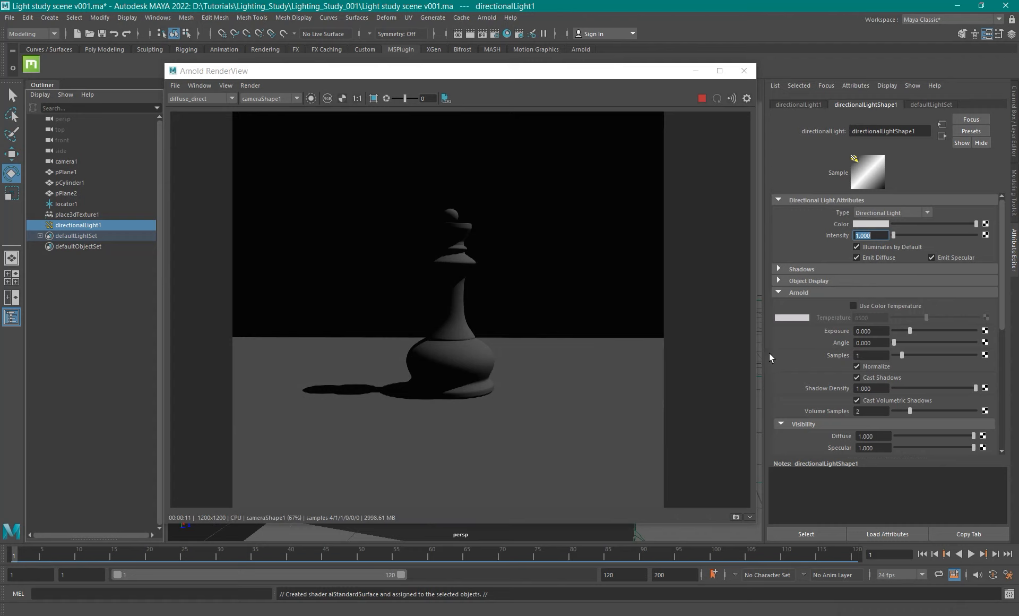
Try an exposure of 2 on the directional light and examine the direct light on the piece's base.
key("Tab")
type("2")
key("Return")
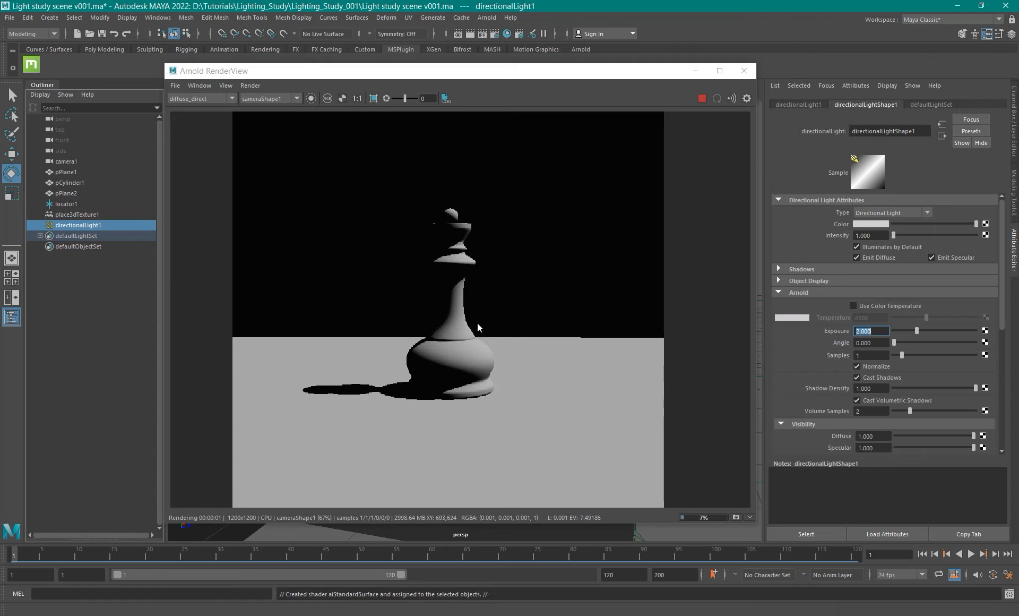
scroll(482, 353, "up", 3)
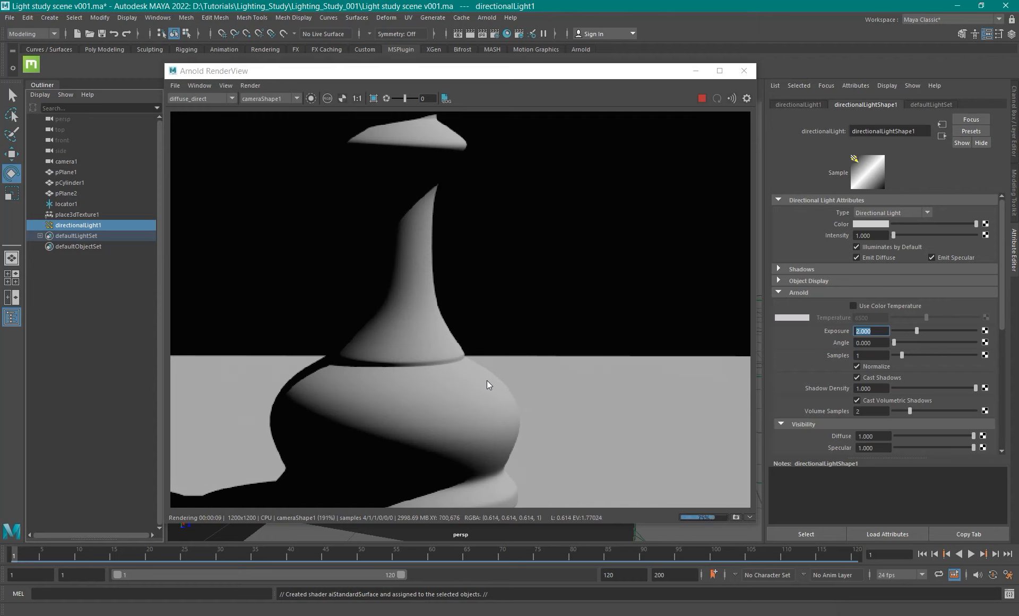
Try an exposure of 1.8 on the directional light and check the piece and its shadow in the render.
left_click(873, 328)
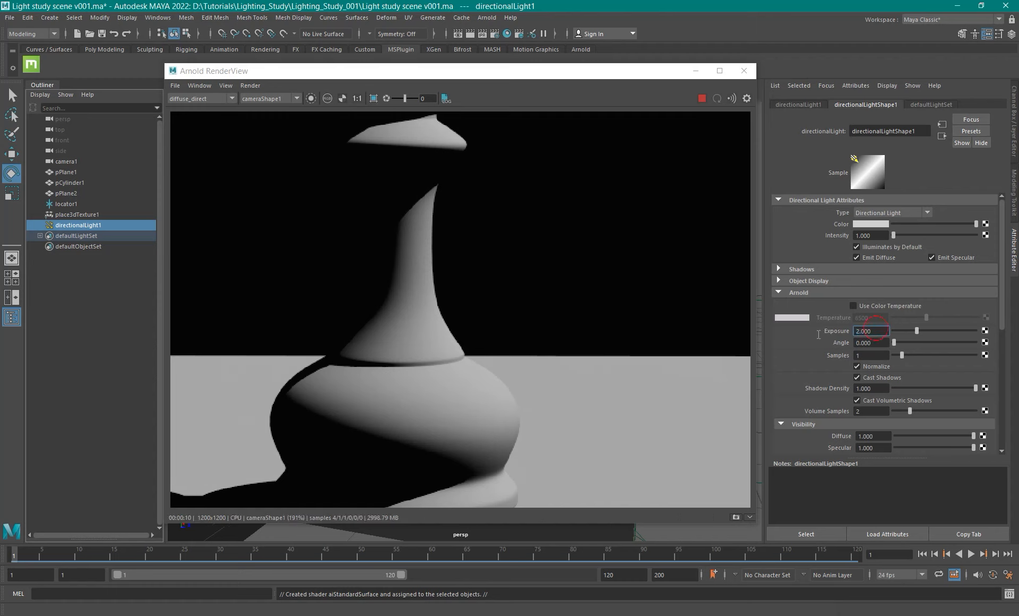
key("ctrl+a")
type("1.8")
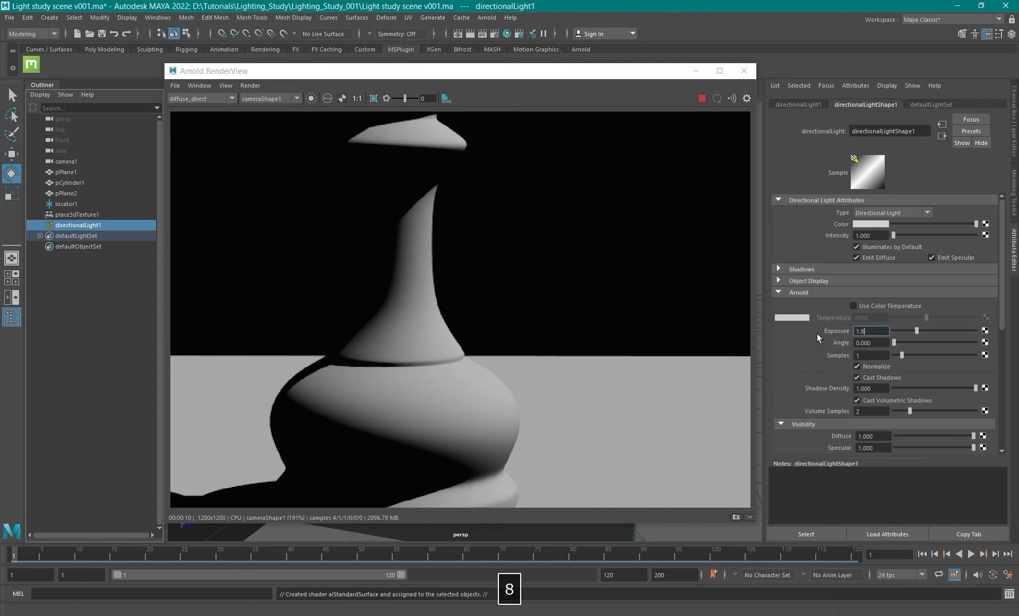
key("Return")
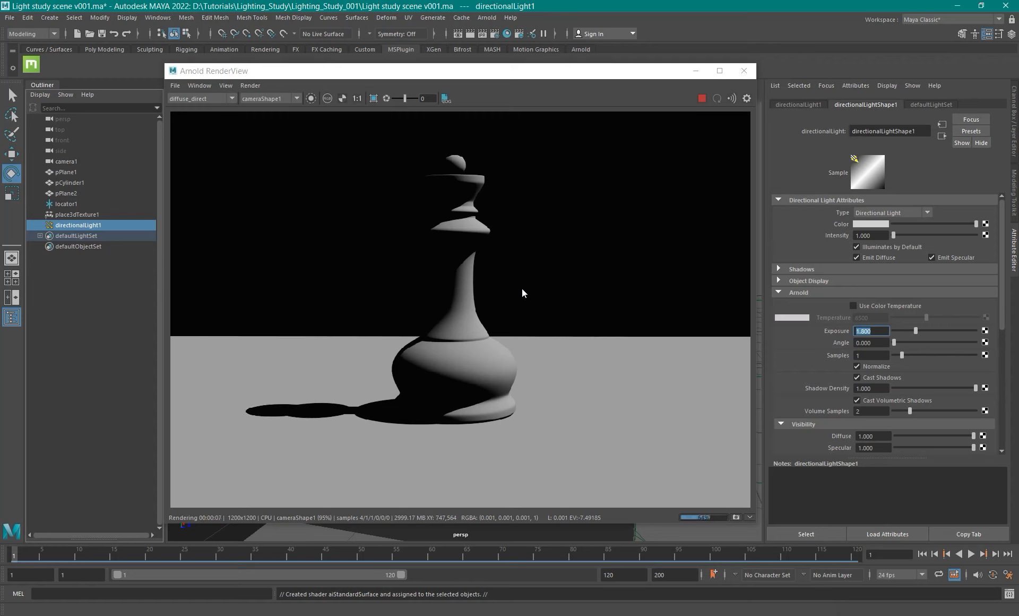
scroll(528, 298, "down", 2)
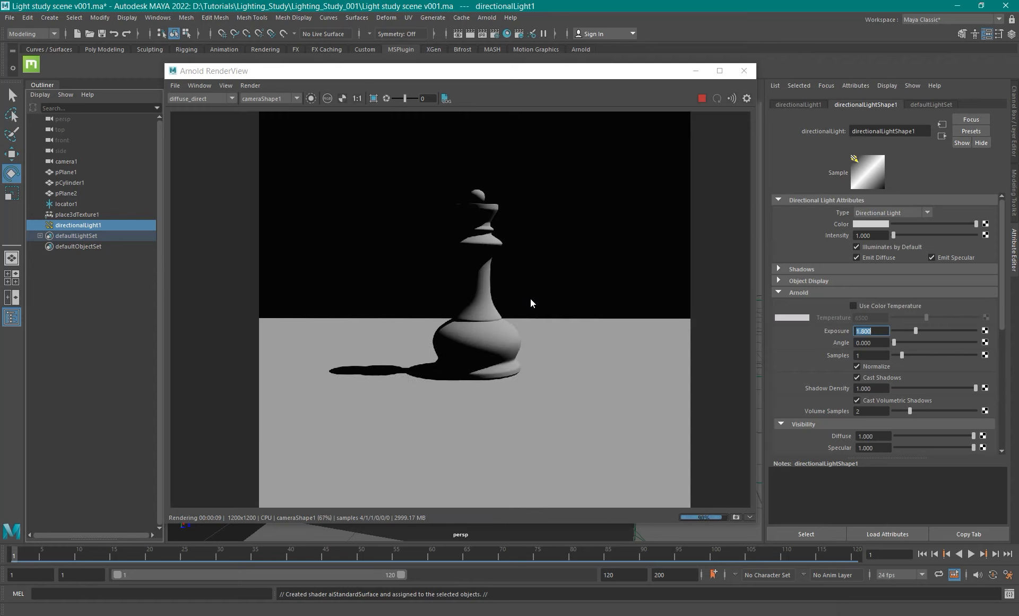
middle_click_drag(531, 298, 494, 313)
scroll(486, 344, "up", 2)
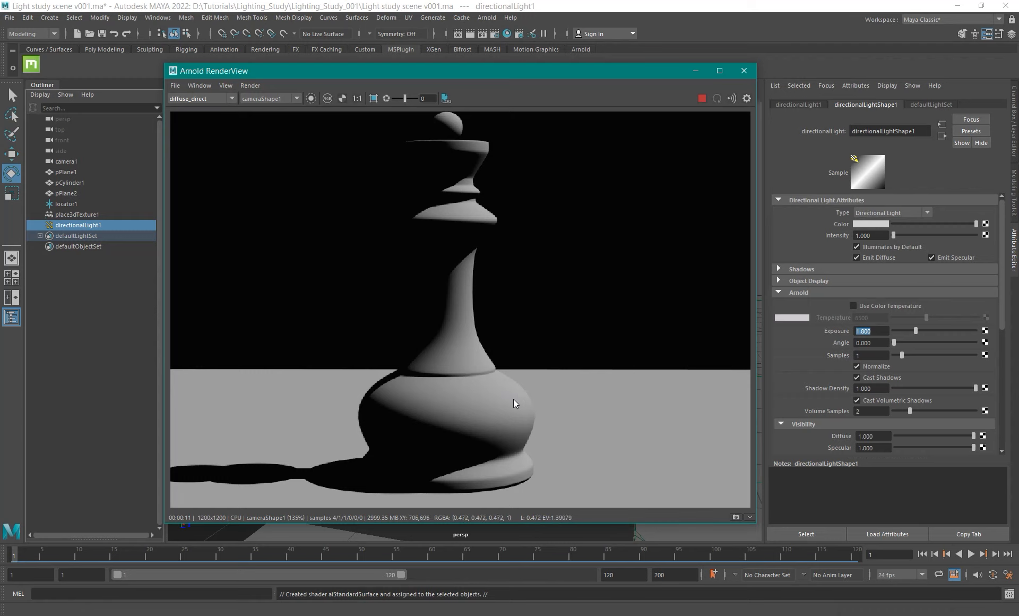
Move the render view clear of the light's attributes and set the directional light's exposure to 1.7.
left_click_drag(496, 74, 718, 114)
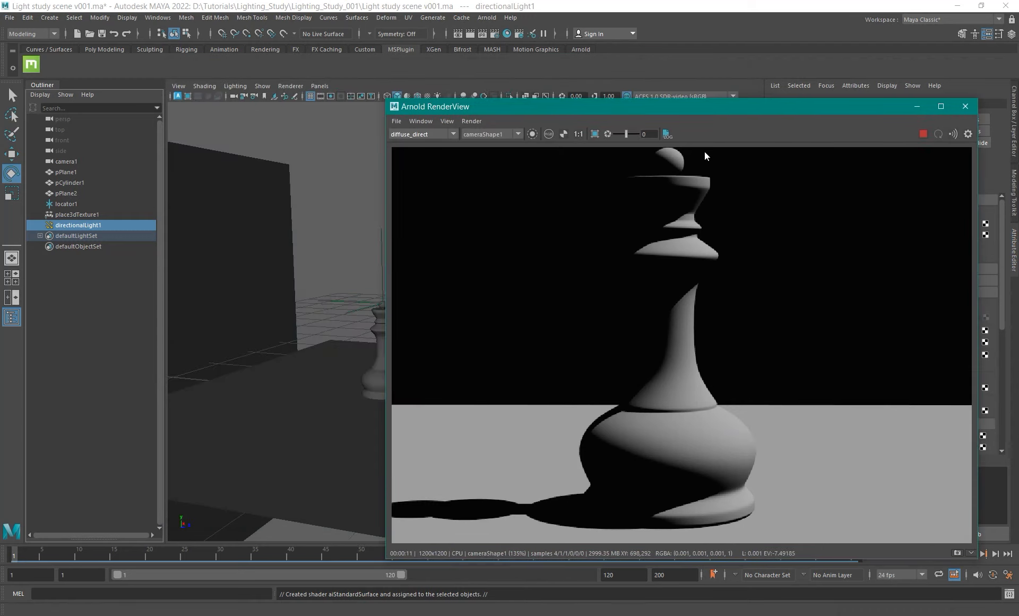
left_click_drag(629, 107, 367, 151)
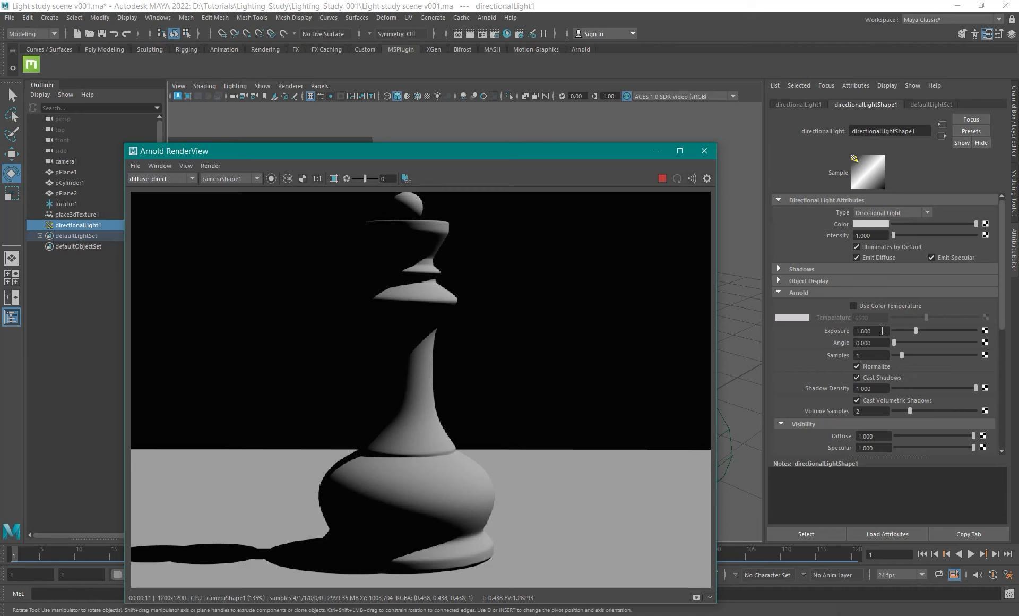
double_click(867, 331)
type("7")
key("Return")
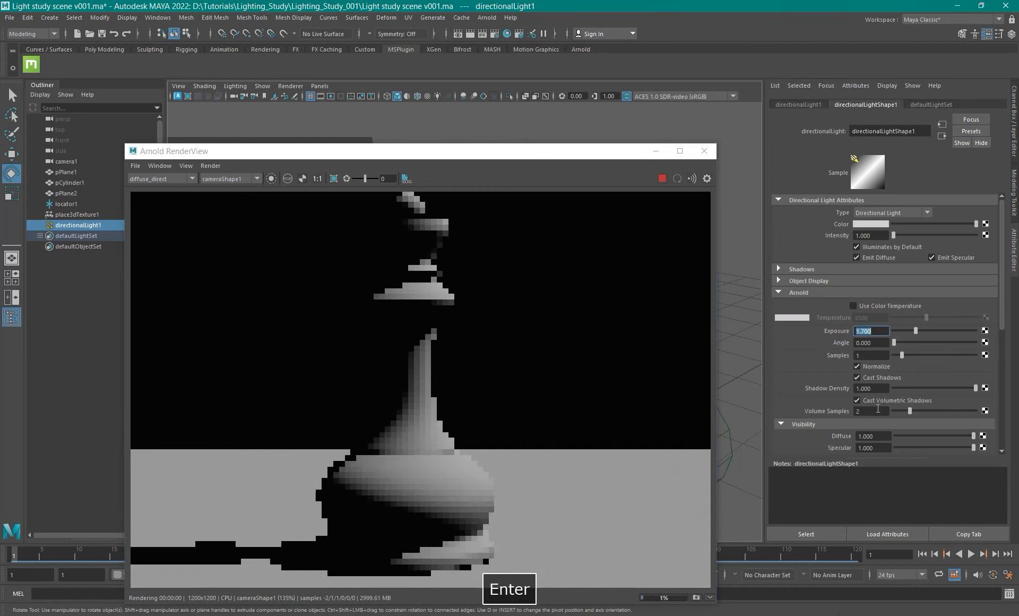
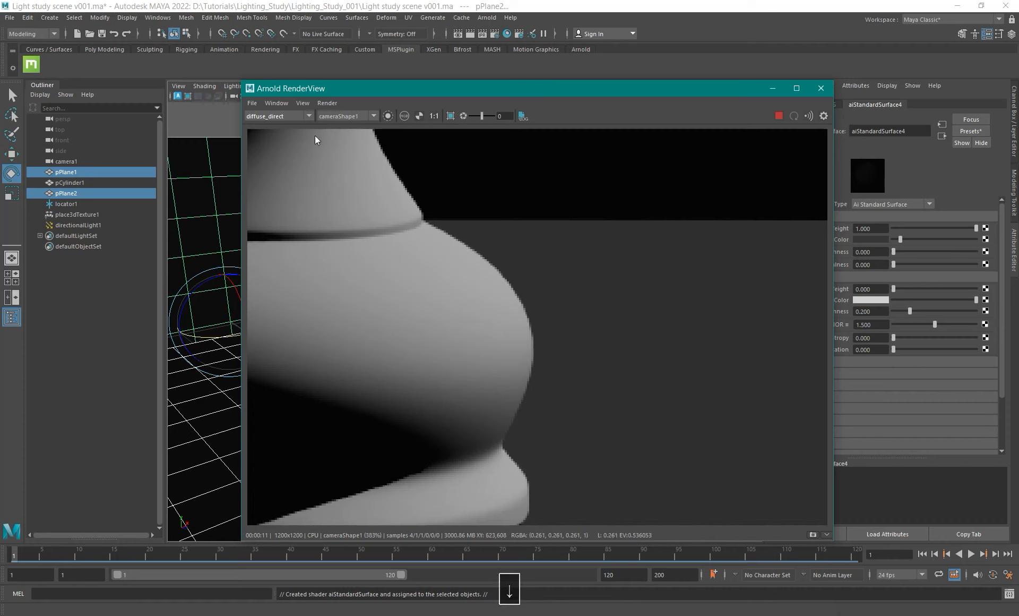
Compare the diffuse_albedo and diffuse_direct AOVs of the chess piece against the darker floor and backdrop, up close and in full frame.
key("Up")
key("Down")
key("Up")
left_click_drag(424, 227, 553, 370)
scroll(531, 335, "down", 5)
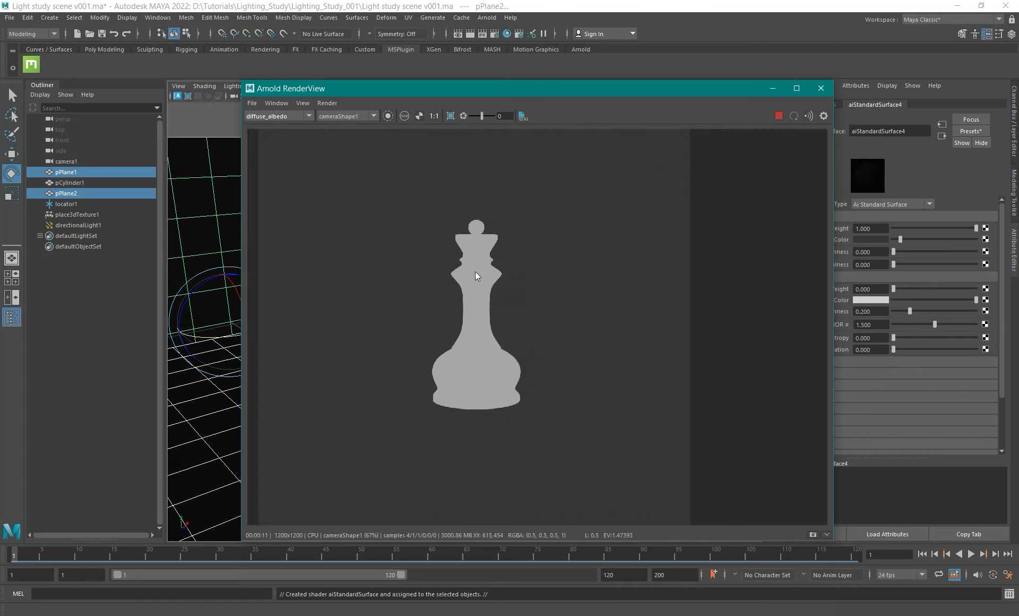
scroll(476, 269, "up", 3)
key("Down")
key("Up")
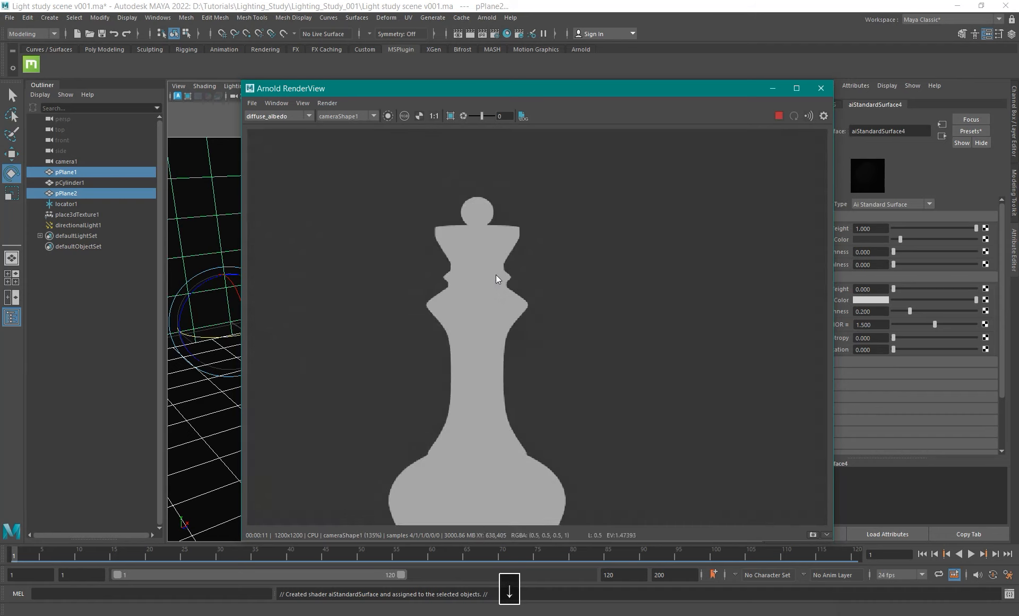
key("Down")
scroll(482, 355, "down", 4)
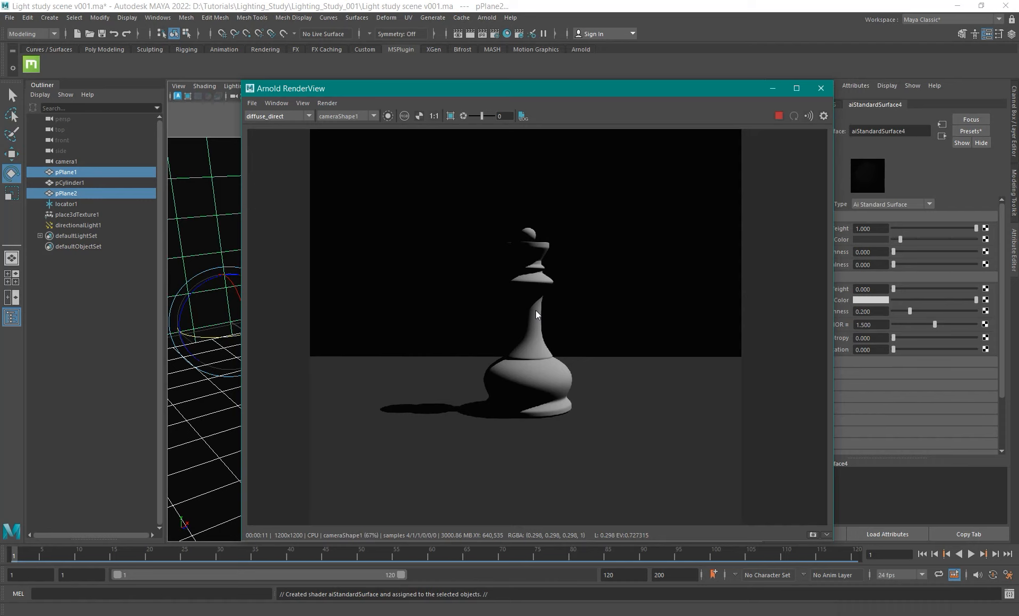
scroll(536, 311, "down", 2)
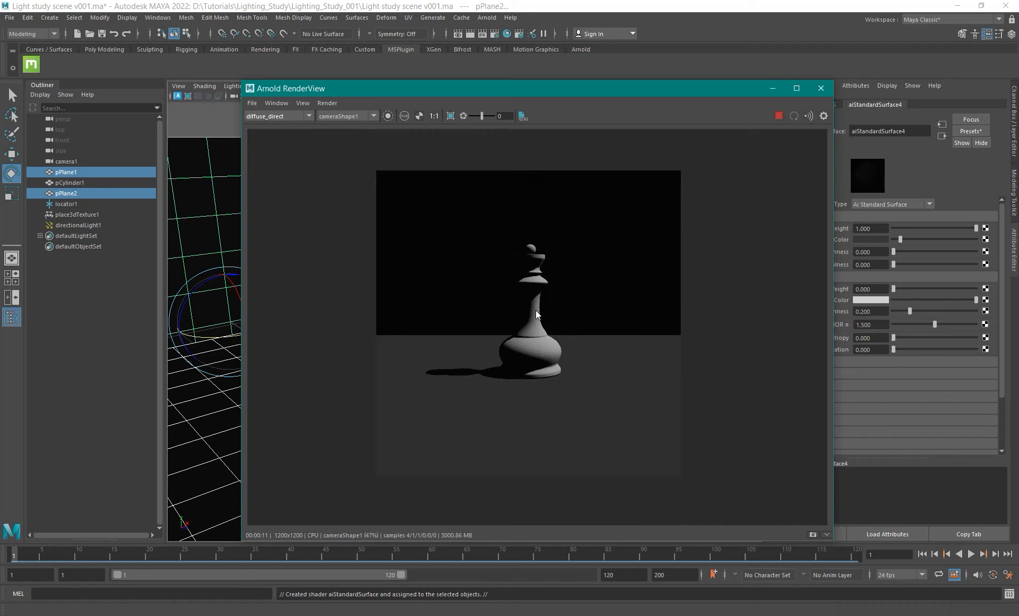
Move the render view clear of the floor plane and rename the plane's material as ground_shd.
left_click_drag(686, 87, 494, 408)
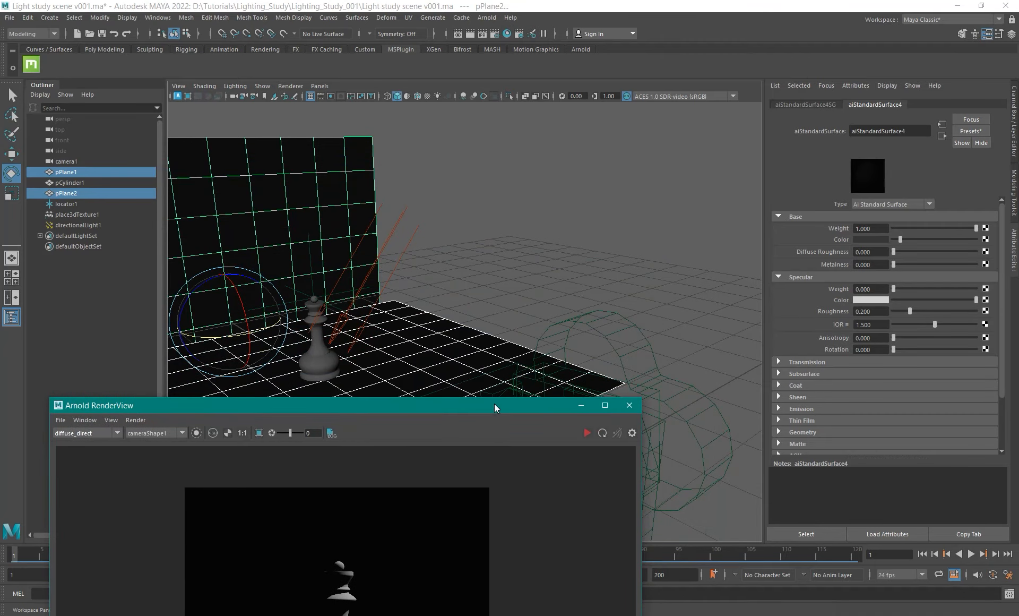
left_click_drag(462, 223, 558, 190, "alt")
left_click_drag(443, 407, 391, 198)
left_click_drag(619, 390, 664, 398, "alt")
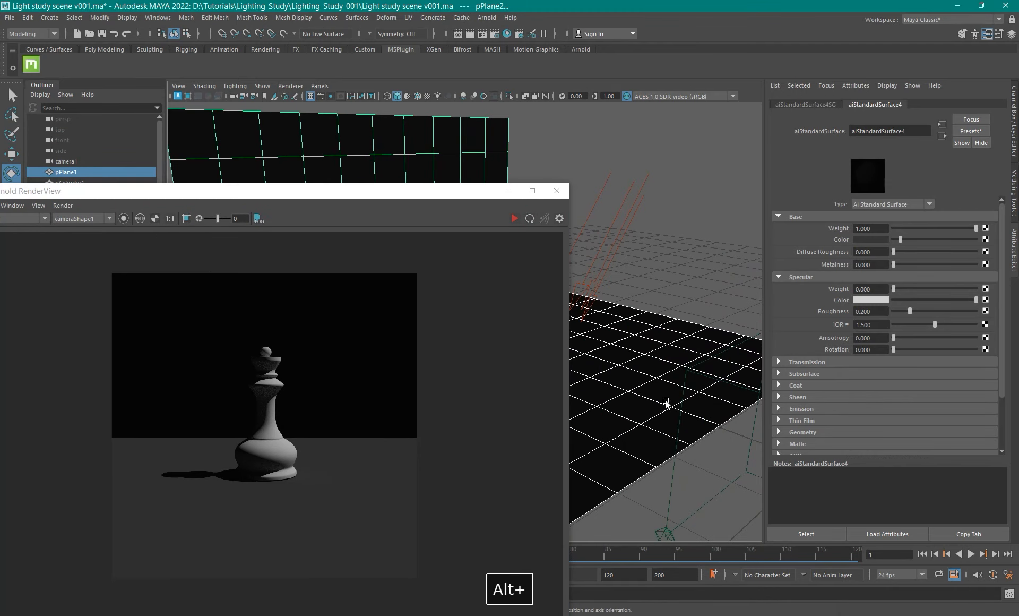
left_click(633, 350)
left_click_drag(403, 195, 223, 152)
left_click_drag(655, 343, 629, 342, "alt")
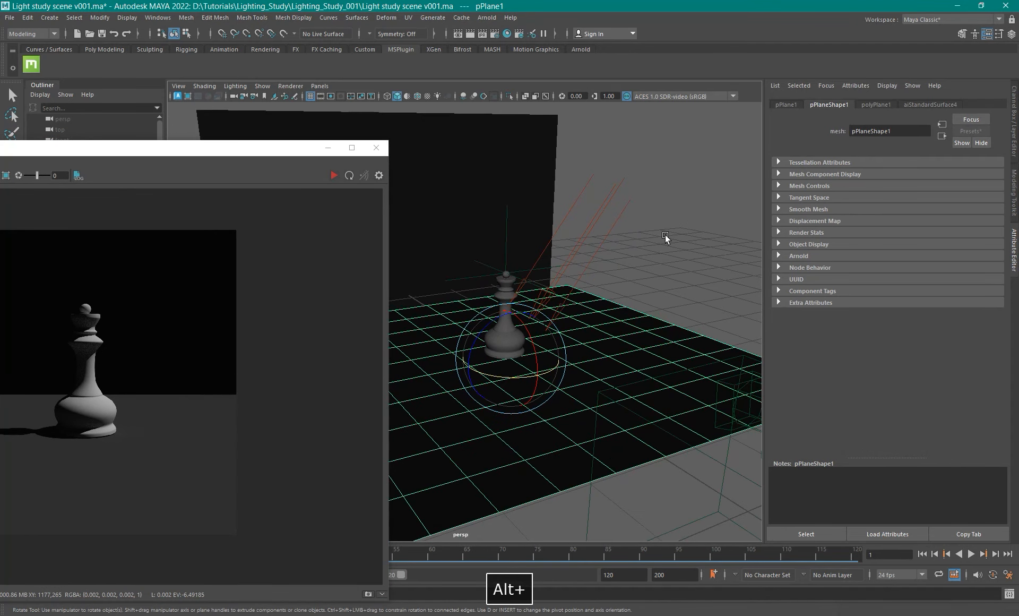
right_click(663, 236)
left_click(929, 105)
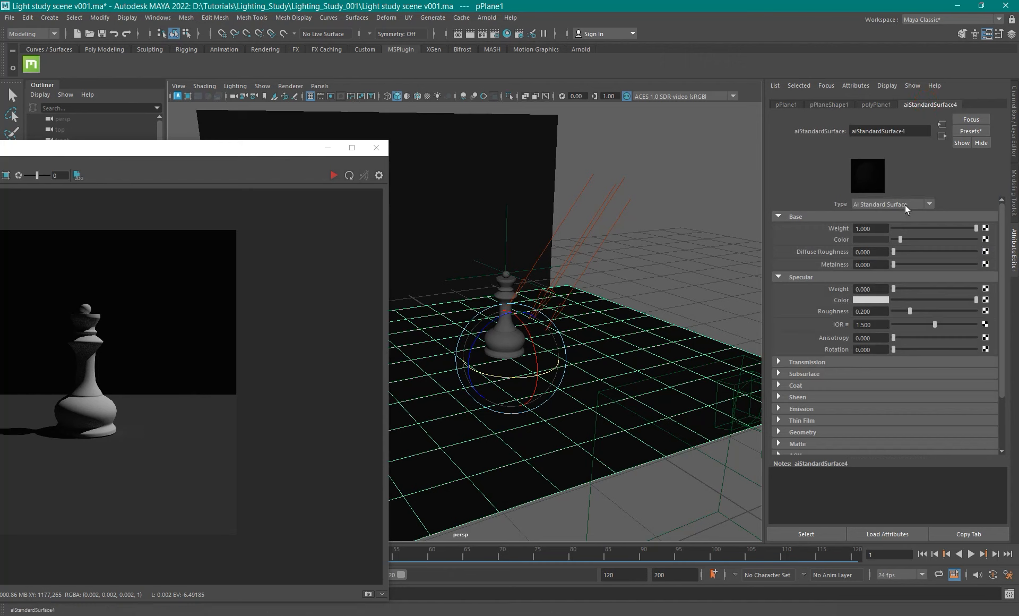
left_click(894, 128)
type("gro")
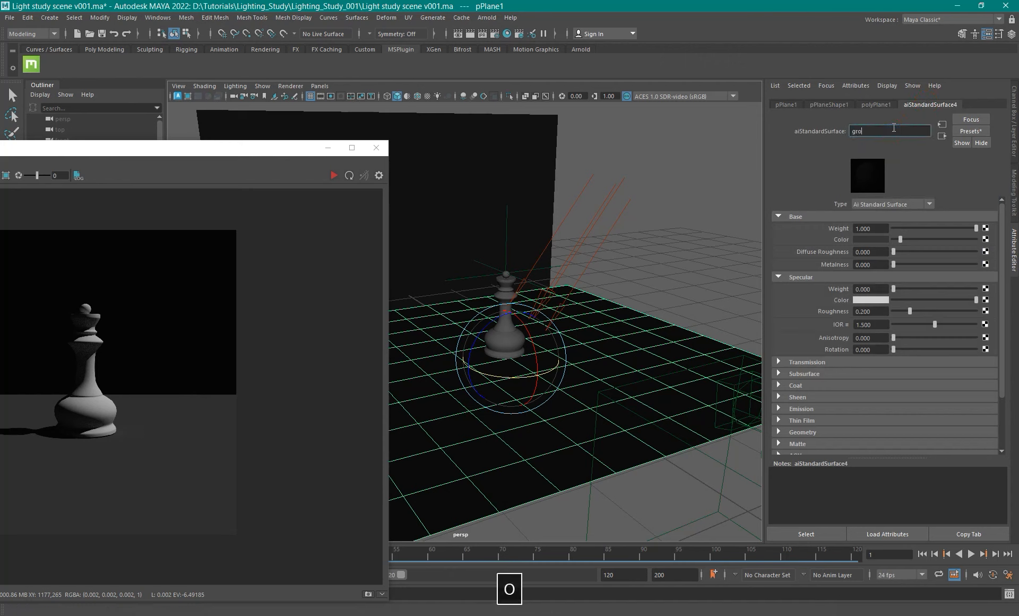
type("und shd")
key("Return")
Set the ground material's specular weight to 1 and its specular roughness to 0.
left_click_drag(894, 289, 768, 275)
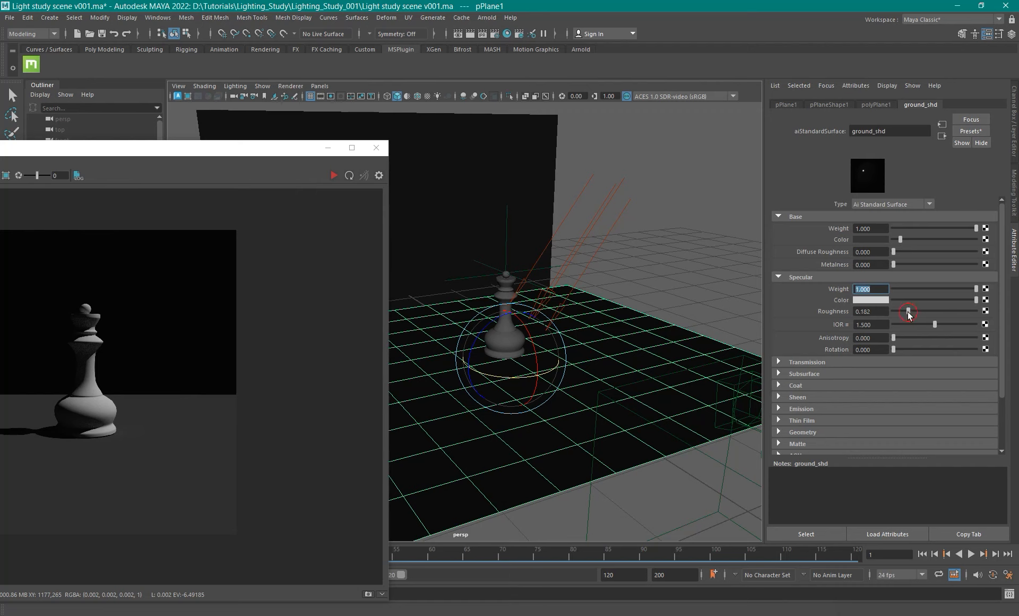
left_click_drag(908, 314, 894, 312)
left_click_drag(209, 151, 251, 148)
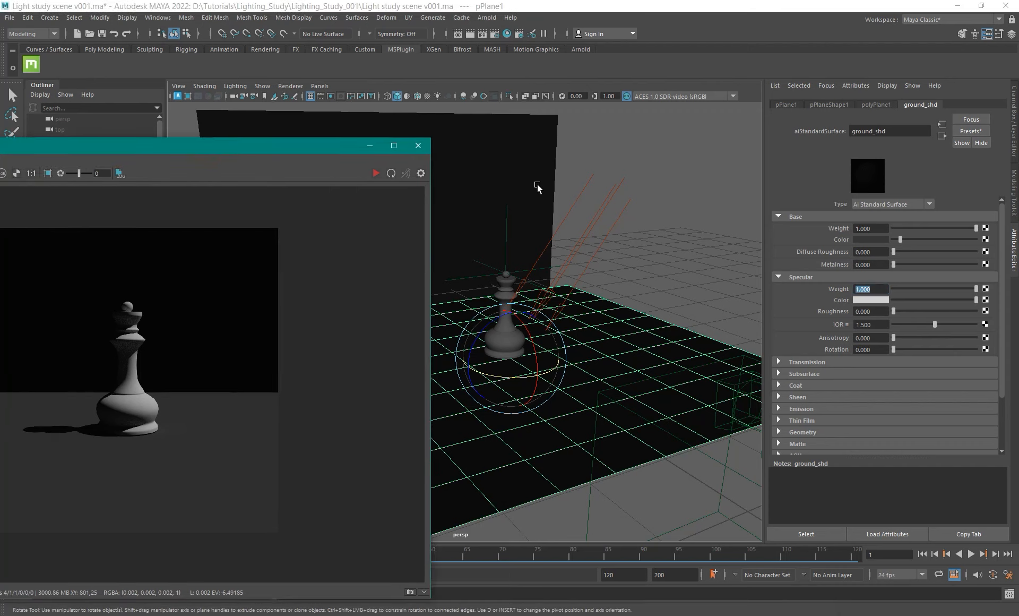
left_click(526, 118)
right_click(637, 135)
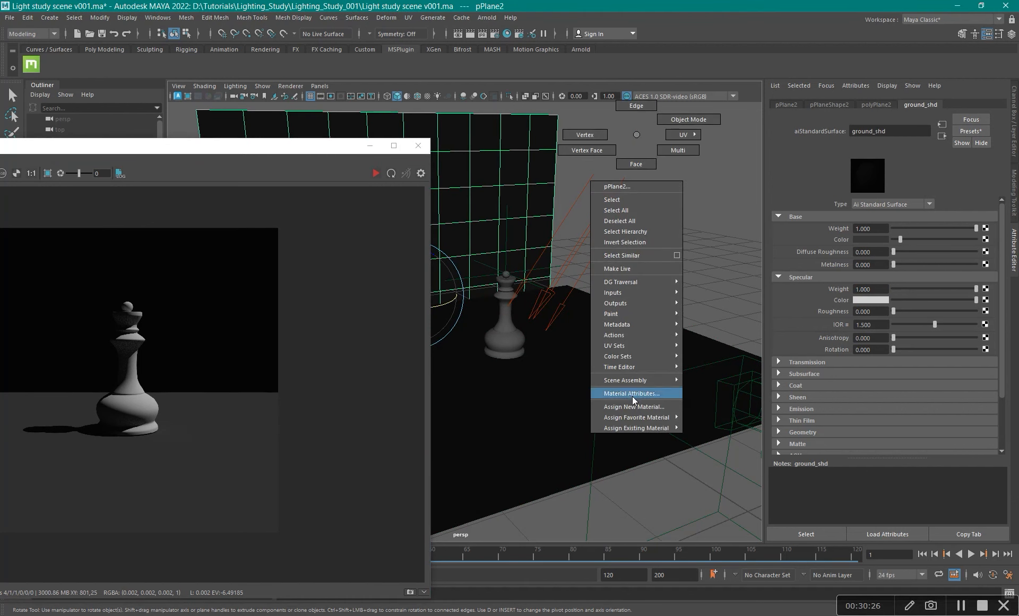
left_click(636, 131)
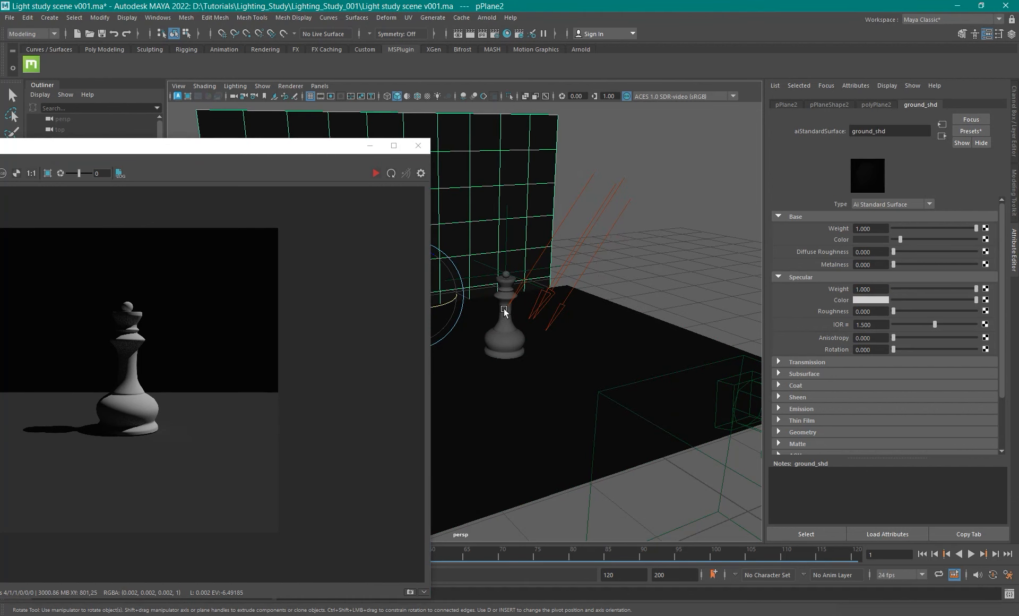
right_click(603, 166)
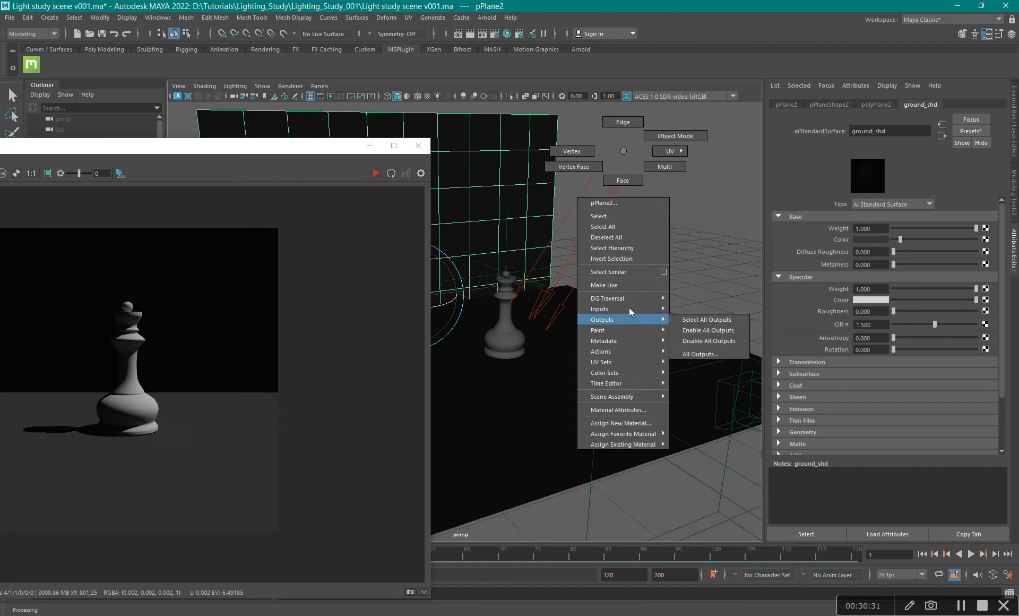
left_click(622, 154)
Rename the chess piece's material as chess_comp_shd.
left_click(513, 314)
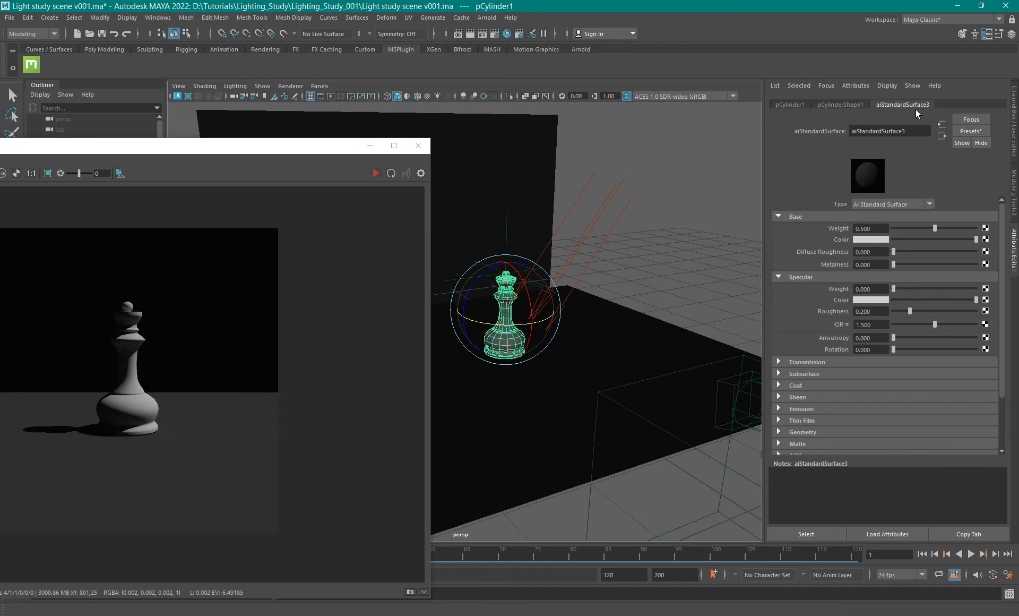
double_click(906, 131)
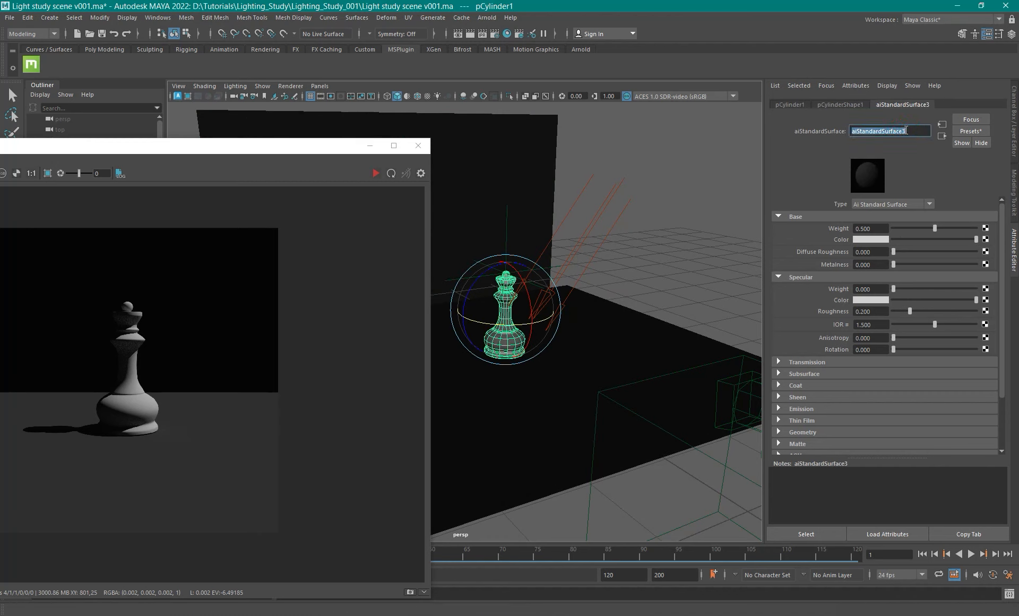
type("chess comp")
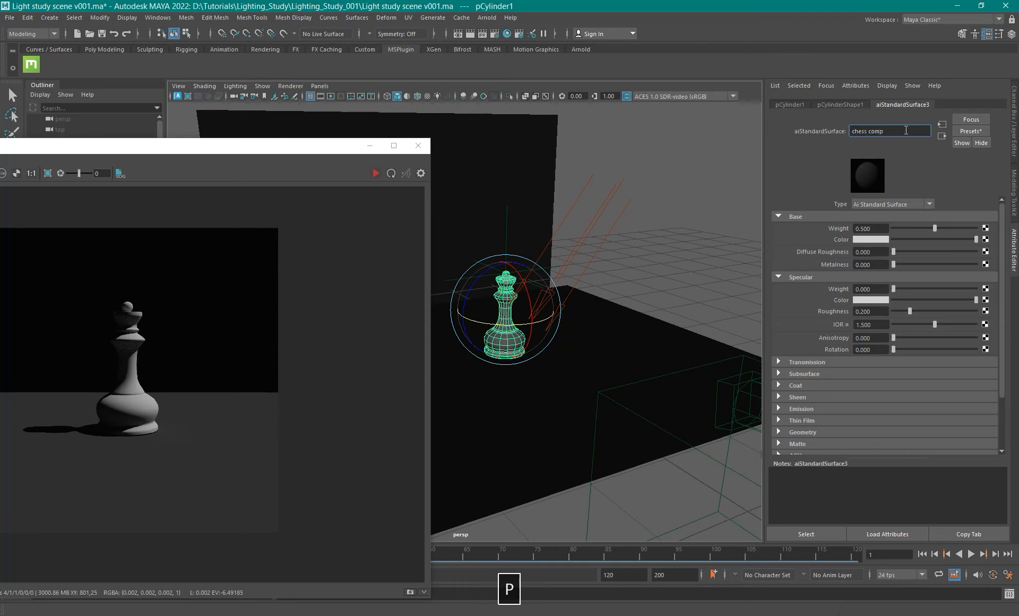
type(" shd")
key("Return")
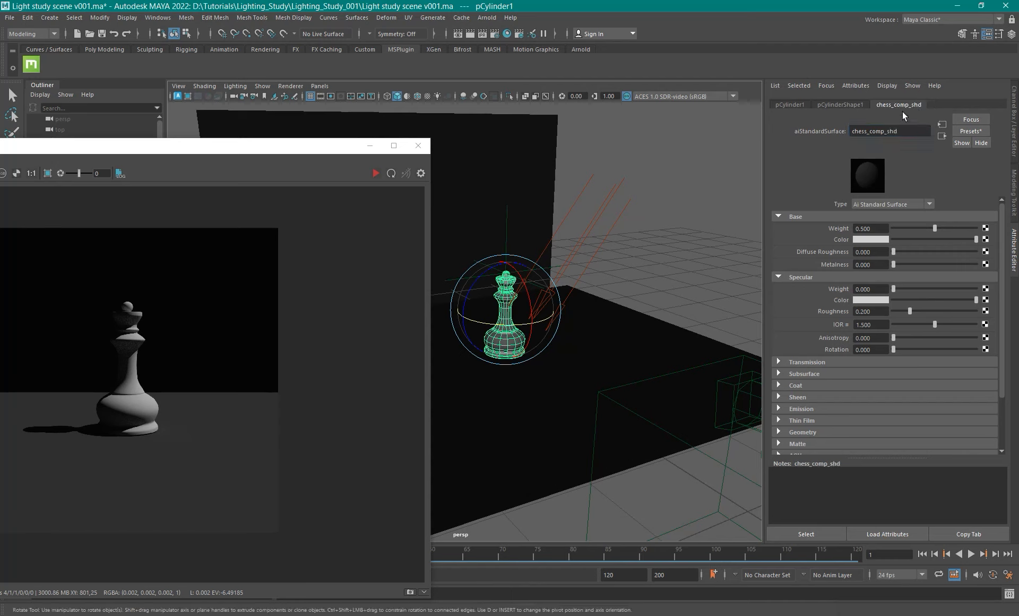
Assign the existing chess_comp_shd material to the backdrop plane.
left_click(529, 137)
right_click_drag(626, 139, 705, 487)
right_click_drag(717, 447, 720, 443)
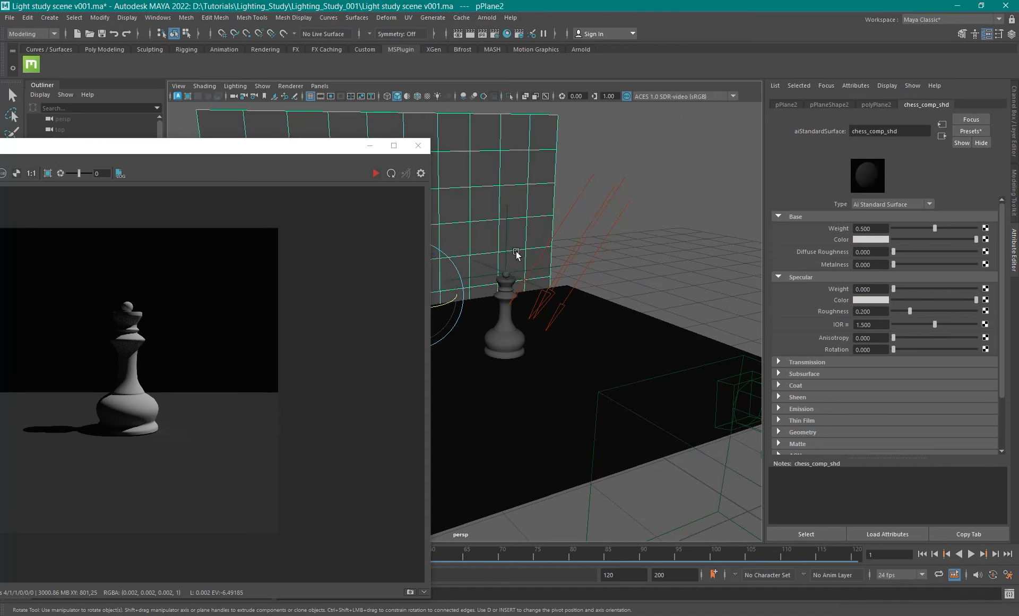
Run the live render on the Beauty pass and open the render view's display settings.
left_click_drag(239, 148, 631, 134)
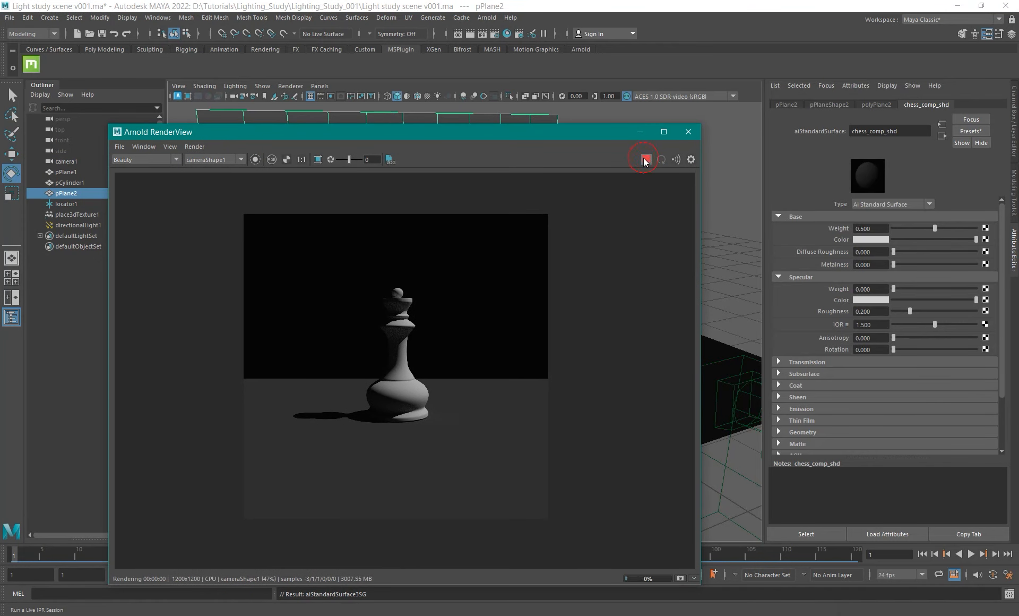
left_click(645, 159)
left_click(691, 159)
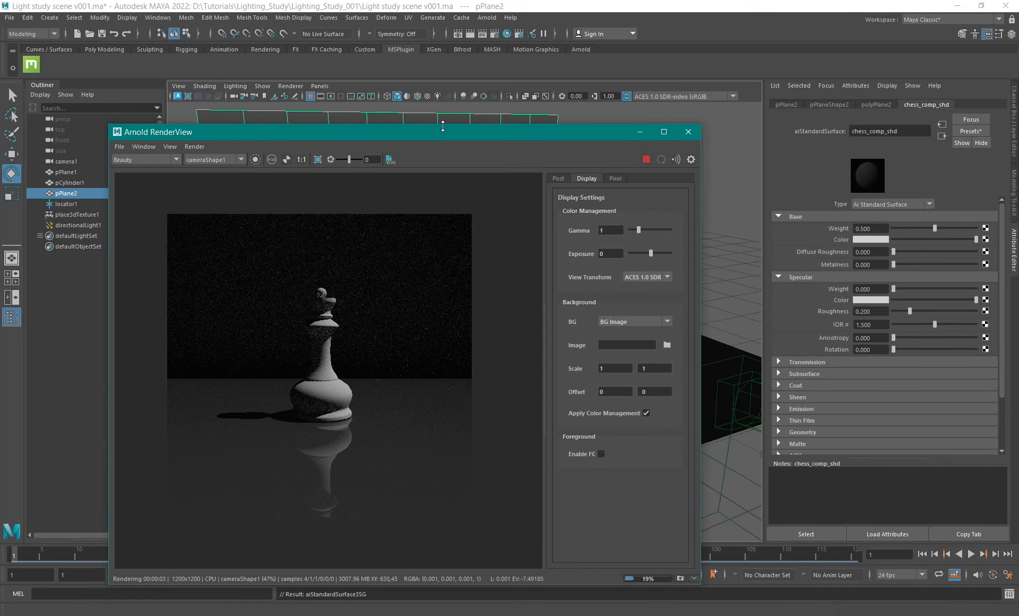
left_click_drag(440, 132, 528, 82)
Switch the foreground reference photo on and off to compare it with the render's floor reflection, backdrop and lighting.
left_click(689, 404)
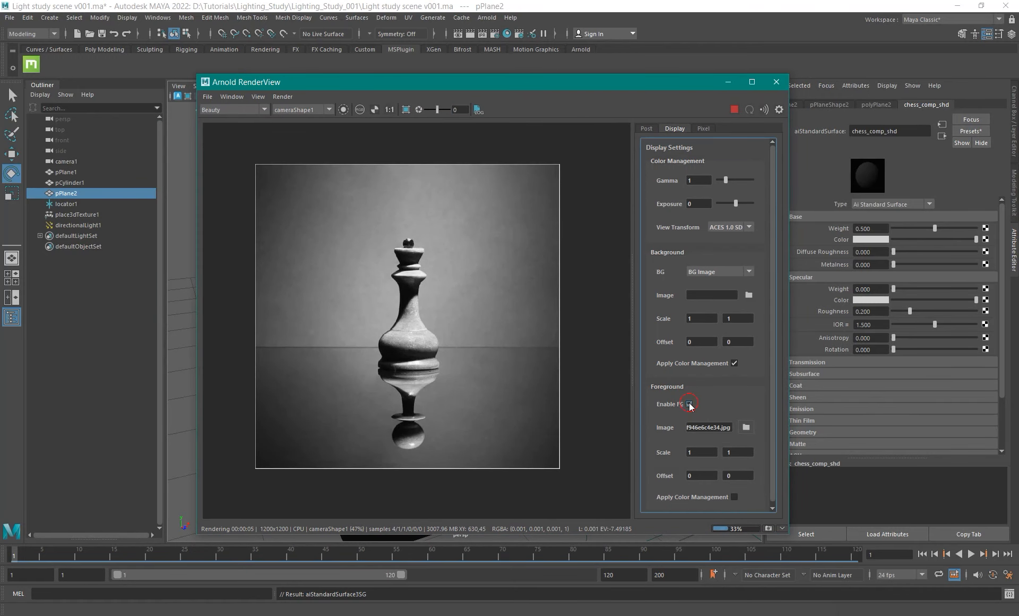
left_click(689, 404)
left_click(689, 404)
left_click(689, 404)
left_click(689, 404)
left_click(689, 404)
left_click(689, 404)
scroll(423, 339, "up", 2)
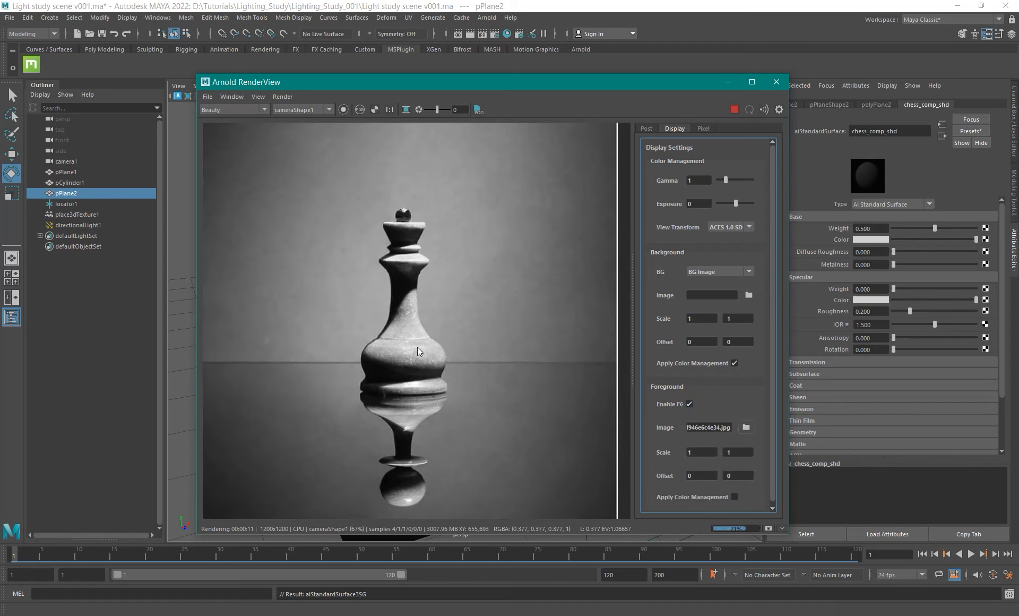
left_click(690, 404)
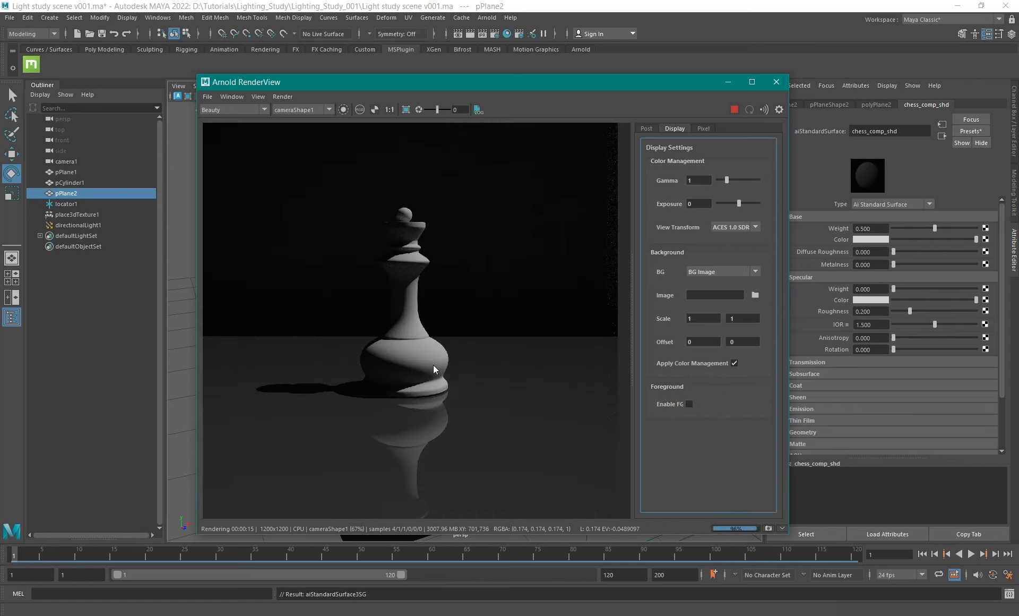
left_click(689, 403)
Move and narrow the render view with its display settings open, and frame the reference chess piece up close.
left_click_drag(566, 81, 482, 75)
left_click(695, 103)
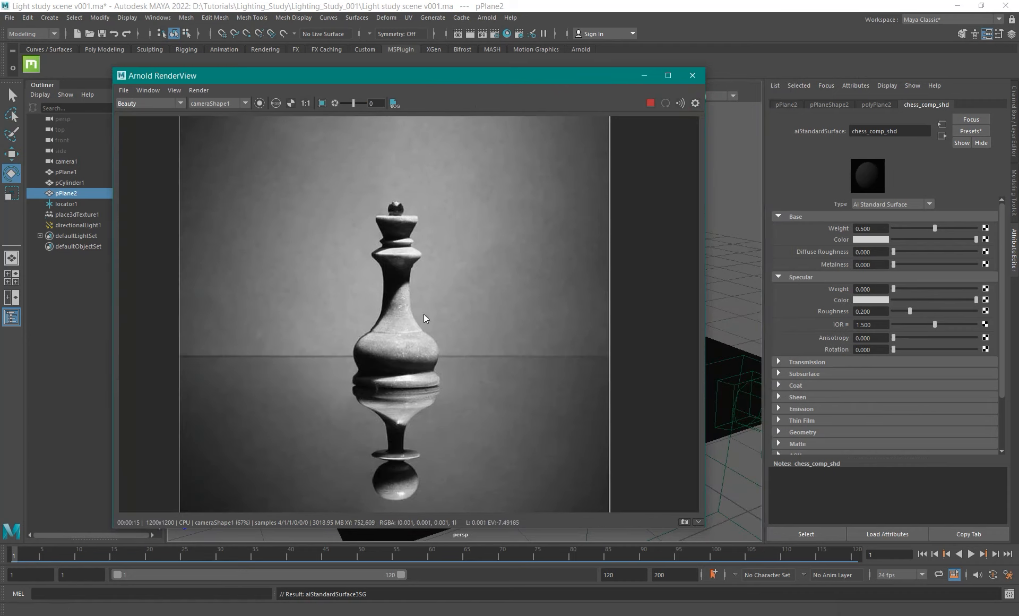
scroll(352, 259, "down", 2)
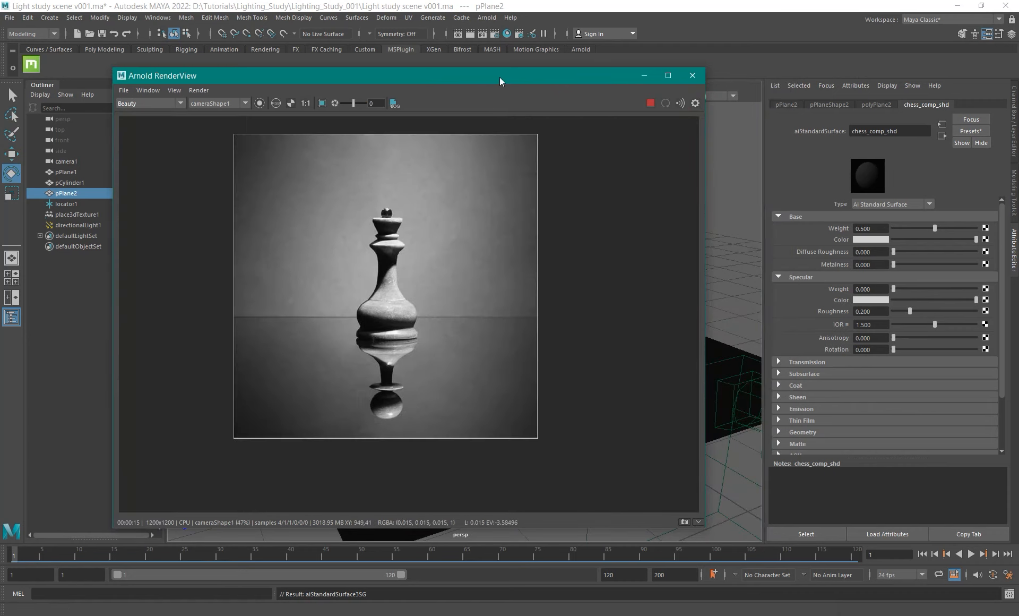
left_click_drag(502, 81, 352, 96)
left_click(545, 118)
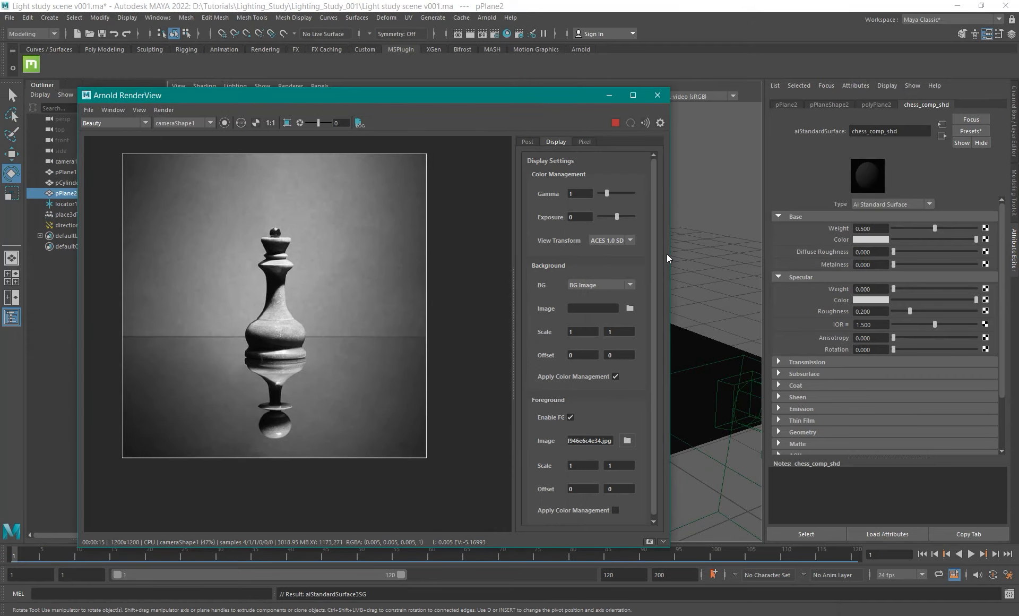
left_click_drag(670, 253, 575, 246)
middle_click_drag(155, 243, 218, 287, "alt")
scroll(290, 336, "up", 3)
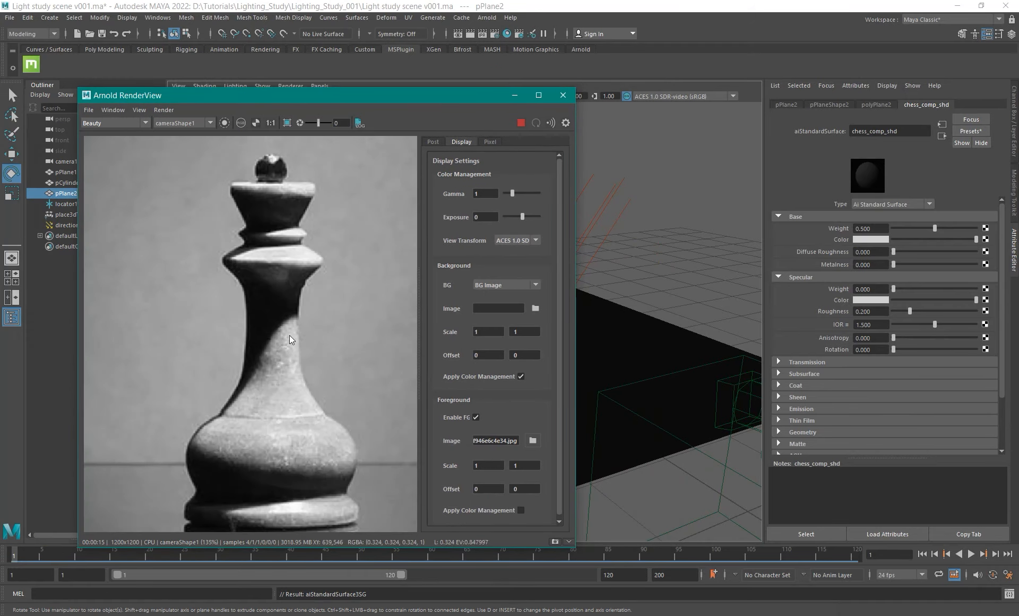
Compare the shadow edge on the chess piece's neck between the reference photo and the render.
left_click(476, 418)
left_click(476, 418)
left_click(476, 418)
left_click(476, 418)
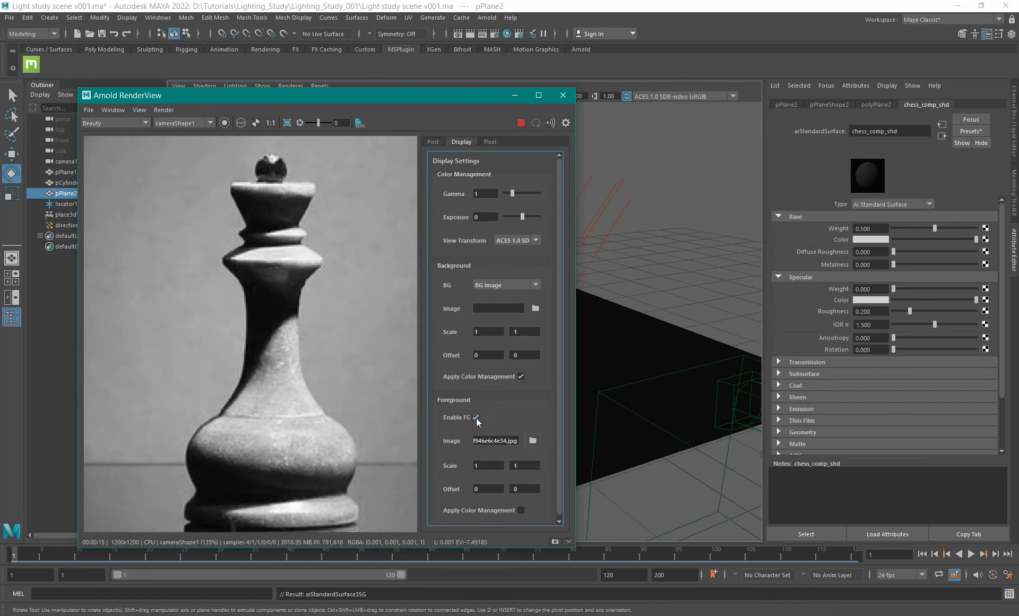
left_click(477, 418)
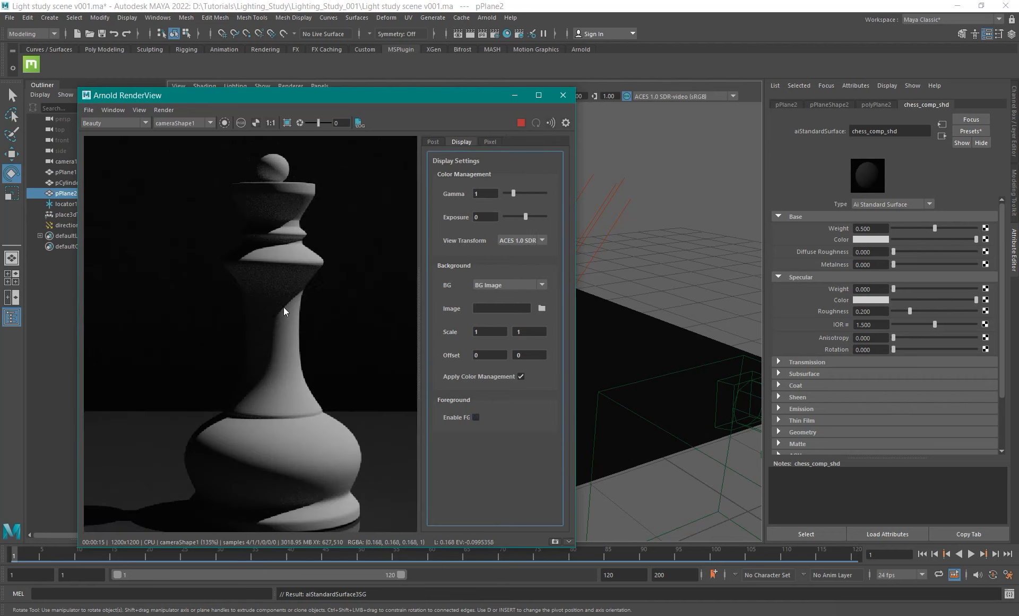
left_click(477, 417)
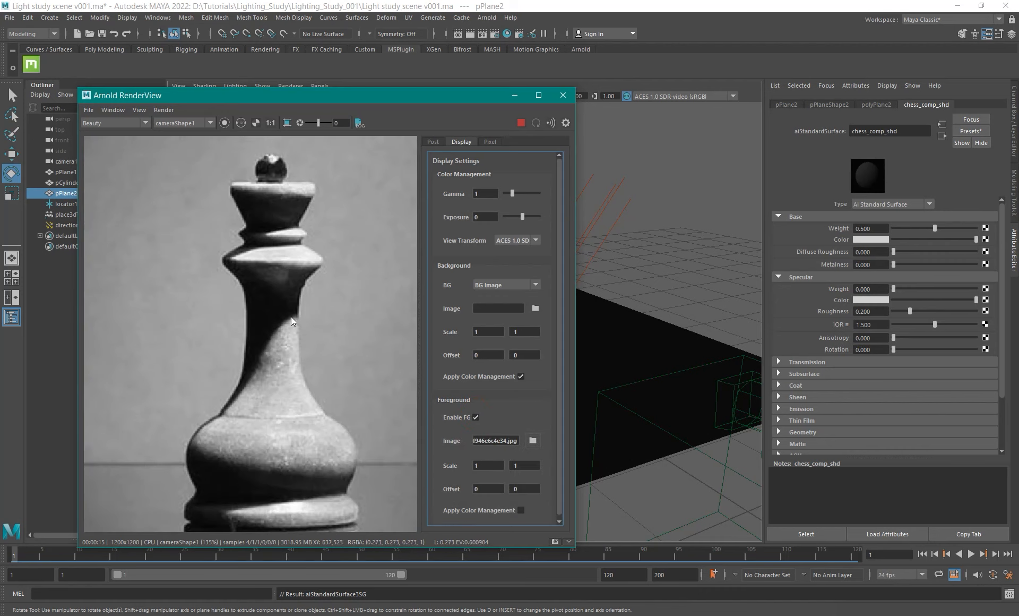
left_click(476, 417)
left_click(476, 417)
Hide the foreground photo and rotate the directional light to about -52.2, 90 and 7.7 degrees.
left_click_drag(450, 97, 317, 106)
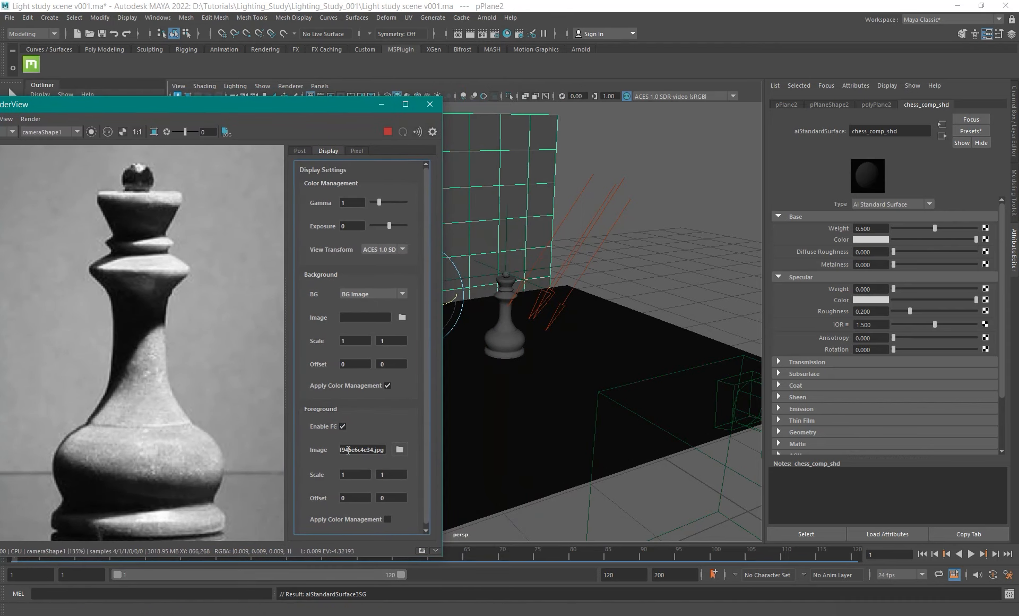
left_click(344, 425)
left_click_drag(512, 343, 641, 236, "alt")
left_click(690, 275)
left_click_drag(682, 348, 629, 337, "alt")
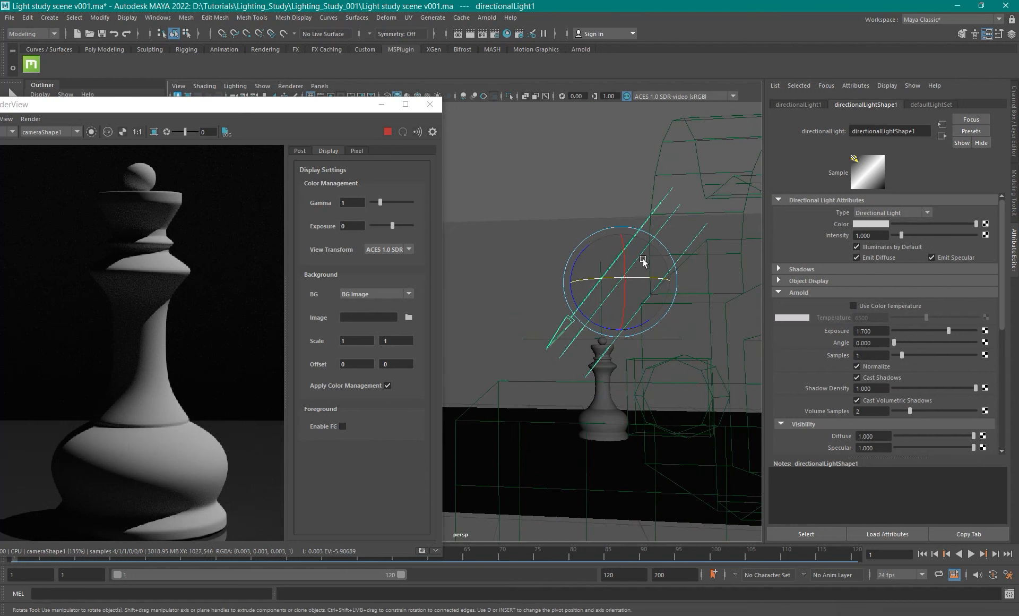
left_click_drag(581, 266, 587, 262)
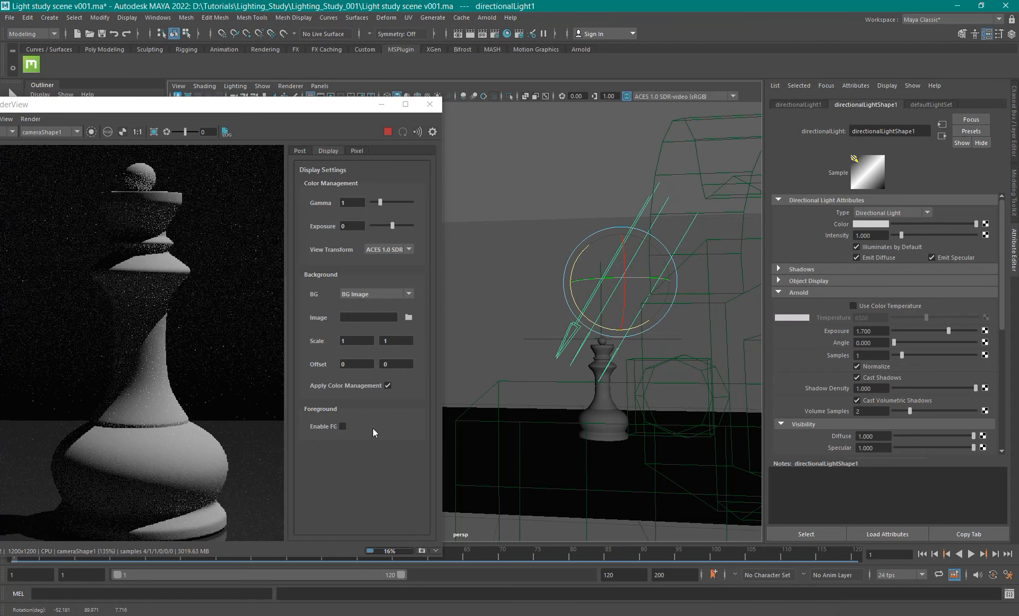
Check the rotated light's shadow edge on the piece's neck by alternating the reference photo with the render.
left_click(343, 426)
left_click(343, 426)
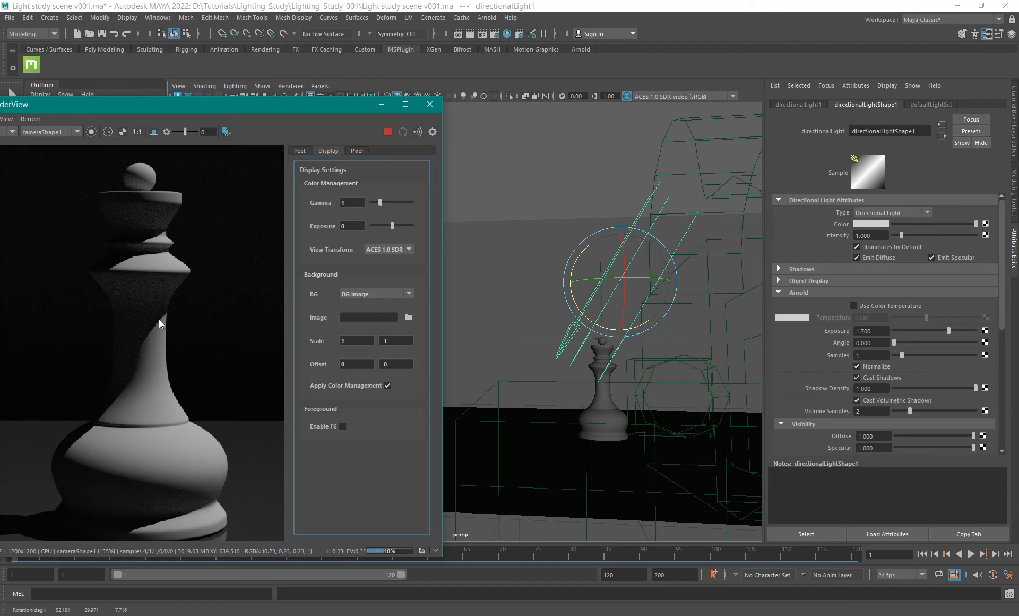
left_click(343, 426)
left_click(343, 425)
left_click(343, 426)
left_click(343, 425)
left_click(342, 426)
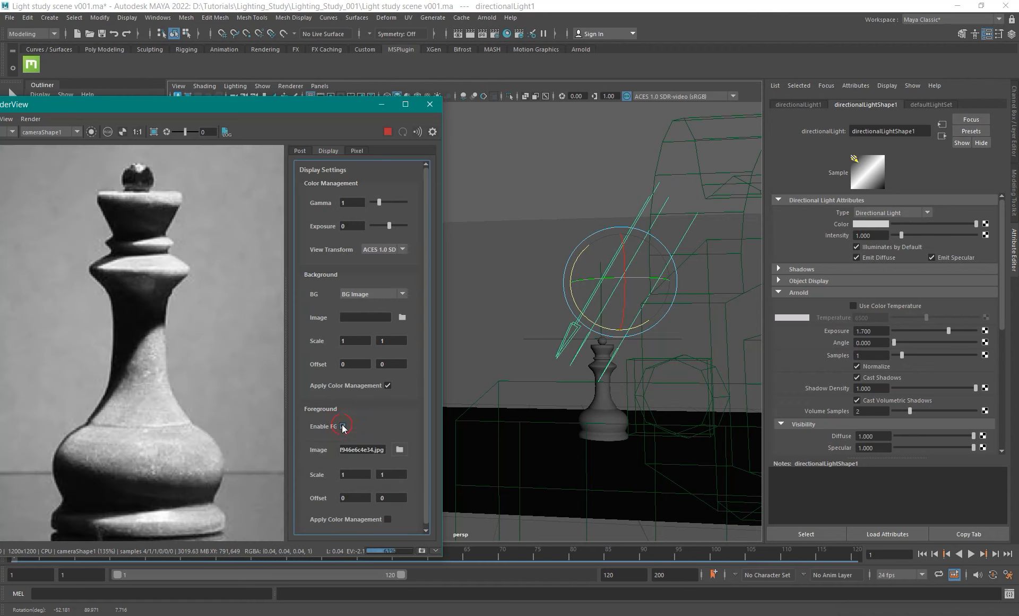
left_click(343, 426)
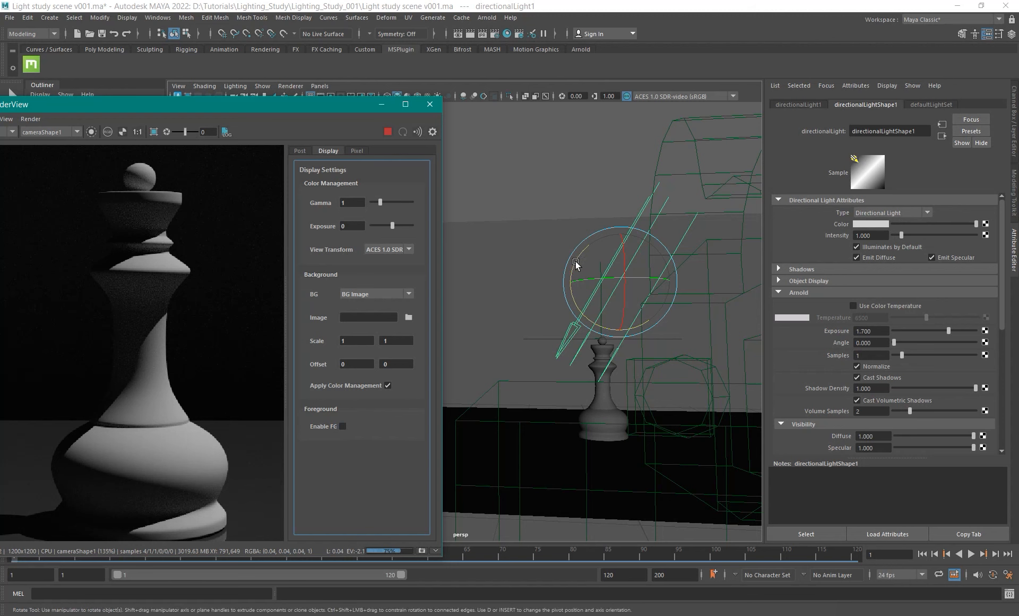
Rotate the directional light further to 12.813 degrees about its third axis and compare the render with the reference photo.
left_click_drag(575, 264, 575, 268)
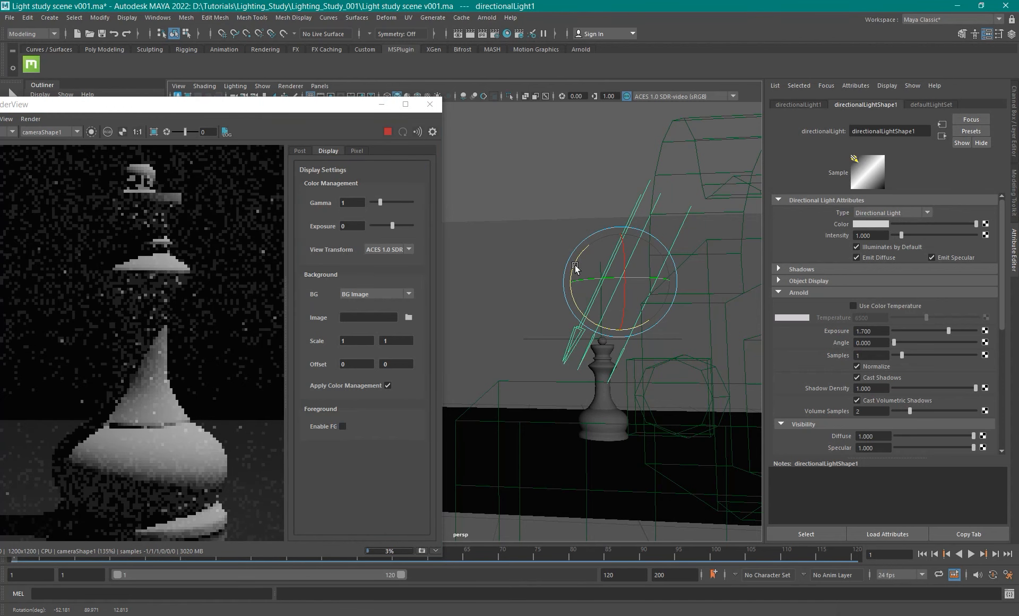
left_click(343, 426)
left_click(343, 426)
left_click(343, 426)
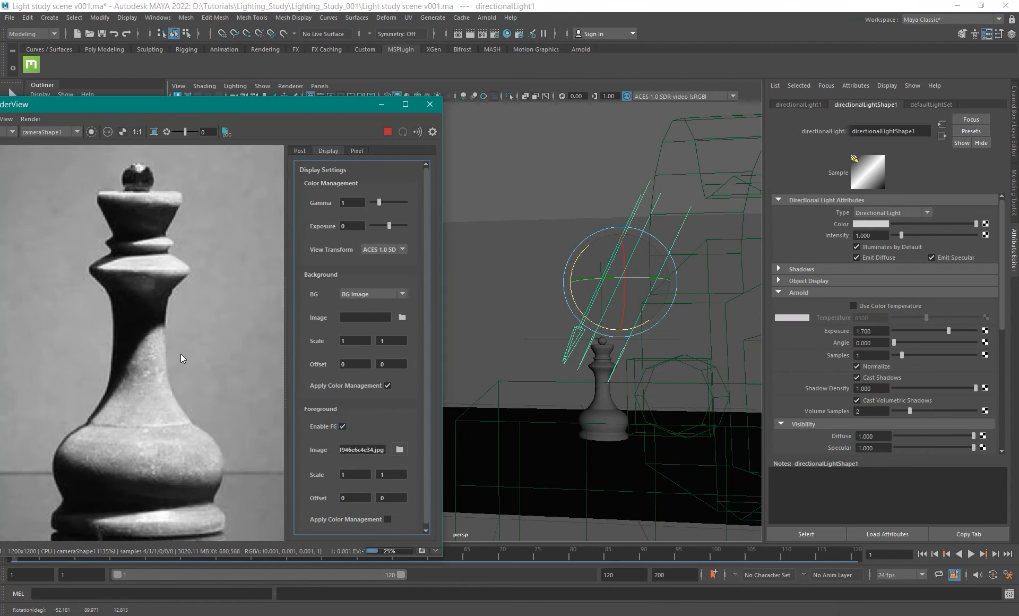
Alternate the reference photo with the render to examine the shadow edge on the piece's neck up close.
left_click(343, 426)
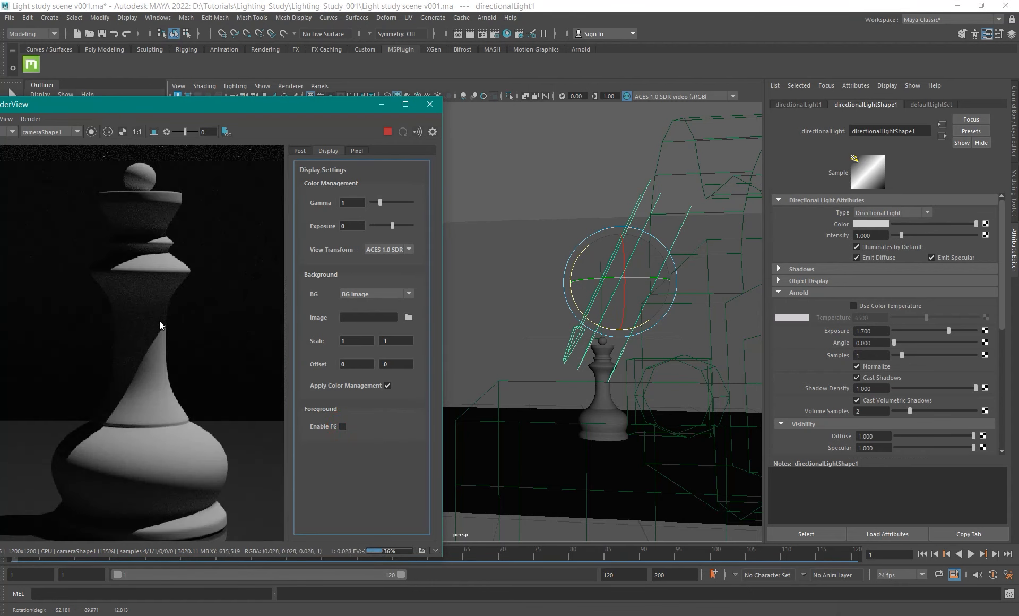
scroll(166, 327, "up", 3)
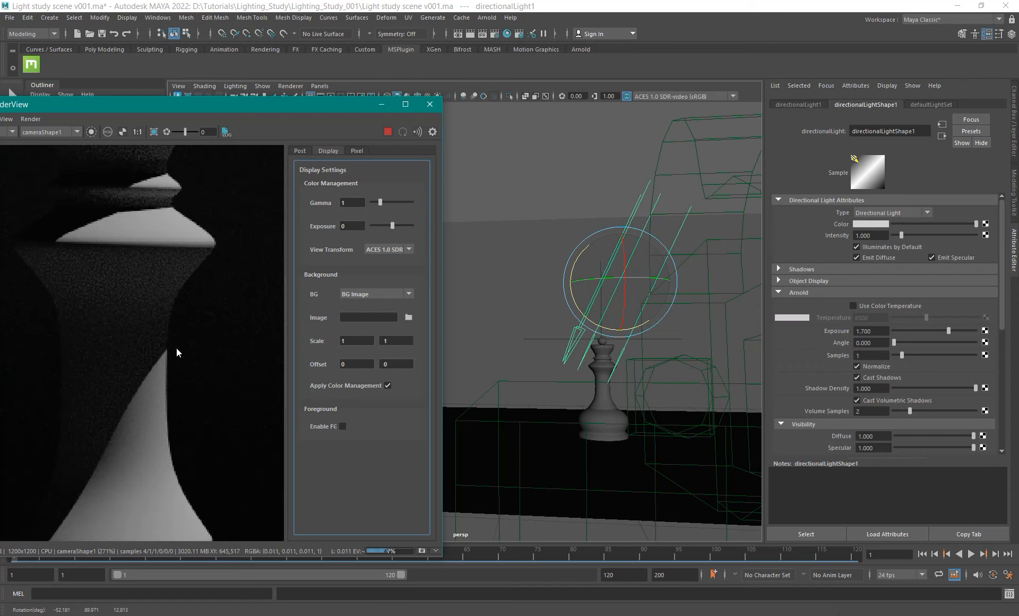
left_click(343, 426)
left_click(343, 425)
left_click(343, 425)
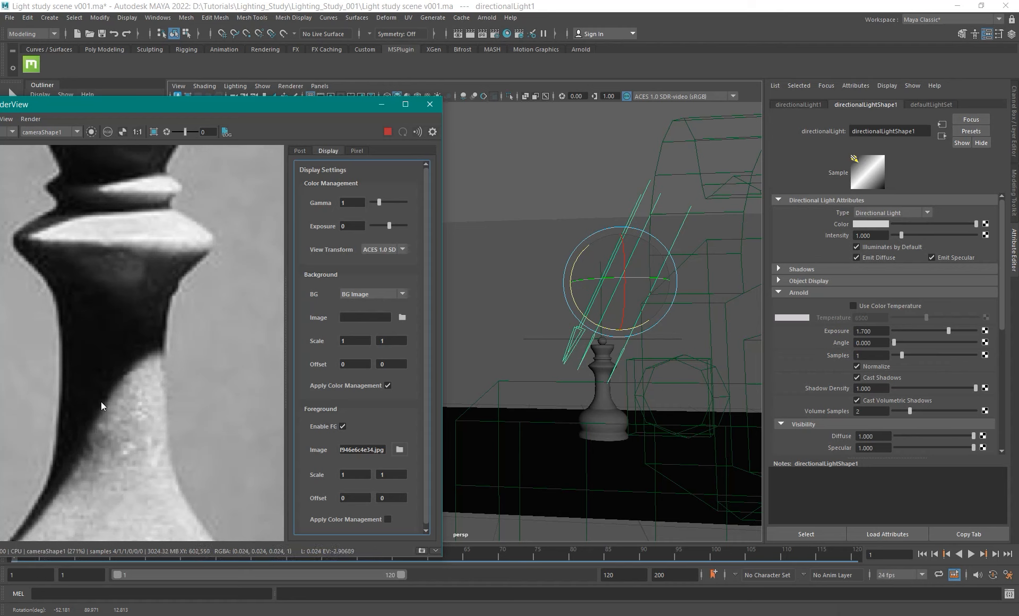
left_click(342, 426)
left_click(342, 426)
left_click(342, 427)
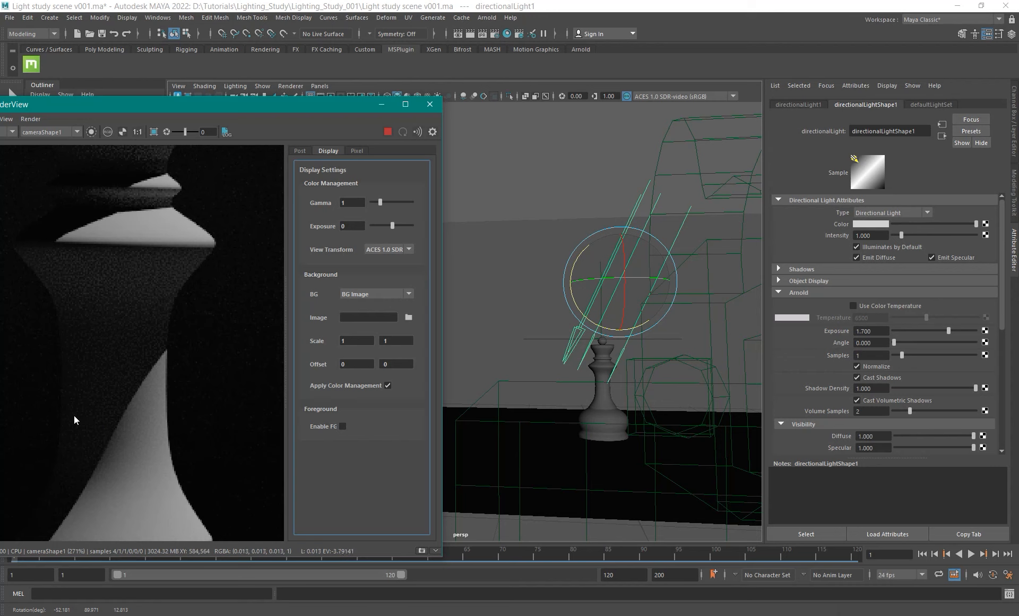
Rotate the directional light to about -65, 80.2 and 0 degrees, and check the new shadow edge against the reference photo.
left_click_drag(550, 344, 587, 417, "alt")
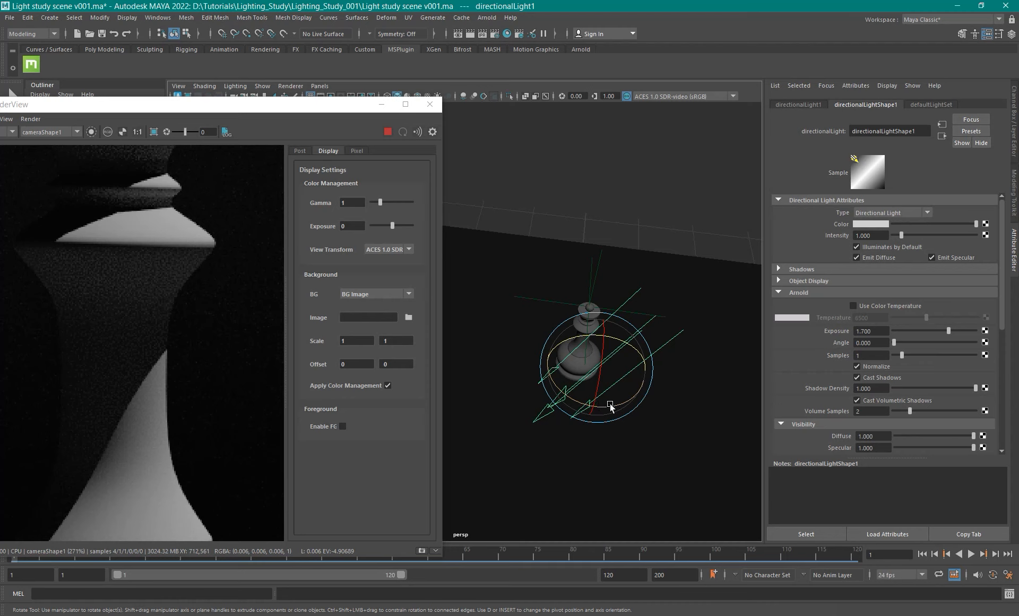
left_click_drag(611, 408, 603, 408)
left_click(343, 427)
left_click(343, 426)
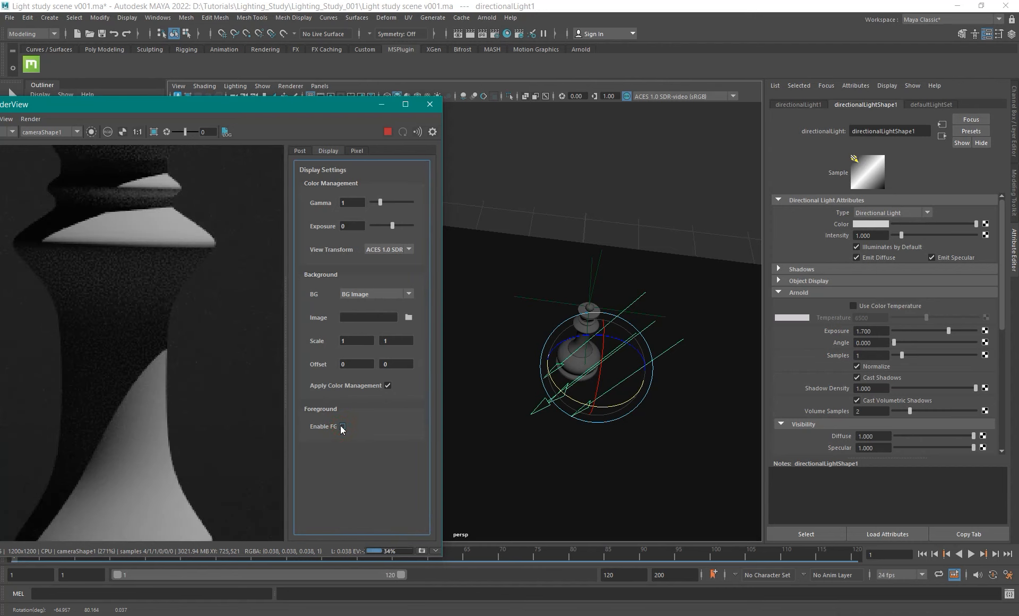
left_click(343, 426)
left_click(343, 426)
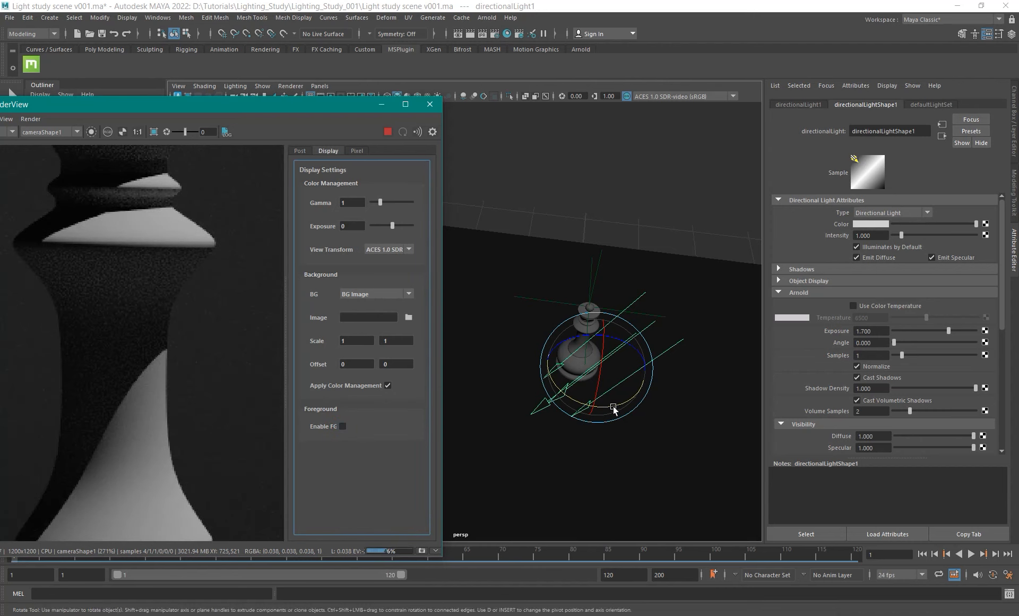
Rotate the directional light further to about 69.2 degrees on its second axis and check the neck shadow against the photo.
left_click_drag(611, 407, 605, 408)
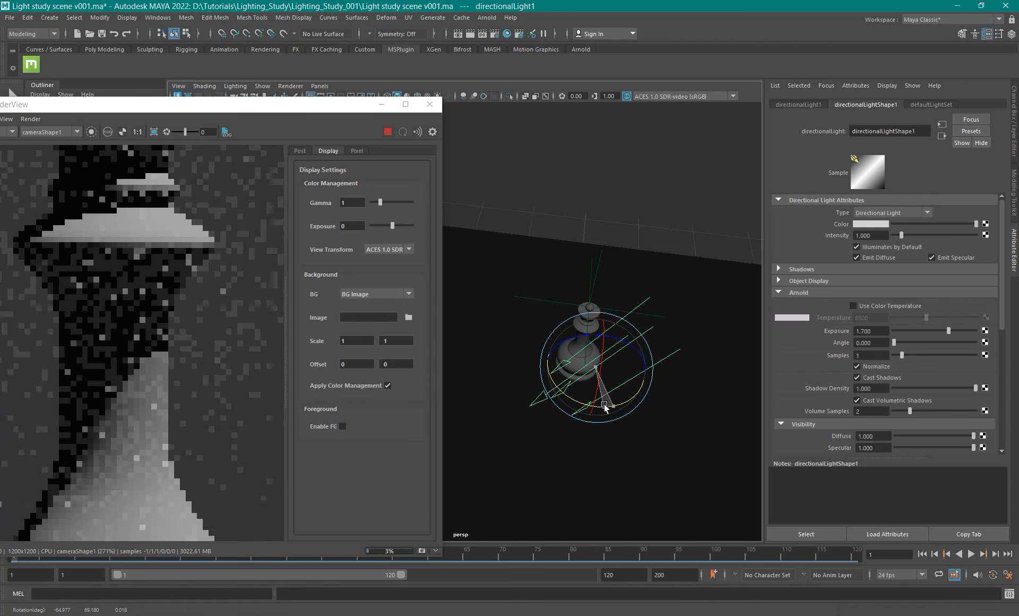
left_click(343, 427)
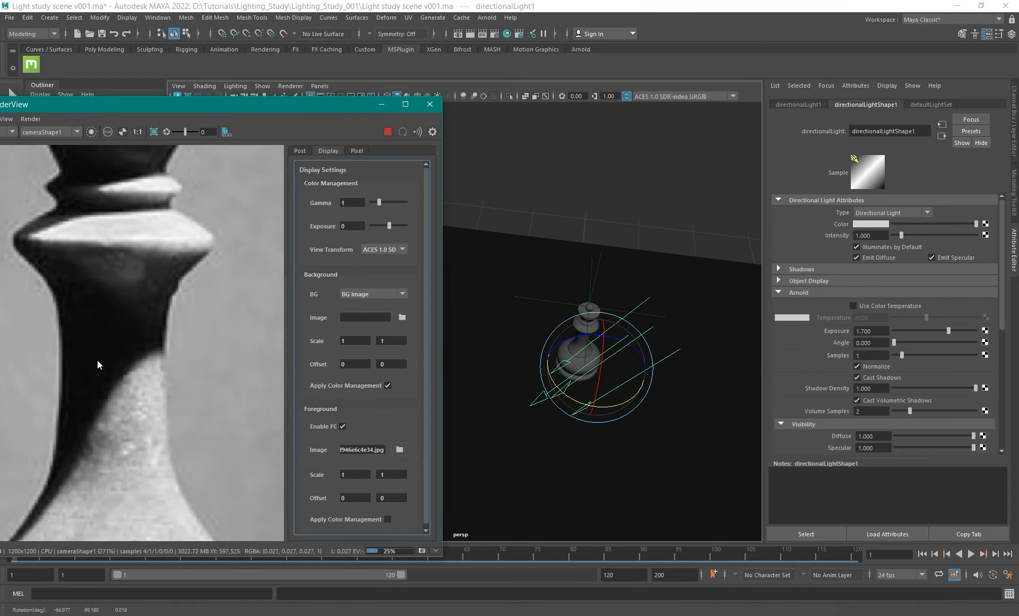
left_click(343, 426)
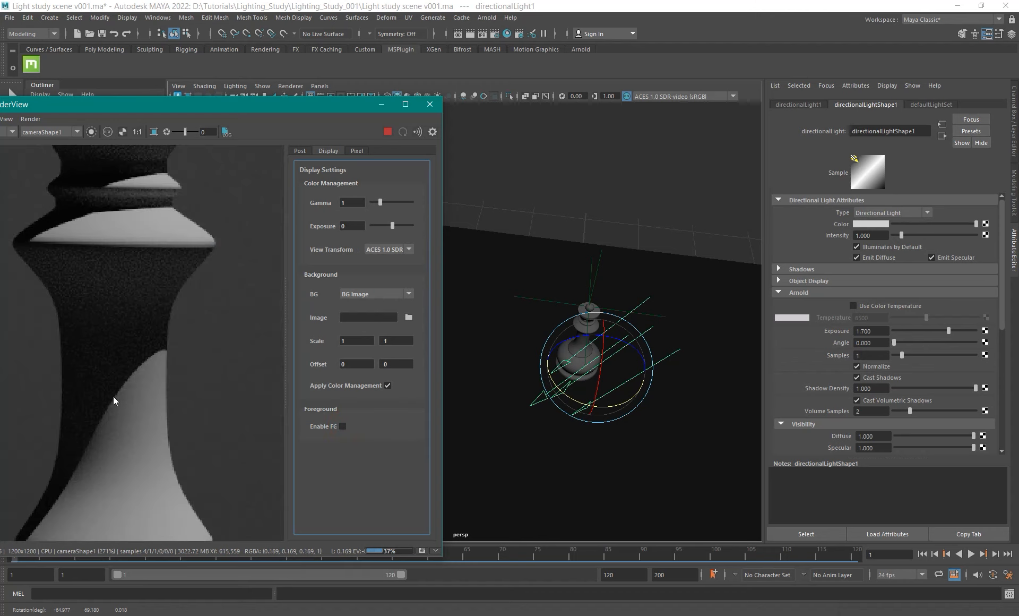
Switch repeatedly between the reference photo and the render to examine how the diagonal neck shadow lines up.
left_click(343, 426)
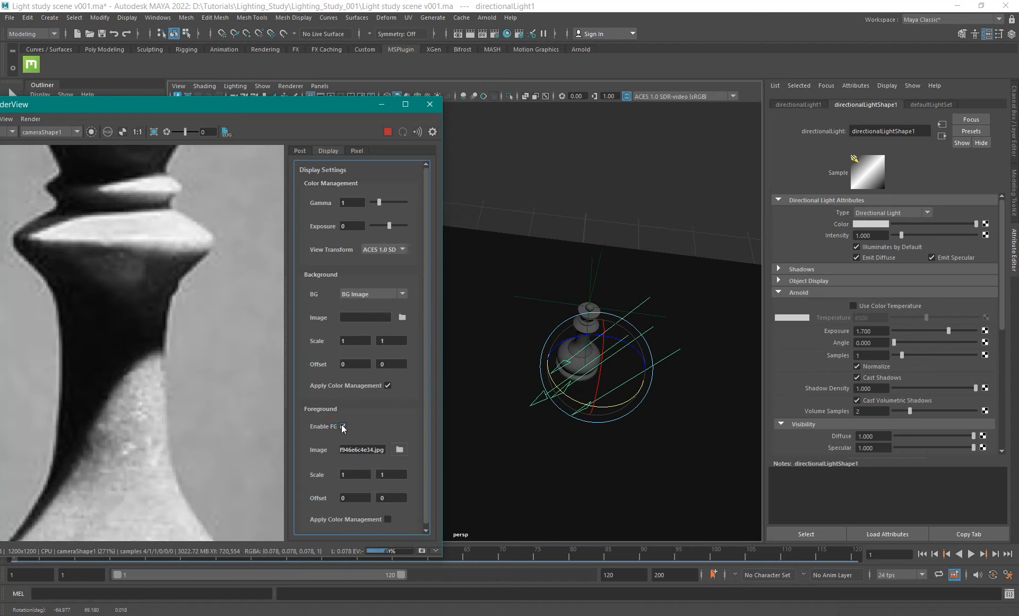
left_click(343, 427)
left_click(343, 426)
left_click(343, 427)
left_click(343, 426)
left_click(343, 426)
left_click(343, 427)
left_click(344, 426)
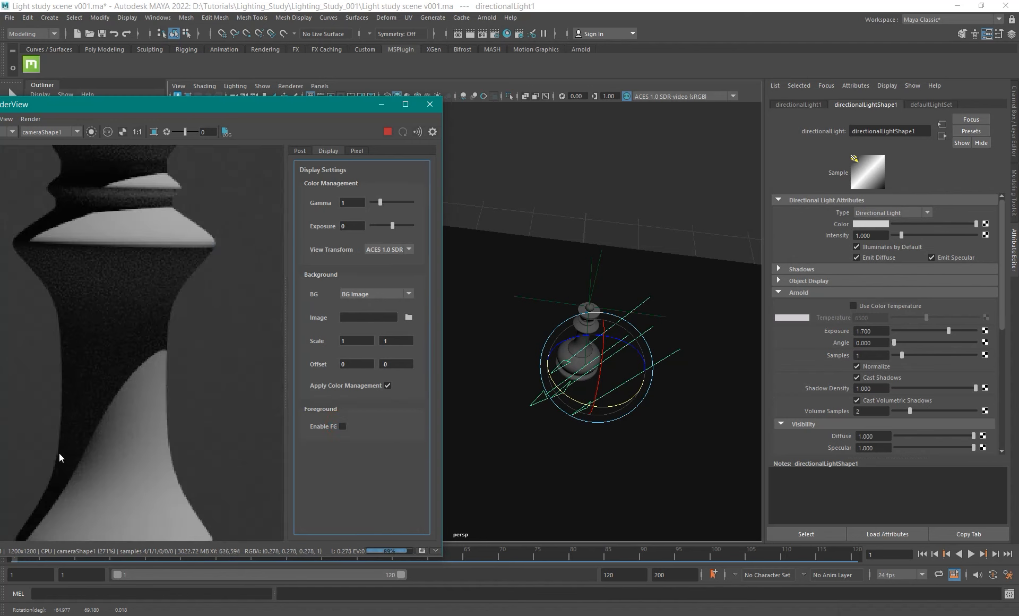
Compare the shadows on the piece's crown and collar between the reference photo and the render.
middle_click_drag(127, 260, 166, 398, "alt")
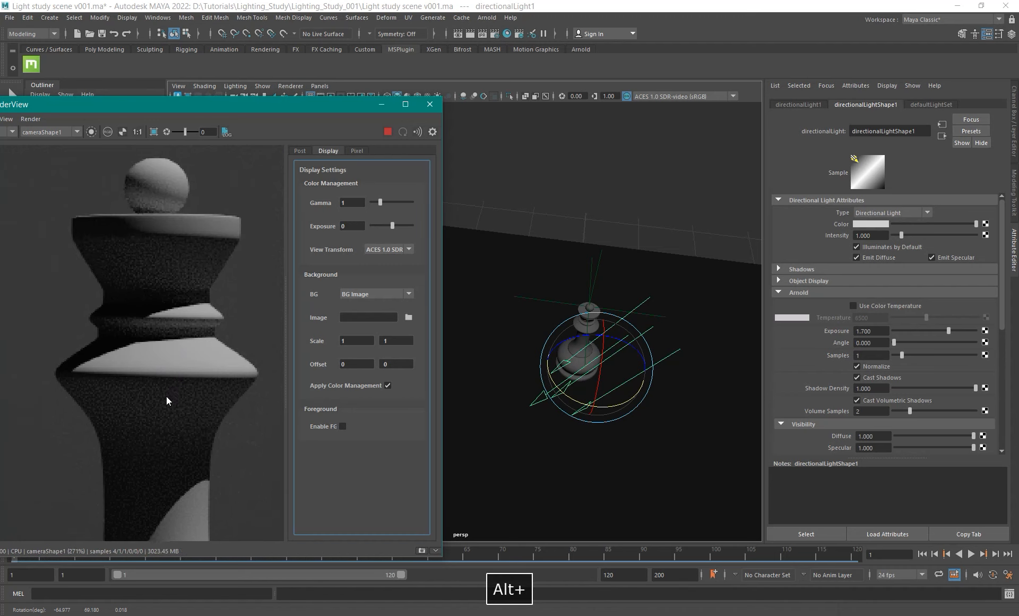
left_click(342, 426)
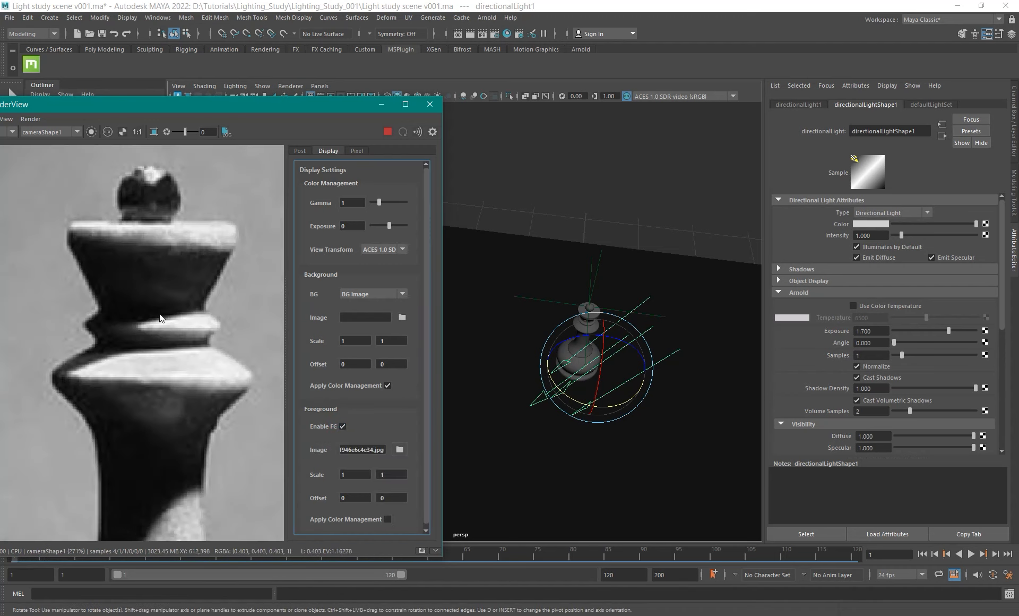
left_click(343, 426)
left_click(343, 426)
left_click(343, 426)
left_click(343, 426)
left_click(343, 426)
Compare the shadows and floor reflection at the piece's base between the reference photo and the render.
scroll(167, 333, "down", 3)
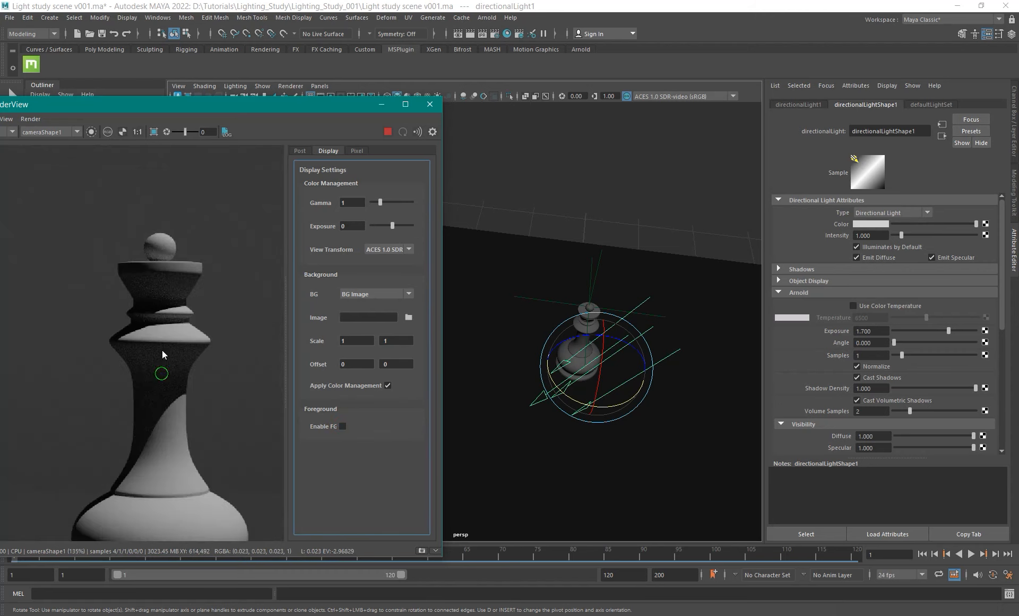
middle_click_drag(161, 371, 163, 253)
middle_click_drag(170, 401, 168, 356)
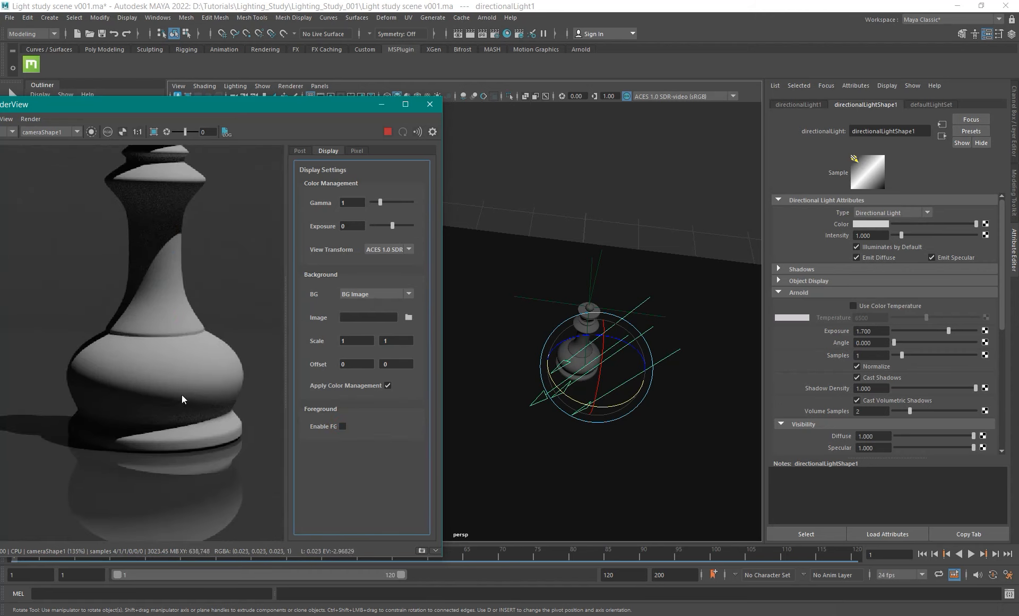
left_click(342, 426)
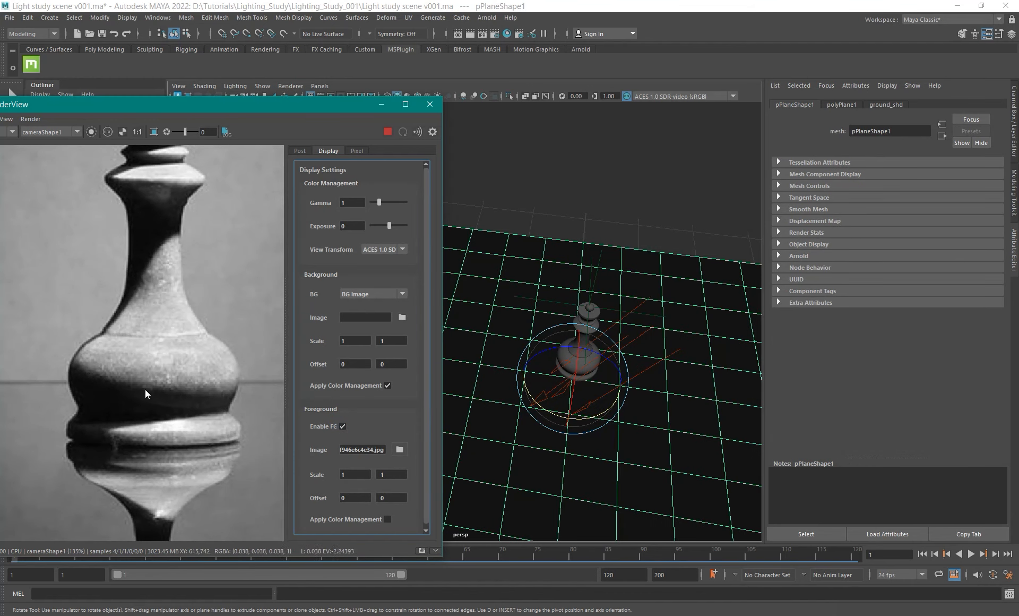
left_click(342, 426)
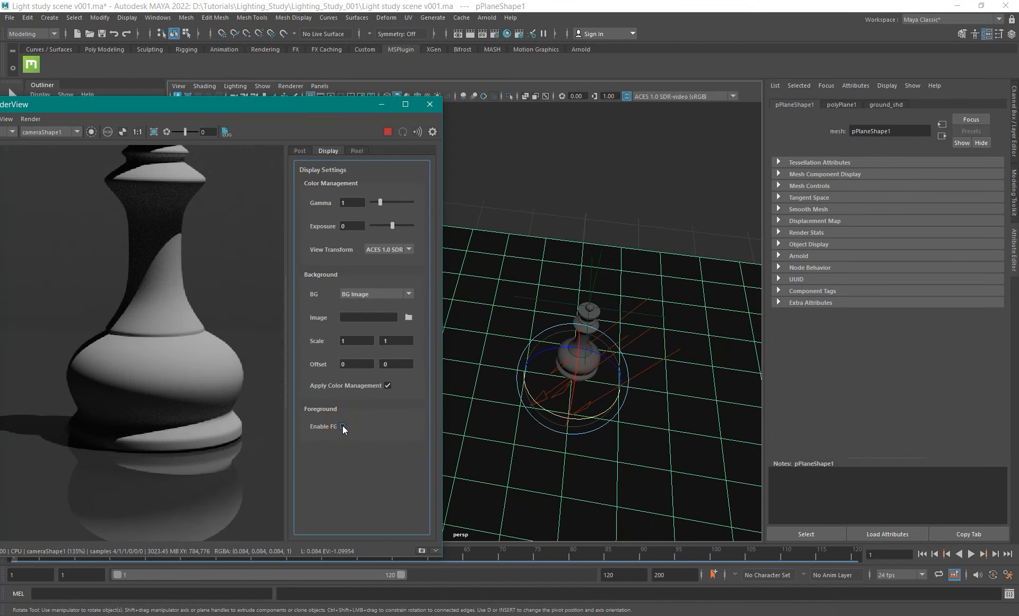
left_click(343, 426)
left_click(342, 426)
left_click(342, 426)
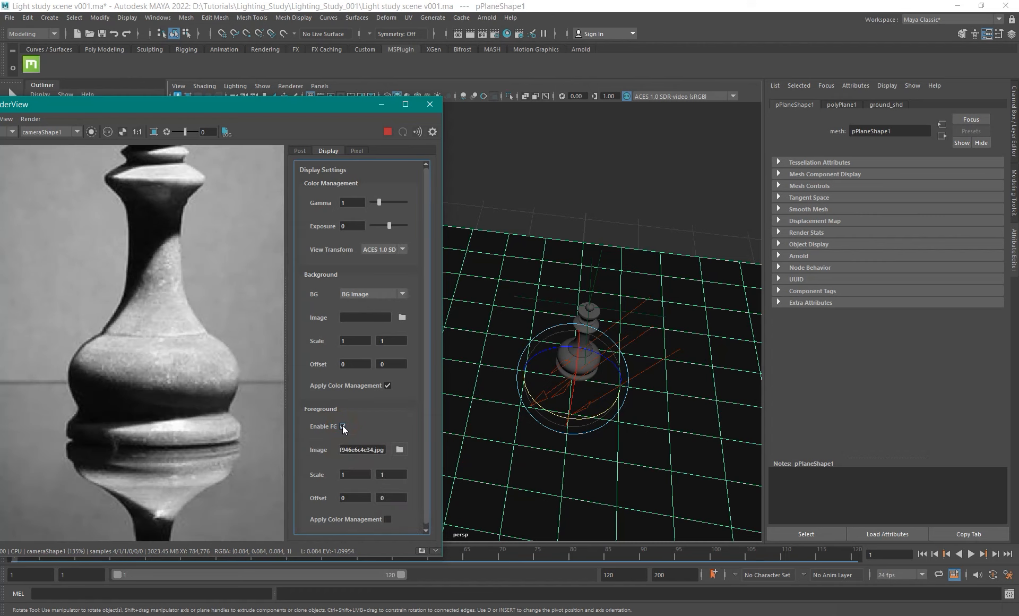
left_click(342, 426)
left_click(343, 426)
left_click(343, 426)
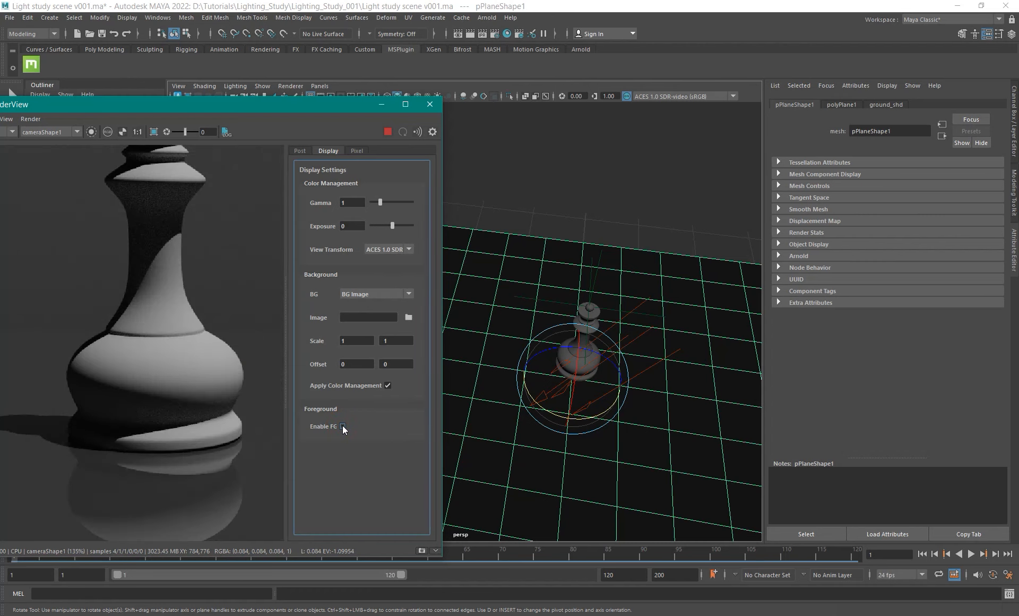
left_click(342, 427)
left_click(342, 426)
Examine the placement of the chess piece, floor, light and render camera in the perspective view, selecting the camera.
middle_click_drag(172, 286, 159, 384, "alt")
right_click_drag(193, 362, 80, 344, "alt")
left_click_drag(643, 431, 576, 405, "alt")
middle_click_drag(577, 405, 642, 375, "alt")
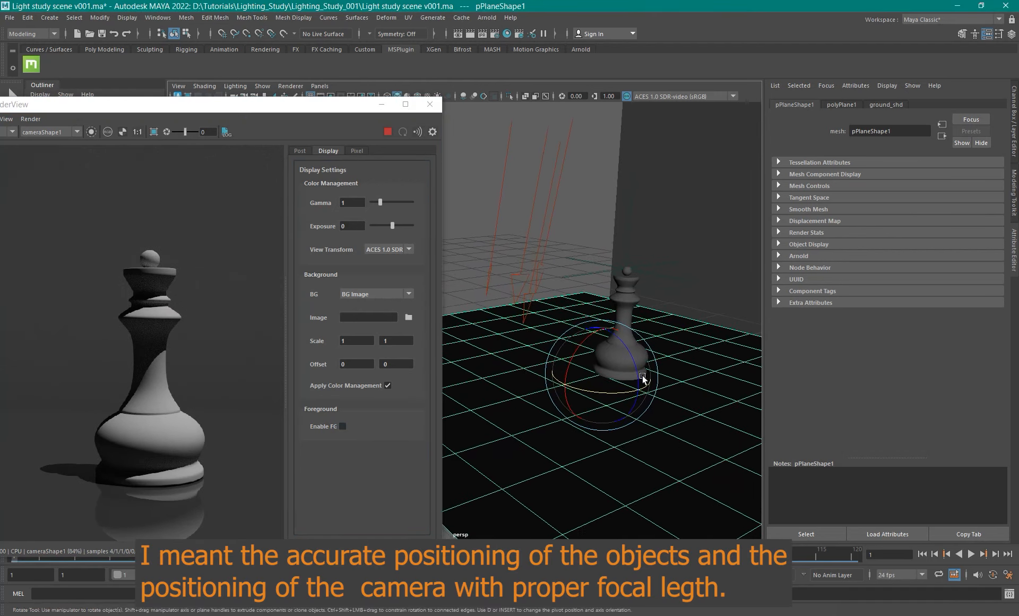
right_click_drag(642, 376, 558, 394, "alt")
left_click_drag(559, 394, 653, 385, "alt")
middle_click_drag(653, 327, 604, 342, "alt")
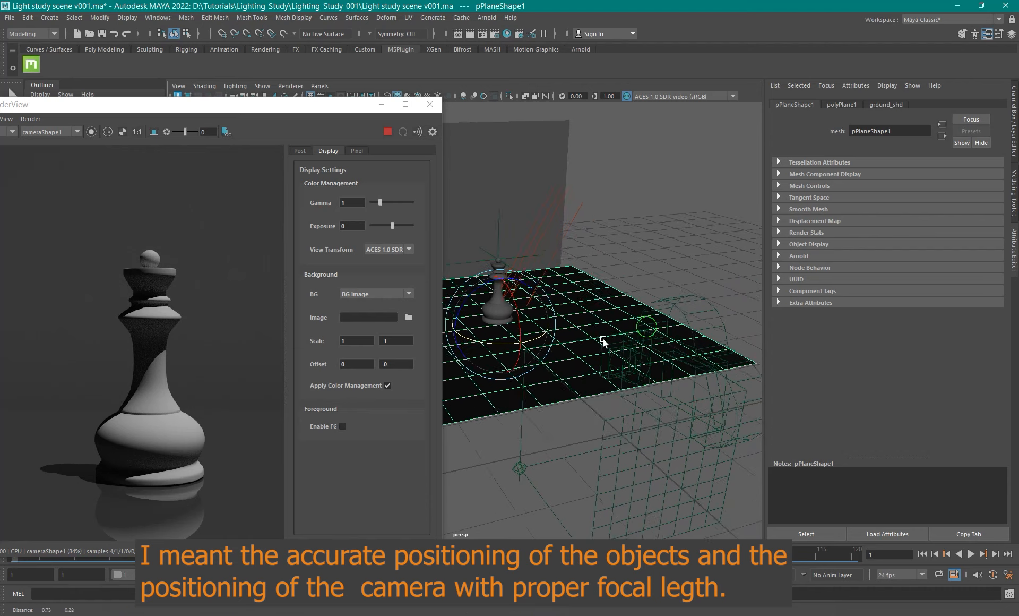
left_click_drag(603, 342, 652, 331, "alt")
left_click(730, 251)
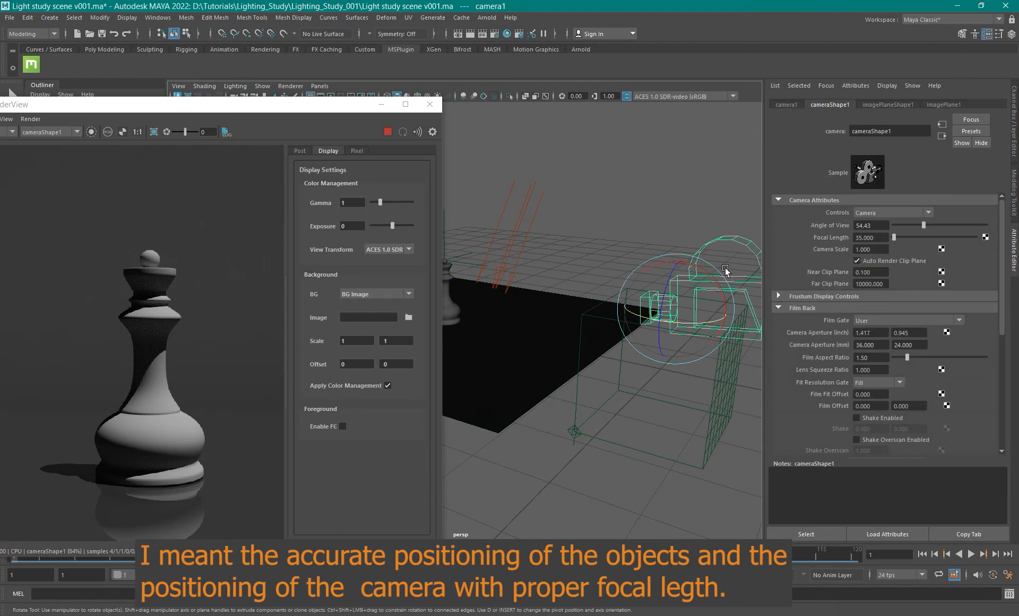
left_click_drag(540, 260, 540, 283, "alt")
right_click_drag(540, 283, 671, 354, "alt")
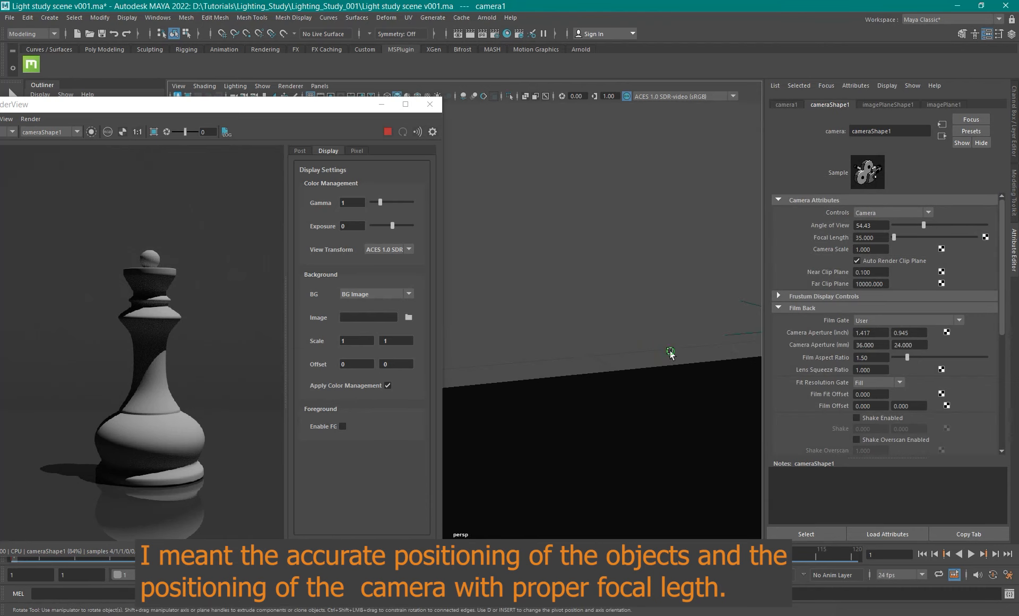
left_click_drag(671, 355, 664, 365, "alt")
middle_click_drag(651, 298, 594, 350, "alt")
left_click_drag(593, 350, 584, 355, "alt")
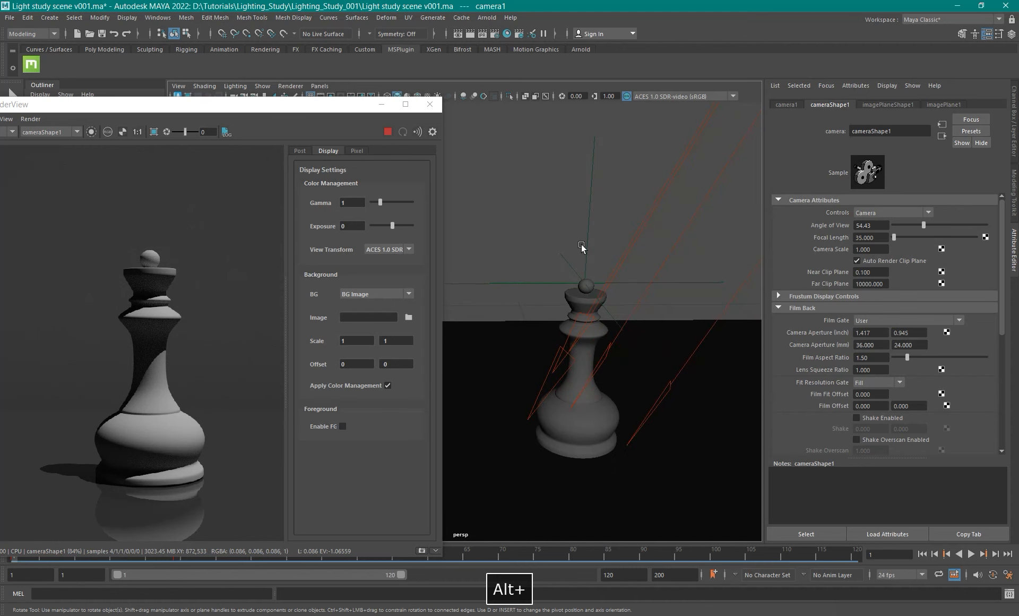
Examine the shadow shape on the rendered chess piece at closer range, from the crown down to the neck.
right_click_drag(143, 376, 393, 417, "alt")
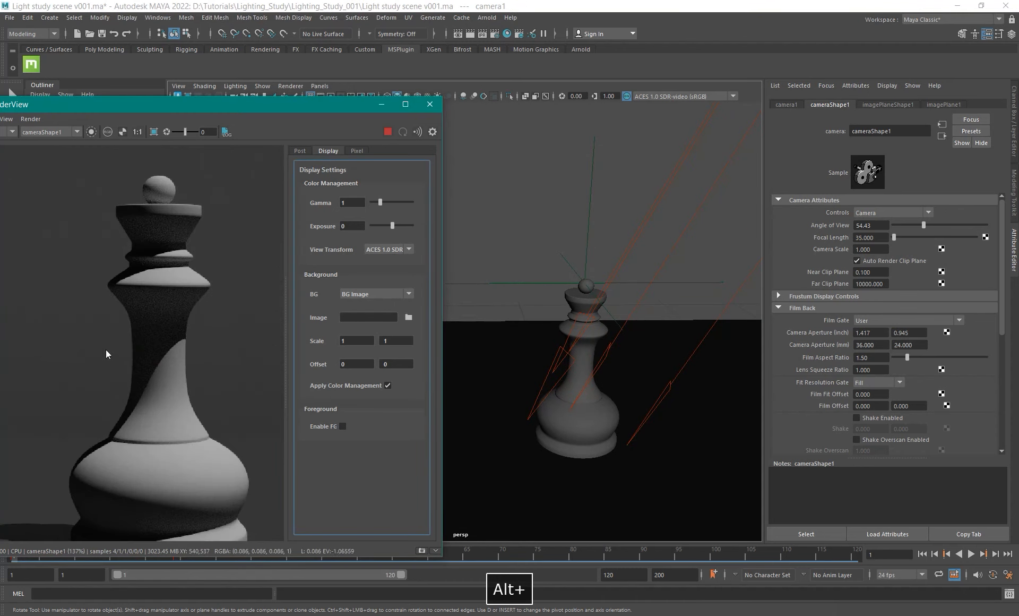
right_click_drag(106, 349, 118, 472, "alt")
middle_click_drag(195, 349, 173, 384, "alt")
right_click_drag(193, 386, 157, 378, "alt")
right_click_drag(189, 334, 167, 336, "alt")
right_click_drag(240, 393, 187, 365, "alt")
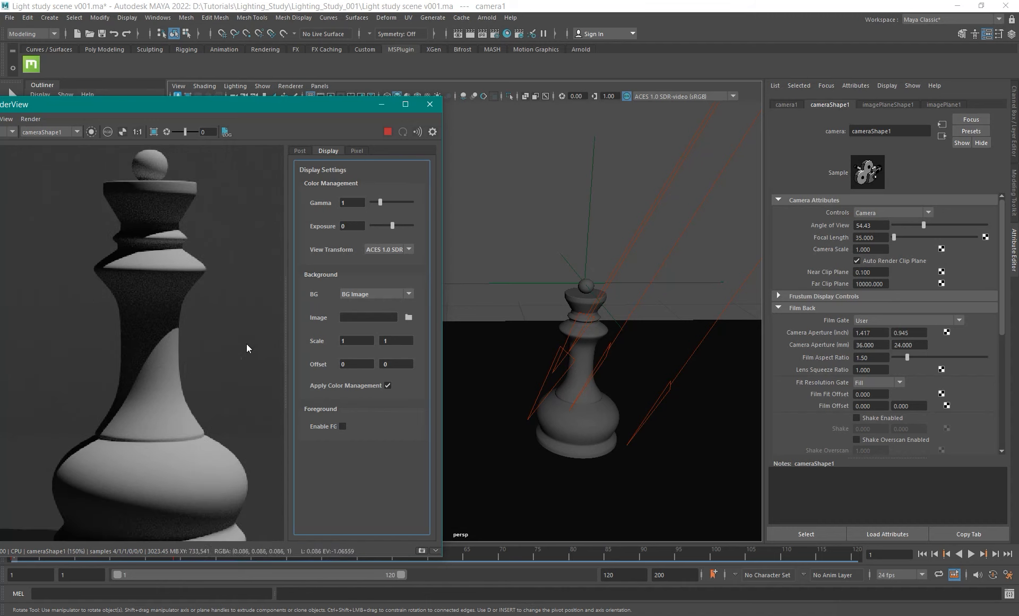
right_click_drag(127, 391, 158, 404, "alt")
middle_click_drag(149, 377, 129, 376, "alt")
right_click_drag(192, 378, 209, 379, "alt")
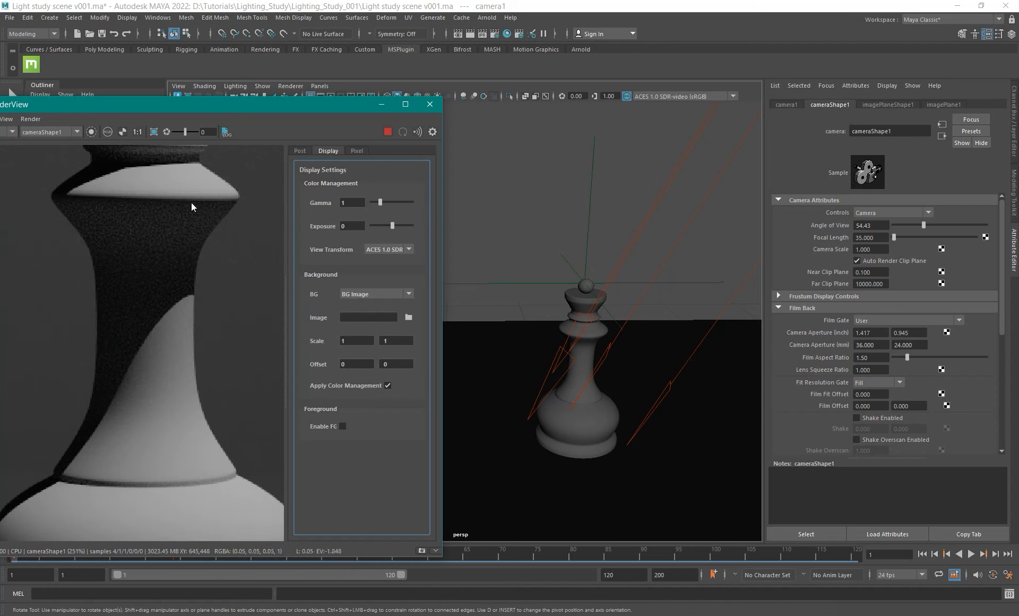
Reposition and enlarge the render window, and show the foreground reference photo at the piece's neck.
left_click_drag(260, 106, 305, 48)
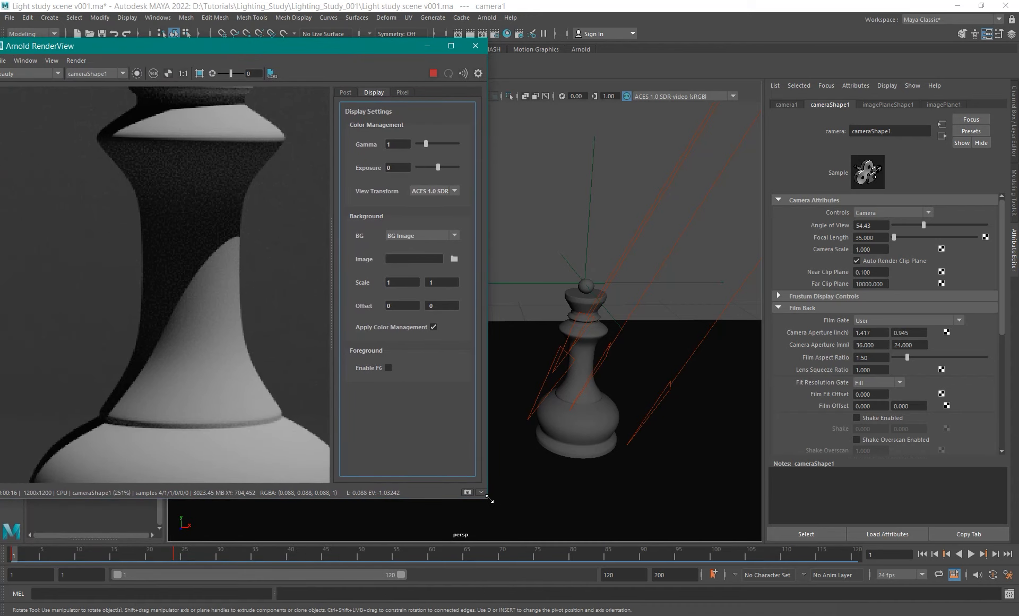
left_click_drag(488, 499, 523, 557)
middle_click_drag(245, 259, 226, 406, "alt")
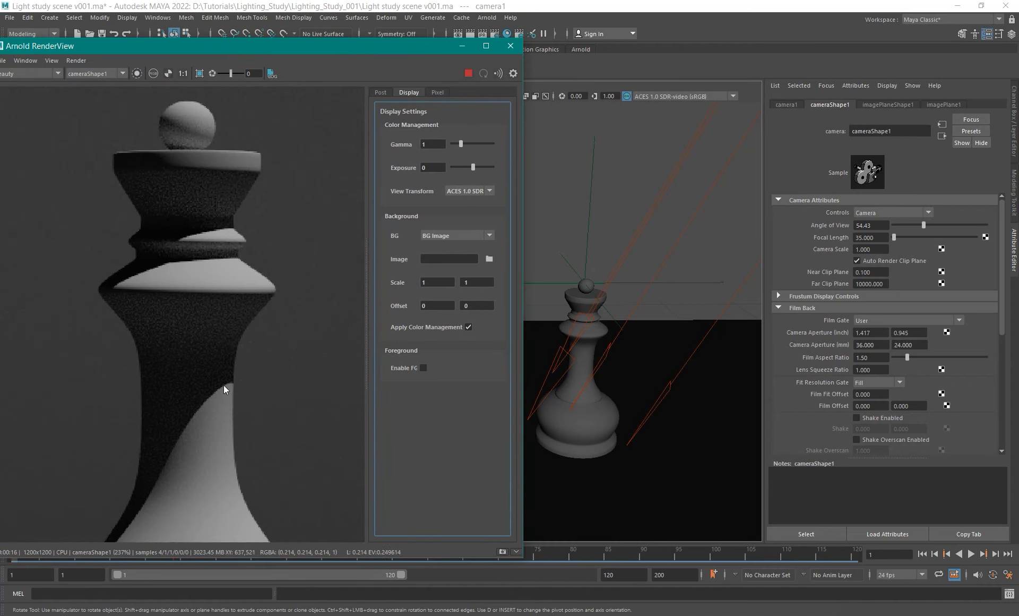
left_click(423, 367)
right_click_drag(193, 462, 190, 303, "alt")
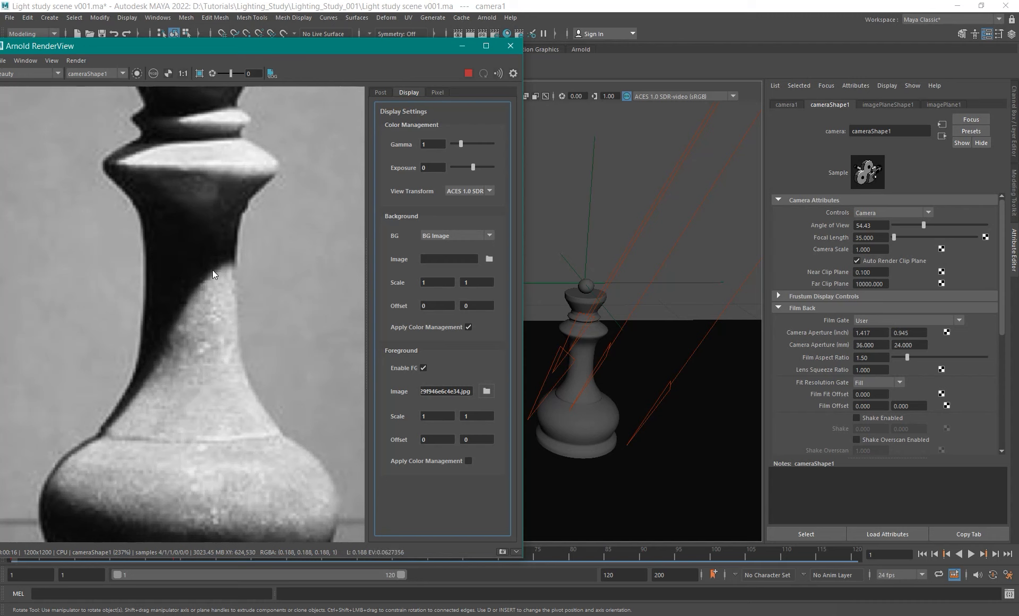
Select the directional light, hide the foreground photo, set the light's Arnold angle to 0 and reposition the render window.
left_click(660, 211)
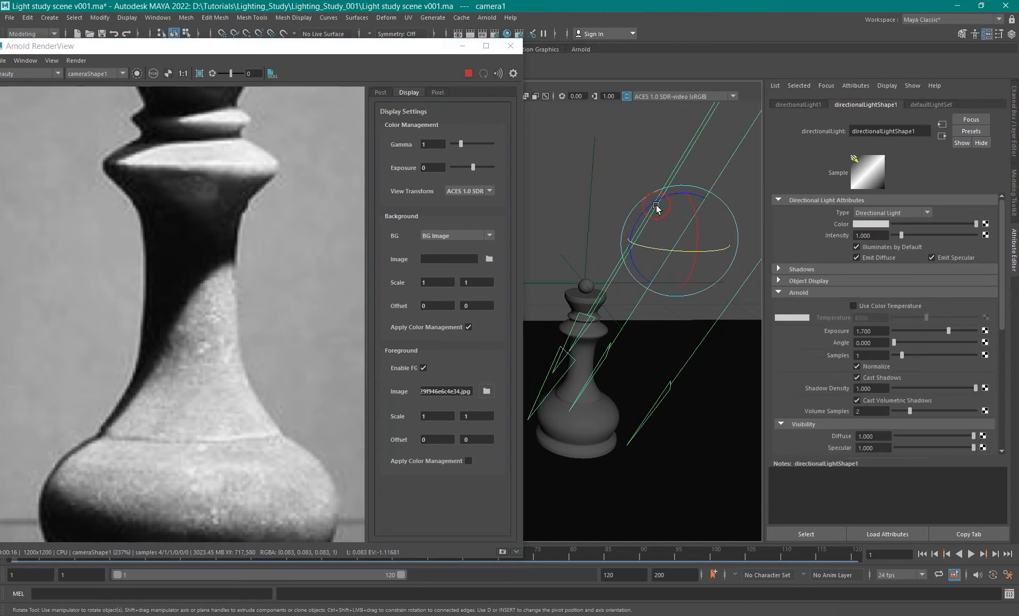
left_click(870, 342)
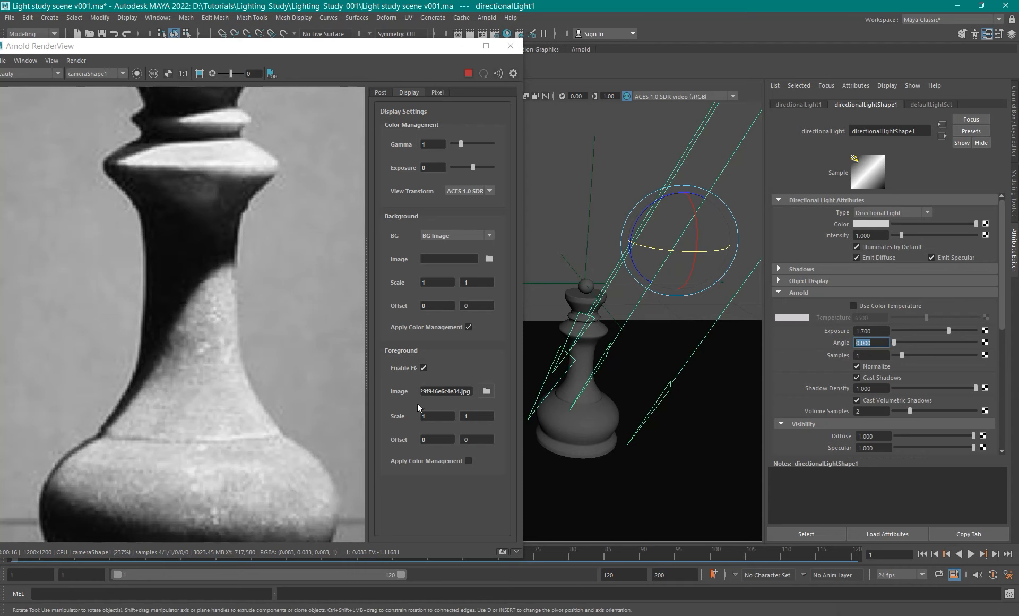
left_click(423, 367)
mouse_move(894, 342)
left_mouse_down()
mouse_move(902, 342)
mouse_move(893, 344)
left_mouse_up()
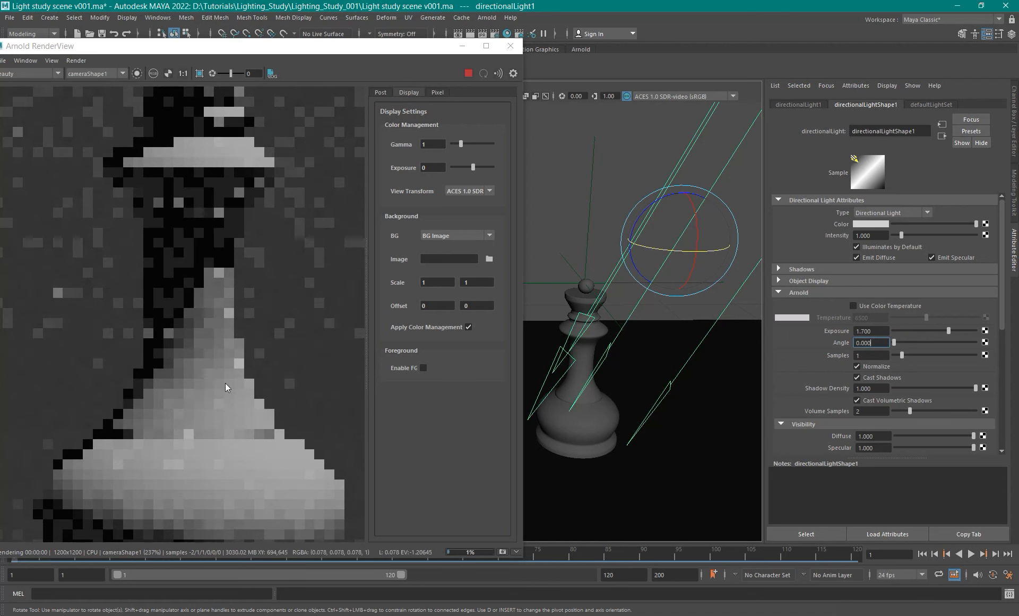
left_click_drag(273, 49, 318, 43)
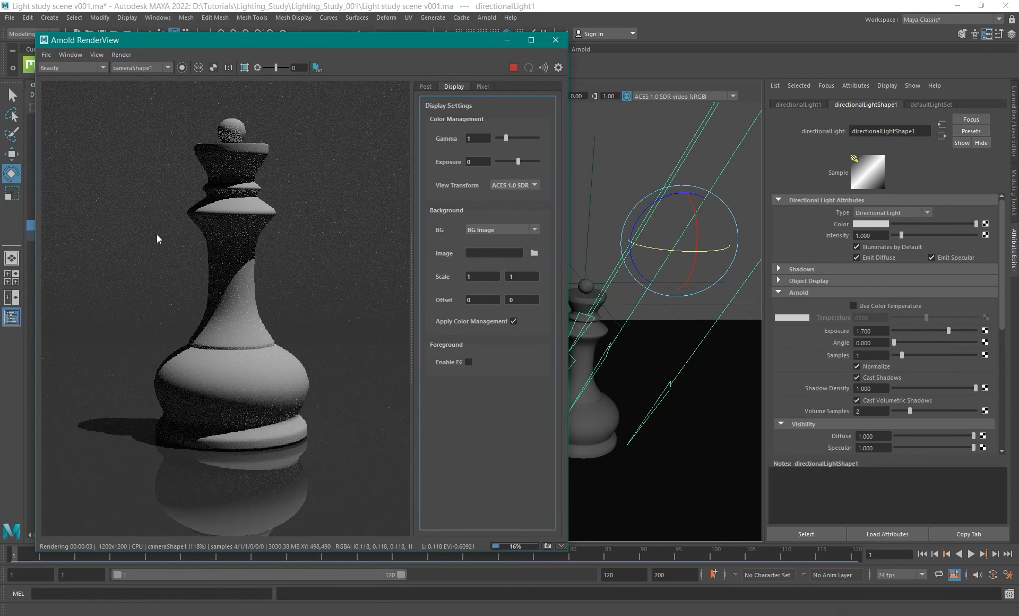
Restrict the render region to the chess piece's neck and lower body and store a snapshot of the render.
scroll(157, 234, "down", 2)
left_click_drag(154, 211, 315, 386, "shift")
scroll(213, 290, "up", 4)
left_click(548, 545)
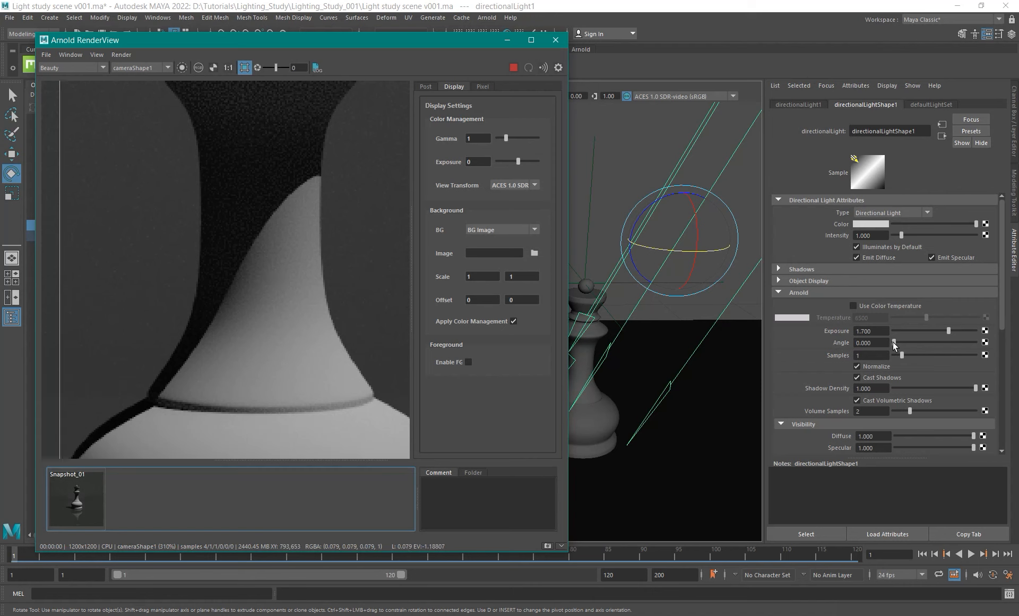
Raise the directional light's Arnold angle to 7.237 and compare the shadow edge on the neck with the stored snapshot.
left_click_drag(892, 342, 951, 340)
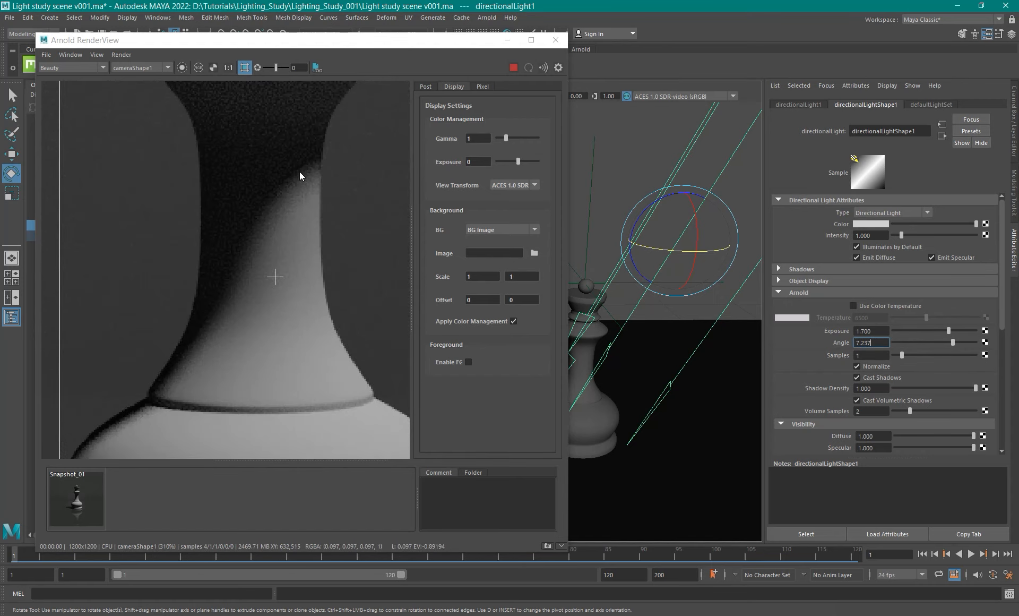
left_click(76, 490)
left_click(75, 490)
left_click(75, 490)
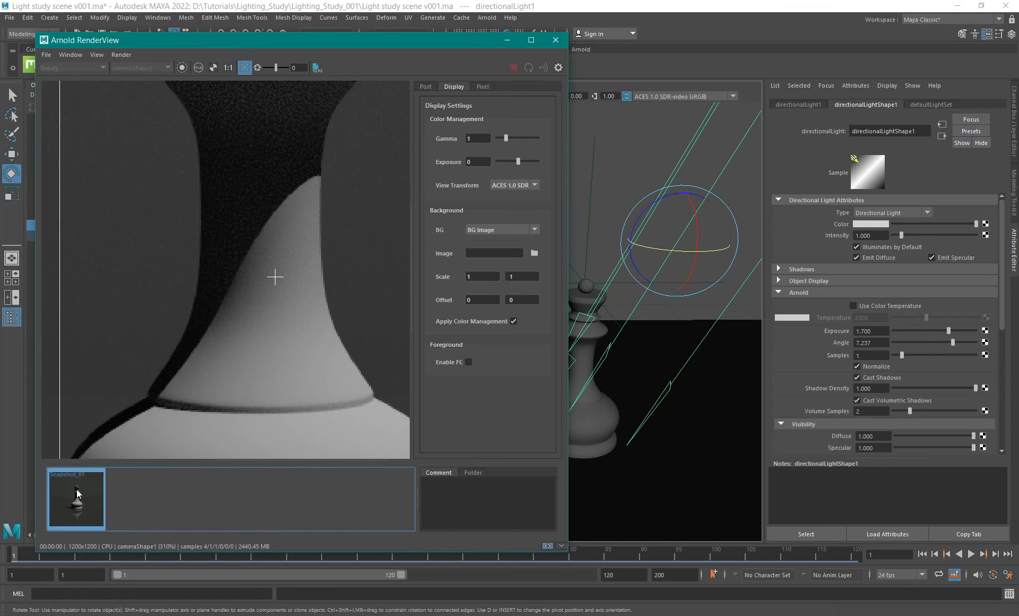
left_click(75, 490)
left_click(75, 491)
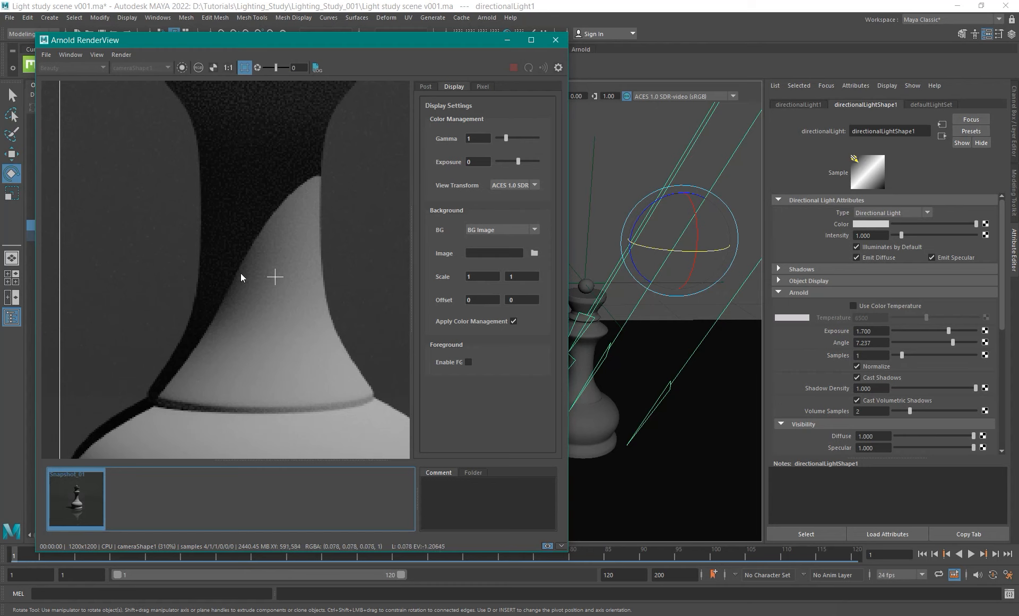
left_click(76, 500)
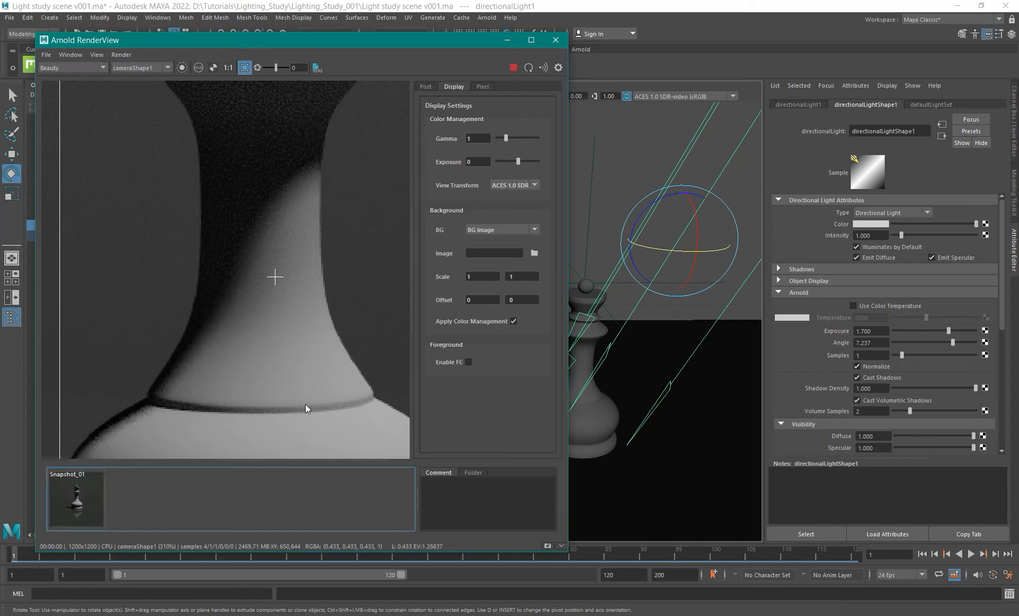
Compare the softened shadow edge on the neck with the foreground reference photo by switching the photo on and off.
left_click(468, 362)
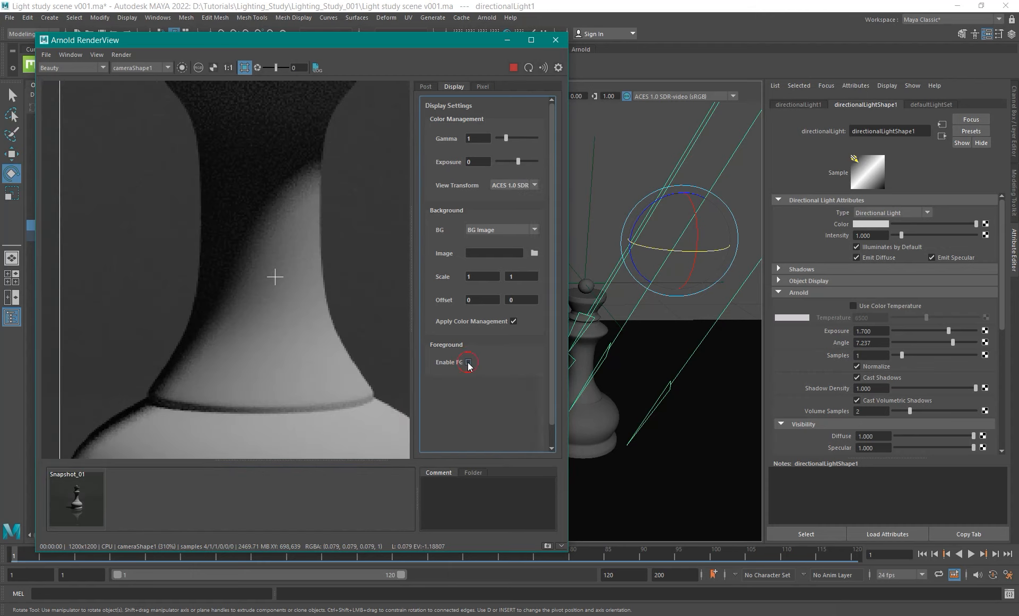
left_click(468, 362)
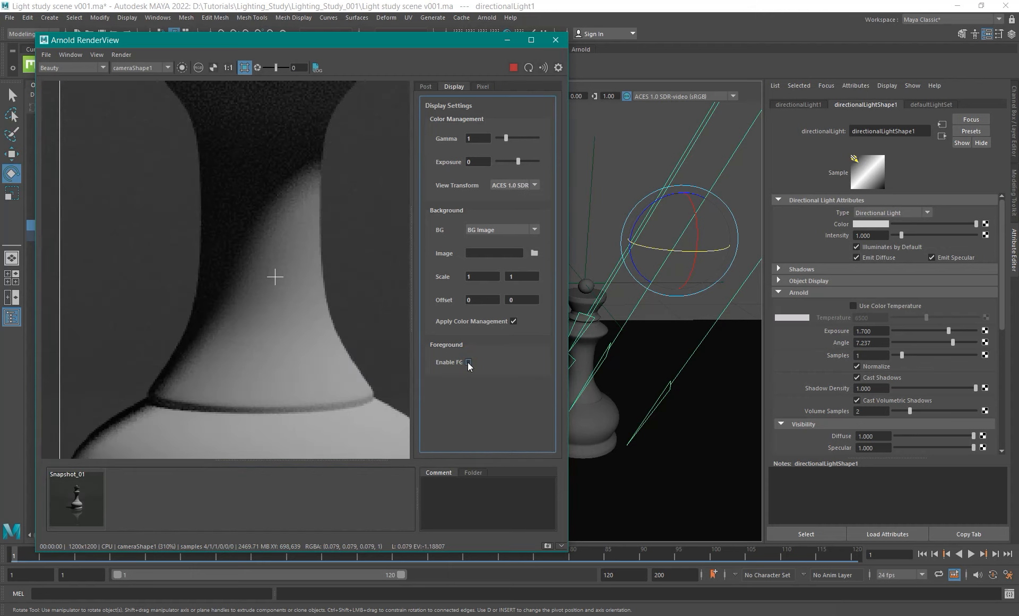
left_click(468, 362)
left_click(468, 362)
left_click(468, 362)
left_click(469, 362)
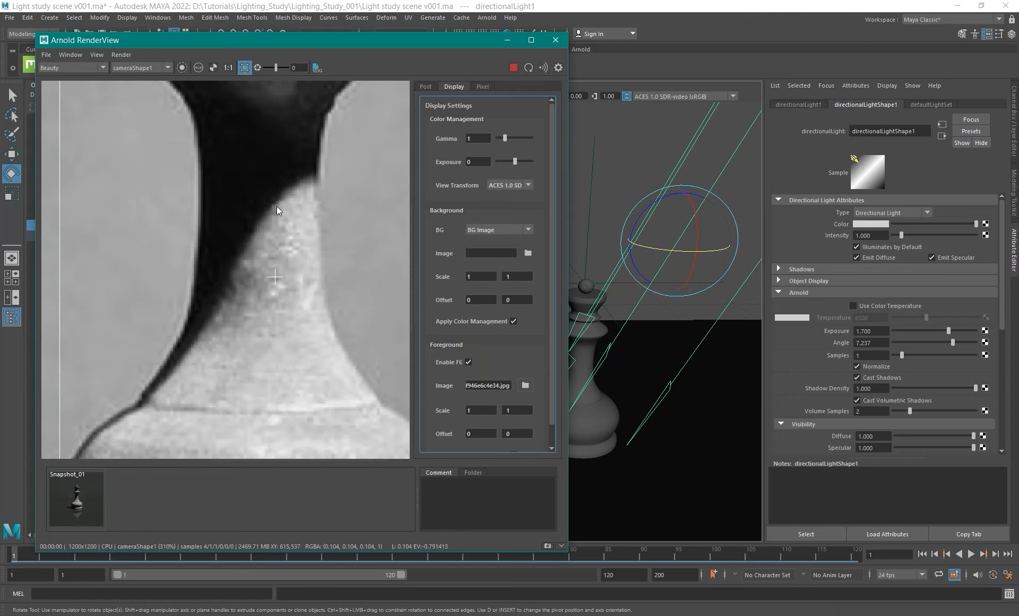
left_click(468, 362)
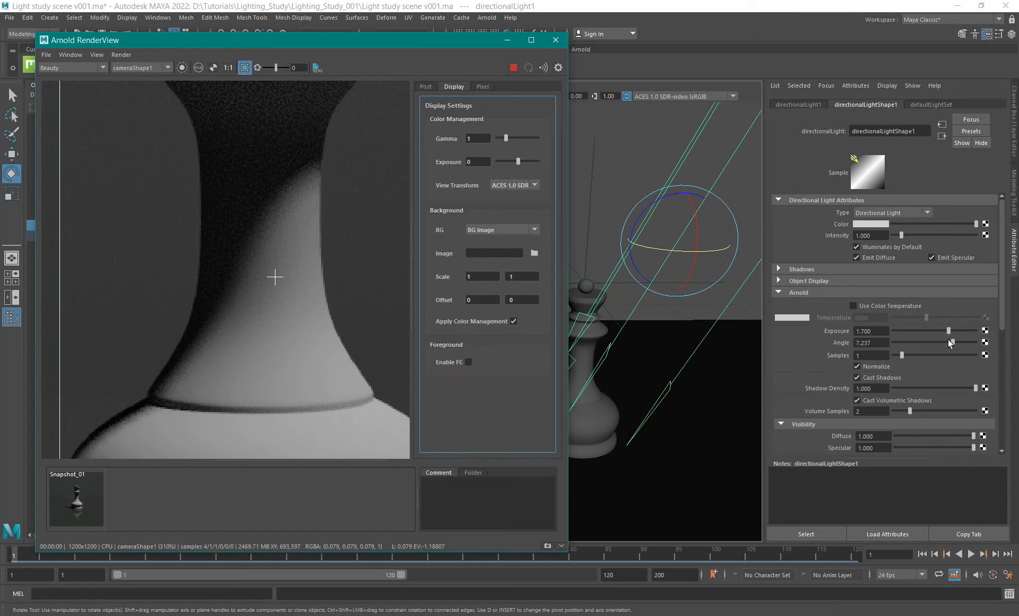
Reduce the directional light's Arnold angle to 2.434 and check the neck's shadow edge against the foreground reference photo.
left_click_drag(948, 340, 912, 339)
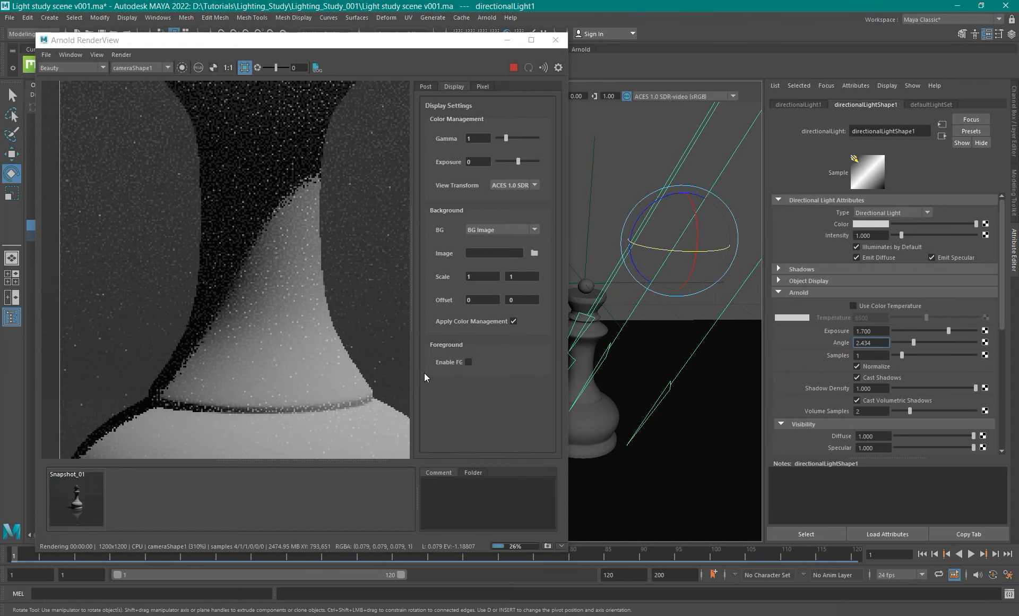
left_click(468, 362)
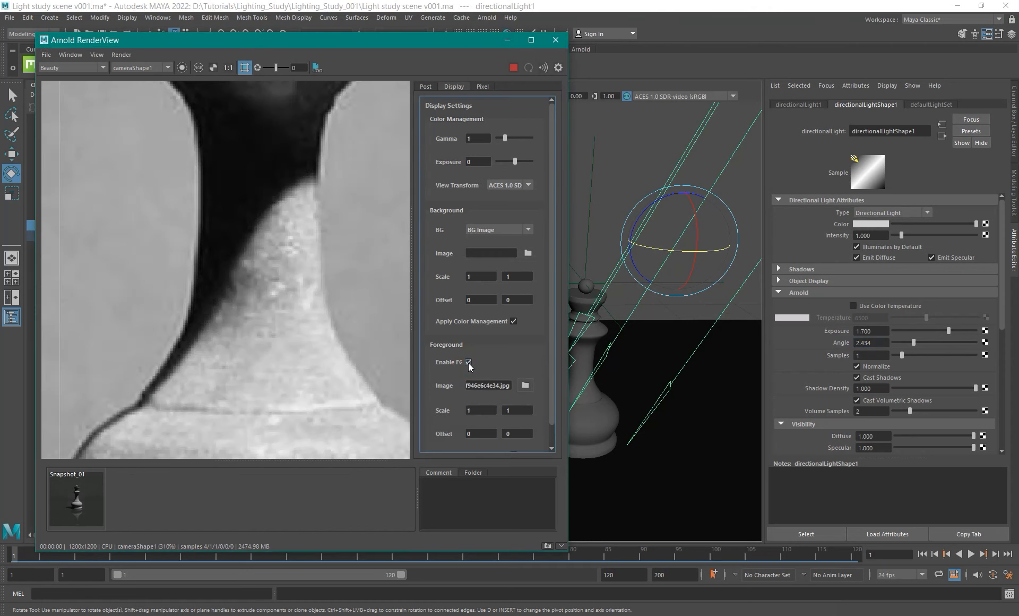
left_click(468, 362)
left_click(468, 362)
left_click(469, 362)
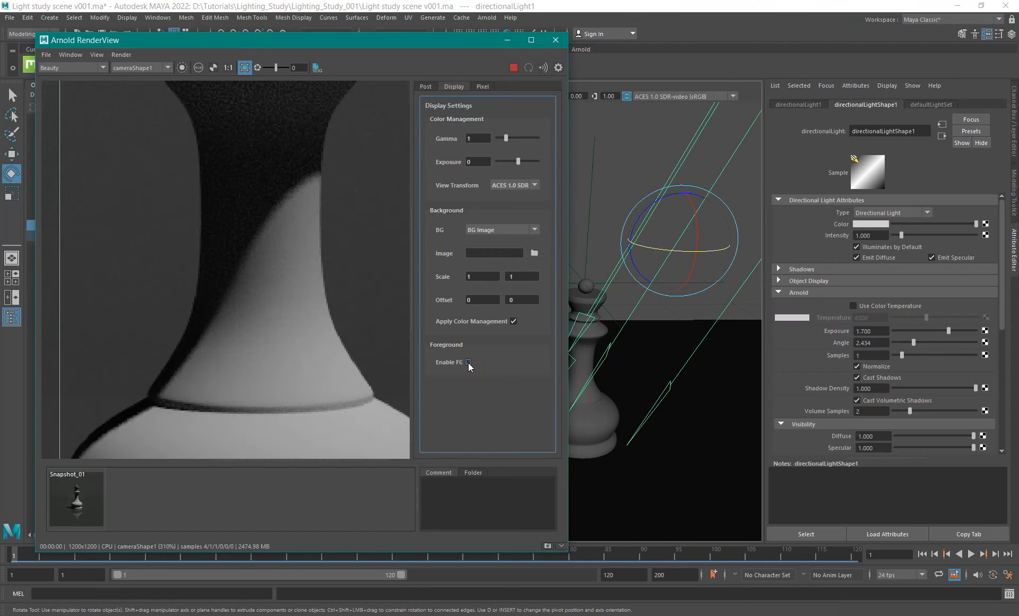
left_click(468, 362)
left_click(468, 362)
Redraw the render region around the whole chess piece and consult the original reference photo in Picasa Photo Viewer.
scroll(256, 237, "down", 2)
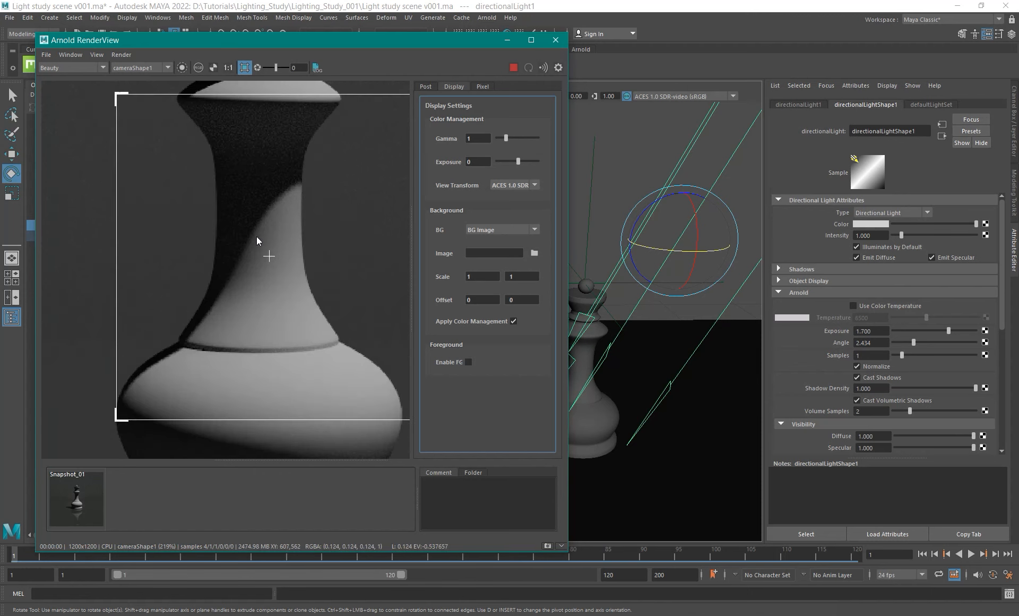
scroll(244, 234, "down", 6)
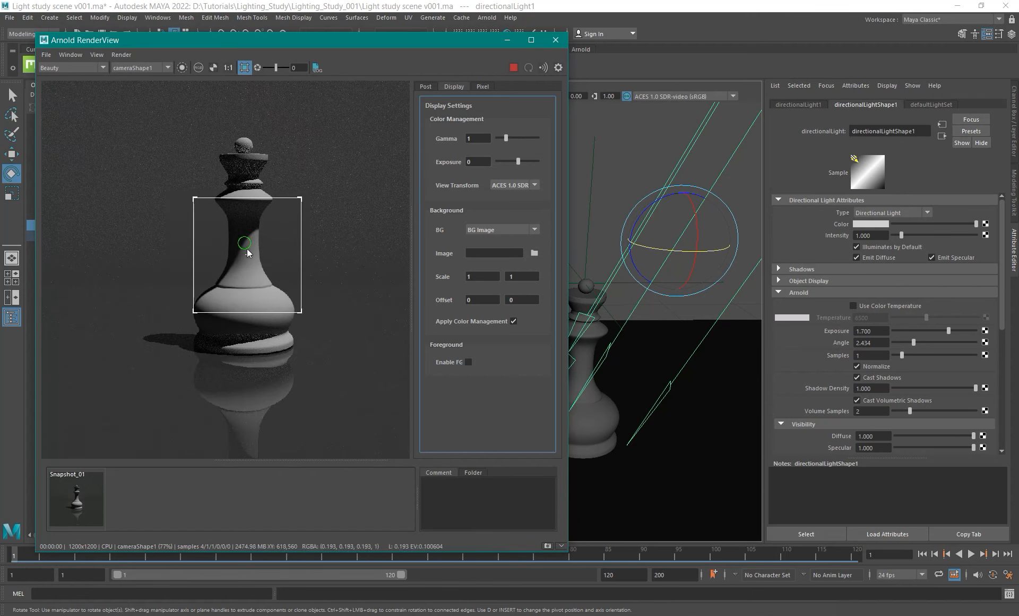
left_click_drag(188, 126, 340, 403, "shift")
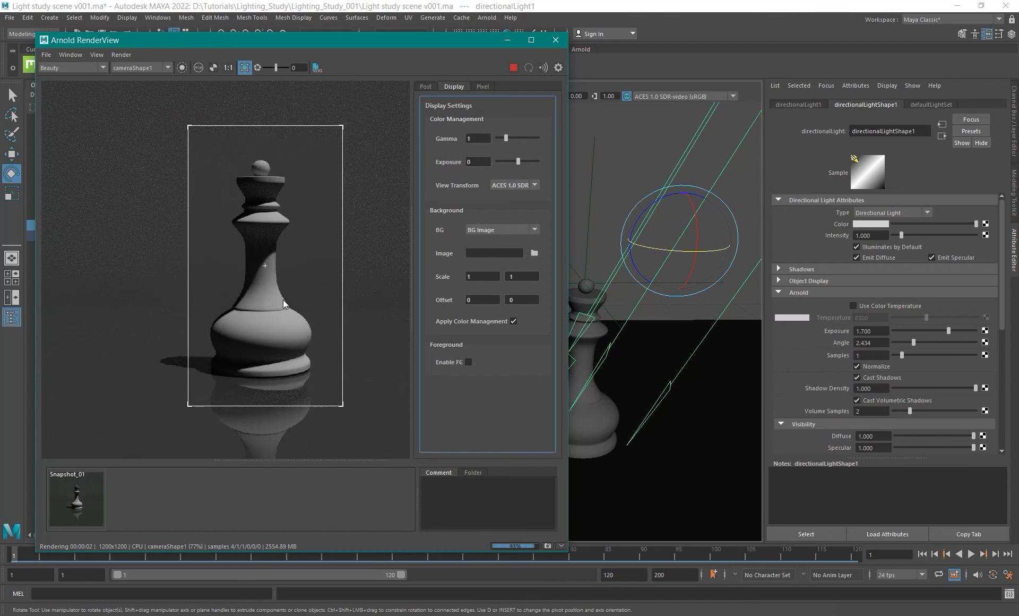
middle_click_drag(282, 299, 254, 309, "alt")
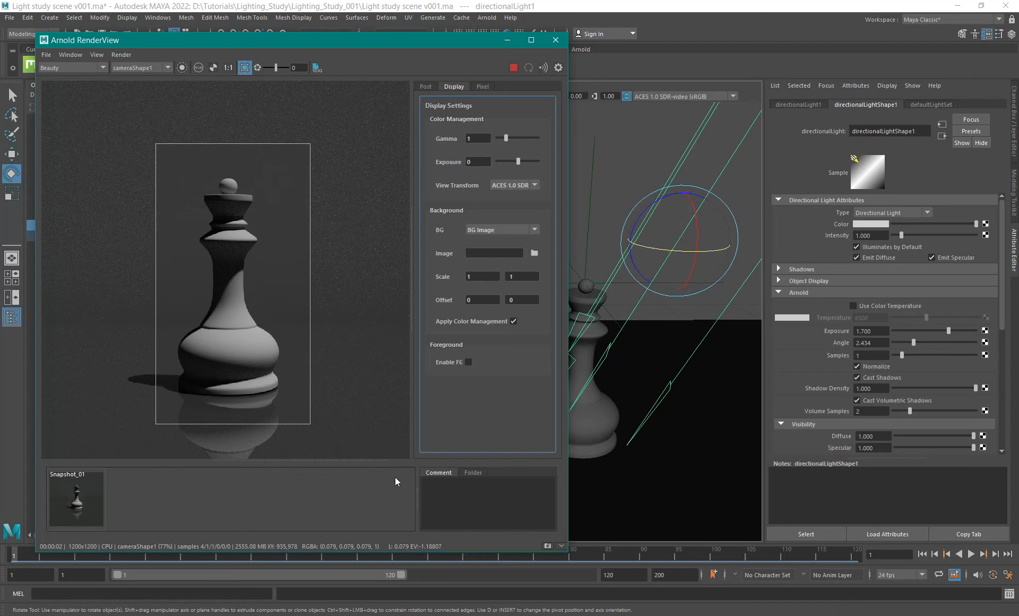
key("alt+Tab")
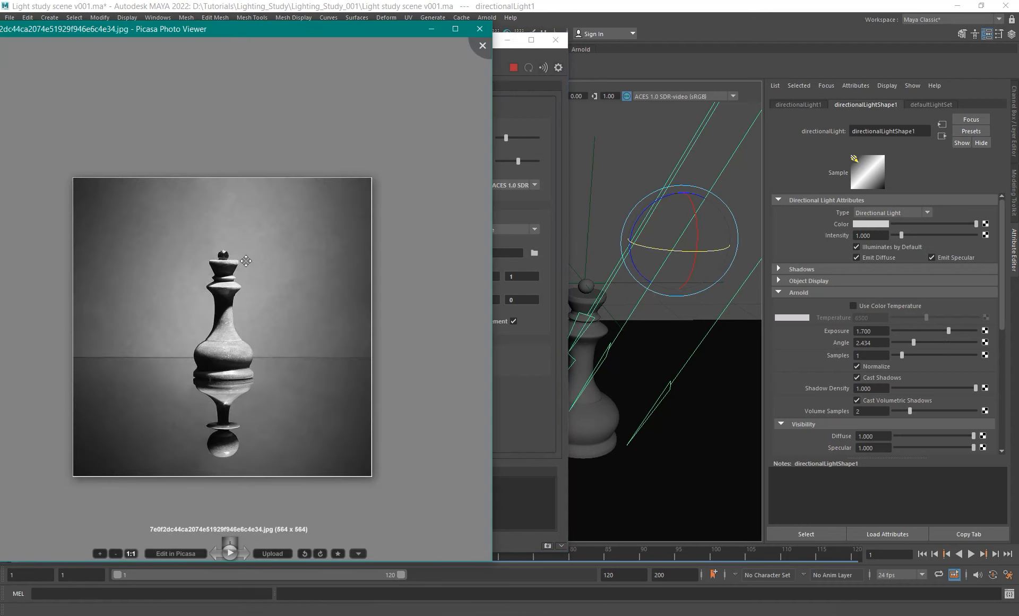
left_click(432, 28)
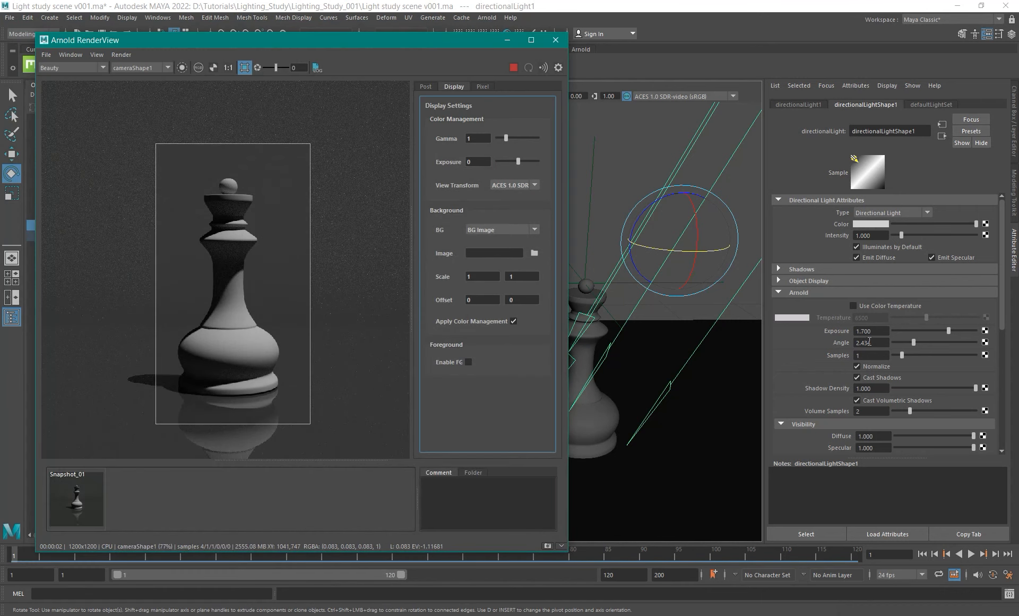
Set the directional light's Arnold exposure to 3.
left_click(871, 342)
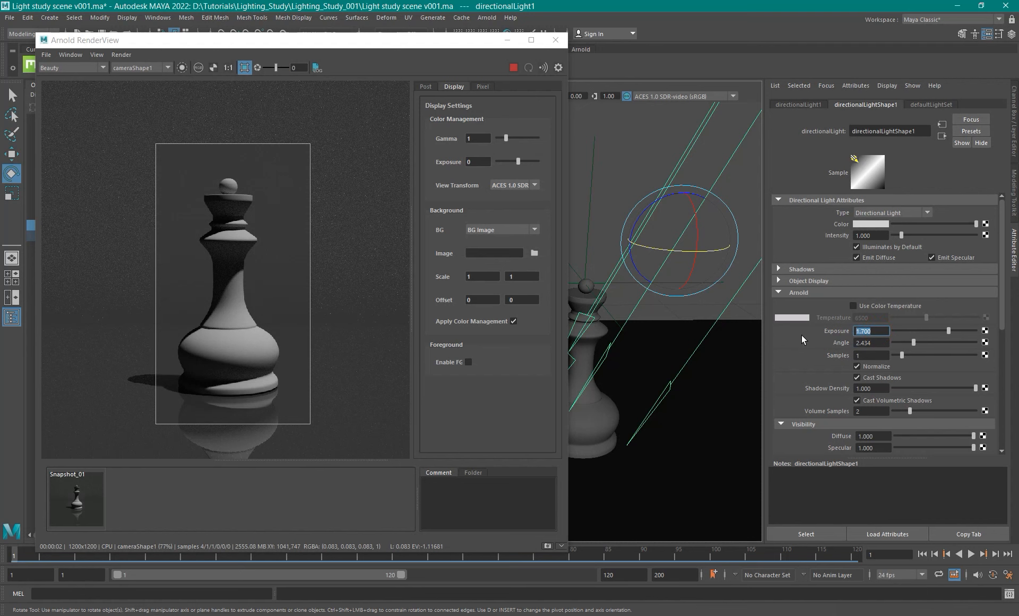
type("3")
key("Return")
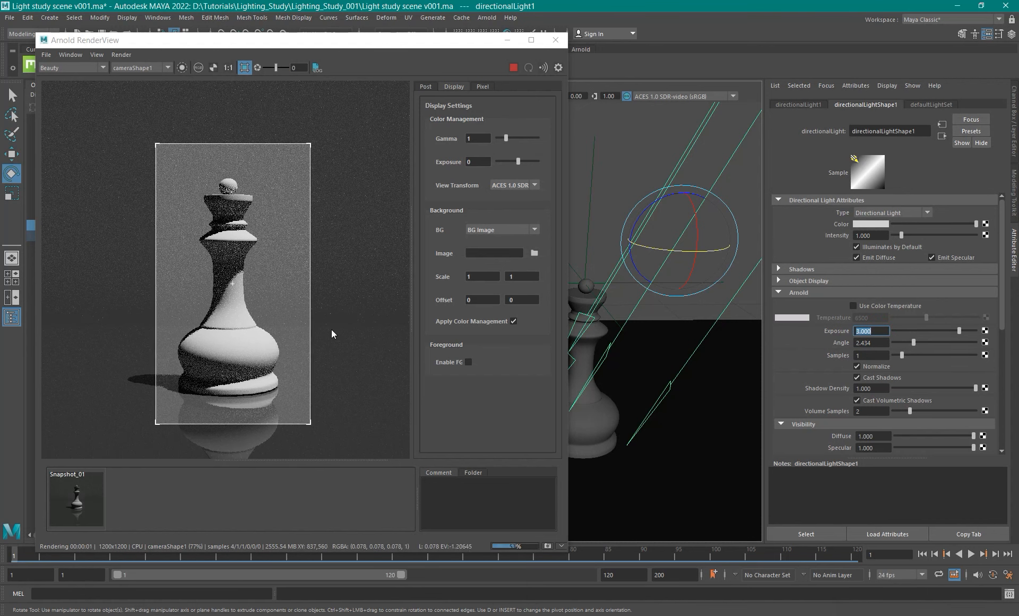
Compare the brightness of the whole rendered piece with the foreground reference photo by repeatedly switching the photo on and off.
left_click(468, 361)
left_click(469, 362)
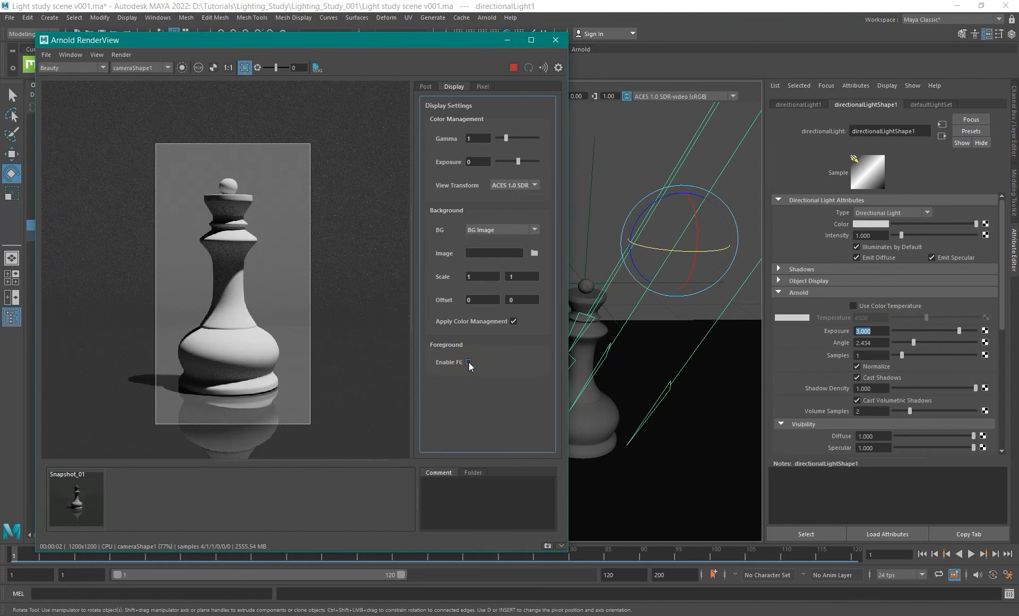
left_click(469, 362)
left_click(469, 362)
left_click(468, 362)
left_click(469, 362)
left_click(469, 362)
left_click(468, 362)
left_click(469, 362)
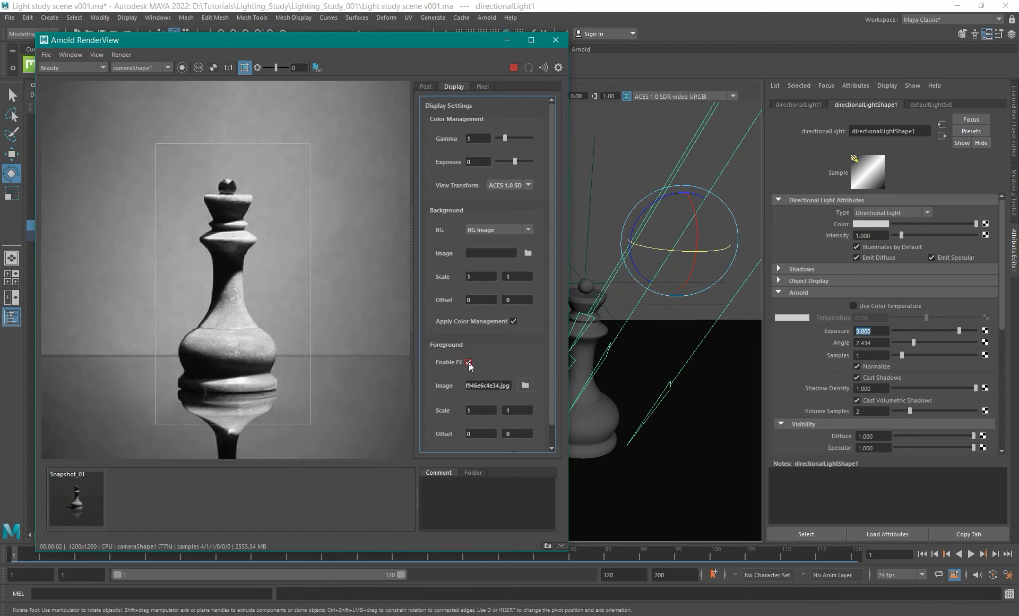
left_click(469, 362)
left_click(468, 362)
left_click(469, 362)
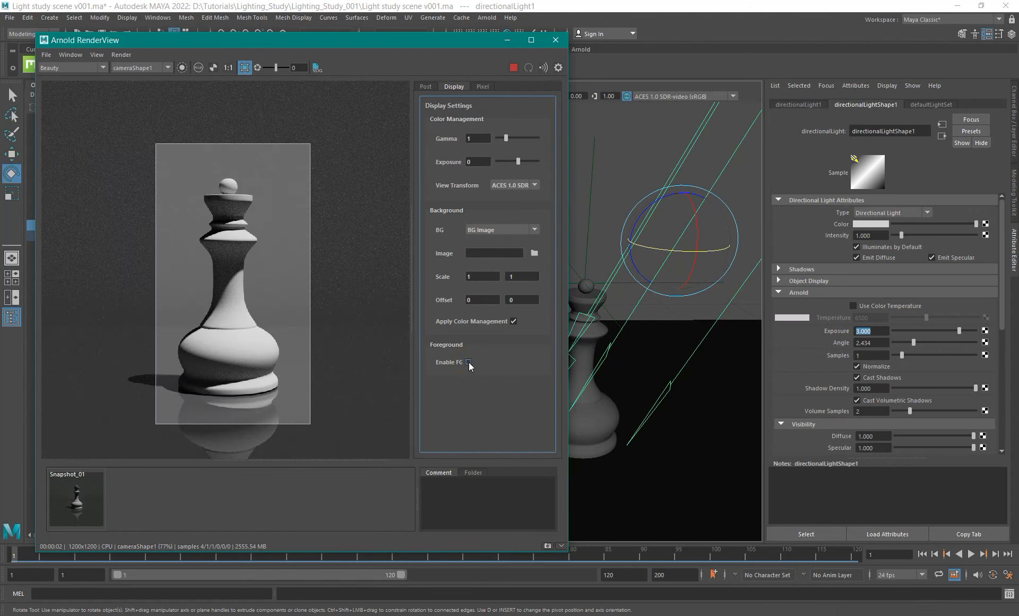
left_click(468, 362)
left_click(468, 362)
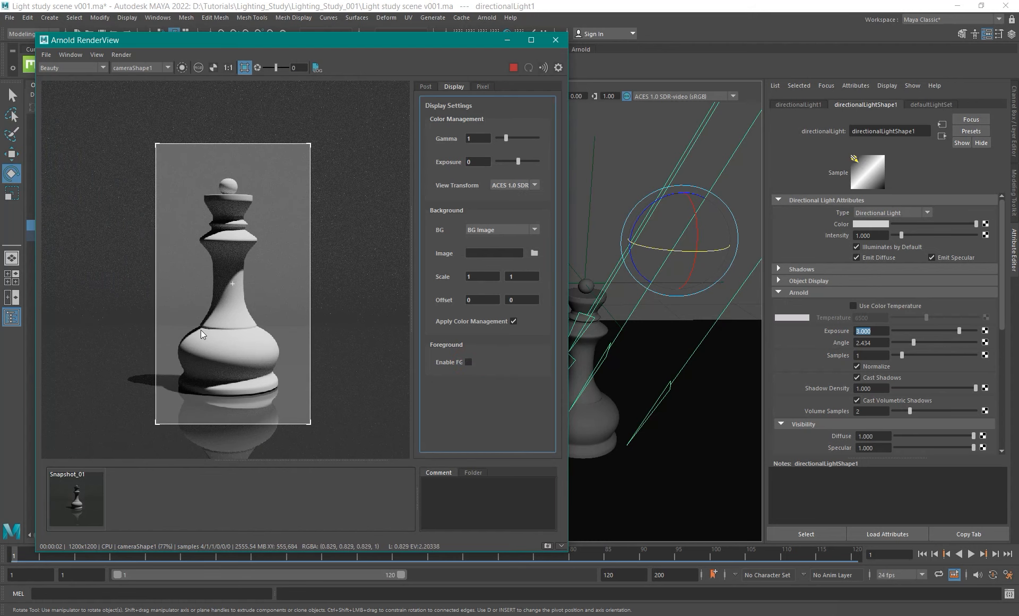
Examine the piece's shading and floor contact at closer range, comparing the render with the foreground reference photo.
scroll(224, 243, "up", 2)
scroll(204, 260, "down", 1)
middle_click_drag(173, 292, 200, 233, "alt")
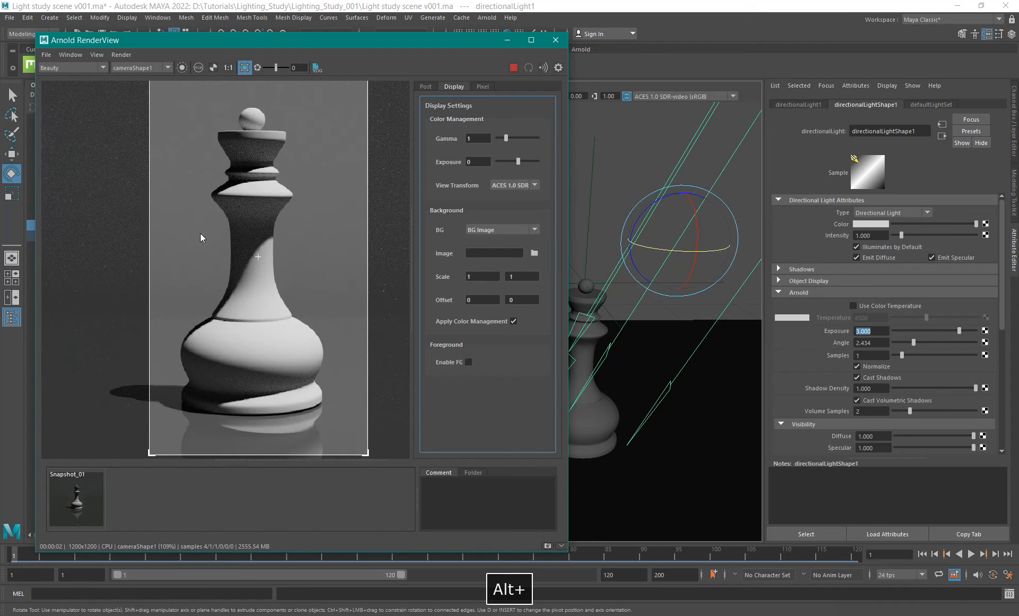
left_click(468, 362)
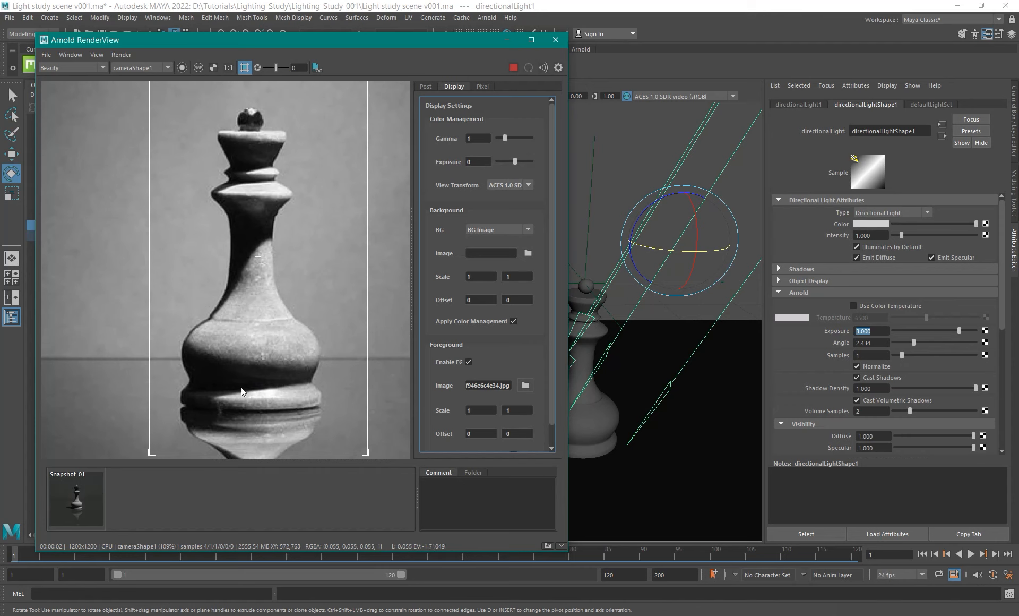
left_click(469, 361)
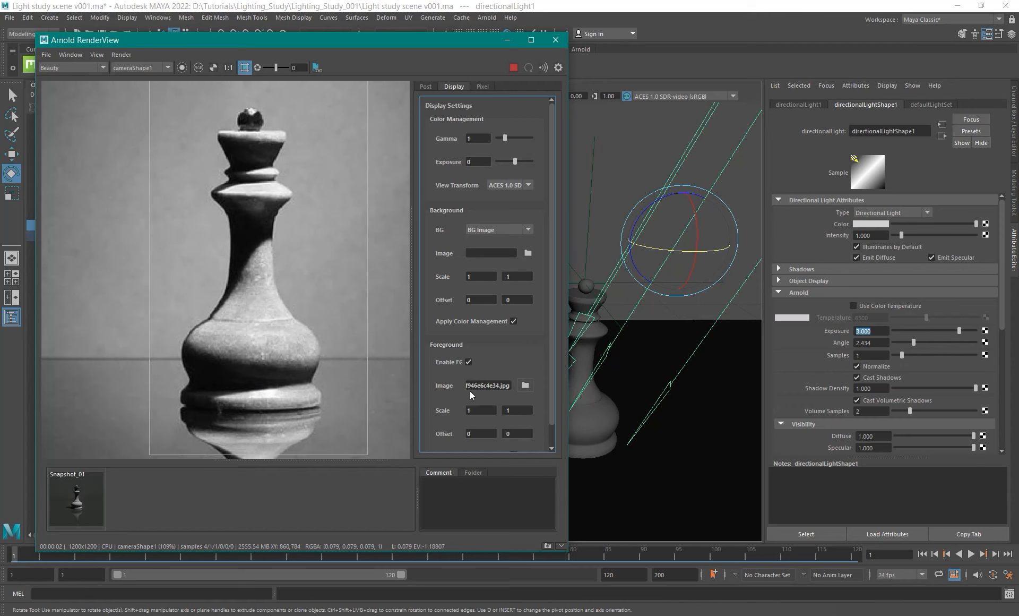
left_click(469, 361)
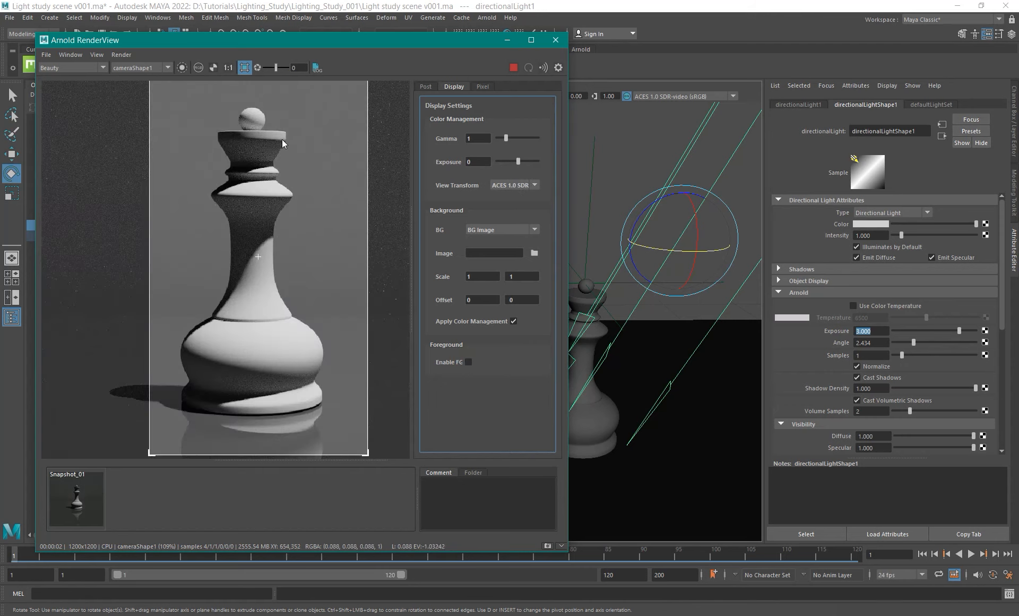
middle_click_drag(231, 237, 223, 280, "alt")
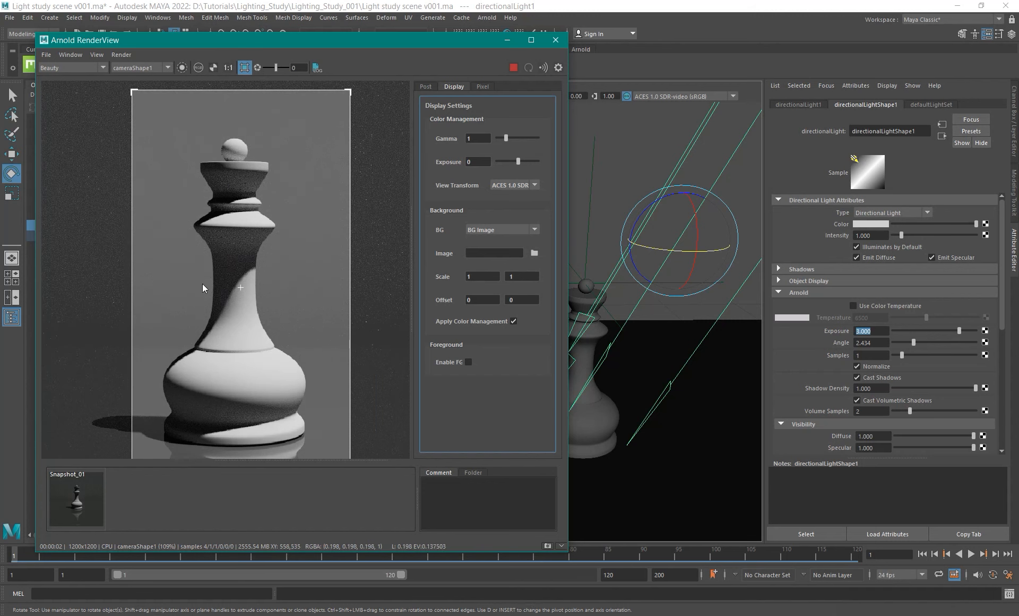
Select the floor plane, enlarge the render region to include more background and floor reflection, and compare it with the reference photo.
left_click(149, 358)
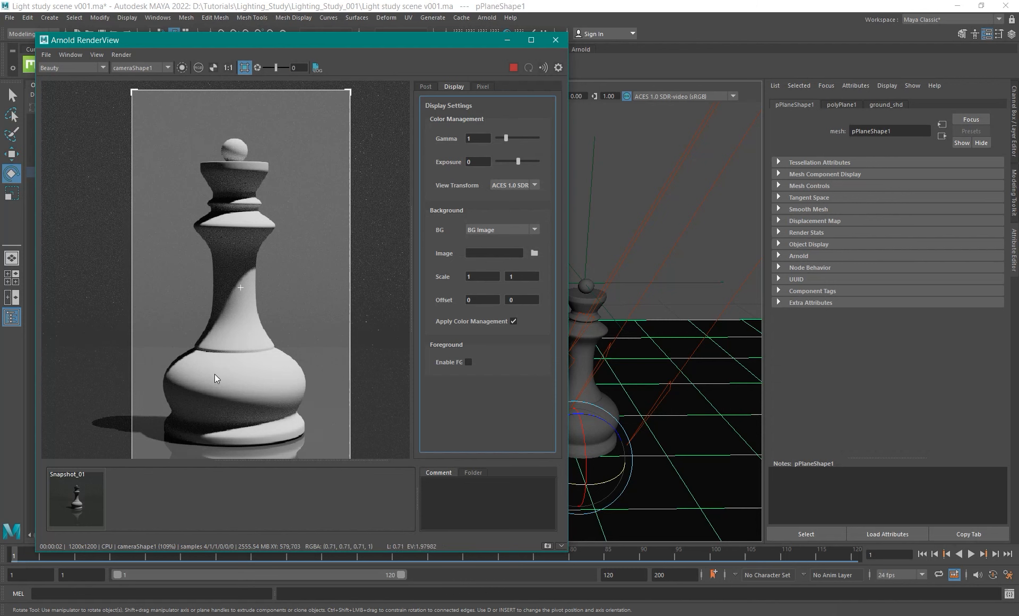
scroll(214, 374, "down", 2)
left_click_drag(122, 154, 364, 483, "shift")
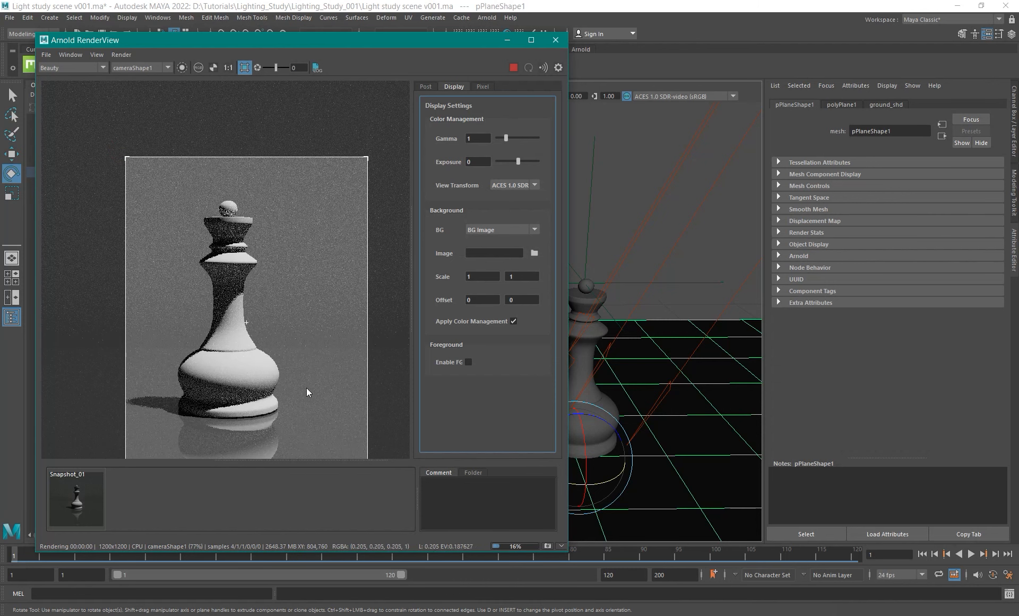
left_click(468, 361)
left_click(469, 362)
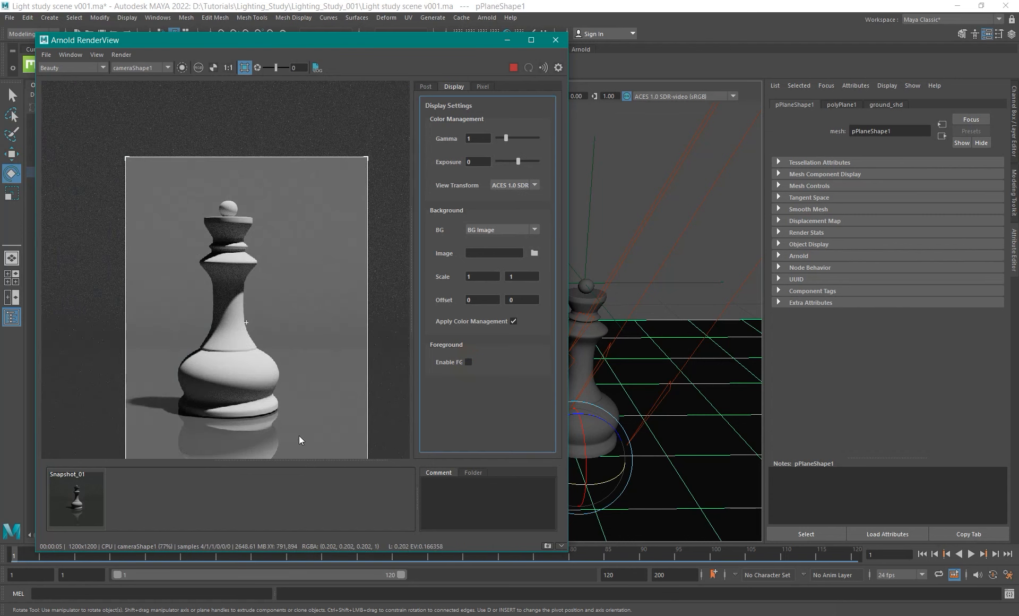
Darken the base color of the floor's ground_shd material to black and inspect the floor in the render.
left_click(887, 104)
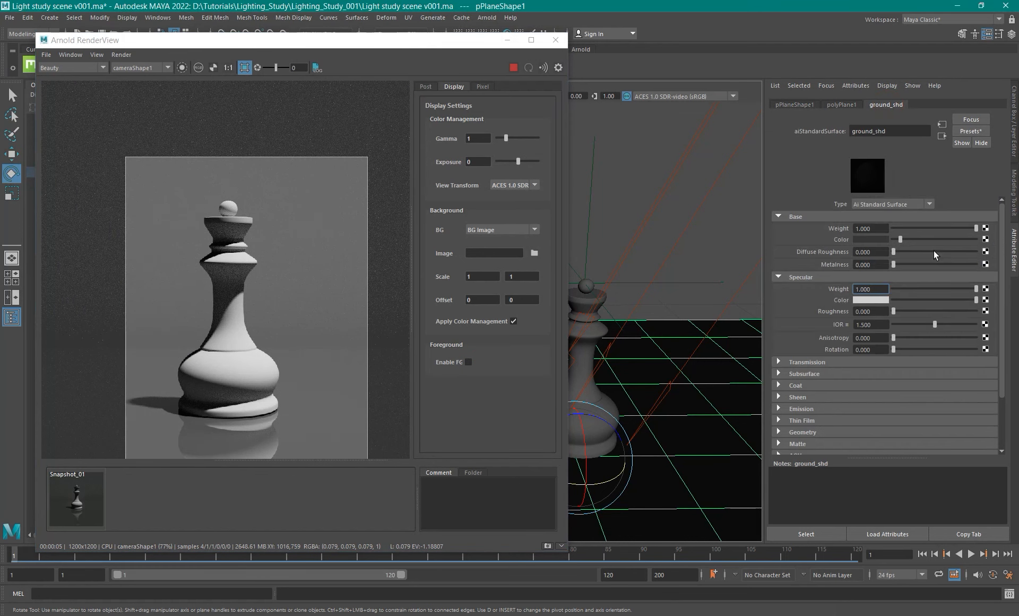
left_click_drag(901, 239, 894, 243)
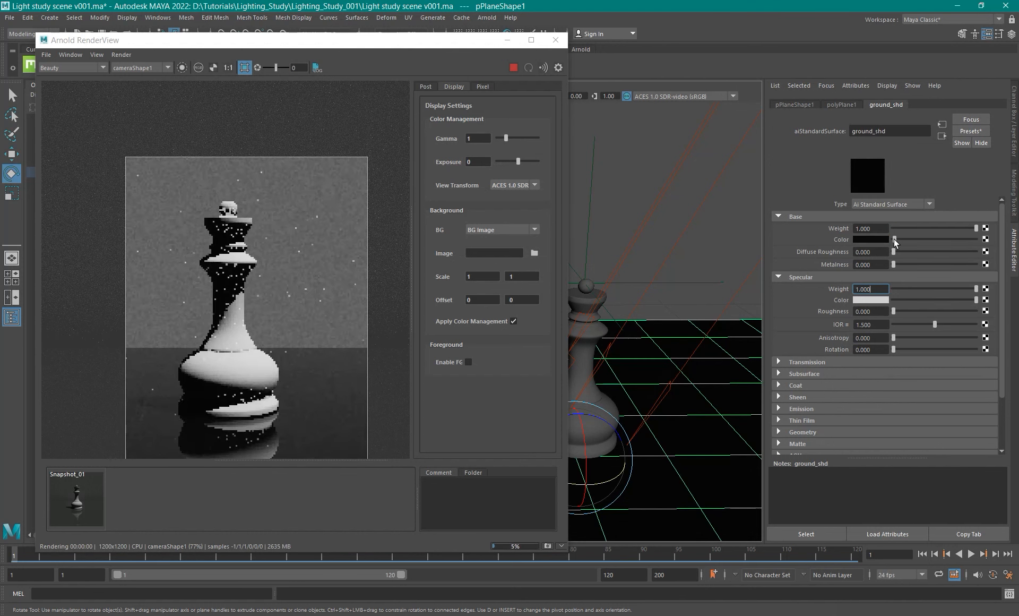
scroll(227, 396, "up", 2)
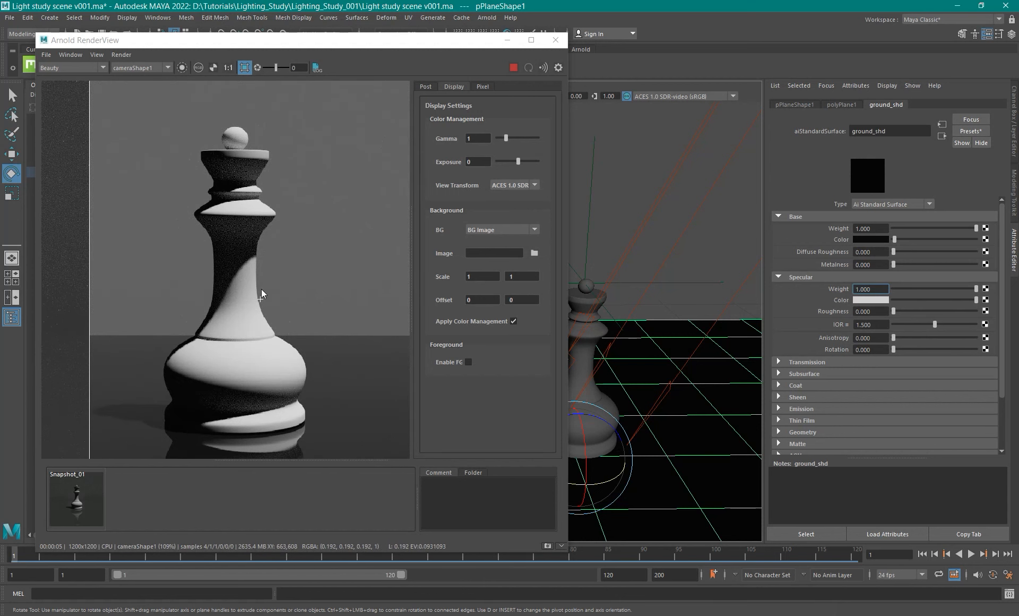
Select the directional light and examine its diffuse and specular visibility settings against the render.
scroll(314, 308, "down", 2)
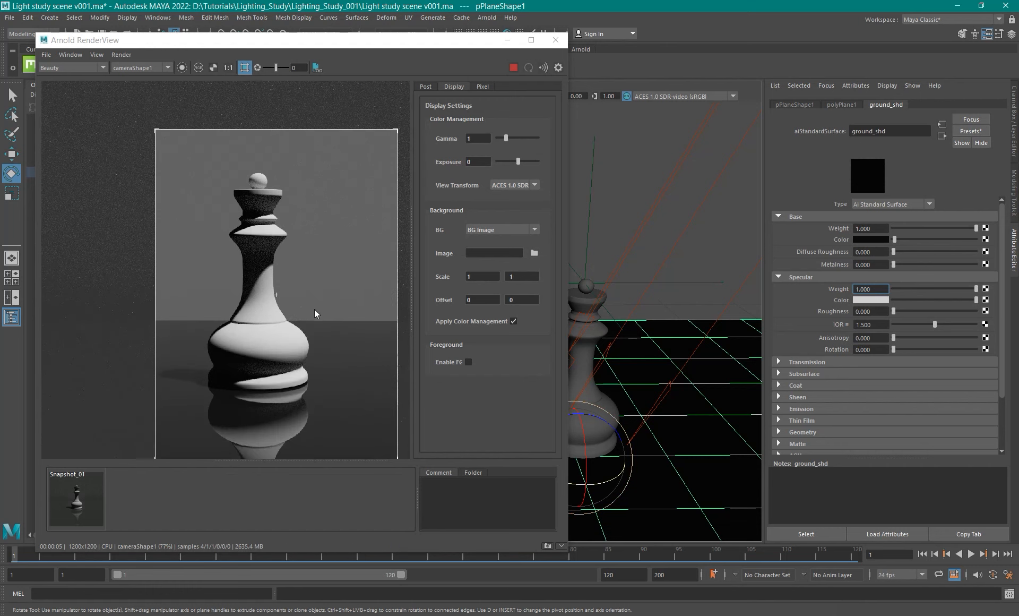
middle_click_drag(313, 266, 288, 182, "alt")
middle_click_drag(318, 258, 312, 285, "alt")
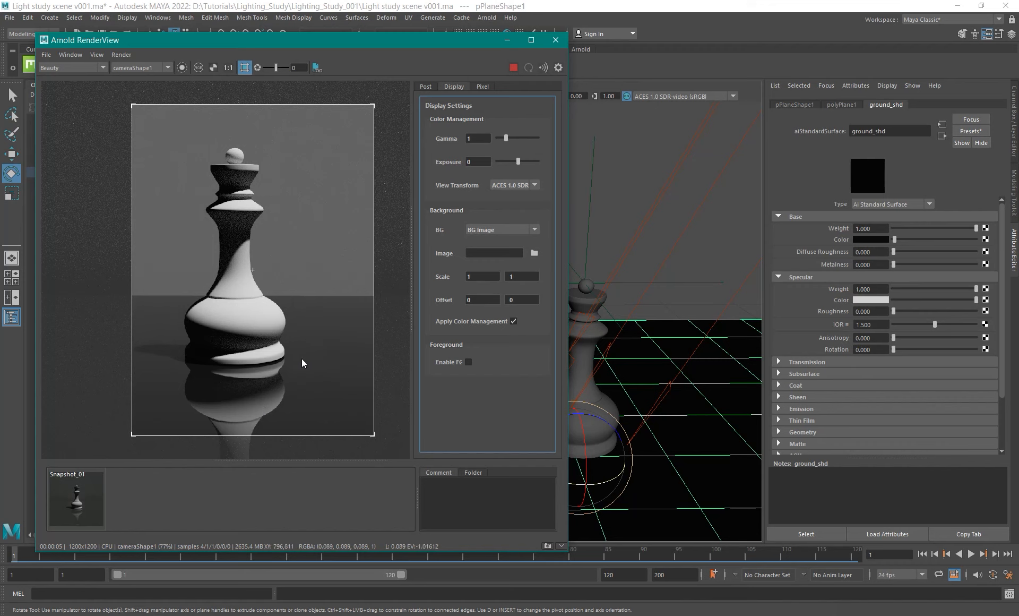
left_click(648, 244)
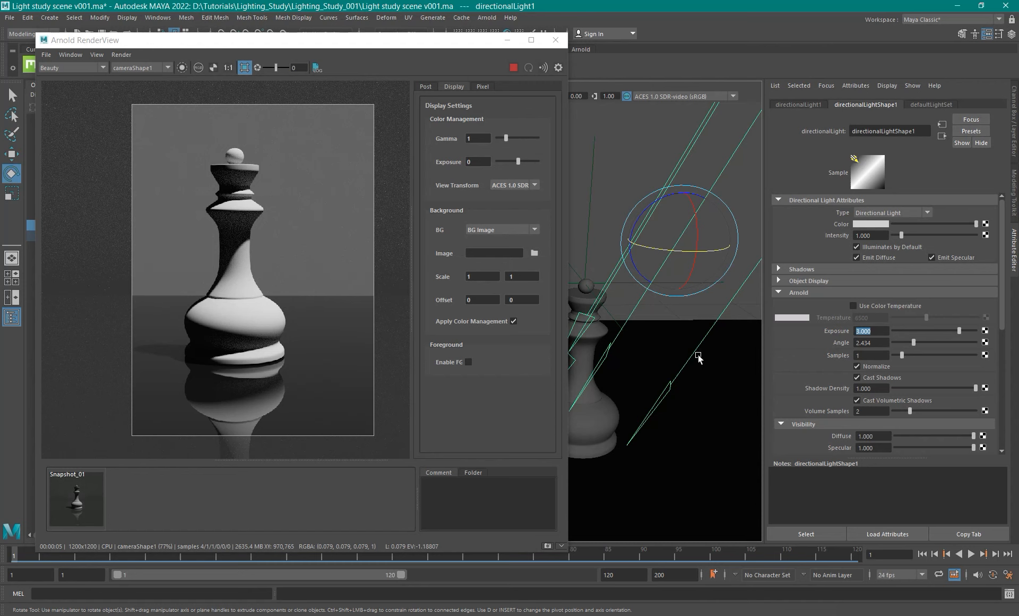
scroll(876, 341, "down", 3)
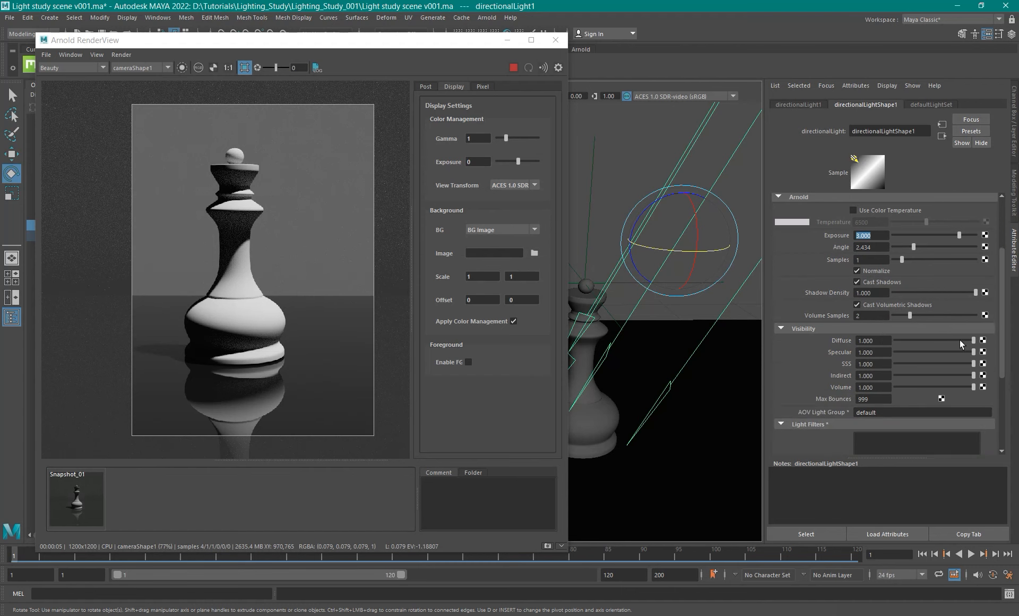
mouse_move(974, 340)
left_mouse_down()
mouse_move(822, 330)
mouse_move(977, 341)
left_mouse_up()
mouse_move(973, 351)
left_mouse_down()
mouse_move(846, 348)
mouse_move(959, 364)
mouse_move(977, 353)
left_mouse_up()
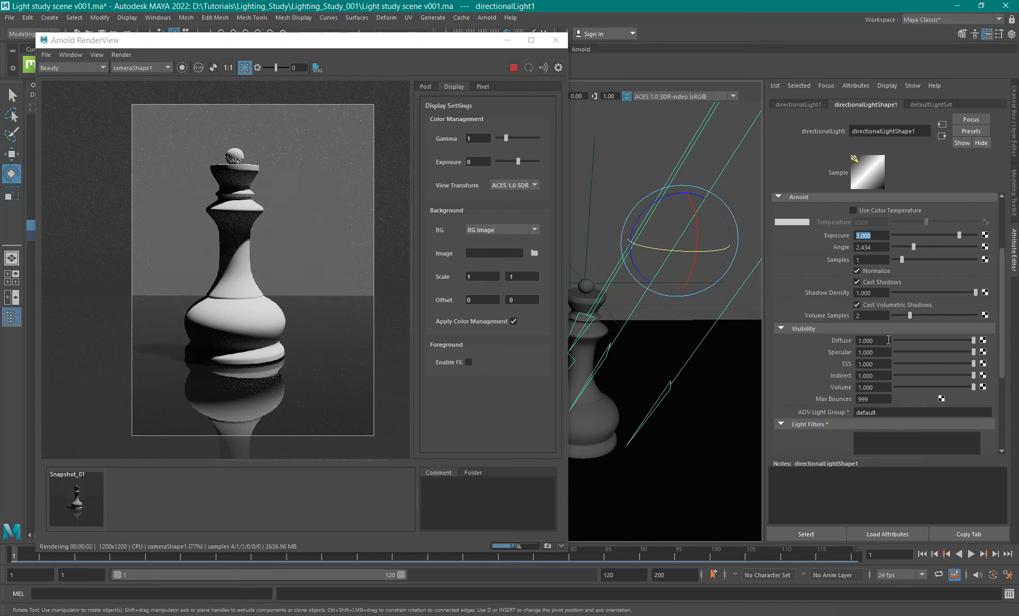
left_click(820, 341)
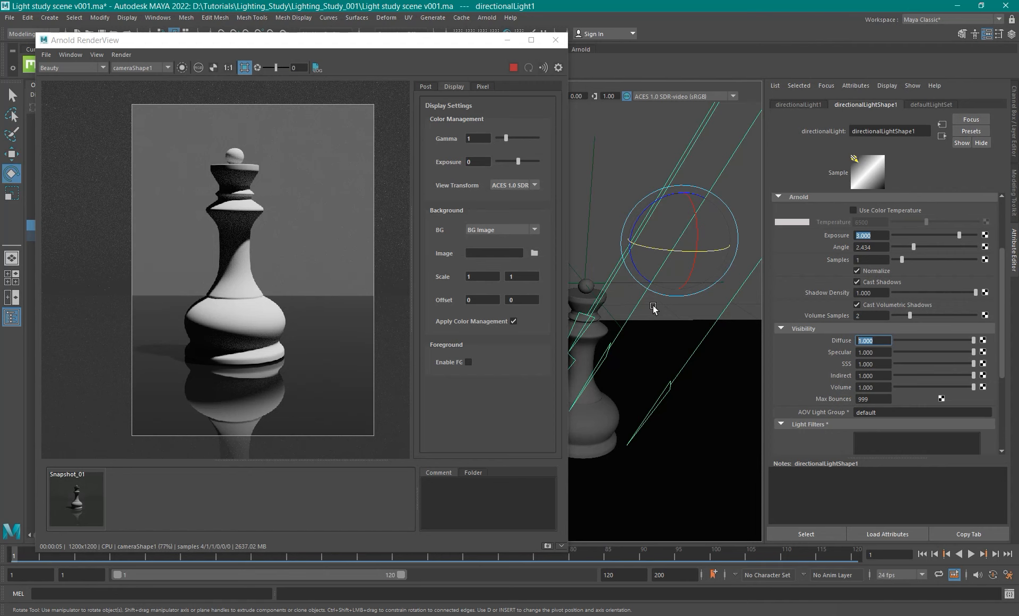
Display the diffuse_direct AOV and inspect the noise along the shadow edge on the piece's body.
left_click(159, 235)
scroll(215, 231, "up", 4)
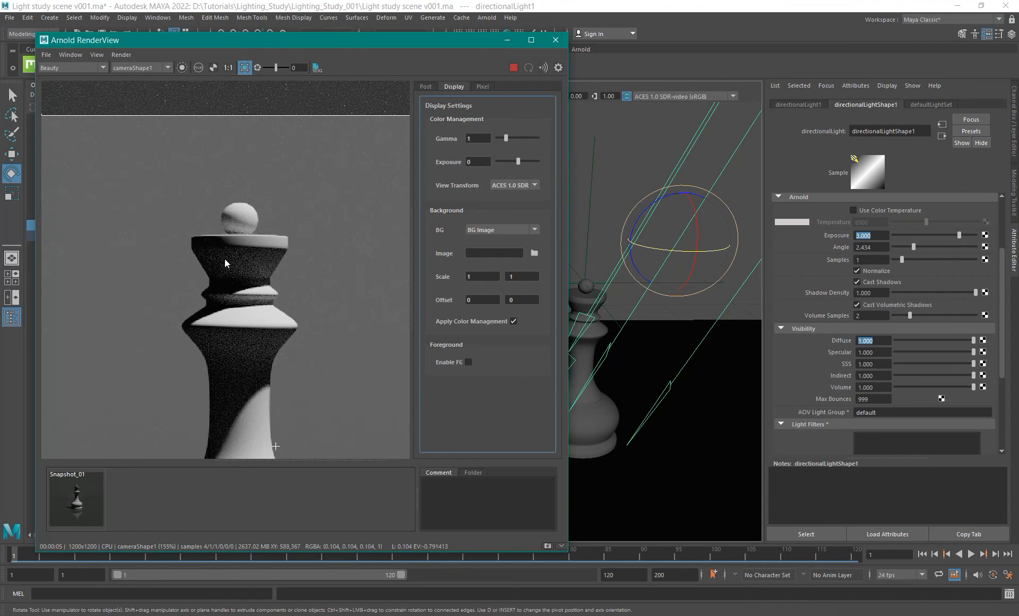
scroll(263, 282, "up", 2)
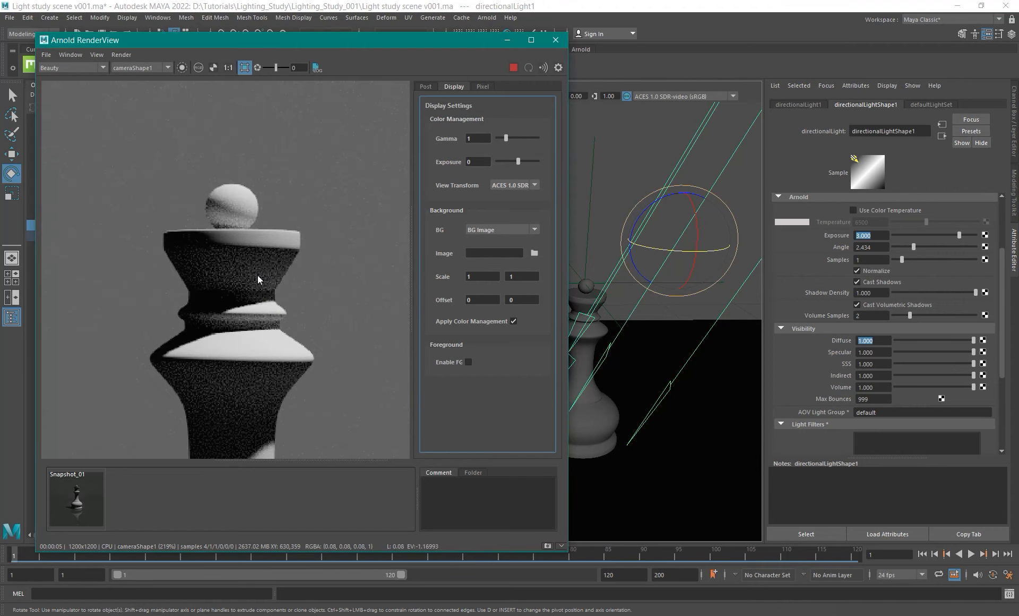
left_click(89, 68)
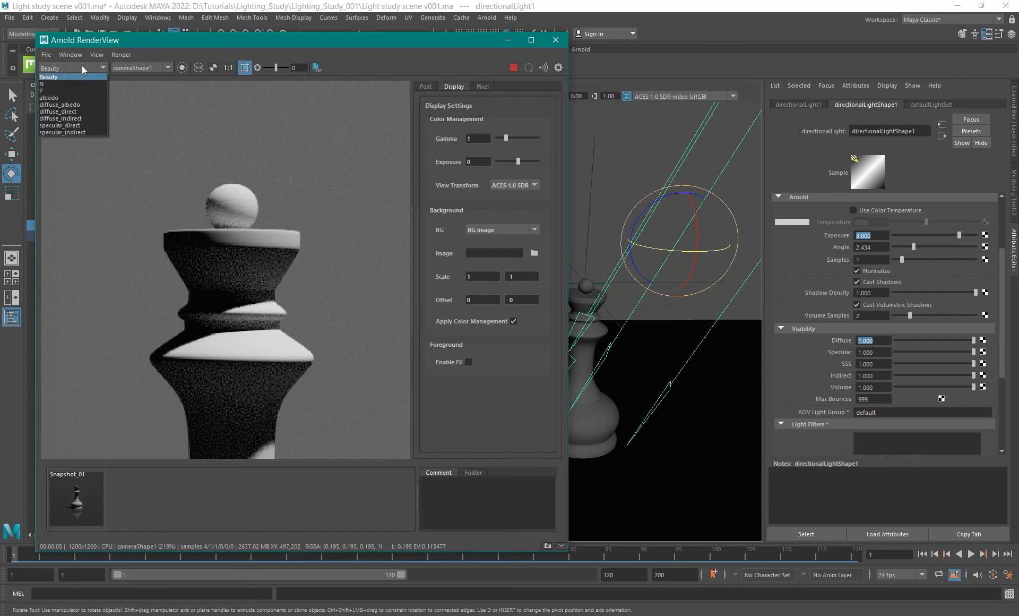
left_click(68, 115)
middle_click_drag(275, 328, 292, 120)
scroll(272, 247, "up", 3)
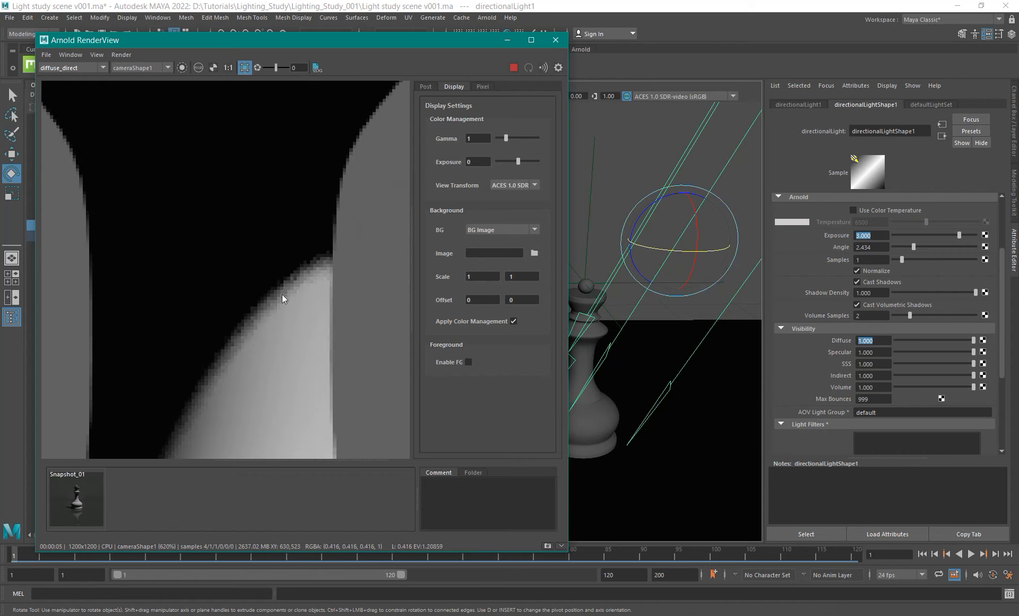
left_click(77, 69)
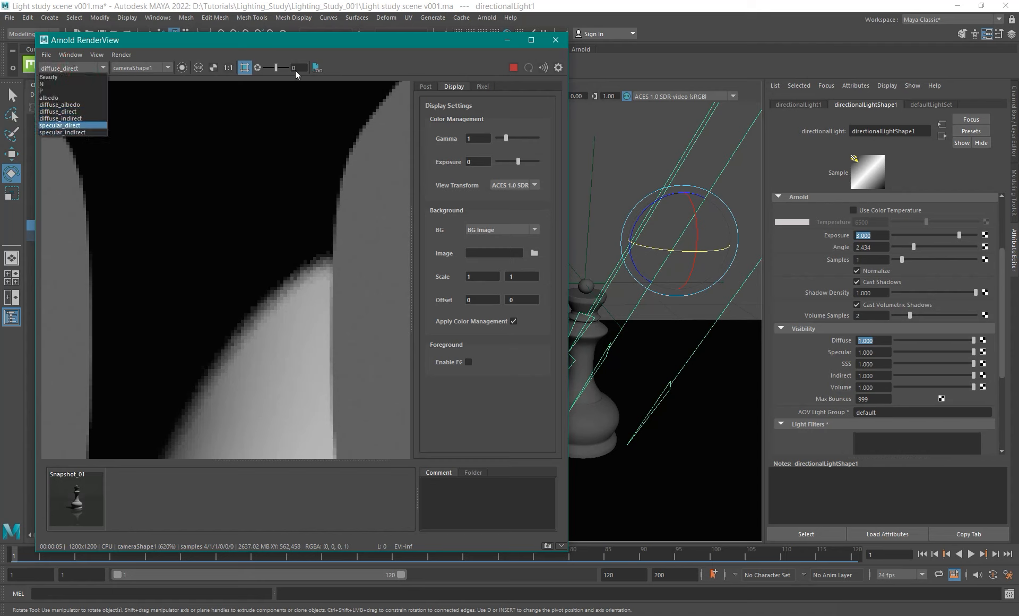
left_click(343, 56)
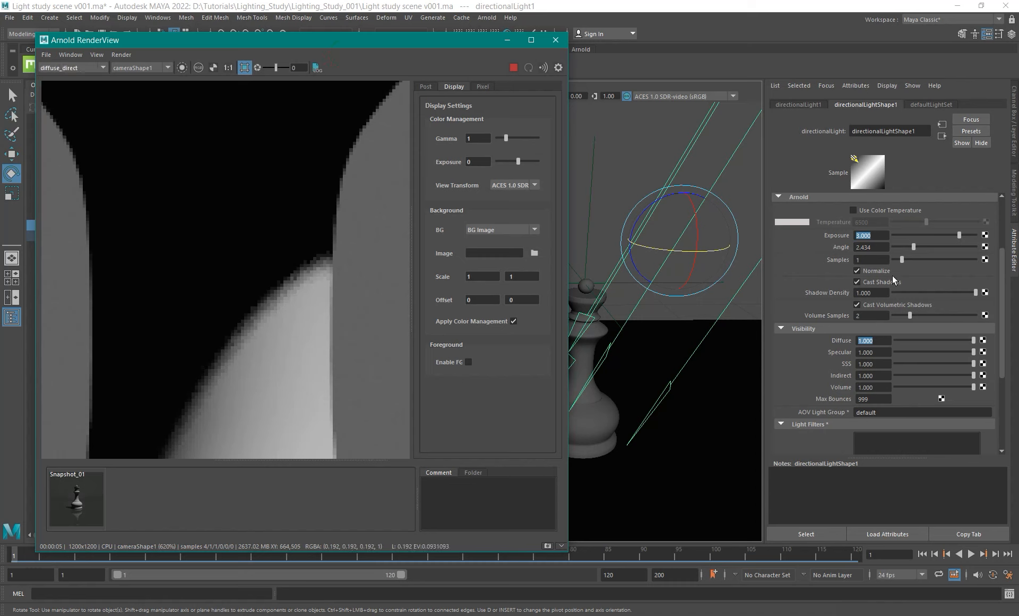
Set the directional light's Arnold samples to 3 and inspect the shadow edge in the direct diffuse render.
left_click(876, 261)
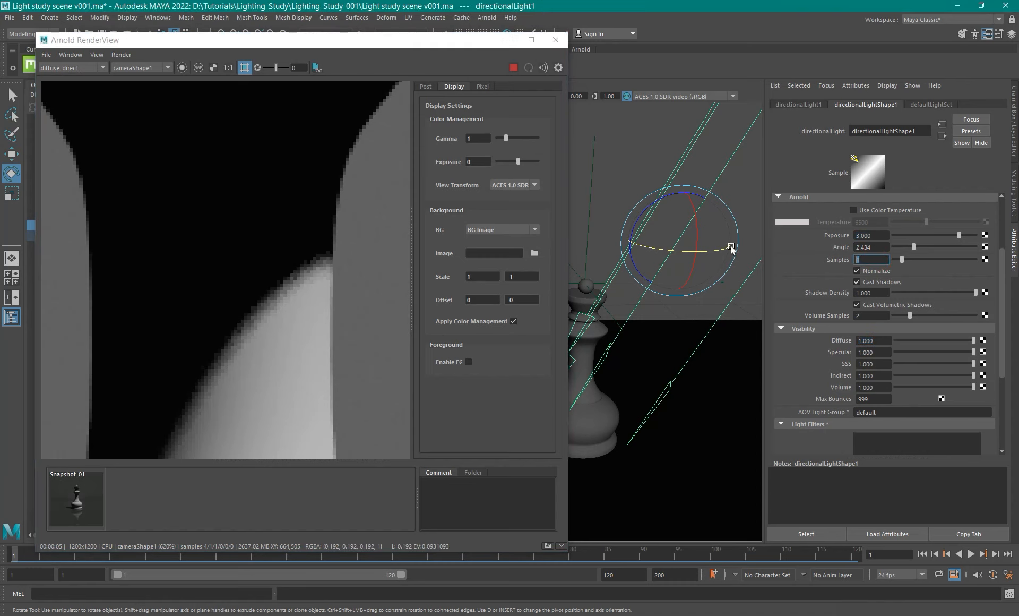
type("3")
key("Return")
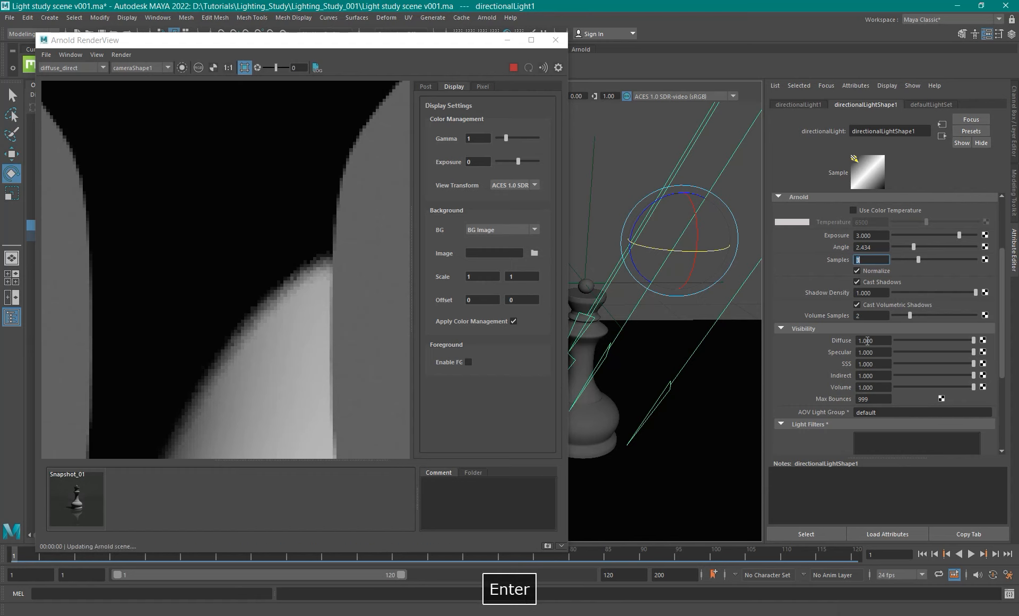
scroll(237, 340, "down", 2)
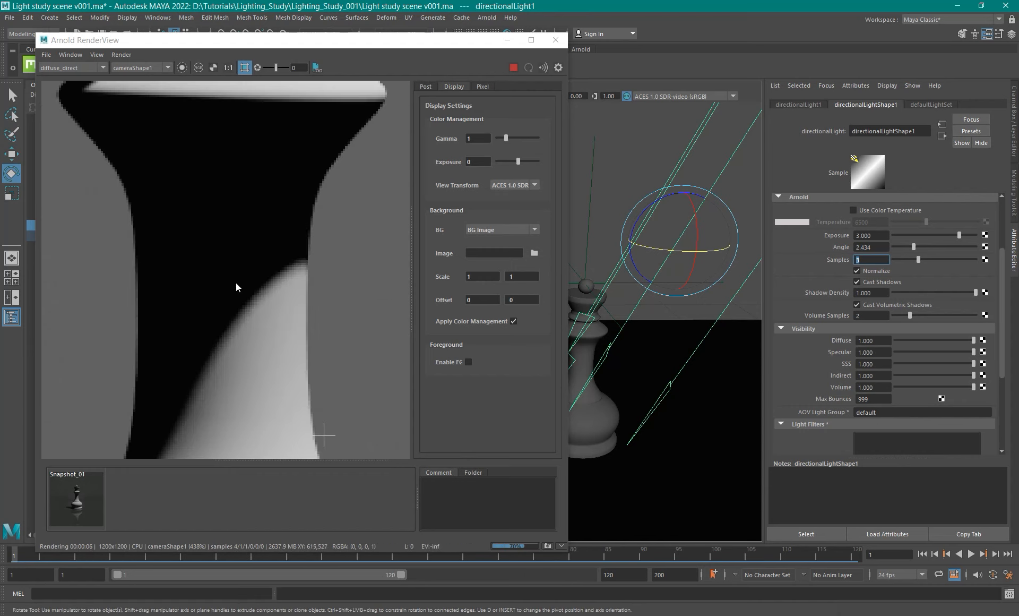
scroll(233, 319, "down", 1)
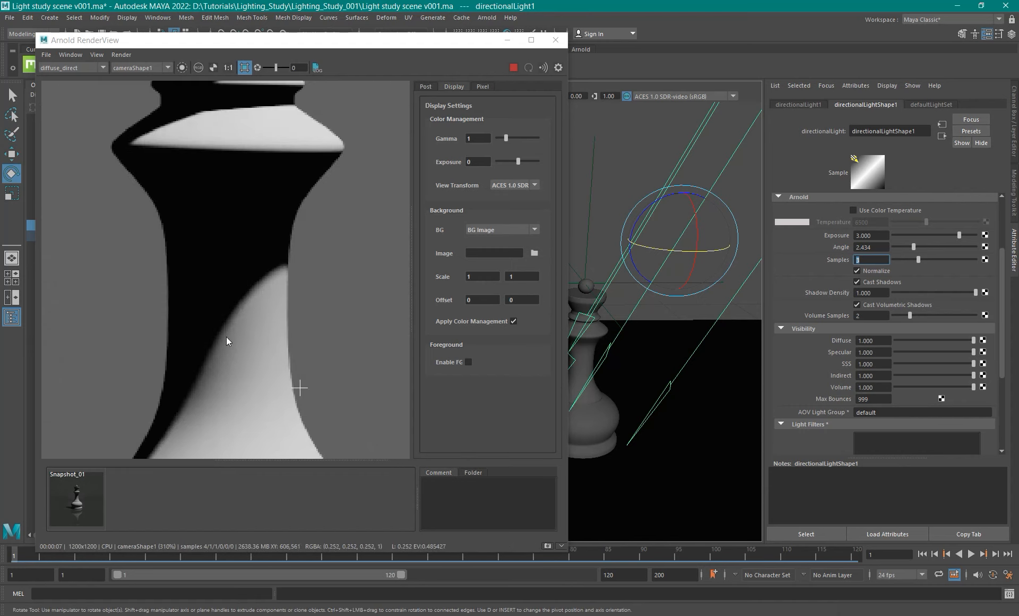
scroll(265, 313, "up", 3)
scroll(308, 268, "down", 5)
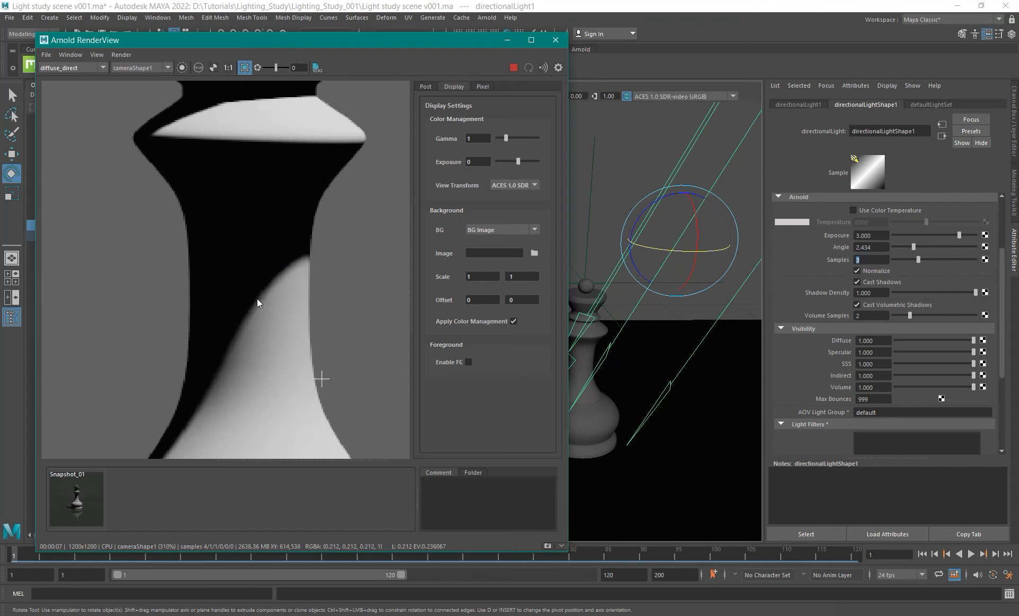
Inspect the noise of the piece in the diffuse_indirect AOV and the floor reflection in the specular_indirect AOV.
left_click(75, 66)
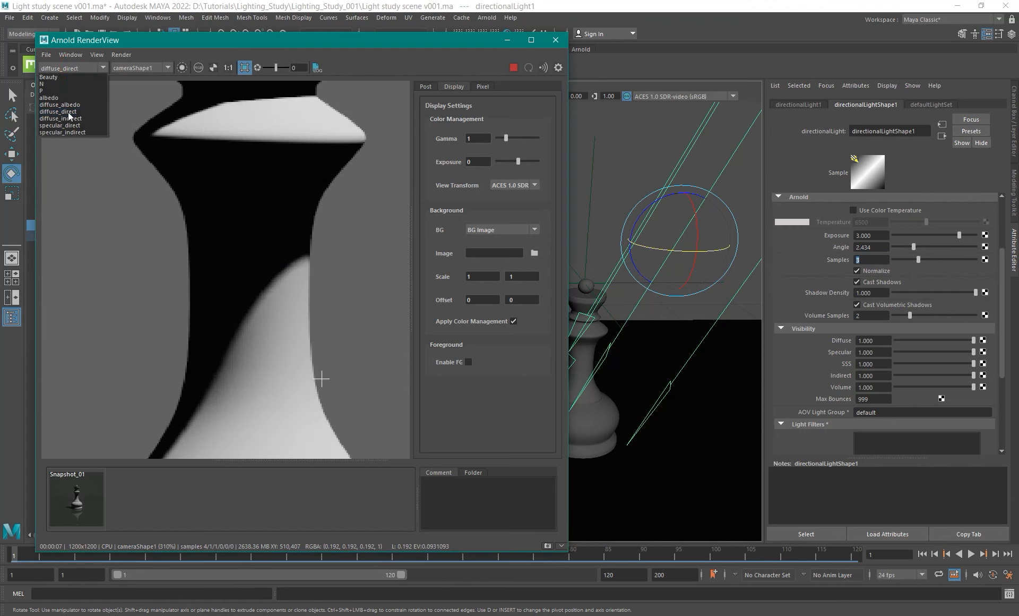
left_click(65, 120)
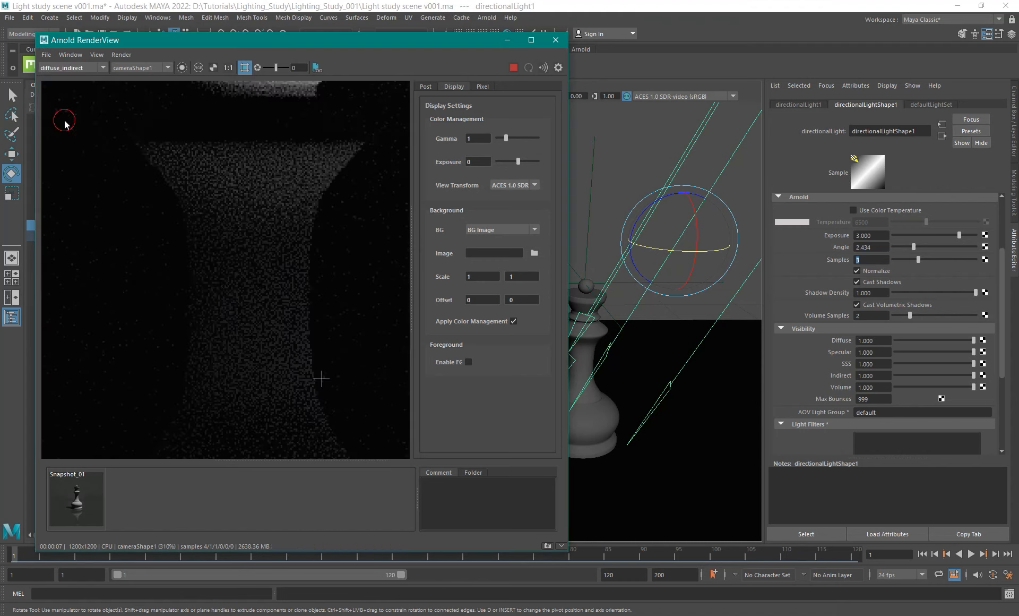
left_click(87, 67)
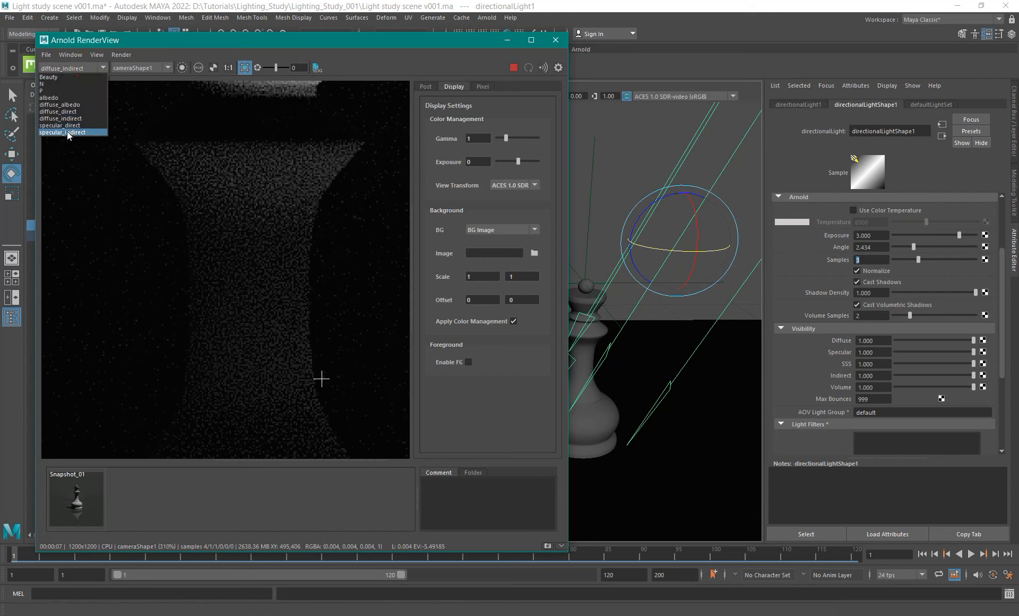
left_click(67, 131)
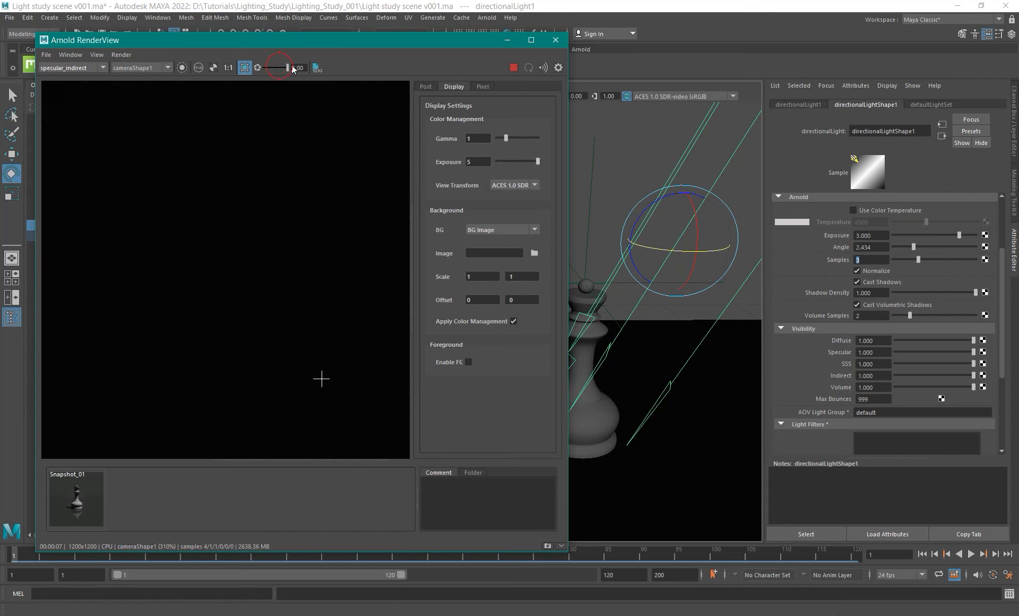
left_click_drag(276, 69, 271, 67)
left_click(257, 68)
scroll(282, 264, "down", 5)
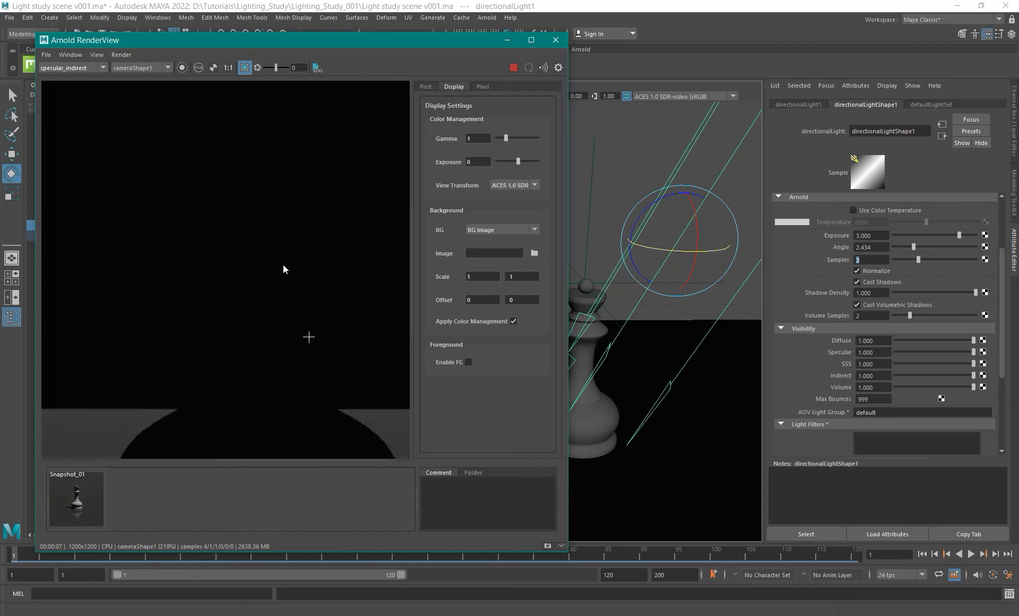
scroll(273, 410, "up", 3)
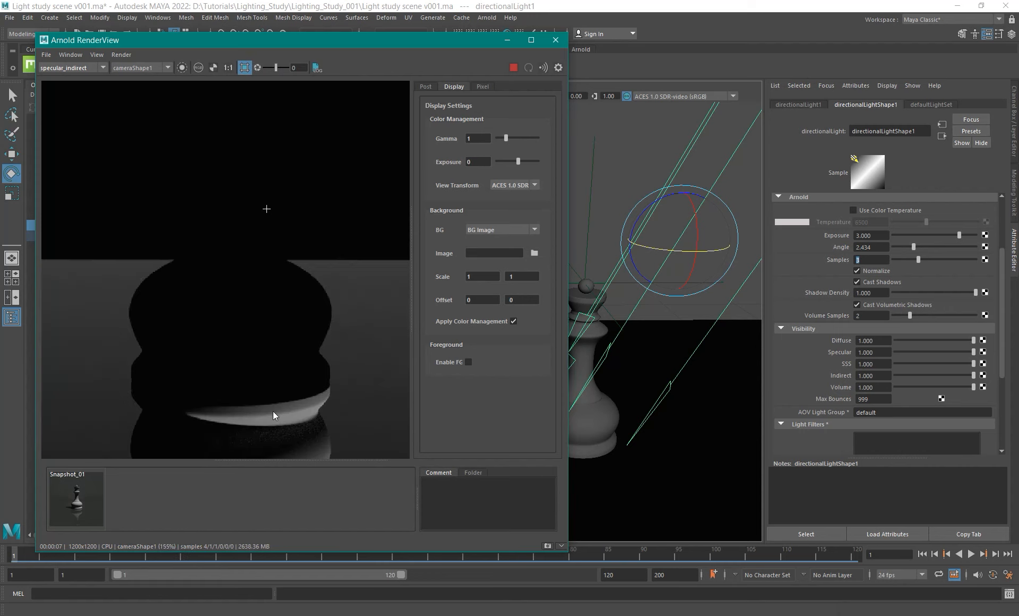
Select the chess piece and check the specular weight of its chess_comp_shd material.
left_click(227, 249)
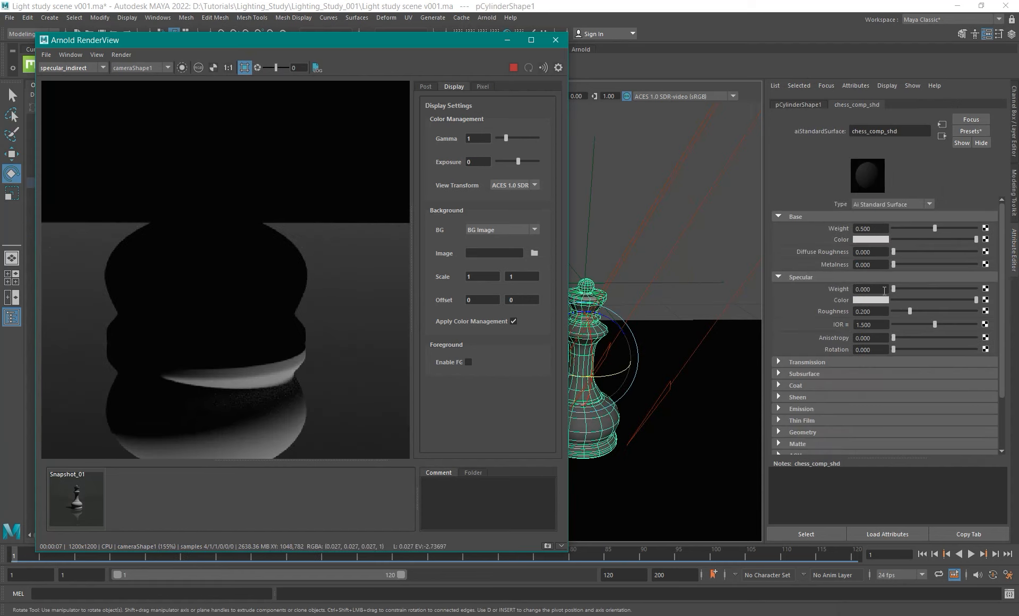
left_click(874, 288)
key("Return")
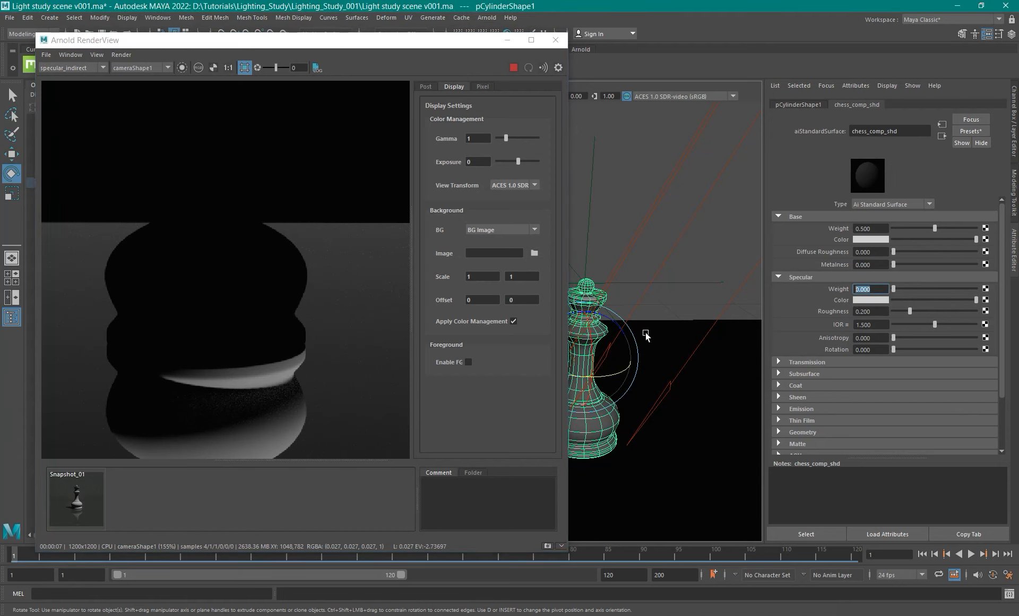
Display the diffuse_indirect AOV and set the Diffuse samples to 2 in the Arnold render settings.
left_click(69, 67)
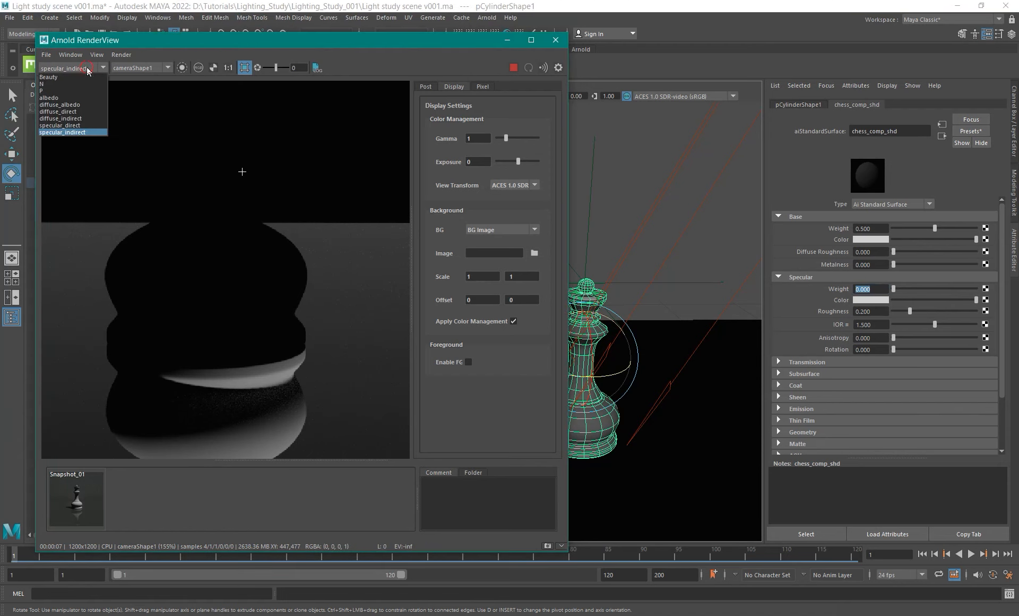
left_click(72, 120)
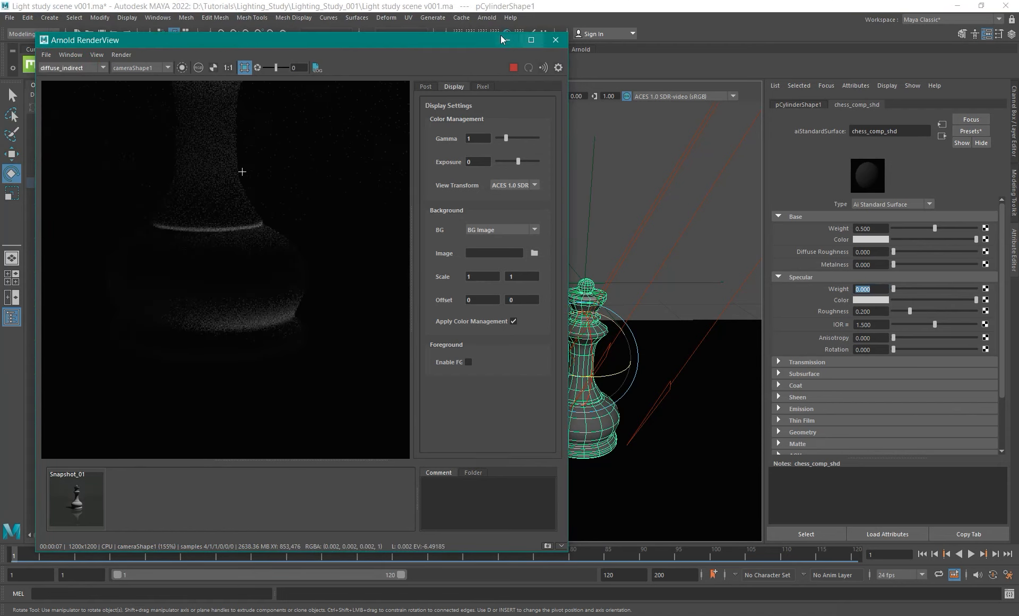
left_click_drag(467, 39, 467, 73)
left_click(494, 33)
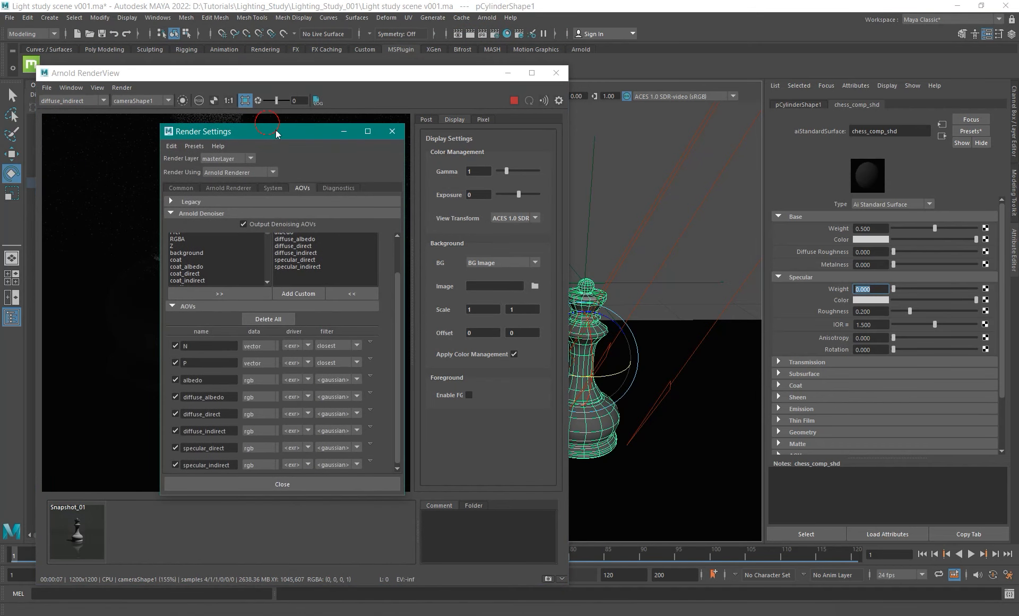
left_click_drag(276, 129, 757, 132)
left_click(710, 187)
left_click(743, 257)
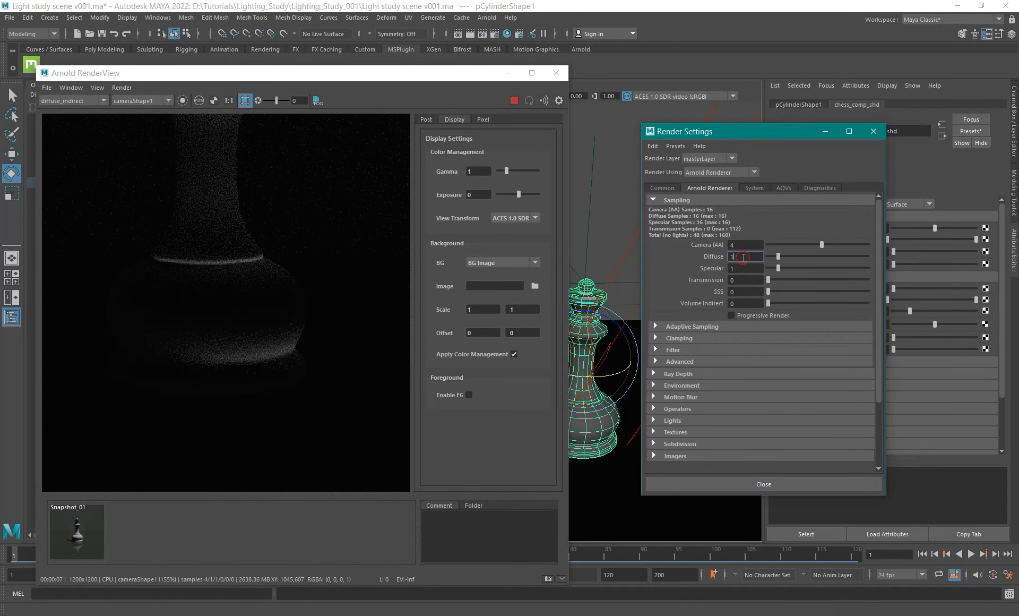
type("2")
key("Return")
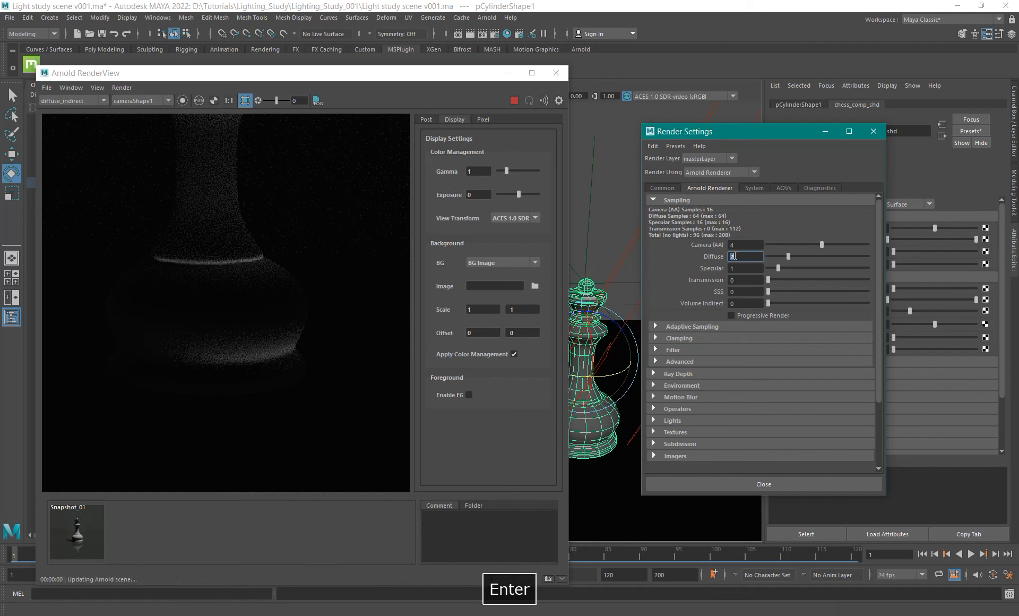
Restrict the render region to a small area of the piece's crown and store a snapshot of it.
middle_click_drag(209, 170, 210, 380, "alt")
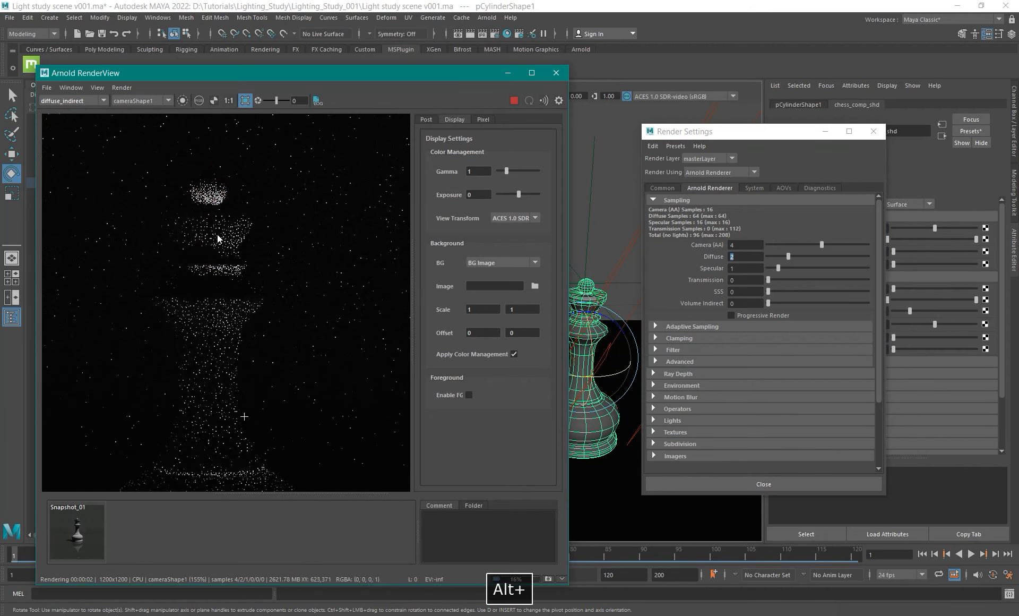
left_click_drag(193, 177, 244, 226, "shift")
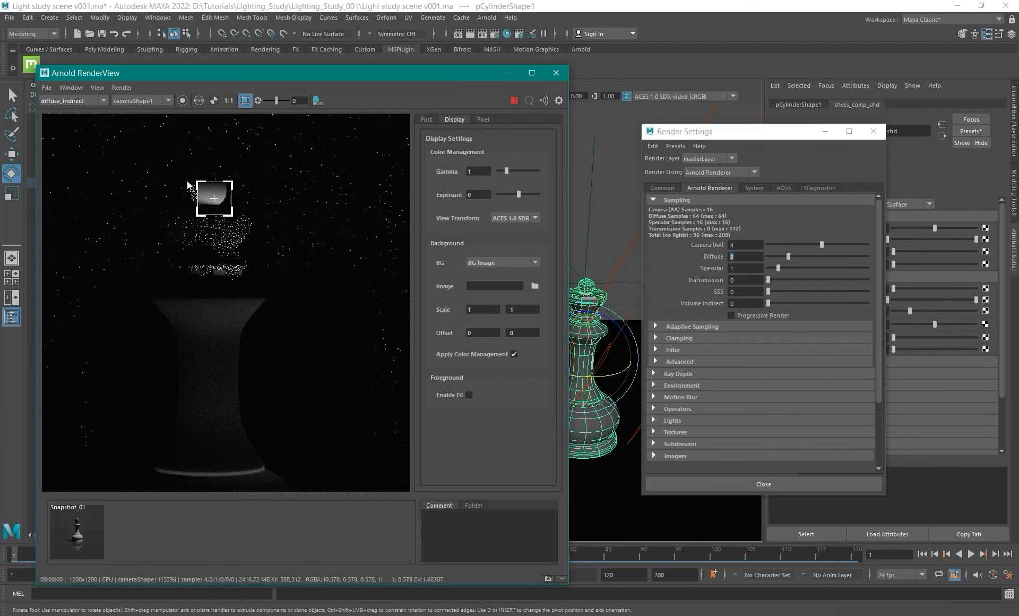
left_click_drag(169, 201, 250, 258, "shift")
key("f")
left_click(548, 578)
Set the Camera (AA) samples to 5 in the Arnold render settings.
double_click(739, 245)
type("5")
key("Return")
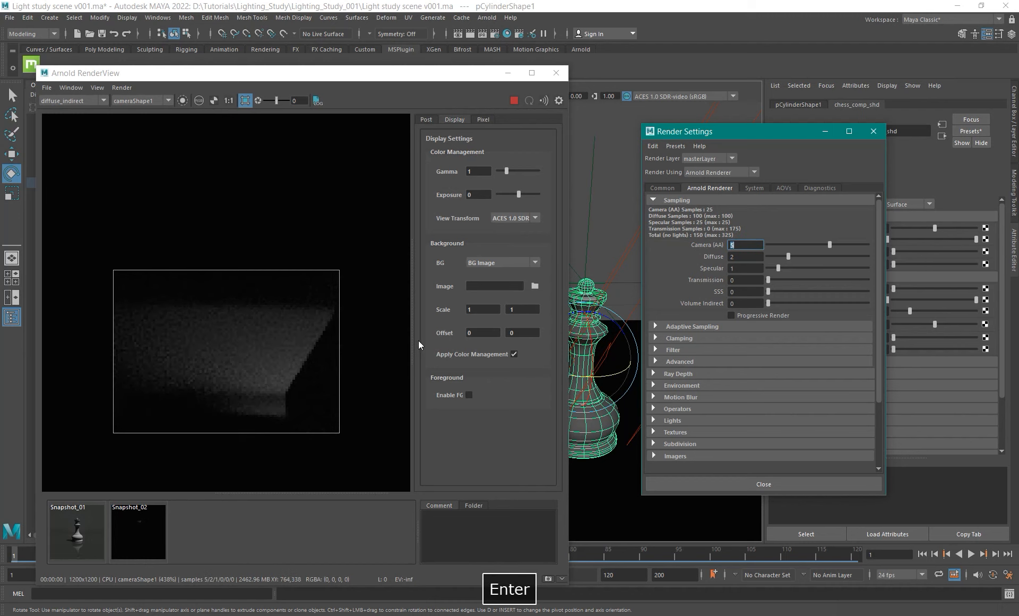
Switch the render back to the Beauty output and clear the render region to render the full frame.
left_click(59, 101)
left_click(67, 110)
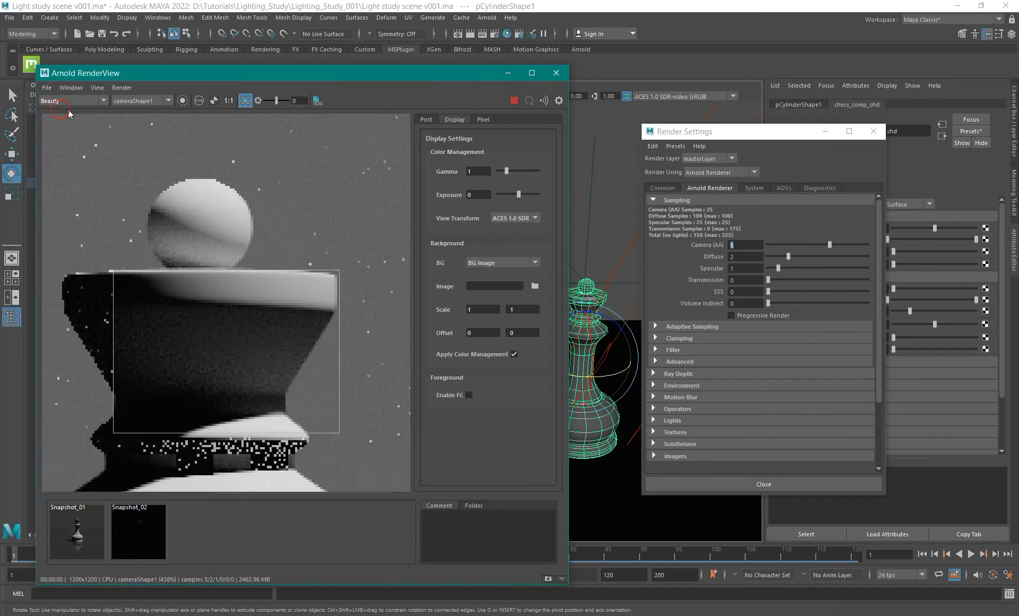
scroll(227, 343, "down", 5)
left_click(294, 355, "shift")
scroll(295, 380, "down", 6)
middle_click_drag(295, 380, 271, 310, "alt")
scroll(292, 321, "up", 4)
scroll(269, 325, "down", 1)
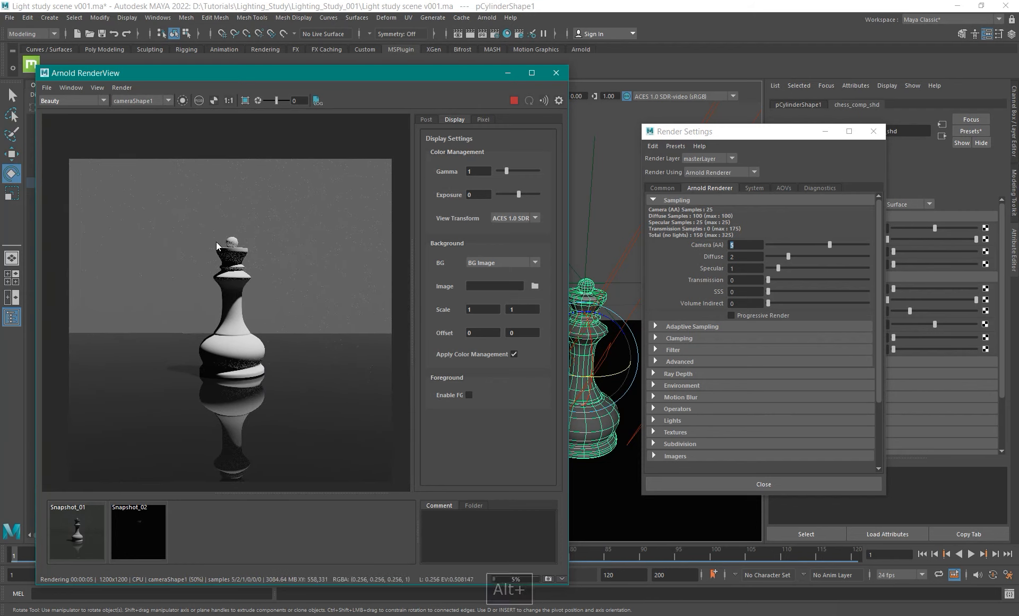
Check the full-frame Beauty render and save the scene.
middle_click_drag(298, 394, 293, 371, "alt")
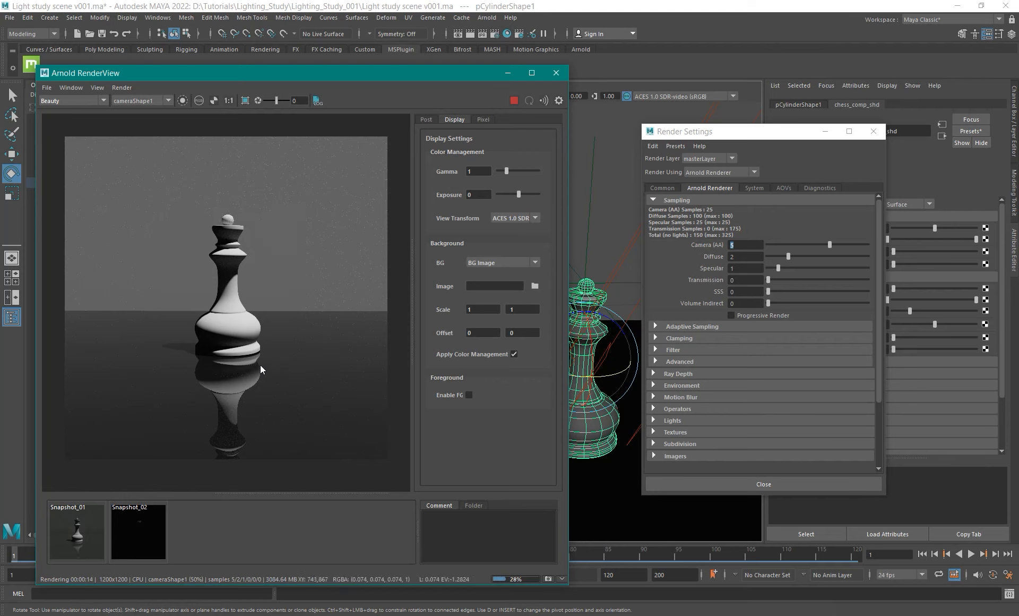
key("ctrl+s")
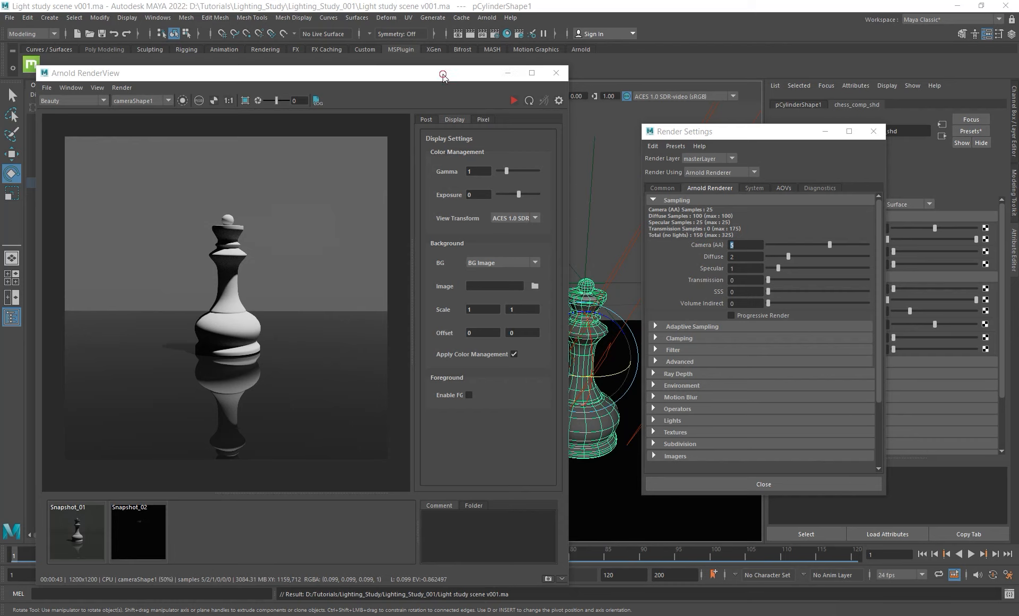
Close the render settings and hide the directional light in the scene.
left_click_drag(447, 76, 554, 421)
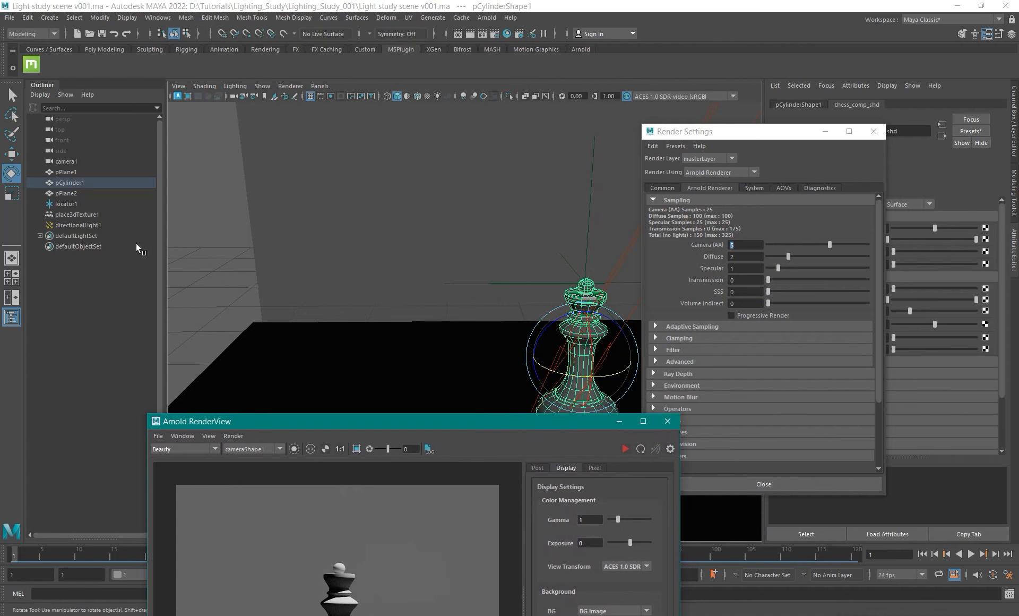
left_click(90, 225)
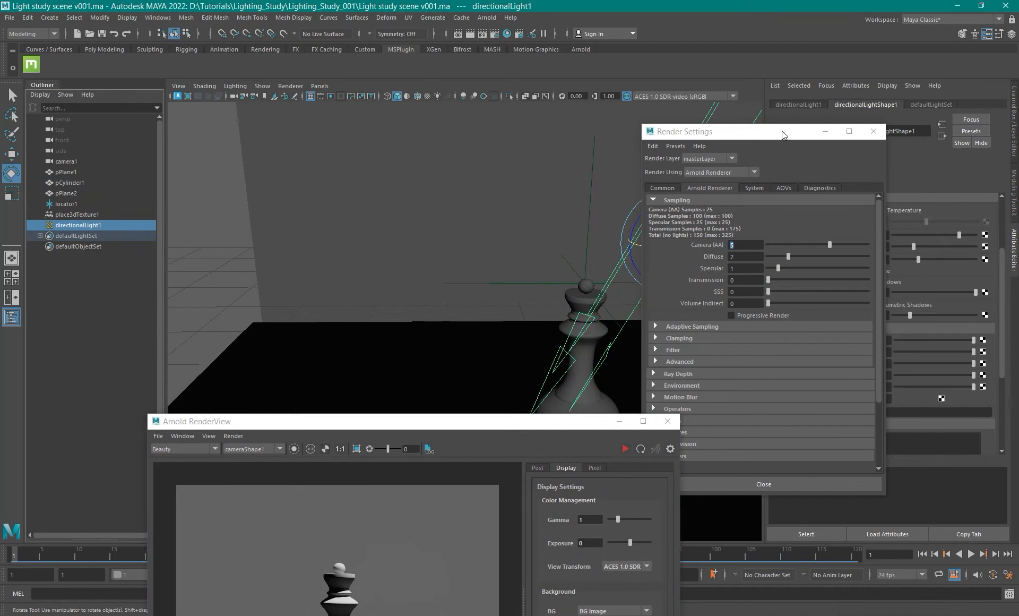
left_click(873, 131)
left_click_drag(454, 330, 326, 248, "alt")
left_click(90, 226)
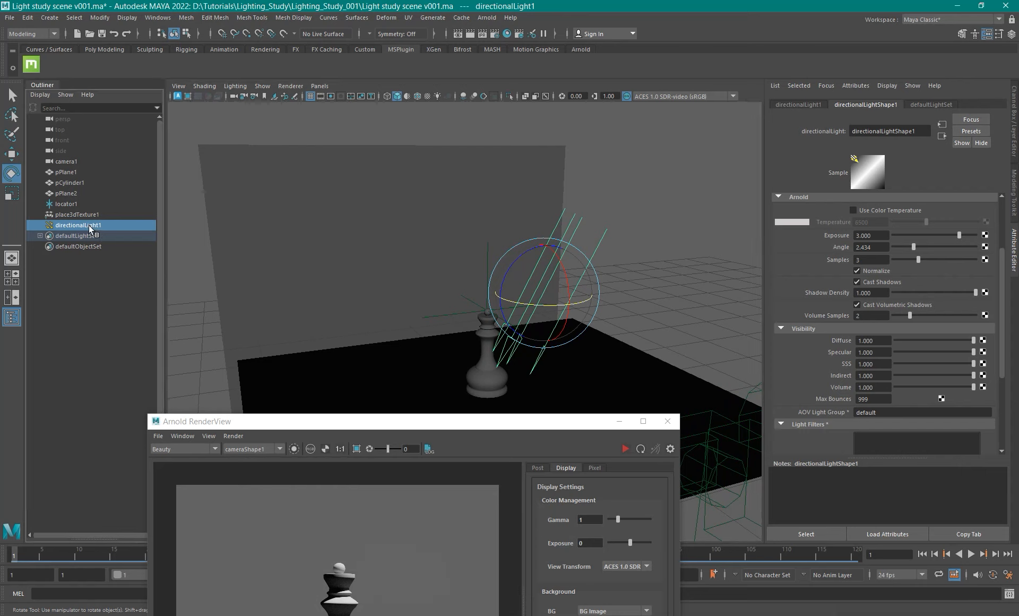
key("ctrl+h")
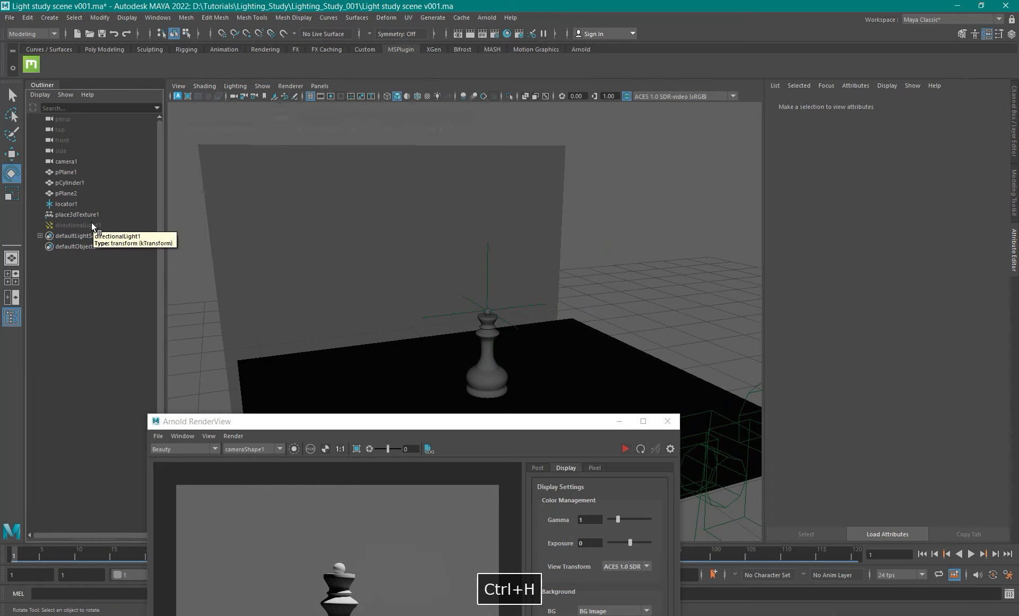
Create a point light and raise it just above the chess piece's crown.
left_click_drag(448, 293, 260, 168, "alt")
left_click(49, 17)
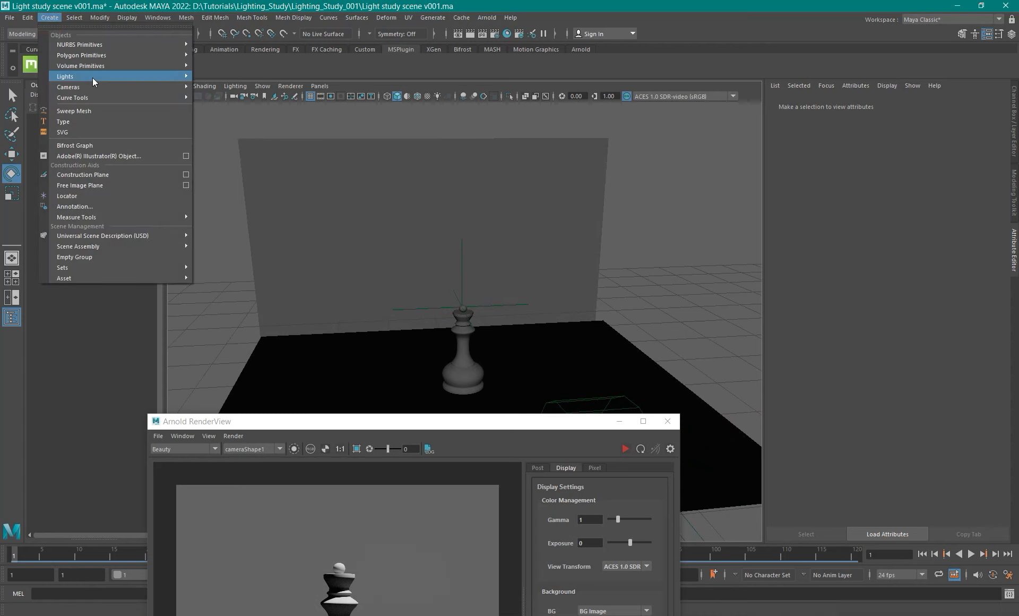
mouse_move(95, 77)
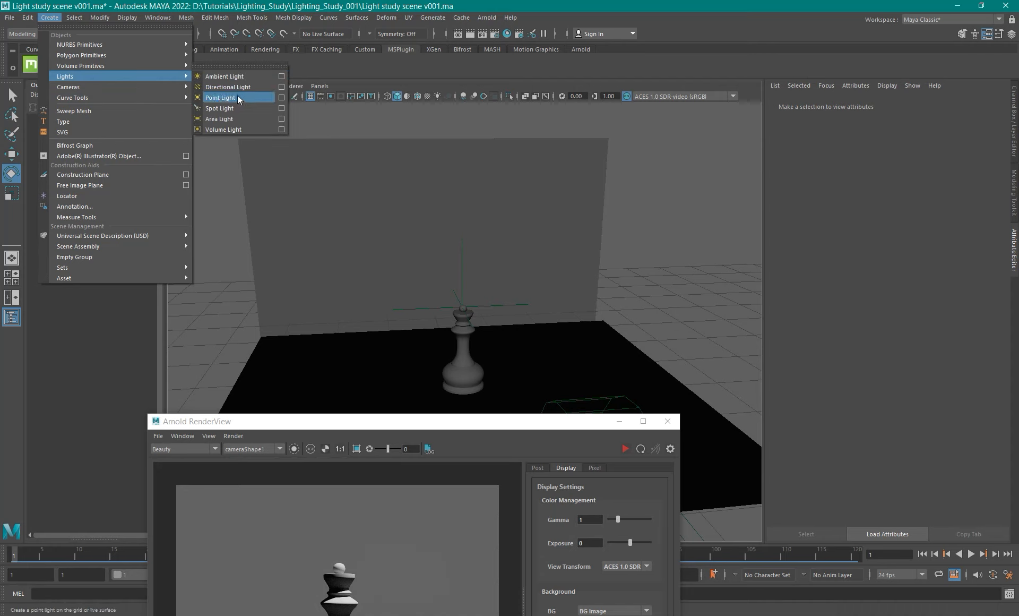
left_click(237, 97)
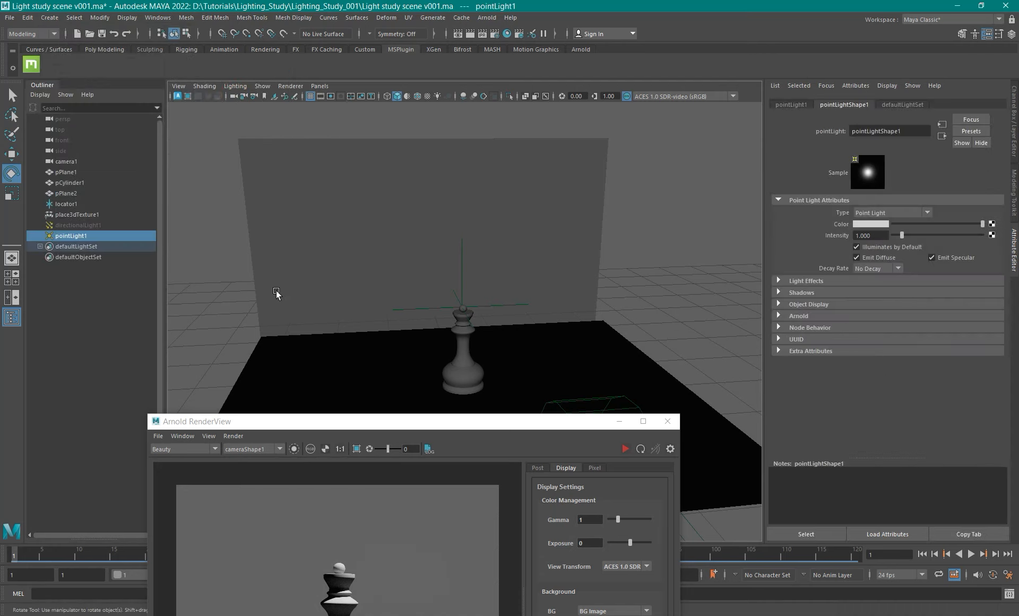
left_click_drag(278, 291, 374, 317, "alt")
key("w")
left_click_drag(435, 326, 374, 313, "alt")
left_click_drag(332, 268, 330, 158)
right_click_drag(340, 175, 479, 268, "alt")
left_click_drag(399, 244, 449, 243, "alt")
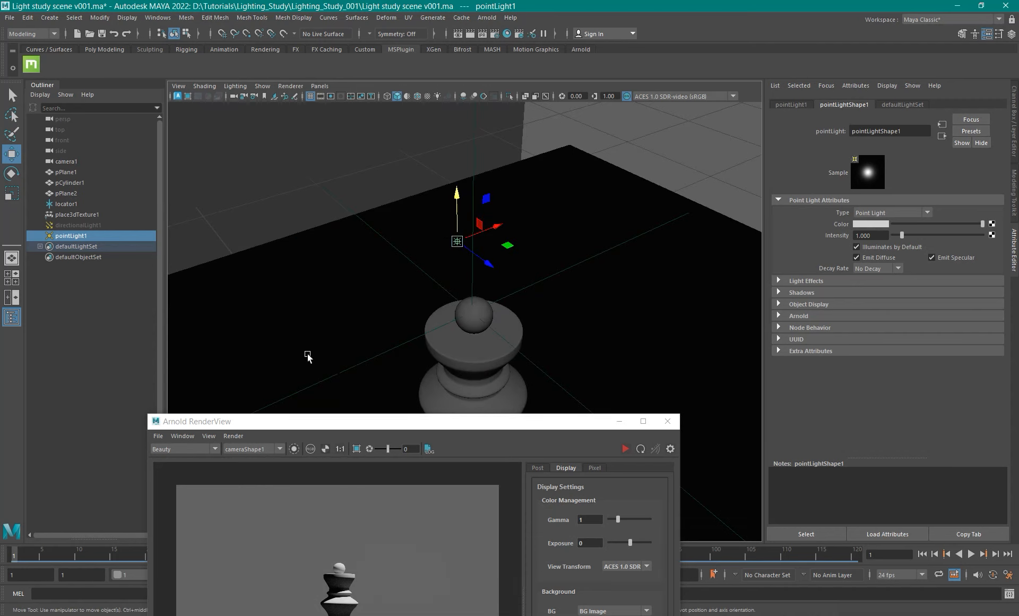
left_click_drag(499, 284, 511, 266, "alt")
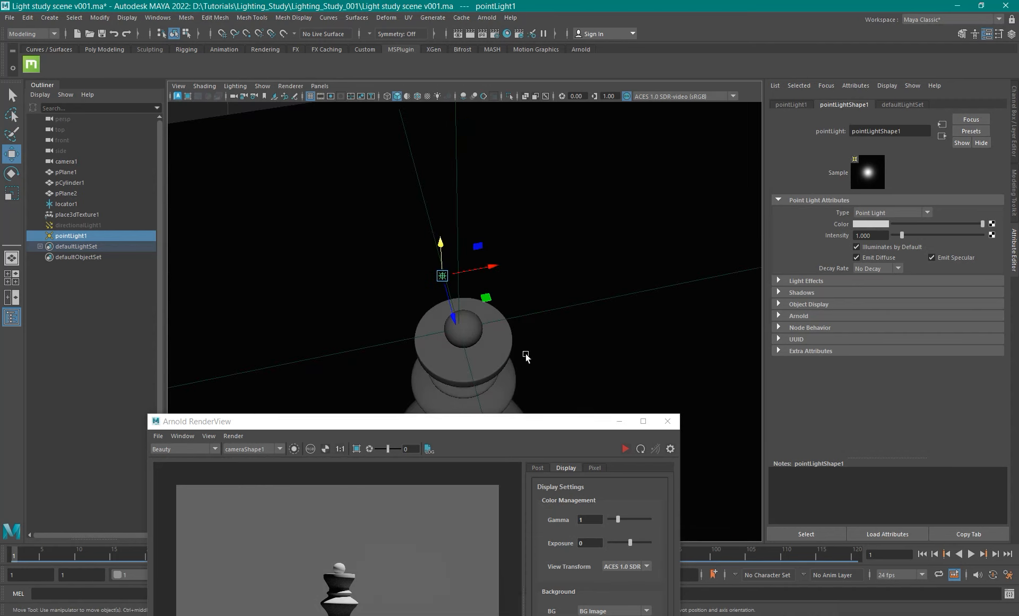
left_click_drag(546, 311, 518, 289, "alt")
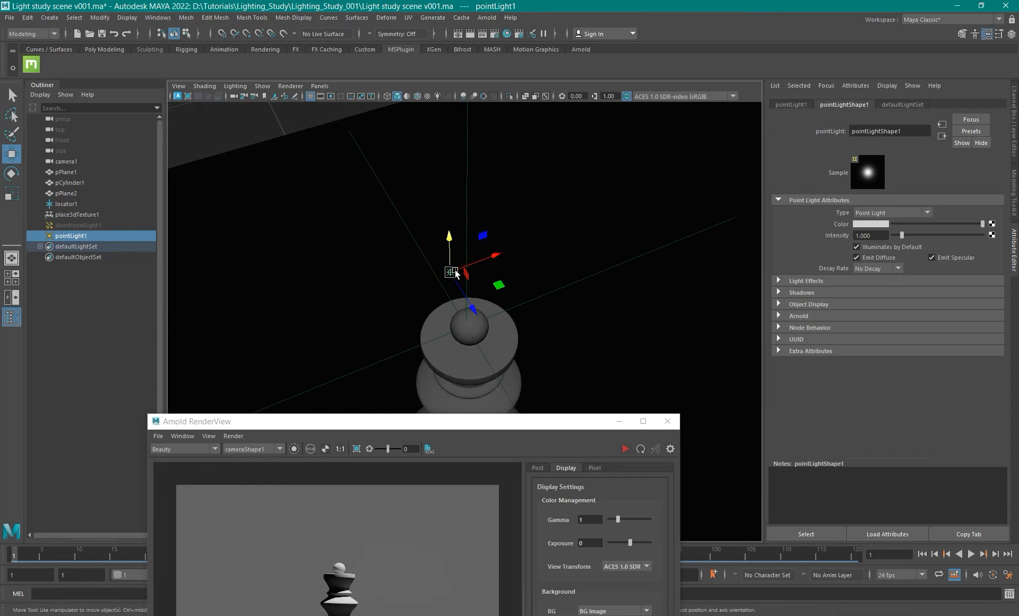
left_click_drag(452, 282, 470, 215, "alt")
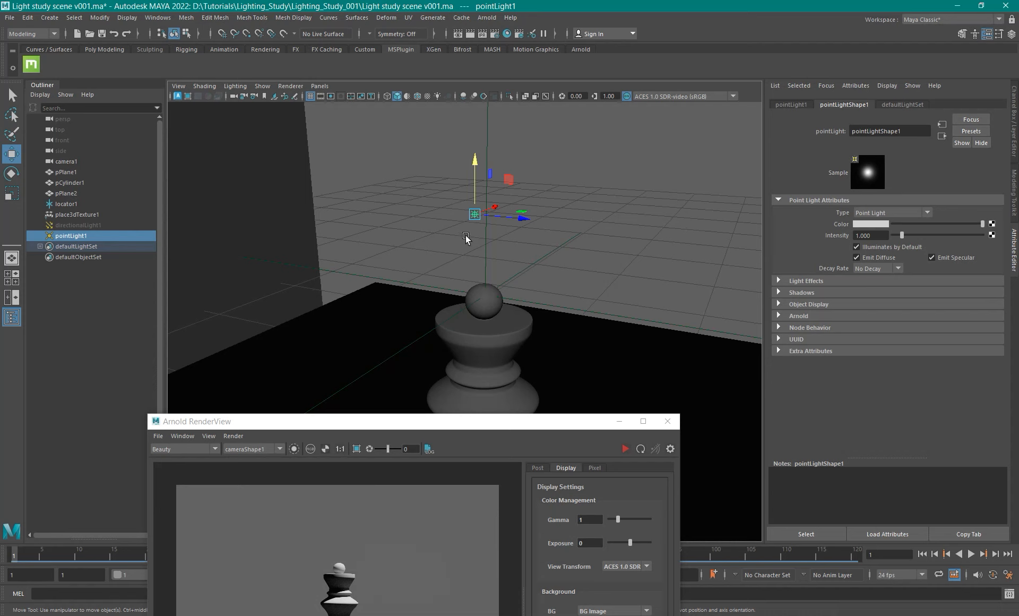
Try scaling the point light above the chess piece, and undo the scaling.
left_click_drag(465, 239, 432, 271, "alt")
key("r")
left_click(458, 172)
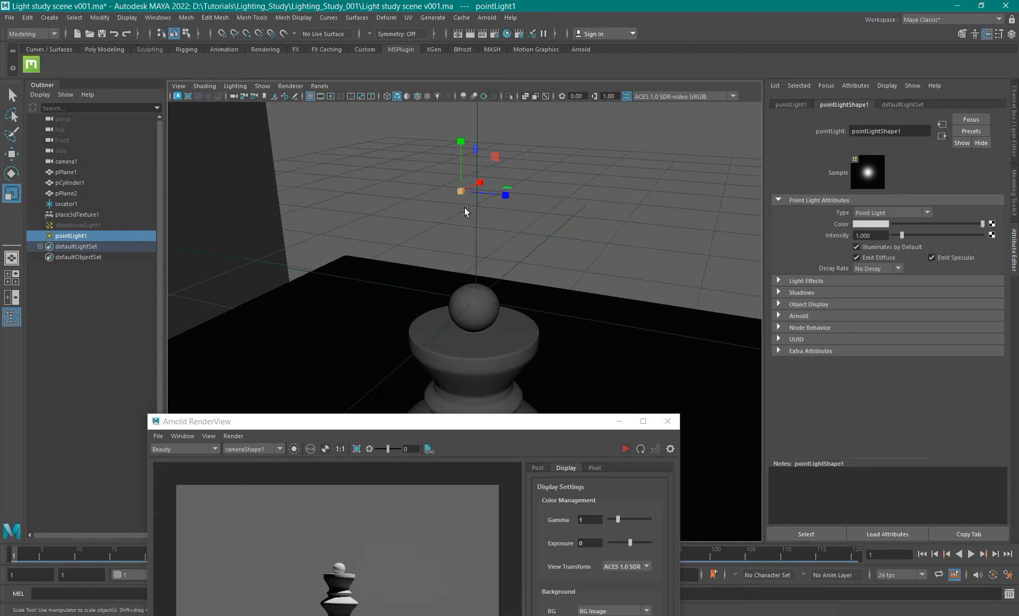
left_click_drag(443, 423, 756, 113)
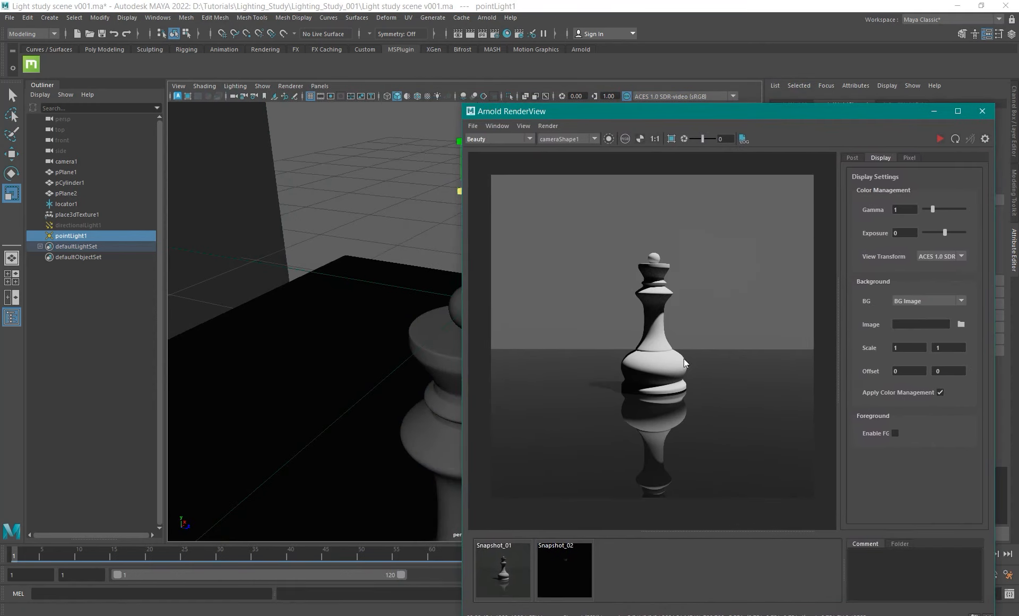
left_click_drag(689, 117, 261, 128)
mouse_move(570, 115)
left_mouse_down()
mouse_move(469, 160)
mouse_move(565, 127)
left_mouse_up()
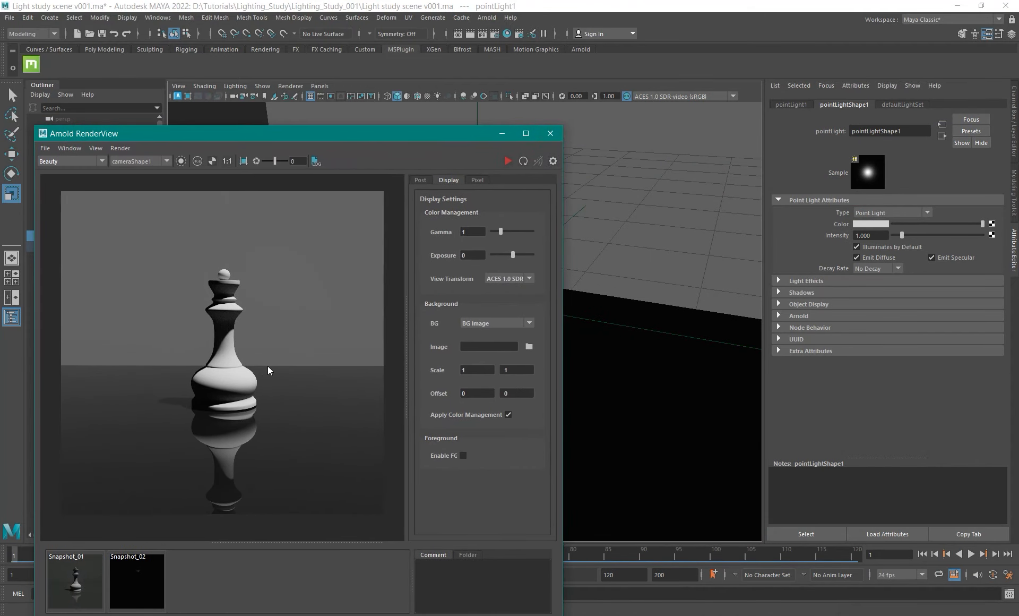
left_click_drag(329, 133, 434, 298)
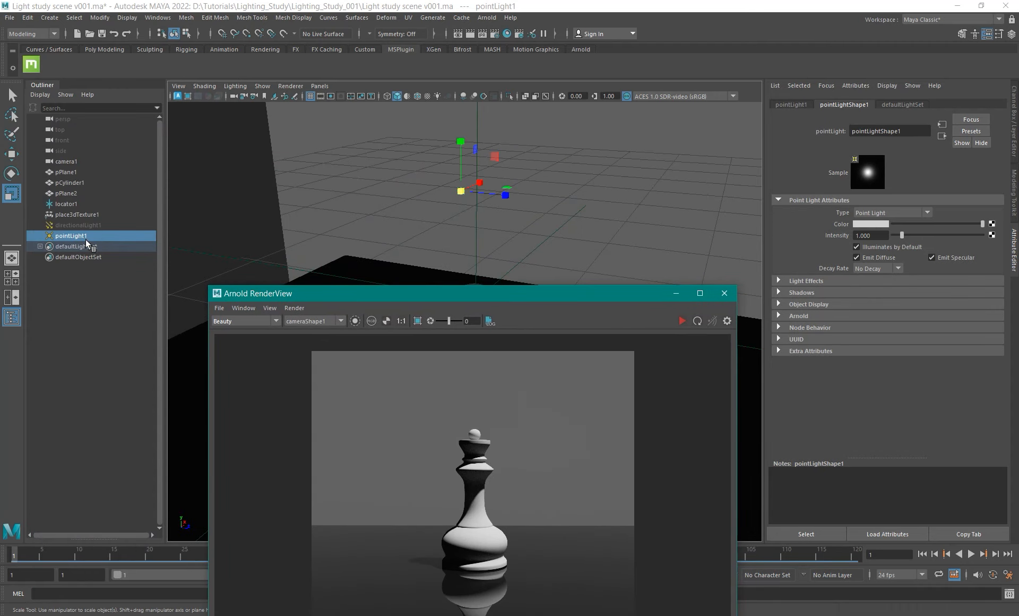
left_click_drag(460, 191, 516, 198)
key("ctrl+z")
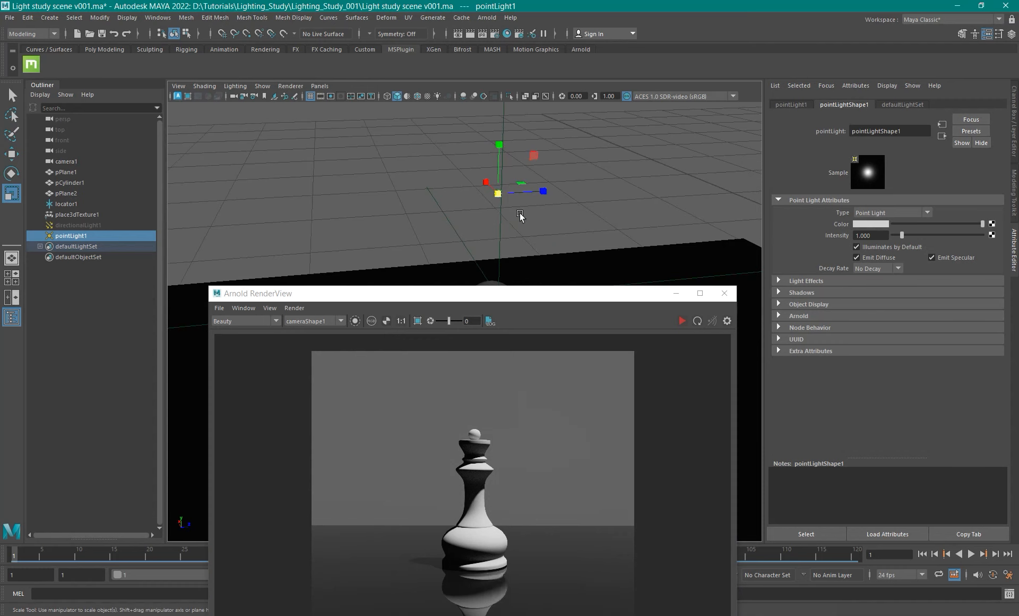
Show the point light's Arnold attributes with its Radius, and start rendering the scene lit only by that light.
left_click(799, 316)
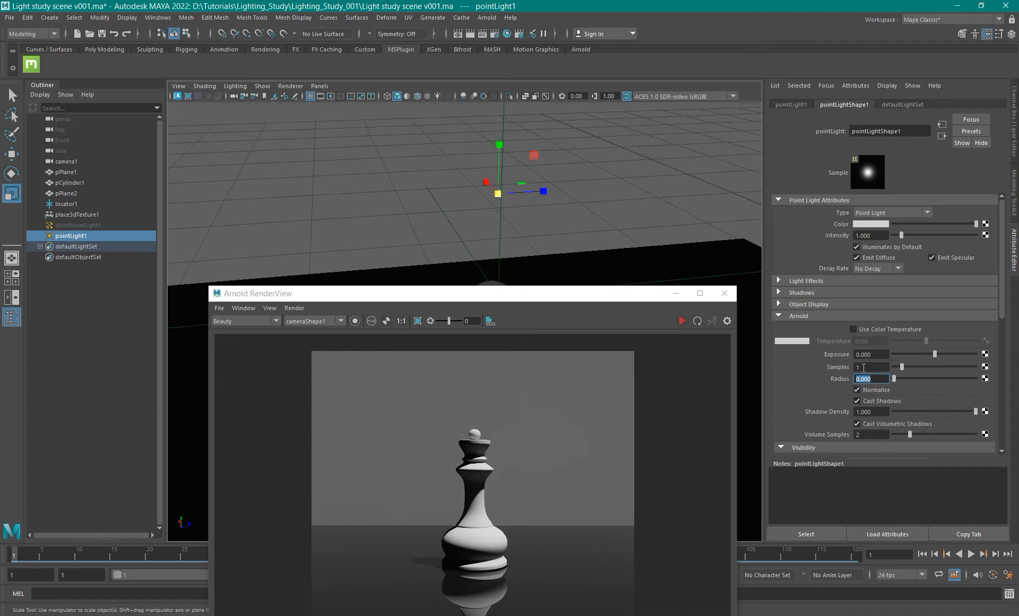
left_click_drag(895, 379, 851, 382)
mouse_move(485, 295)
left_mouse_down()
mouse_move(520, 207)
mouse_move(476, 313)
left_mouse_up()
mouse_move(554, 233)
left_mouse_down("alt")
mouse_move(494, 221)
mouse_move(525, 190)
mouse_move(537, 223)
left_mouse_up("alt")
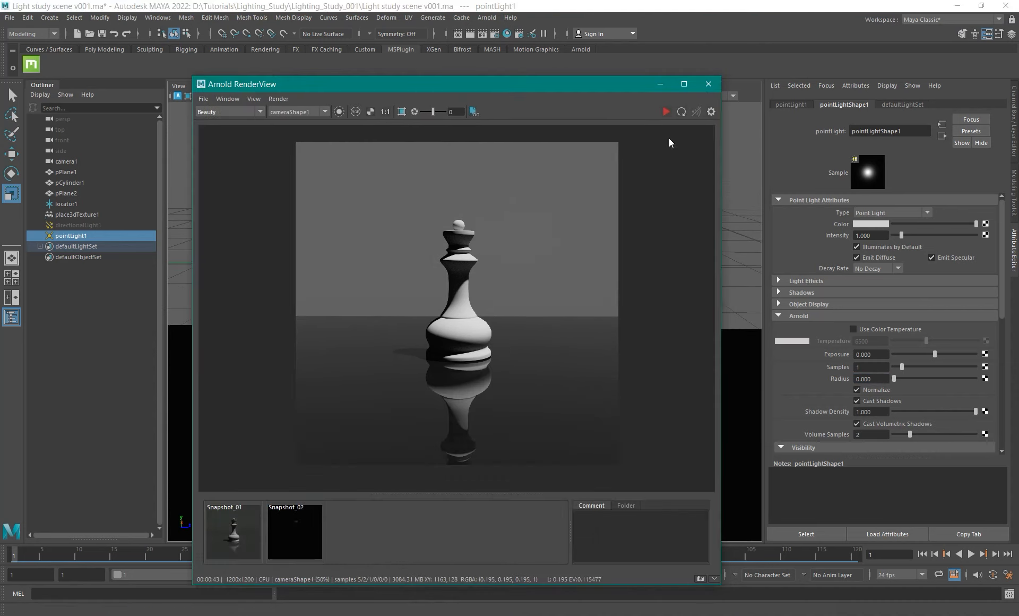
left_click(666, 112)
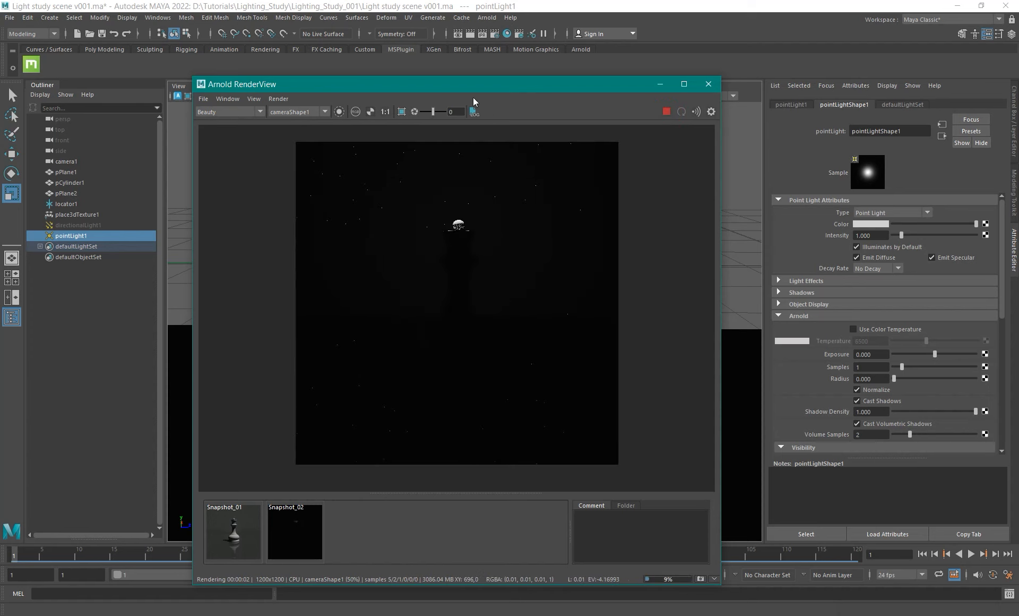
left_click_drag(470, 89, 173, 90)
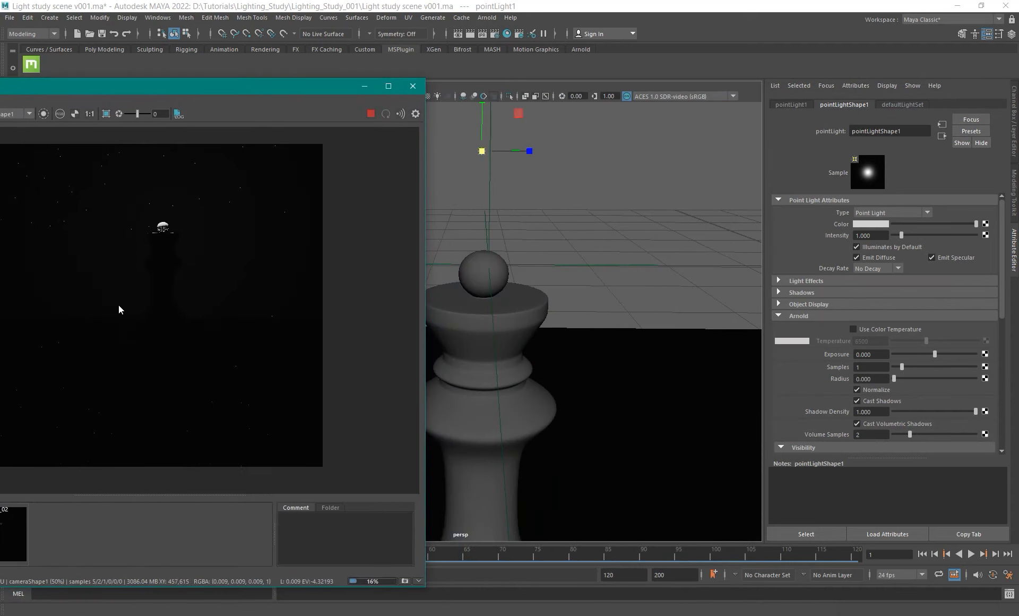
Compare the point light's position above the crown in the viewport with its illumination in the render.
left_click_drag(497, 228, 546, 243, "alt")
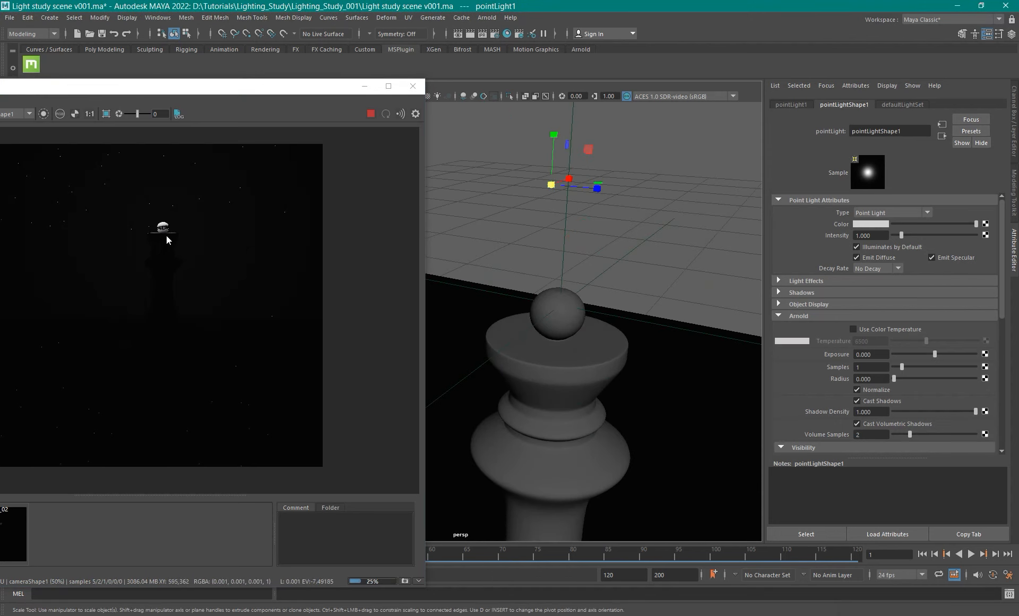
left_click_drag(477, 255, 581, 261, "alt")
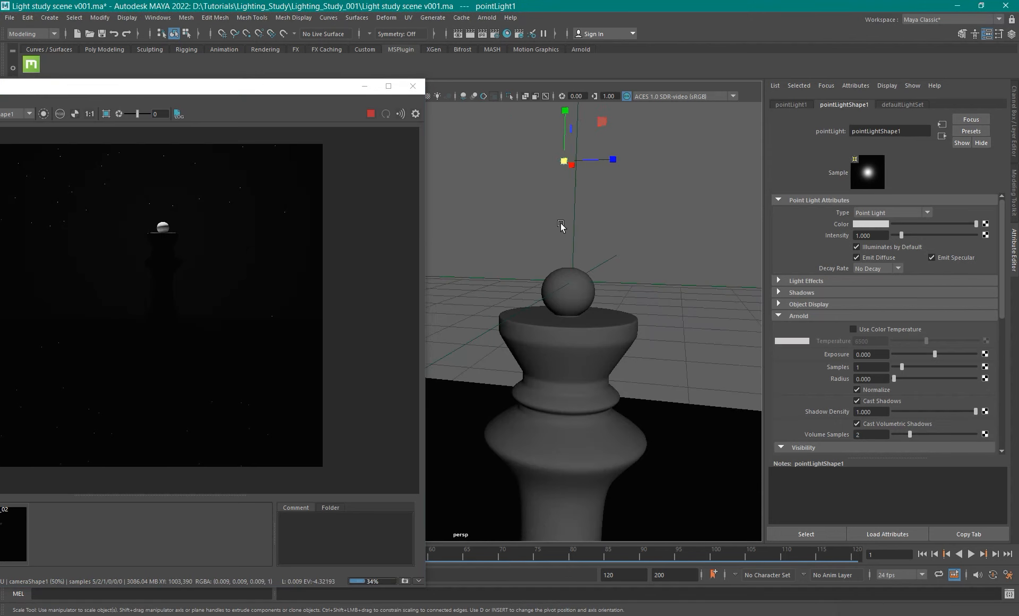
right_click_drag(699, 331, 476, 246, "alt")
left_click_drag(475, 245, 599, 327, "alt")
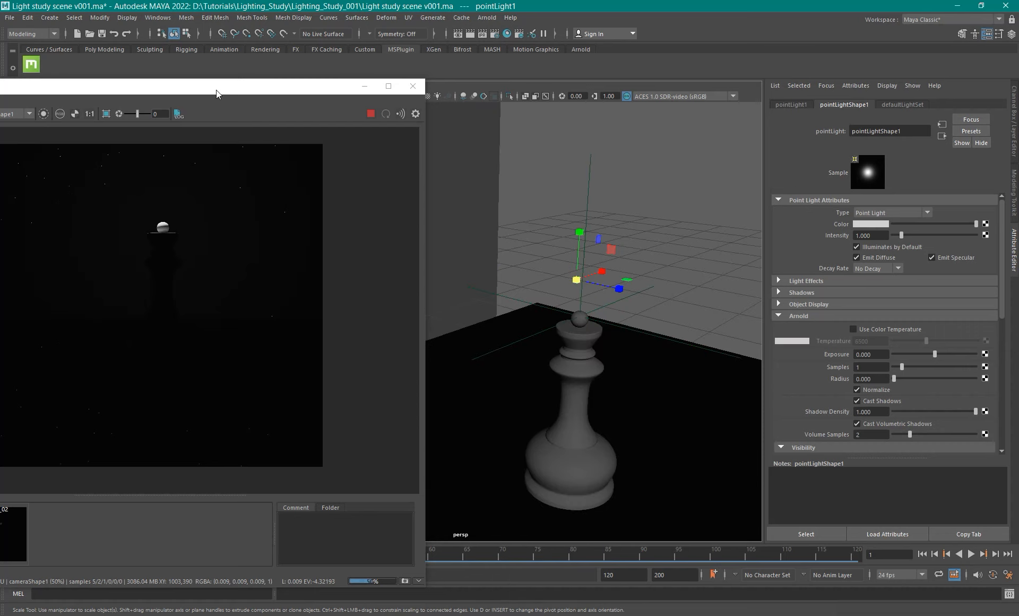
left_click_drag(216, 90, 340, 107)
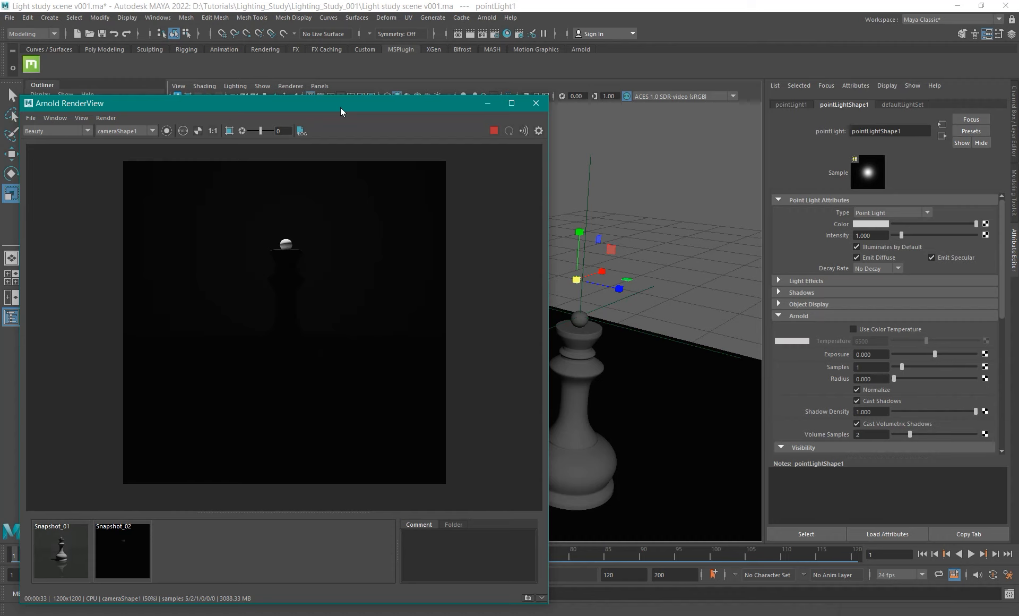
left_click_drag(338, 105, 258, 95)
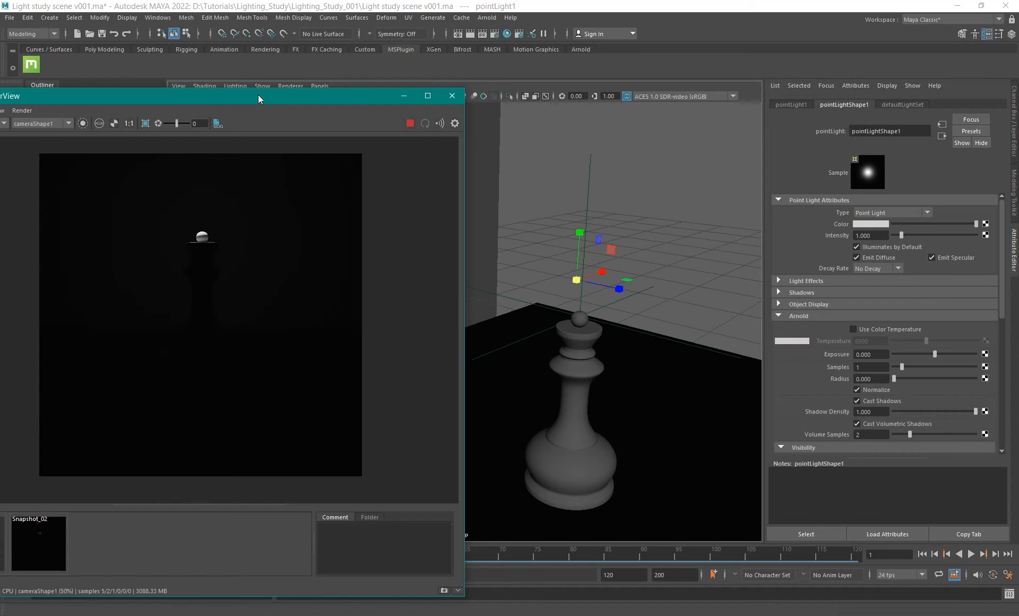
left_click_drag(258, 94, 352, 145)
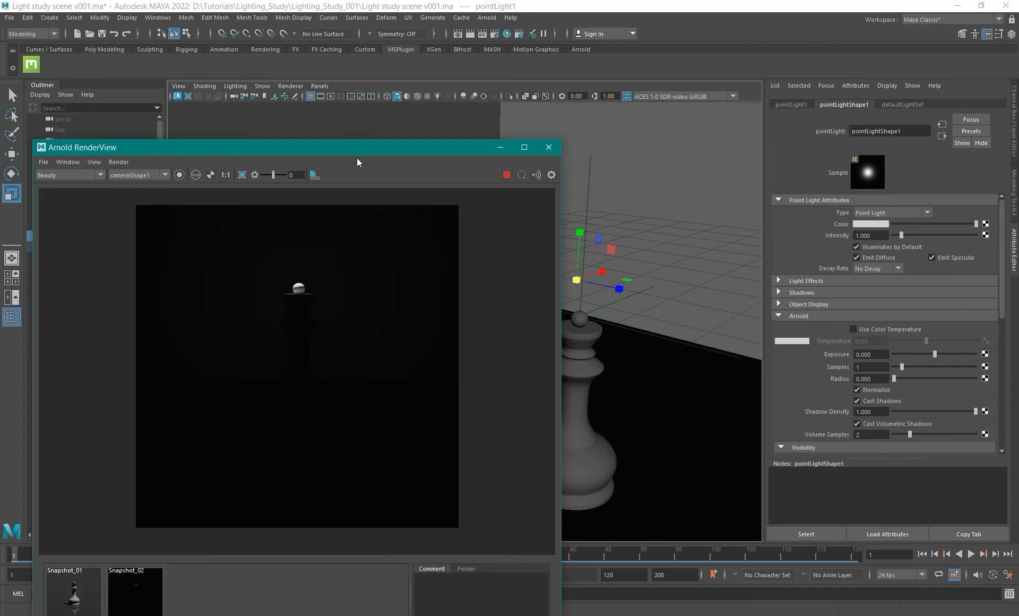
left_click_drag(409, 150, 354, 183)
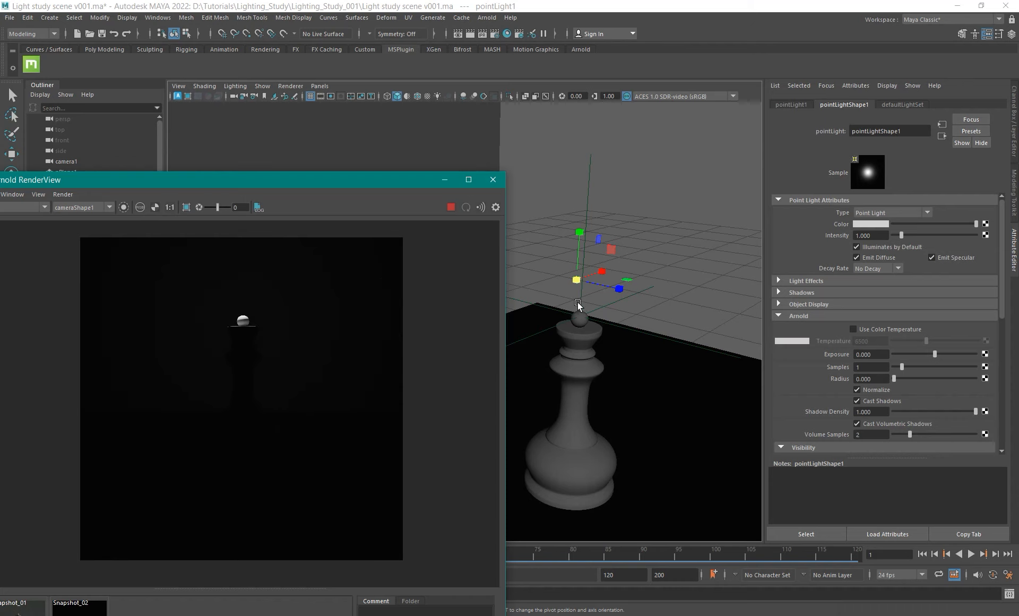
left_click_drag(378, 180, 552, 325)
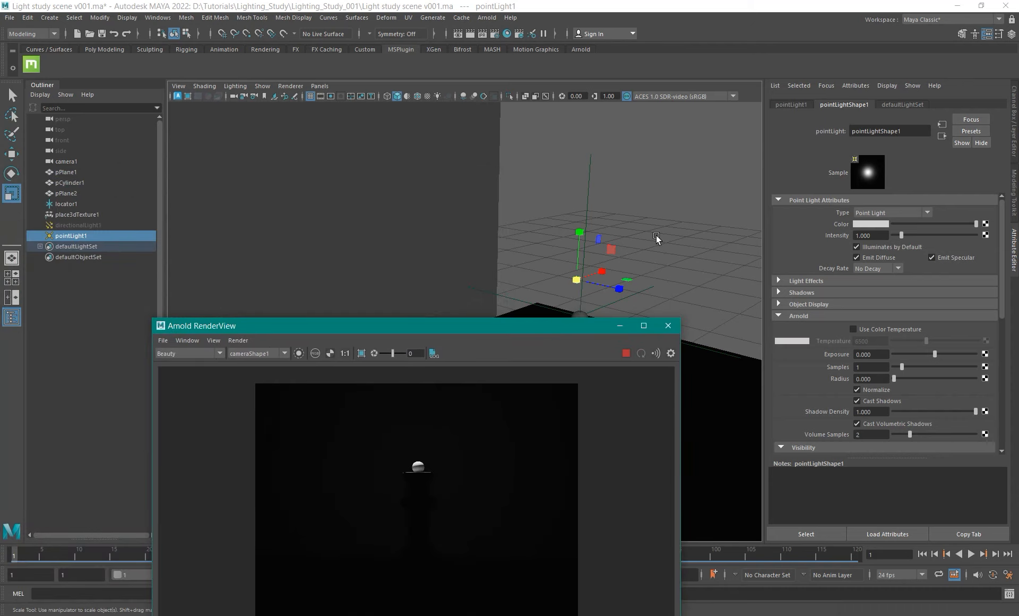
left_click_drag(505, 325, 361, 100)
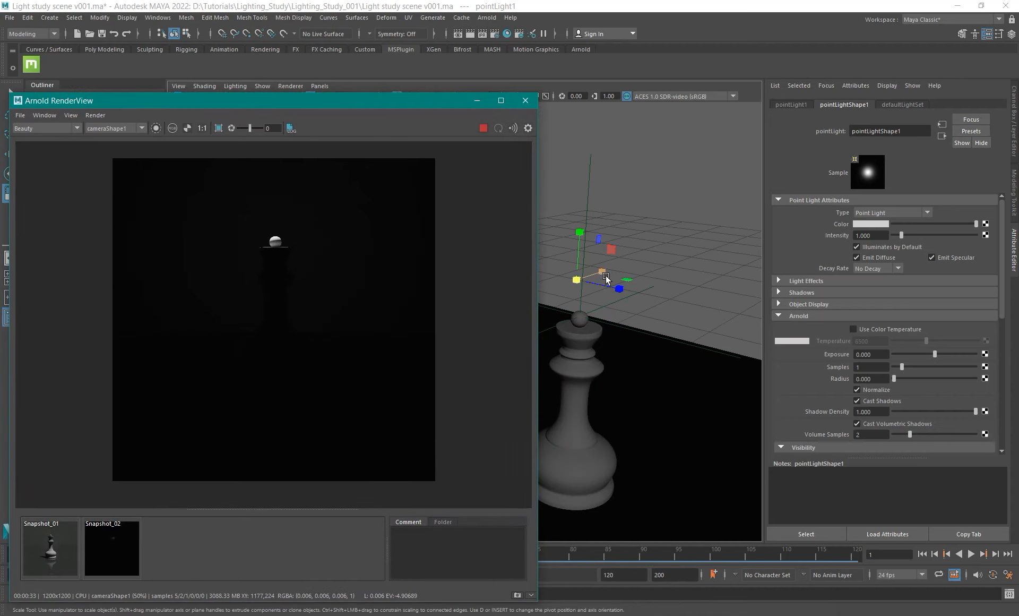
Review the point light's Decay Rate options without choosing another one.
left_click_drag(639, 238, 668, 244, "alt")
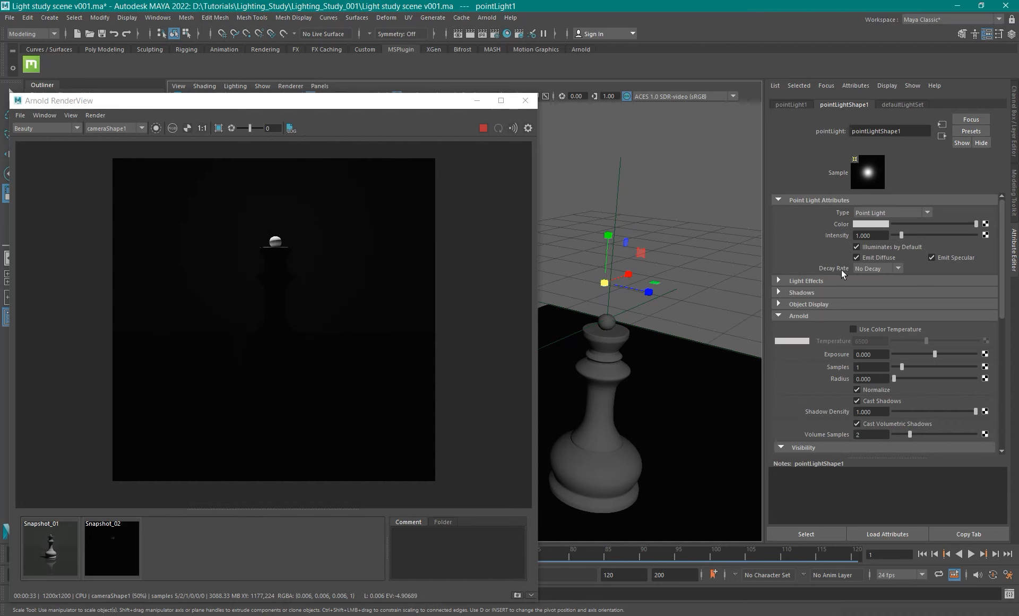
middle_click_drag(657, 278, 646, 284, "alt")
left_click(875, 269)
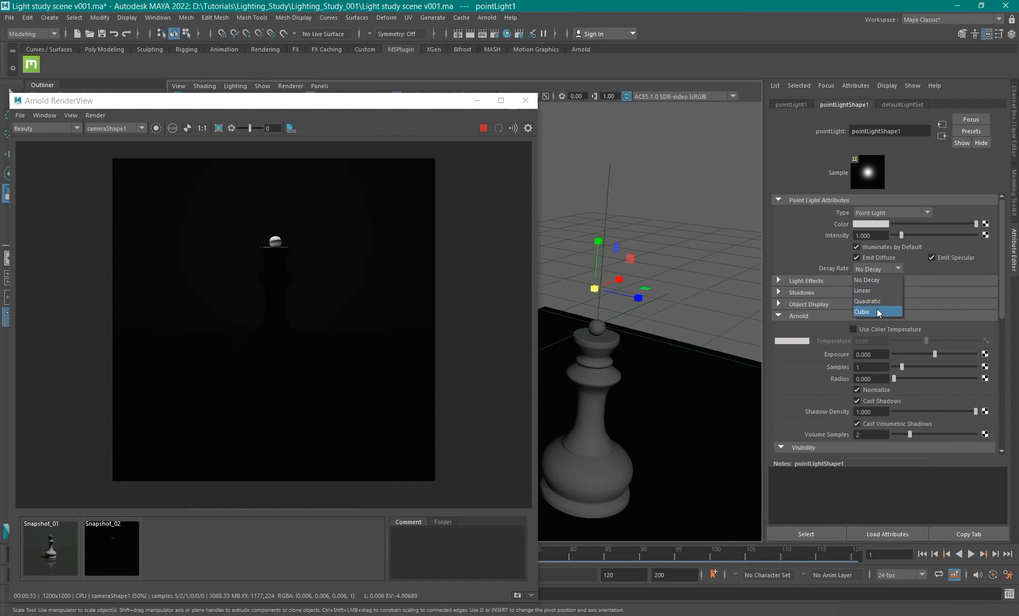
left_click(927, 269)
left_click_drag(627, 294, 654, 340, "alt")
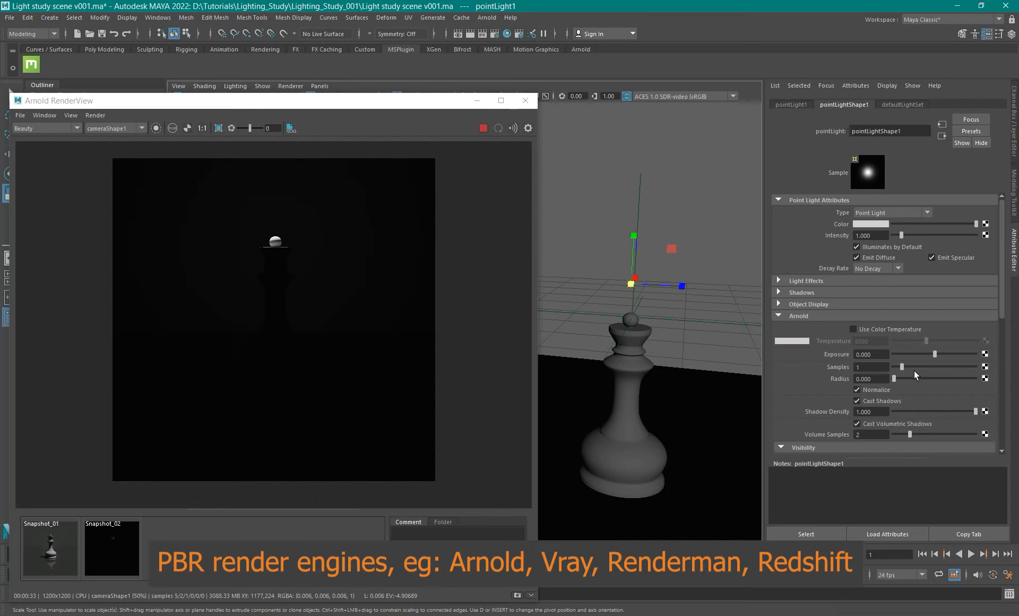
left_click_drag(425, 101, 432, 295)
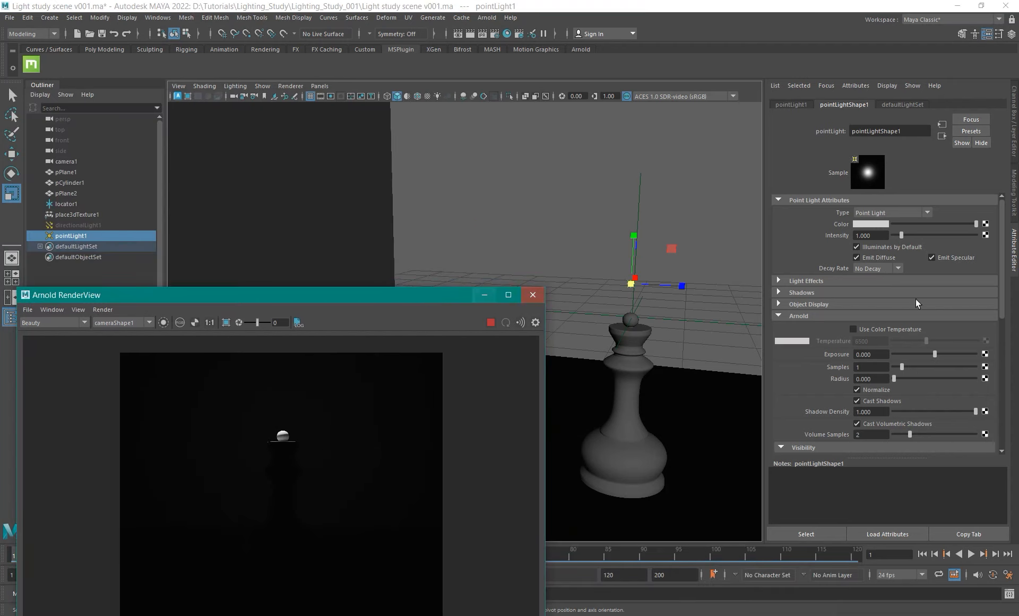
Check the point light's Decay Rate options again alongside the current render, keeping No Decay.
left_click_drag(680, 340, 629, 314, "alt")
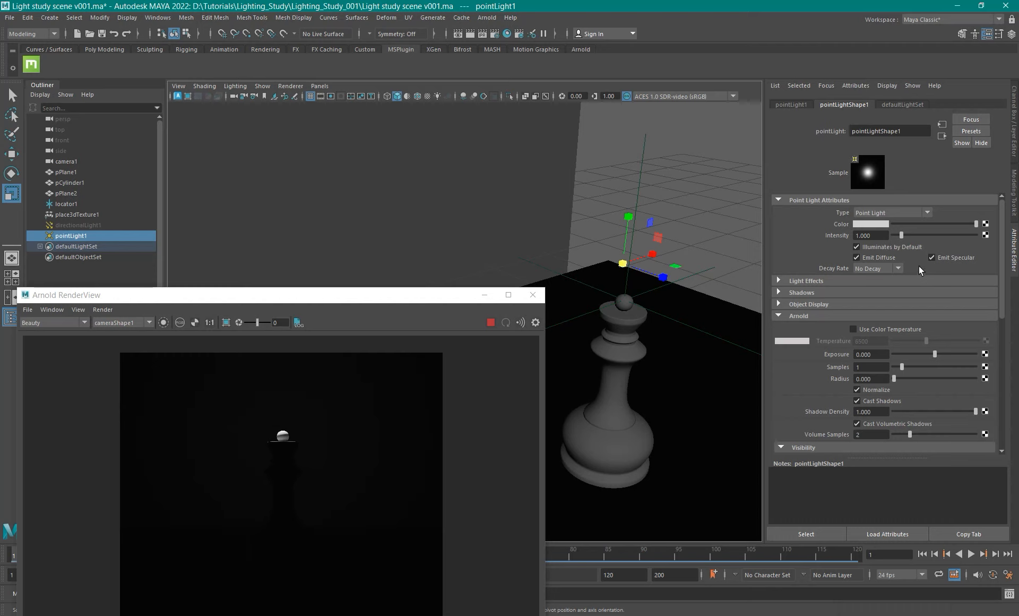
left_click(876, 268)
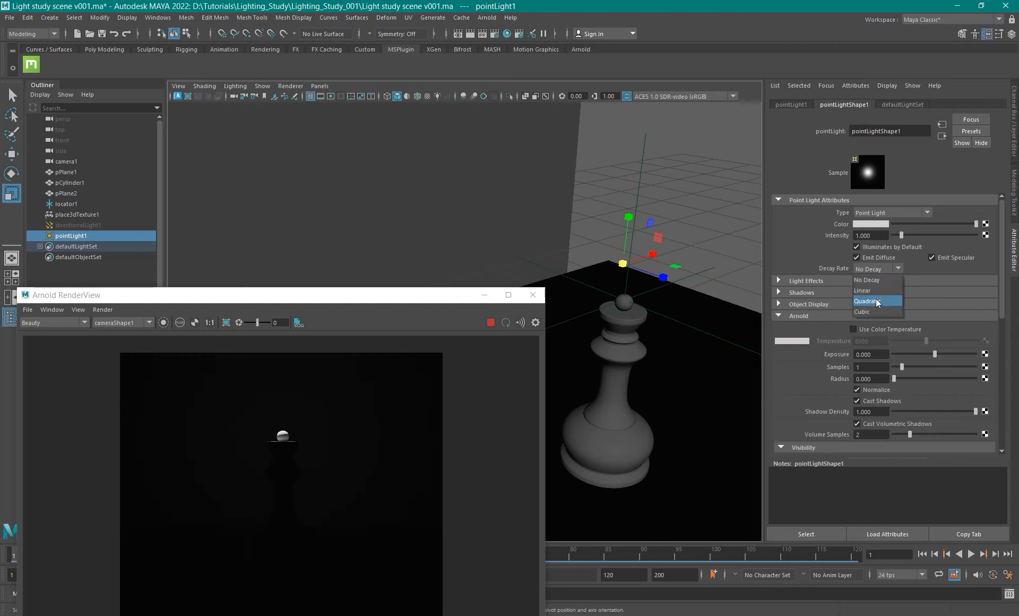
left_click(931, 268)
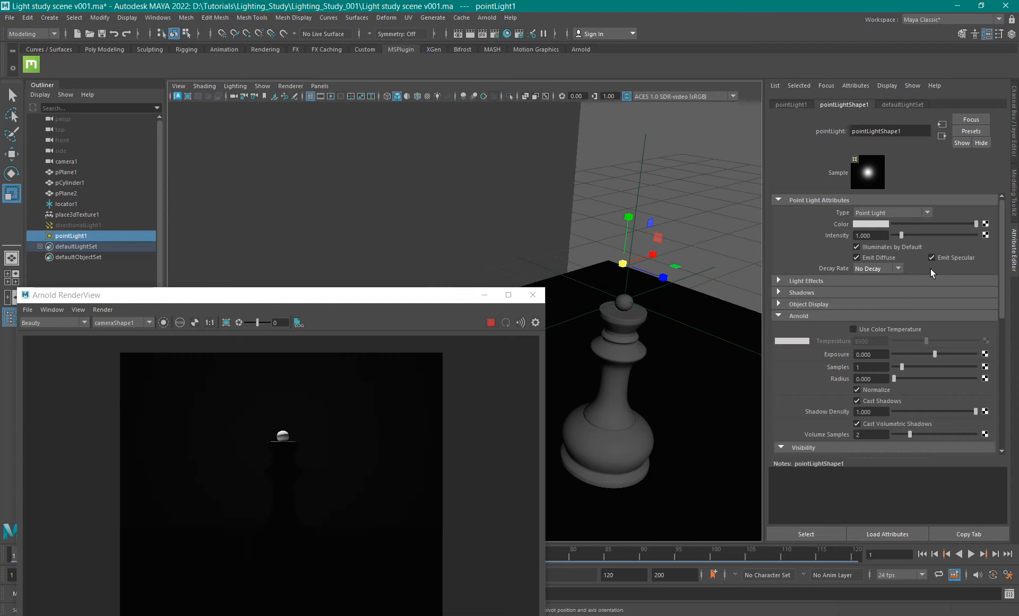
left_click_drag(405, 297, 429, 87)
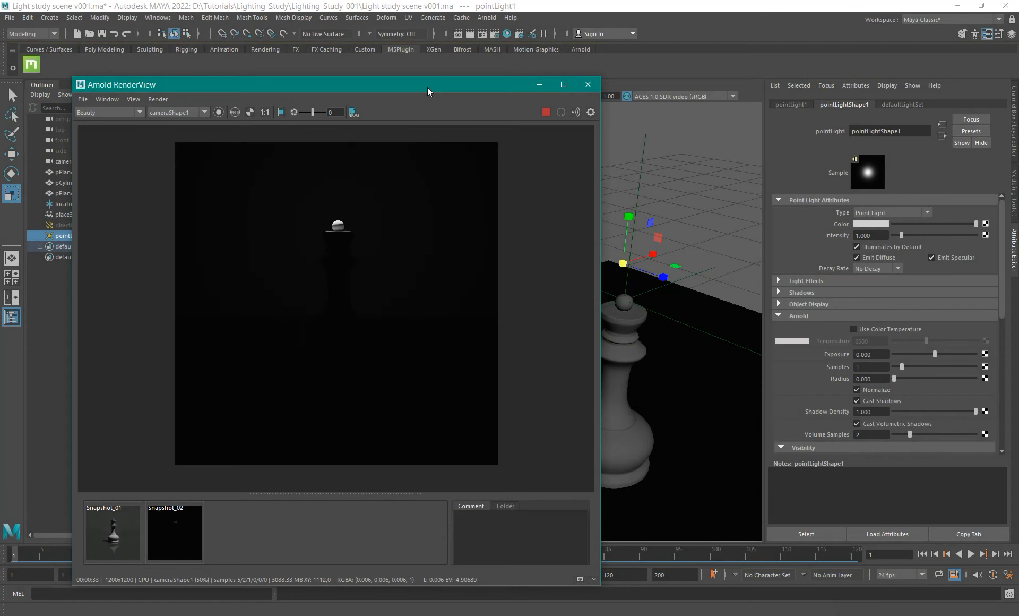
left_click_drag(428, 87, 353, 374)
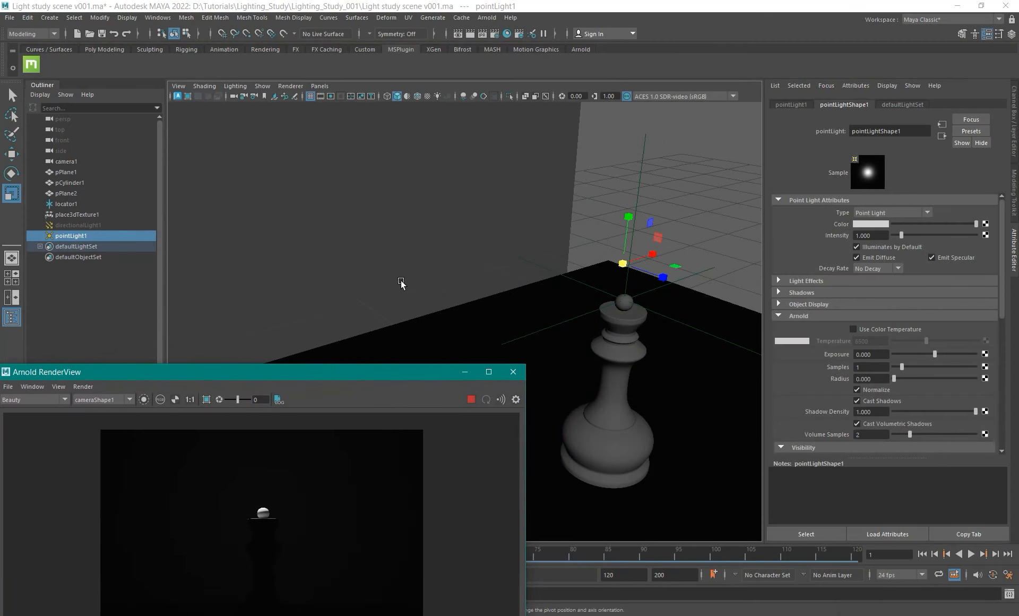
left_click_drag(350, 374, 344, 160)
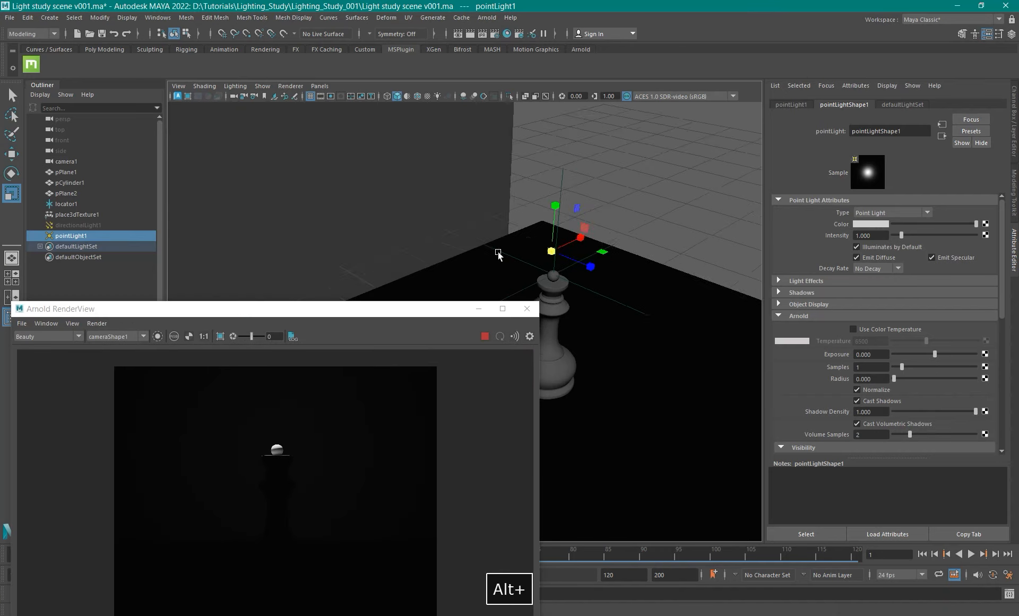
Try raising the point light a short distance above the crown and compare the result in the render.
left_click_drag(500, 250, 502, 250, "alt")
key("w")
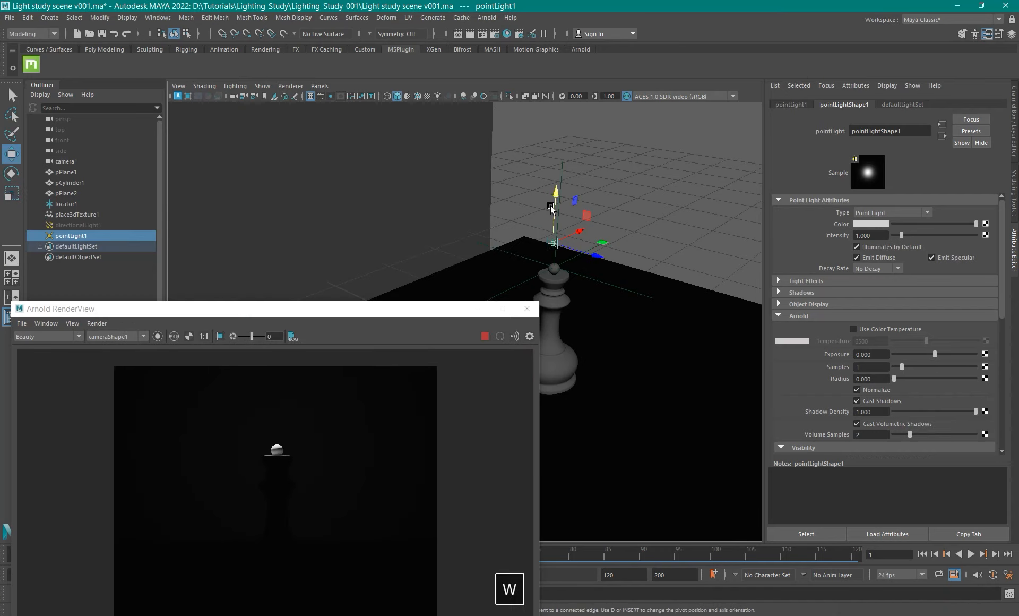
left_click_drag(556, 191, 566, 126)
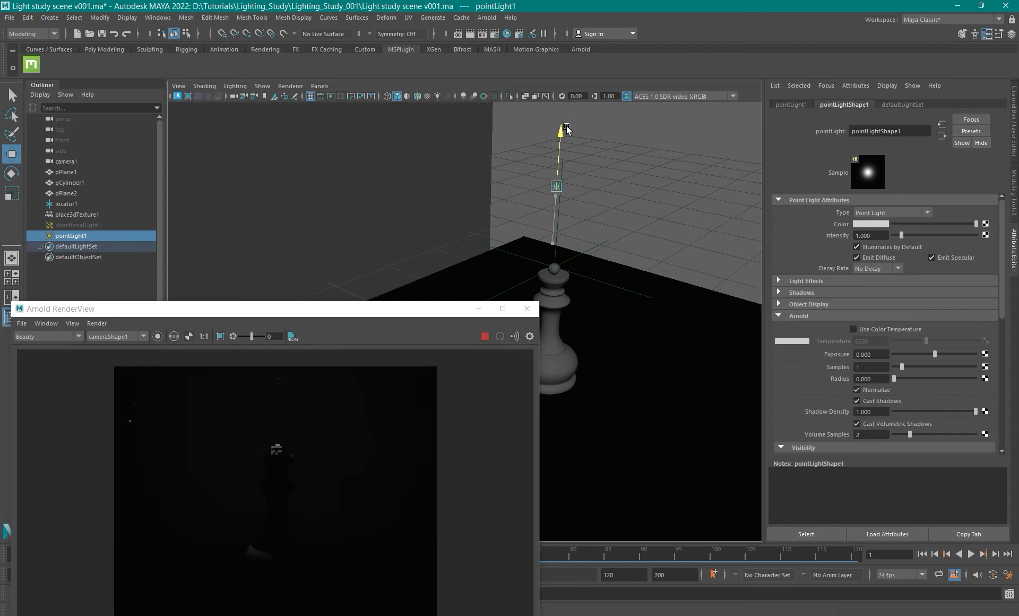
left_click_drag(537, 257, 552, 193, "alt")
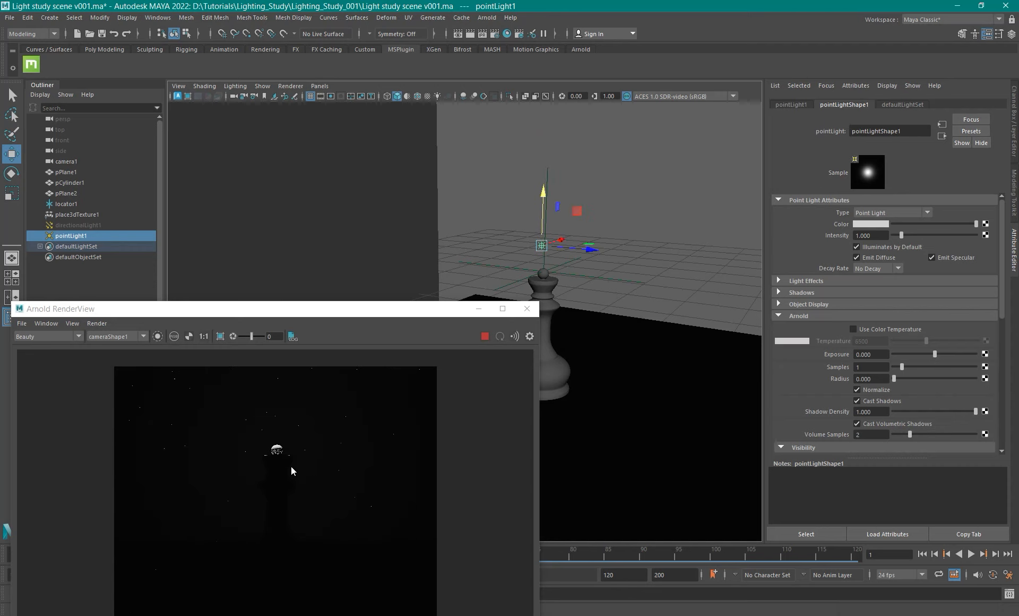
left_click_drag(367, 314, 319, 215)
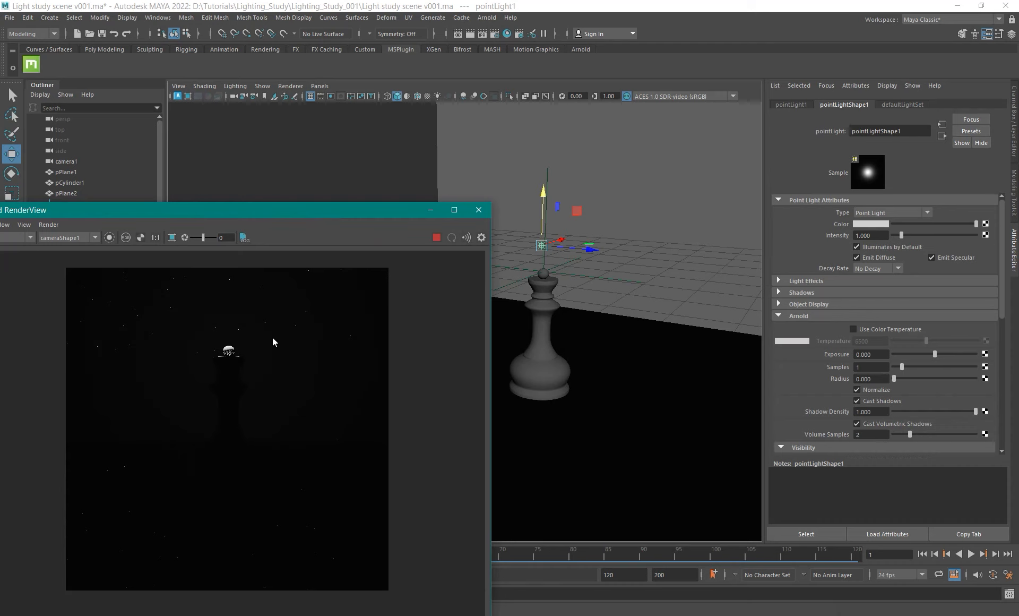
Raise the point light high above the chess piece and increase its Exposure to 3.684.
middle_click_drag(615, 276, 677, 377, "alt")
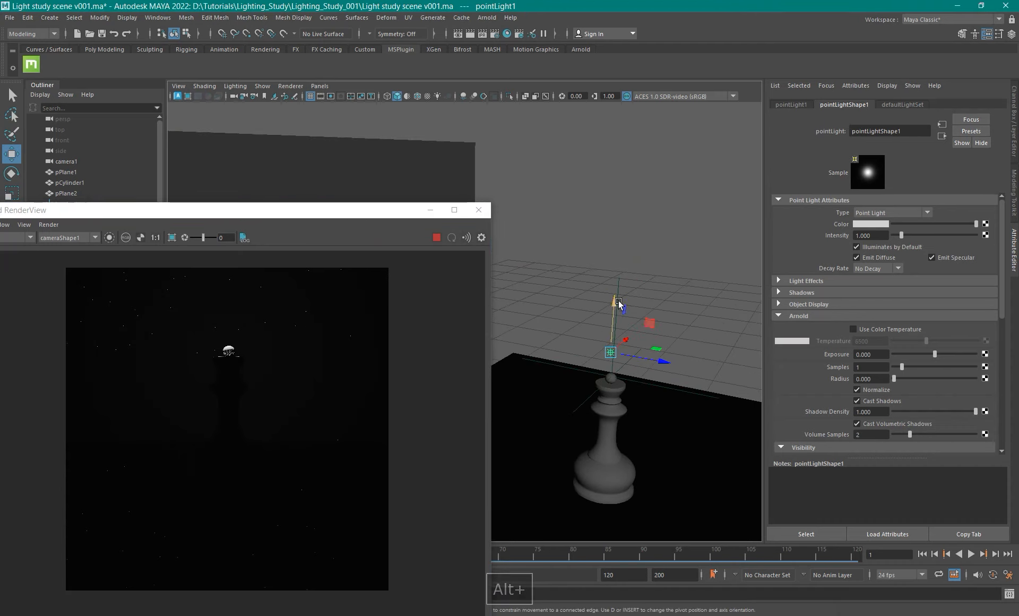
left_click_drag(614, 299, 627, 114)
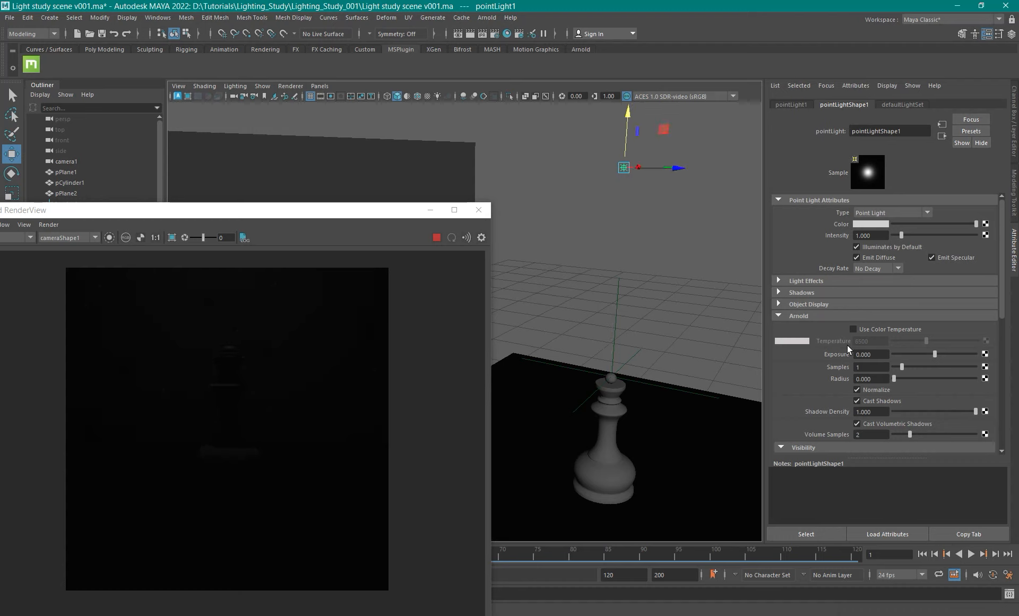
left_click_drag(940, 356, 965, 356)
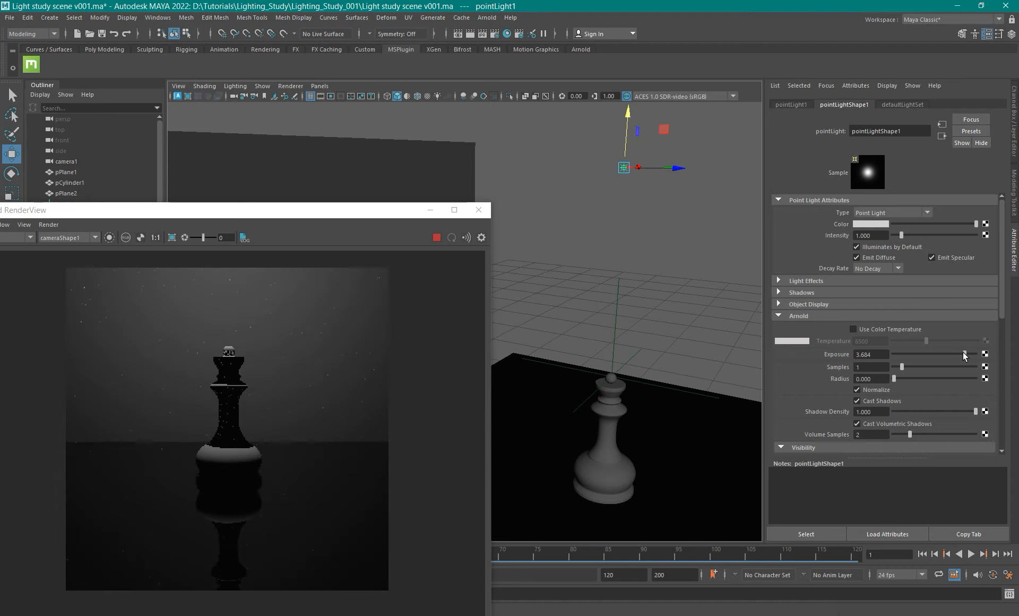
left_click_drag(416, 210, 368, 211)
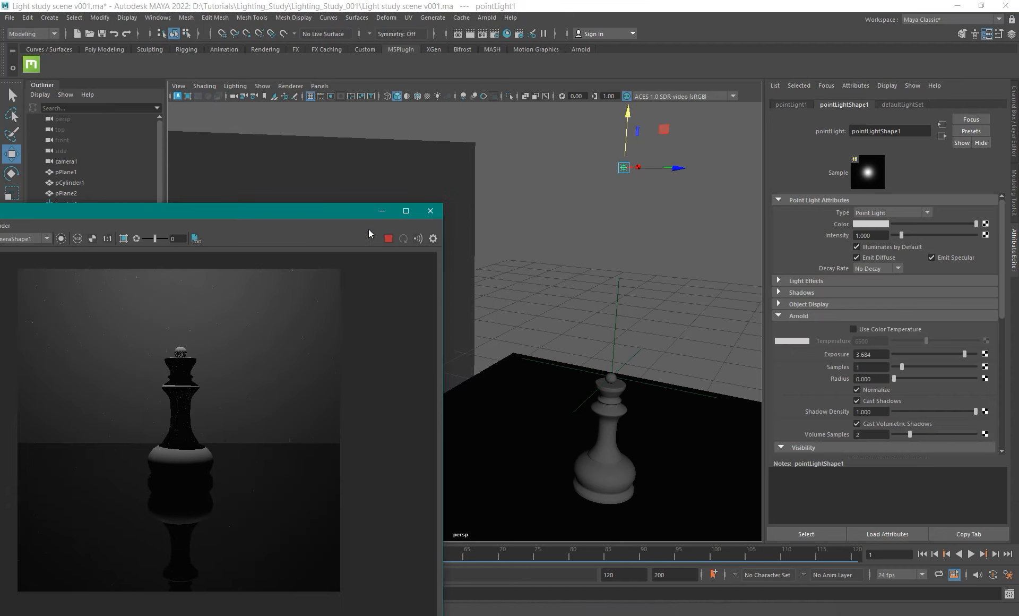
Try rotating the point light above the chess piece, and undo the rotation.
middle_click_drag(576, 243, 539, 281, "alt")
mouse_move(539, 285)
left_mouse_down("alt")
mouse_move(573, 332)
mouse_move(536, 295)
left_mouse_up("alt")
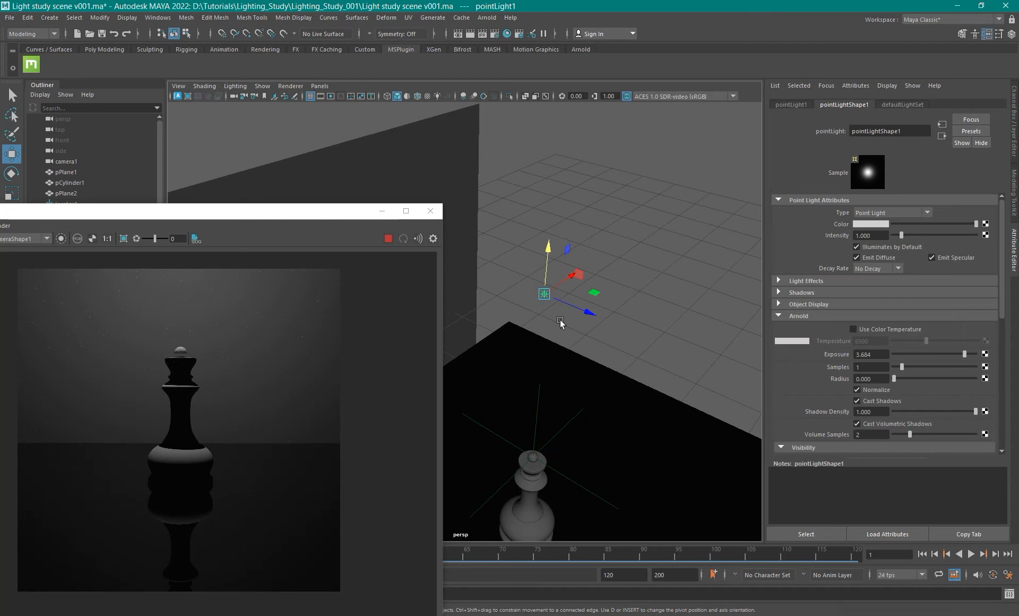
key("e")
left_click_drag(565, 259, 623, 352)
key("ctrl+z")
key("w")
Move the point light up and to the right of the chess piece, parallel to the backdrop, and check the render.
left_click_drag(630, 314, 597, 307, "alt")
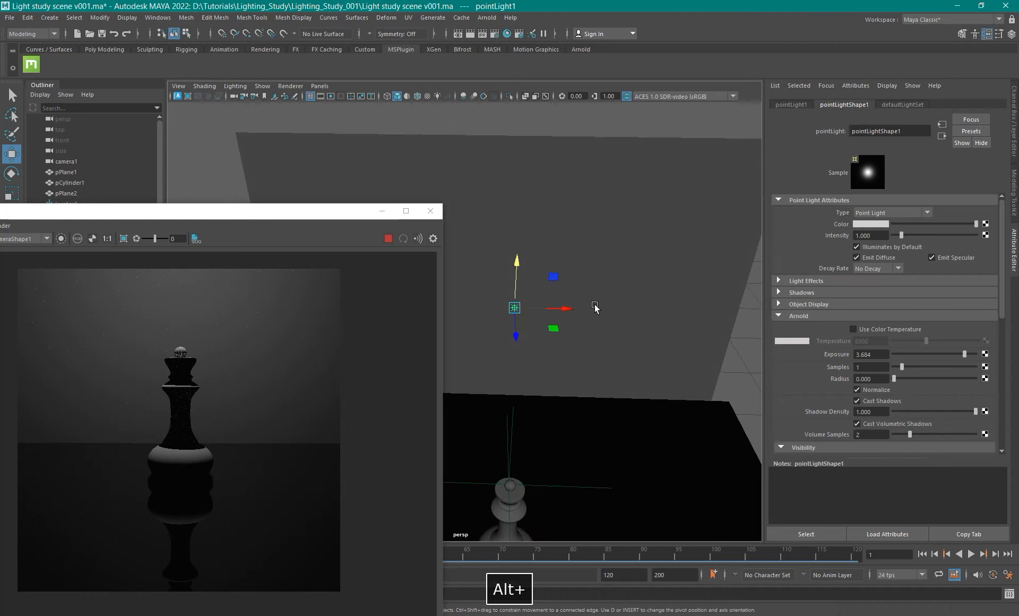
left_click_drag(553, 277, 603, 325)
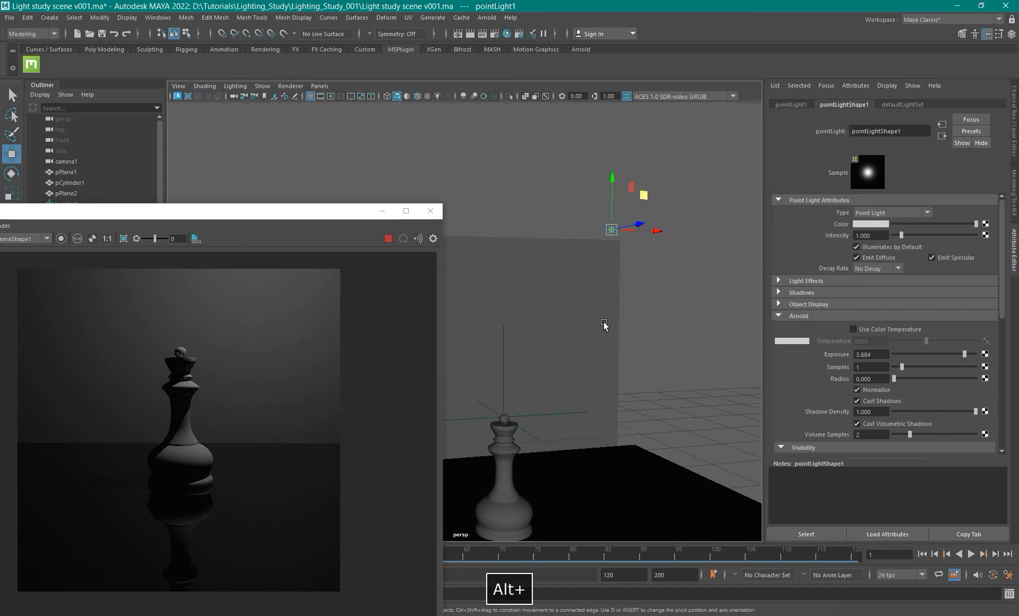
left_click_drag(255, 210, 377, 139)
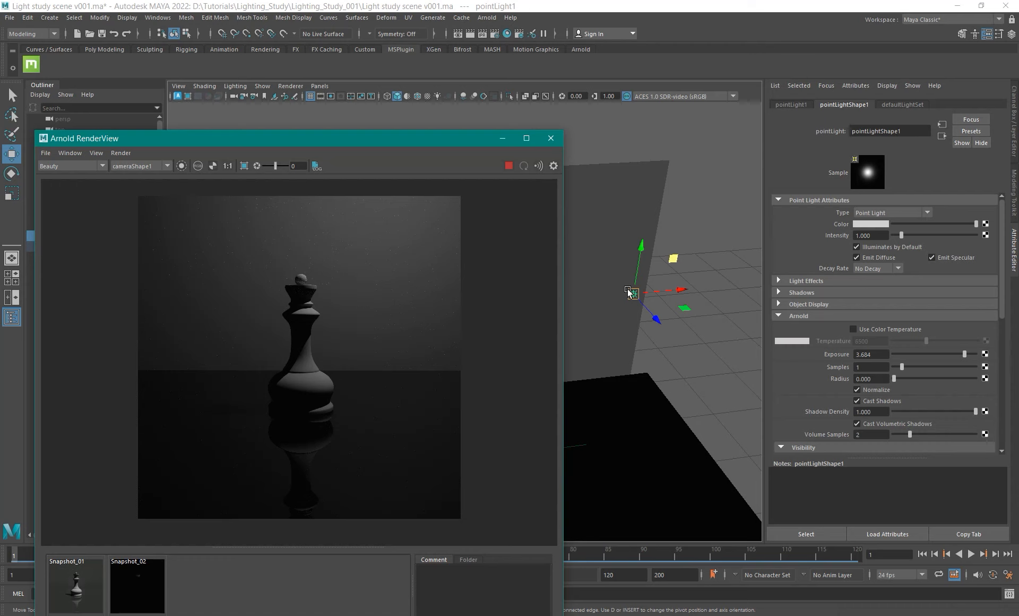
left_click_drag(643, 316, 644, 279, "alt")
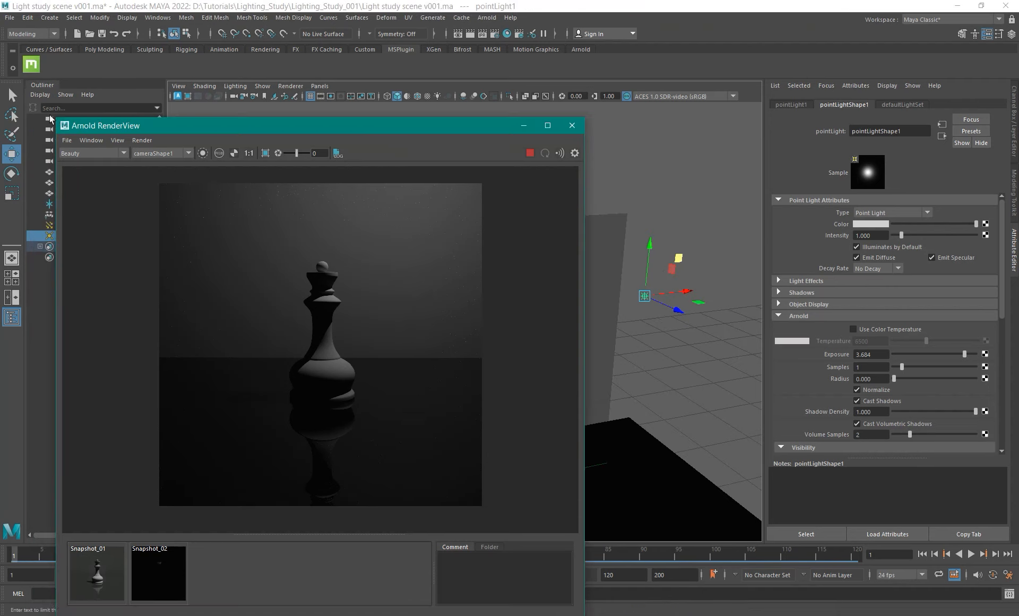
Make the render window smaller and frame the chess piece in it to examine the side lighting.
left_click_drag(56, 116, 195, 166)
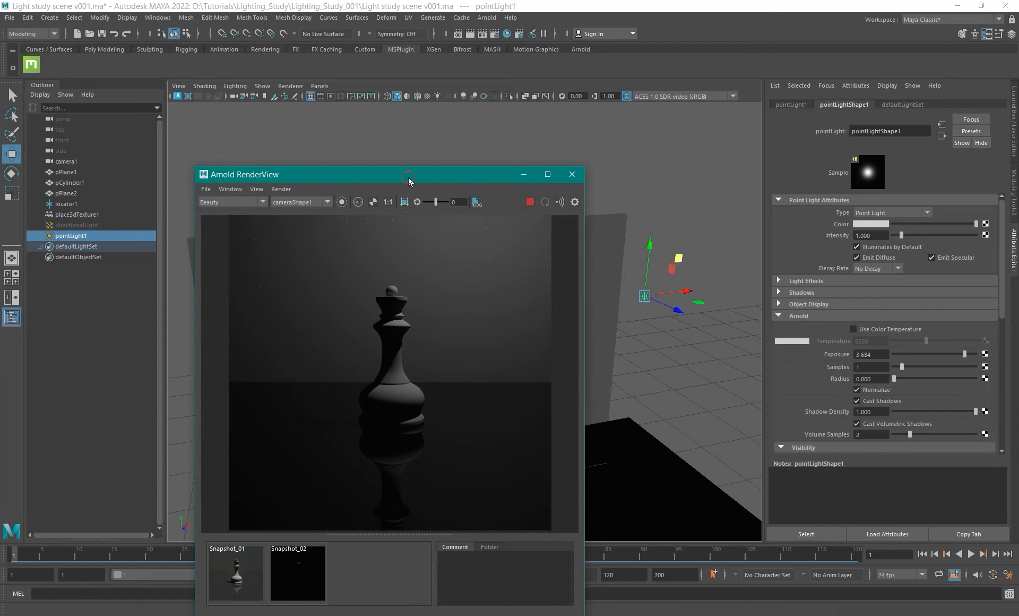
left_click_drag(409, 181, 355, 68)
scroll(383, 300, "down", 2)
middle_click_drag(382, 280, 355, 276, "alt")
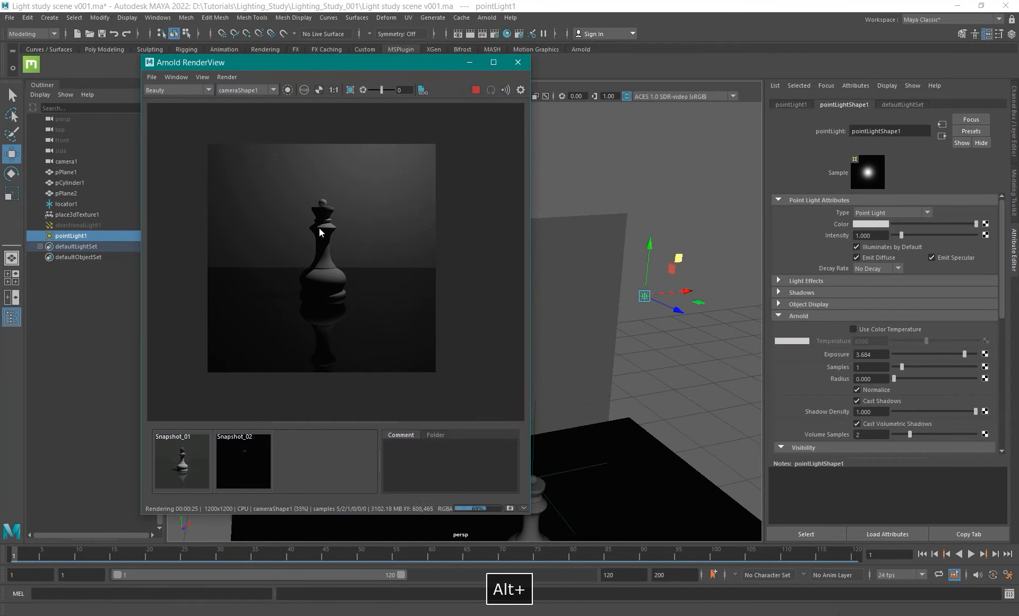
right_click_drag(319, 228, 510, 282, "alt")
middle_click_drag(352, 221, 369, 219, "alt")
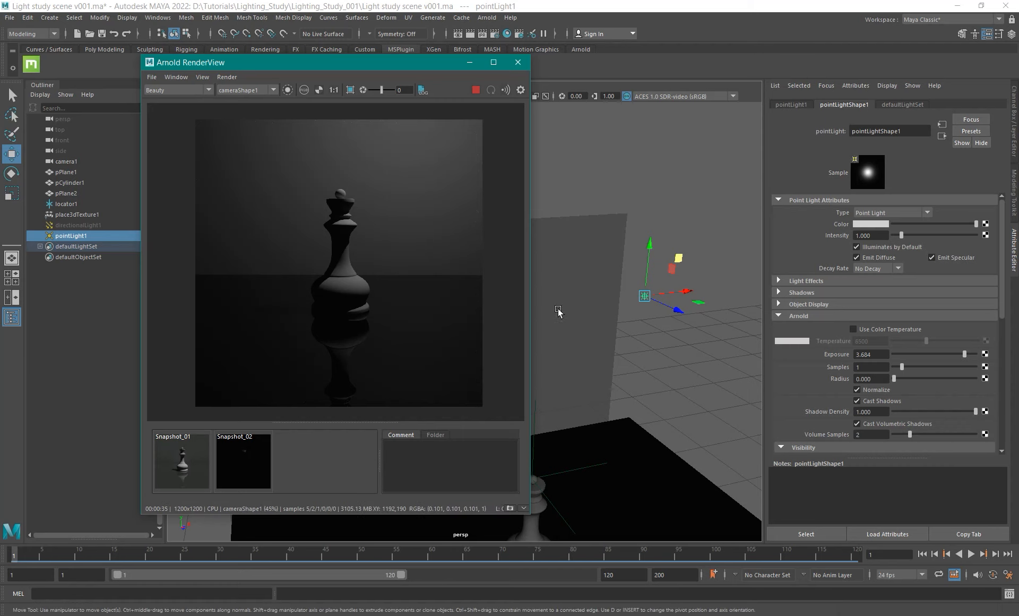
left_click_drag(400, 62, 353, 107)
right_click_drag(266, 301, 687, 365, "alt")
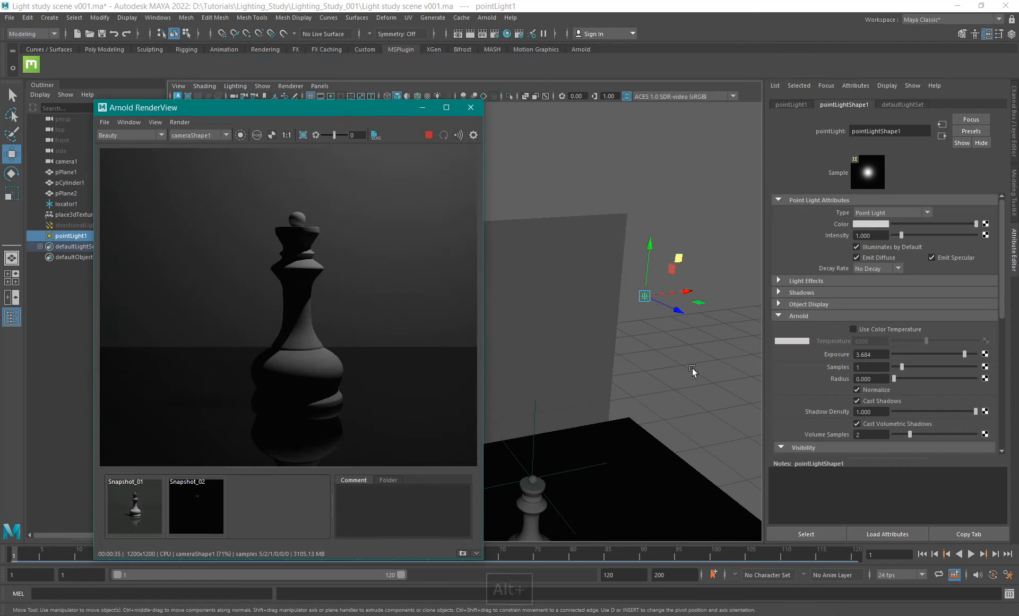
Show the render's display settings and toggle the foreground reference photo on and off.
left_click(474, 135)
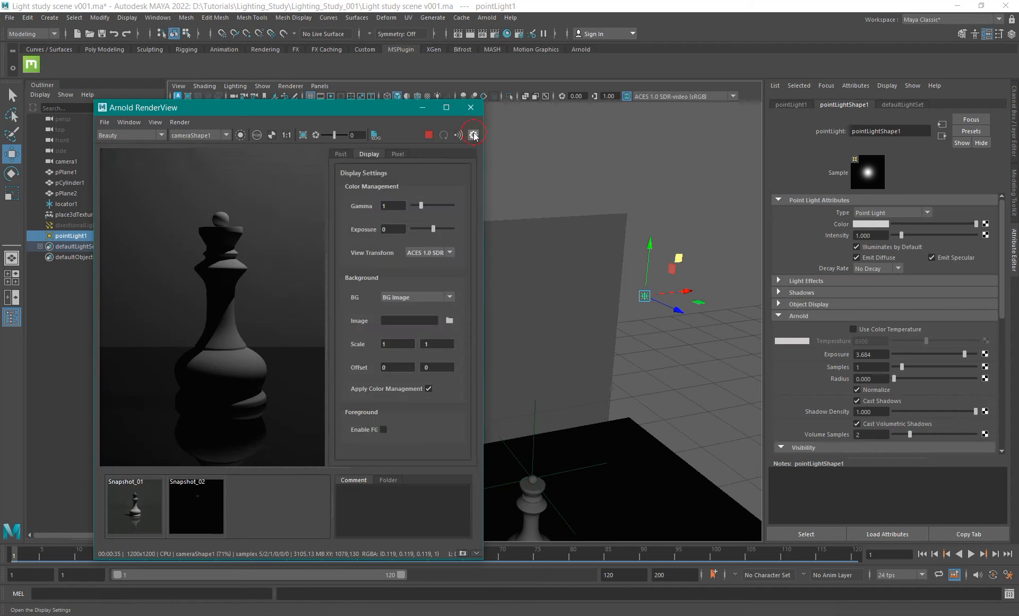
left_click(384, 429)
left_click(384, 430)
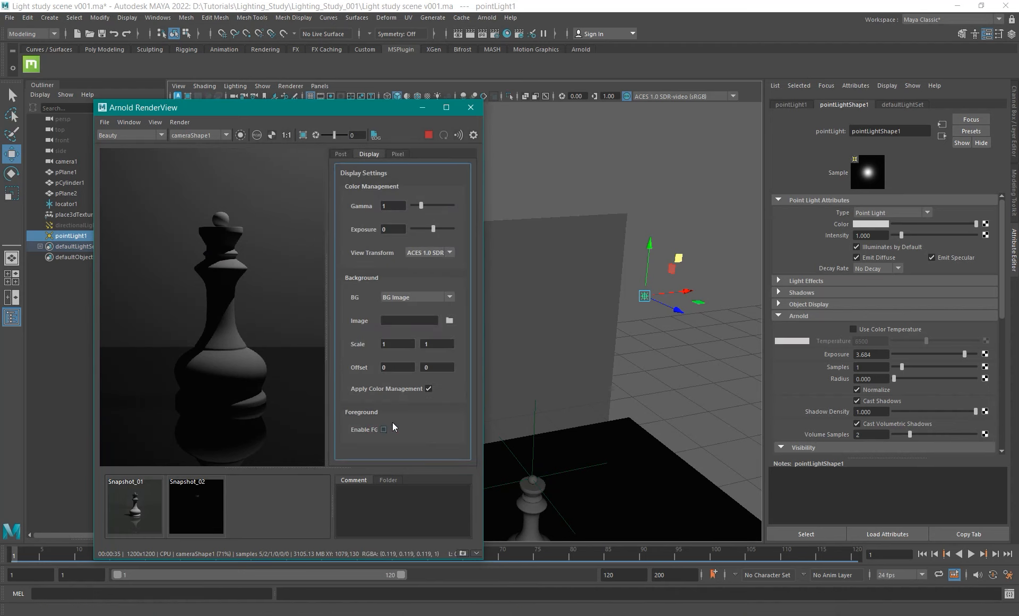
Set the point light's Exposure to 5 and compare the live render with Snapshot_01.
left_click(876, 355)
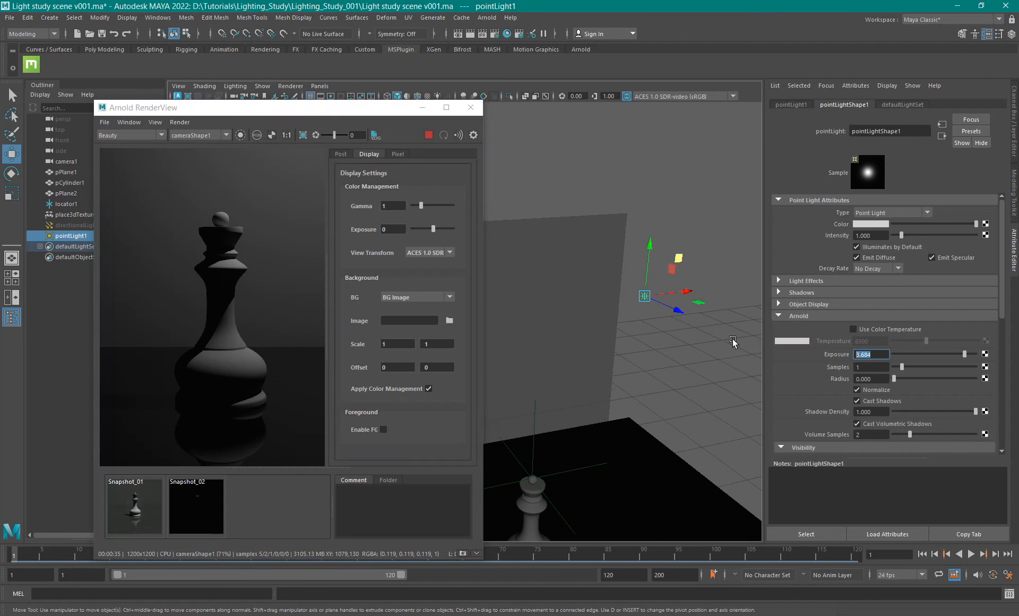
left_click_drag(965, 354, 983, 354)
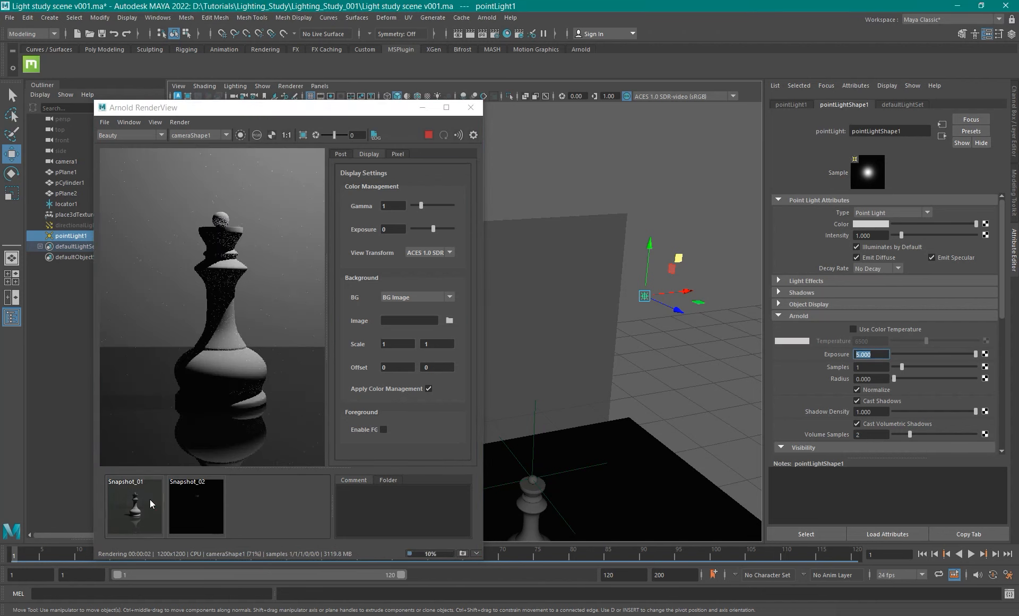
left_click(136, 507)
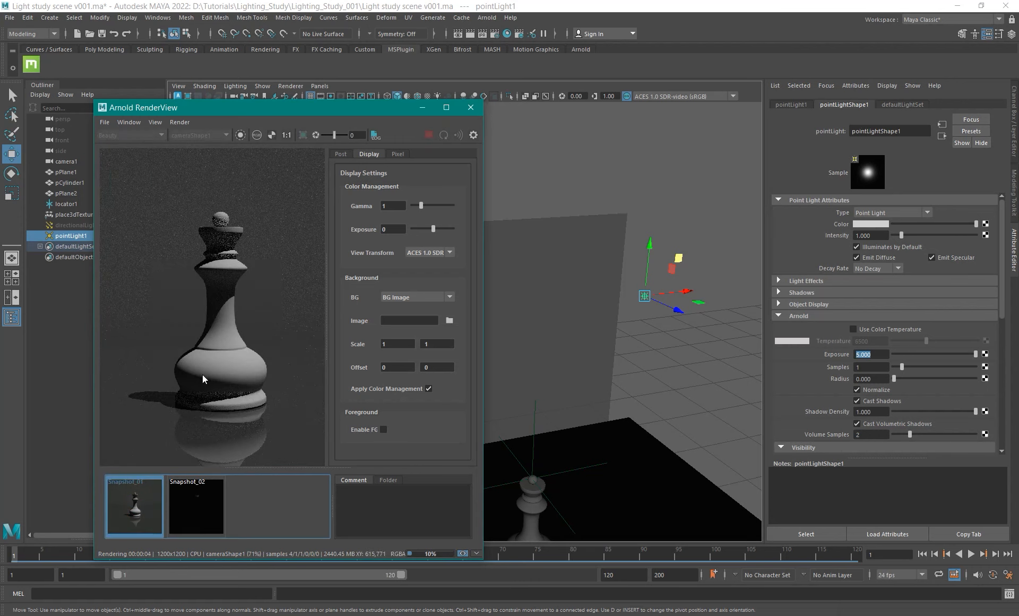
left_click(126, 501)
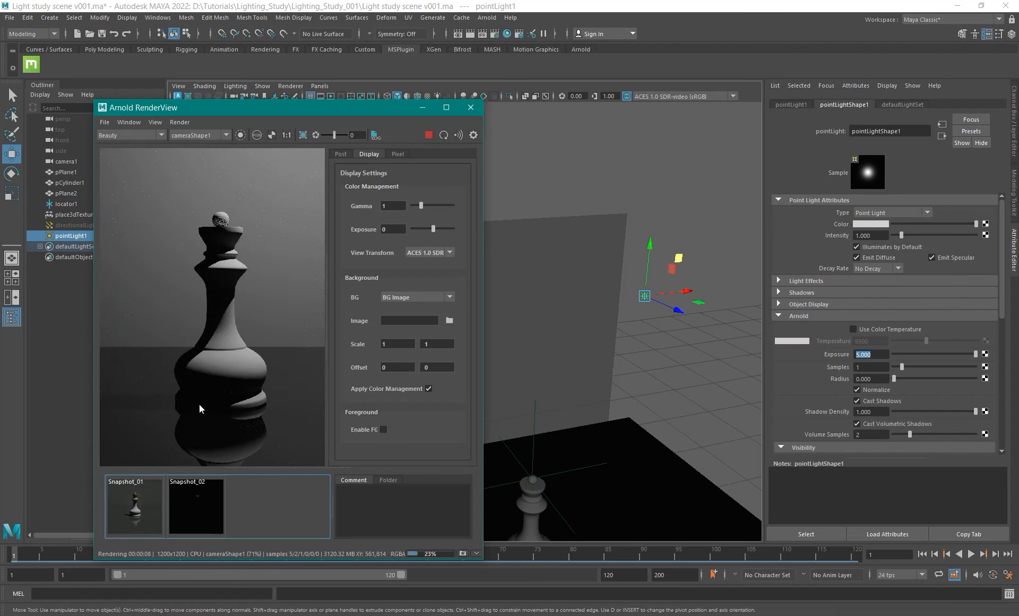
Compare the shadow edge on the chess piece's neck in the render with the foreground reference photo.
scroll(232, 294, "up", 5)
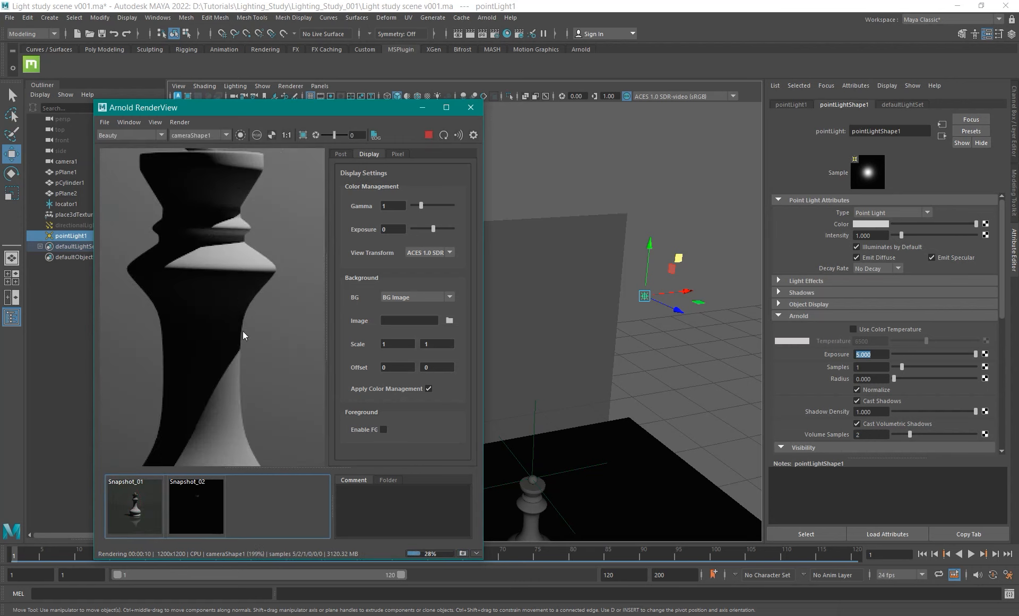
left_click(383, 428)
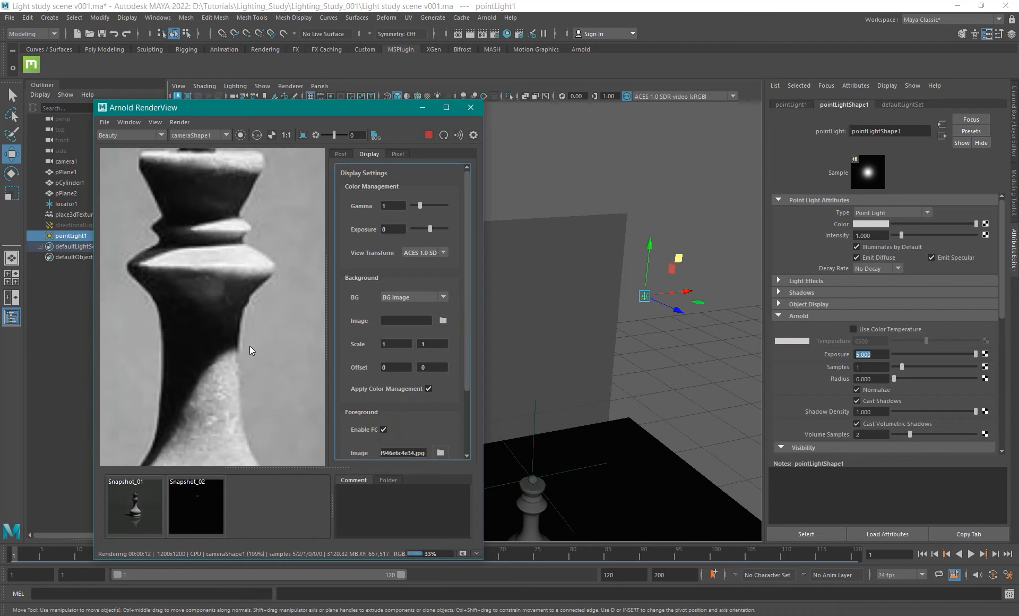
left_click(383, 425)
left_click(383, 426)
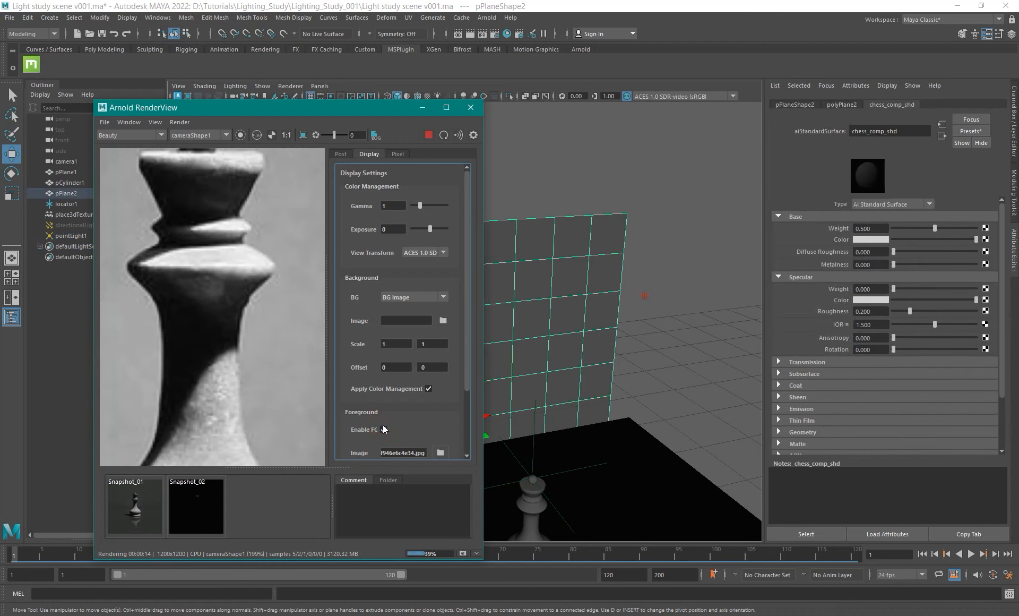
left_click(383, 426)
left_click(384, 428)
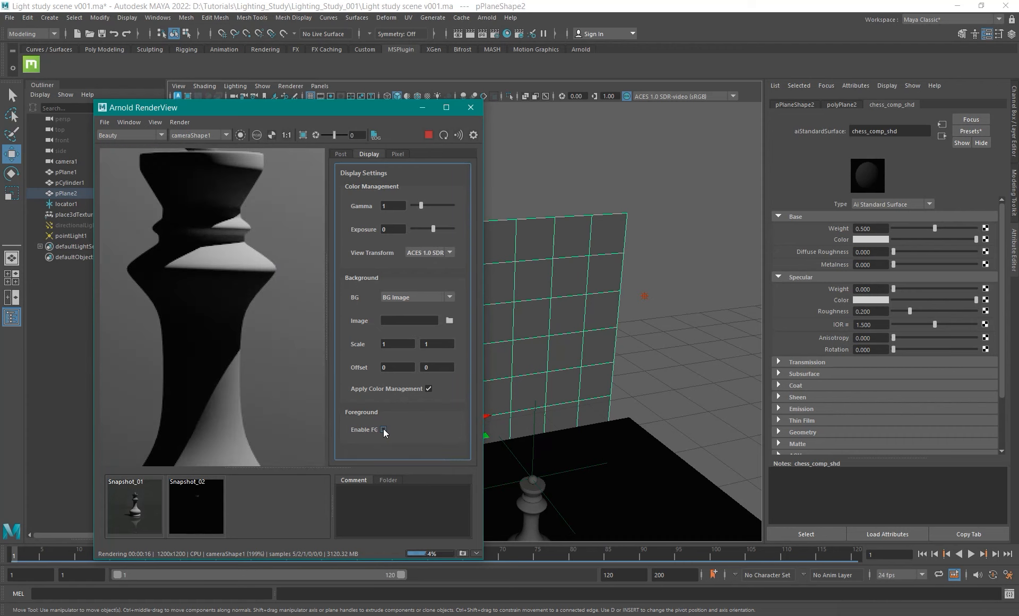
left_click(383, 429)
left_click(383, 428)
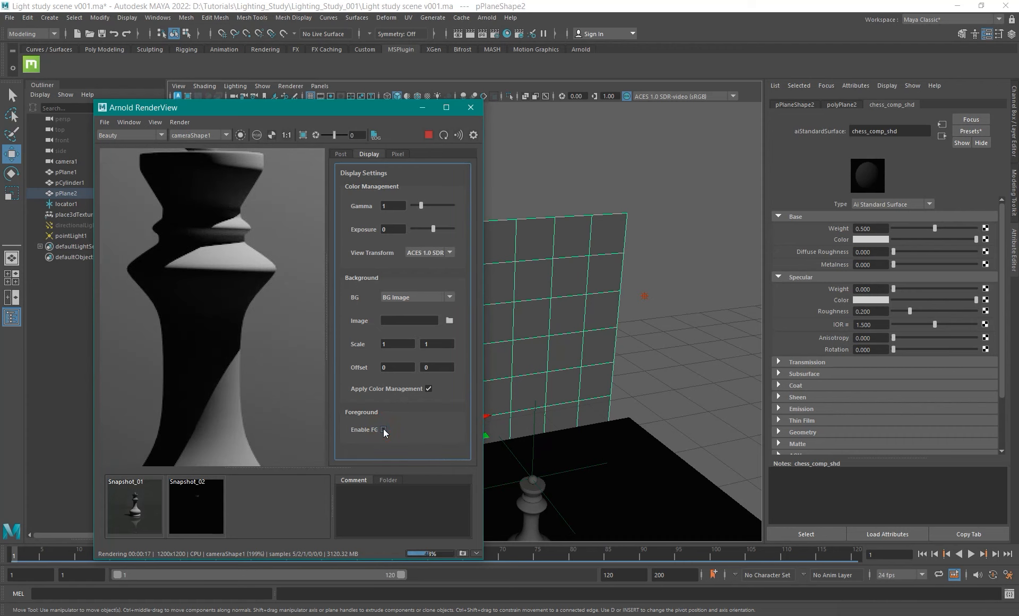
Lower the point light slightly to a height of about 3.26 cm and compare the shadow with the reference photo.
left_click(647, 297)
left_click_drag(648, 297, 652, 267)
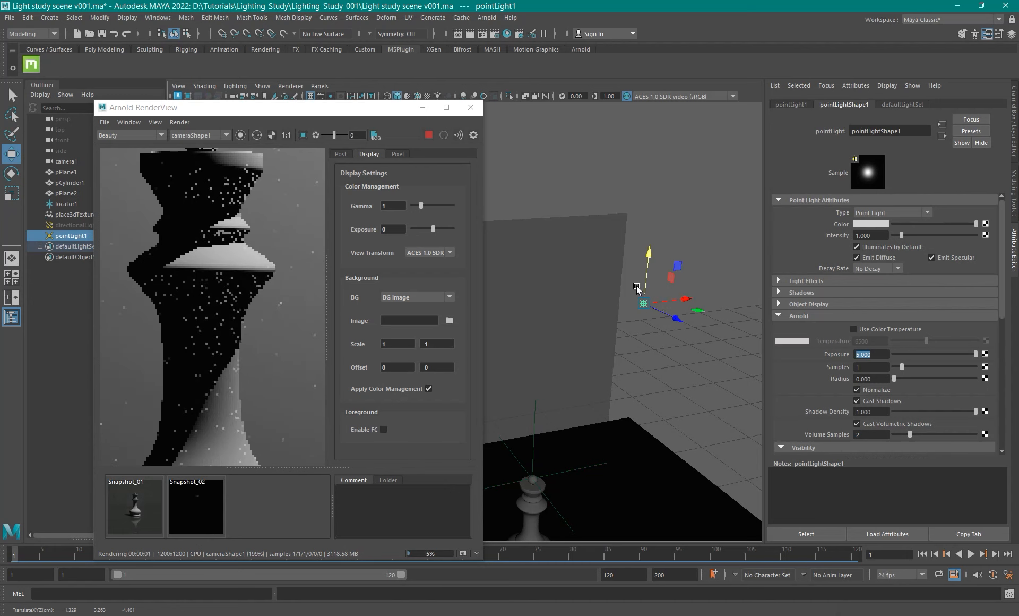
left_click(384, 430)
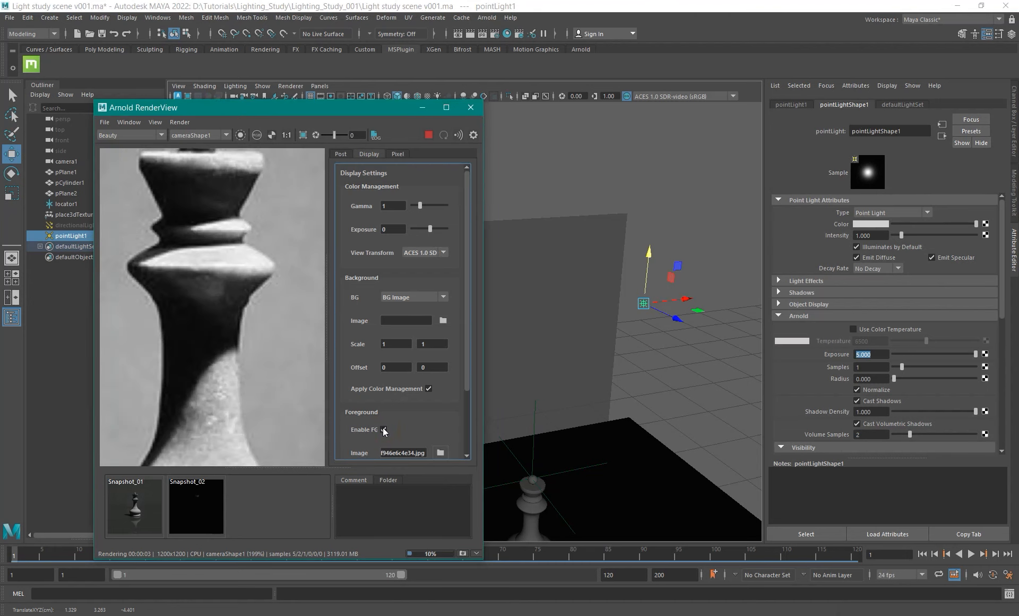
left_click(384, 430)
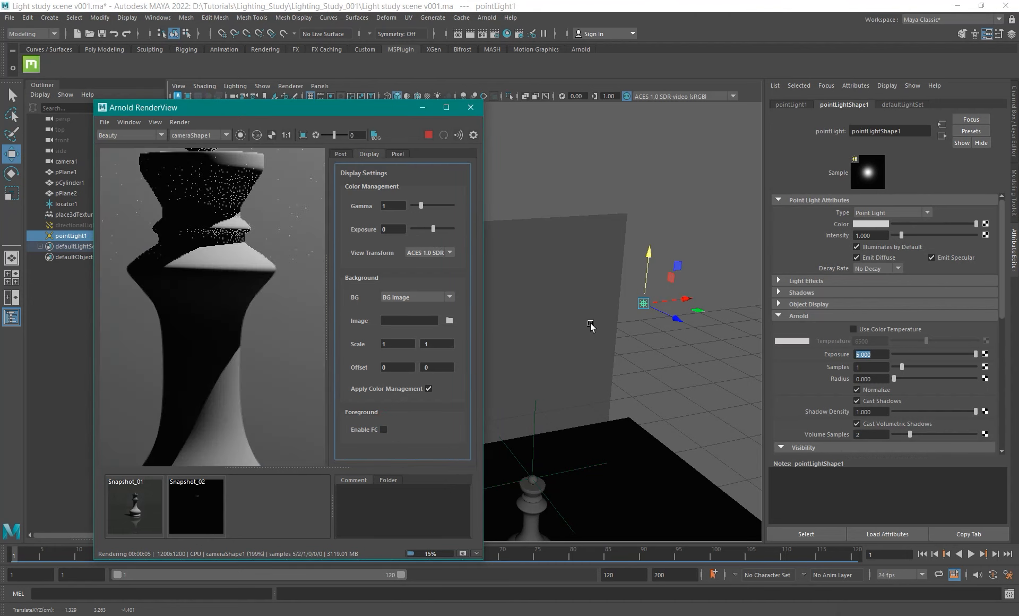
Lower the point light further to about 3.15 cm and show the reference photo over the render for comparison.
left_click_drag(649, 254, 651, 265)
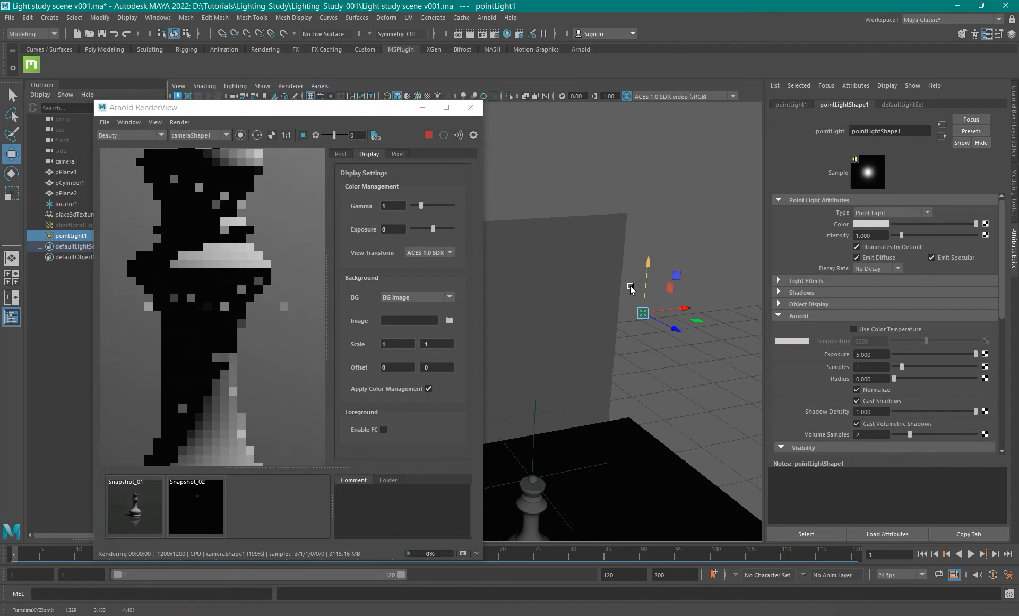
left_click(387, 430)
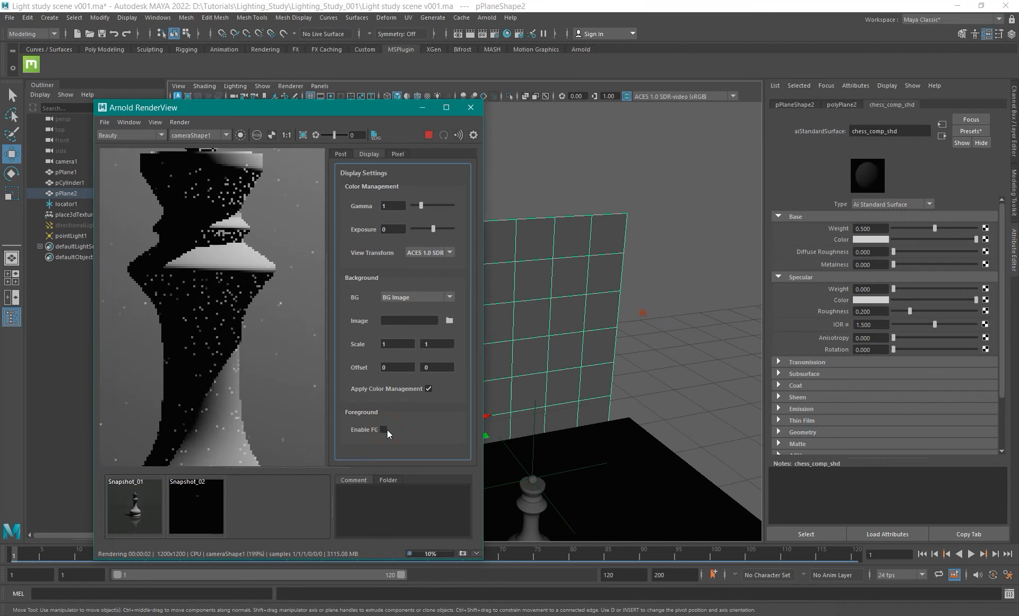
left_click(384, 428)
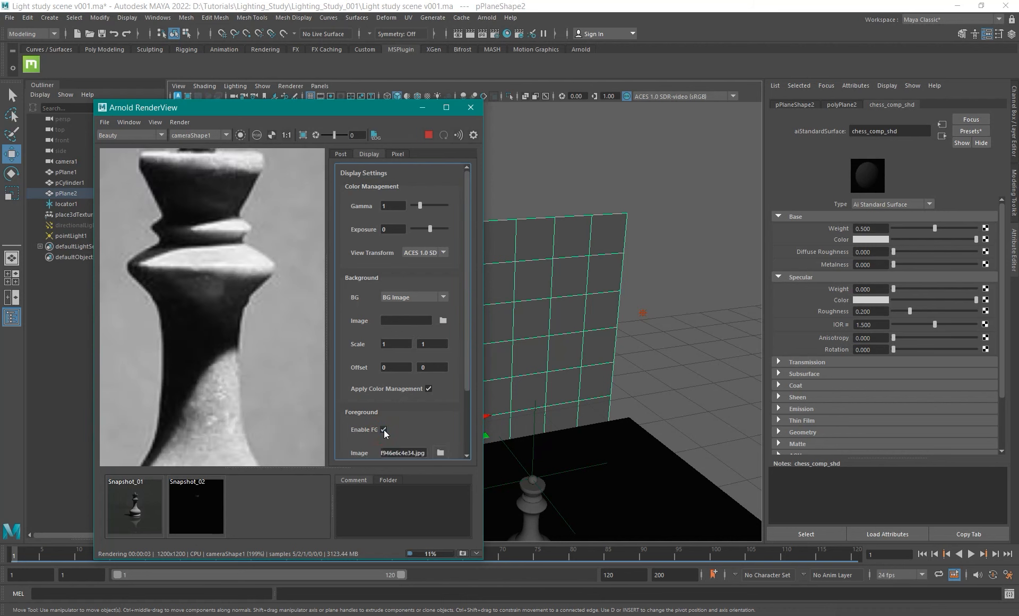
Hide the foreground reference image in the render and move the point light along Z to about -3.68.
left_click(384, 429)
left_click(642, 312)
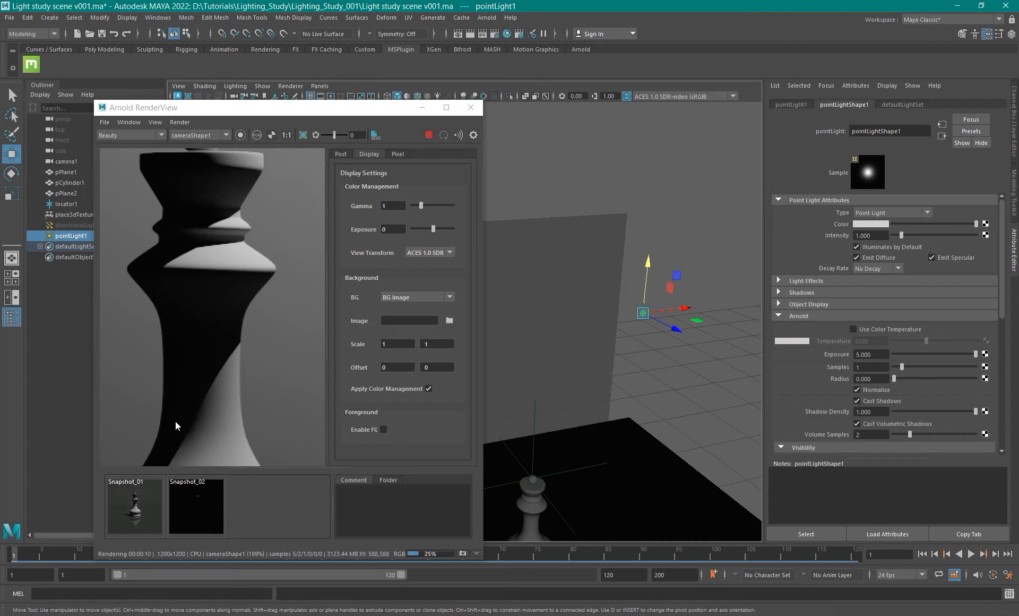
right_click_drag(642, 381, 602, 362, "alt")
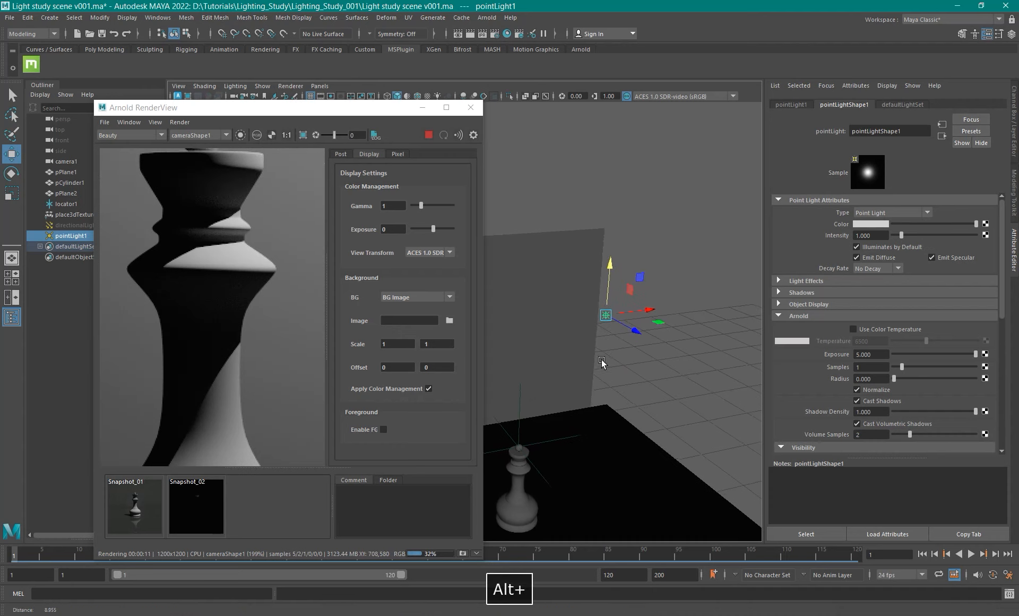
left_click_drag(602, 362, 623, 375, "alt")
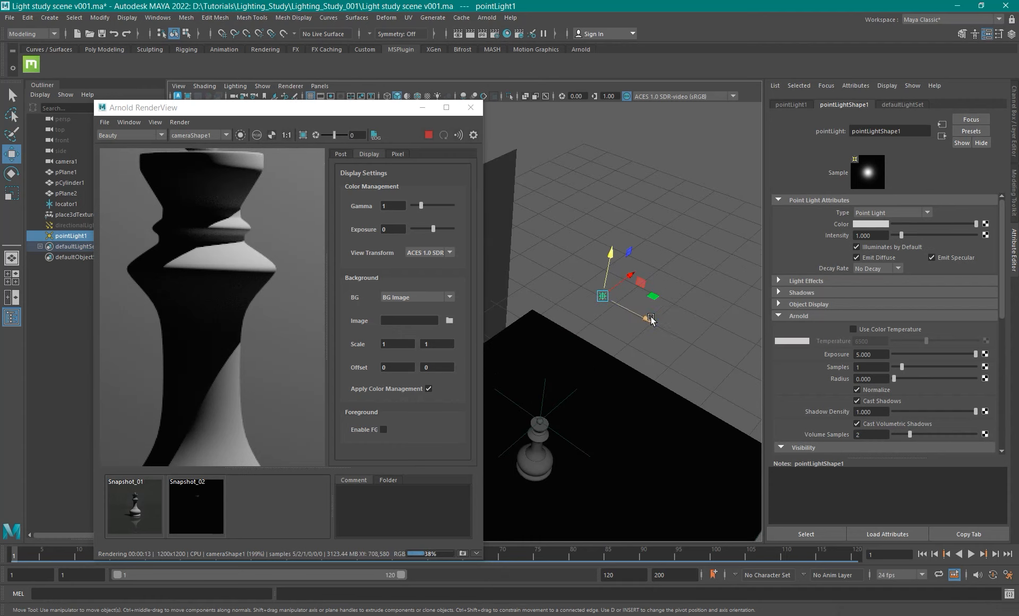
left_click_drag(646, 317, 690, 347)
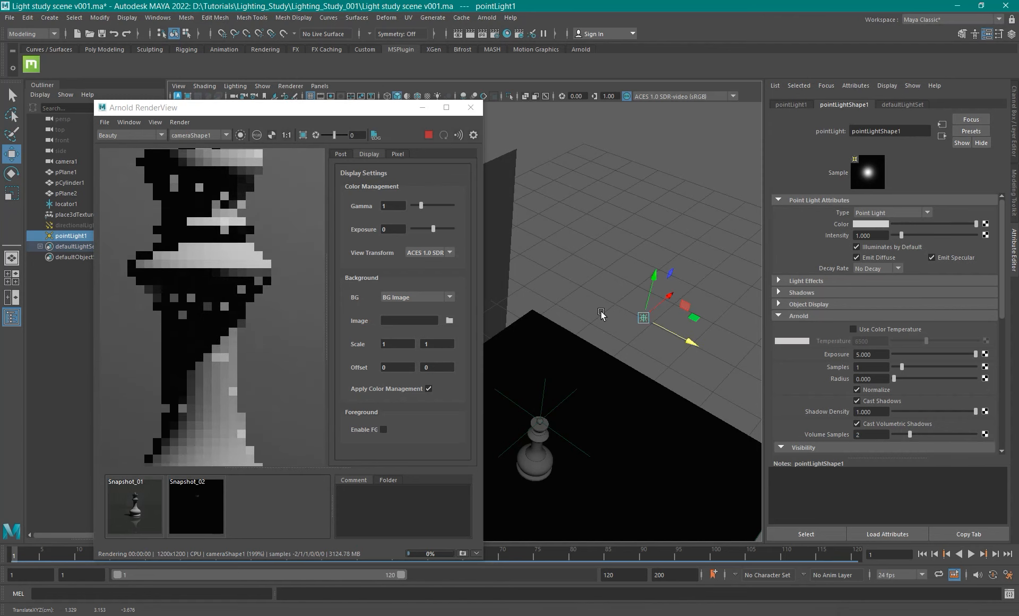
left_click_drag(703, 388, 607, 348, "alt")
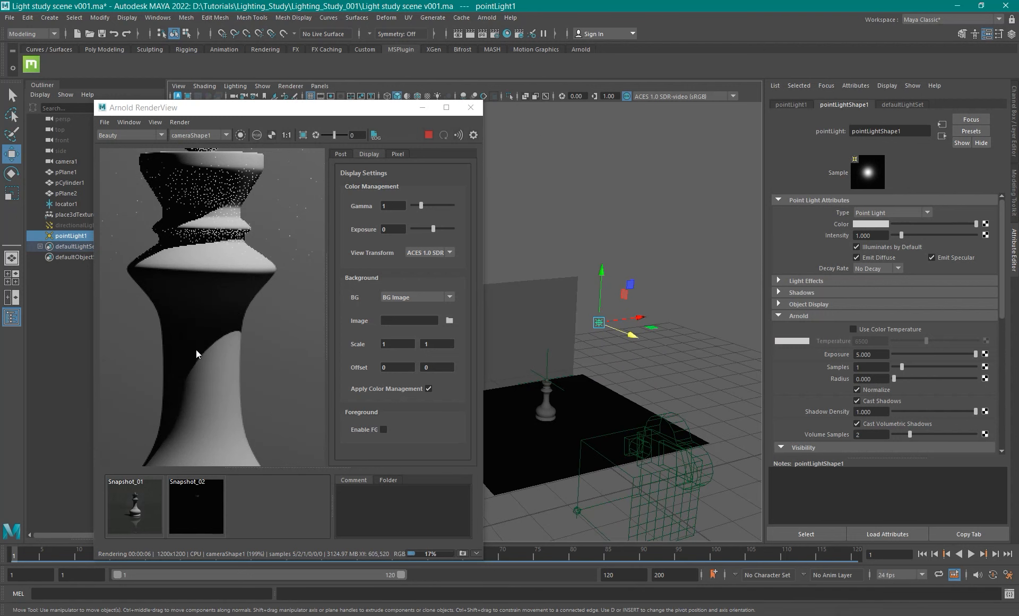
Compare the shadow edge on the chess piece's shaft with the reference photo by toggling the foreground image.
left_click(383, 428)
left_click(384, 428)
left_click(383, 428)
left_click(383, 429)
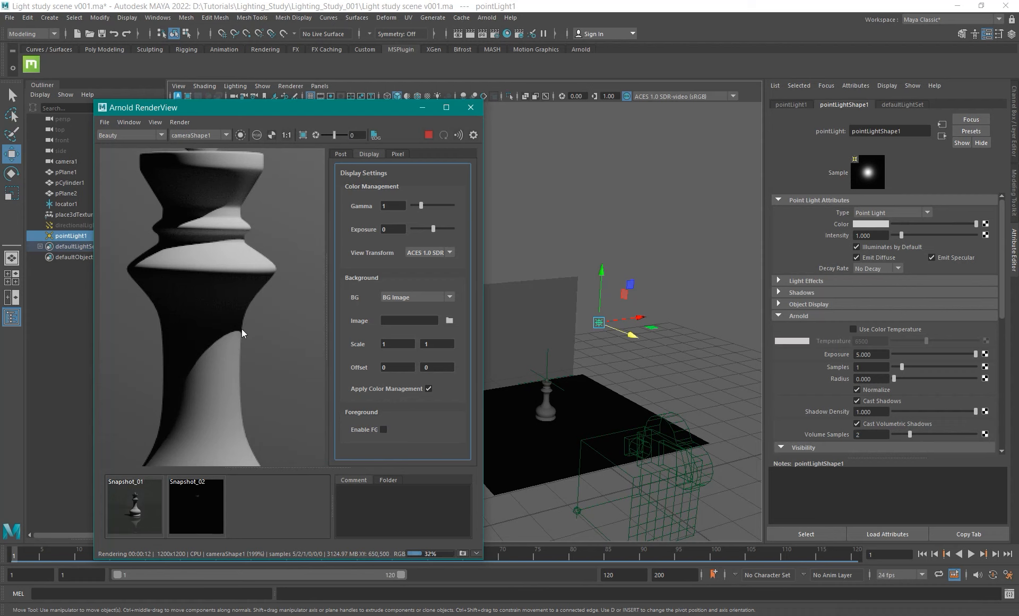
left_click(383, 429)
left_click(383, 429)
left_click(383, 428)
left_click(384, 428)
left_click(384, 428)
left_click(384, 428)
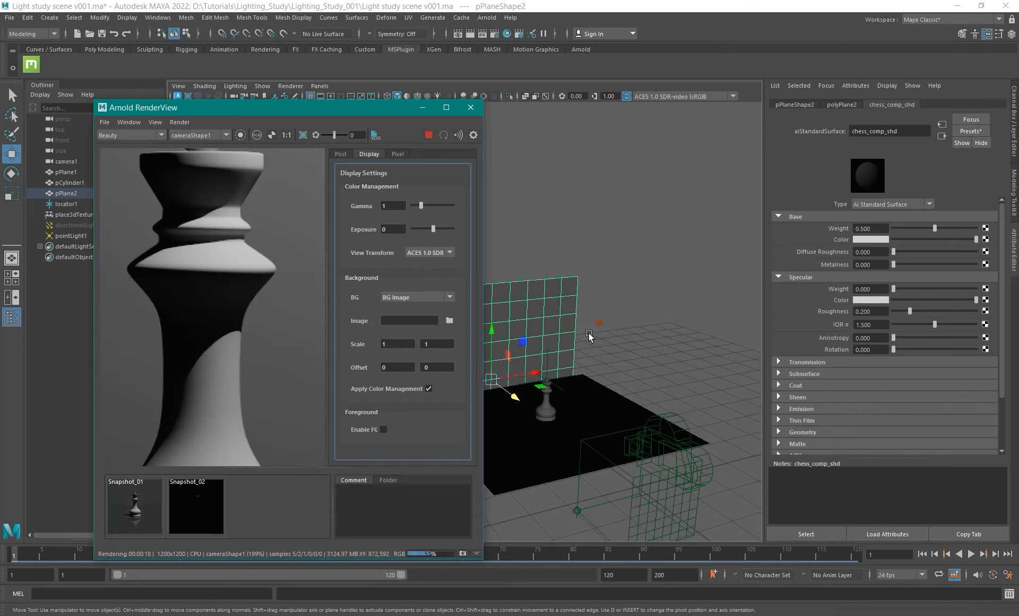
Raise the point light to about 3.53 in Y, checking the rendered shadow against the foreground reference.
left_click(598, 325)
left_click(599, 323)
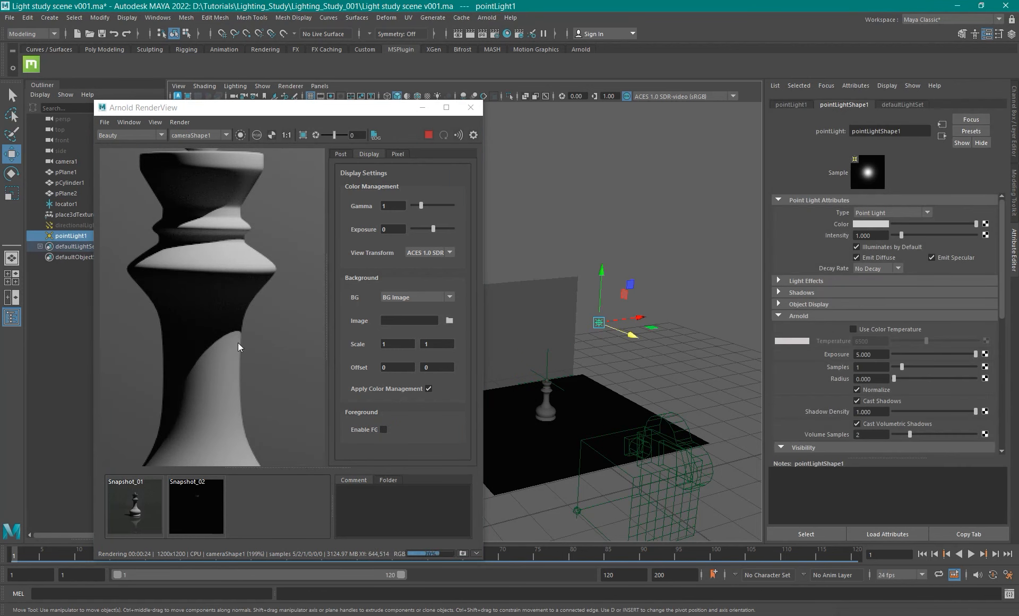
key("t")
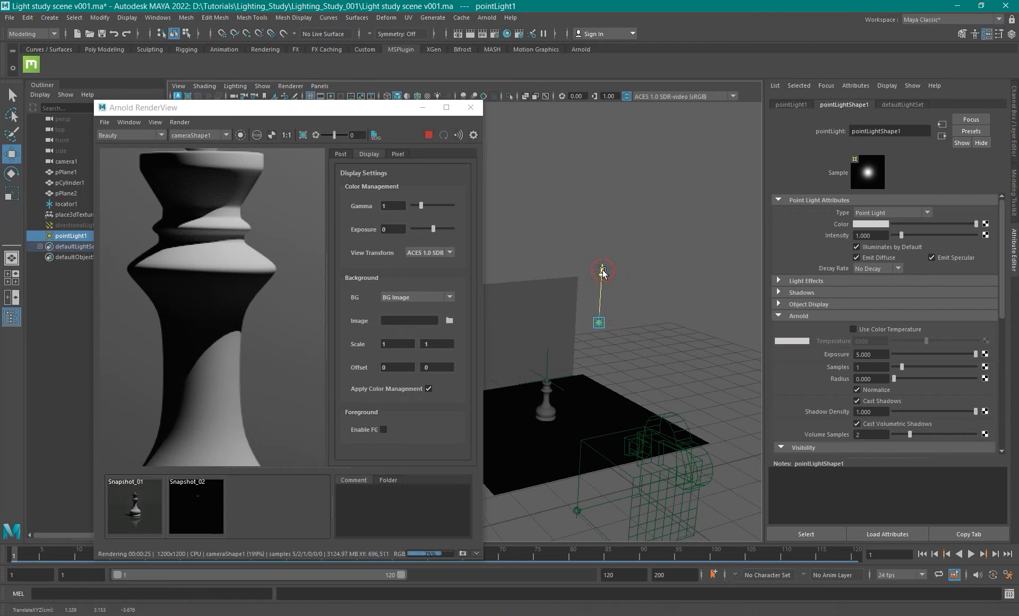
left_click_drag(602, 273, 605, 261)
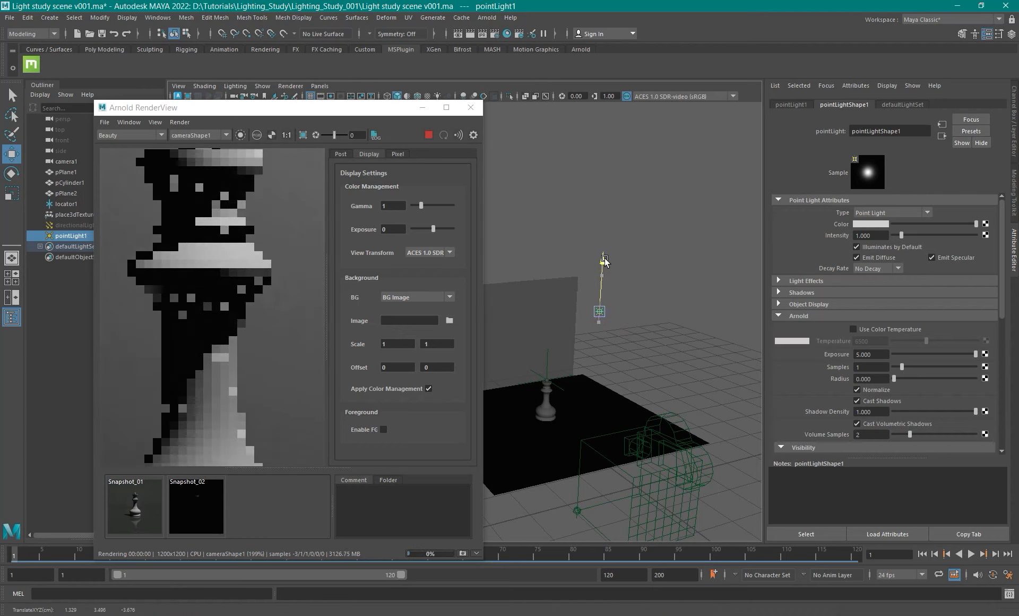
left_click(384, 427)
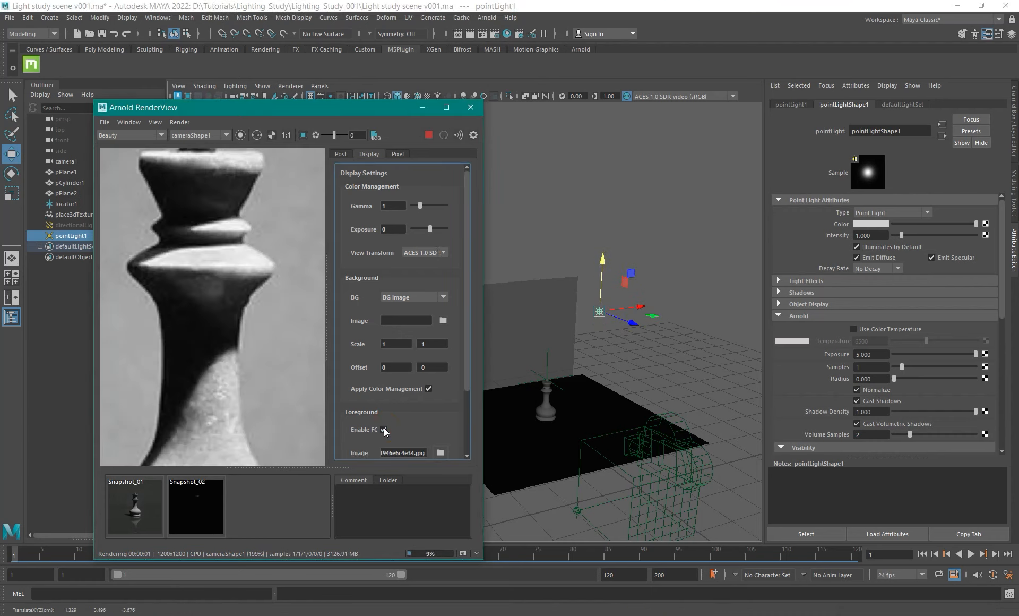
left_click(384, 428)
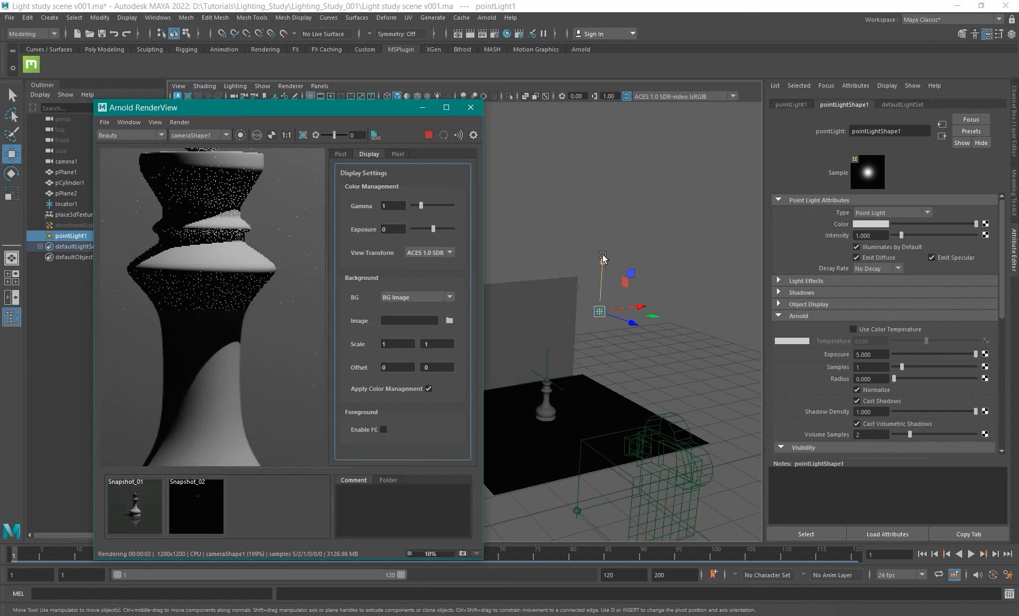
left_click_drag(603, 255, 604, 254)
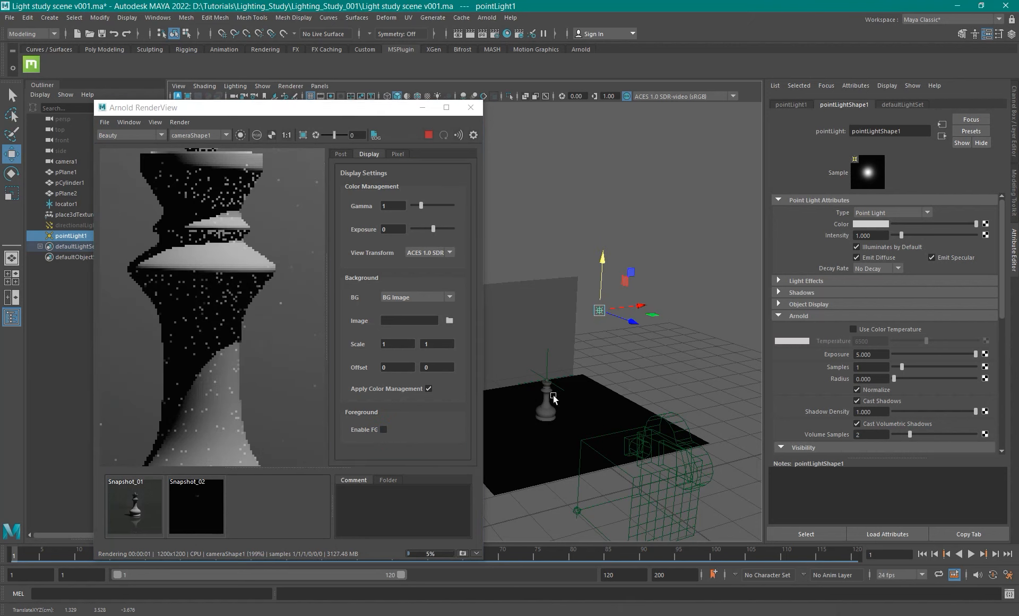
left_click(383, 429)
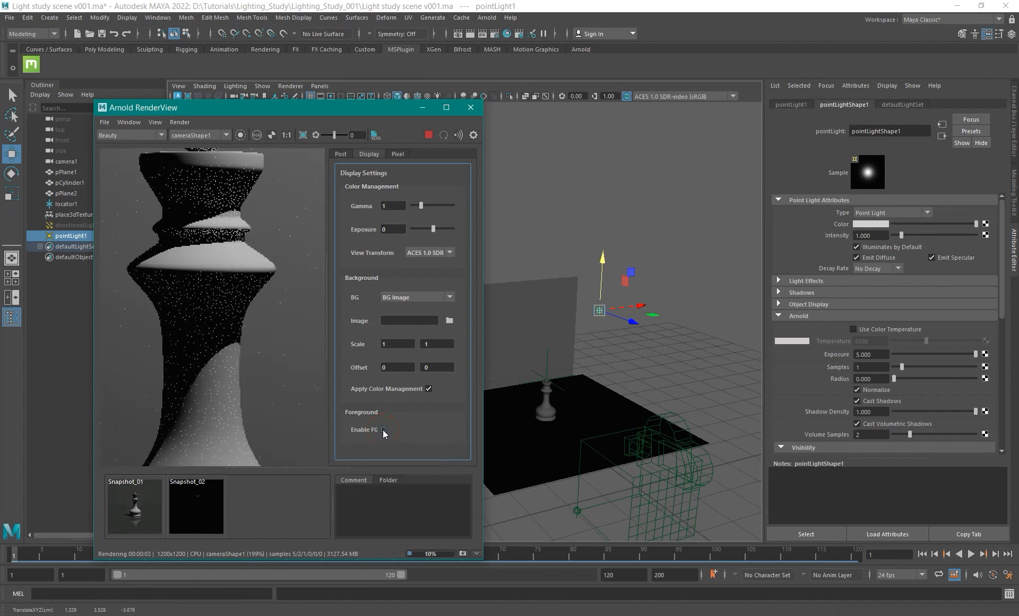
left_click(383, 429)
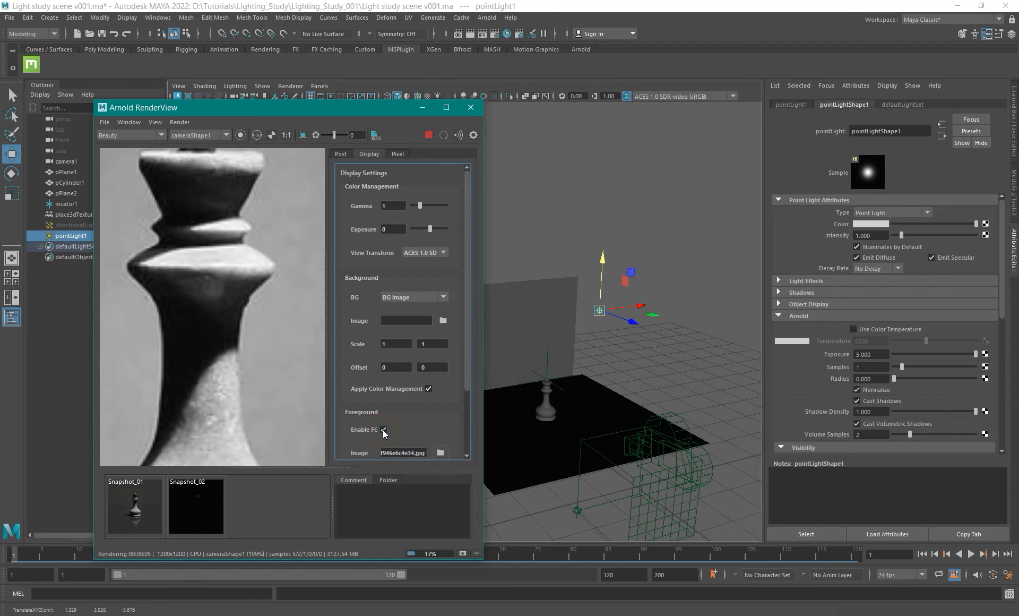
left_click(383, 429)
left_click(383, 429)
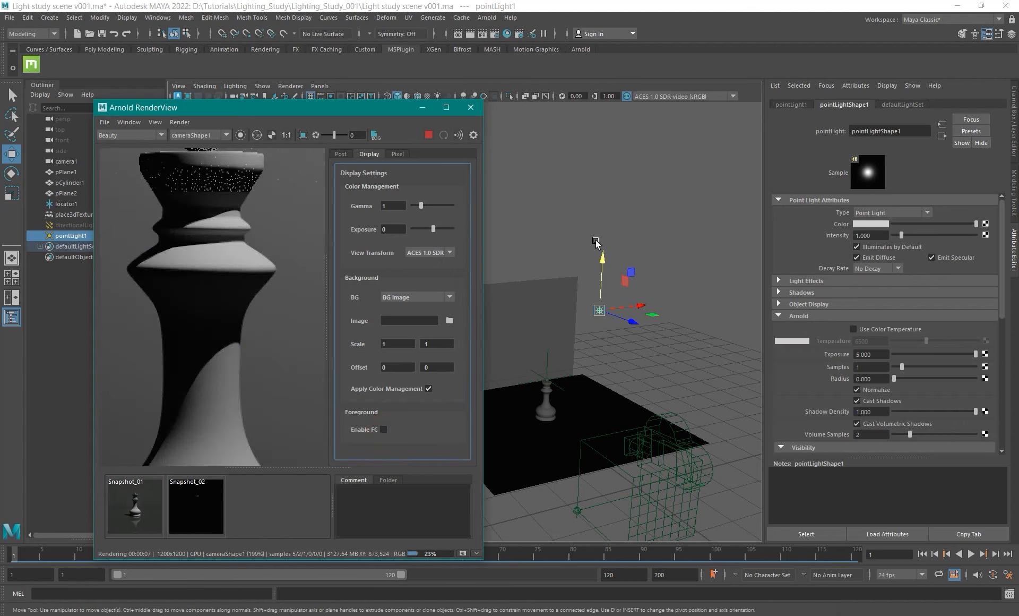
Reposition the point light to about 3.70 in Y and -3.40 in Z, checking against the foreground reference.
left_click_drag(603, 259, 606, 260)
left_click(384, 428)
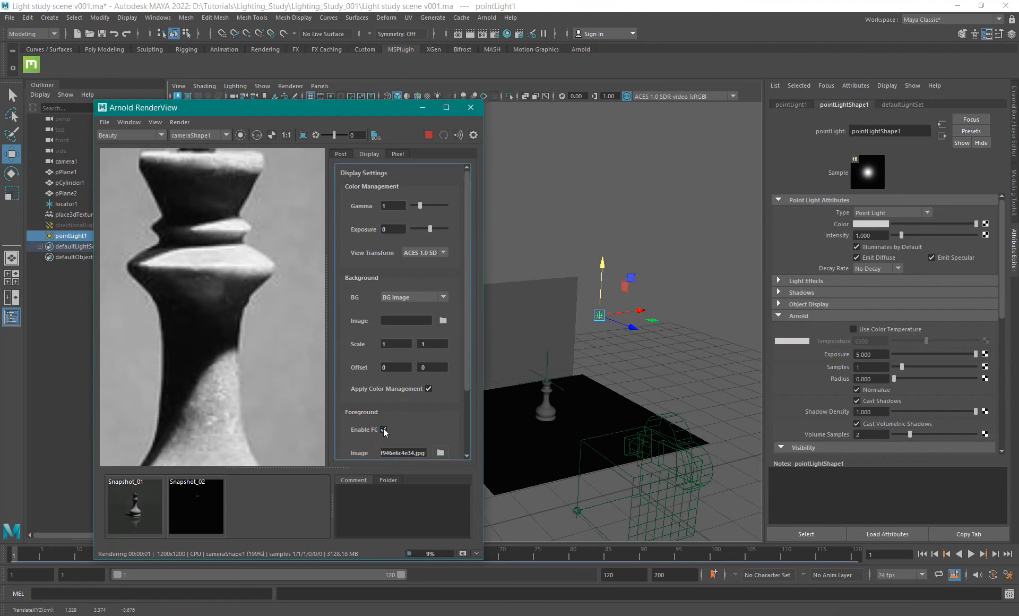
left_click(383, 429)
left_click_drag(602, 262, 606, 252)
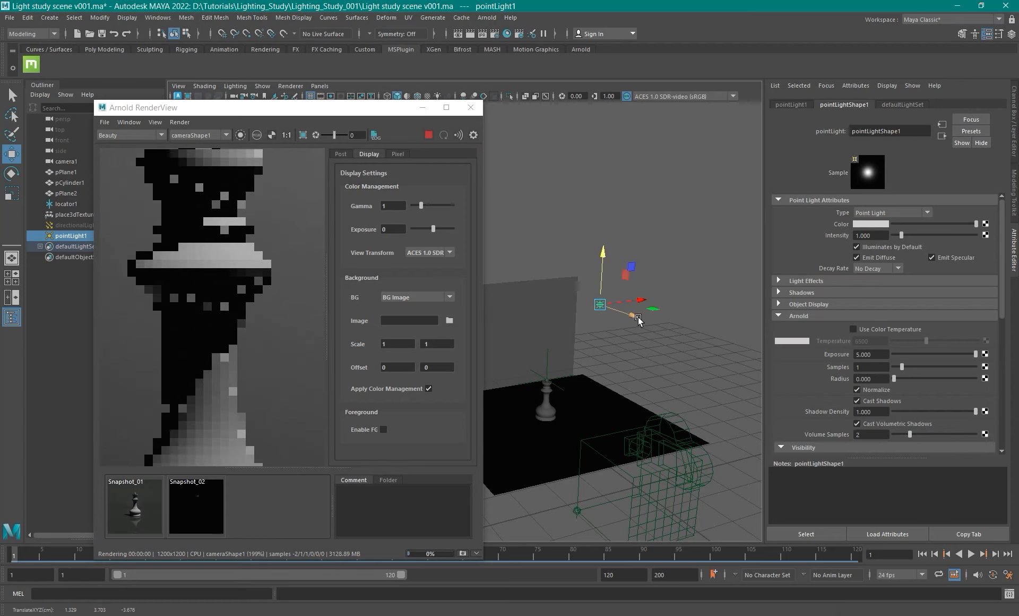
left_click_drag(640, 317, 644, 320)
left_click(384, 432)
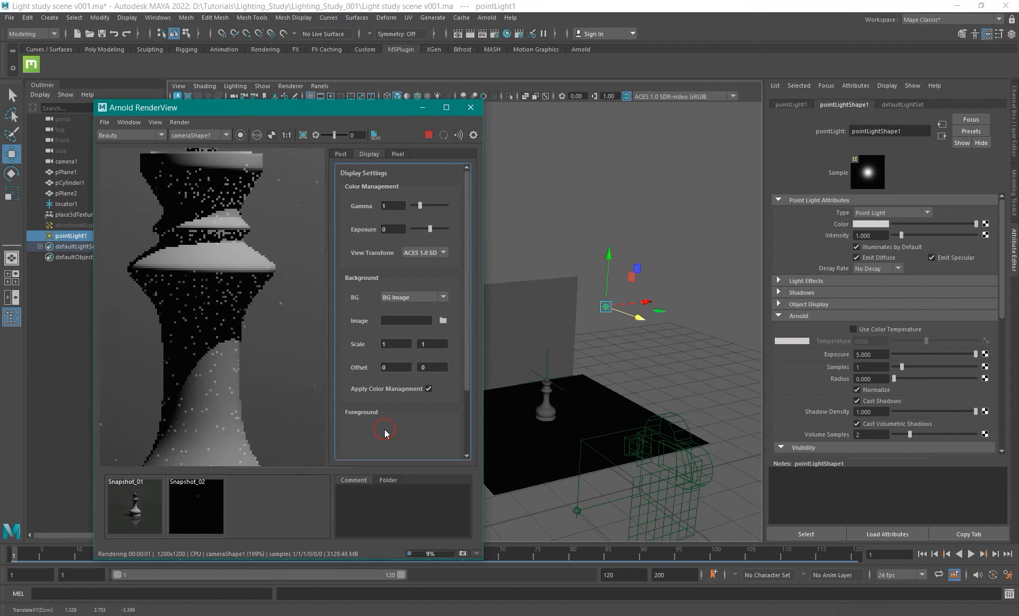
Limit rendering to a crop region around the chess piece's shaft and compare it with the foreground reference.
left_click_drag(134, 292, 278, 429, "shift")
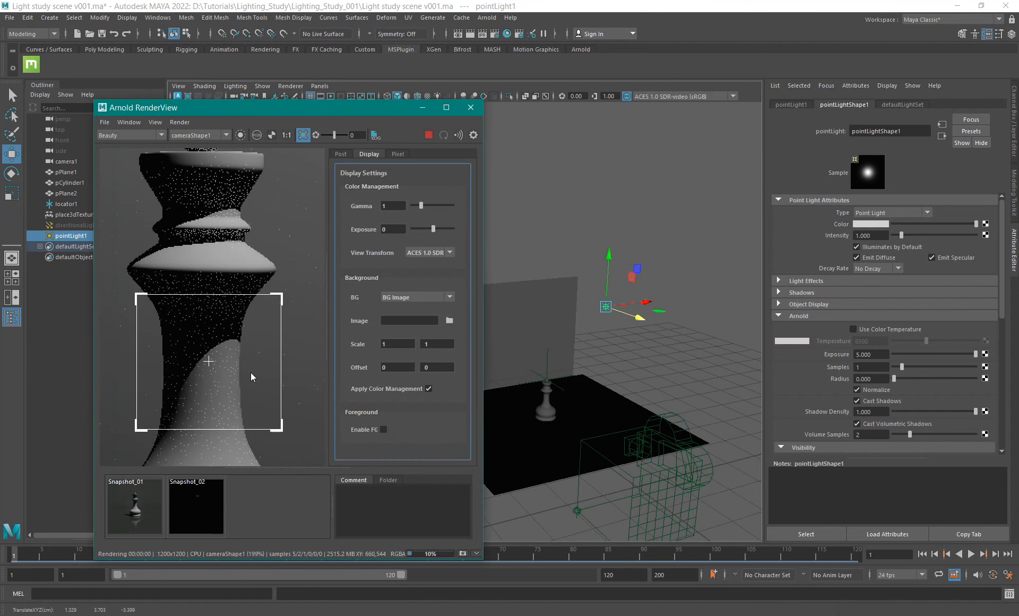
scroll(234, 361, "up", 2)
left_click_drag(237, 365, 272, 321, "alt")
left_click(383, 430)
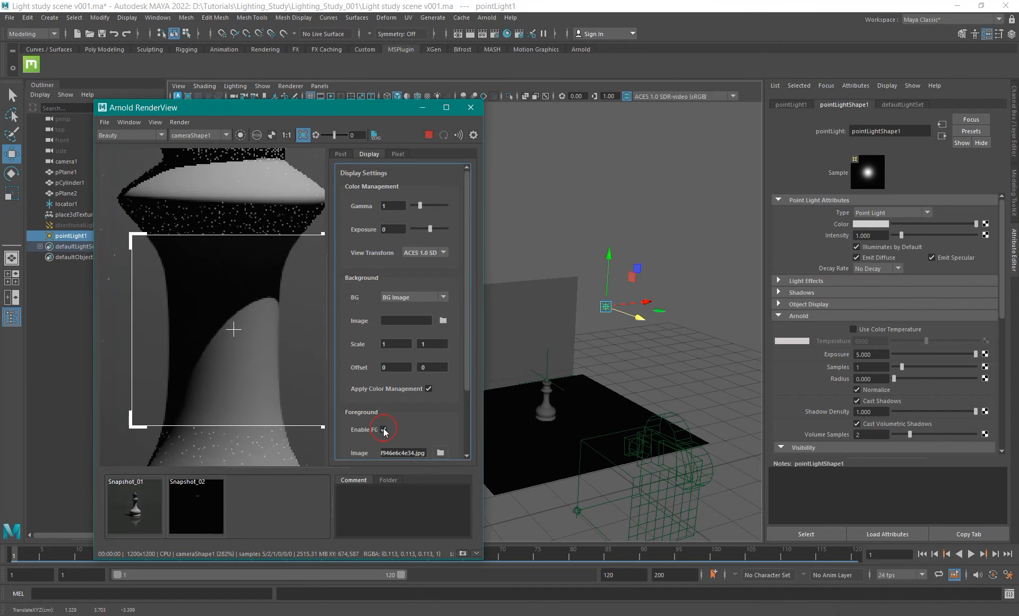
left_click(383, 430)
Raise the point light to about 3.99 in Y and compare the shadow edge with the foreground reference.
left_click_drag(610, 257, 610, 246)
left_click(383, 428)
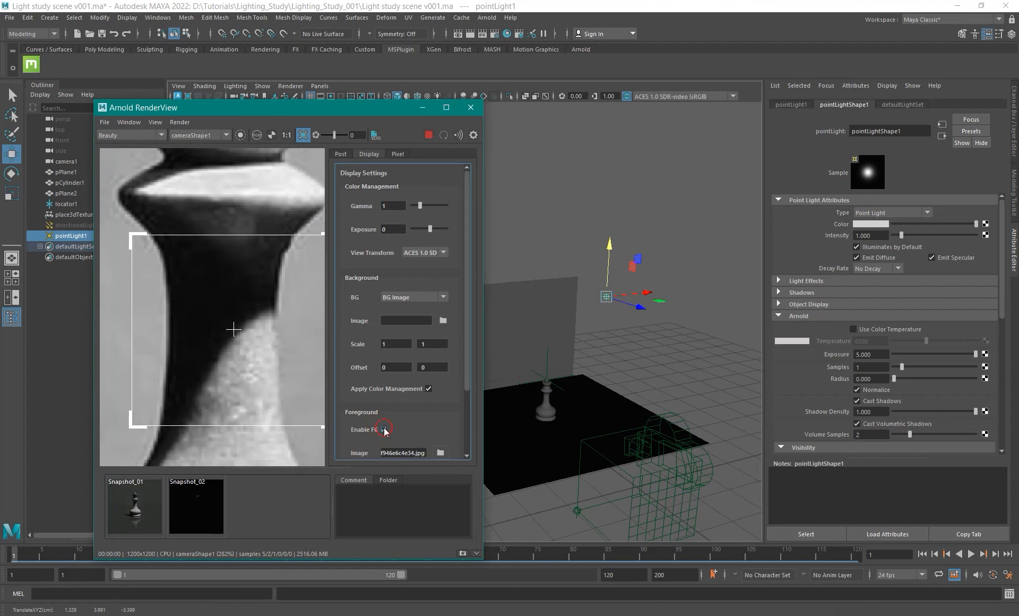
left_click(383, 428)
left_click(382, 429)
left_click(383, 428)
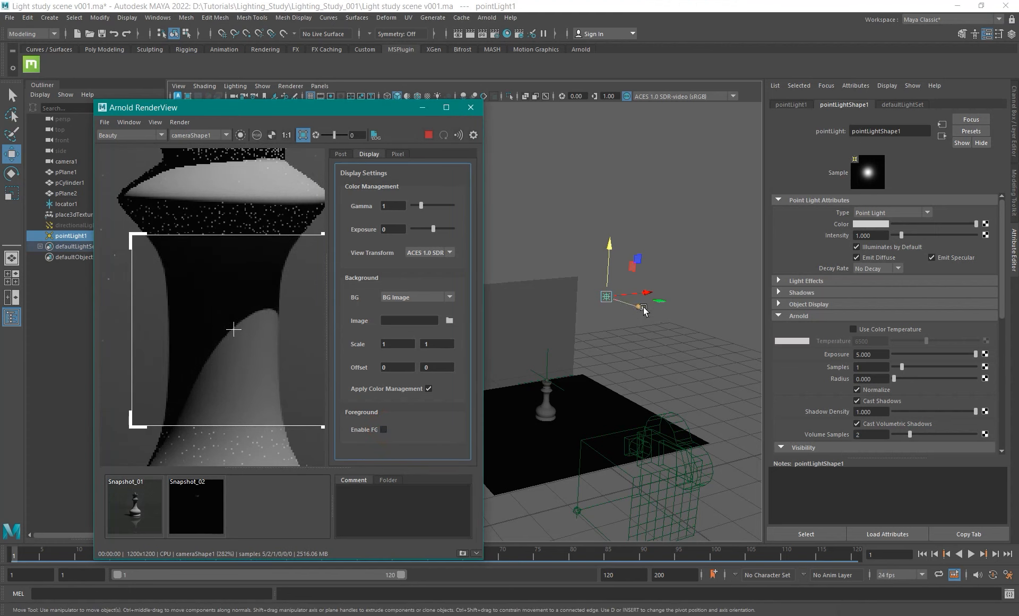
Move the point light along Z to about -3.47 and compare the shaft's shadow with the foreground reference.
left_click_drag(644, 306, 642, 310)
left_click(383, 429)
left_click(383, 429)
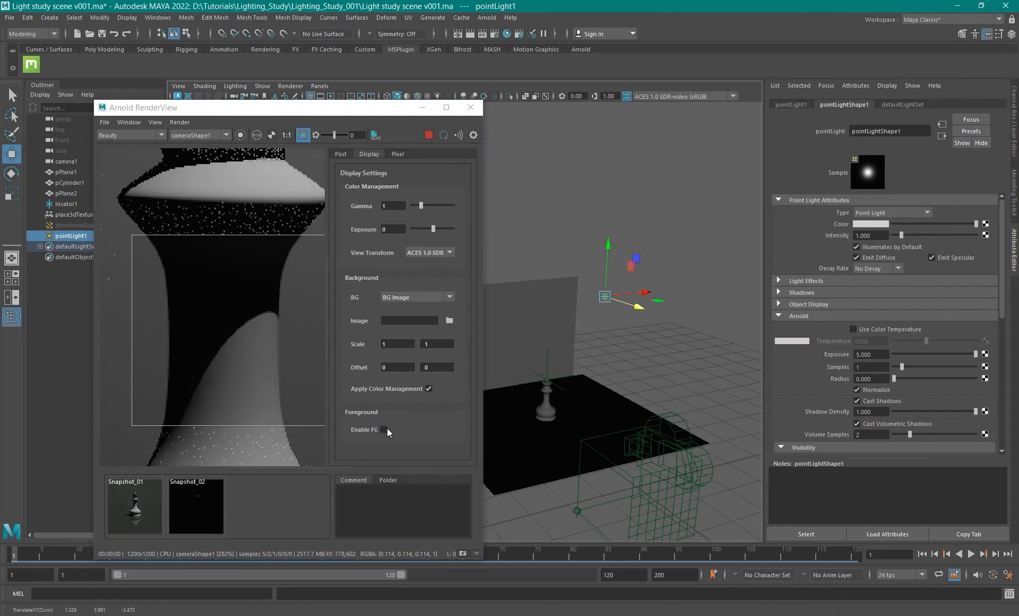
left_click(384, 429)
left_click(384, 429)
left_click(384, 428)
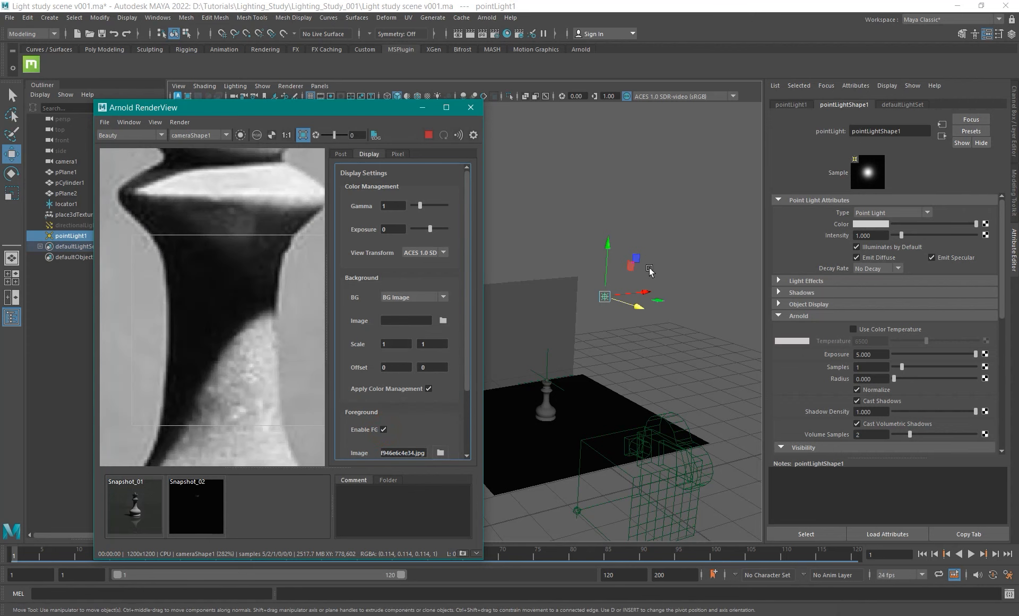
Shift the point light along Z to about -3.55 and check the shadow's slope against the foreground reference.
left_click_drag(639, 307, 635, 307)
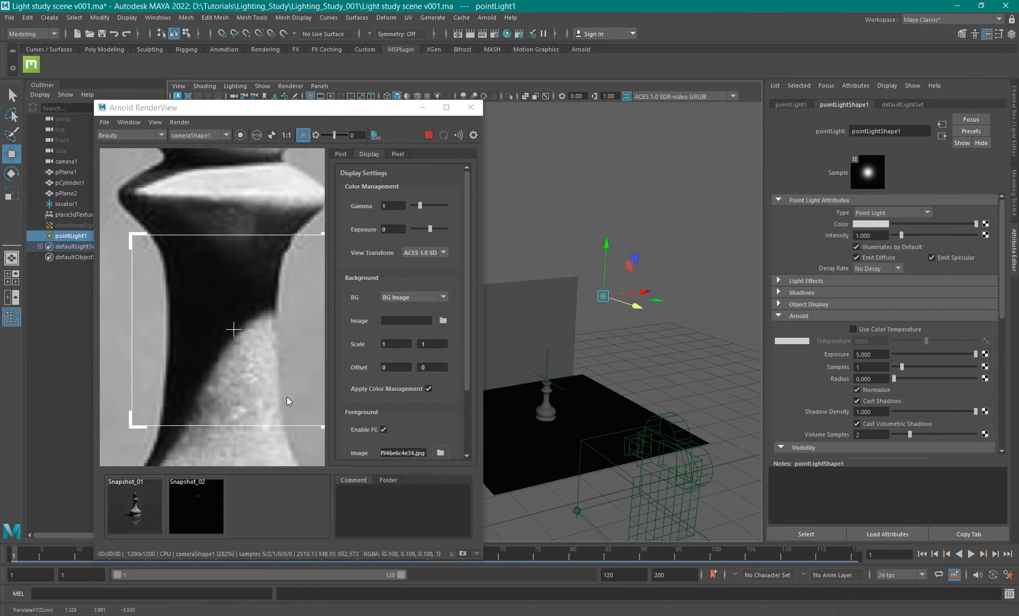
left_click(383, 429)
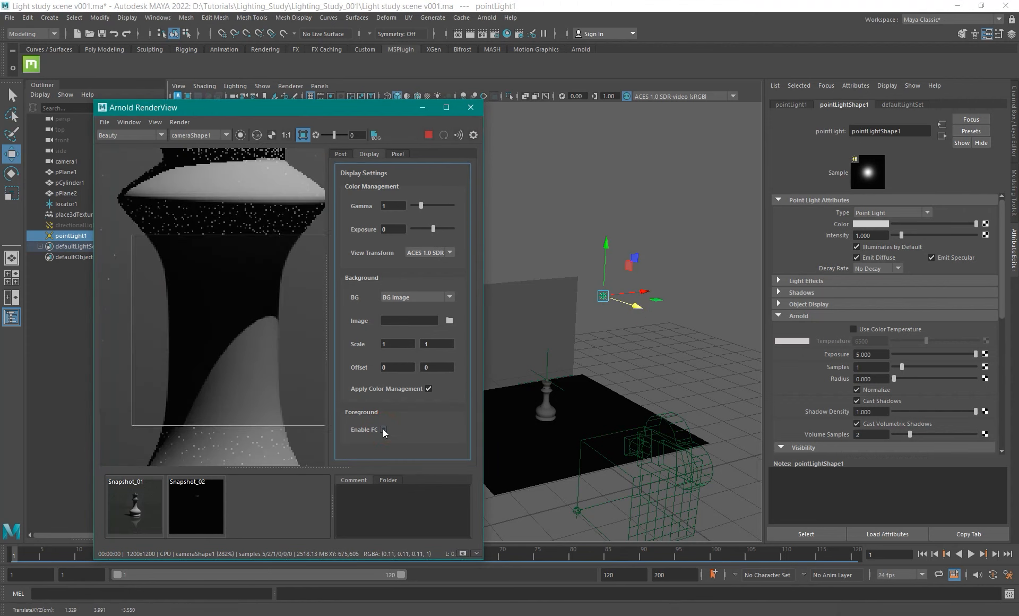
left_click(383, 428)
left_click(384, 429)
left_click(384, 429)
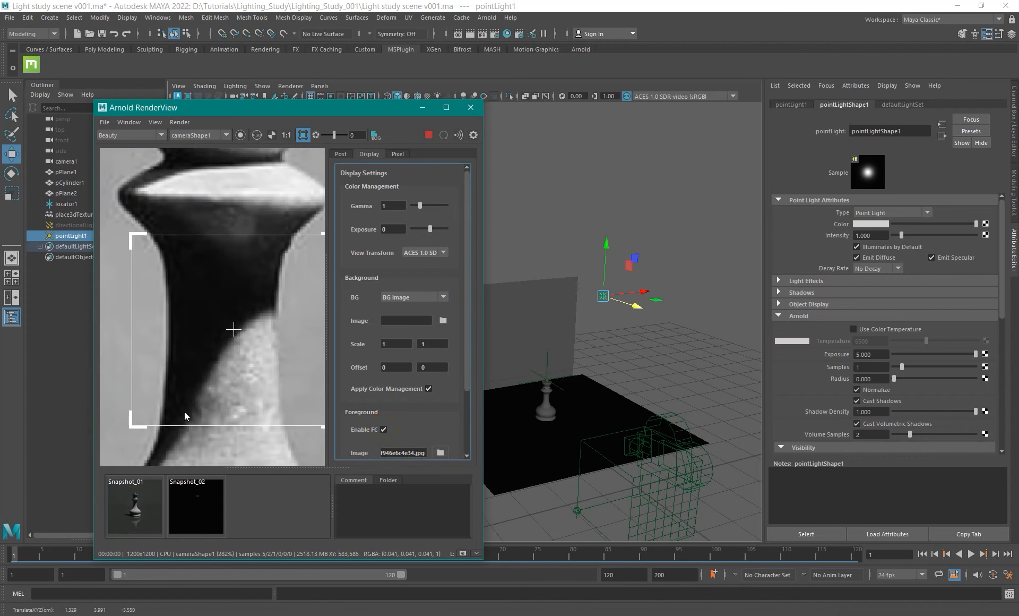
left_click(383, 429)
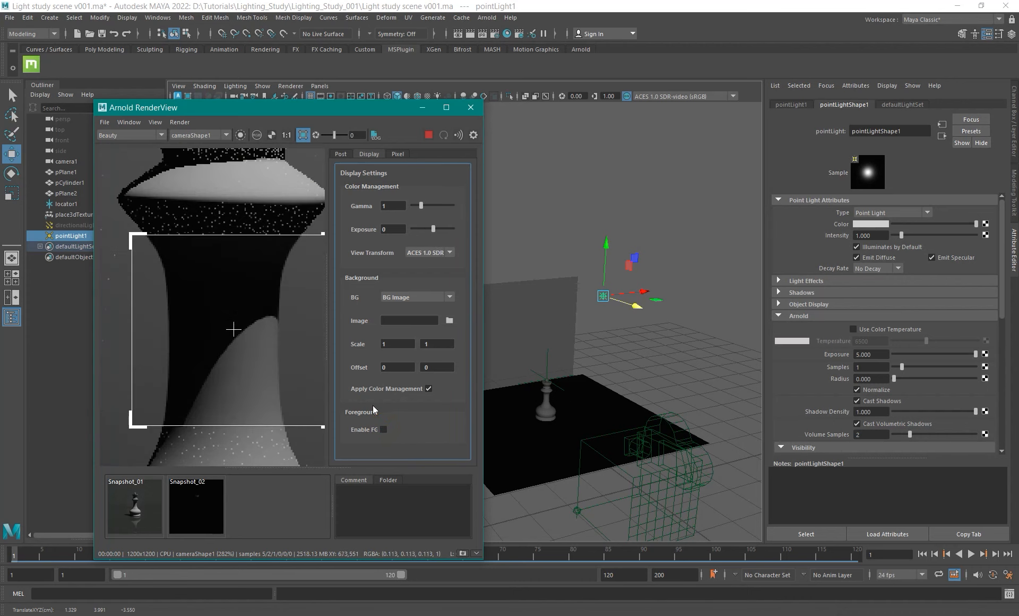
left_click(386, 429)
left_click(386, 429)
left_click(386, 429)
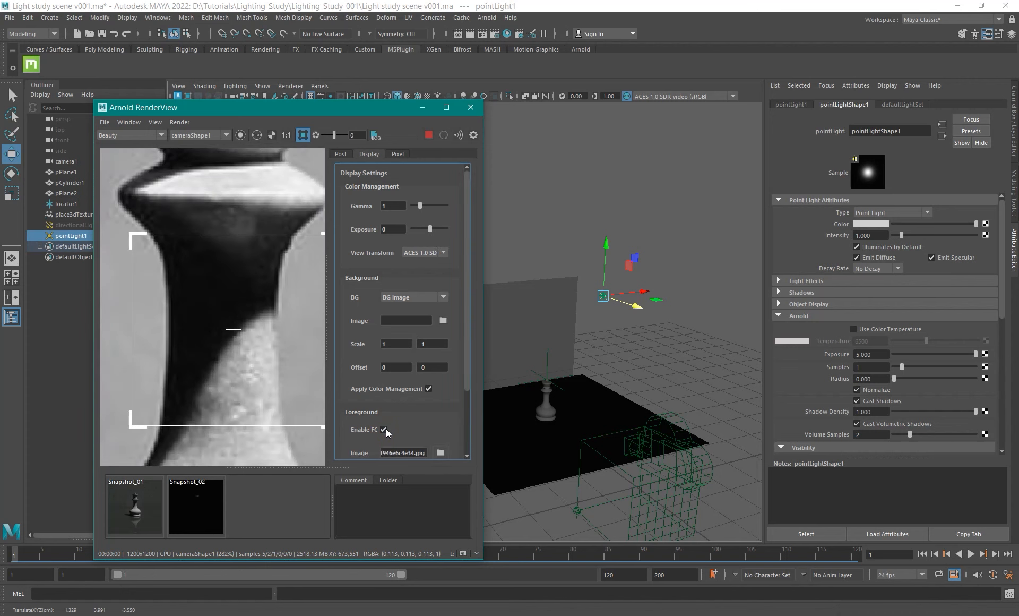
left_click(386, 428)
Lower the point light to about 3.85 in Y and set it near -3.57 in Z, checking against the reference.
left_click_drag(606, 243, 606, 249)
left_click_drag(635, 310, 627, 316)
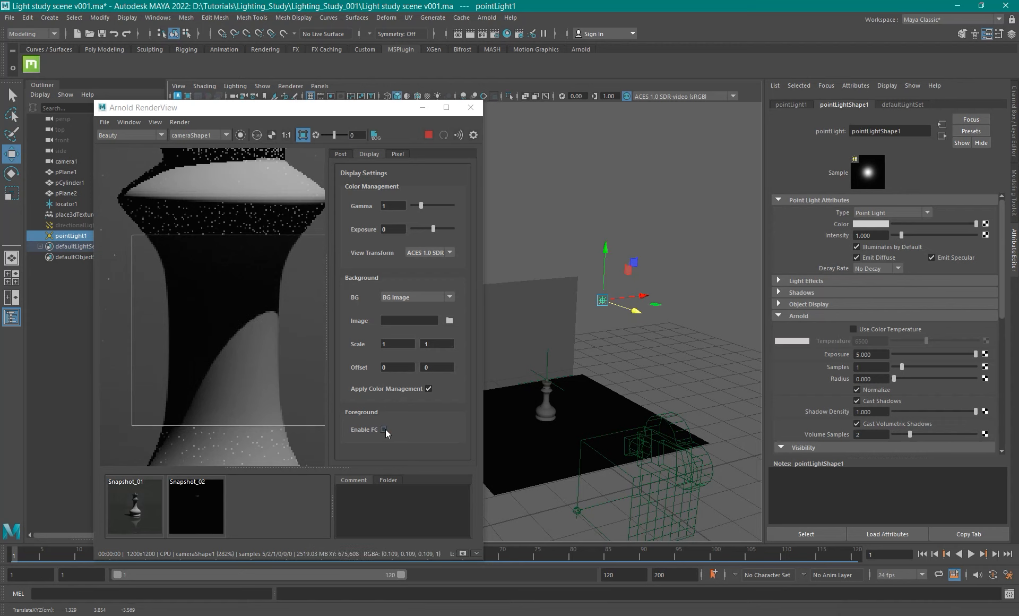
left_click(384, 430)
left_click(383, 430)
left_click(384, 429)
left_click(384, 429)
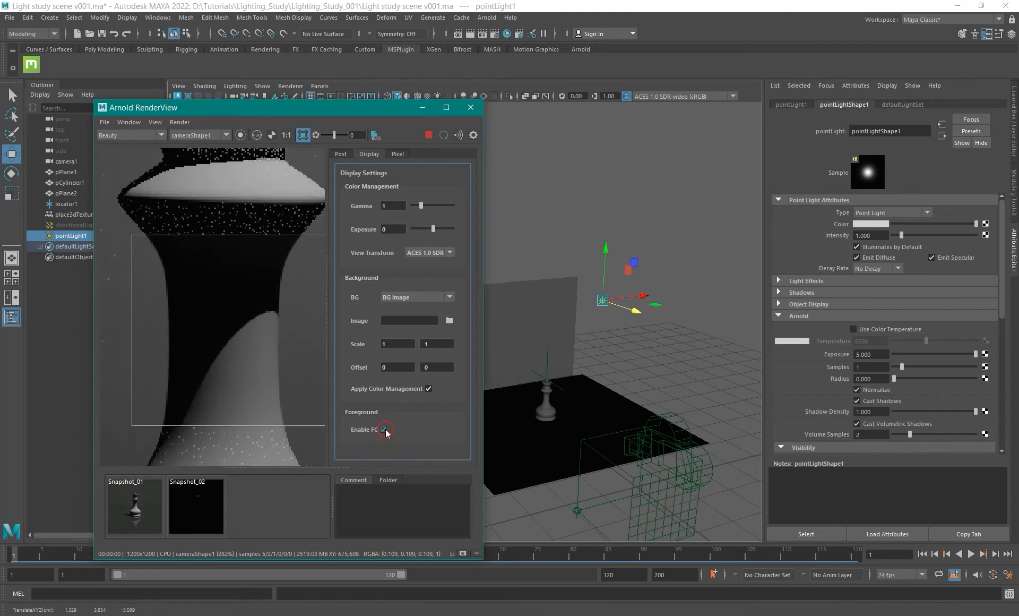
Compare the rendered shadow with the foreground reference, and view the full reference photo in Picasa Photo Viewer.
left_click(386, 429)
left_click(386, 429)
left_click(386, 430)
left_click(385, 429)
left_click(385, 429)
left_click(385, 429)
left_click(384, 430)
left_click(383, 429)
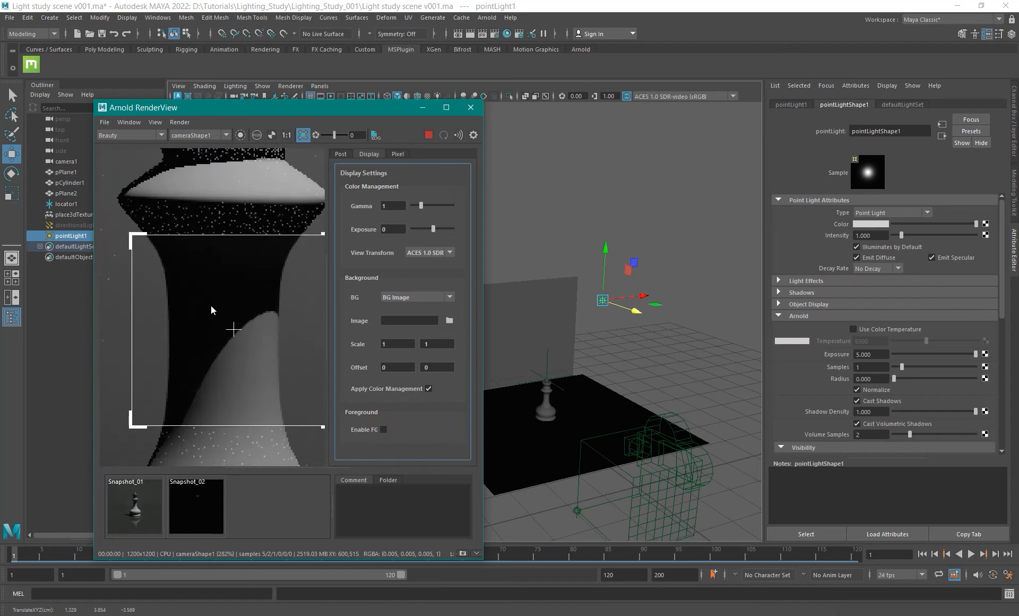
scroll(215, 305, "down", 6, "alt")
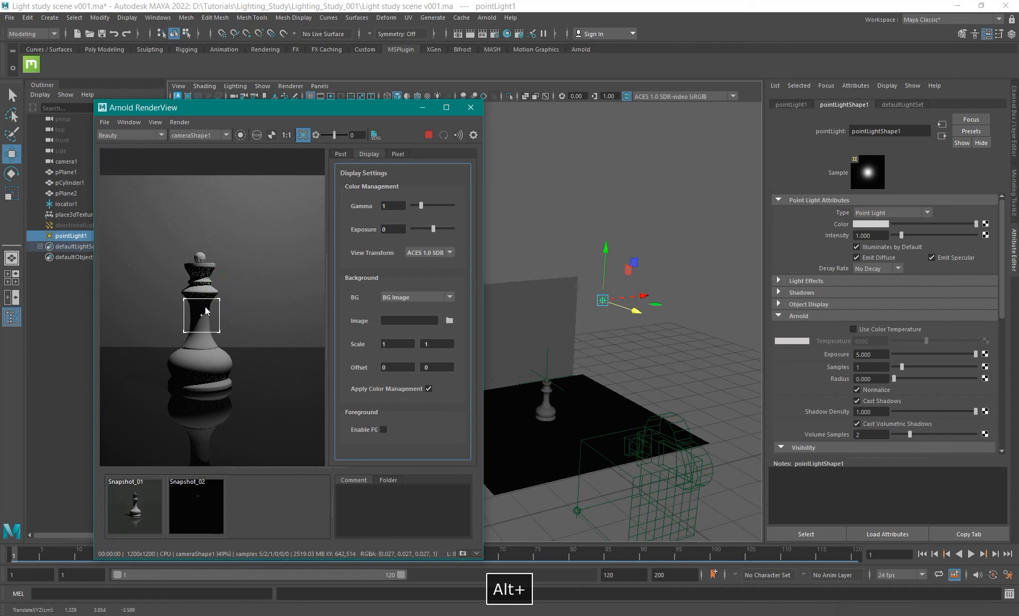
key("alt+Tab")
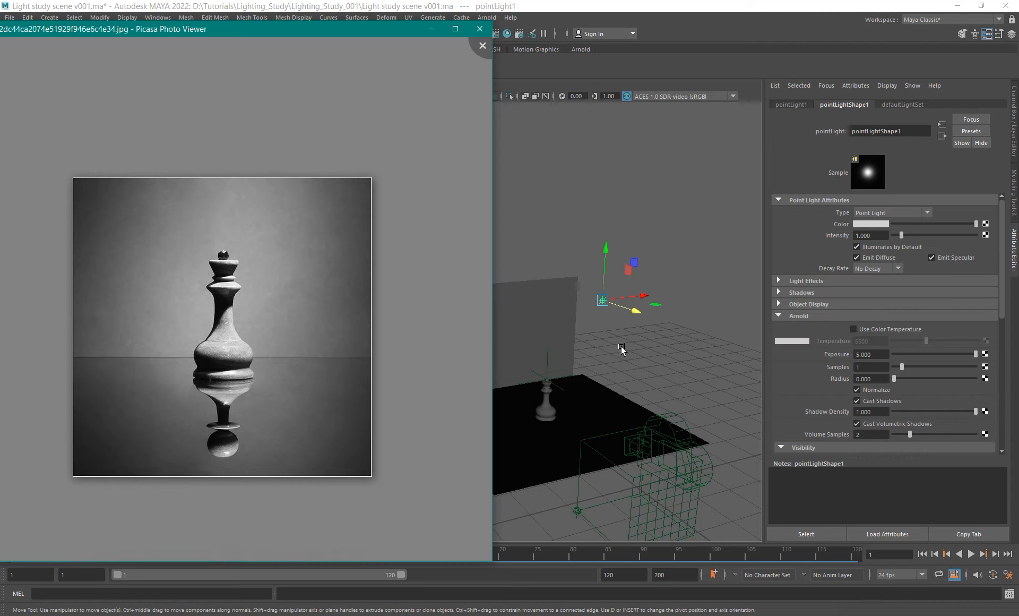
Examine the shaft's shadow edge in the enlarged reference photo and on the rendered chess piece.
scroll(244, 324, "up", 5)
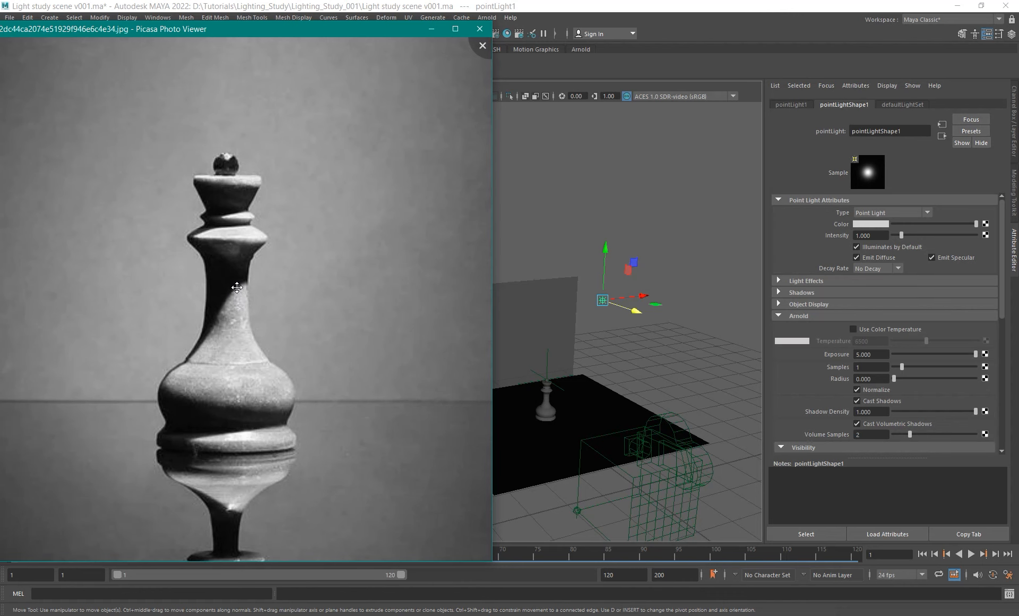
left_click(733, 64)
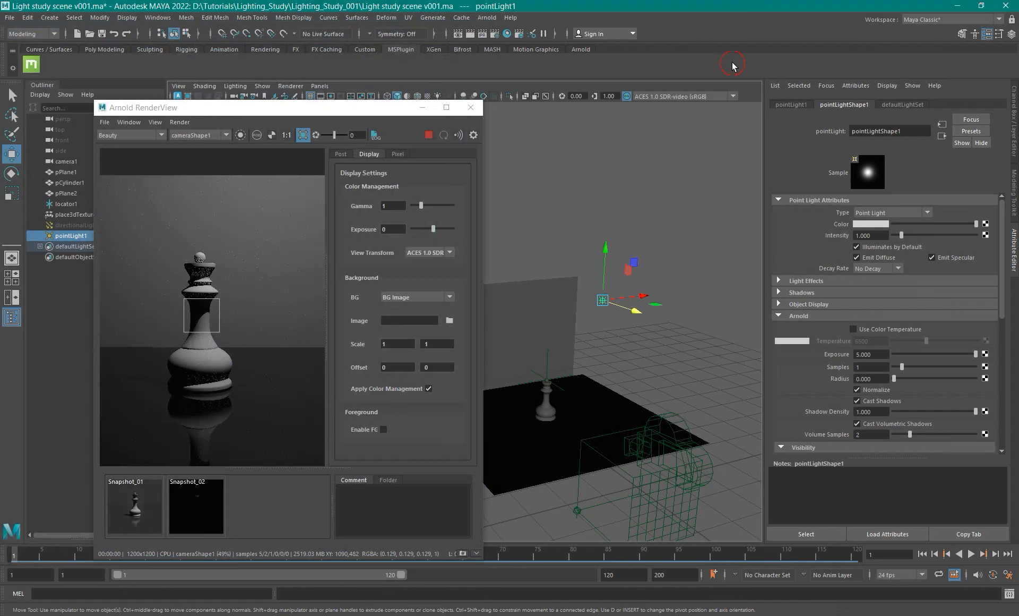
scroll(213, 316, "up", 4)
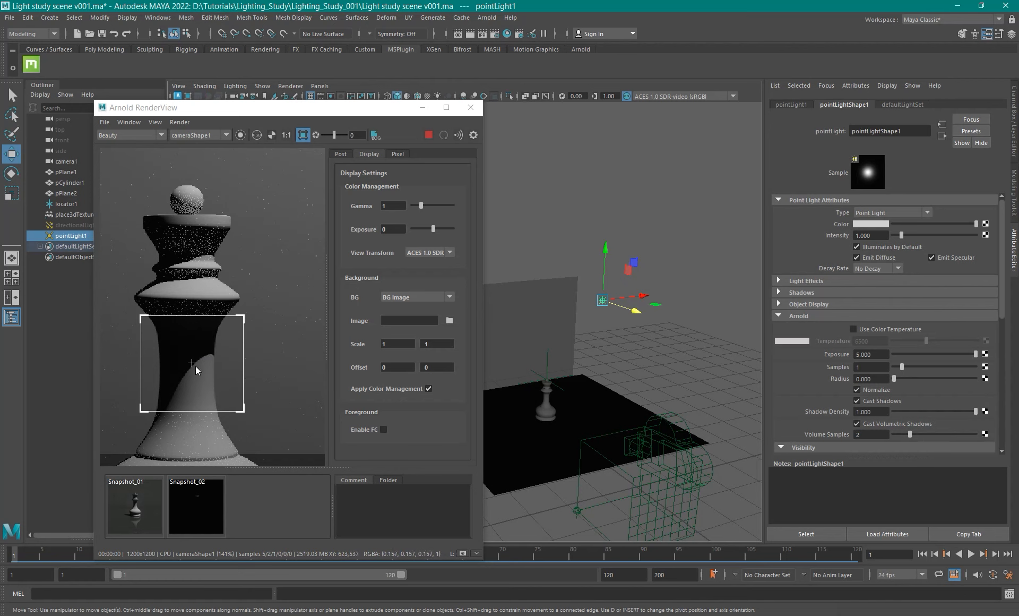
scroll(195, 365, "up", 2)
left_click_drag(211, 390, 245, 336, "alt")
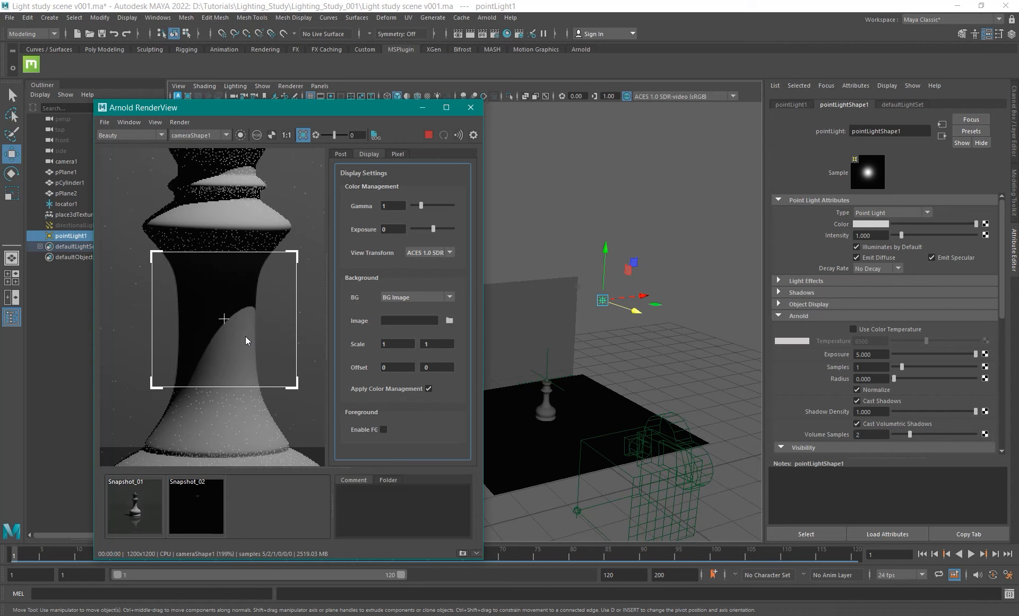
scroll(240, 333, "down", 2)
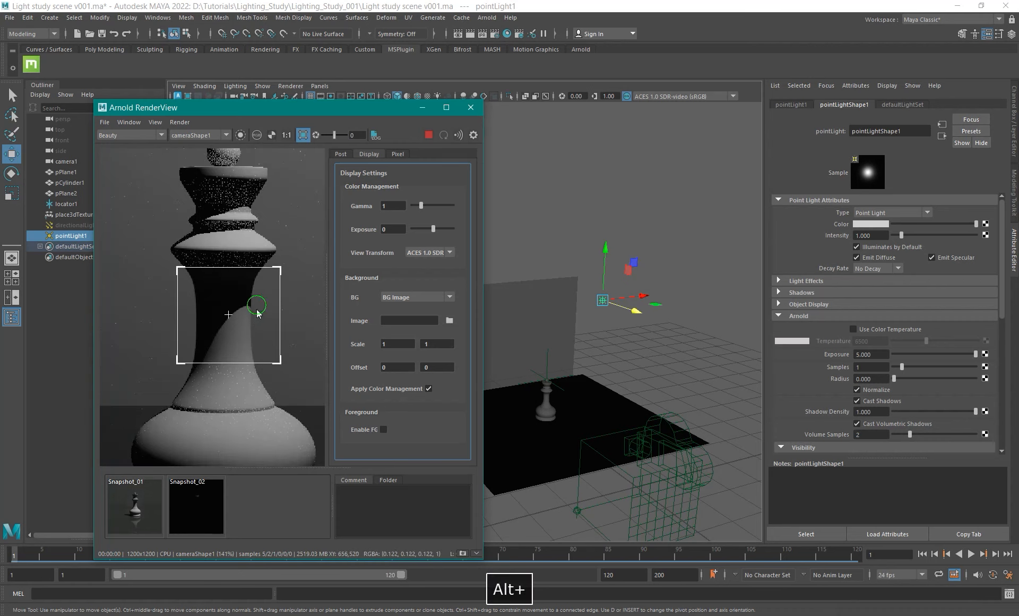
left_click_drag(256, 314, 257, 337, "alt")
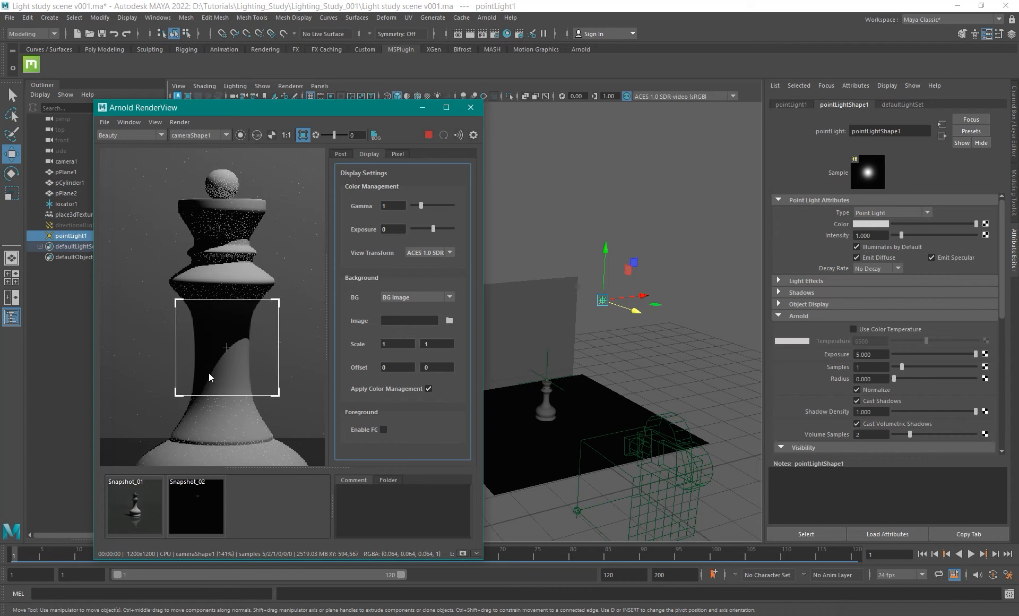
middle_click_drag(211, 370, 194, 366, "alt")
scroll(193, 366, "down", 1)
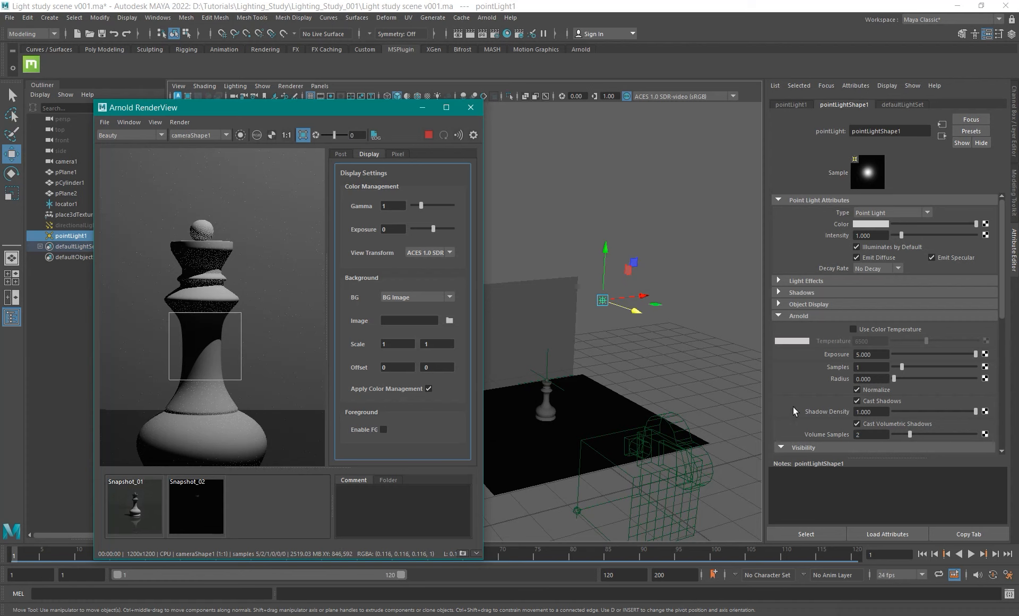
Compare the rendered shaft's shadow edge up close with the foreground reference image.
scroll(211, 365, "up", 4)
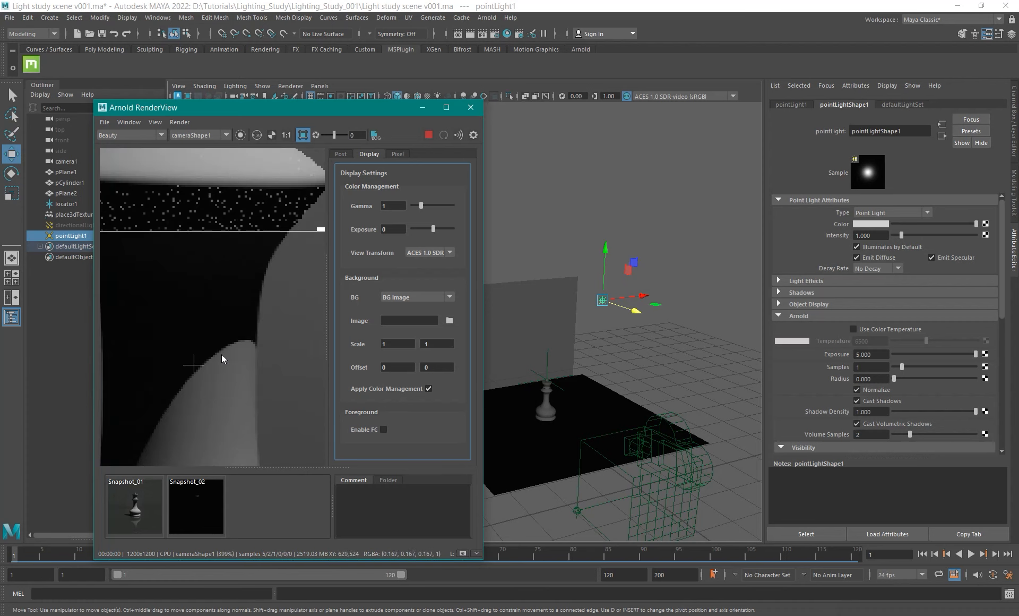
left_click(385, 430)
left_click(385, 429)
scroll(266, 325, "down", 4)
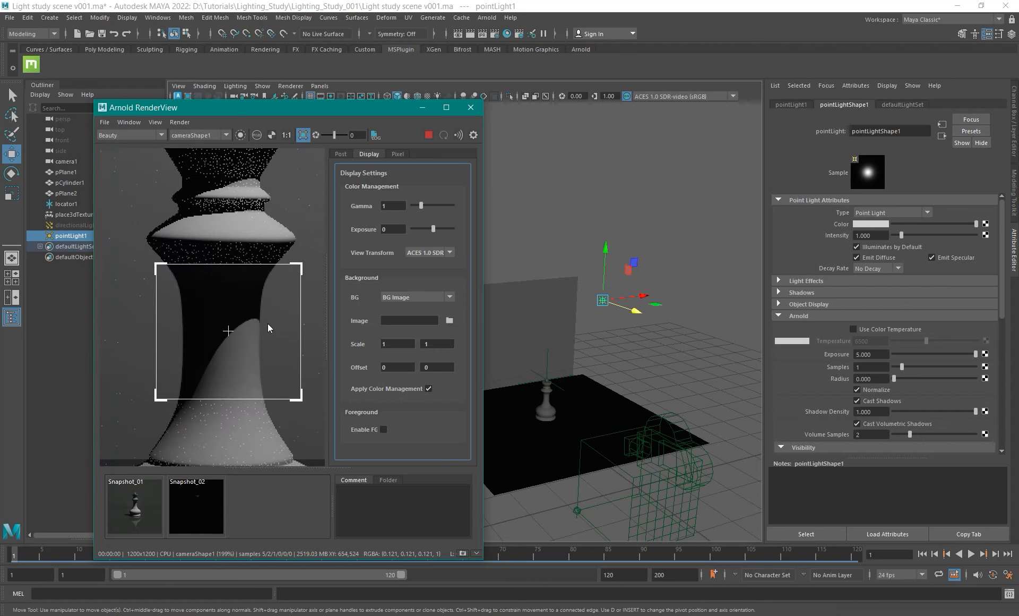
scroll(255, 279, "down", 4)
mouse_move(256, 270)
middle_mouse_down("alt")
mouse_move(257, 259)
mouse_move(244, 287)
middle_mouse_up("alt")
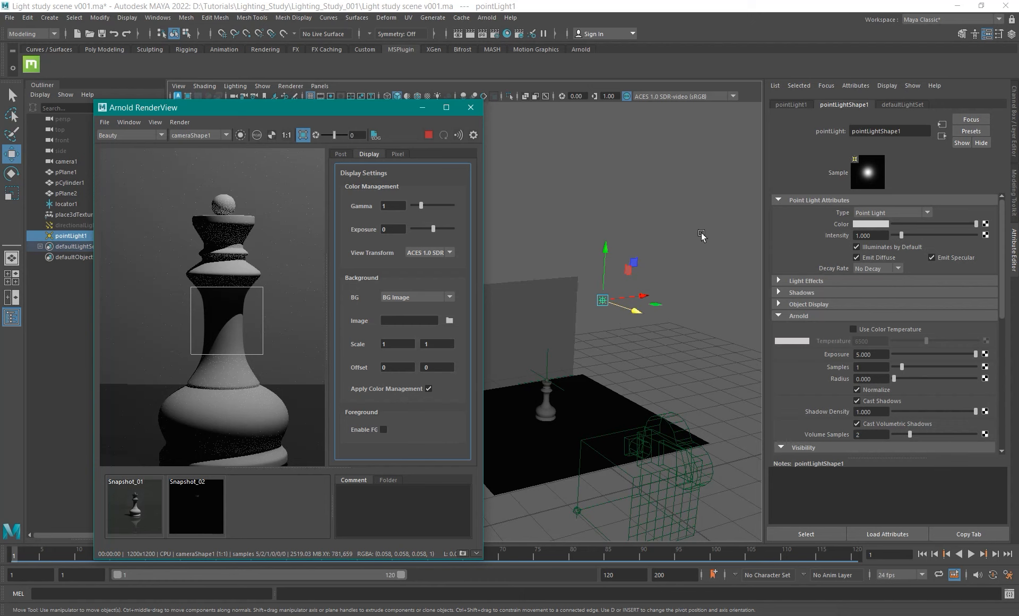
Try softening the shadow on the shaft with a point light radius of about 0.92.
left_click_drag(573, 368, 589, 341, "alt")
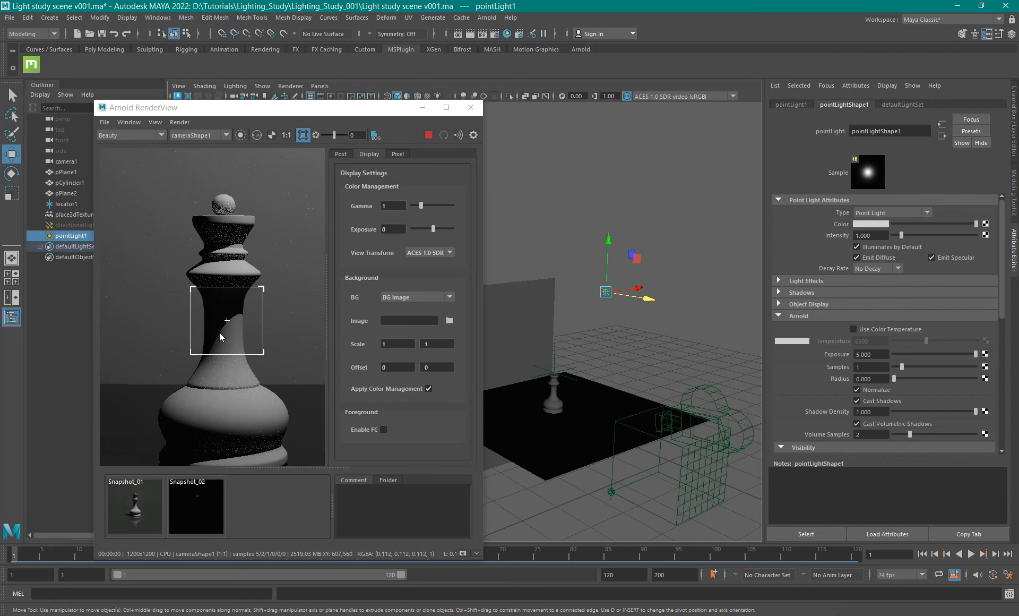
scroll(245, 377, "up", 3)
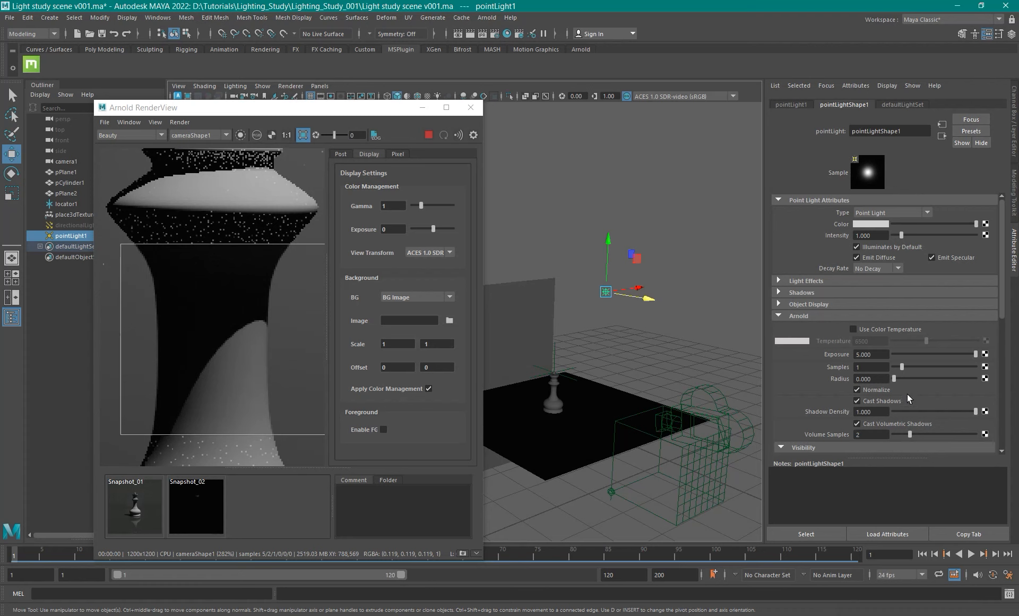
left_click(873, 378)
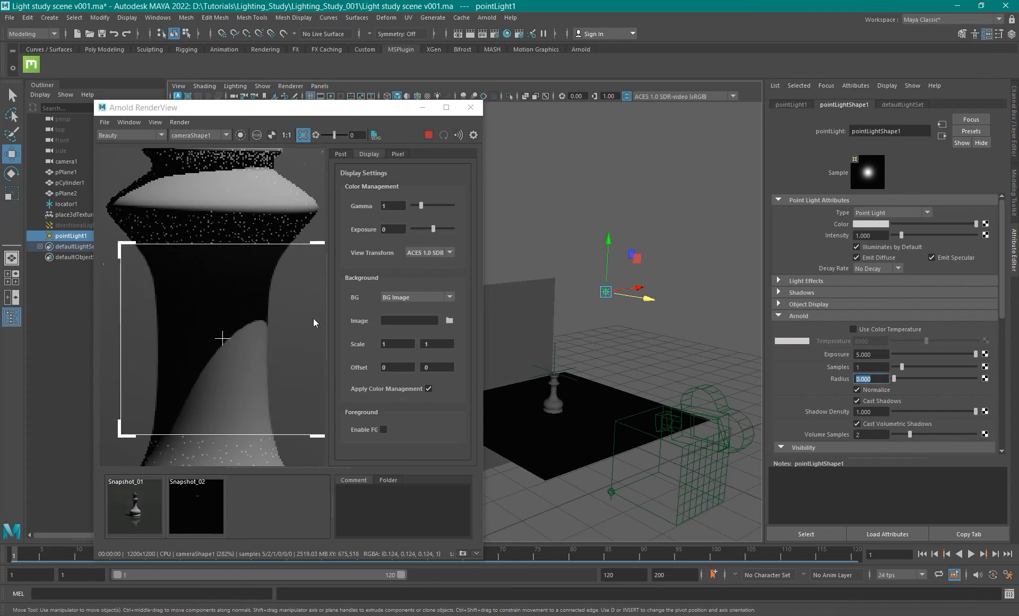
scroll(219, 338, "up", 1)
scroll(224, 340, "down", 1)
middle_click_drag(226, 350, 211, 347, "alt")
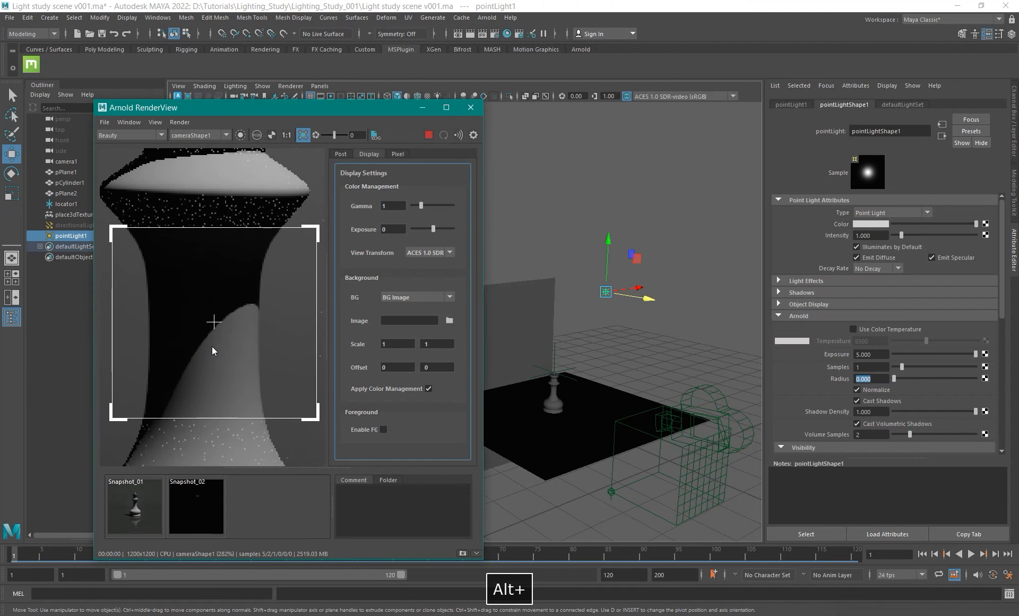
left_click_drag(896, 380, 902, 381)
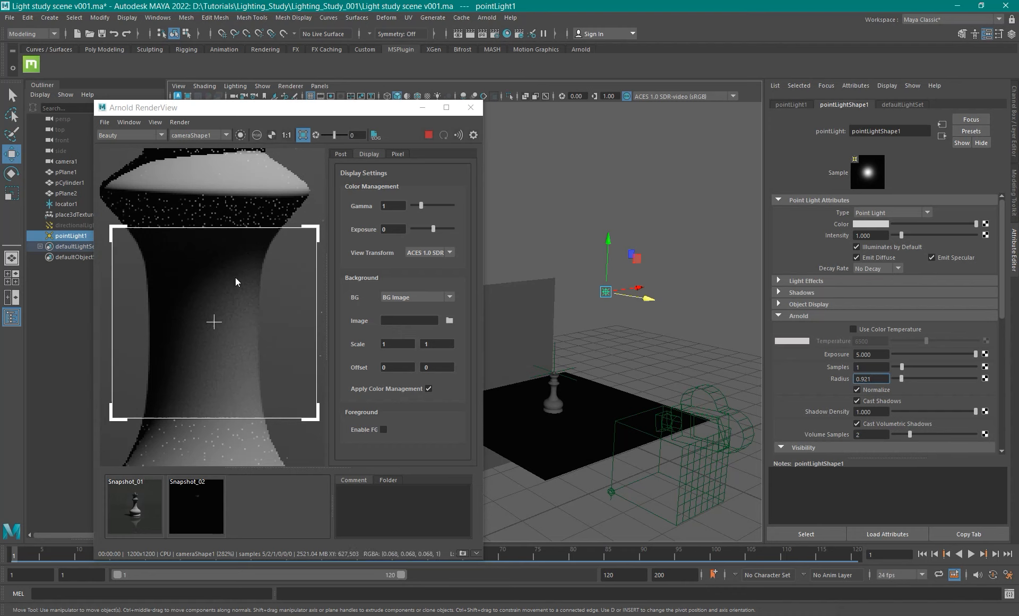
Set the point light's samples to 3 and its radius to about 0.1 for a slightly soft shadow edge.
double_click(877, 366)
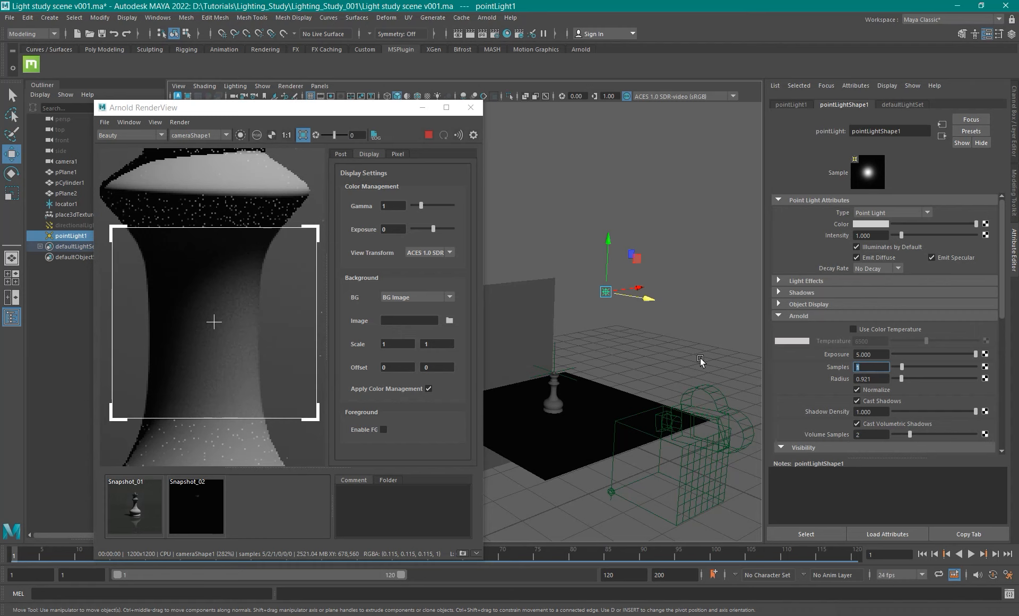
type("3")
key("Return")
left_click_drag(888, 379, 836, 395, "ctrl")
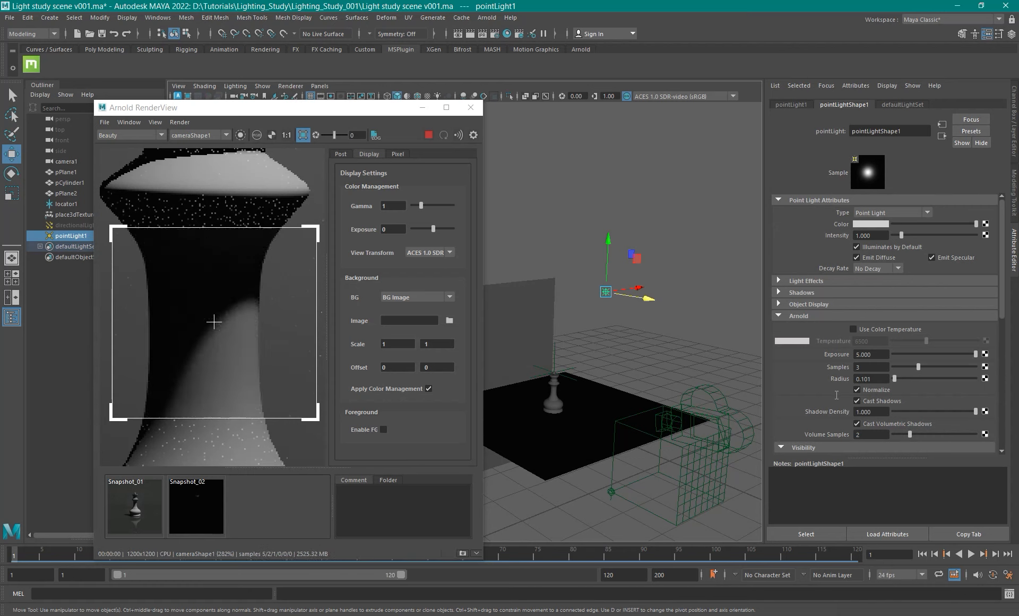
Compare the softened shadow edge on the shaft with the foreground reference image.
left_click(383, 431)
left_click(384, 431)
left_click(384, 430)
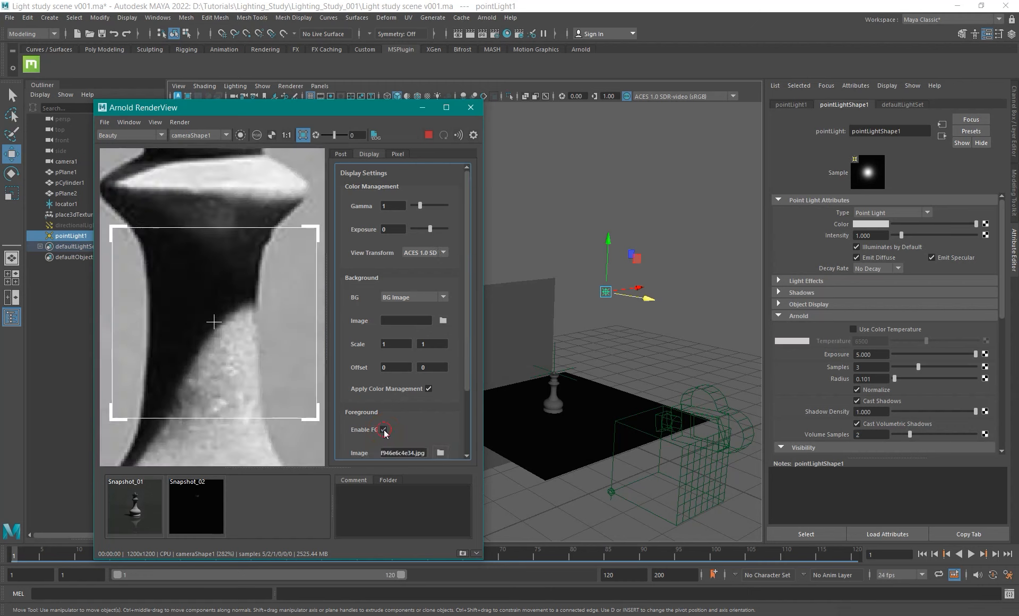
left_click(384, 430)
left_click(384, 430)
left_click(383, 430)
left_click(384, 430)
left_click(384, 431)
left_click(384, 431)
left_click(384, 431)
Expand the render region around the whole chess piece and widen the render window.
scroll(206, 329, "down", 3)
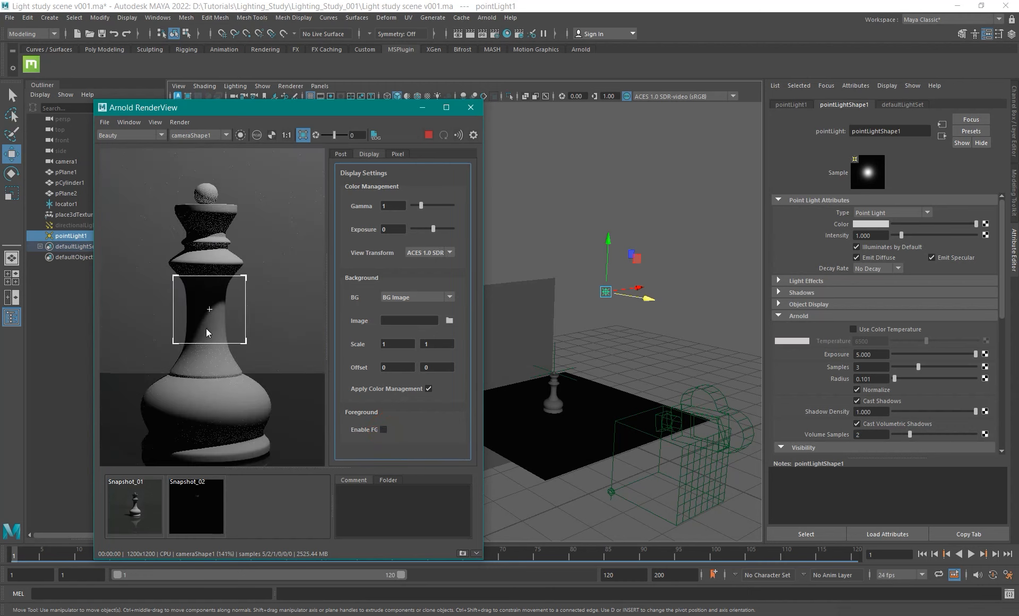
left_click_drag(121, 167, 301, 486, "shift")
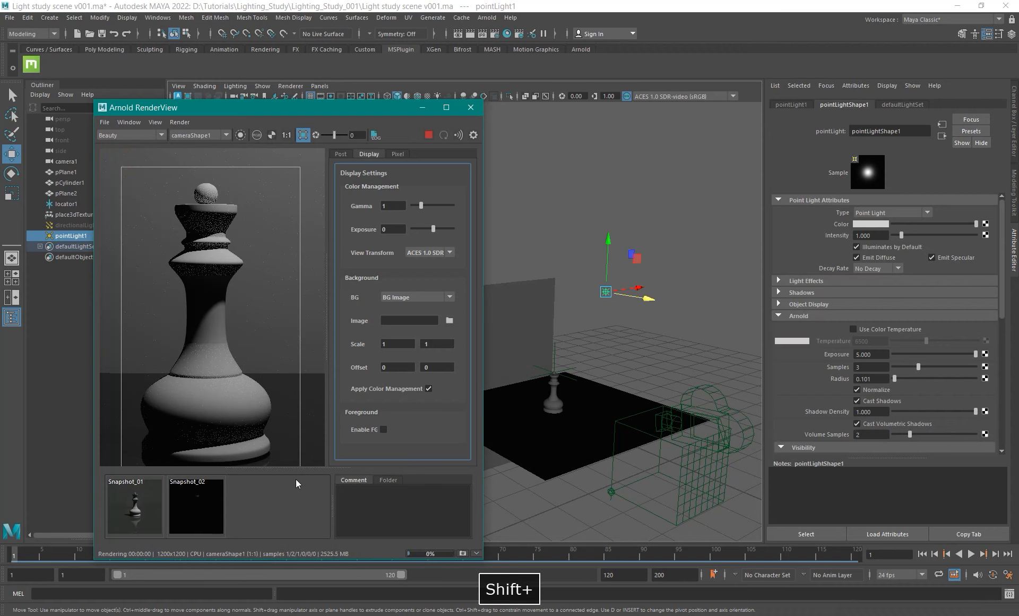
middle_click_drag(246, 340, 257, 322, "alt")
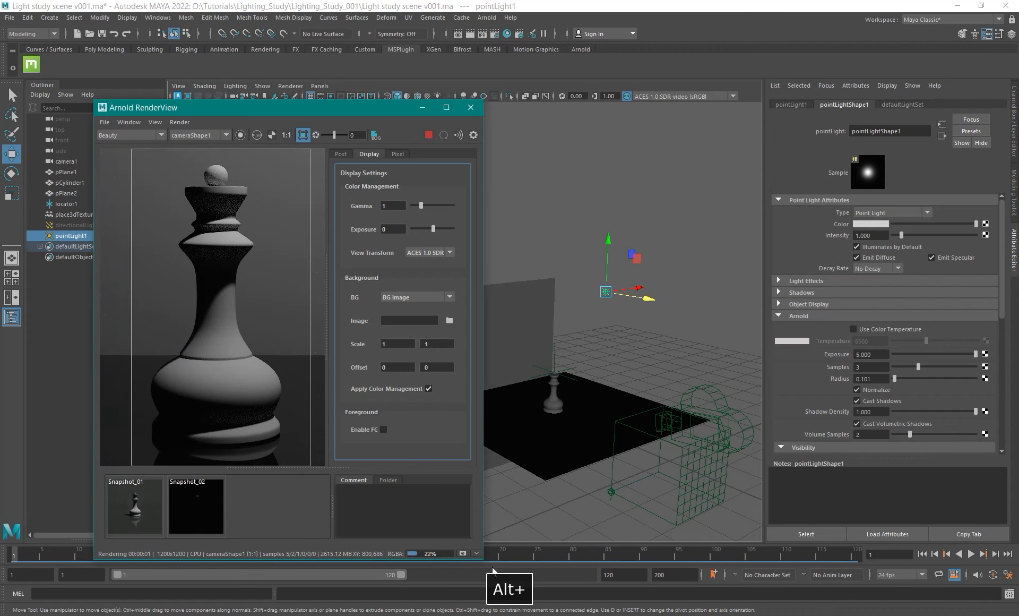
left_click_drag(484, 555, 667, 580)
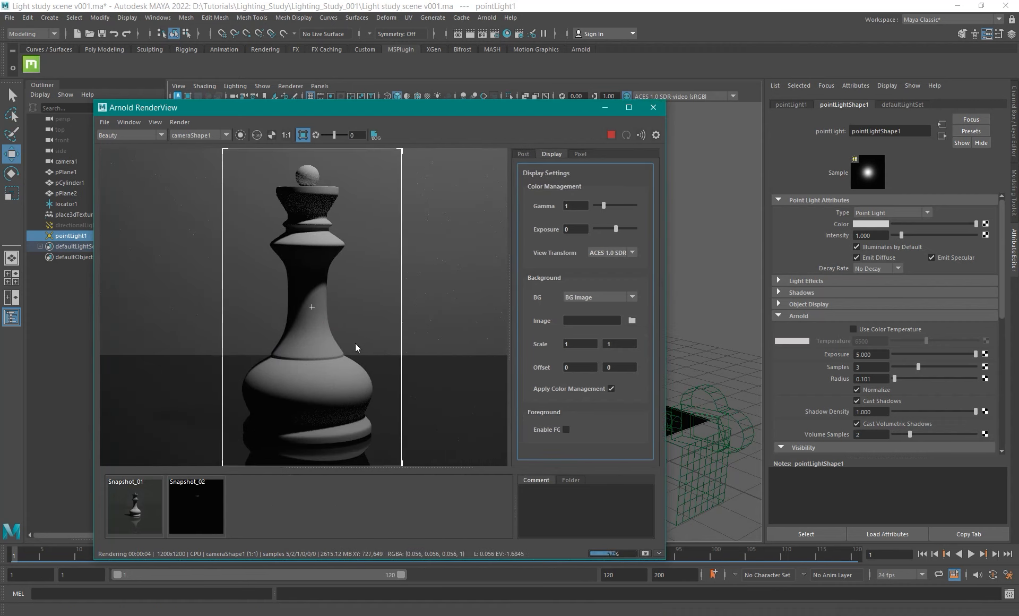
right_click_drag(402, 349, 363, 337, "alt")
middle_click_drag(363, 337, 355, 337, "alt")
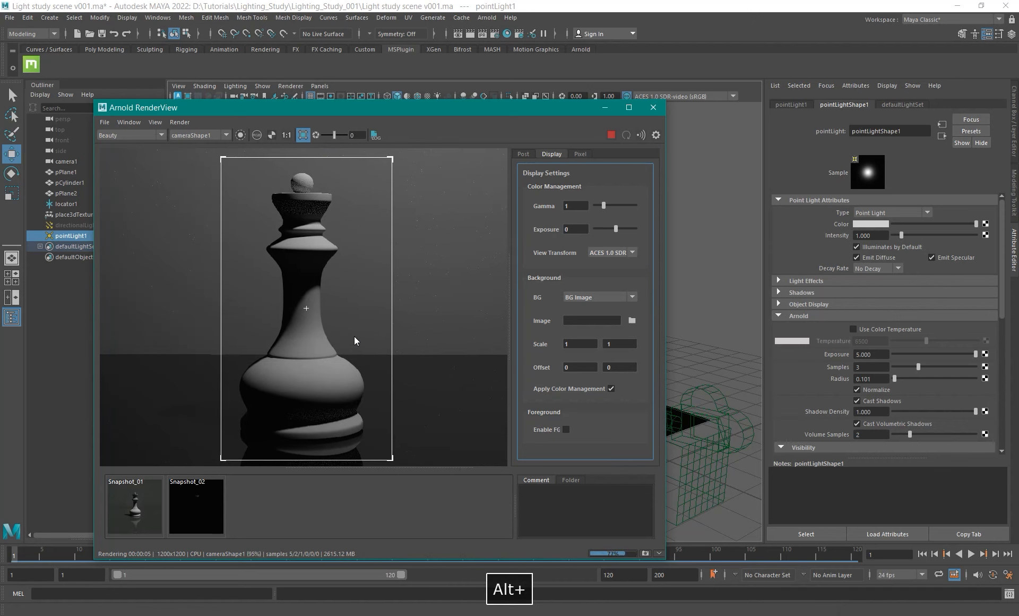
Compare the new render of the whole piece with Snapshot_01.
left_click(125, 507)
left_click(125, 507)
left_click(126, 509)
left_click(128, 508)
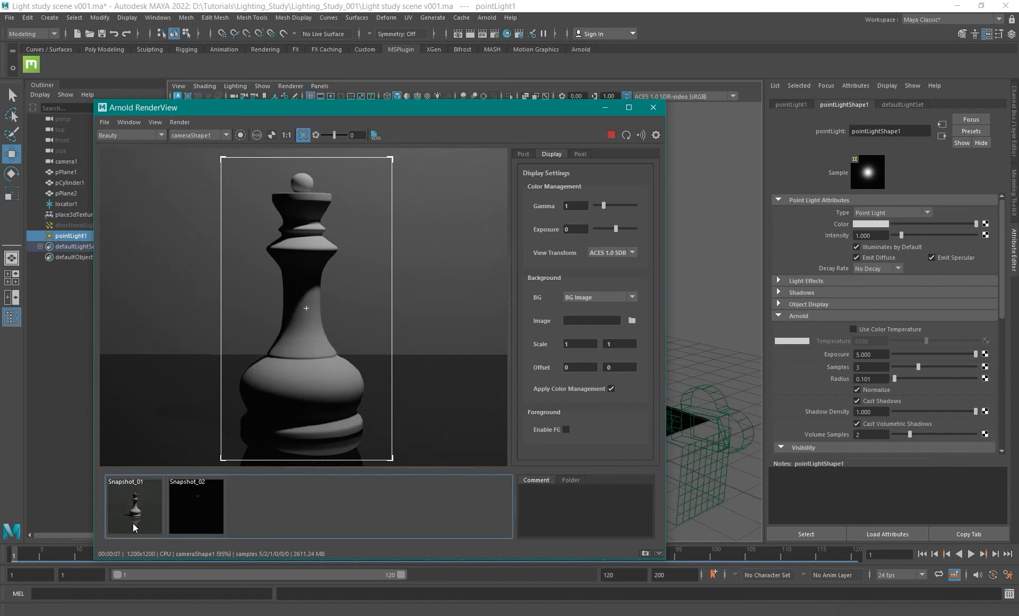
middle_click_drag(349, 354, 348, 350, "alt")
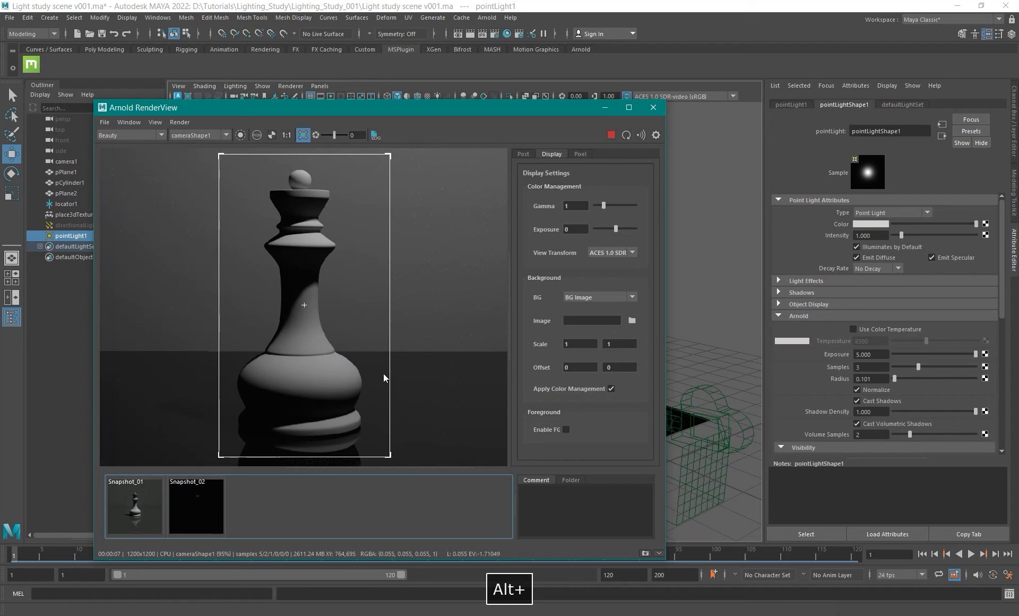
Compare the shadows across the whole rendered piece with the foreground reference, including those at the base.
left_click(565, 430)
left_click(566, 429)
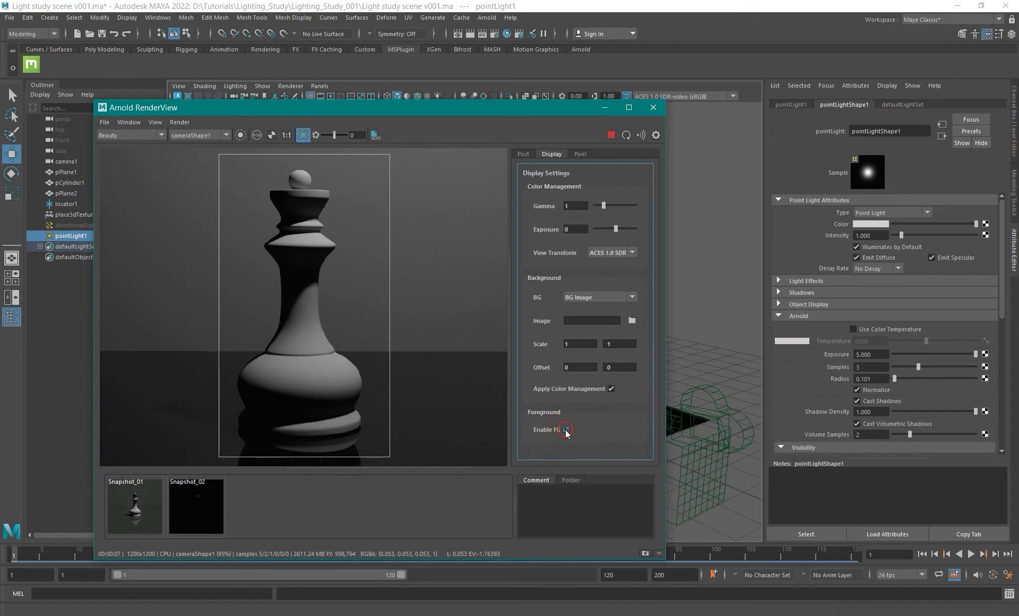
left_click(565, 430)
left_click(566, 429)
left_click(566, 429)
left_click(565, 430)
left_click(566, 429)
left_click(565, 430)
left_click(566, 430)
left_click(566, 429)
left_click(566, 429)
left_click(566, 429)
left_click(566, 430)
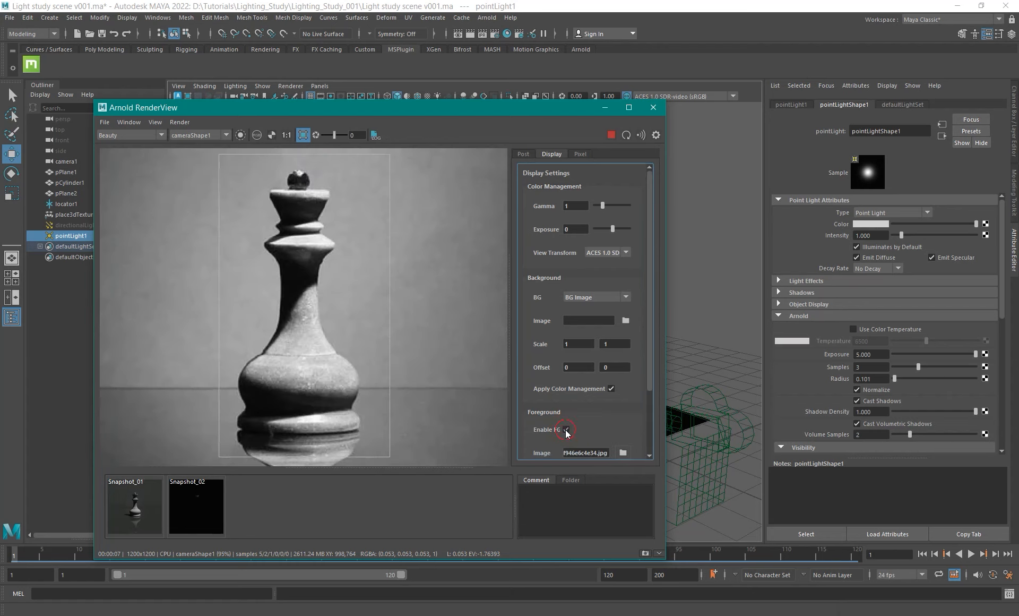
left_click(566, 429)
left_click(566, 430)
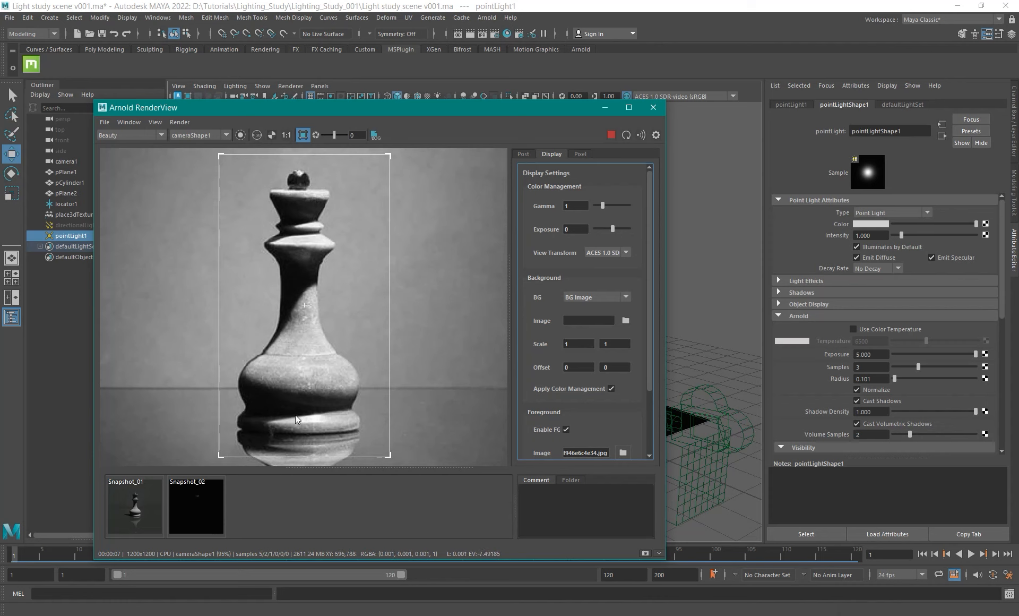
left_click(566, 429)
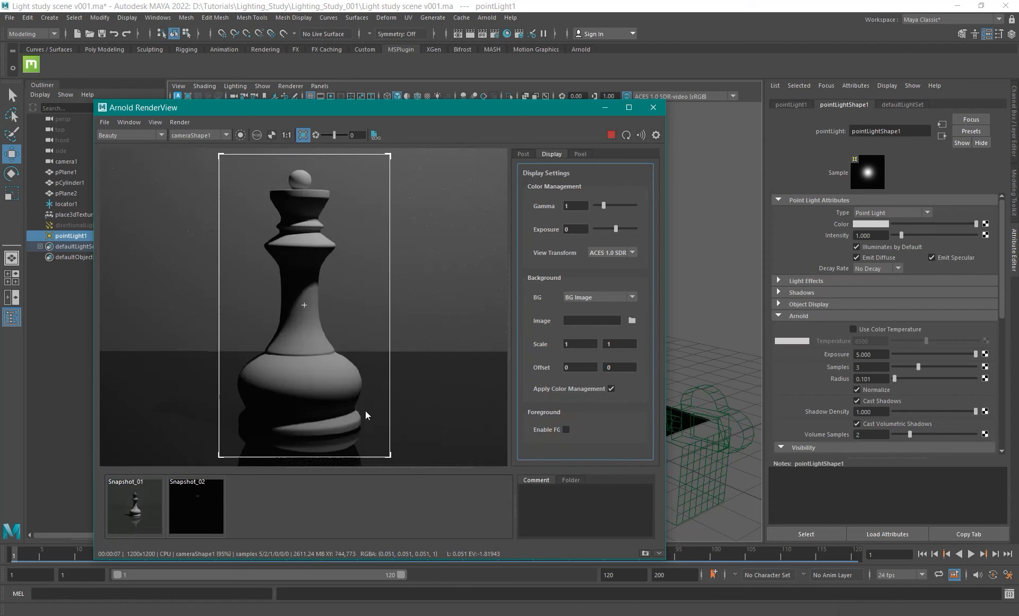
Check the render against Snapshot_01, reposition the render window, and compare the piece's head and base shadows with the foreground reference.
left_click(118, 505)
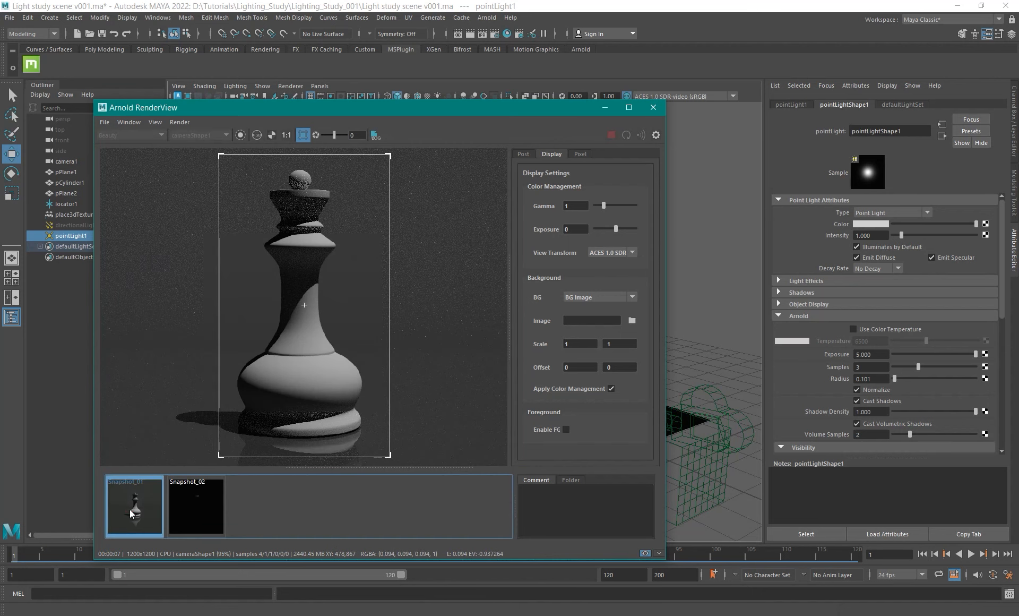
left_click(130, 509)
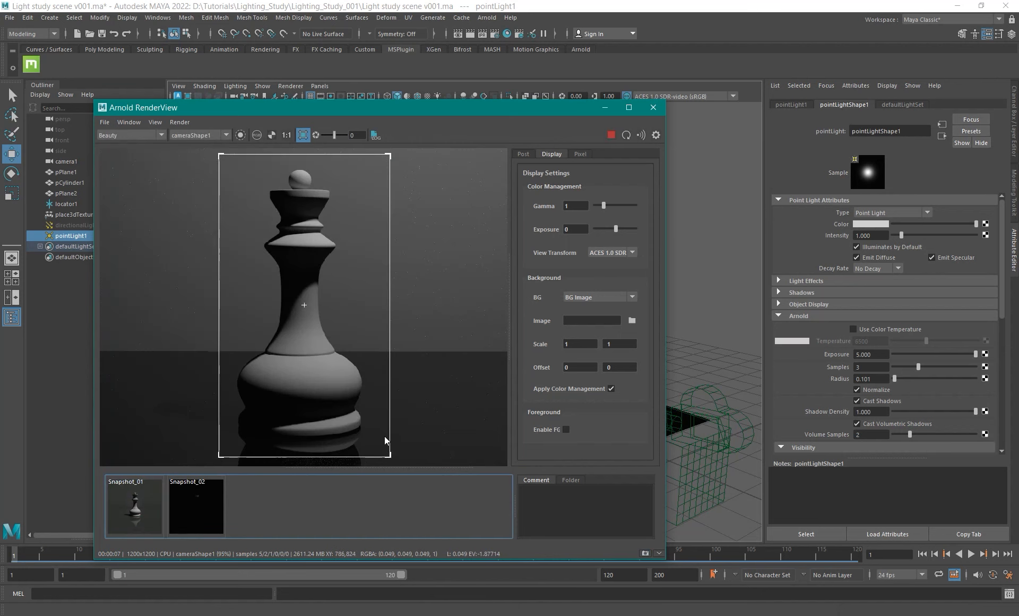
left_click(565, 428)
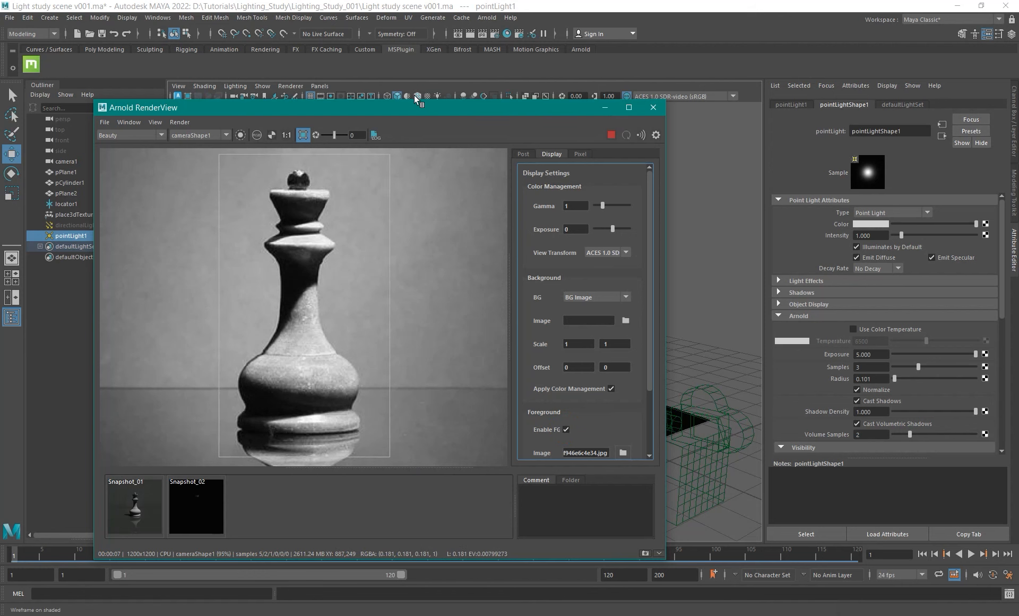
mouse_move(404, 110)
left_mouse_down()
mouse_move(777, 117)
mouse_move(520, 142)
mouse_move(189, 139)
mouse_move(415, 121)
left_mouse_up()
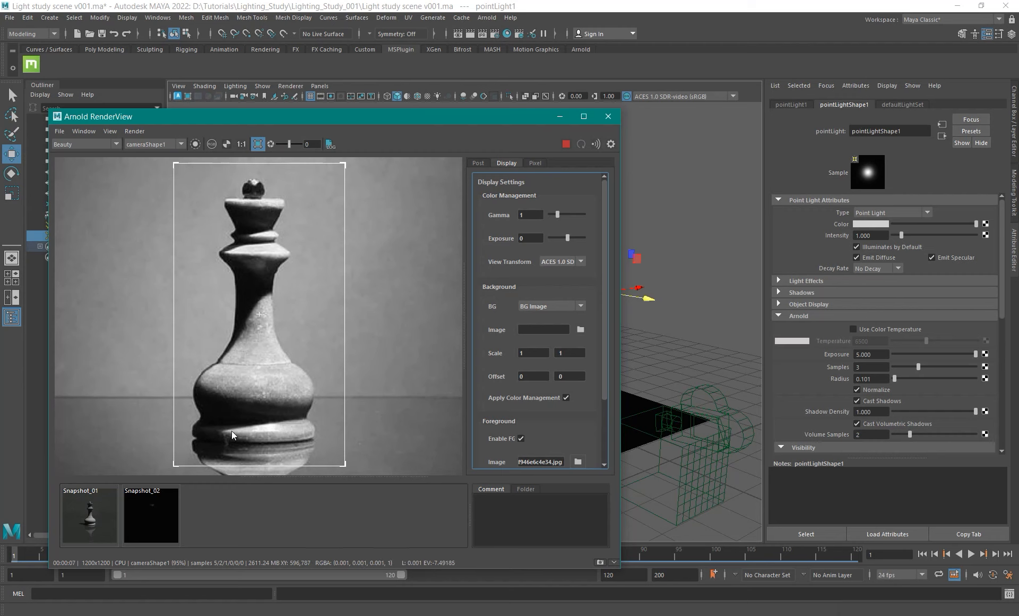
left_click(522, 439)
left_click(522, 438)
left_click(521, 438)
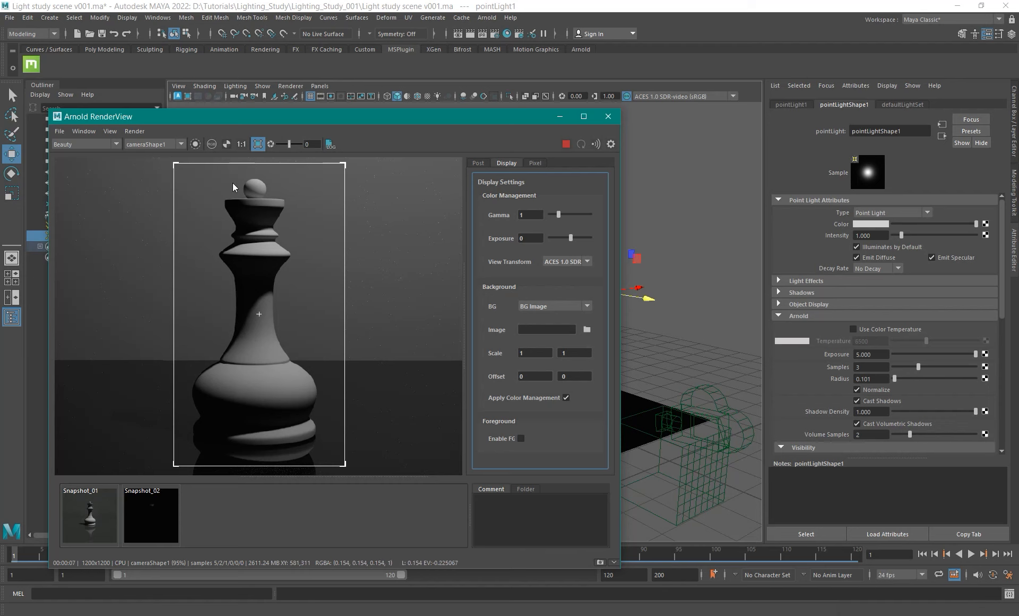
left_click(521, 438)
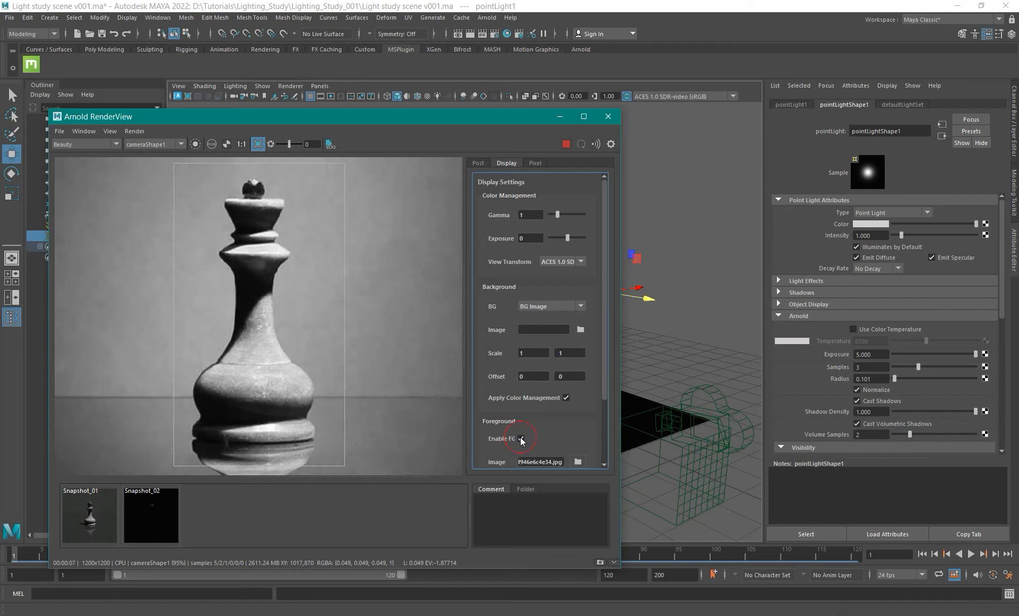
Compare the whole rendered chess piece with the foreground reference, checking the shadow edges from head to base.
left_click(521, 438)
left_click(521, 439)
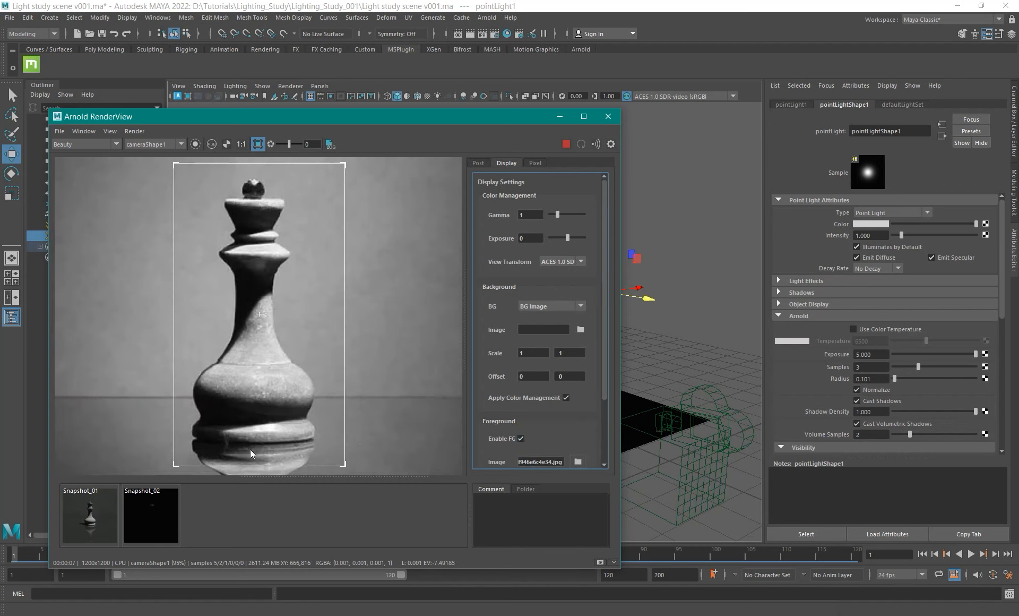
right_click_drag(335, 362, 274, 329, "alt")
middle_click_drag(279, 316, 302, 316, "alt")
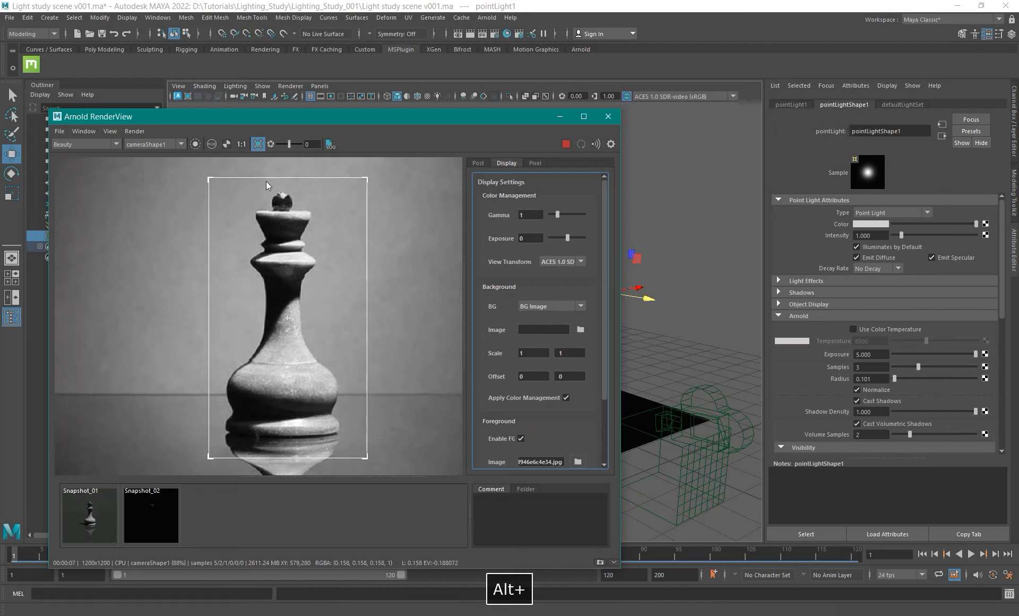
middle_click_drag(343, 357, 297, 357, "alt")
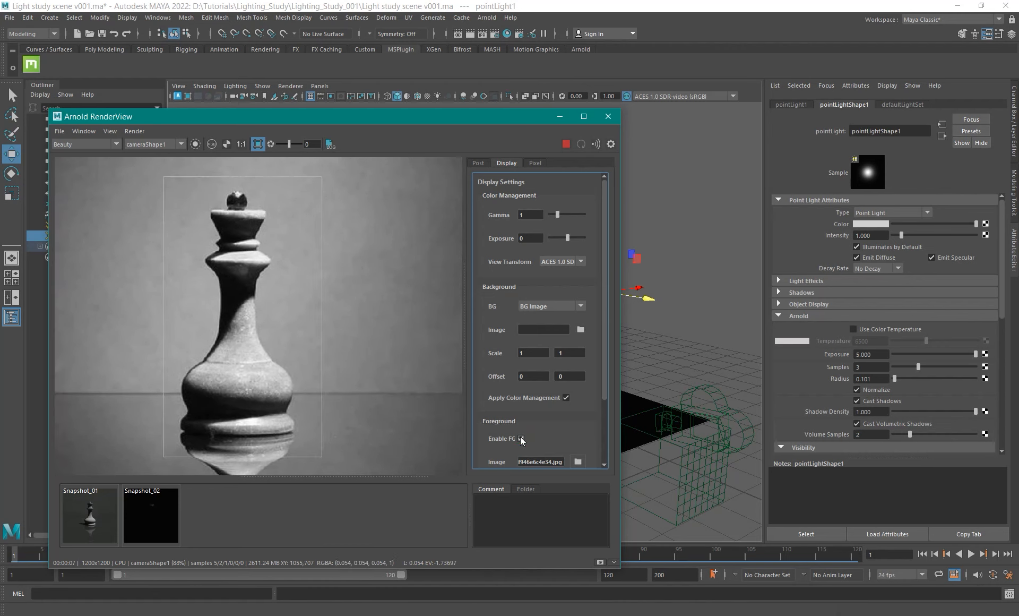
left_click(521, 439)
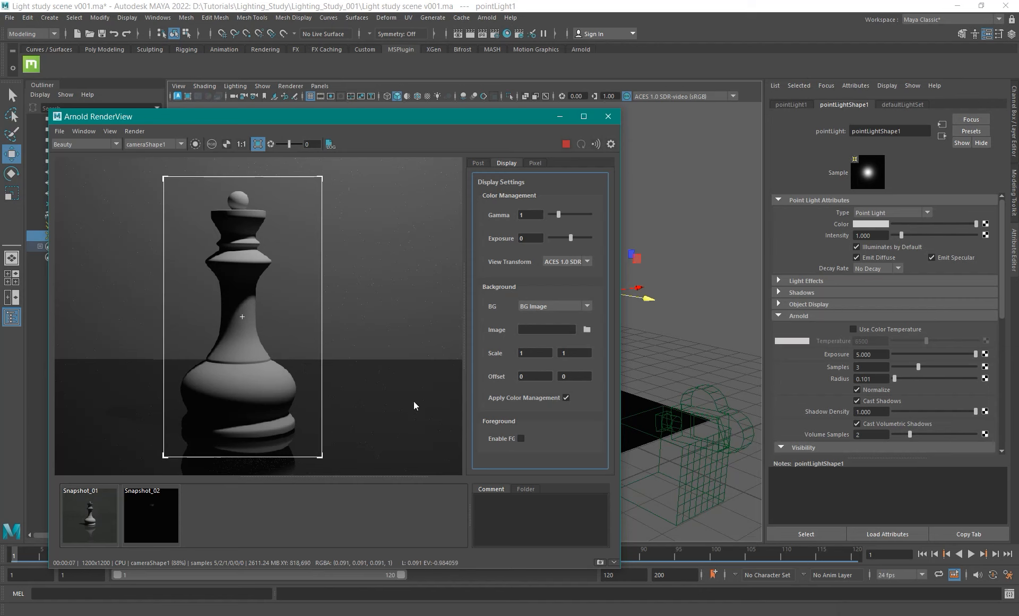
left_click(522, 439)
left_click(521, 439)
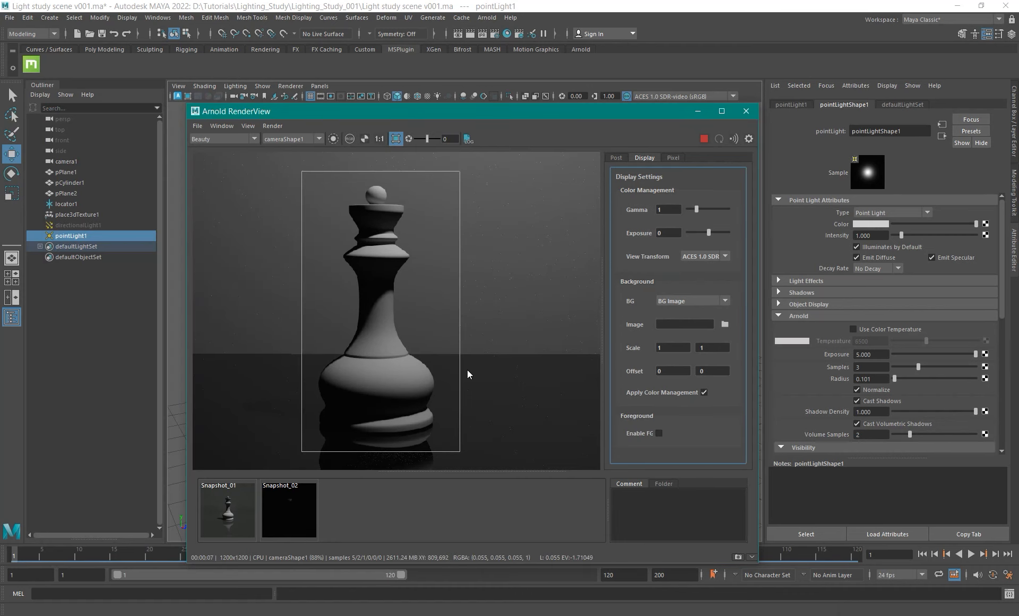
Reposition the render window beside the attribute settings and compare the piece with Snapshot_01 and the foreground reference.
left_click_drag(587, 115, 514, 119)
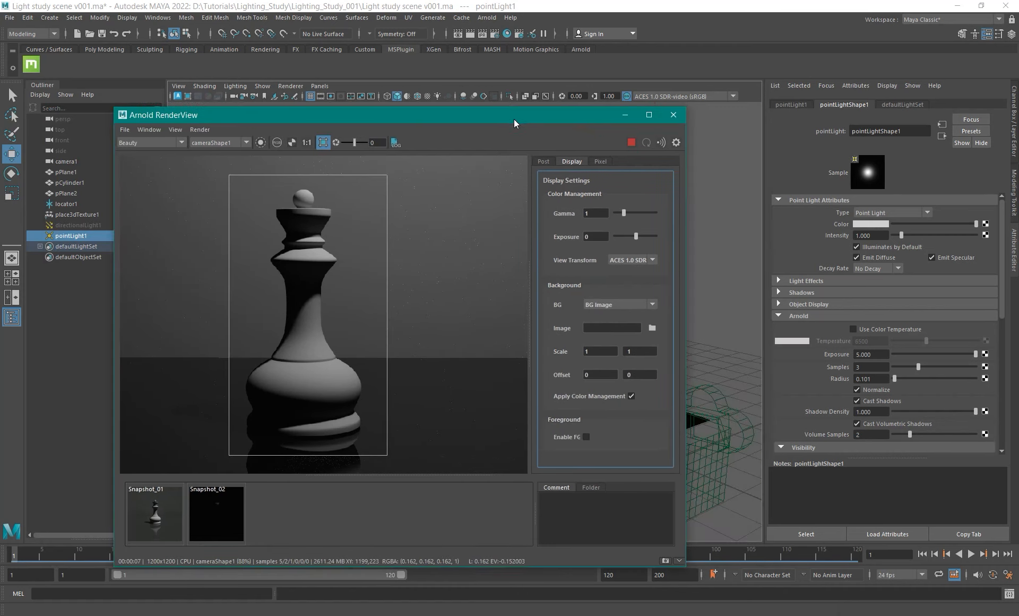
left_click(152, 525)
left_click(151, 525)
left_click(585, 435)
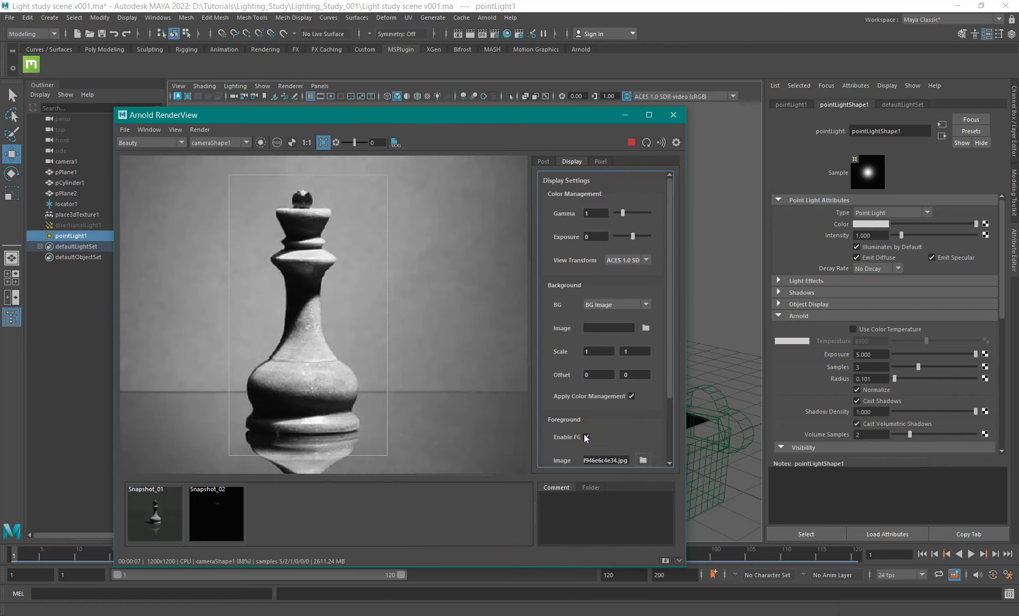
left_click(585, 435)
Set the point light's exposure to 6 and compare the piece's brightness with the foreground reference.
double_click(884, 359)
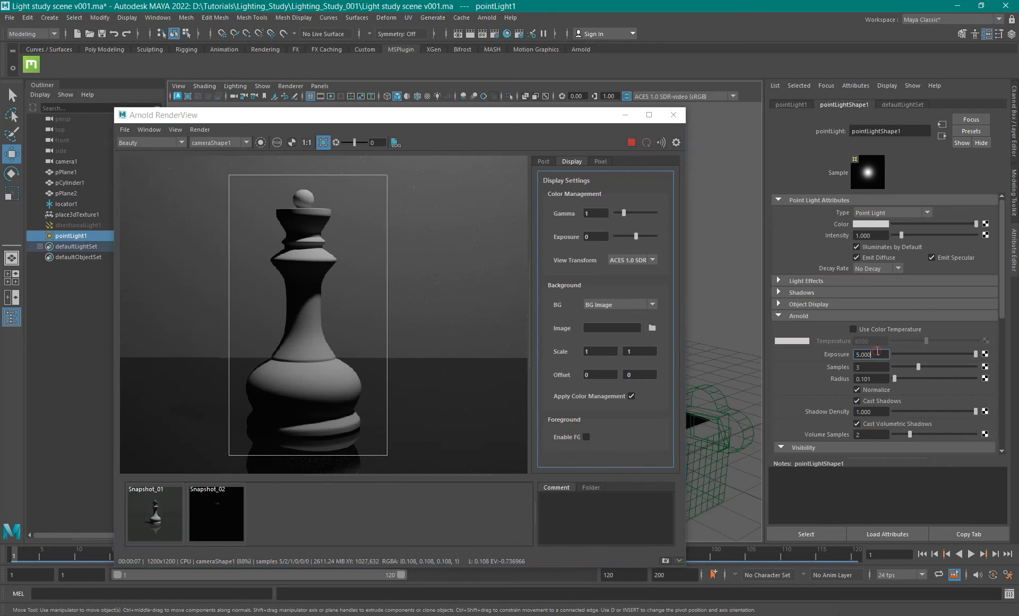
type("6")
key("Return")
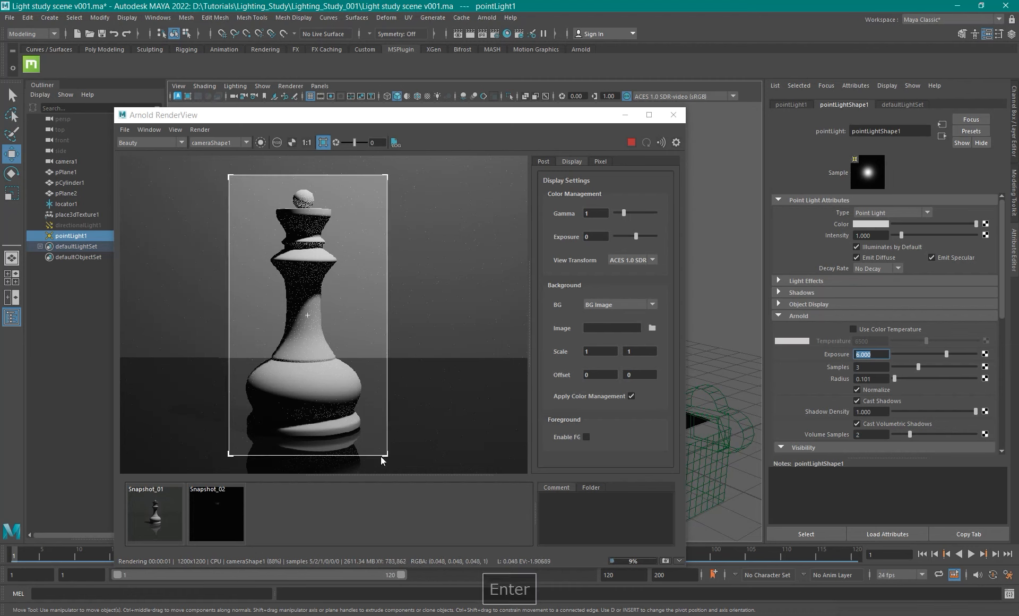
left_click(585, 437)
left_click(585, 436)
left_click(585, 435)
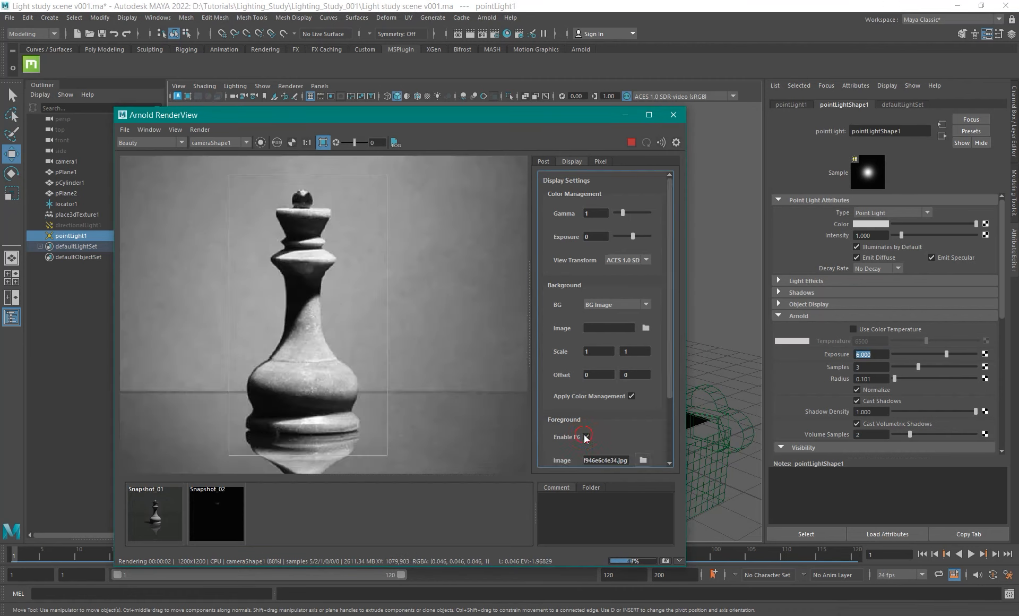
left_click(585, 435)
Try the point light's exposure at 7, and settle on 6.5.
type("7")
key("Return")
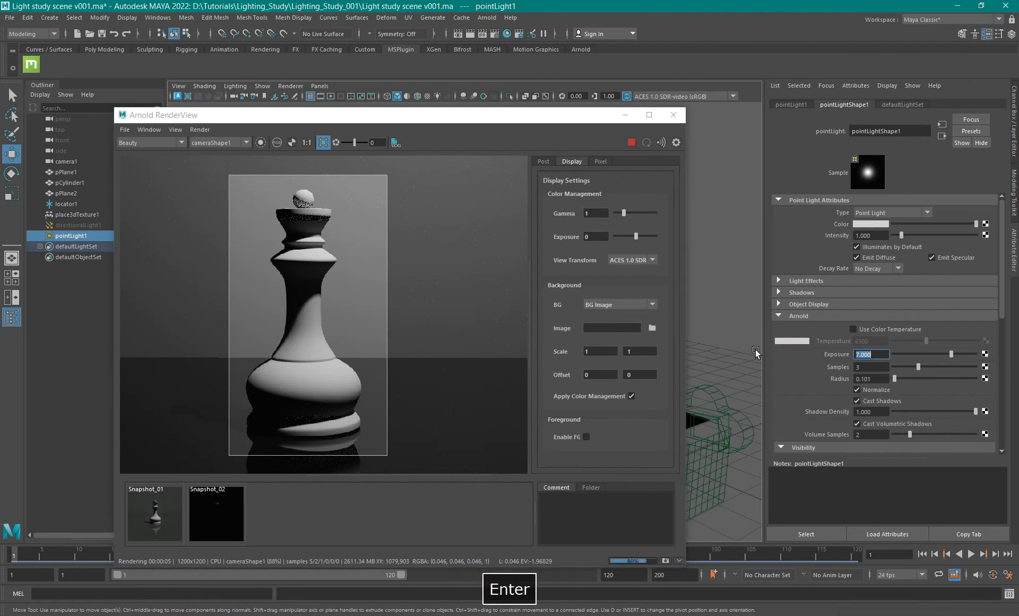
type("6.5")
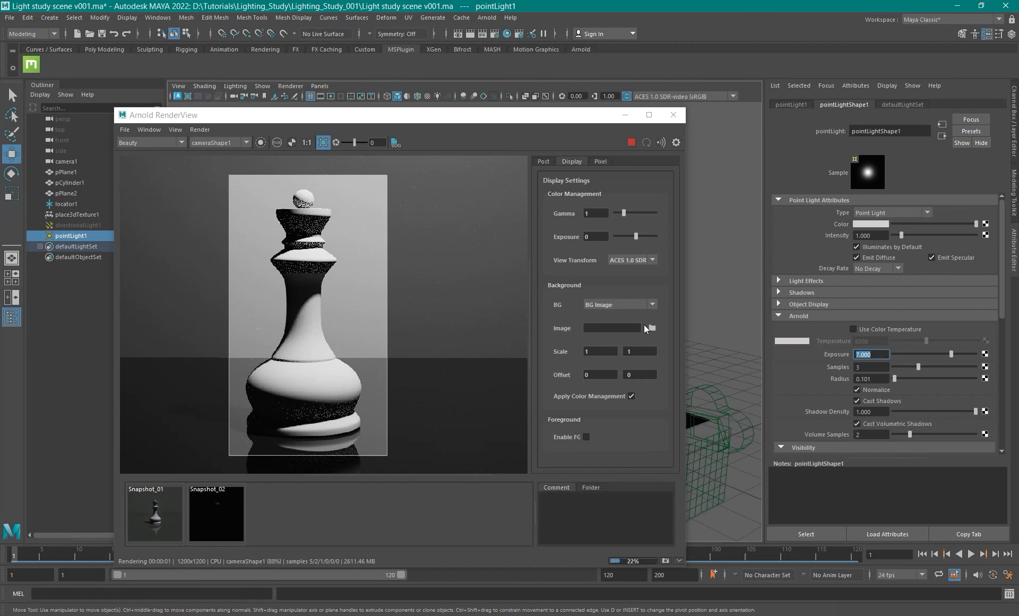
key("Return")
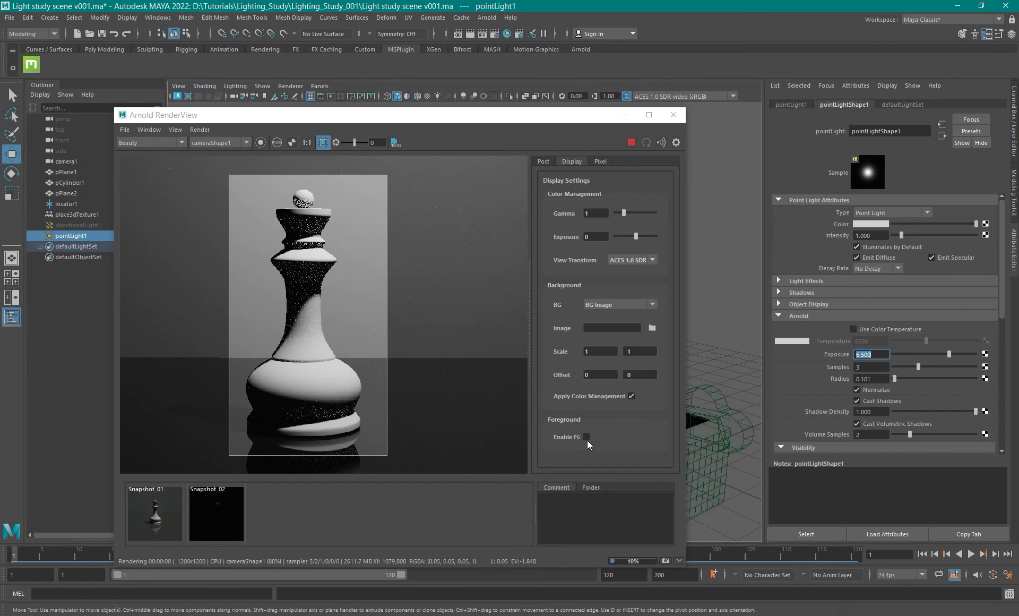
Compare the brightness of the re-rendered chess piece with the foreground reference by repeatedly toggling the reference.
left_click(586, 437)
left_click(587, 437)
left_click(587, 437)
left_click(587, 437)
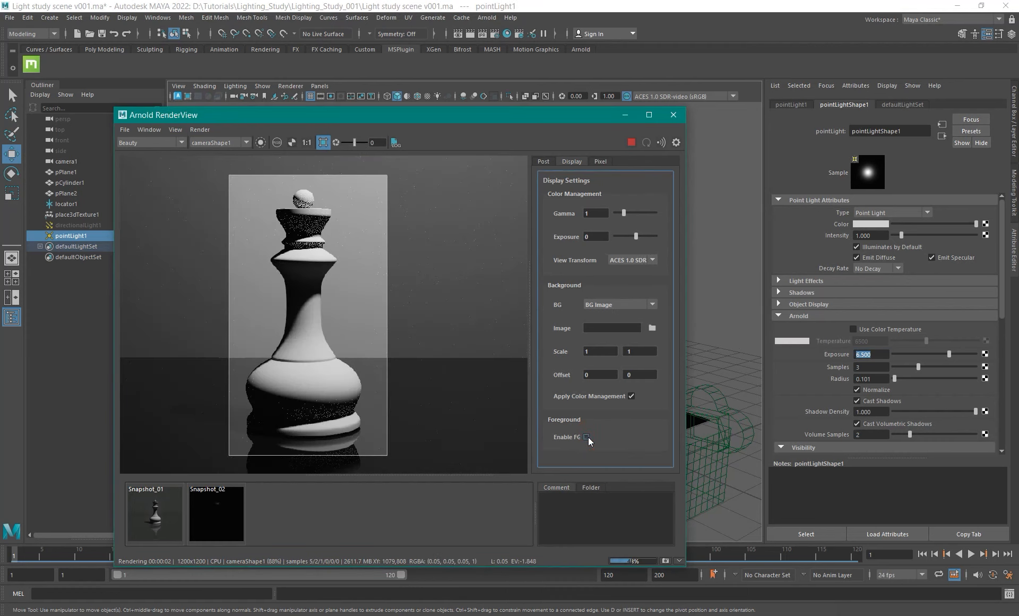
left_click(587, 437)
left_click(588, 437)
left_click(586, 437)
left_click(586, 437)
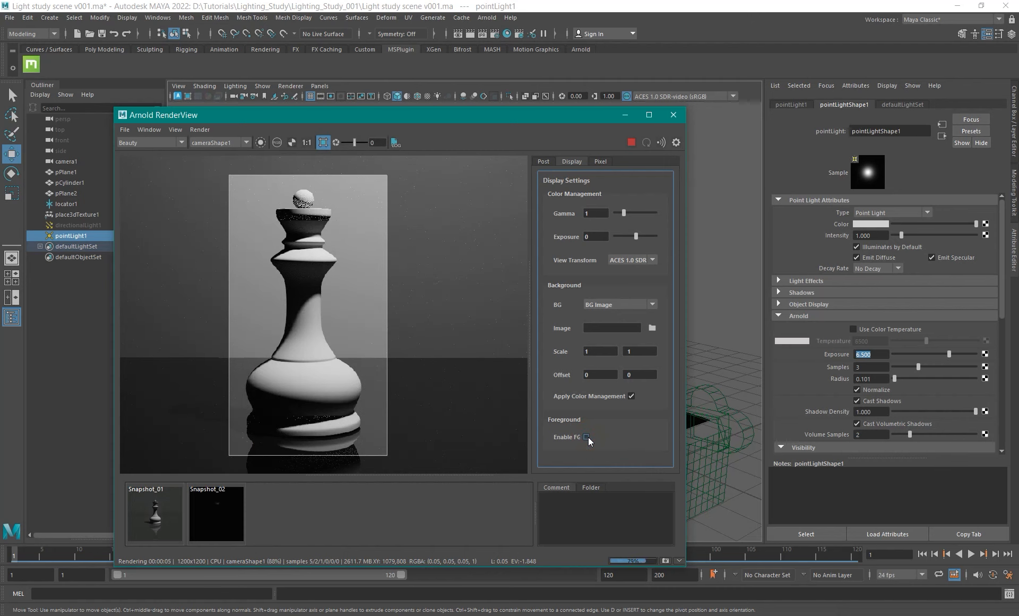
left_click(587, 437)
left_click(587, 437)
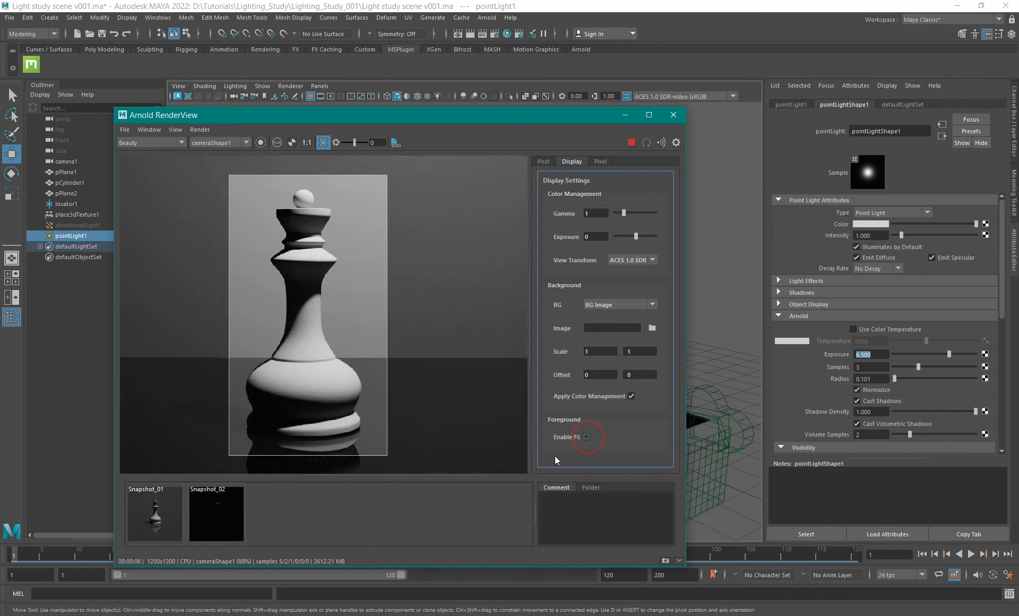
Set the chess piece shader's specular weight to 1 and specular roughness to 0.35, and check the render against the foreground reference.
left_click(303, 371)
left_click_drag(894, 289, 976, 288)
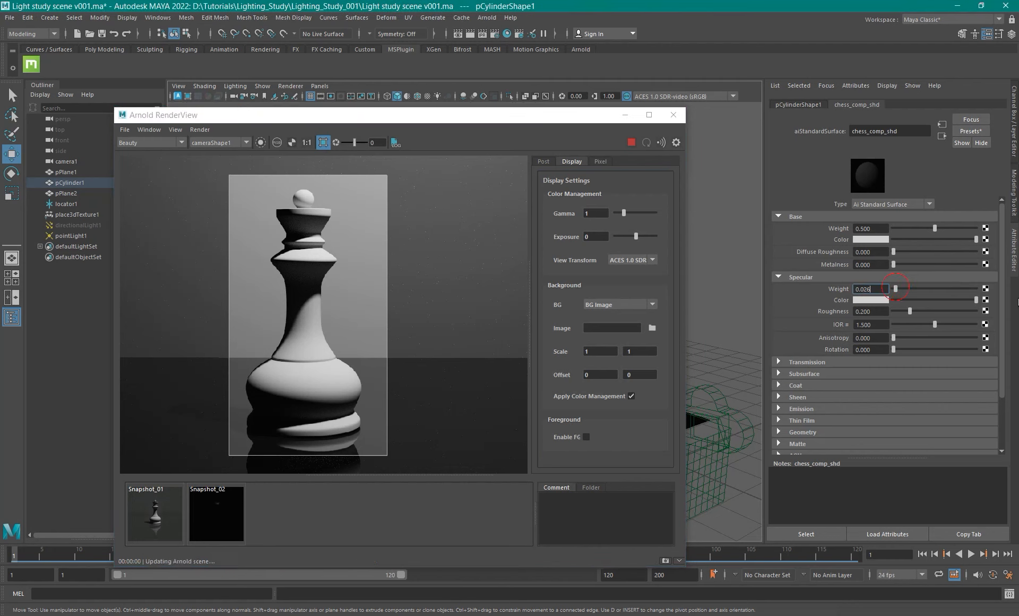
left_click(872, 311)
type("0.35")
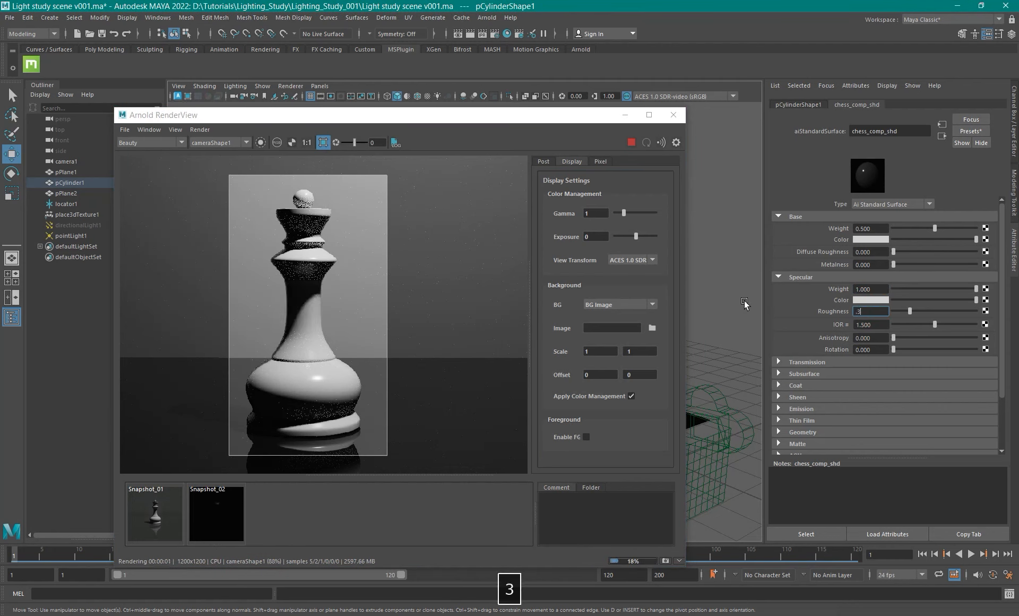
key("Return")
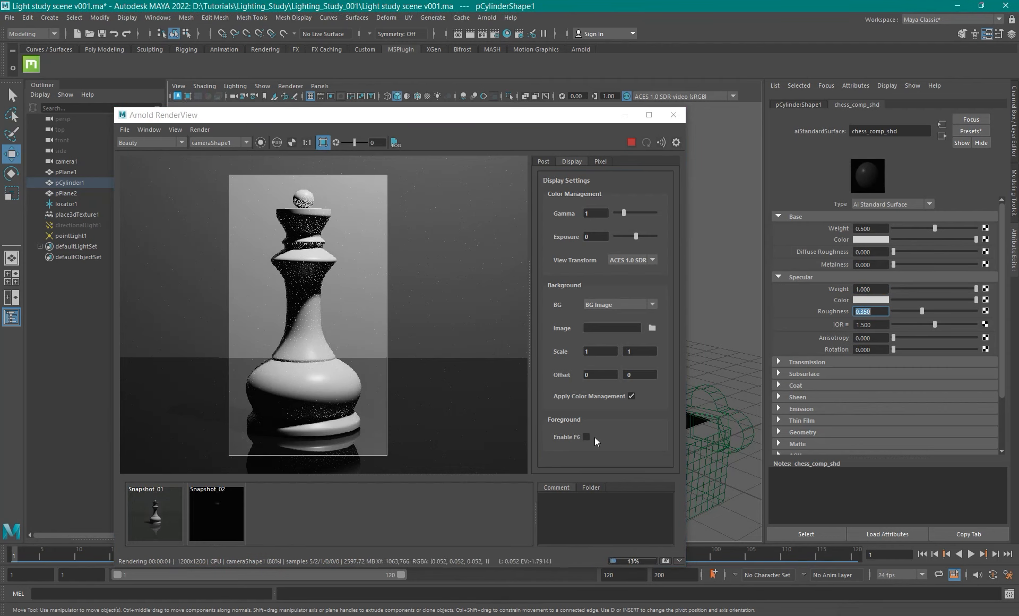
left_click(586, 436)
left_click(586, 436)
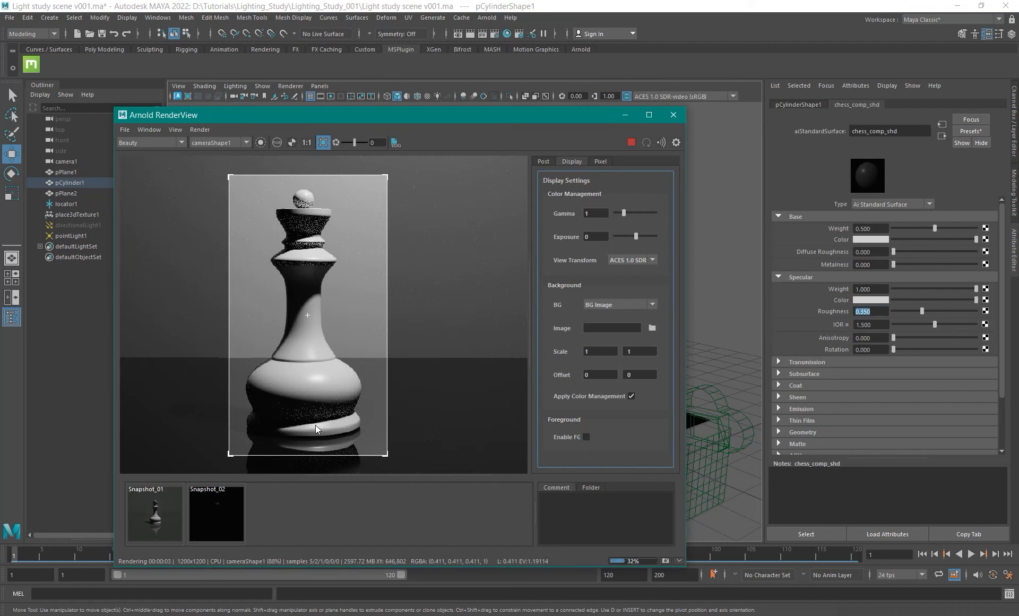
Show the specular_direct pass close up on the chess piece's base and compare its highlights with the foreground reference.
scroll(318, 426, "up", 1)
middle_click_drag(328, 416, 383, 319, "alt")
scroll(382, 321, "up", 1)
left_click(152, 144)
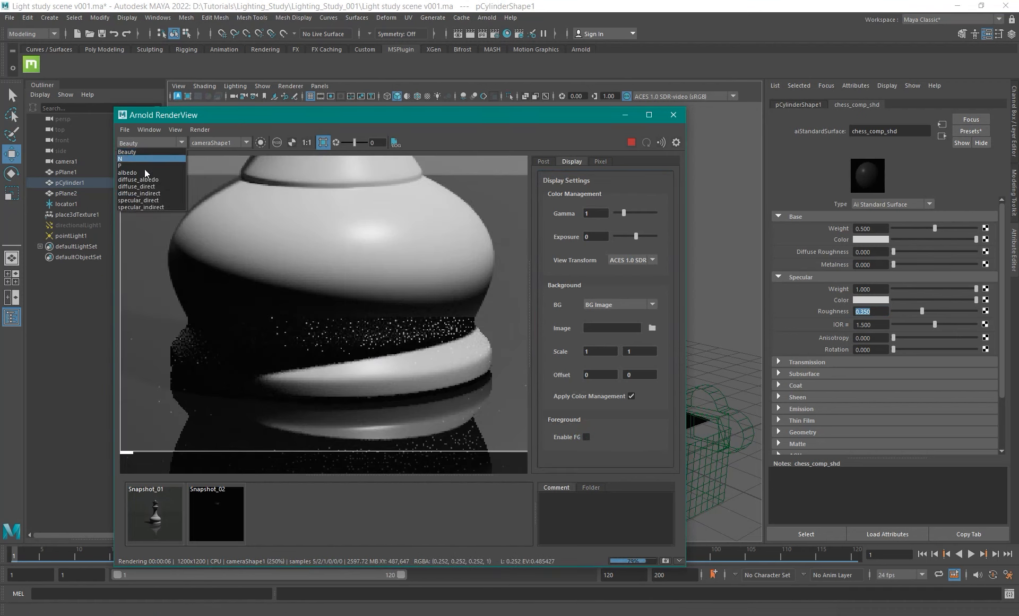
left_click(144, 200)
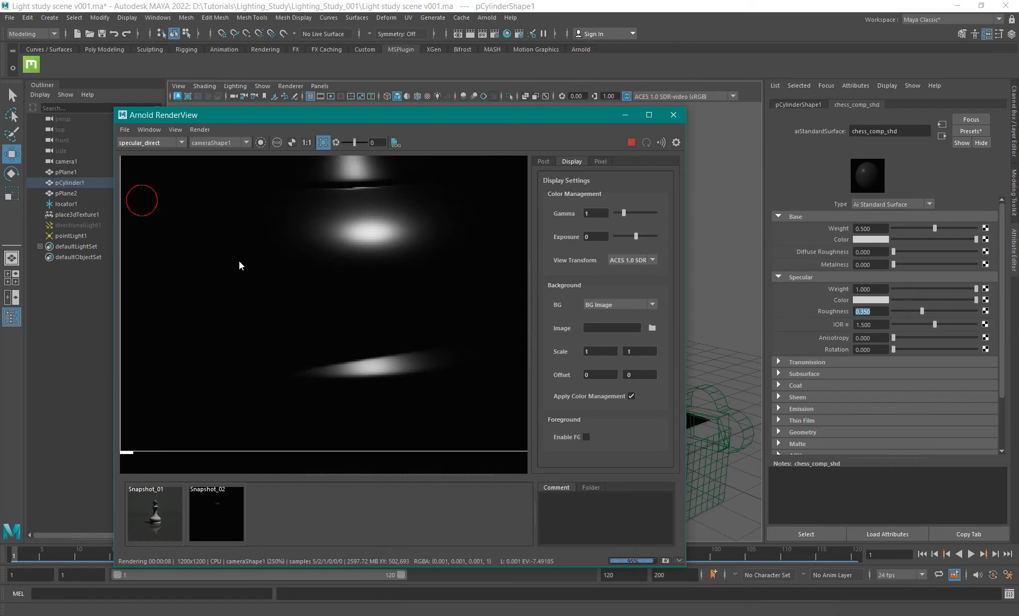
left_click(586, 436)
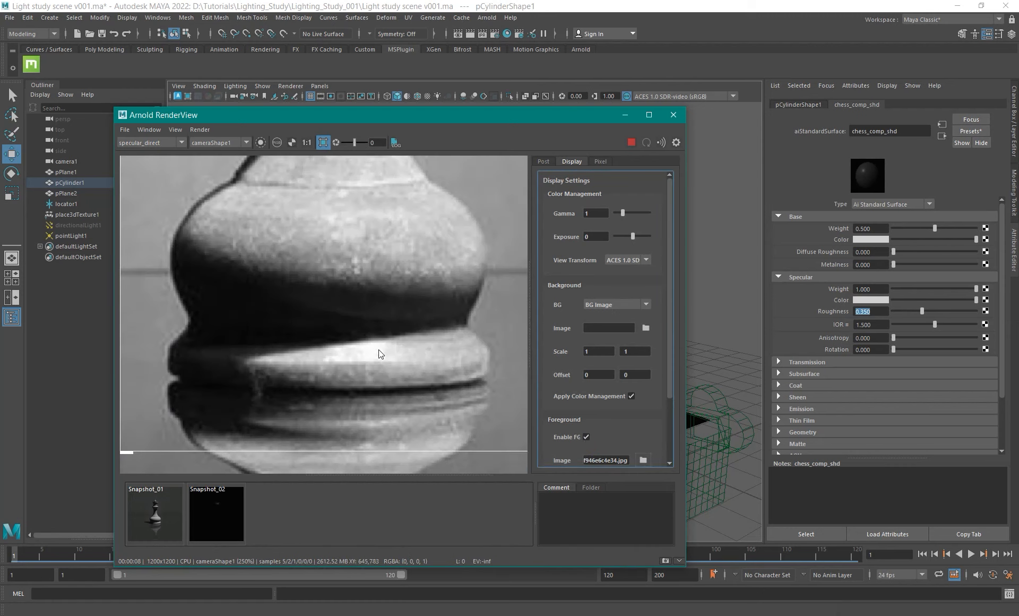
left_click(586, 436)
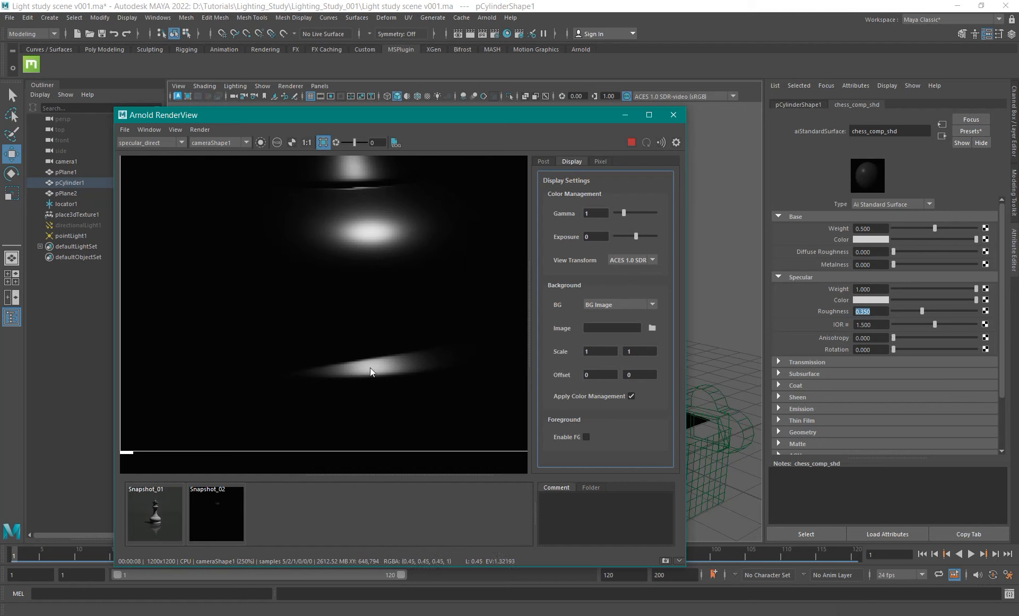
Compare the point light's specular highlights along the piece's lower body with the foreground reference, ending on the whole piece.
middle_click_drag(419, 239, 401, 315, "alt")
right_click_drag(402, 315, 336, 298, "alt")
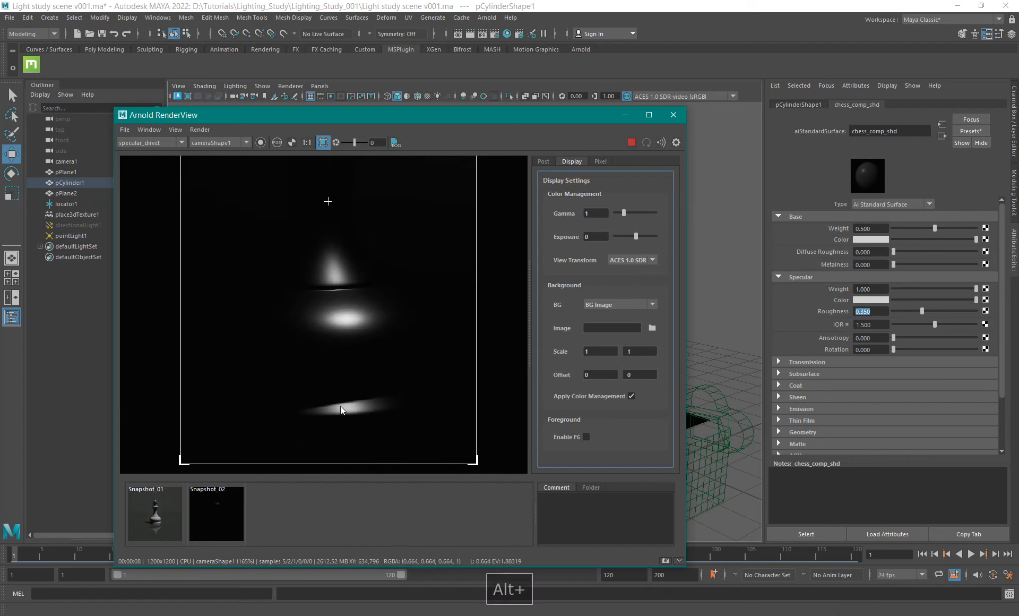
left_click(586, 436)
scroll(354, 357, "down", 5)
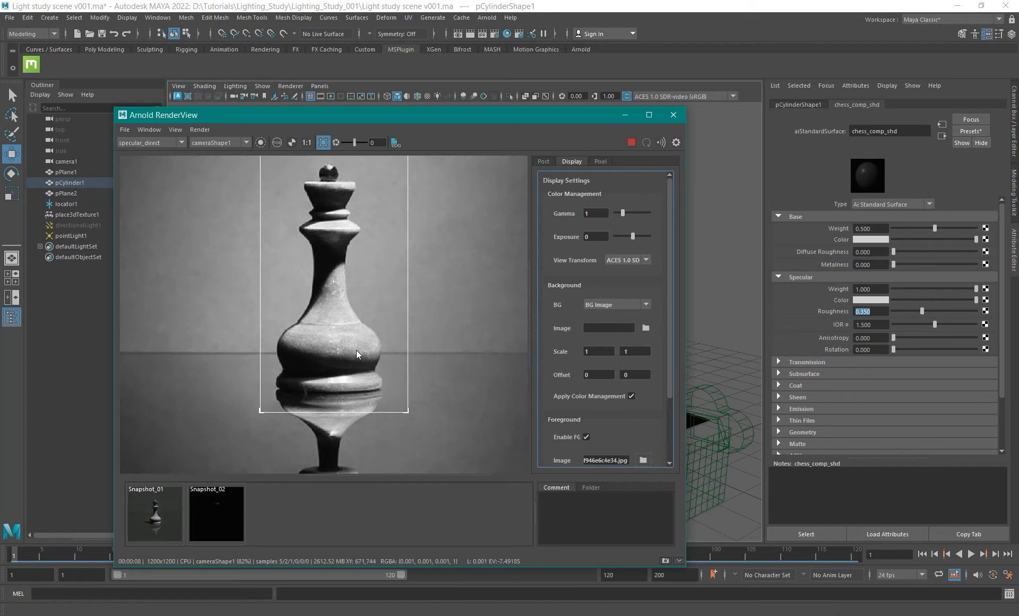
middle_click_drag(355, 324, 348, 353, "alt")
right_click_drag(348, 353, 374, 342, "alt")
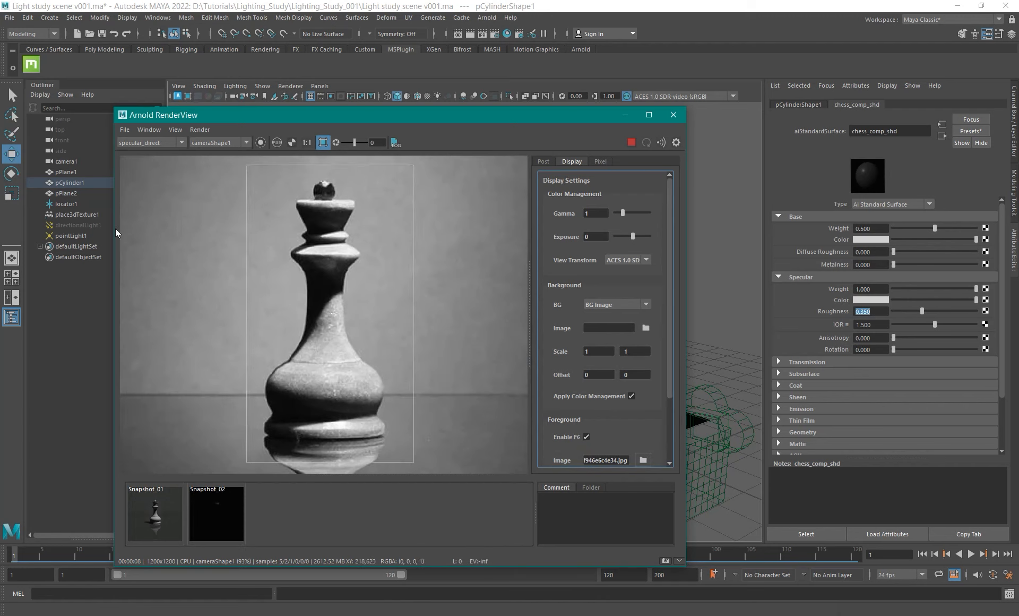
Unhide directionalLight1, hide pointLight1, and restart the render.
left_click(77, 225)
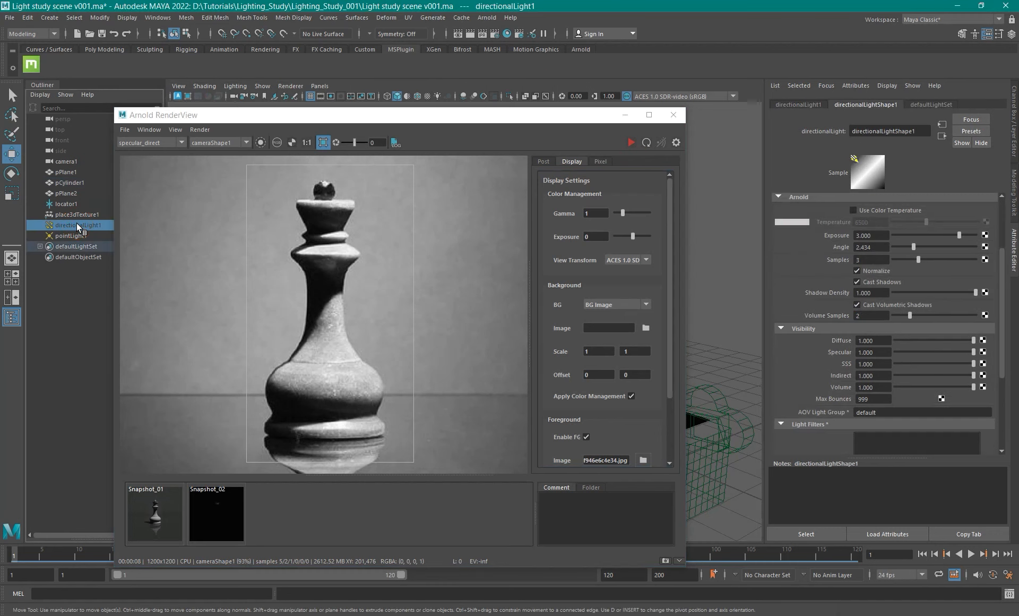
key("shift+h")
left_click(73, 236)
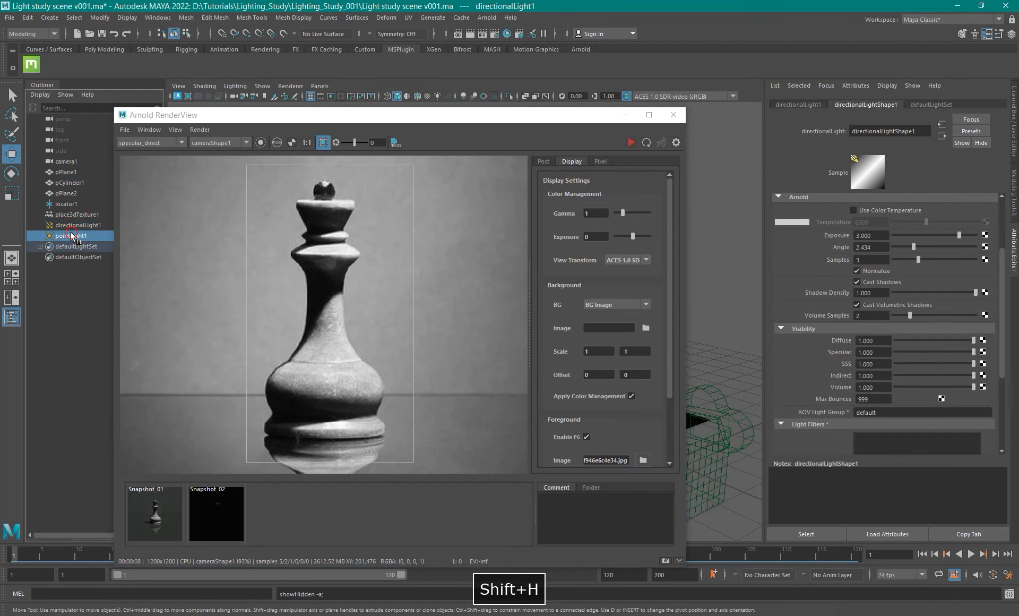
key("ctrl+h")
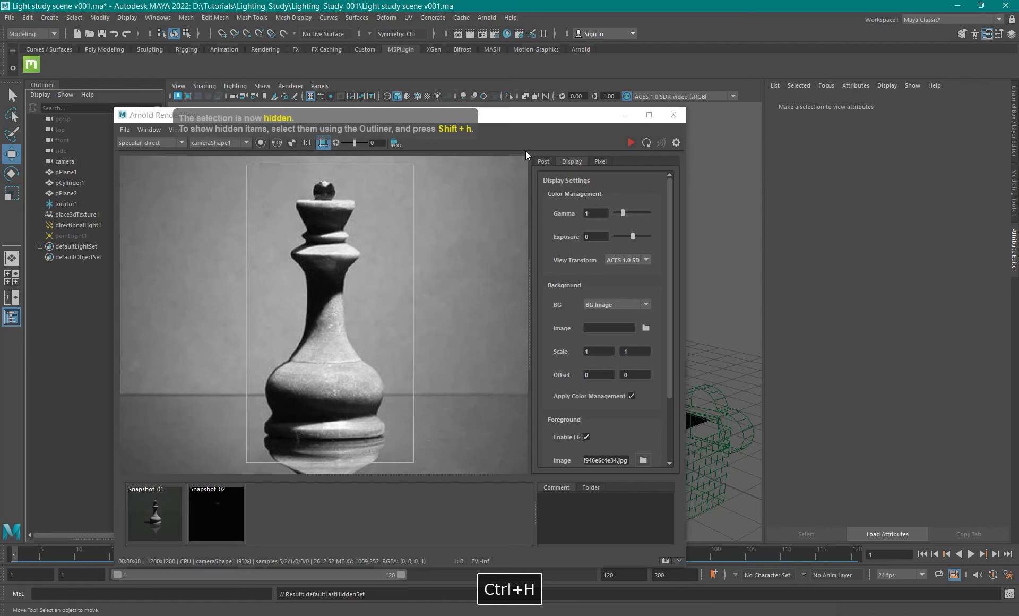
left_click(633, 143)
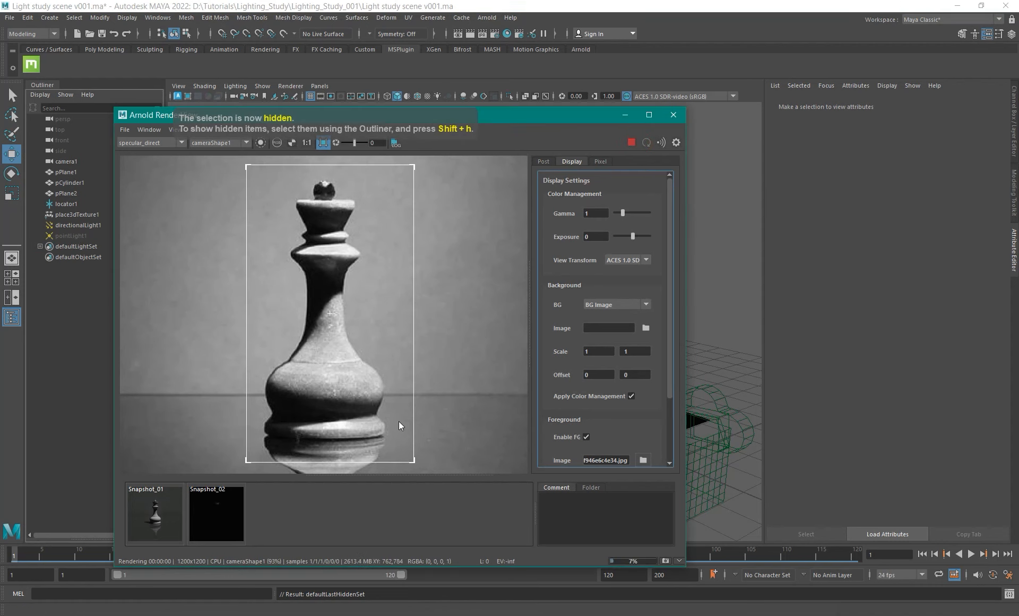
Compare the directional light's specular highlights with the foreground reference, both close up and over the whole piece.
left_click(586, 437)
scroll(341, 429, "up", 2)
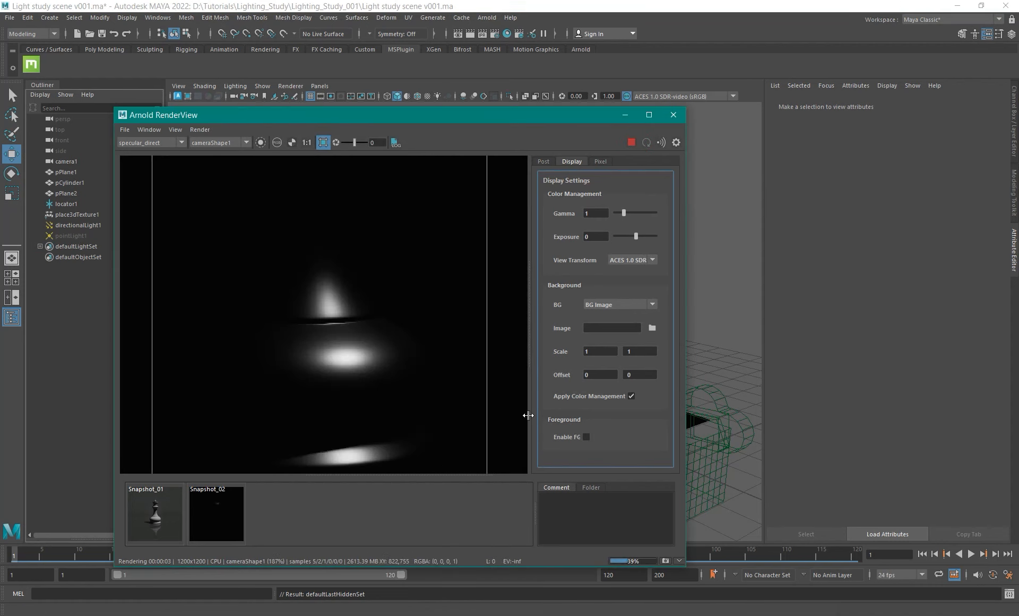
left_click(586, 437)
left_click(586, 437)
left_click(586, 437)
left_click(586, 437)
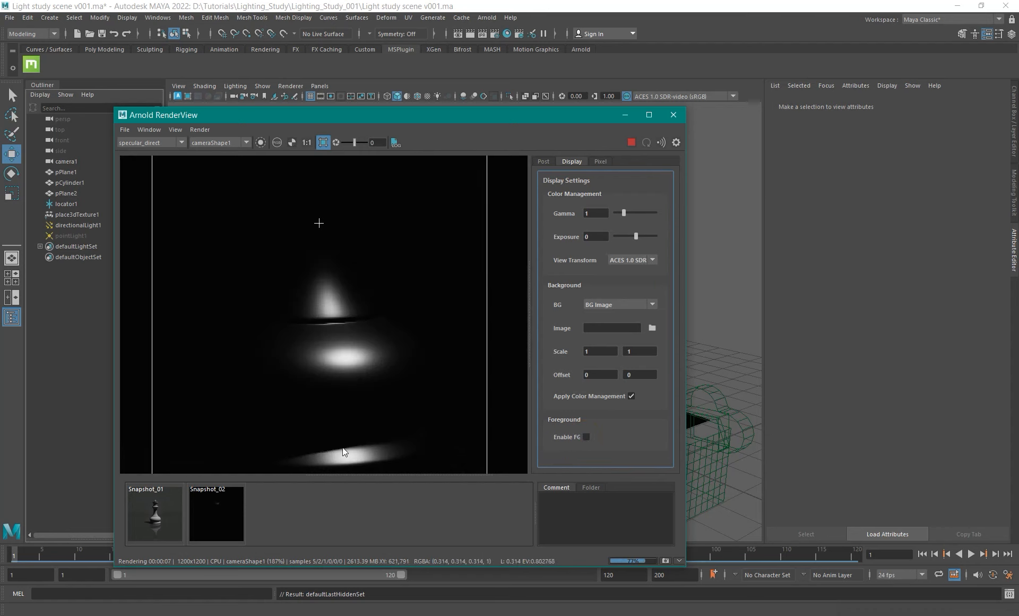
scroll(349, 422, "down", 3)
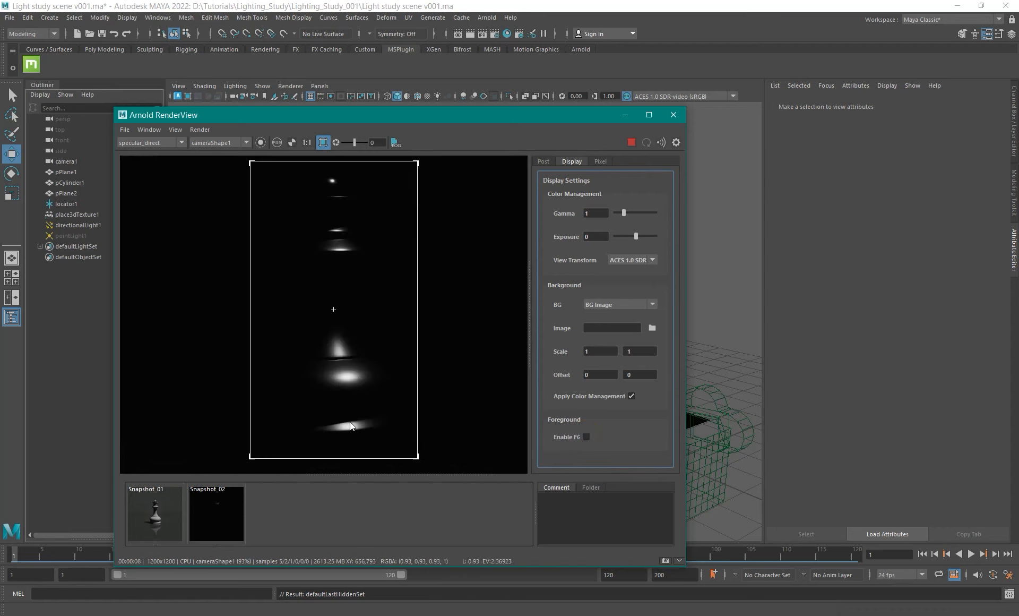
Switch the render view back to the Beauty pass and hide directionalLight1.
left_click(148, 143)
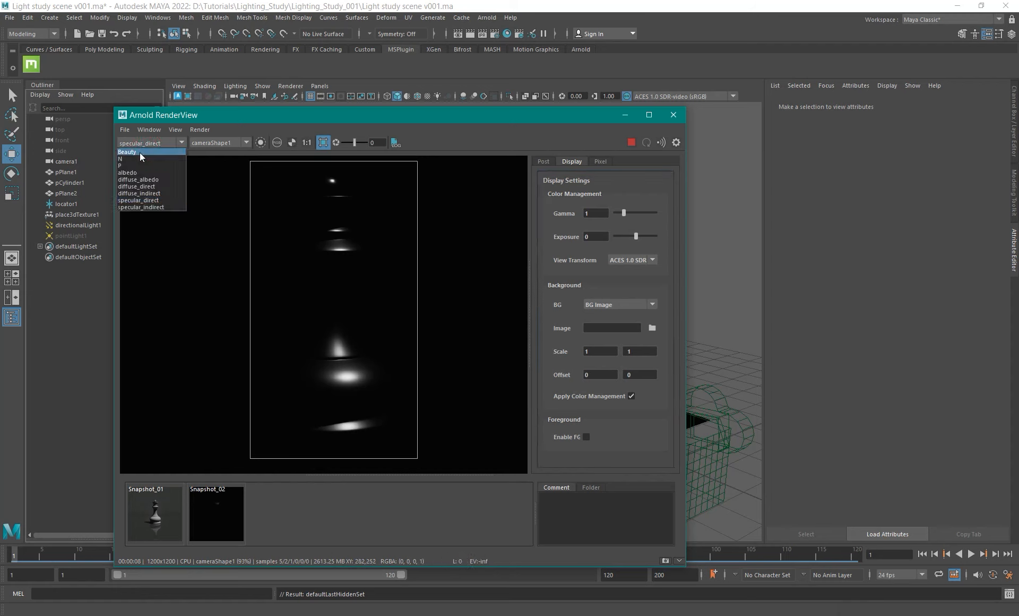
left_click(133, 150)
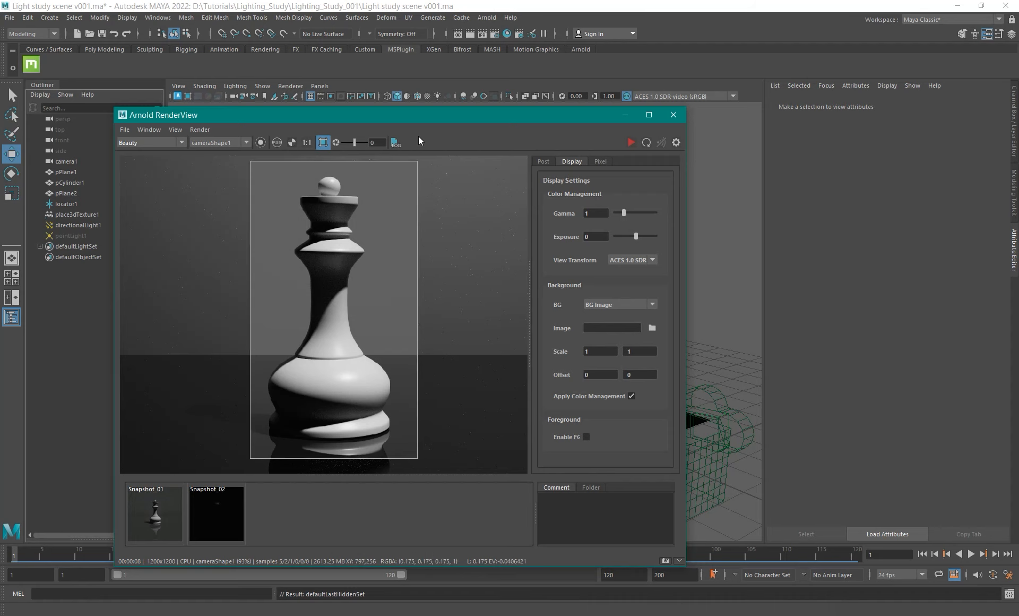
left_click_drag(398, 116, 439, 81)
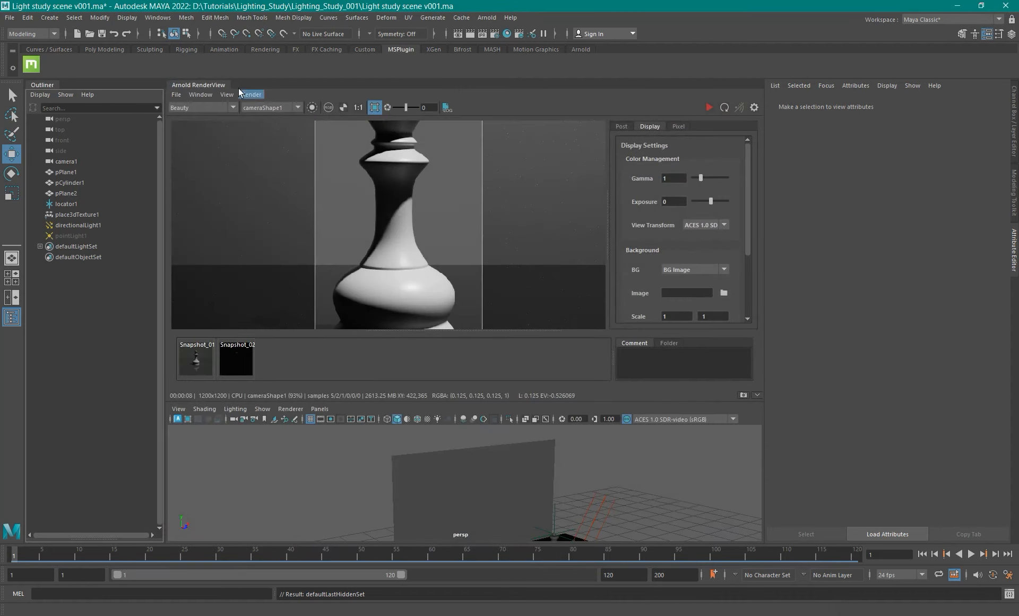
left_click_drag(199, 84, 198, 148)
left_click(78, 225)
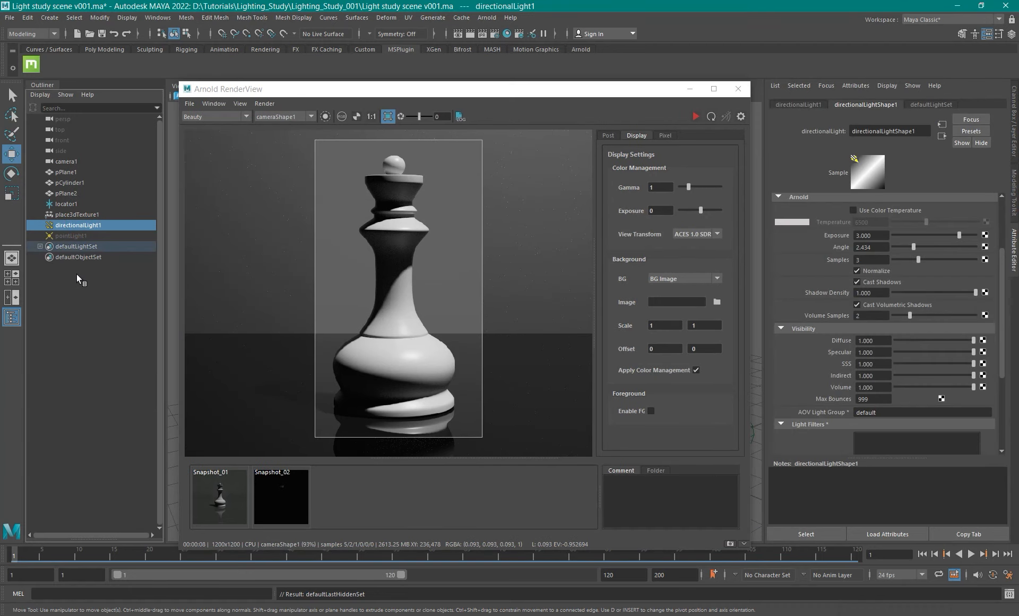
key("ctrl+h")
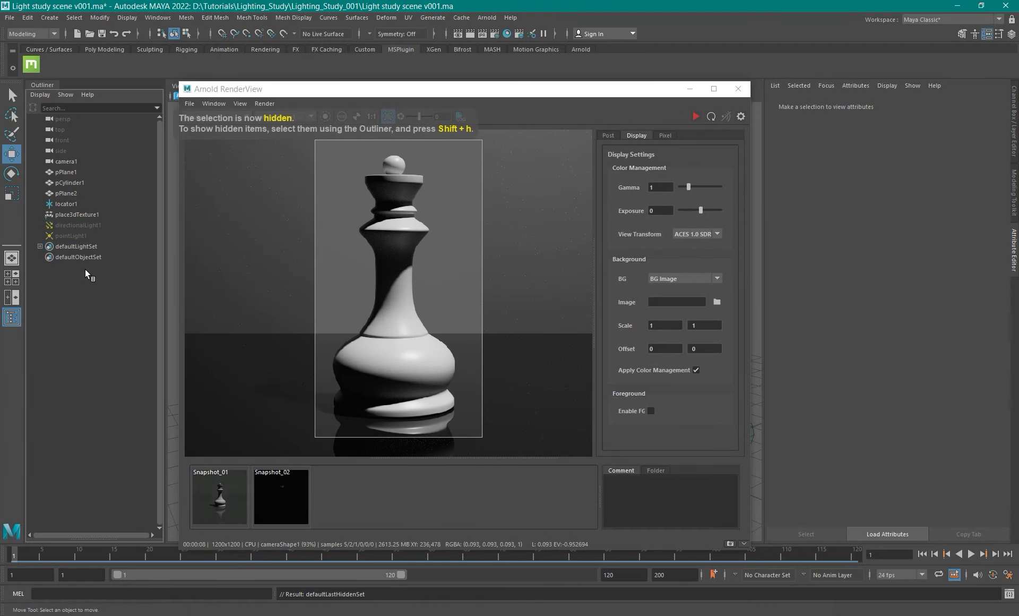
left_click_drag(298, 89, 196, 162)
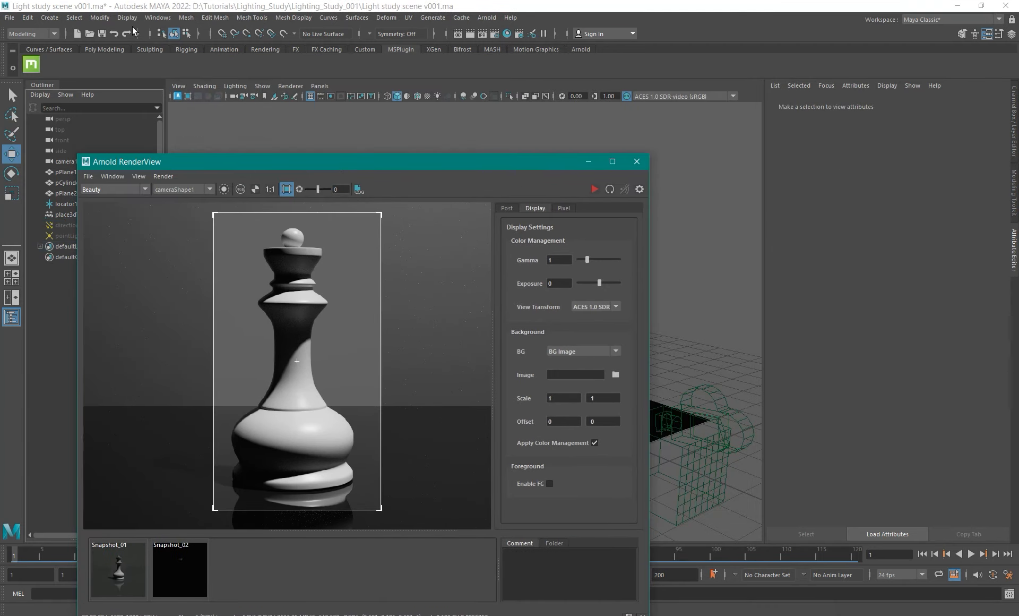
Create a spot light and move it up and over towards the chess piece.
left_click(48, 18)
mouse_move(133, 77)
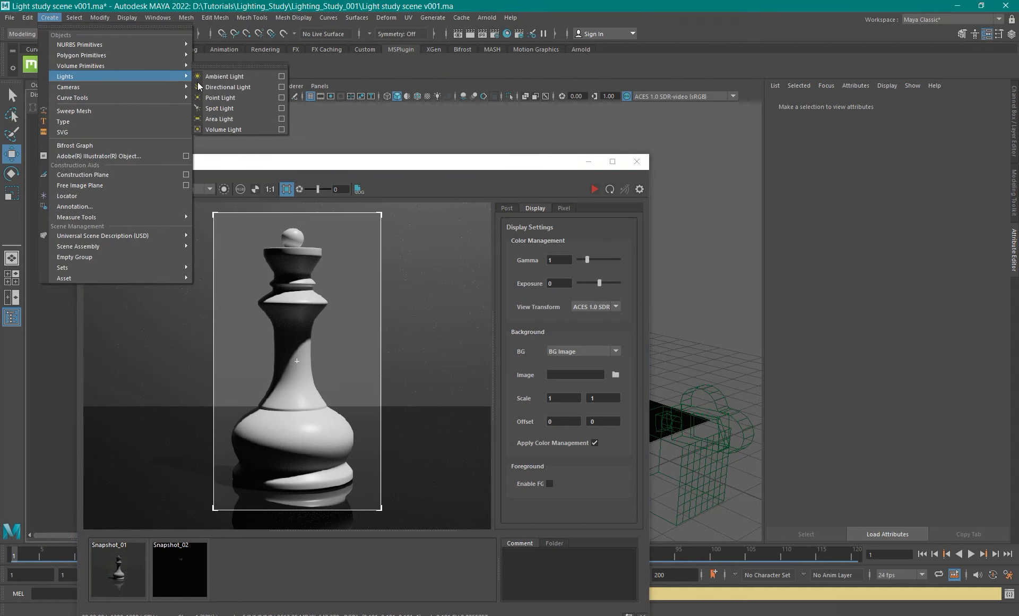
left_click(212, 113)
left_click_drag(351, 163, 631, 337)
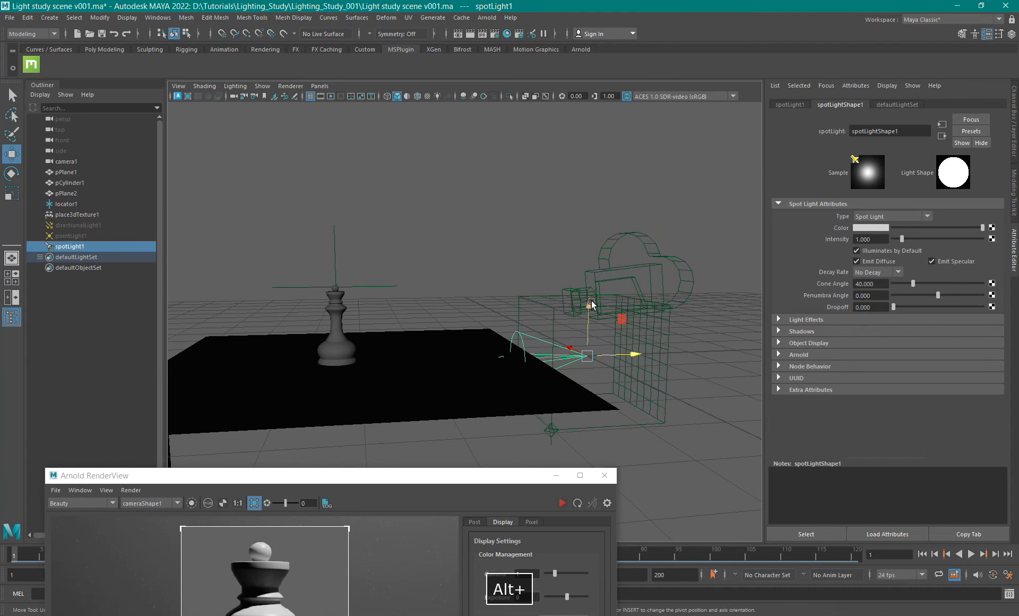
left_click_drag(591, 301, 573, 166)
left_click_drag(642, 222, 494, 205)
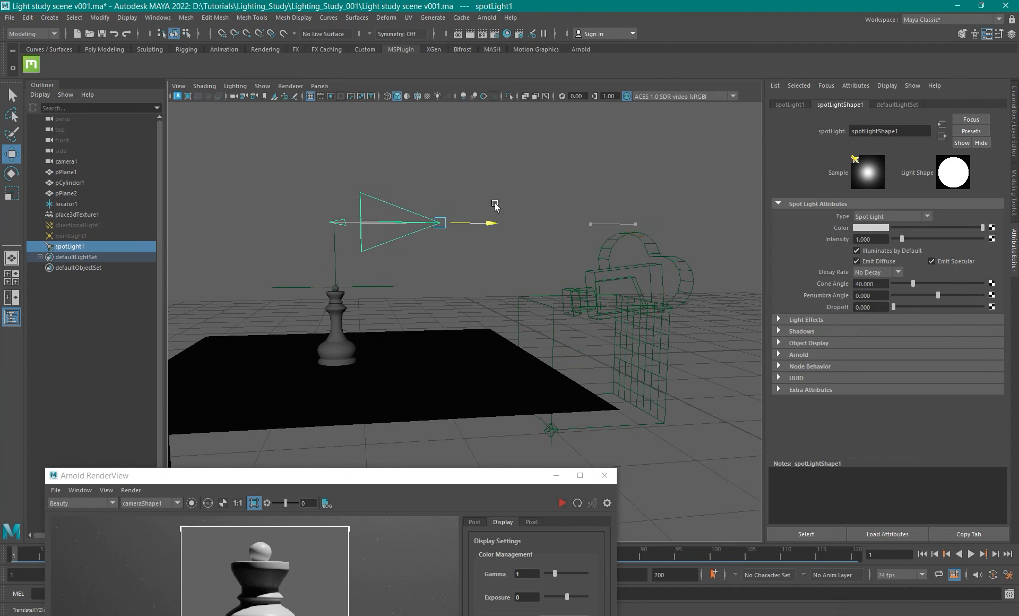
Rotate the spot light to point straight down and position it high above the chess piece.
left_click_drag(432, 227, 462, 235, "alt")
key("e")
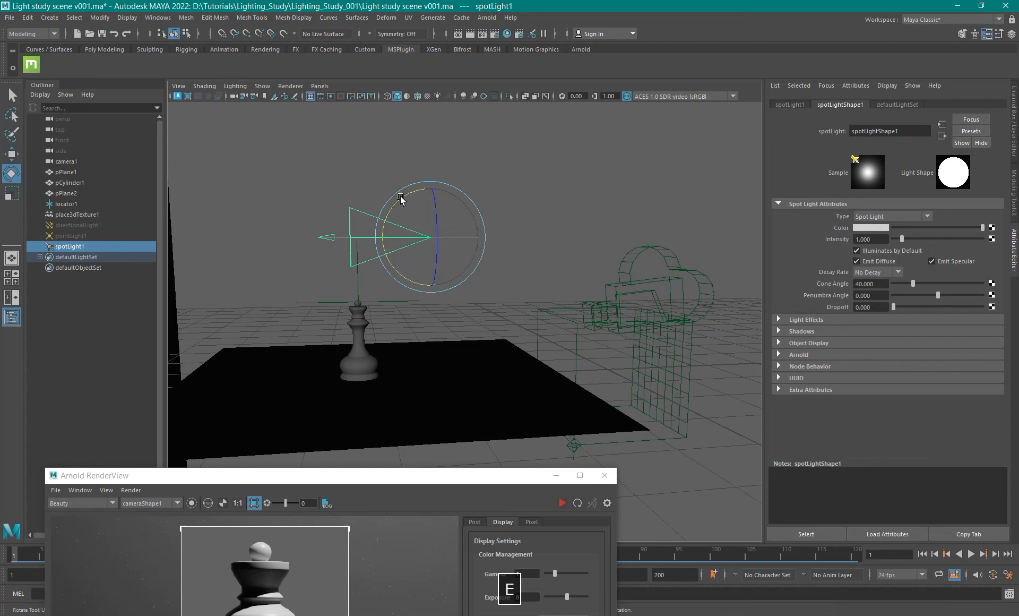
left_click_drag(401, 197, 399, 261)
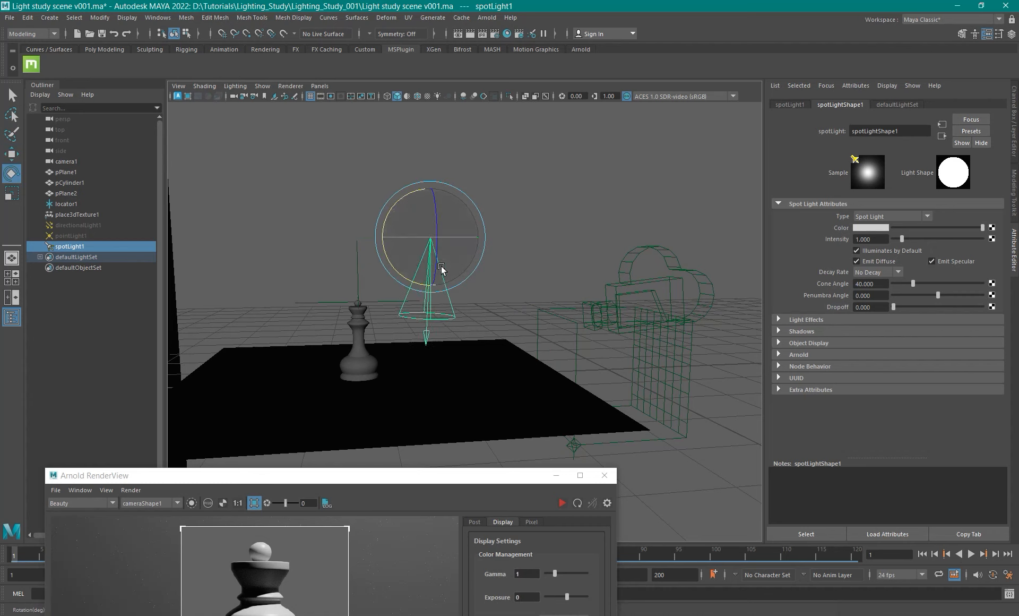
key("w")
left_click_drag(501, 244, 442, 129, "alt")
left_click_drag(492, 185, 452, 181)
Turn on scene lighting in the viewport and shift the spot light slightly towards the camera.
left_click_drag(497, 289, 471, 250, "alt")
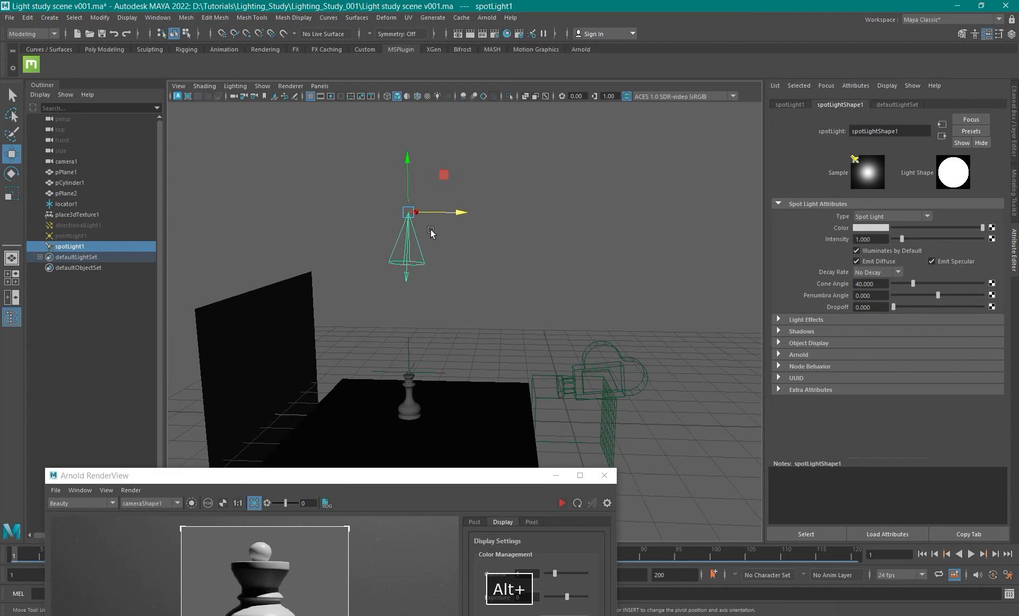
left_click_drag(385, 230, 451, 278, "alt")
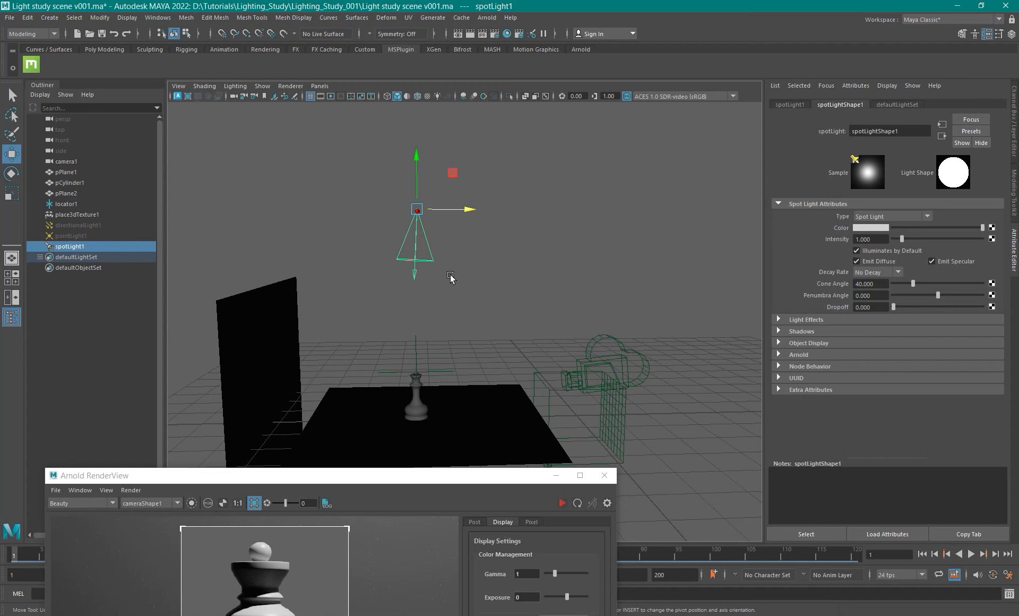
left_click_drag(446, 400, 413, 336, "alt")
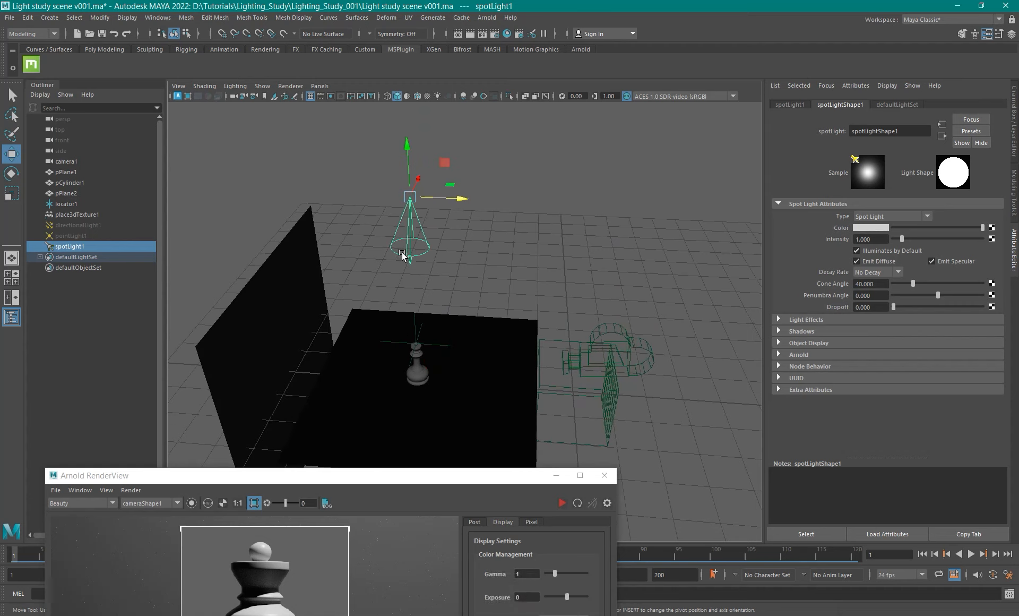
left_click_drag(402, 255, 385, 222, "alt")
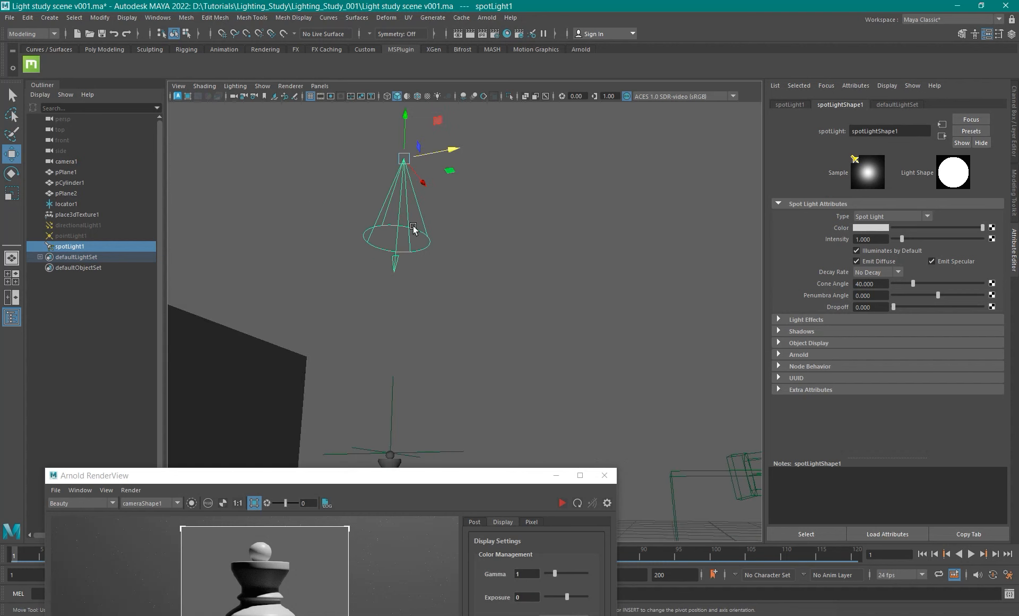
left_click_drag(456, 302, 443, 341, "alt")
key("7")
left_click(488, 415)
key("7")
left_click(402, 170)
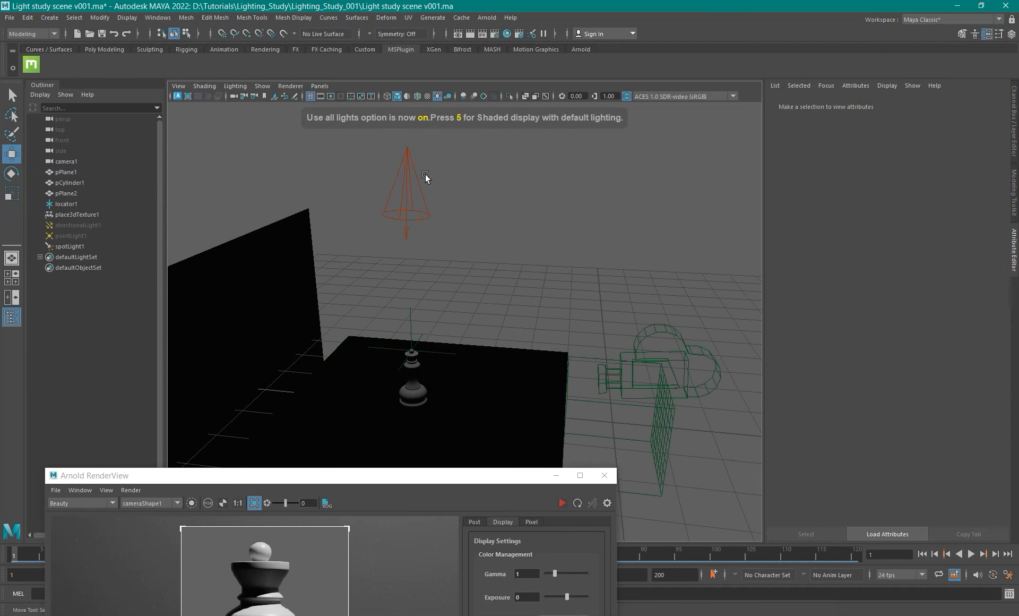
left_click_drag(454, 146, 469, 205)
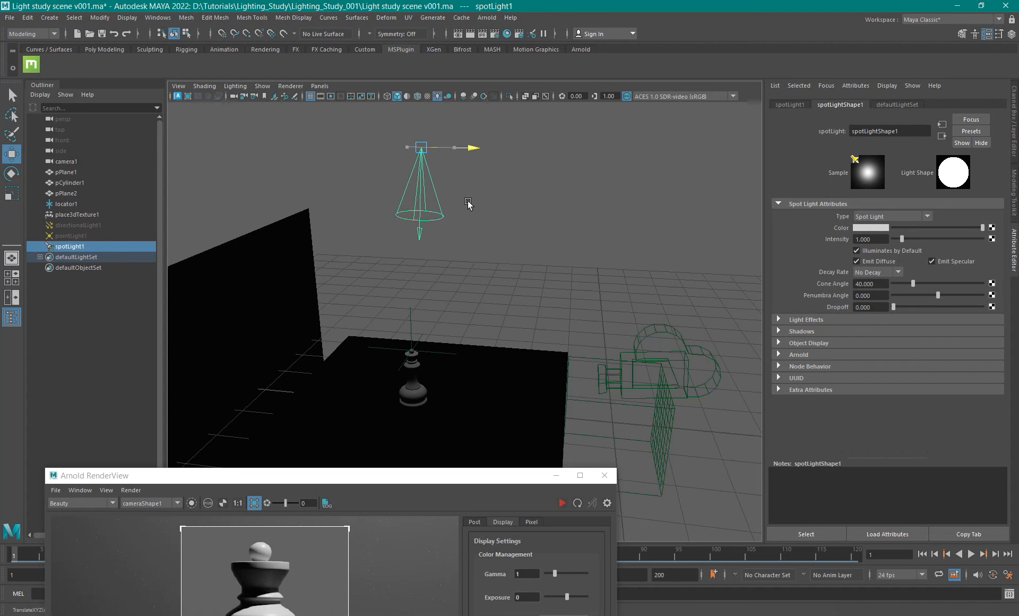
Brighten the base color of the ground plane's ground_shd material from black to a grey.
left_click_drag(496, 356, 473, 381, "alt")
left_click(474, 380)
left_click(921, 104)
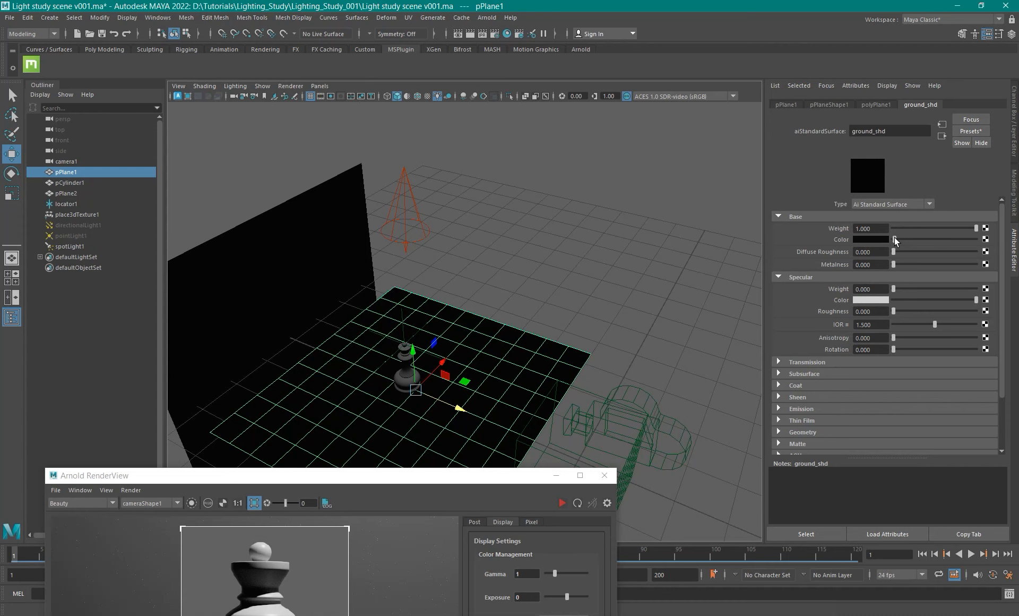
left_click_drag(894, 238, 940, 241)
Narrow the spot light's Cone Angle to 22.775 while checking the light circle around the chess piece.
left_click_drag(478, 376, 401, 332, "alt")
mouse_move(472, 327)
left_mouse_down("alt")
mouse_move(493, 294)
mouse_move(462, 326)
left_mouse_up("alt")
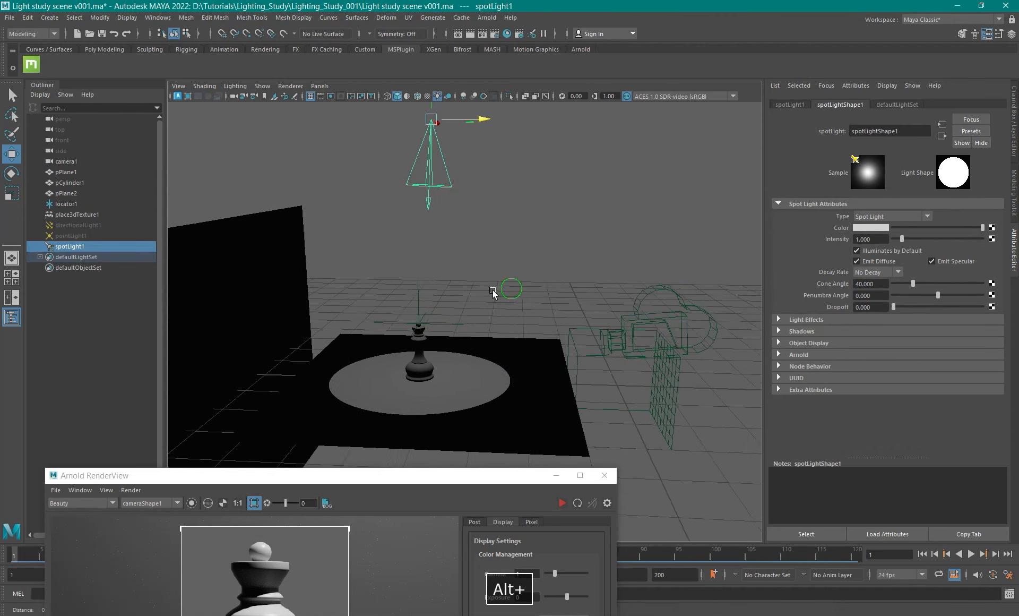
left_click_drag(471, 239, 480, 299, "alt")
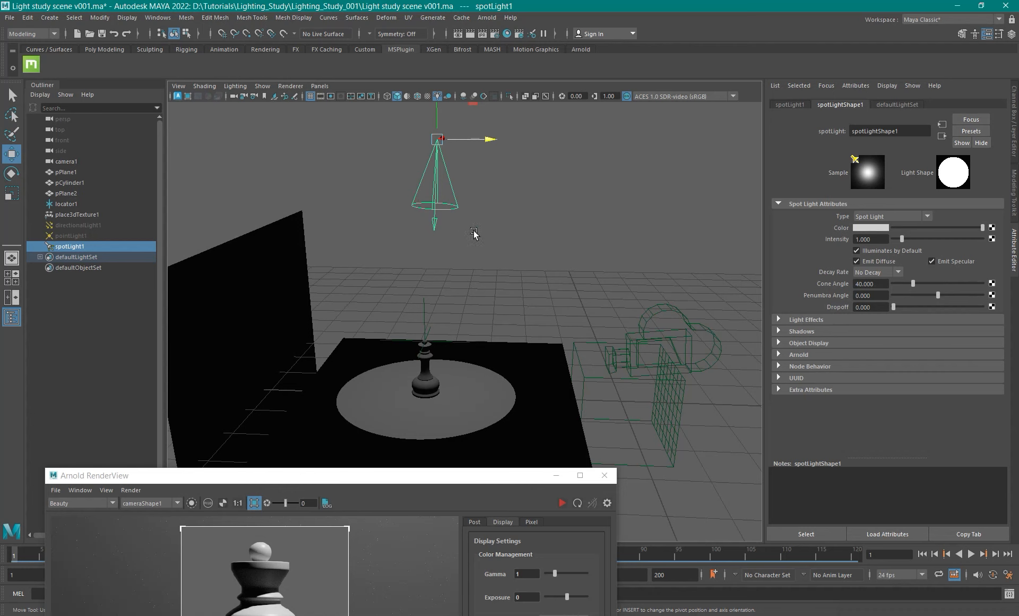
left_click_drag(445, 271, 432, 222, "alt")
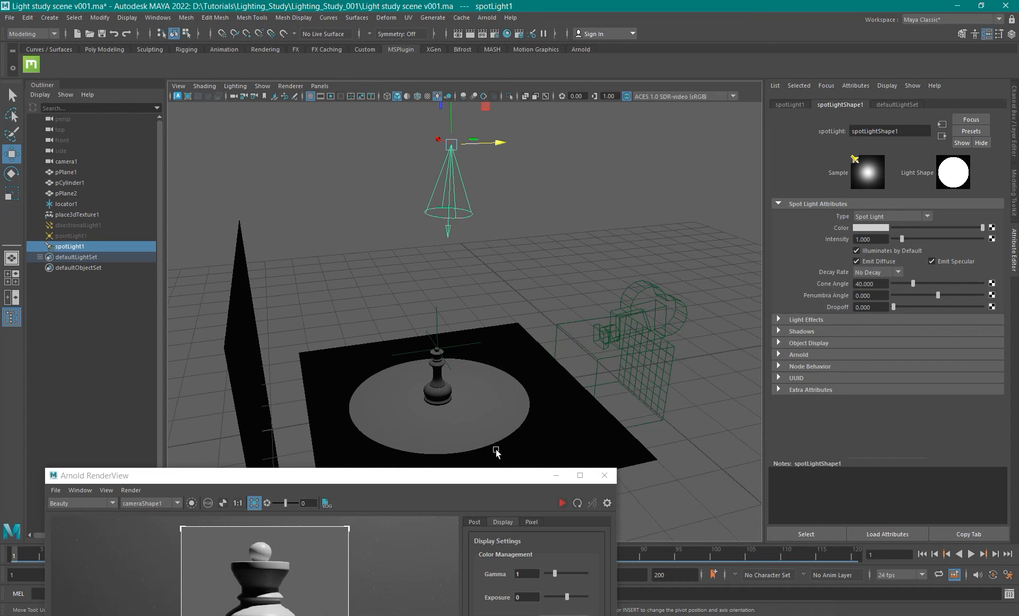
left_click_drag(457, 344, 480, 376, "alt")
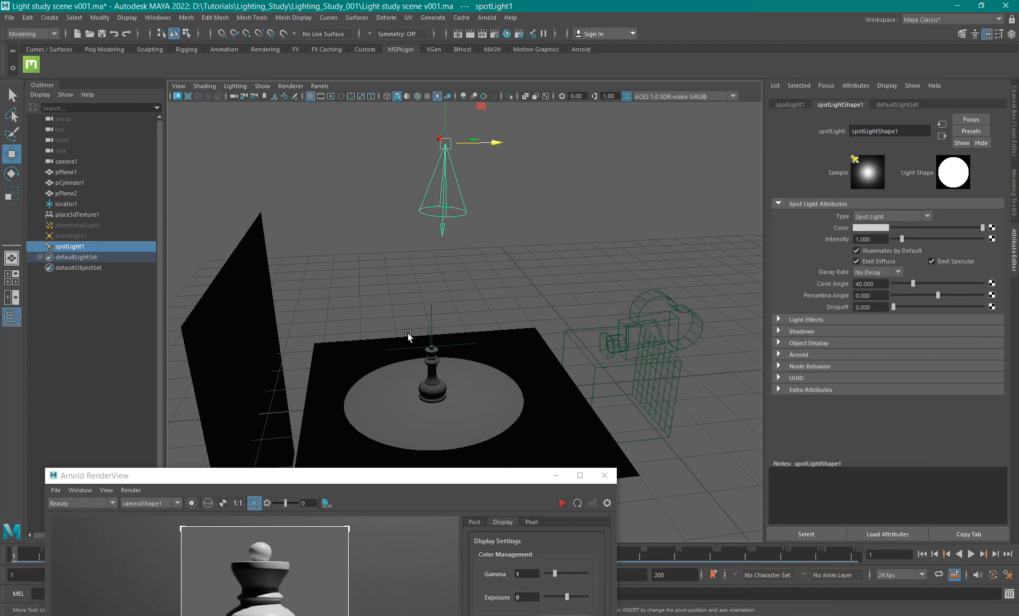
left_click(875, 283)
mouse_move(467, 222)
left_mouse_down("alt")
mouse_move(494, 215)
mouse_move(480, 217)
left_mouse_up("alt")
left_click_drag(915, 281, 904, 282)
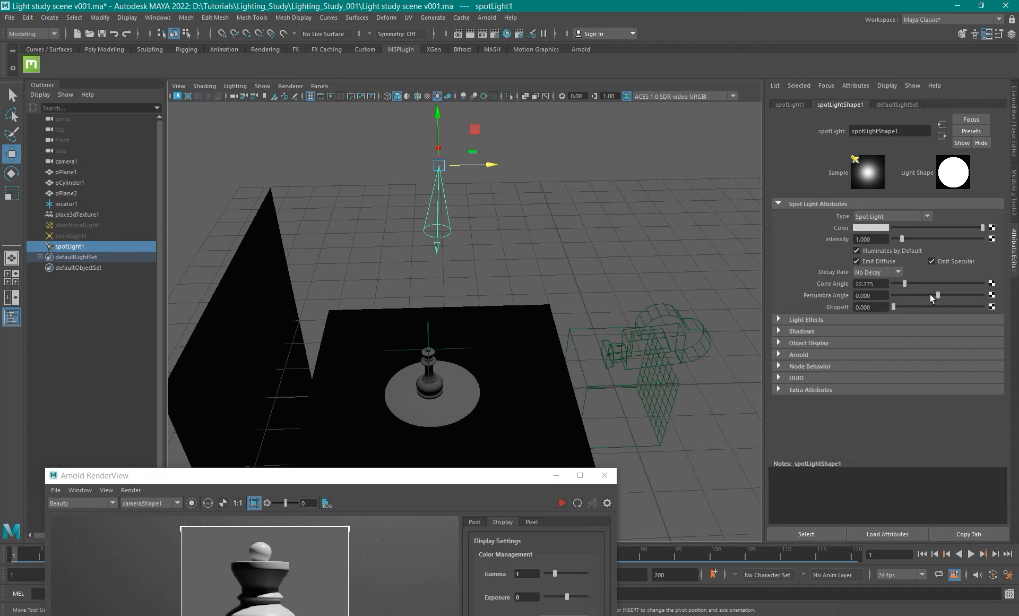
Try out a softer edge with the spot light's Penumbra Angle, and set the angle back to 0.
left_click_drag(930, 294, 893, 307)
left_click(870, 295)
type("0")
key("Return")
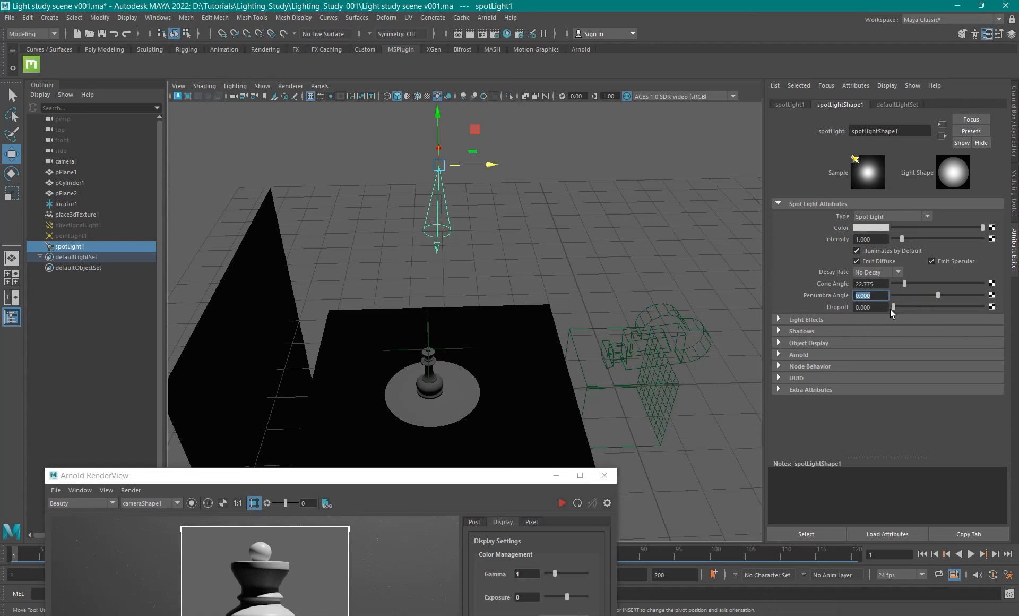
Display the spot light's aim manipulator and place its target point on the top of the chess piece.
left_click_drag(426, 355, 514, 364, "alt")
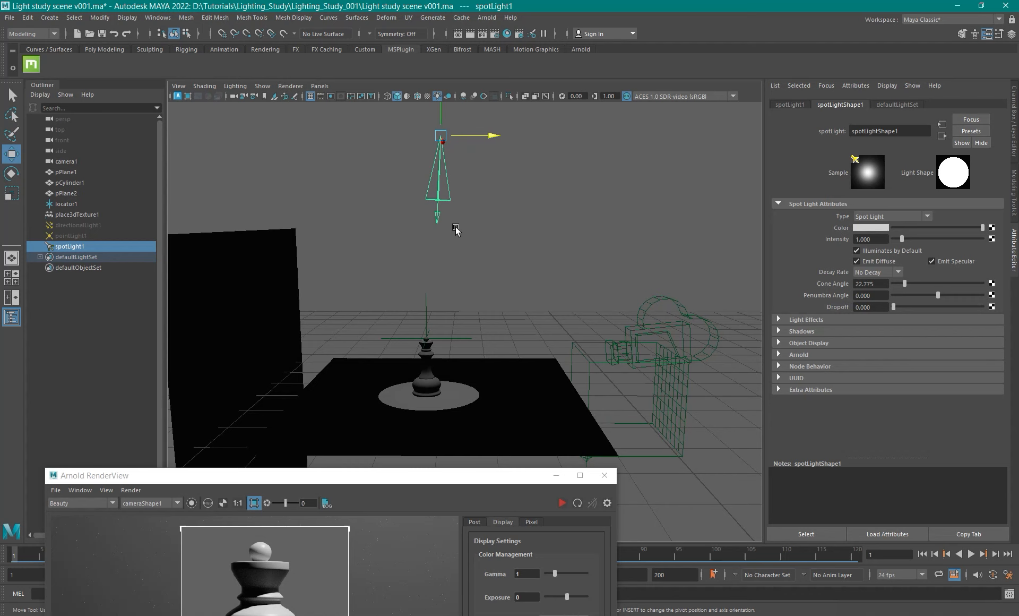
left_click_drag(456, 229, 473, 295, "alt")
key("t")
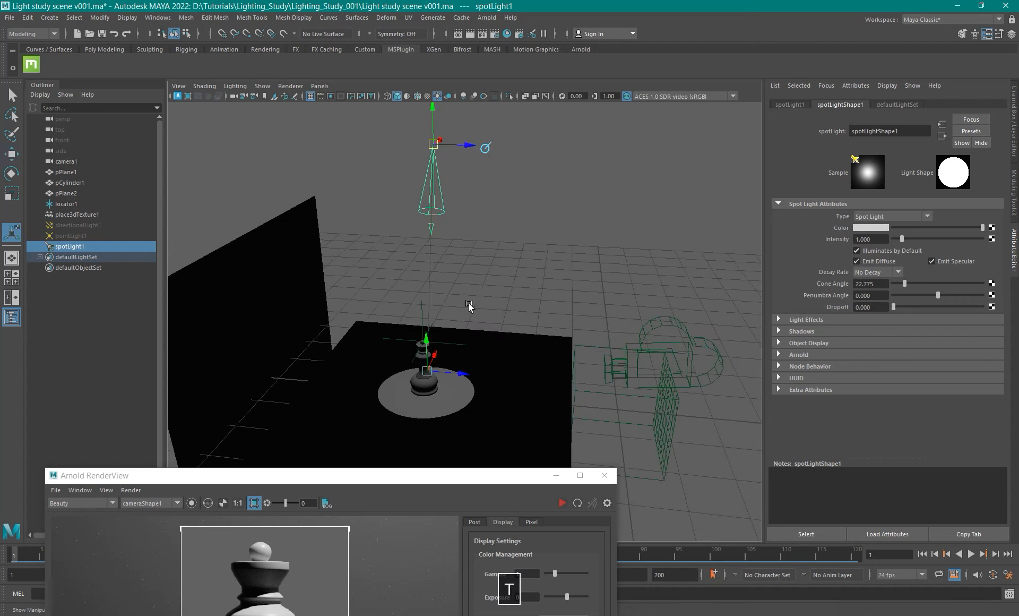
left_click(425, 314)
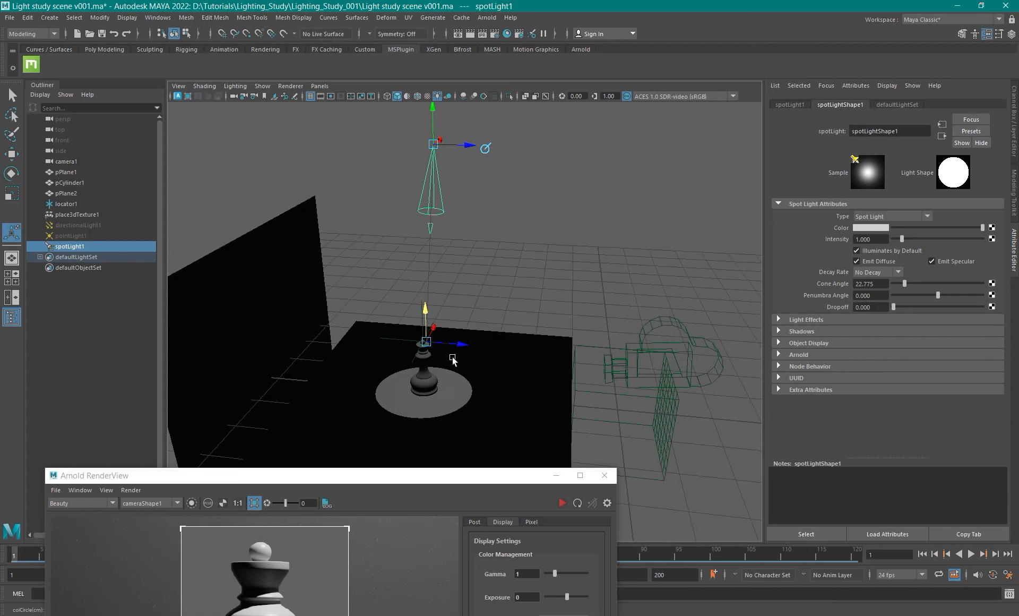
left_click_drag(455, 352, 605, 357, "alt")
right_click_drag(605, 355, 485, 301, "alt")
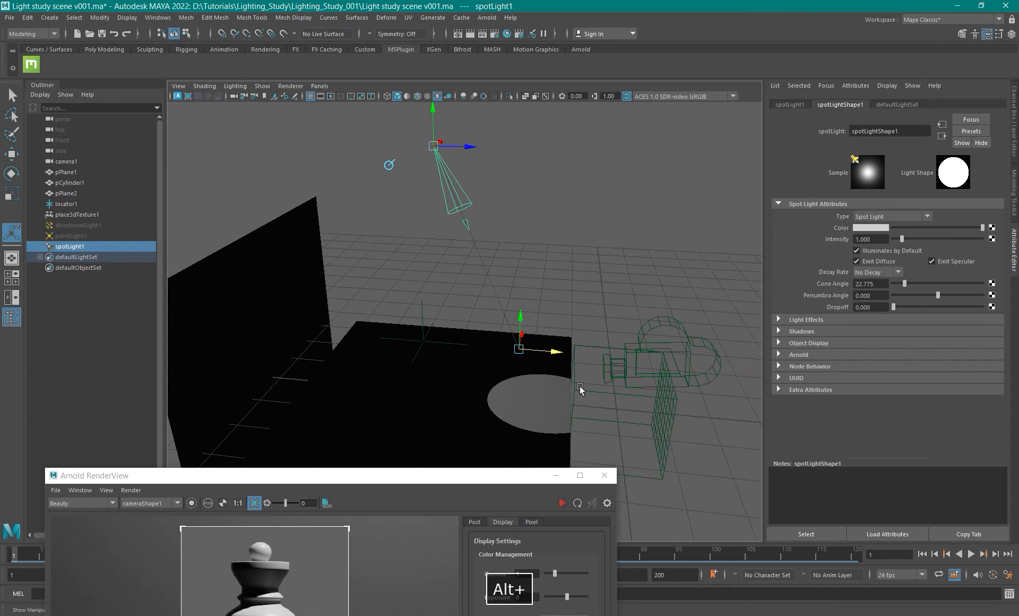
left_click_drag(557, 353, 462, 327)
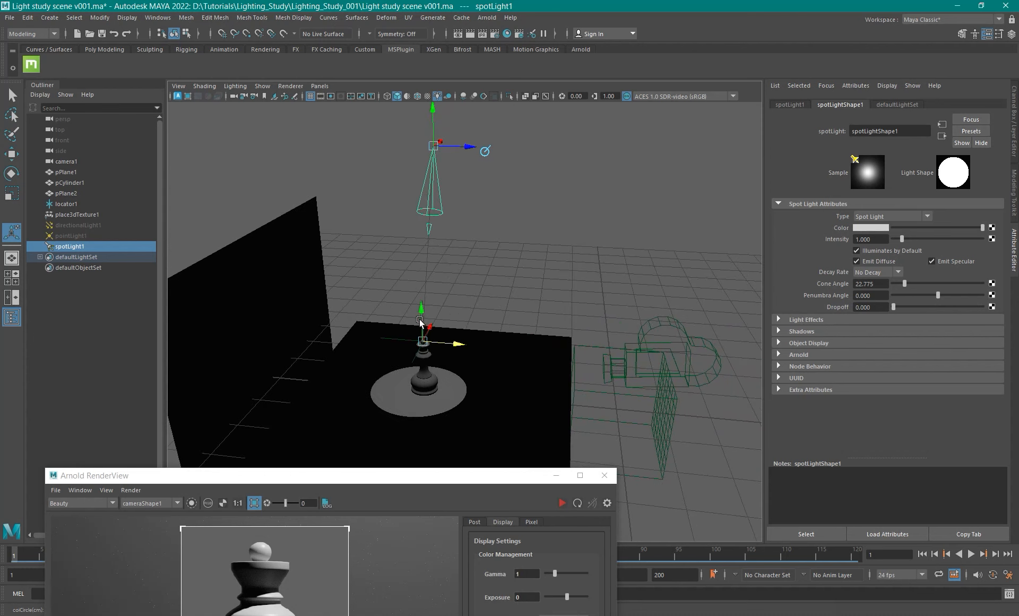
right_click_drag(462, 327, 584, 375, "alt")
left_click_drag(584, 375, 481, 410, "alt")
right_click_drag(353, 363, 409, 334, "alt")
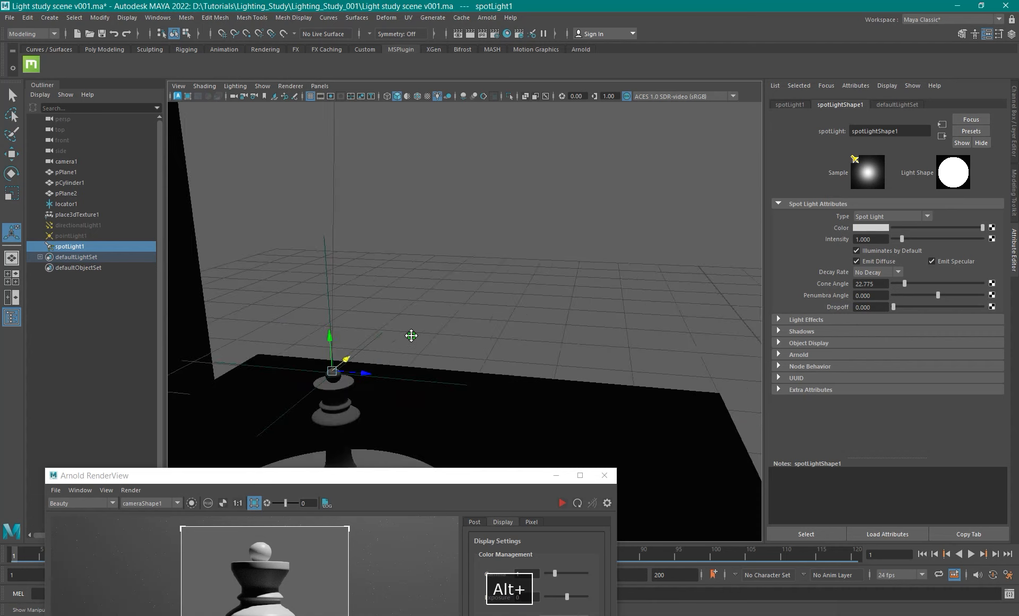
Move the spot light sideways and higher while it stays aimed at the chess piece, and set its Cone Angle to 40.
mouse_move(410, 334)
left_mouse_down("alt")
mouse_move(287, 262)
mouse_move(412, 273)
mouse_move(385, 313)
mouse_move(409, 333)
left_mouse_up("alt")
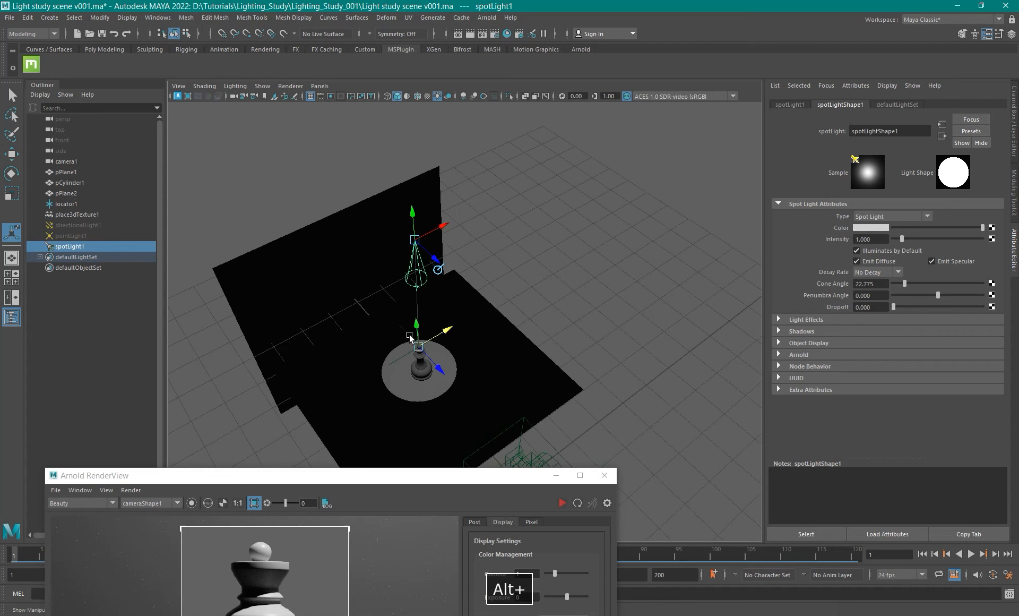
left_click_drag(440, 227, 482, 215)
left_click_drag(475, 347, 632, 299, "alt")
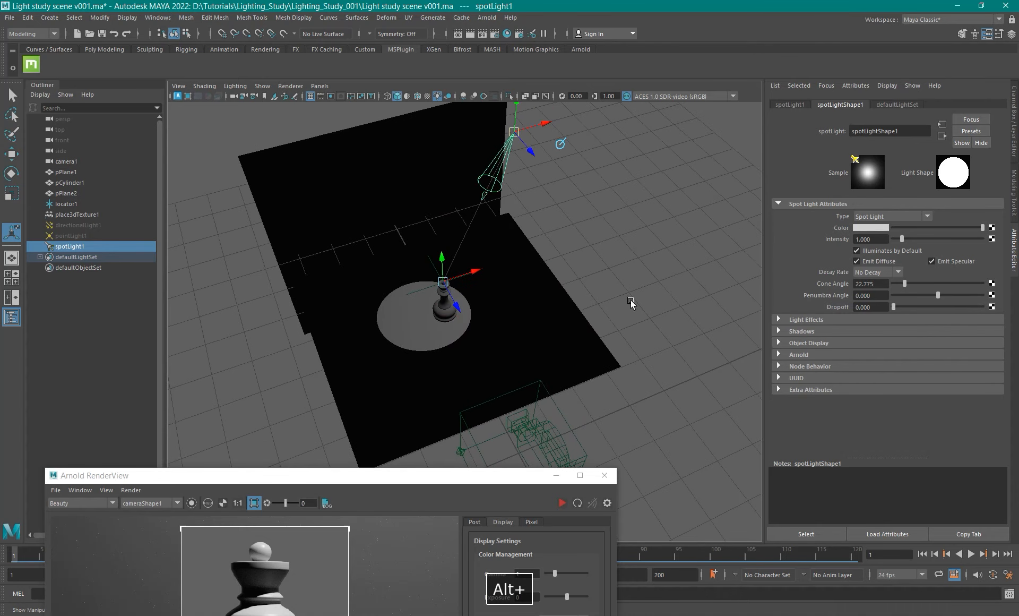
left_click(870, 284)
type("40")
key("Return")
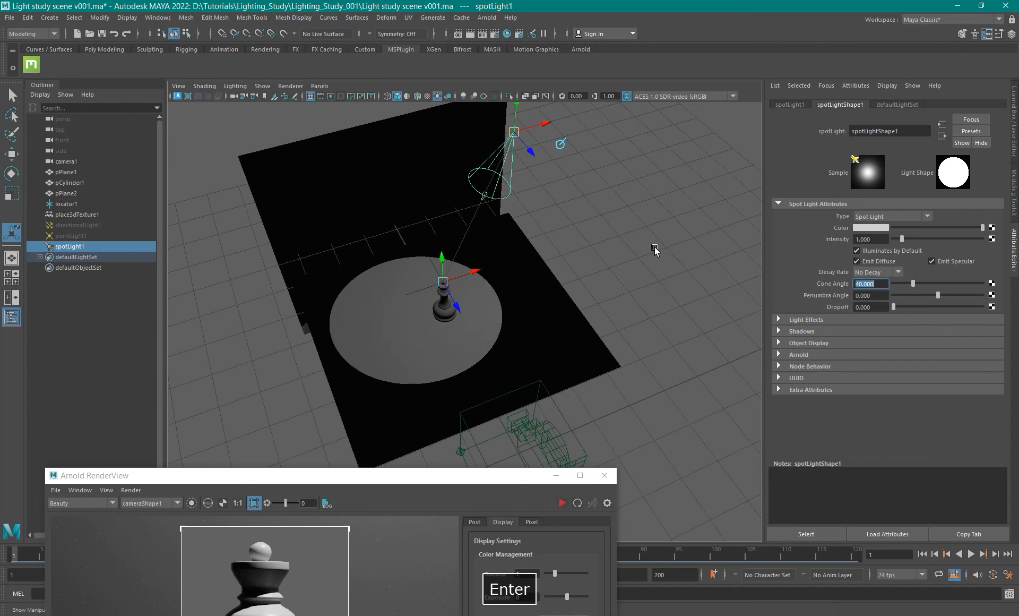
Examine the backdrop and floor lighting in the reference photo and compare it with the spot light's coverage in the scene.
left_click_drag(530, 262, 457, 282, "alt")
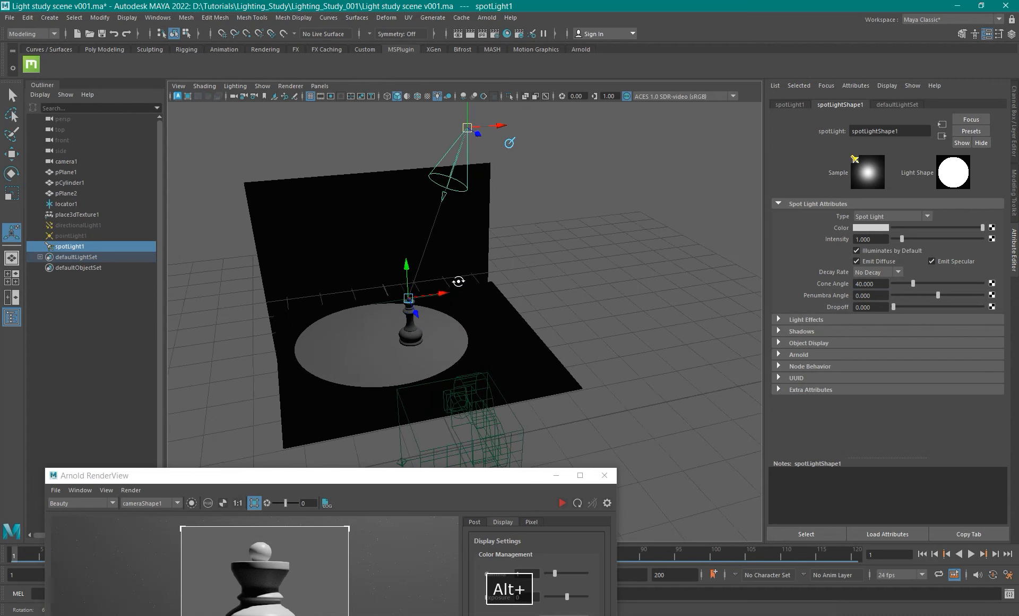
key("alt+Tab")
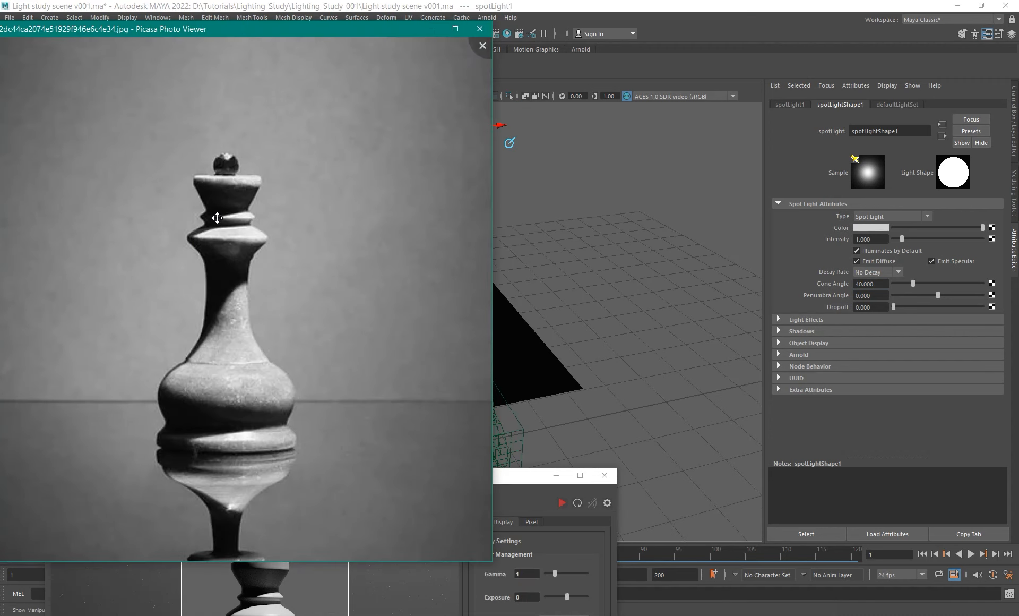
left_click_drag(299, 42, 410, 55)
scroll(359, 405, "down", 2)
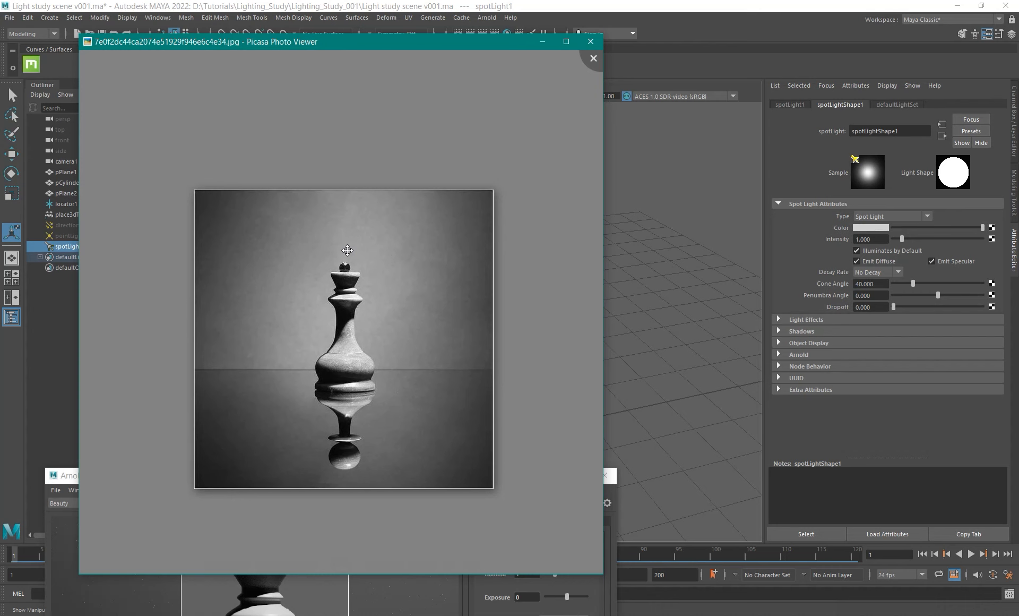
left_click_drag(471, 46, 815, 226)
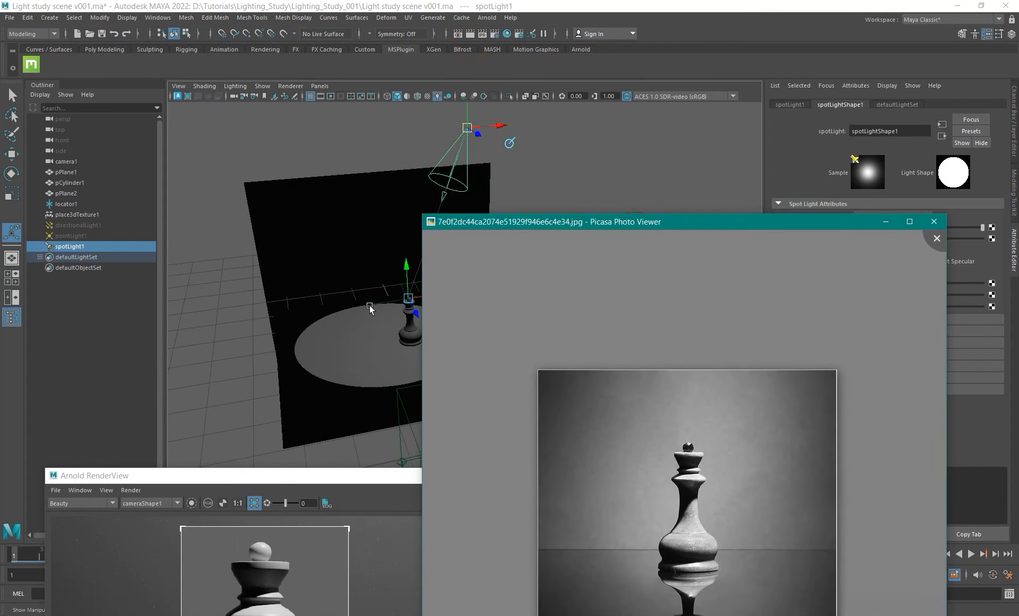
left_click_drag(370, 305, 431, 251, "alt")
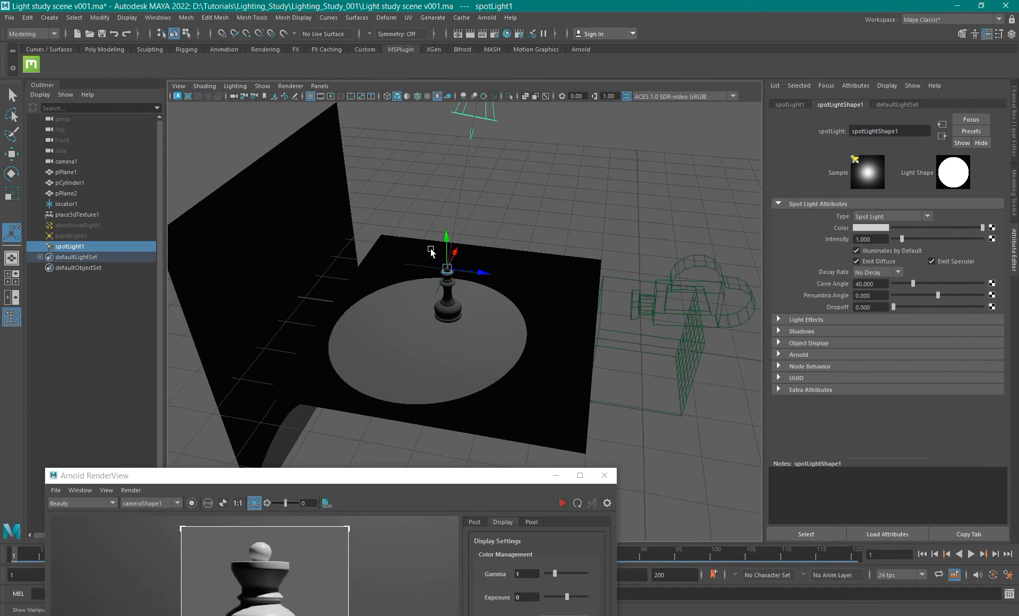
left_click_drag(438, 310, 350, 285, "alt")
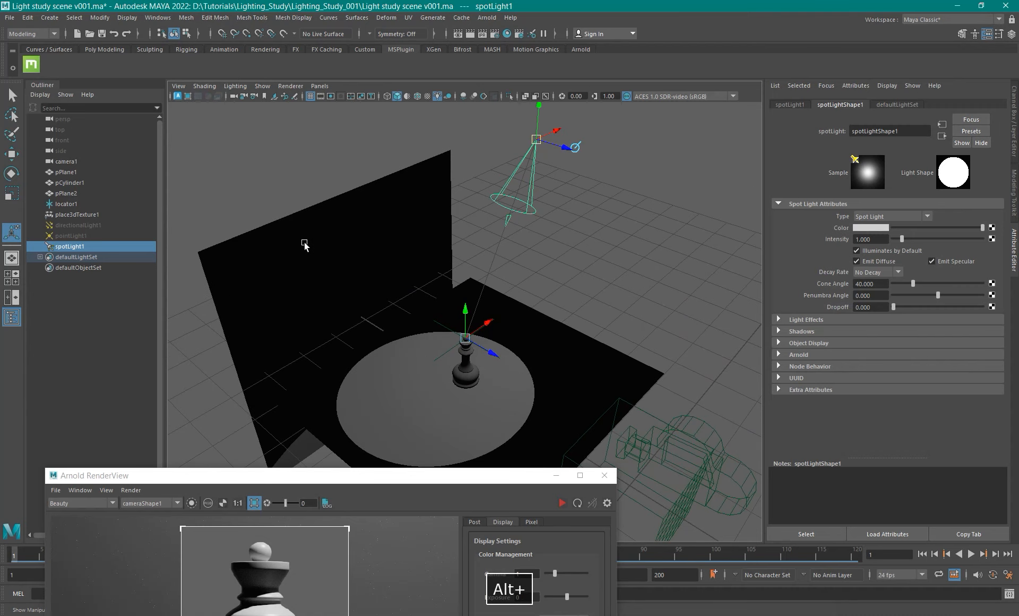
Clear the crop region and start a full-frame interactive render from cameraShape1 in Arnold RenderView.
left_click_drag(334, 477, 308, 93)
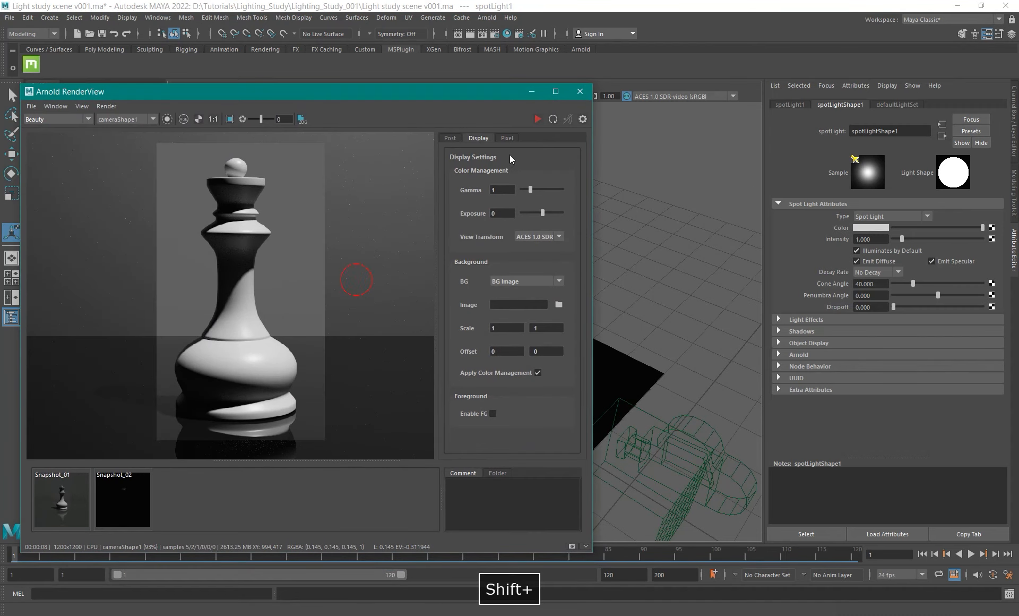
left_click(533, 118, "shift")
middle_click_drag(348, 315, 298, 305, "alt")
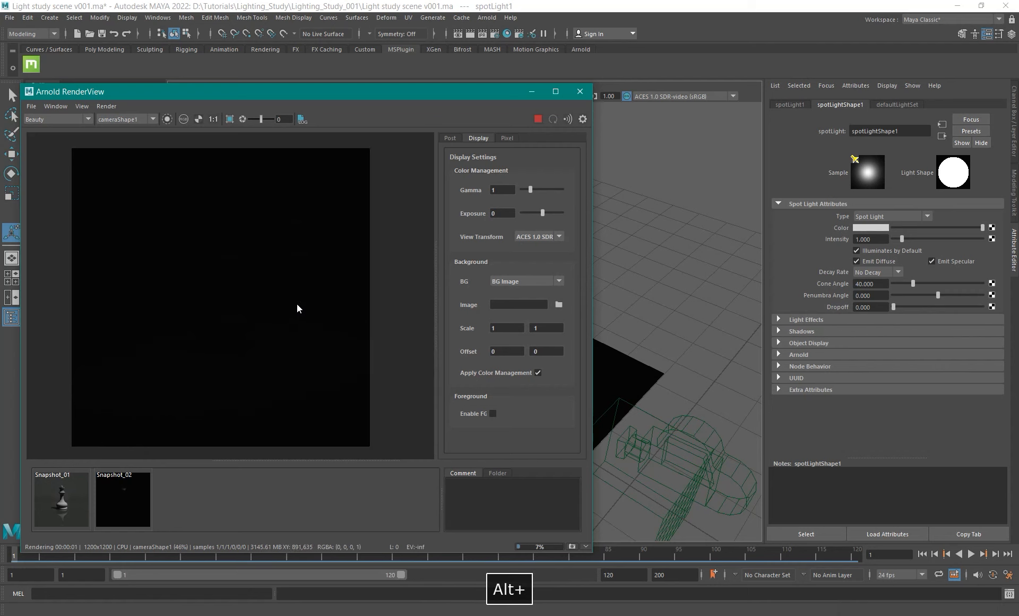
Set the spot light's Arnold Exposure to 5 and check the whole rendered frame.
left_click(797, 354)
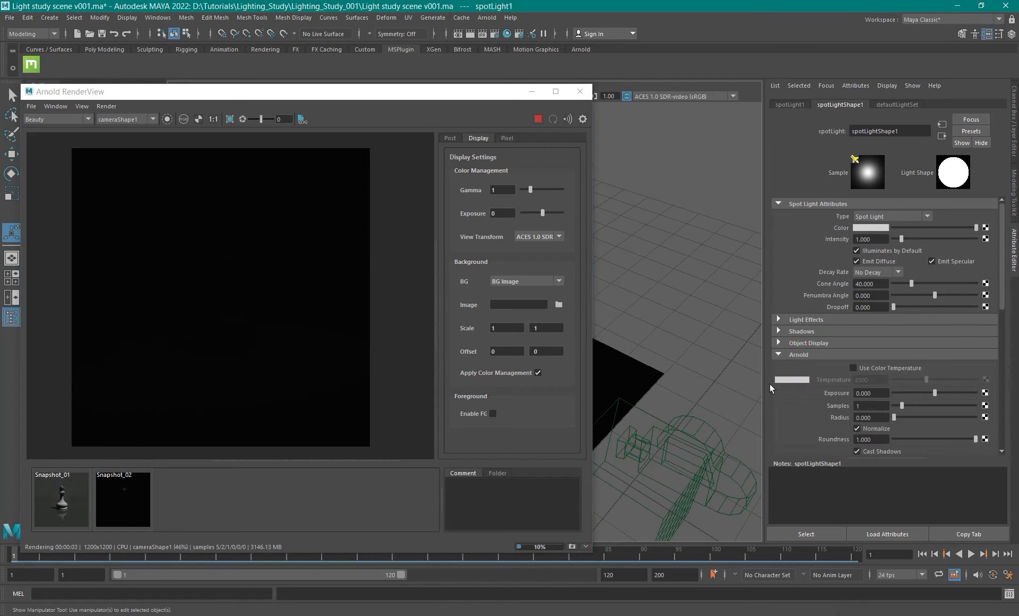
left_click(879, 392)
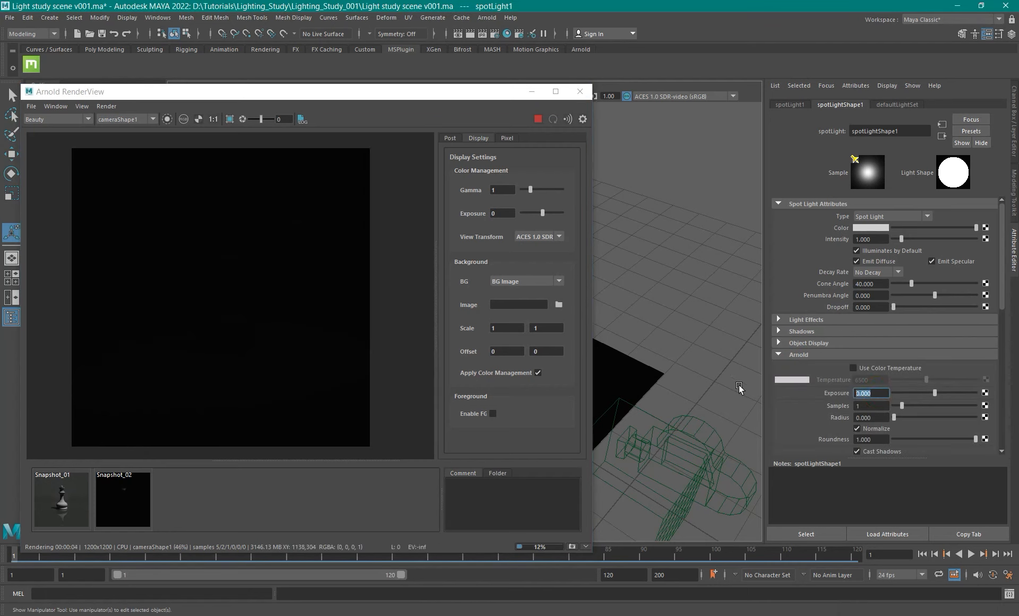
type("5")
key("Return")
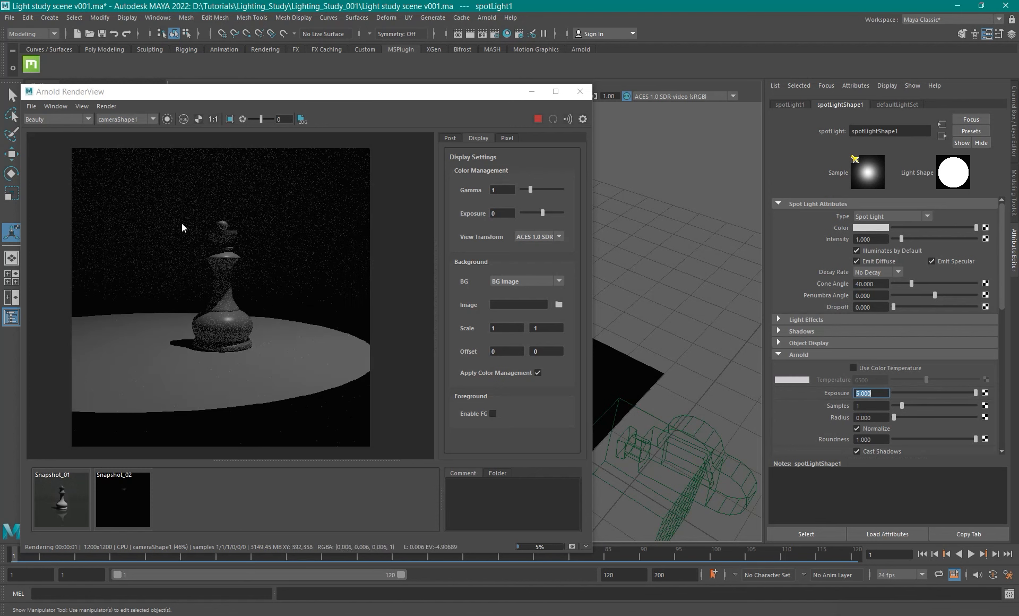
scroll(238, 309, "down", 2)
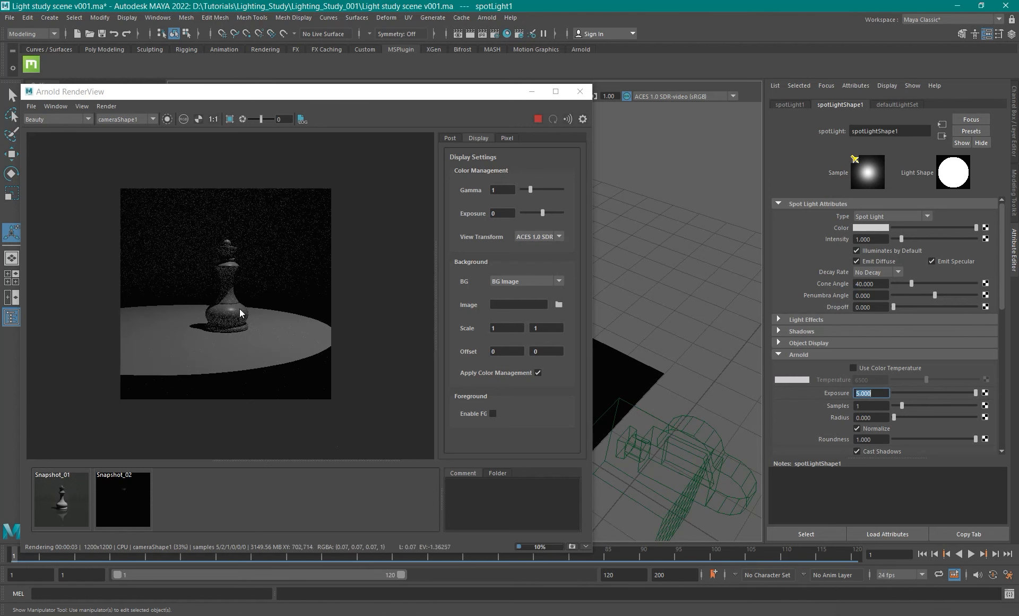
middle_click_drag(258, 301, 263, 323, "alt")
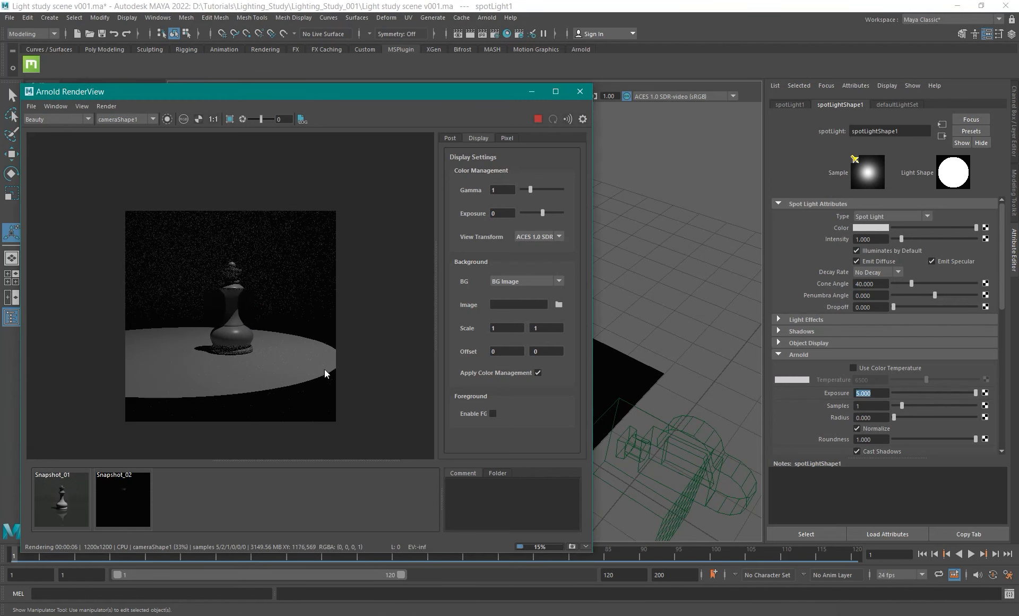
Compare the spot-lit render side by side with the chess piece reference photo, and put the photo away again.
left_click_drag(344, 93, 543, 115)
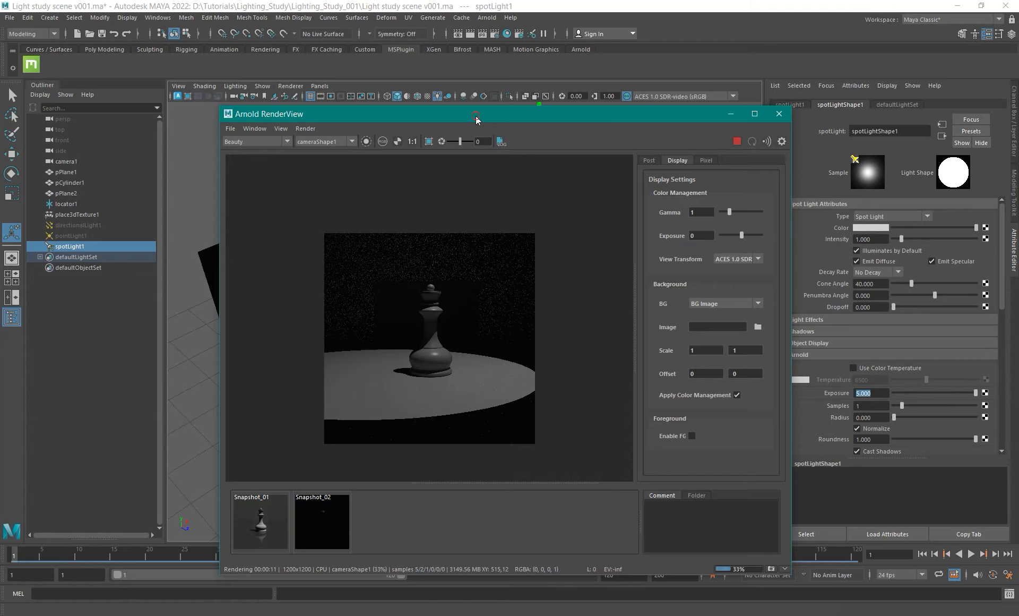
left_click_drag(476, 119, 215, 197)
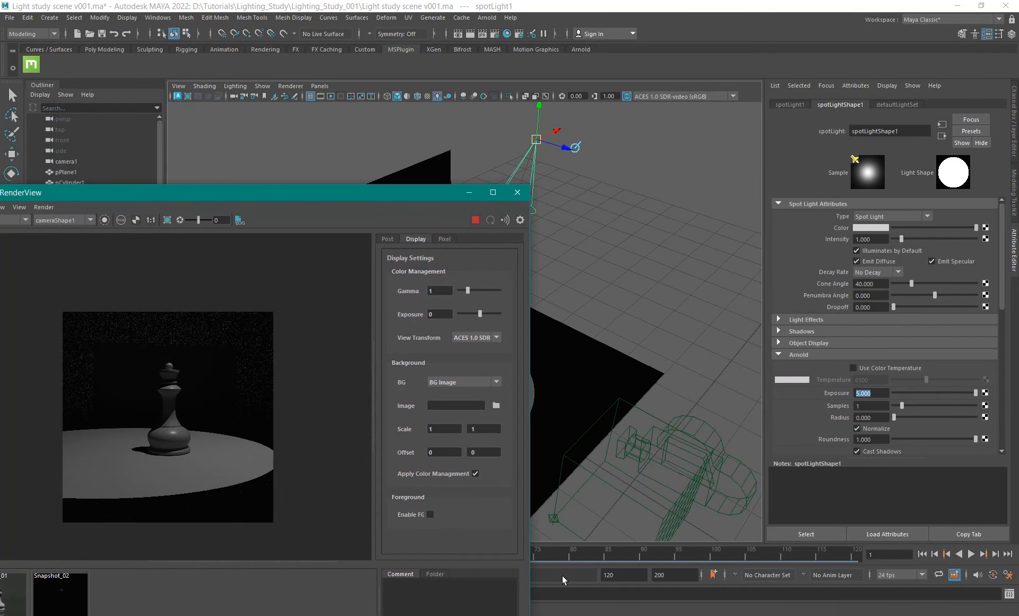
left_click(810, 611)
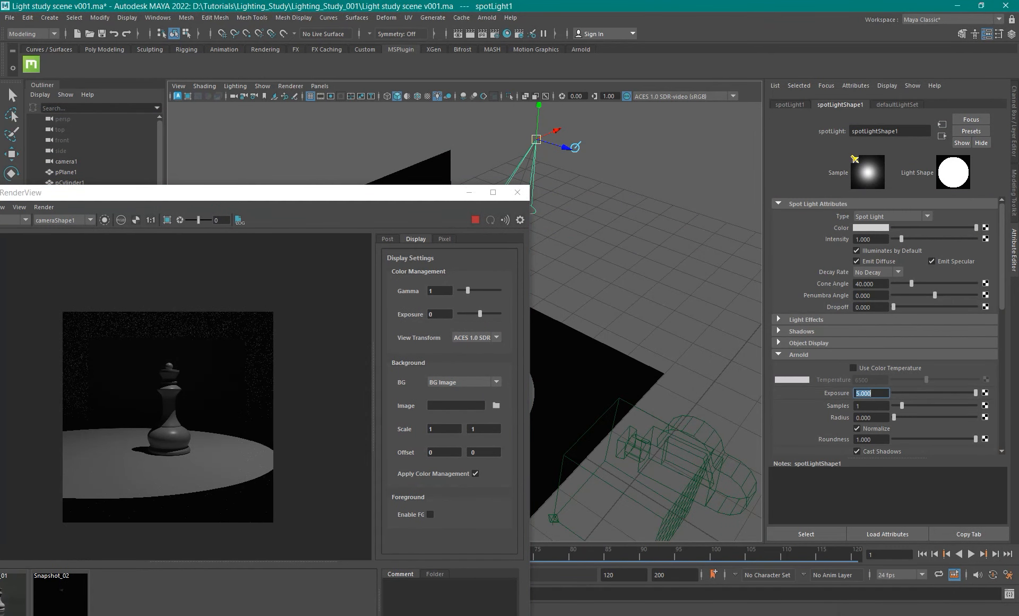
left_click(770, 614)
left_click_drag(762, 574, 751, 537)
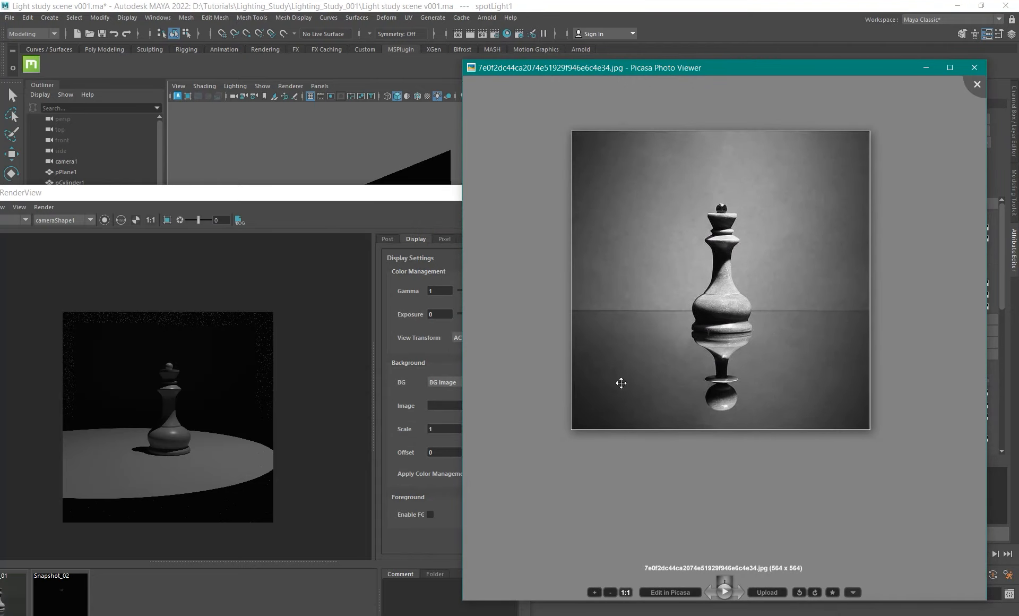
left_click(928, 66)
left_click_drag(371, 197, 400, 133)
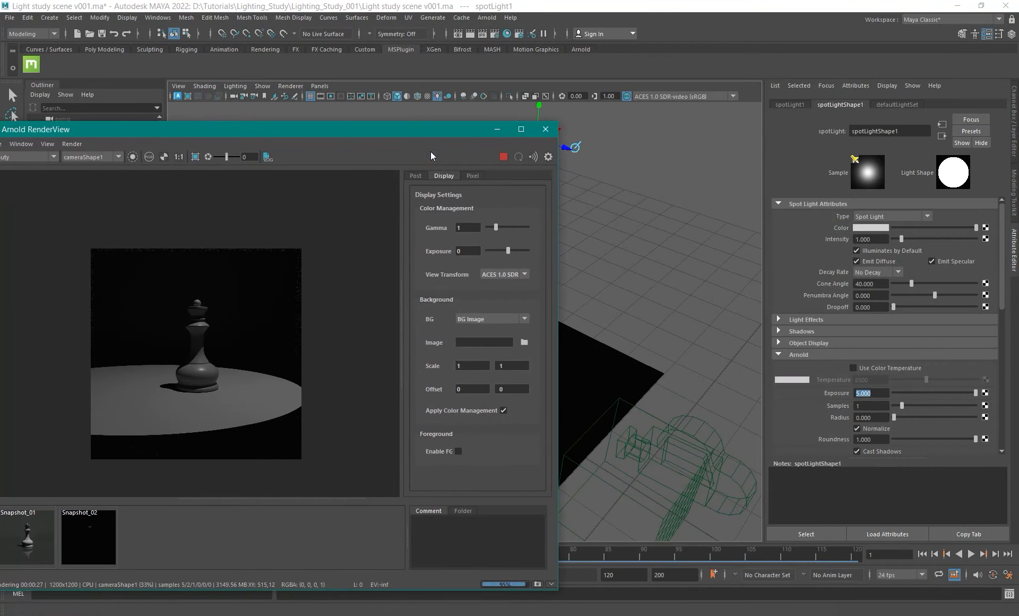
Widen the spot light's Cone Angle to 133.244 and move the light's origin along X to about 1.81.
left_click_drag(915, 283, 954, 282)
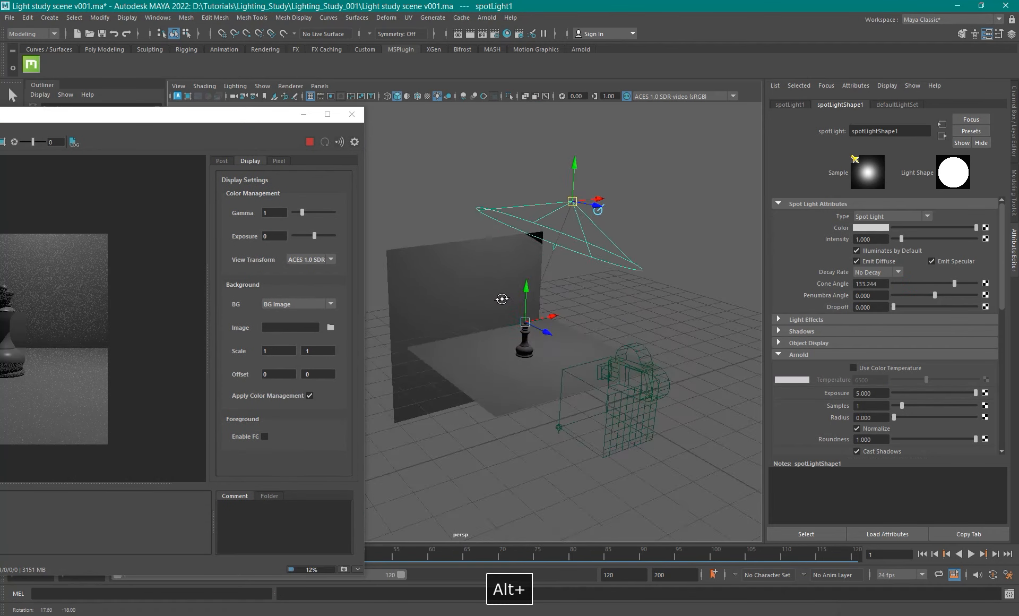
left_click_drag(501, 298, 488, 238, "alt")
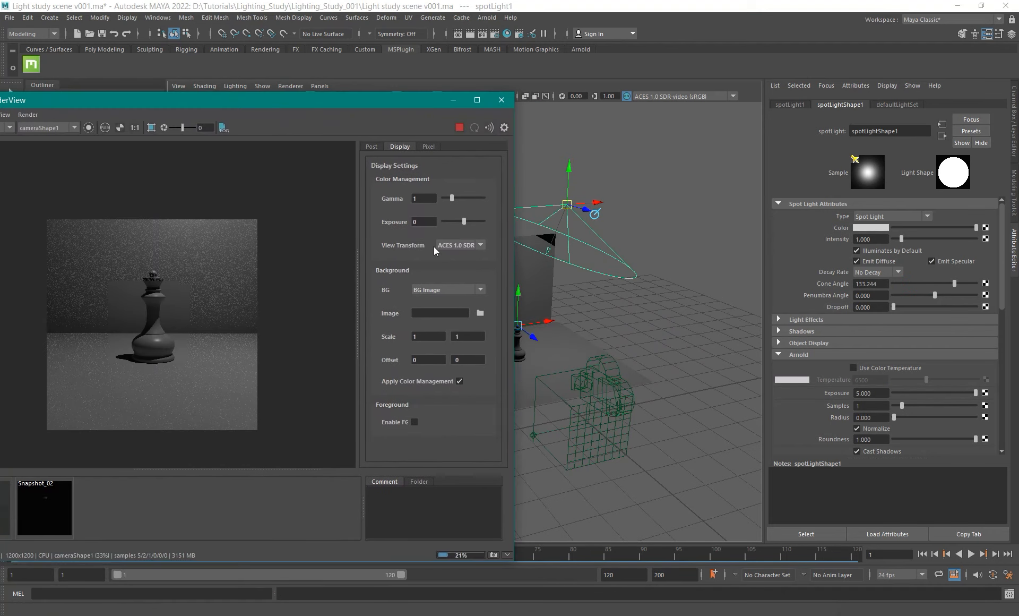
left_click(660, 265, "alt")
left_click_drag(661, 266, 613, 236)
left_click_drag(610, 170, 651, 195)
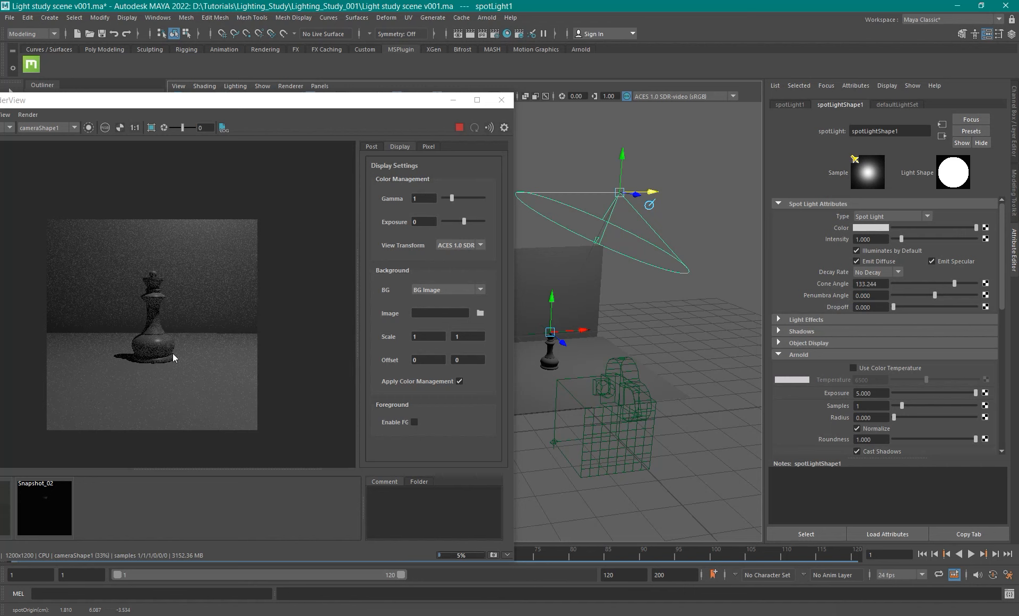
Examine the shadow edge on the chess piece's neck by repeatedly switching between the render and the foreground reference image.
scroll(160, 321, "up", 10)
middle_click_drag(161, 338, 237, 190, "alt")
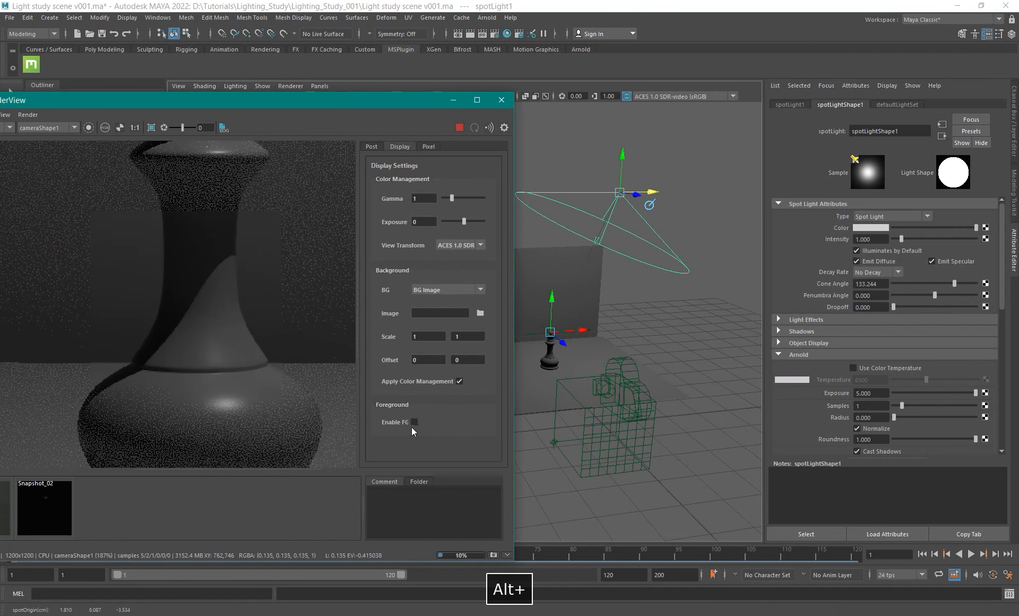
left_click(414, 422)
left_click(415, 422)
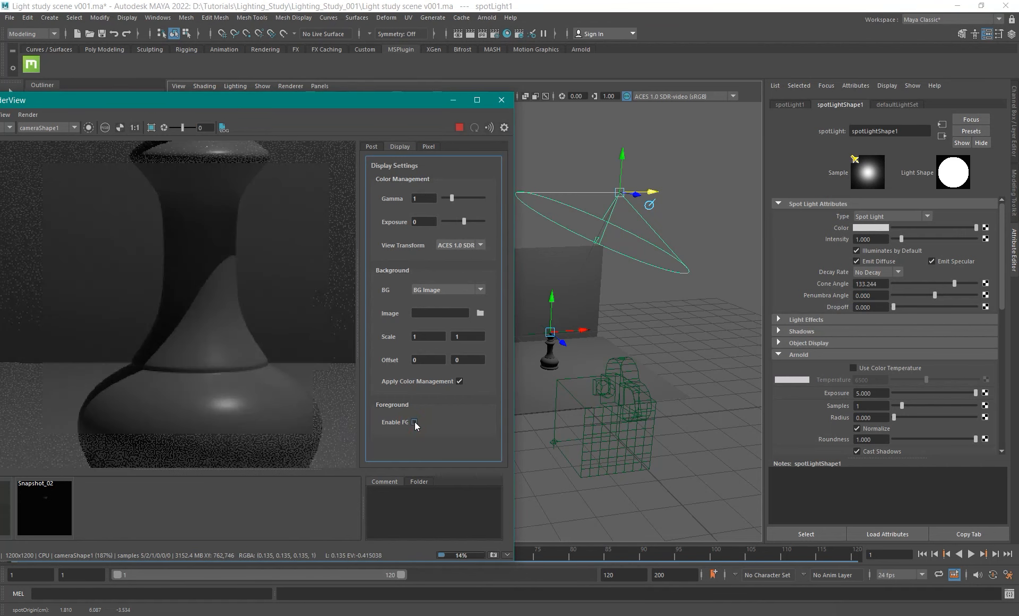
left_click(416, 422)
left_click(415, 422)
left_click(415, 421)
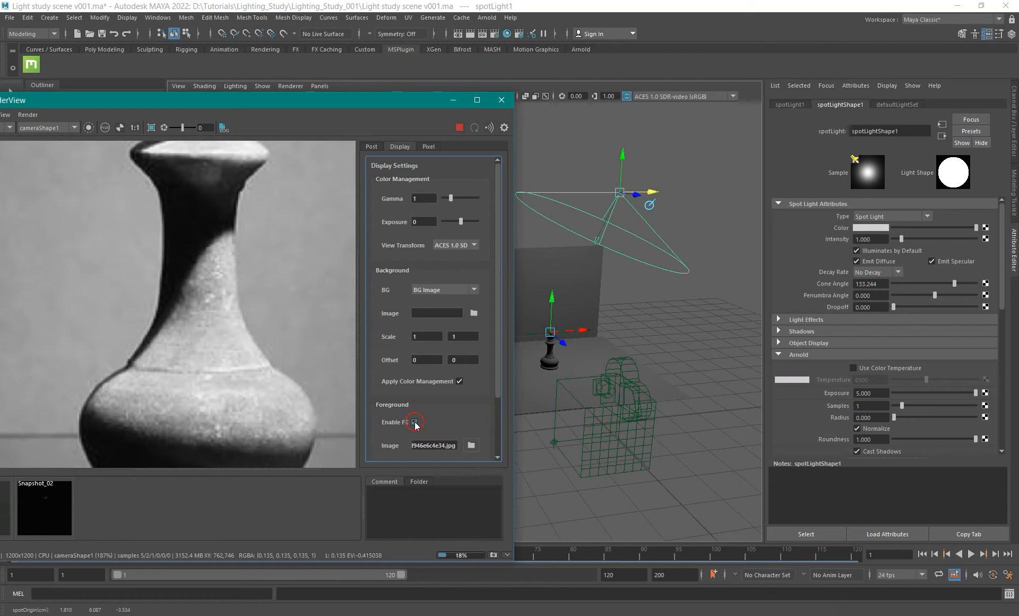
left_click(415, 422)
left_click(415, 422)
left_click(415, 422)
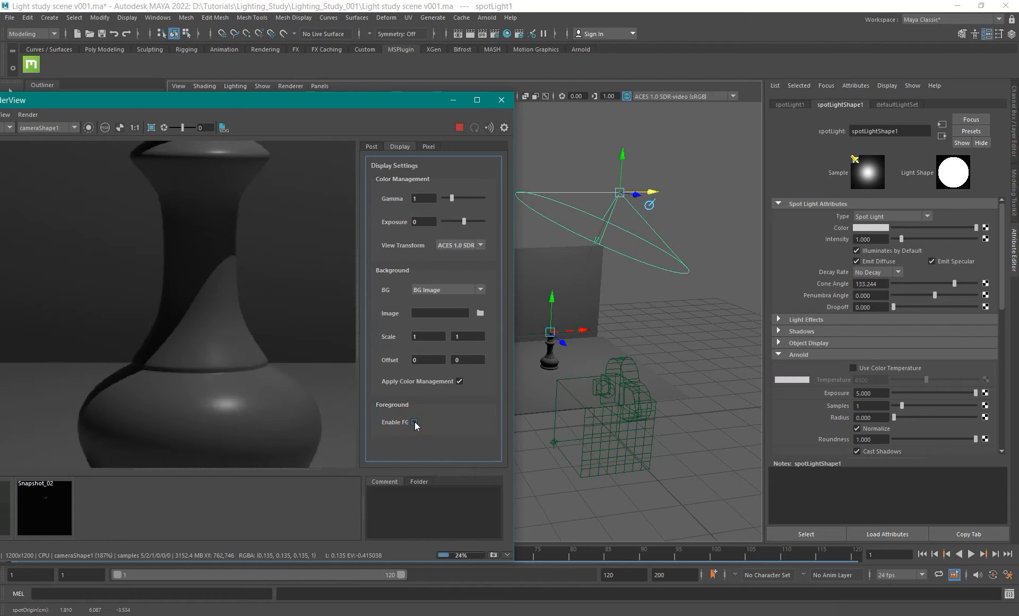
left_click(415, 421)
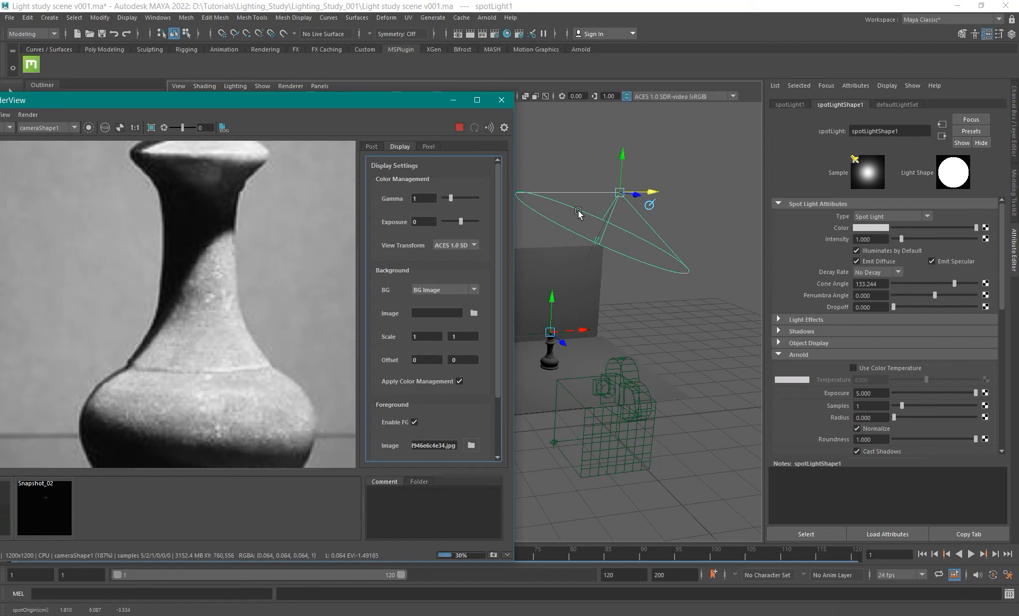
Hide the foreground image, limit rendering to the chess piece's neck, and lower the spot light's origin to a height of about 4.5.
left_click_drag(623, 157, 623, 163)
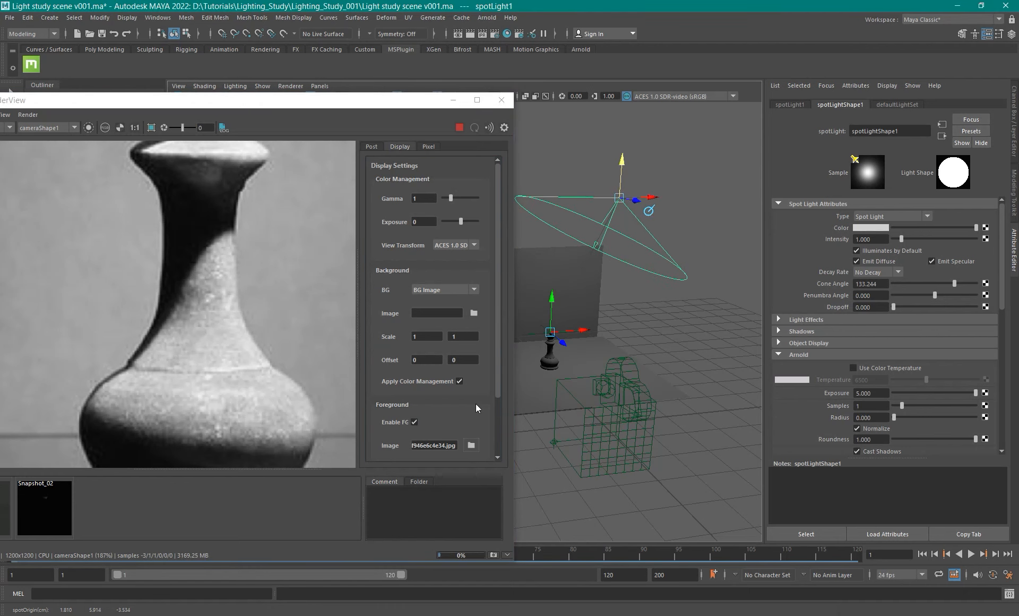
left_click(415, 421)
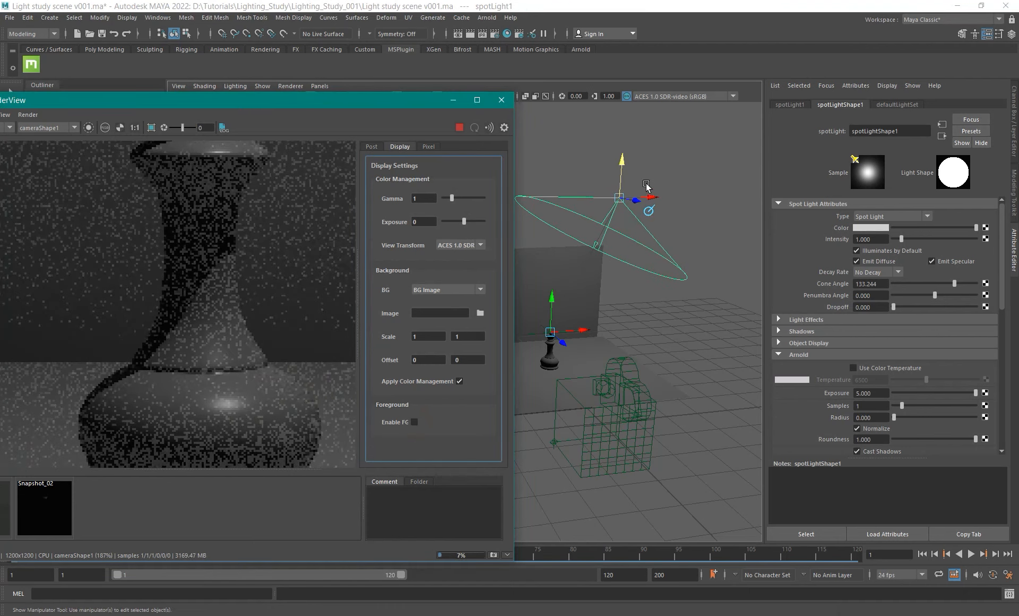
left_click_drag(623, 158, 629, 168)
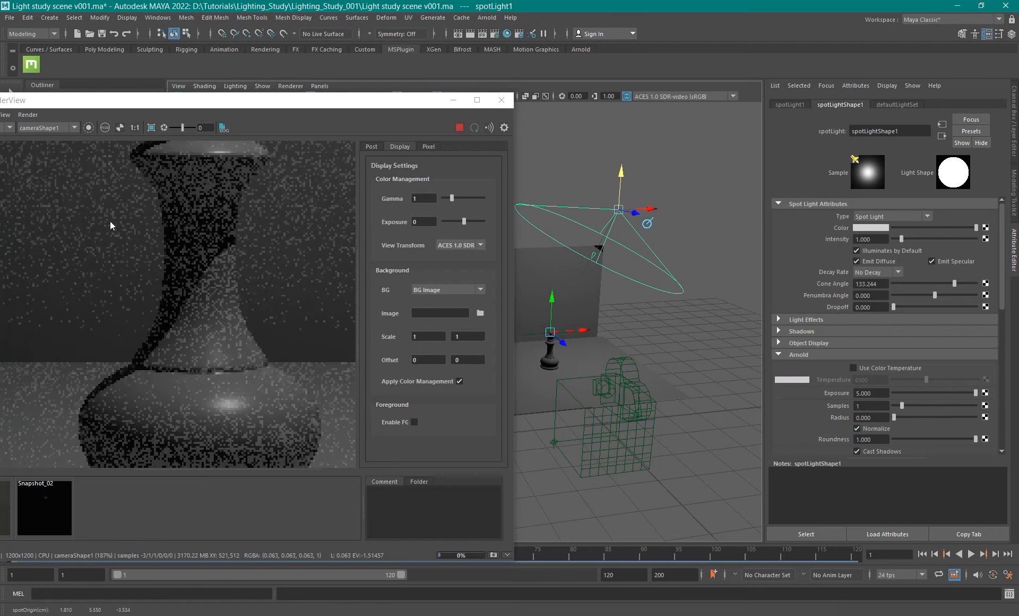
mouse_move(117, 176)
left_mouse_down("shift")
mouse_move(270, 314)
mouse_move(289, 370)
left_mouse_up("shift")
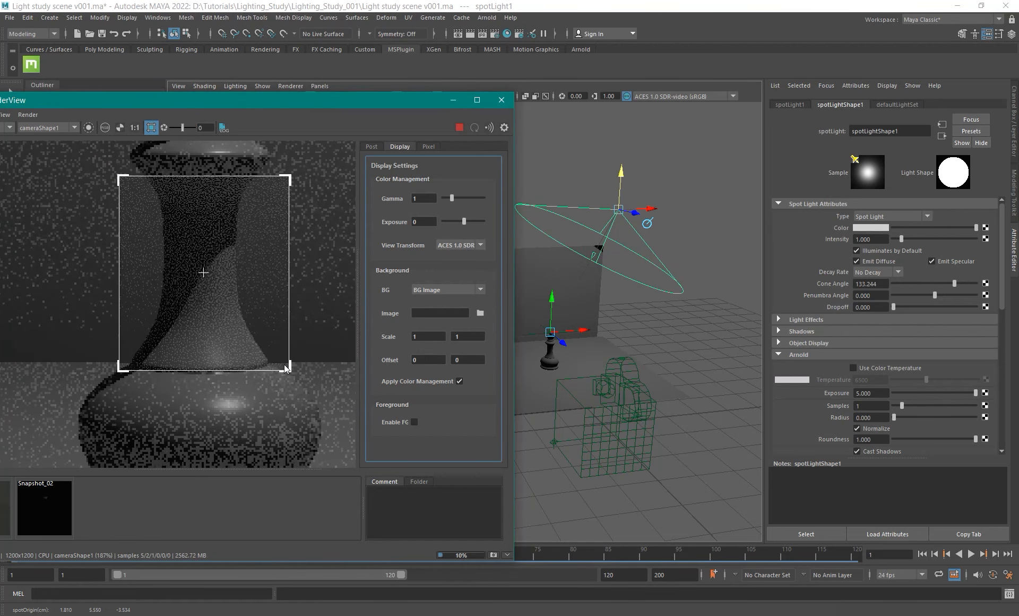
scroll(221, 247, "up", 2)
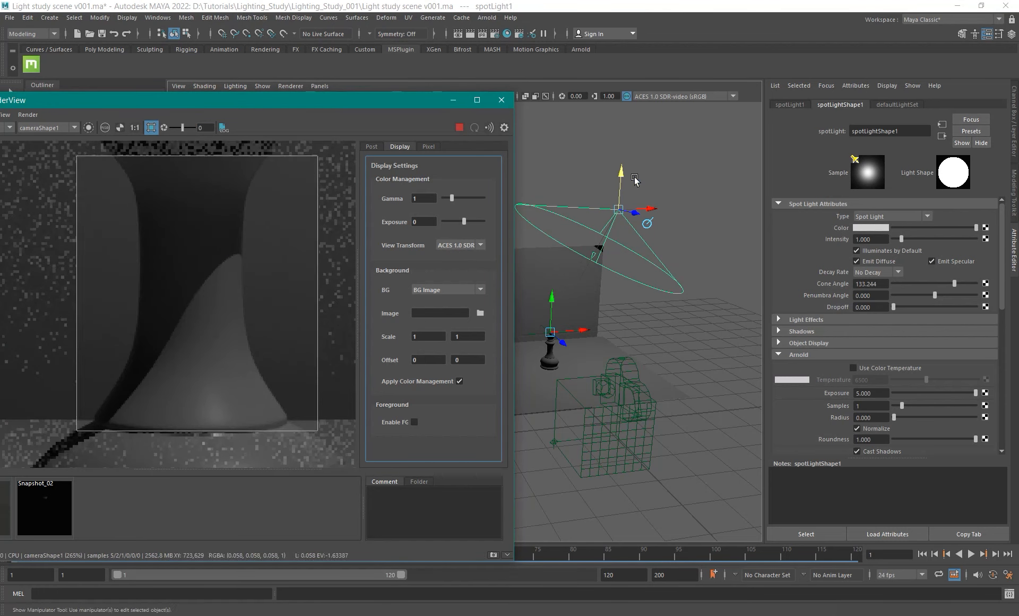
left_click(622, 171)
left_click_drag(622, 171, 635, 208)
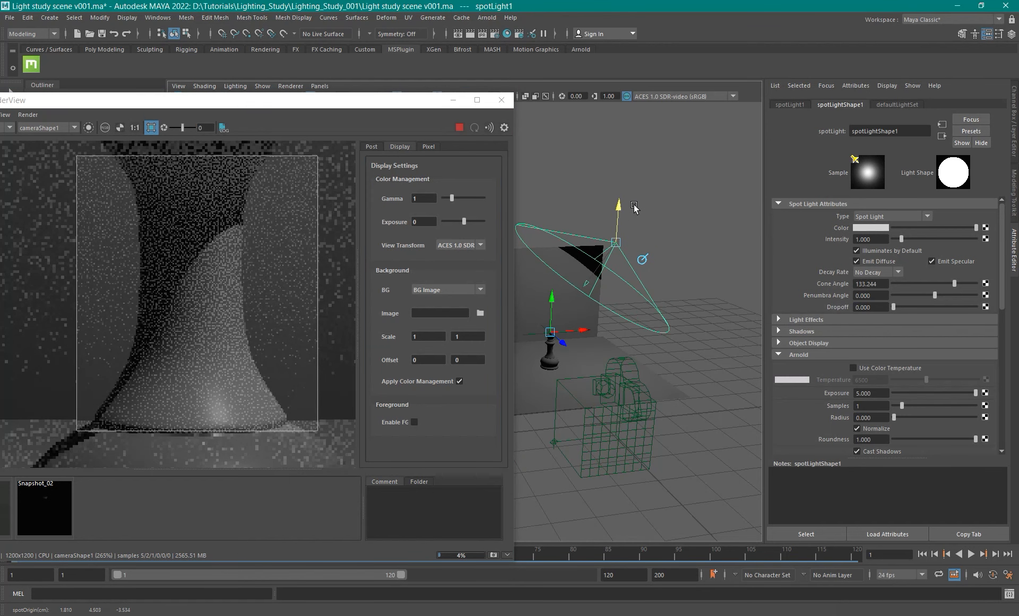
Compare the shadow edge on the chess piece's neck by repeatedly switching the foreground reference image on and off.
left_click(414, 422)
left_click(414, 422)
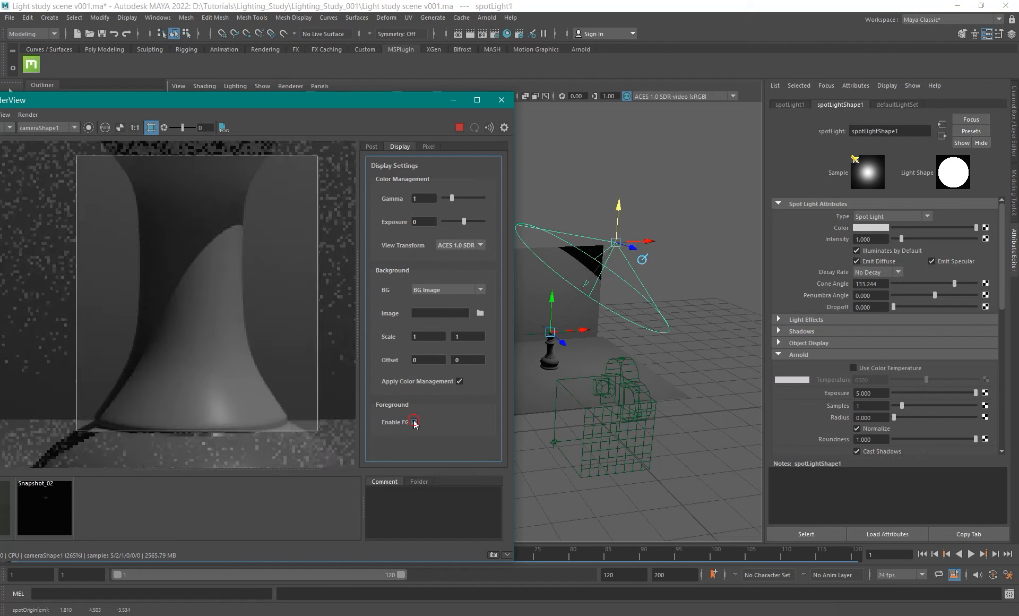
left_click(414, 422)
left_click(414, 422)
left_click(414, 422)
left_click(414, 422)
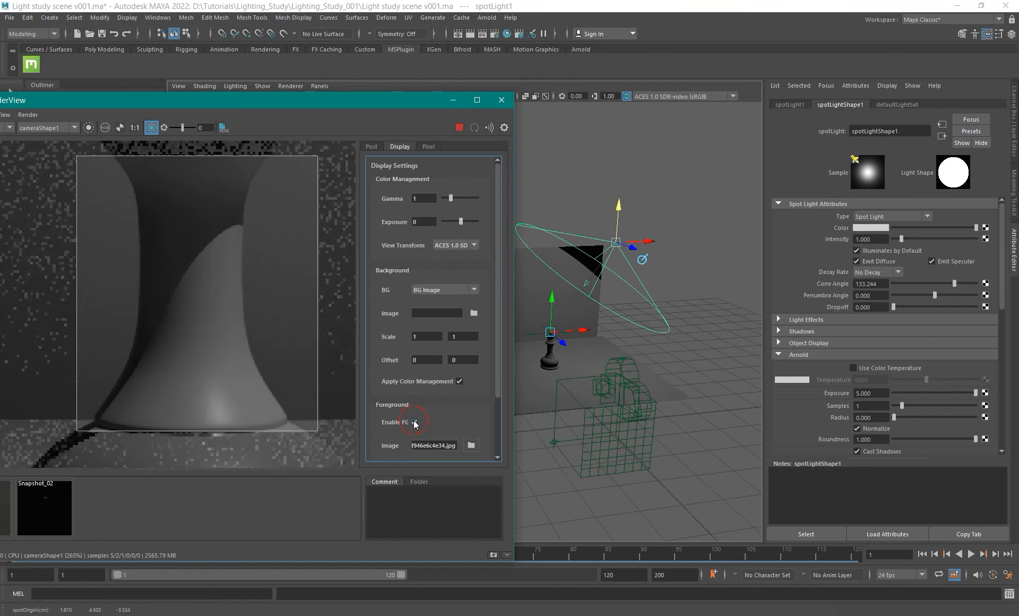
left_click(414, 422)
Raise the spot light's origin to a height of about 4.65, checking the neck shadow against the foreground image in between.
left_click_drag(624, 213, 621, 206)
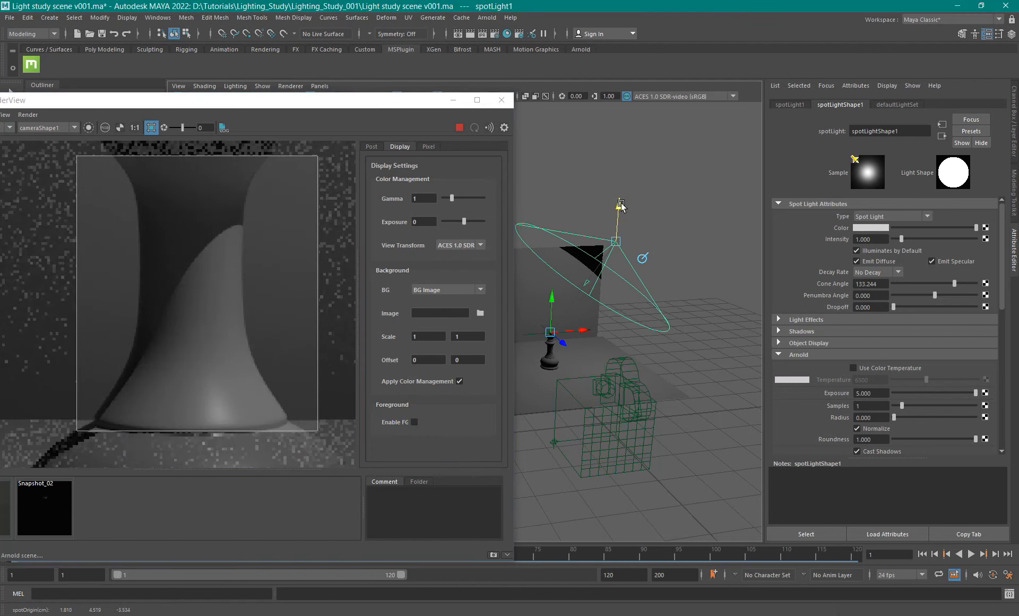
left_click(414, 422)
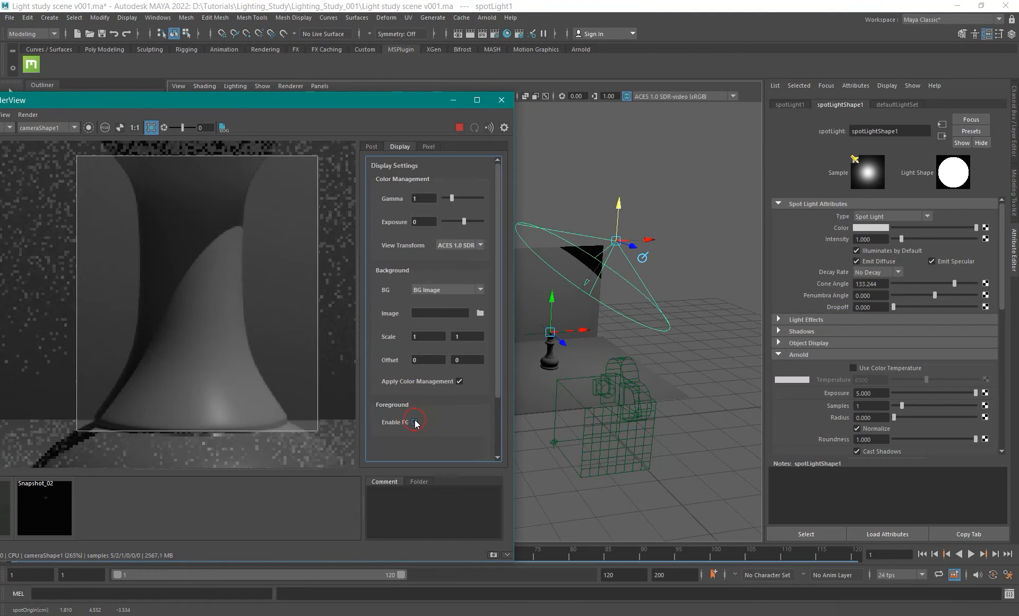
left_click(415, 422)
left_click_drag(619, 208, 620, 204)
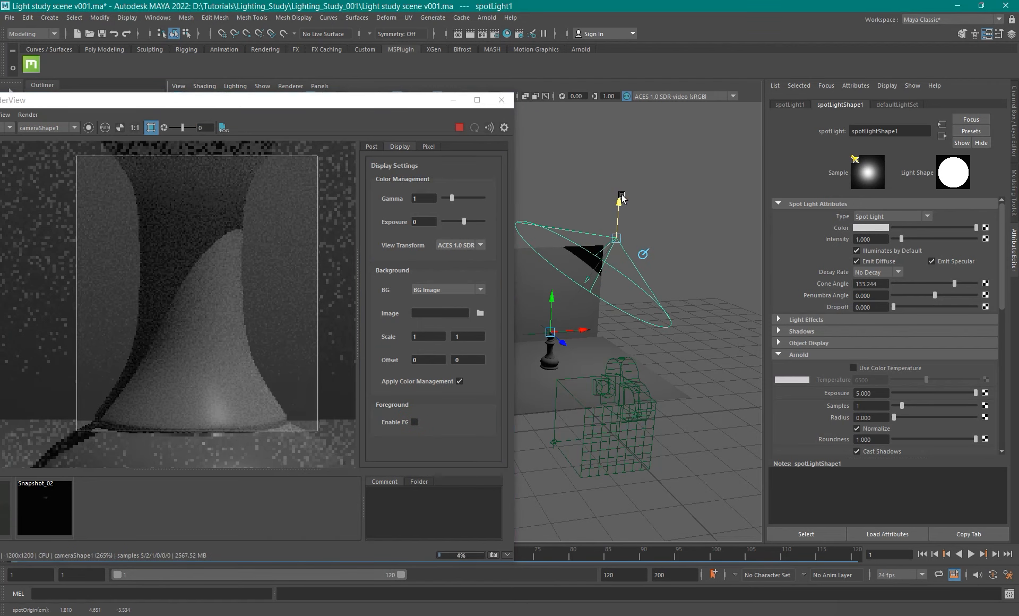
Examine how the neck shadow of the raised spot light matches the foreground reference image, alternating between both repeatedly.
left_click(415, 422)
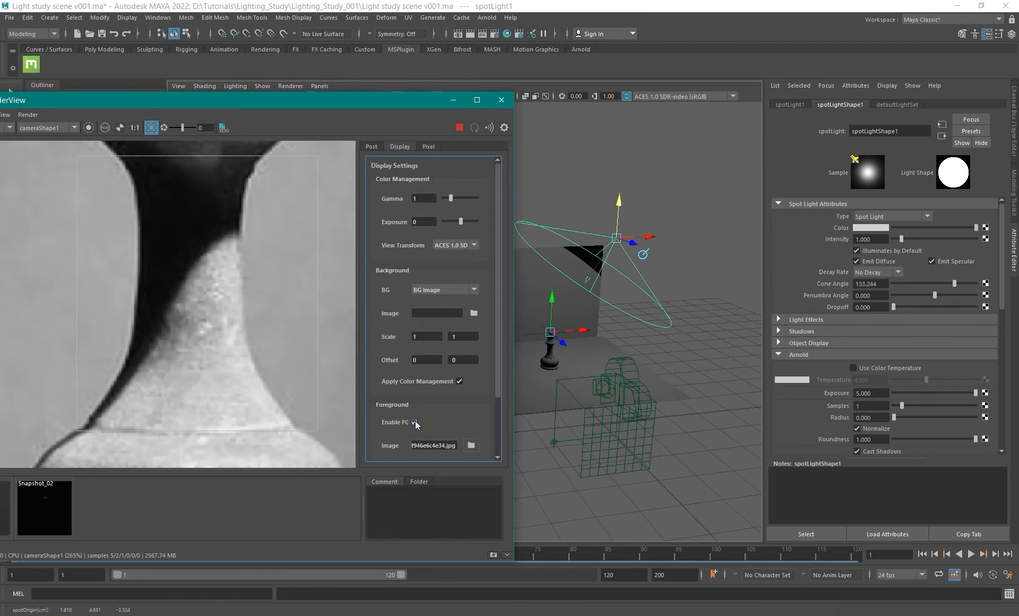
left_click(414, 422)
left_click(415, 422)
left_click(415, 422)
left_click(415, 422)
left_click(415, 422)
left_click(414, 422)
left_click(414, 422)
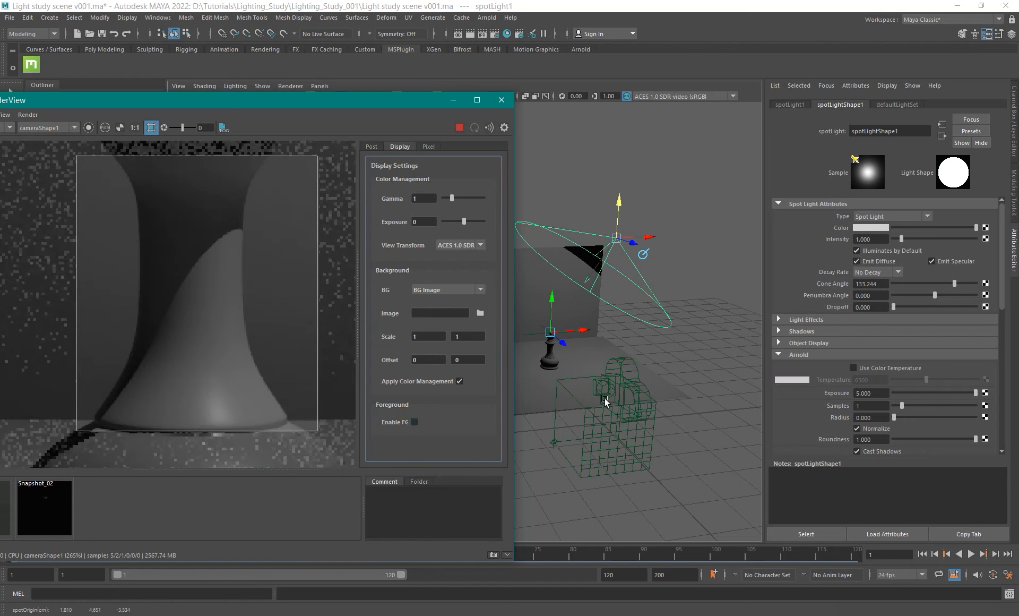
Nudge the spot light's origin slightly along Z to about -3.5 and check the neck shadow against the foreground reference.
left_click_drag(615, 296, 641, 308, "alt")
left_click(414, 422)
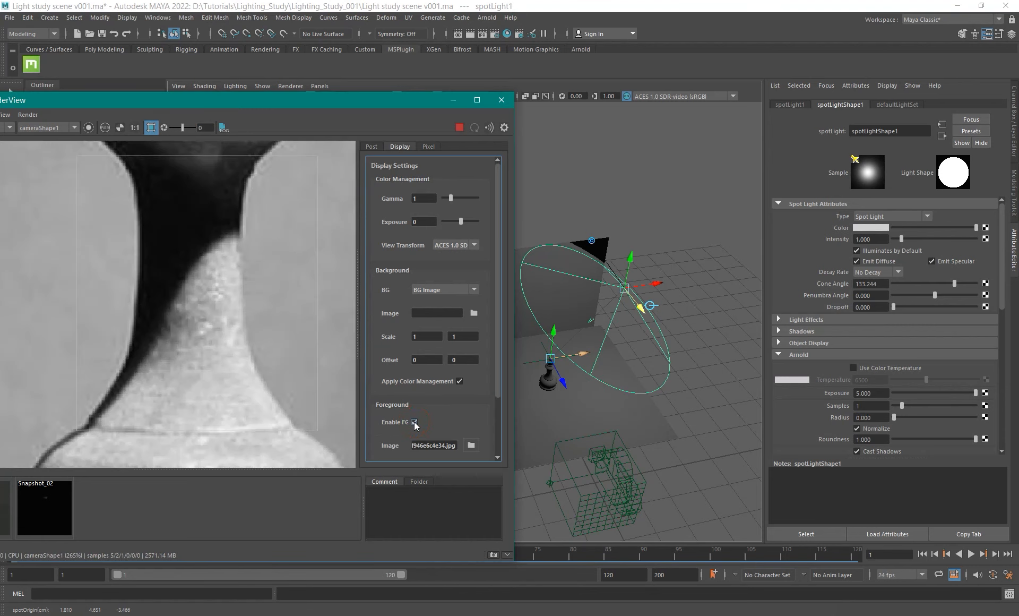
left_click(415, 422)
left_click(415, 422)
left_click(414, 422)
left_click(414, 423)
left_click(414, 422)
Enlarge the render region to cover most of the chess piece and set the piece's shader Specular Weight to 0.
scroll(247, 274, "down", 4)
middle_click_drag(247, 269, 256, 332, "alt")
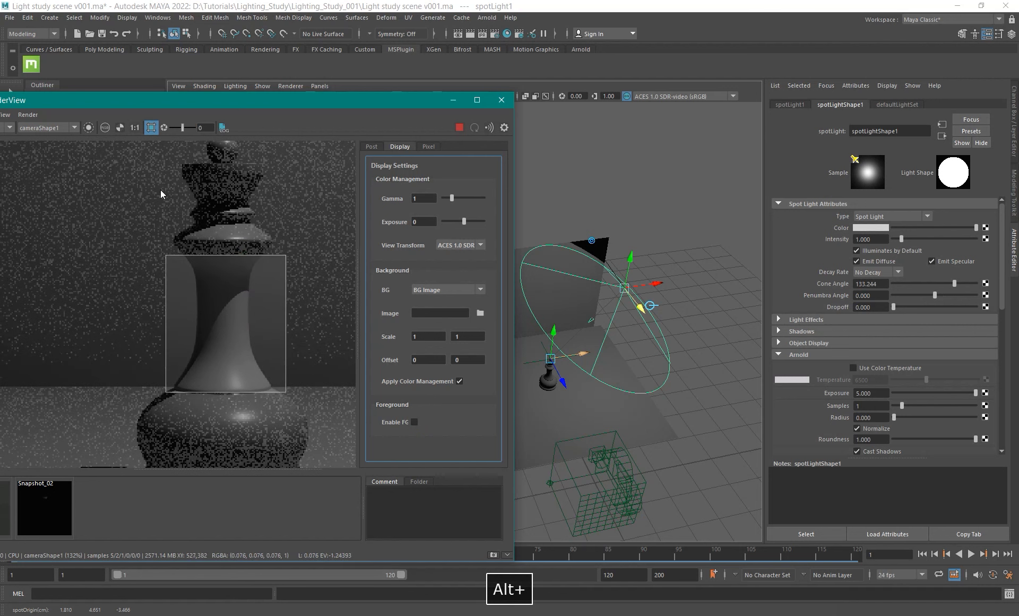
left_click_drag(145, 169, 313, 419, "shift")
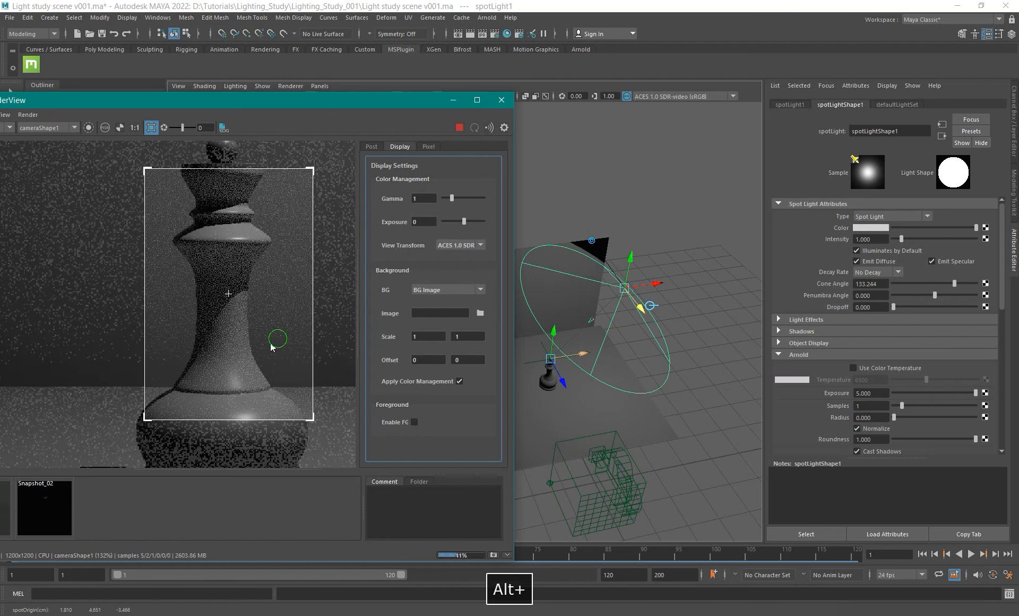
middle_click_drag(276, 342, 253, 354, "alt")
left_click(207, 339)
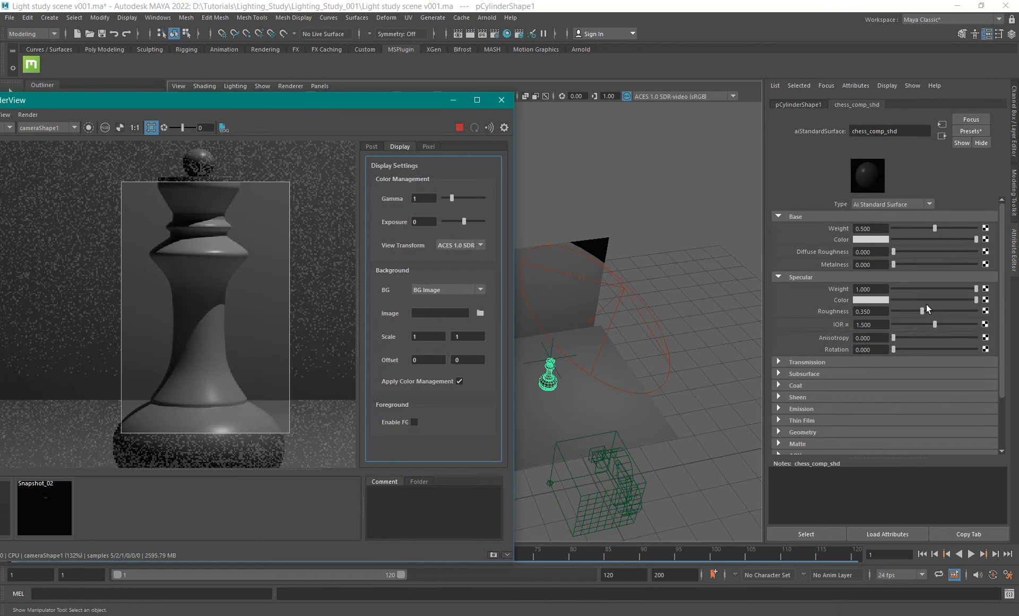
left_click_drag(920, 291, 818, 281)
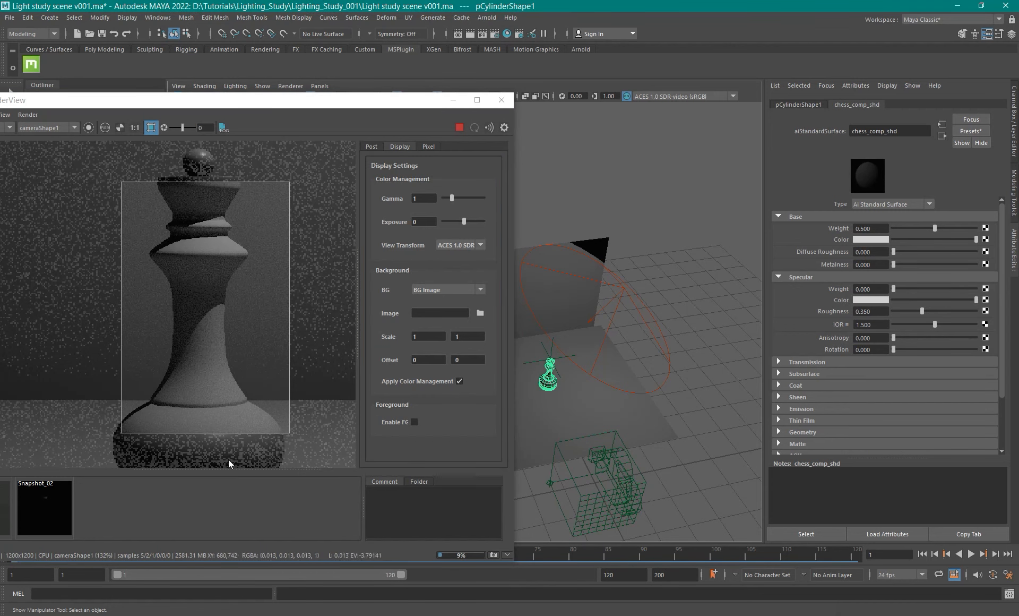
Set the ground plane shader's base Color to black and its Specular Weight to 1.
left_click(128, 411)
left_click_drag(922, 239, 893, 239)
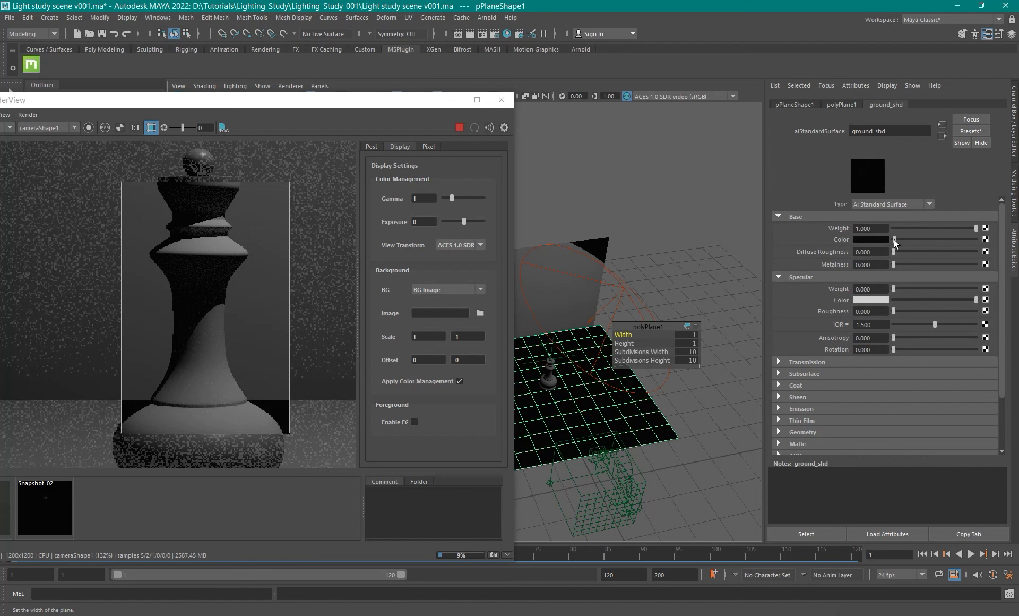
left_click_drag(913, 287, 982, 290)
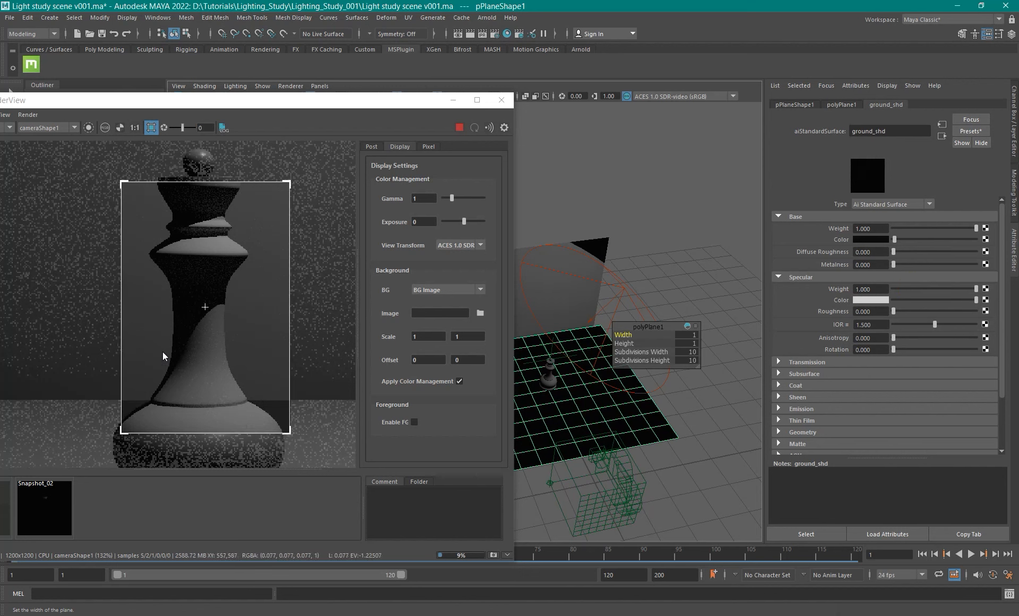
Extend the render region around the whole chess piece and compare the render with the foreground reference image.
scroll(162, 325, "down", 4)
left_click_drag(129, 242, 246, 421, "shift")
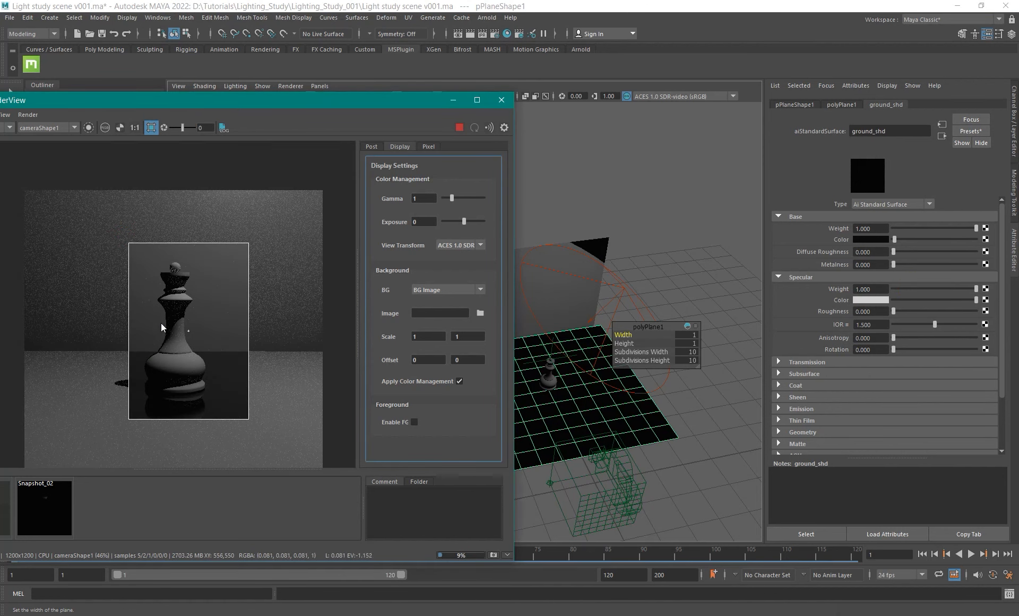
scroll(162, 324, "up", 1)
middle_click_drag(176, 344, 214, 325, "alt")
scroll(215, 324, "up", 1)
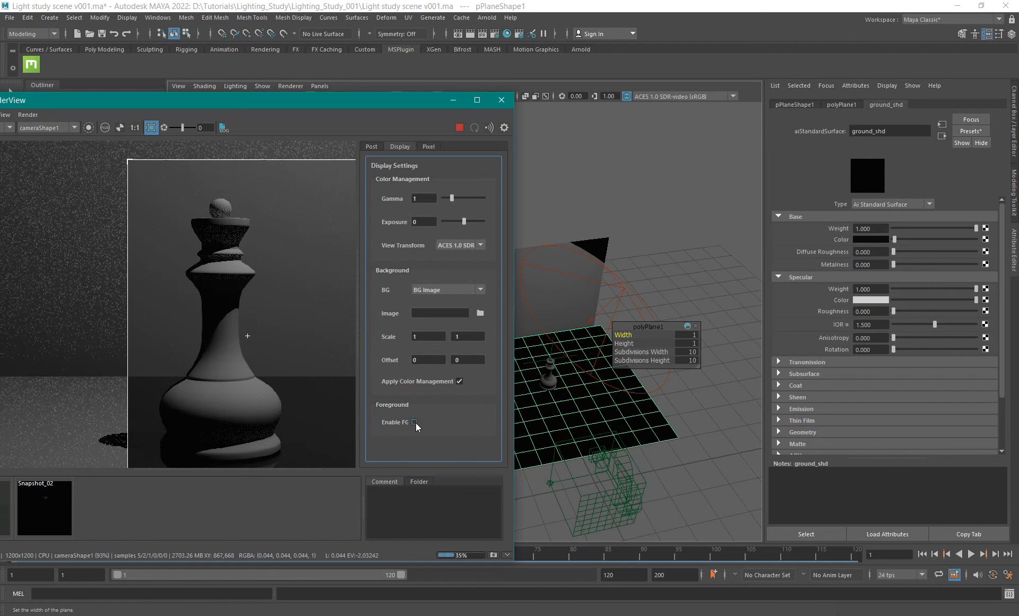
left_click(415, 422)
left_click(414, 422)
left_click(414, 422)
left_click(415, 422)
Try Penumbra Angles of -2.597 and 10 on the spot light, and settle on -5.584.
left_click(626, 289)
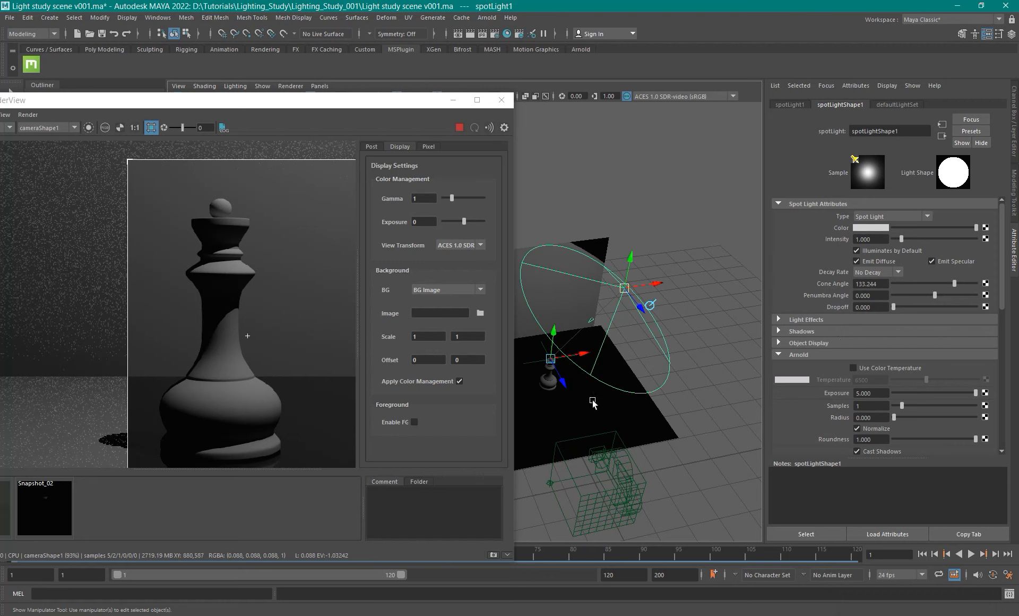
left_click_drag(613, 358, 627, 383, "alt")
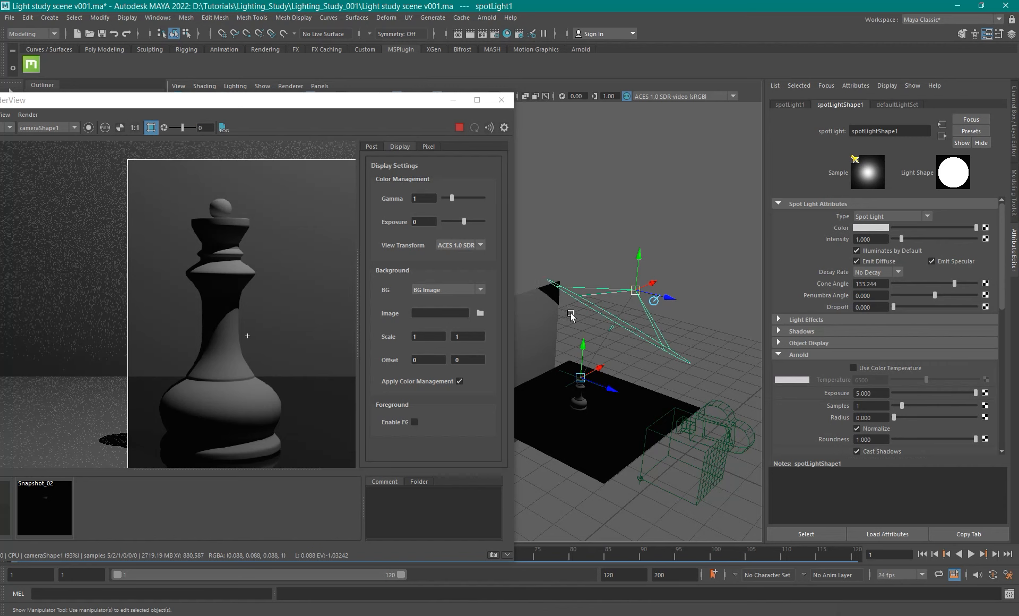
mouse_move(934, 295)
left_mouse_down()
mouse_move(976, 298)
mouse_move(924, 296)
left_mouse_up()
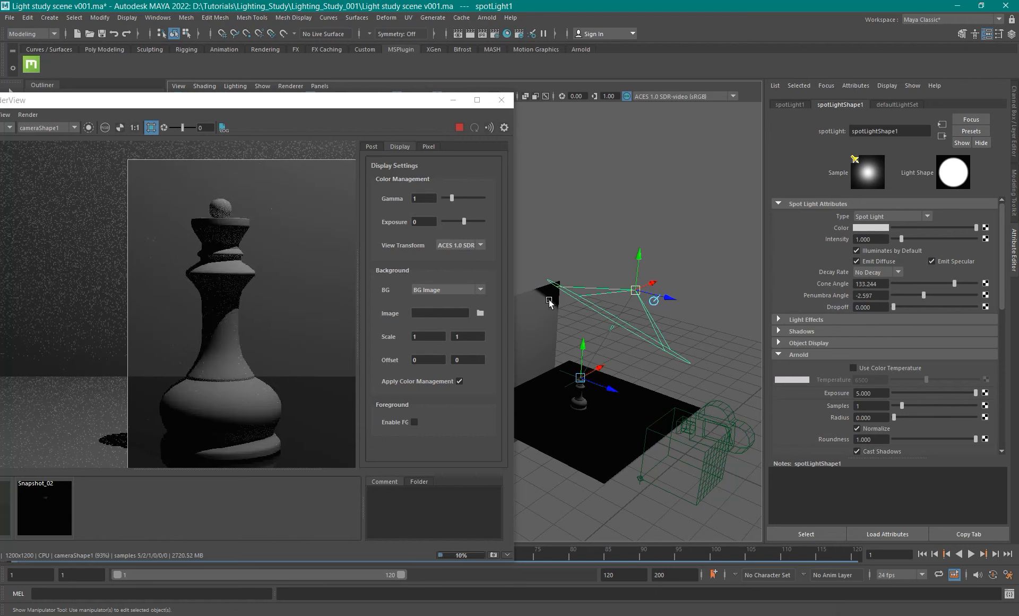
right_click_drag(576, 319, 689, 333, "alt")
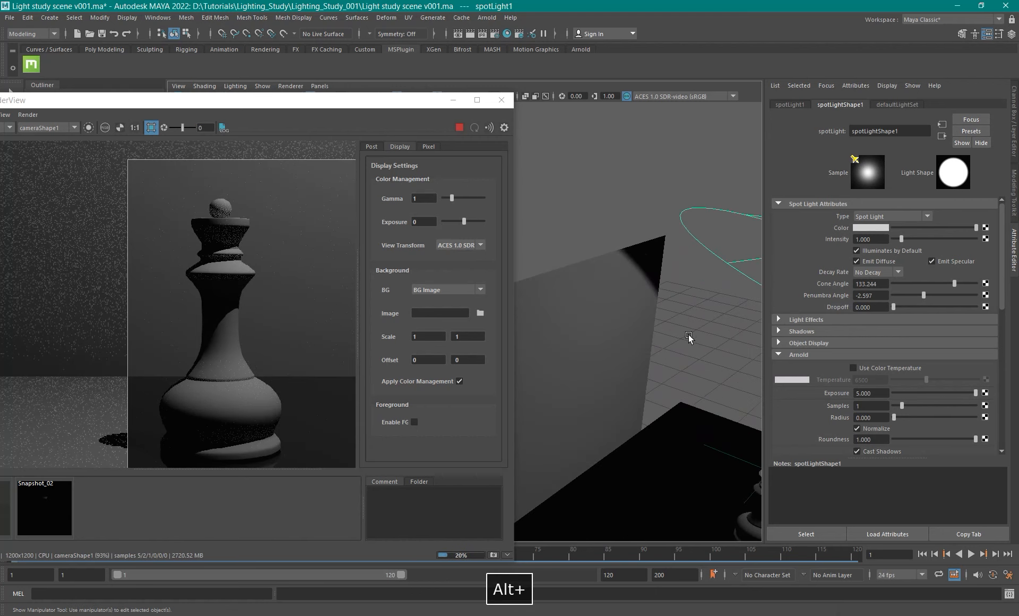
left_click_drag(925, 297, 979, 296)
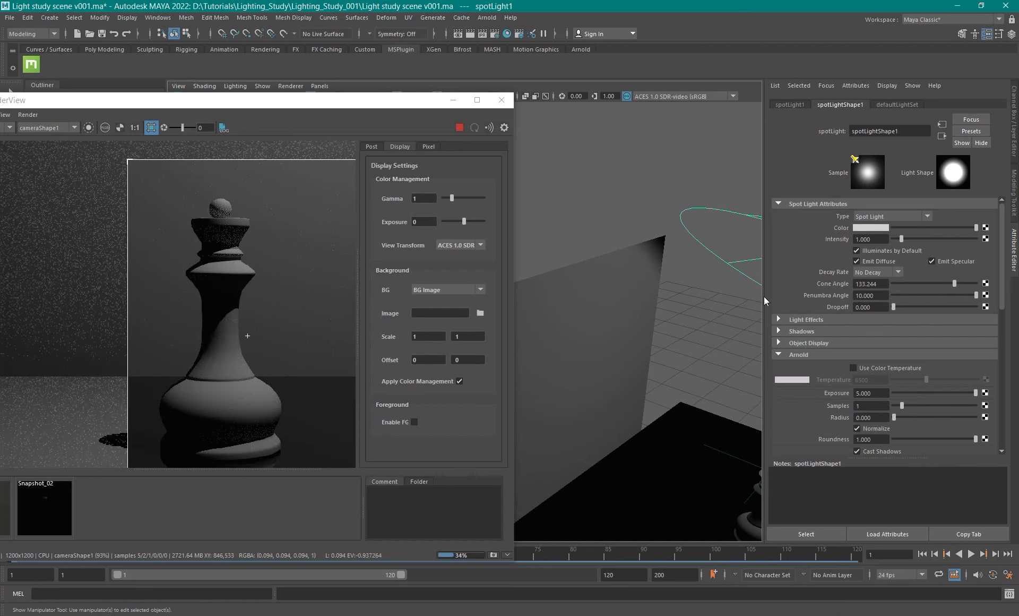
right_click_drag(764, 297, 632, 340, "alt")
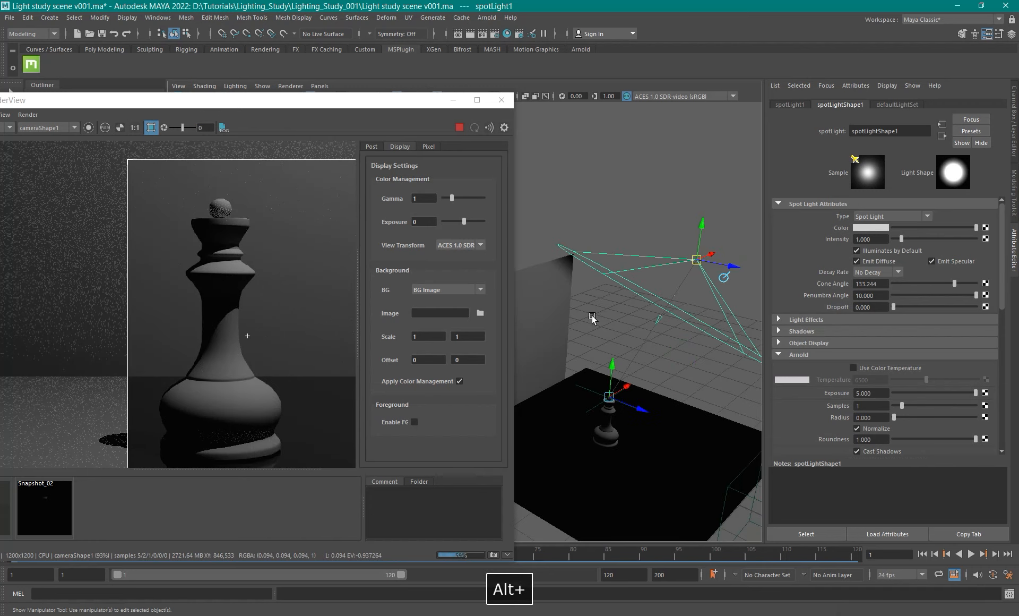
left_click_drag(976, 295, 886, 308)
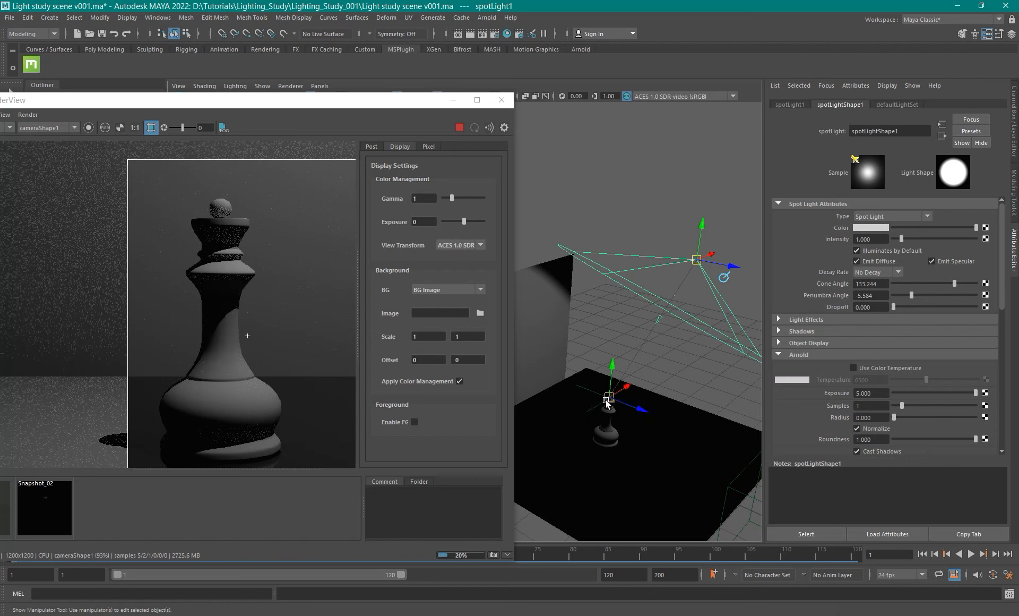
left_click_drag(618, 411, 604, 404, "alt")
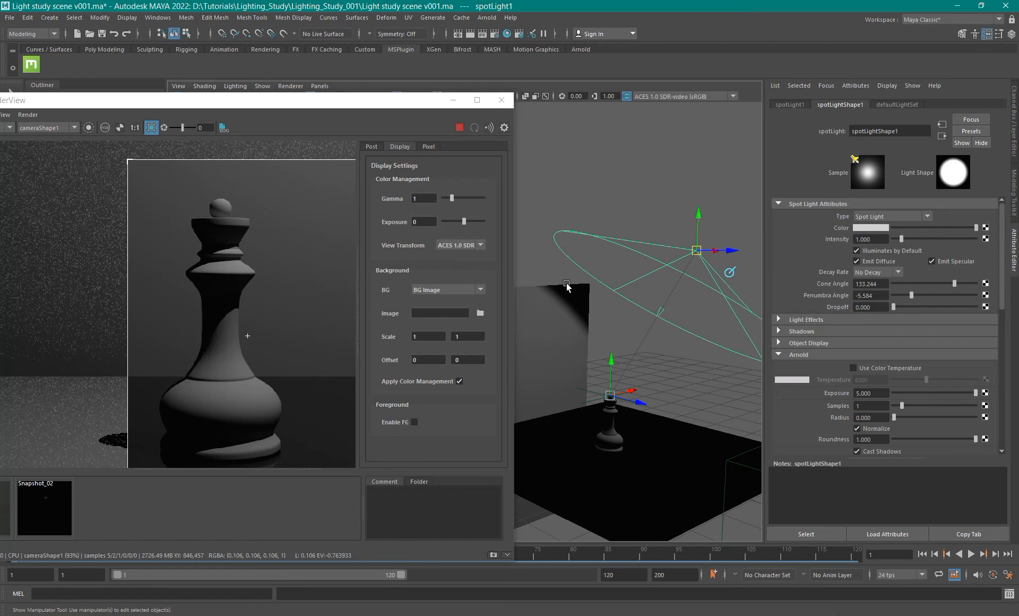
View the chess piece reference photo, and return to the render for a close look at the neck's shadow edge.
left_click(690, 611)
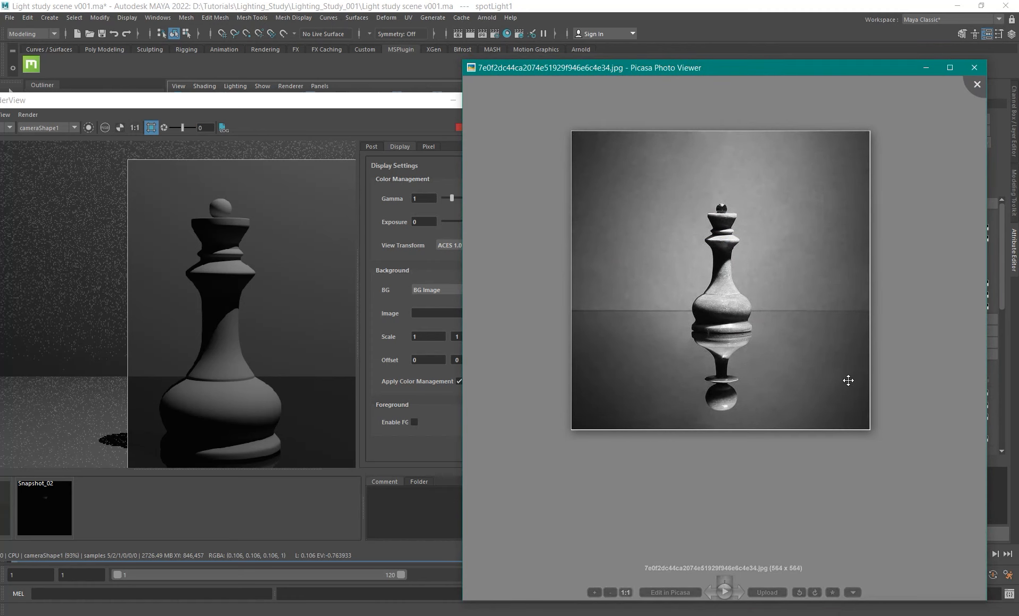
left_click(196, 107)
scroll(223, 335, "down", 3)
scroll(224, 336, "up", 5)
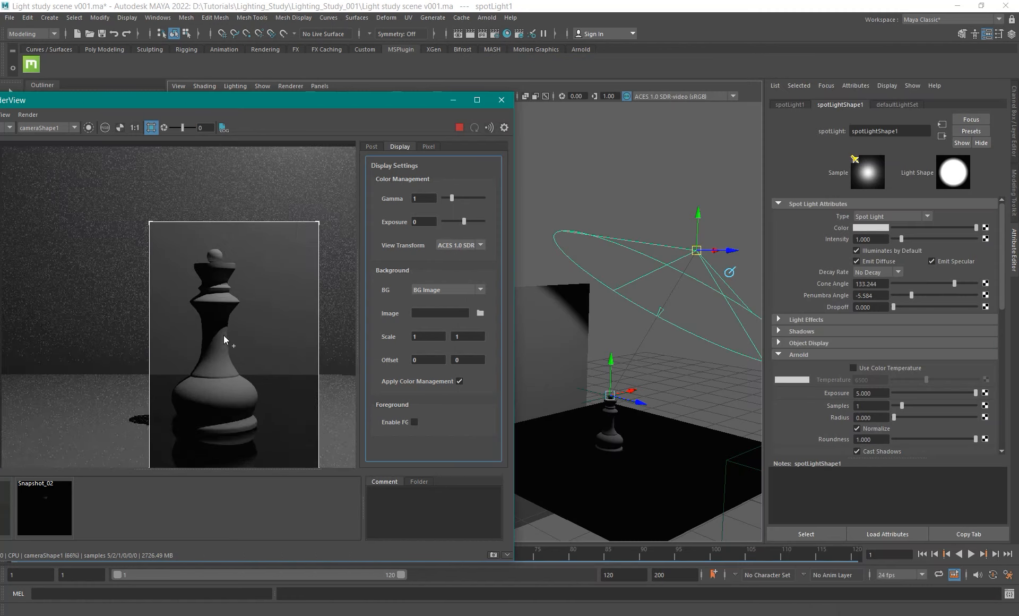
middle_click_drag(198, 373, 221, 317, "alt")
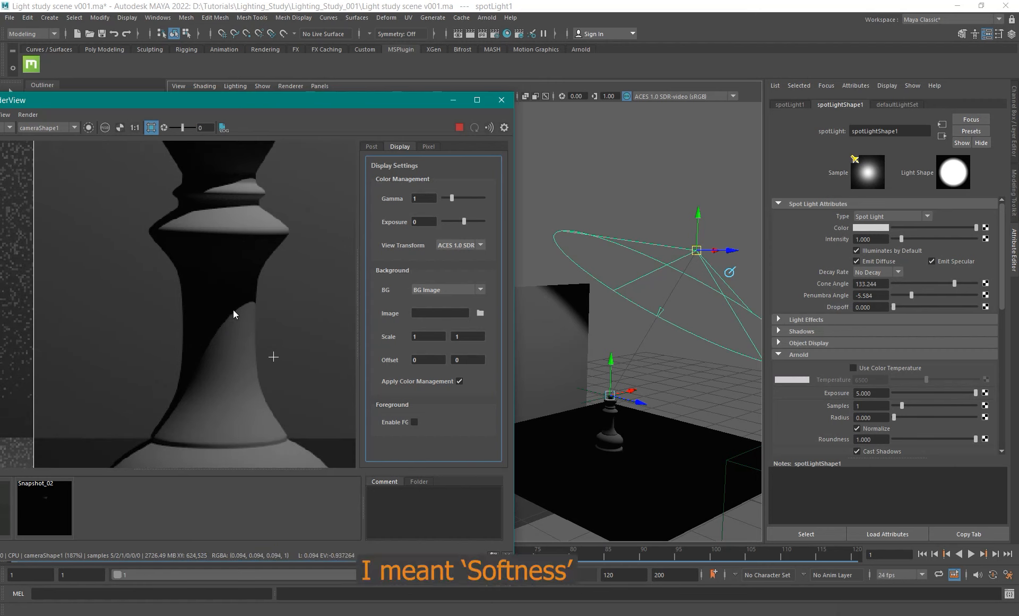
Soften the spot light's shadow with a Radius of 0.140 and limit rendering to the chess piece's neck.
left_click(879, 418)
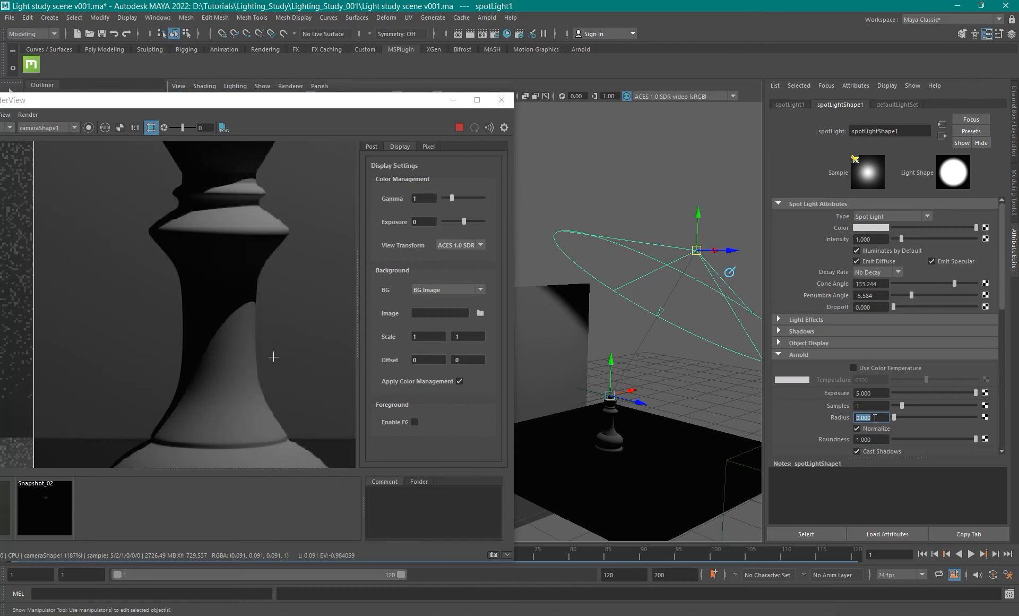
left_click_drag(874, 418, 883, 415, "ctrl")
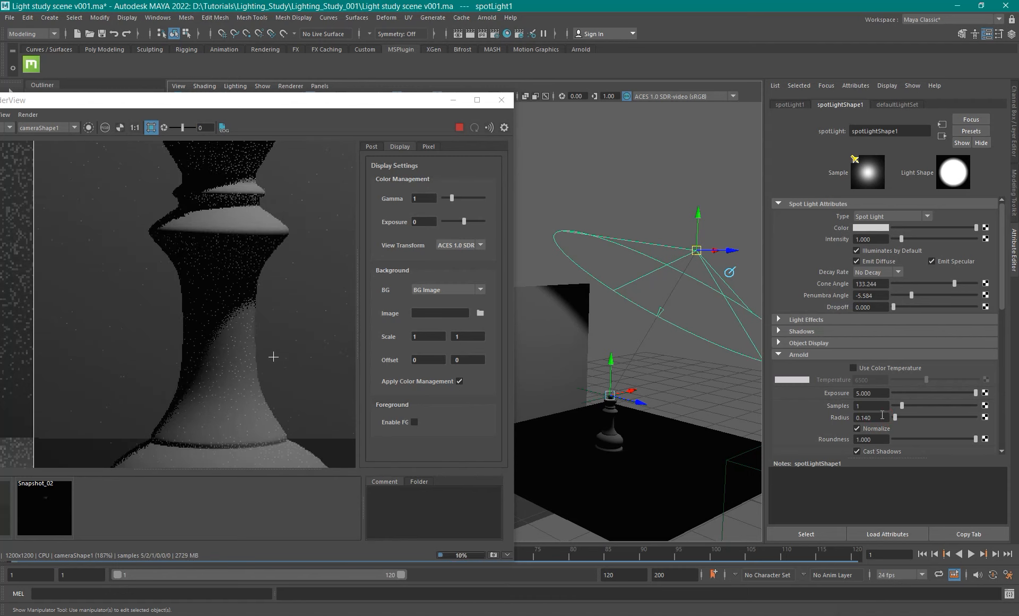
left_click_drag(177, 269, 289, 402, "shift")
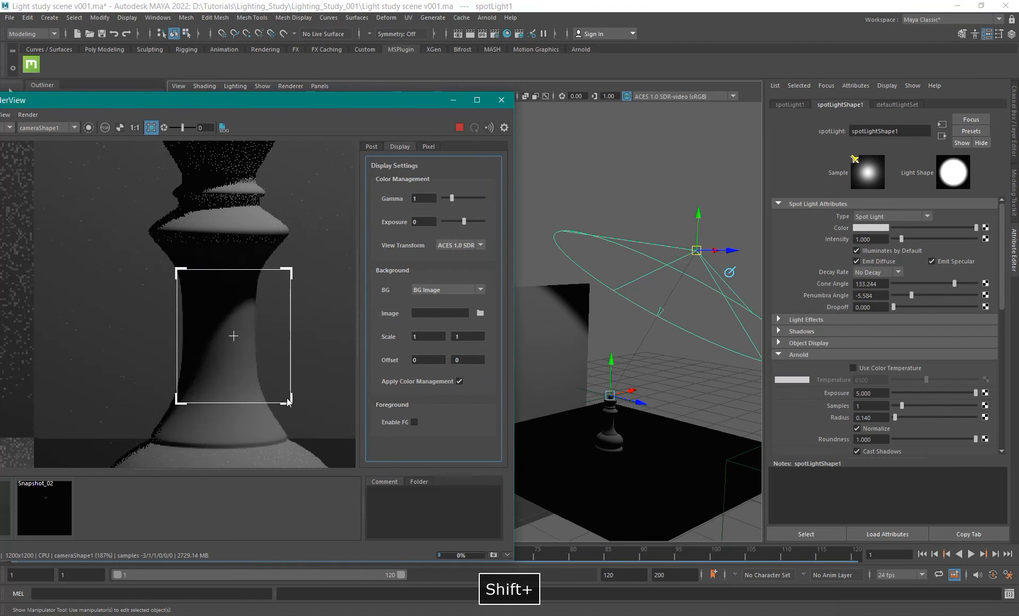
left_click_drag(139, 259, 311, 405, "shift")
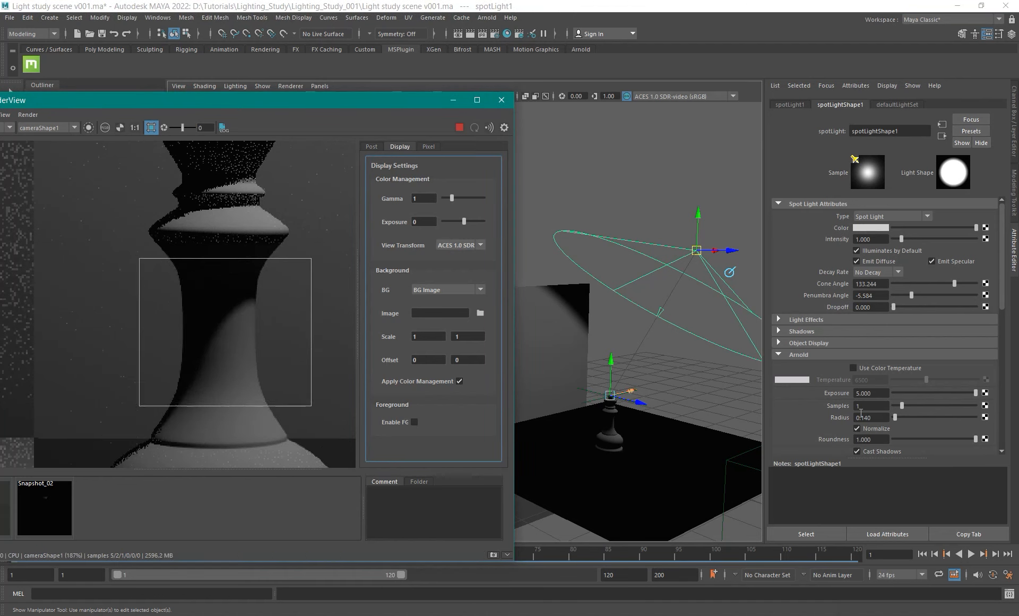
Set the spot light's Samples to 3 and compare the neck shadow's softness with the foreground reference image.
double_click(860, 406)
type("3")
key("Return")
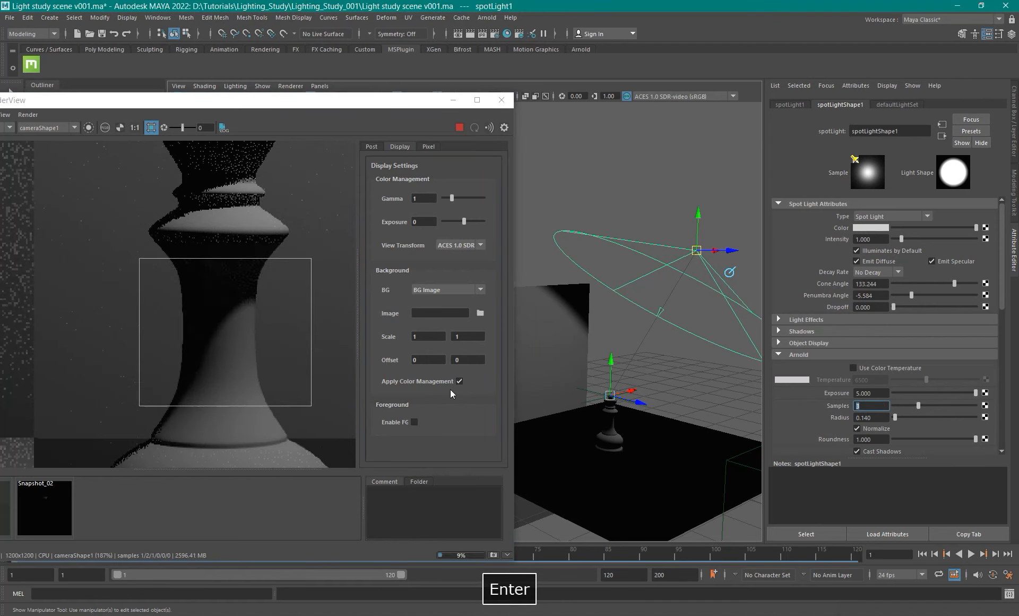
left_click(414, 422)
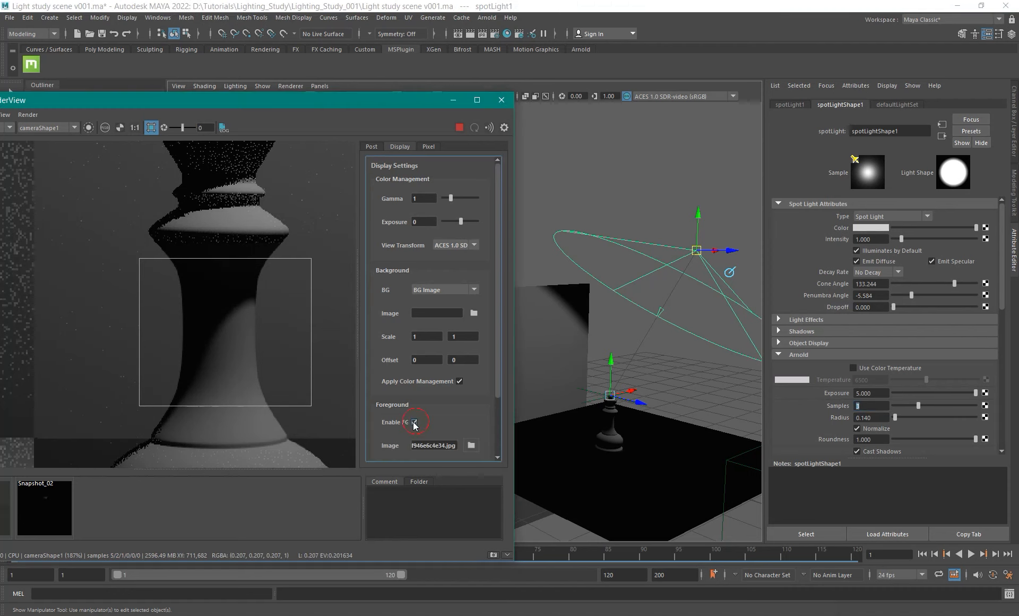
left_click(414, 421)
left_click(414, 422)
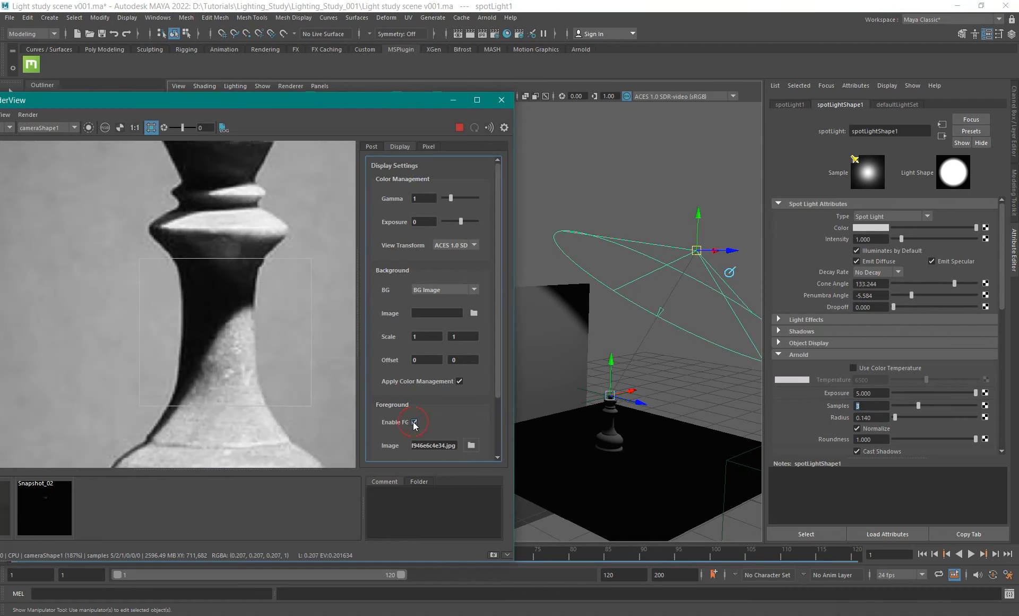
left_click(414, 422)
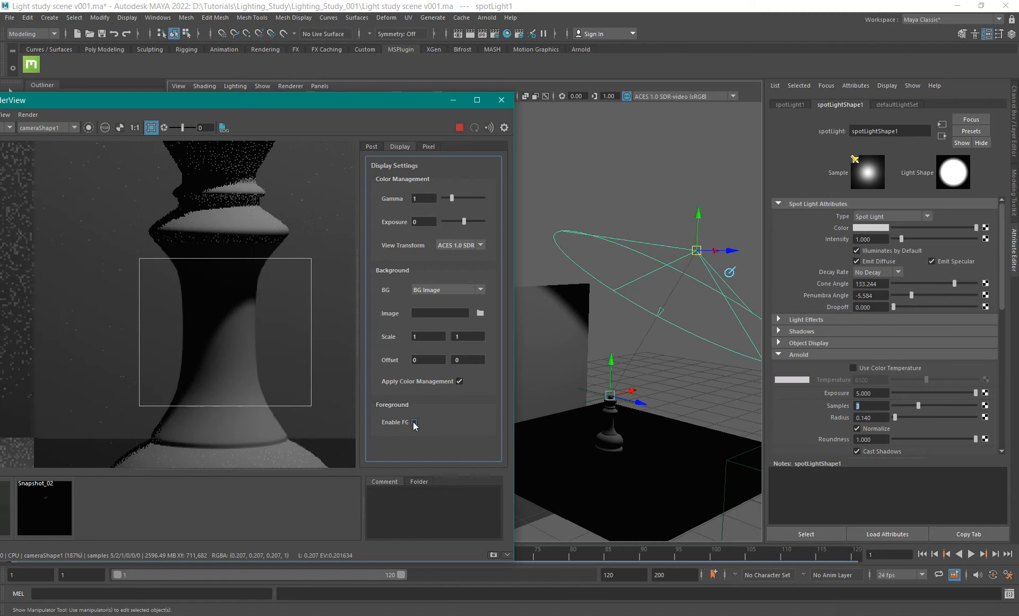
Raise the spot light slightly and compare the neck shadow with the foreground reference image.
left_click(697, 219)
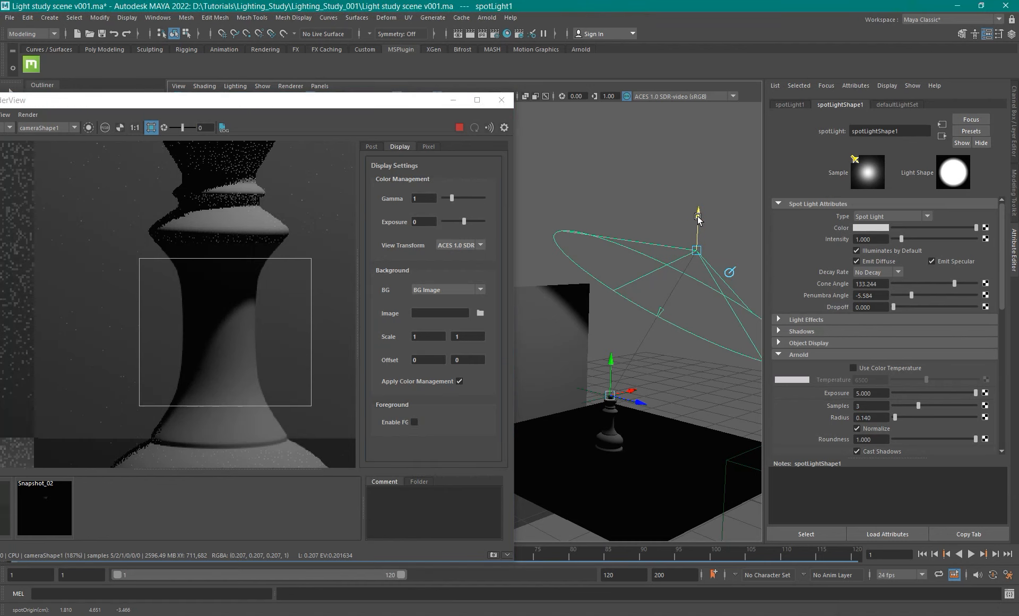
left_click_drag(698, 217, 698, 216)
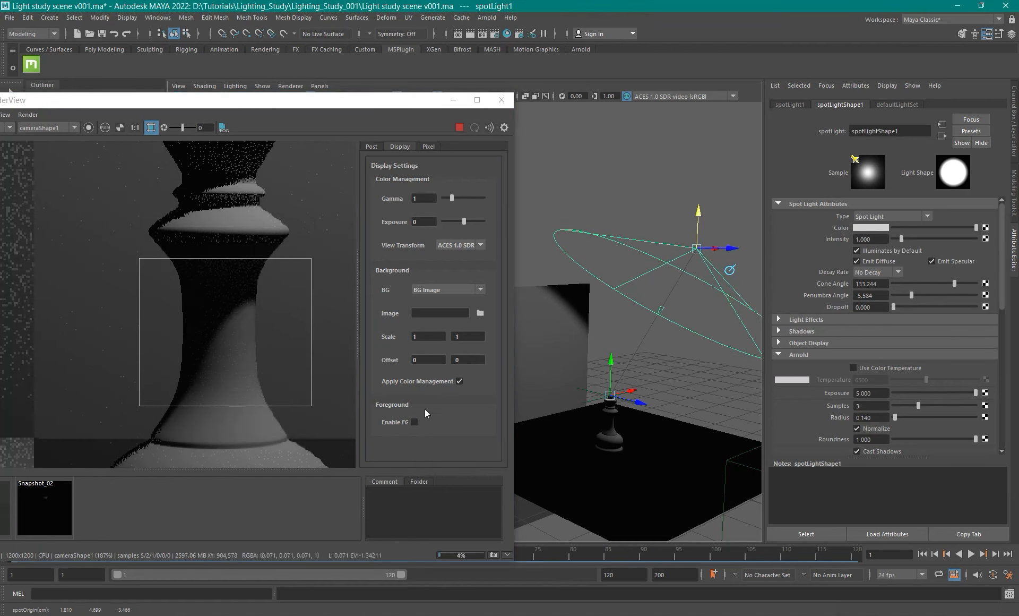
left_click(415, 422)
left_click(414, 422)
left_click(414, 422)
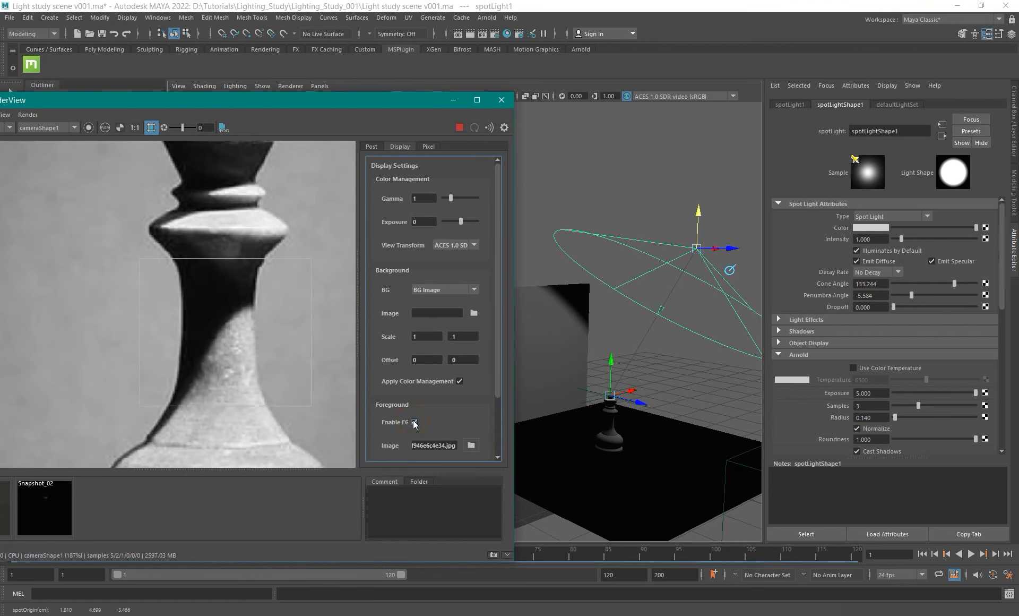
left_click(414, 422)
left_click(414, 422)
left_click(415, 423)
left_click(415, 422)
Raise the spot light's Exposure to 6.5 and limit rendering to a region around the whole chess piece.
scroll(234, 248, "down", 5)
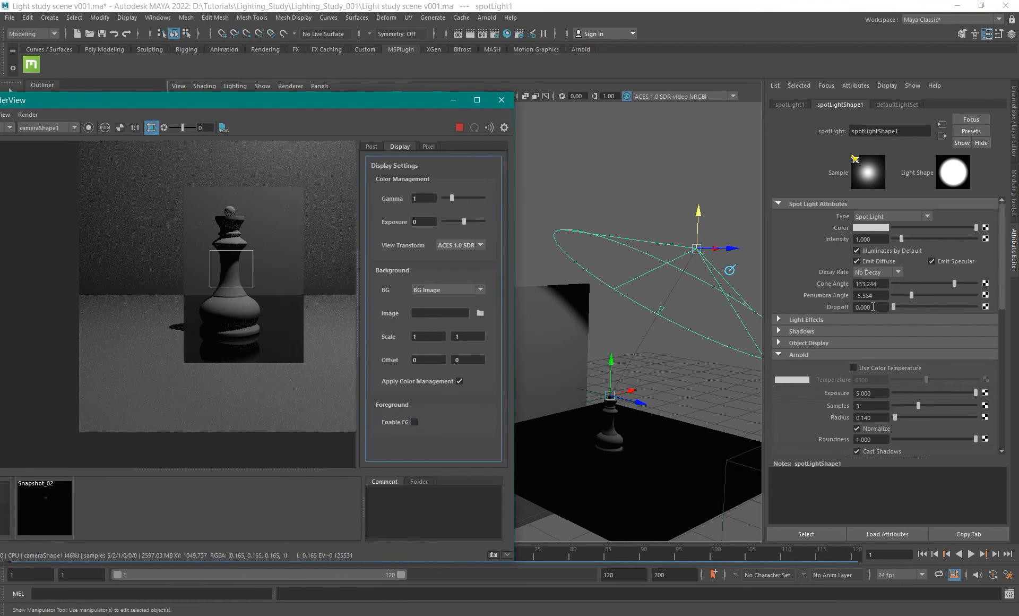
double_click(875, 392)
type("6.5")
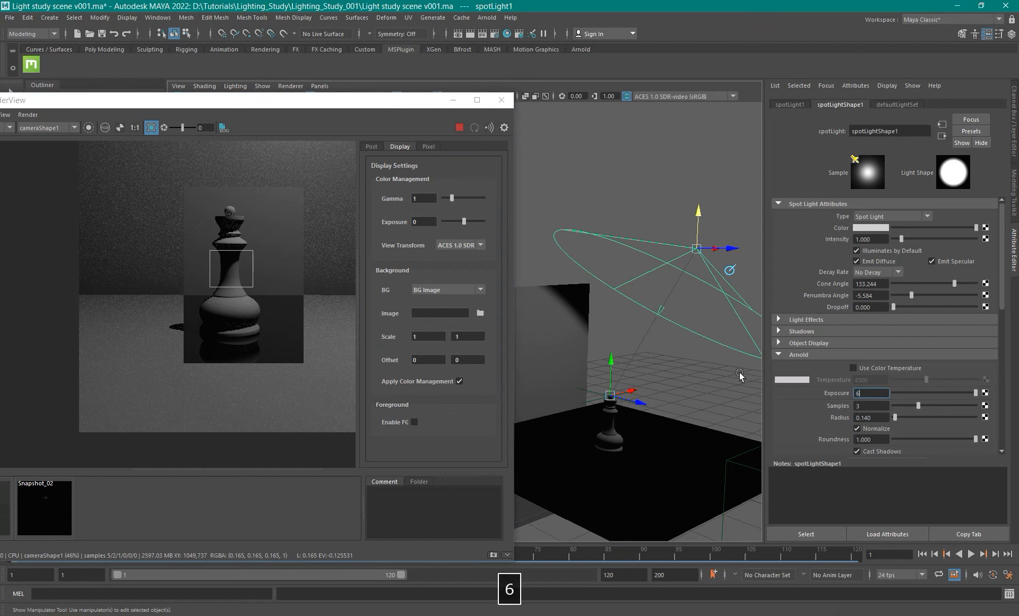
key("Return")
left_click(217, 306)
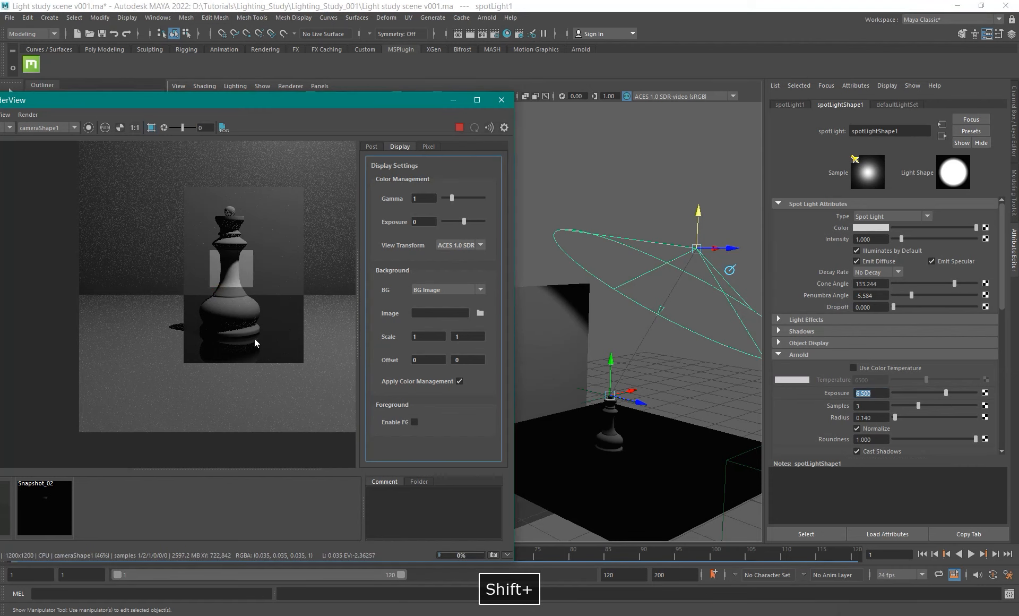
middle_click_drag(286, 288, 243, 310, "alt")
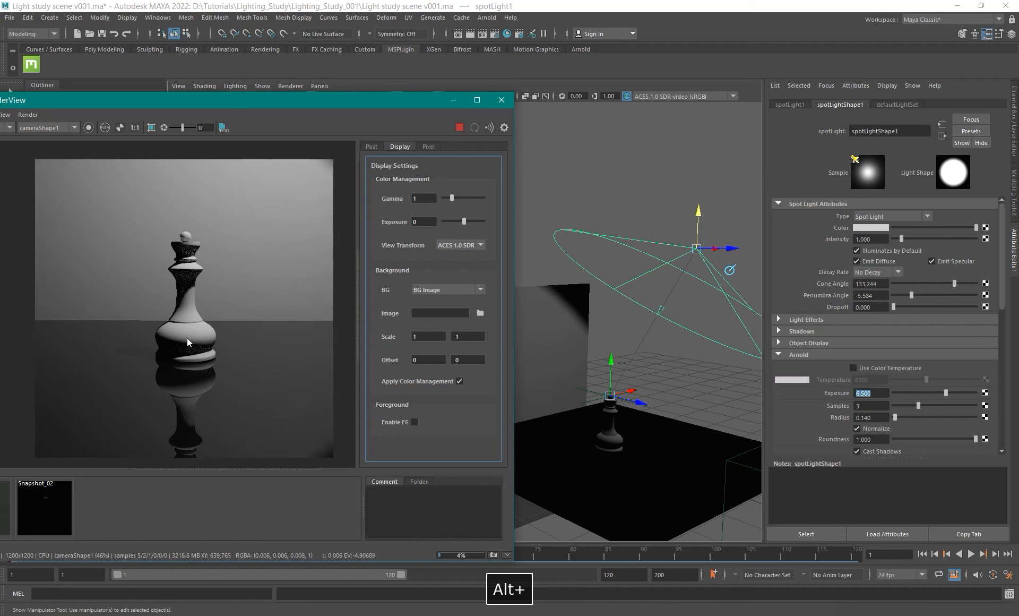
left_click_drag(152, 222, 226, 379, "shift")
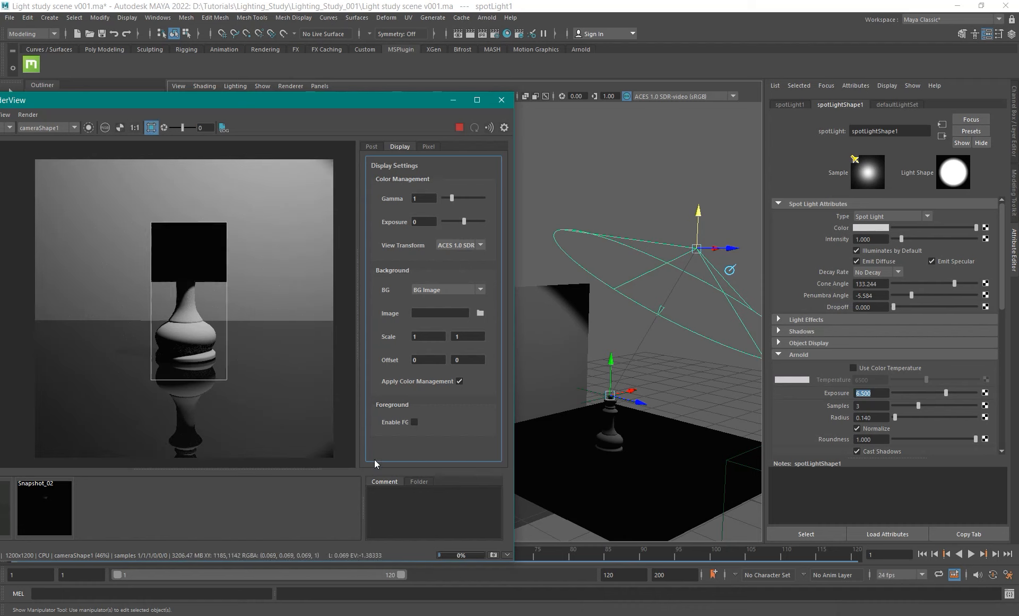
Compare the piece's brightness with the foreground reference image and set the spot light's Exposure to 7.
left_click(414, 422)
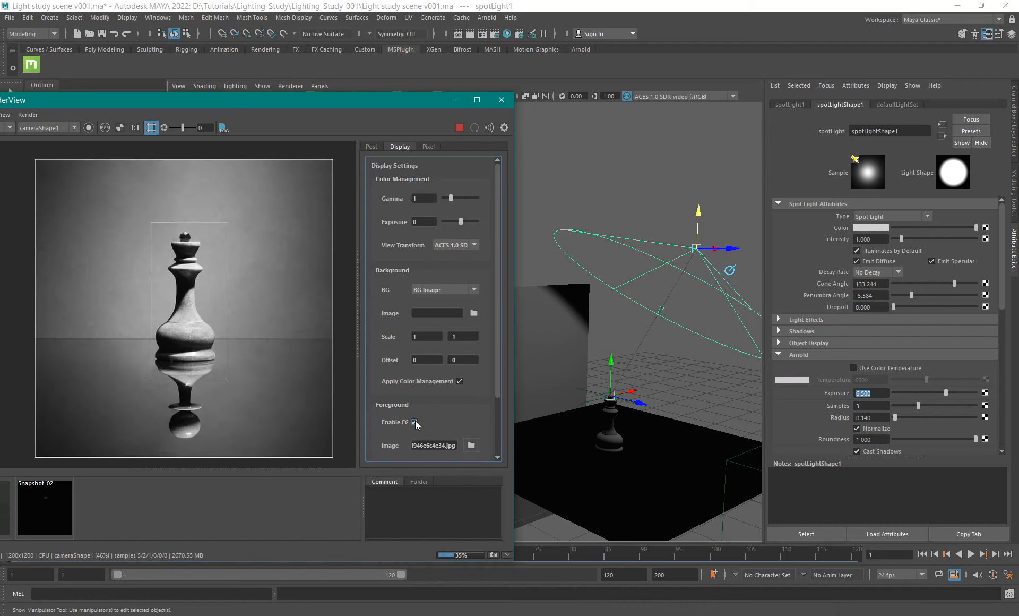
left_click(415, 422)
left_click(414, 422)
left_click(414, 422)
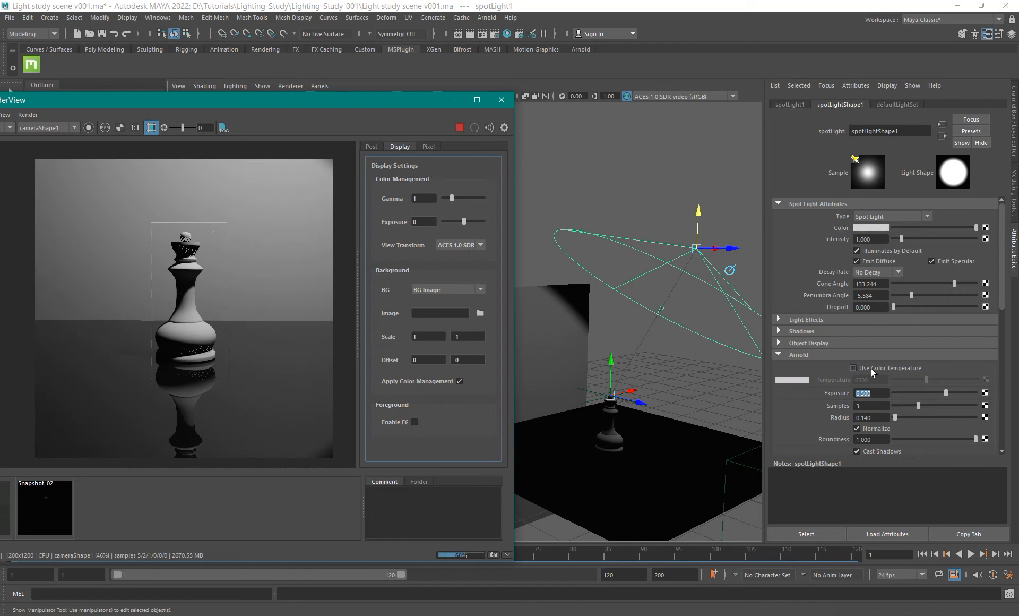
left_click_drag(879, 394, 704, 383)
type("7")
key("Return")
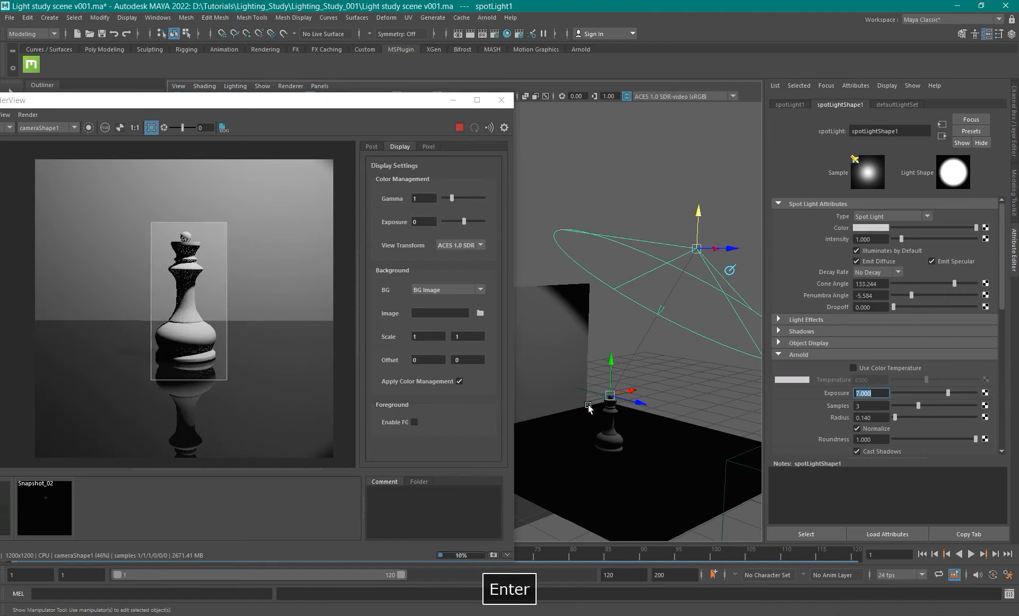
Compare the render's brightness and shadows with the foreground reference image by switching it on and off repeatedly.
left_click(414, 422)
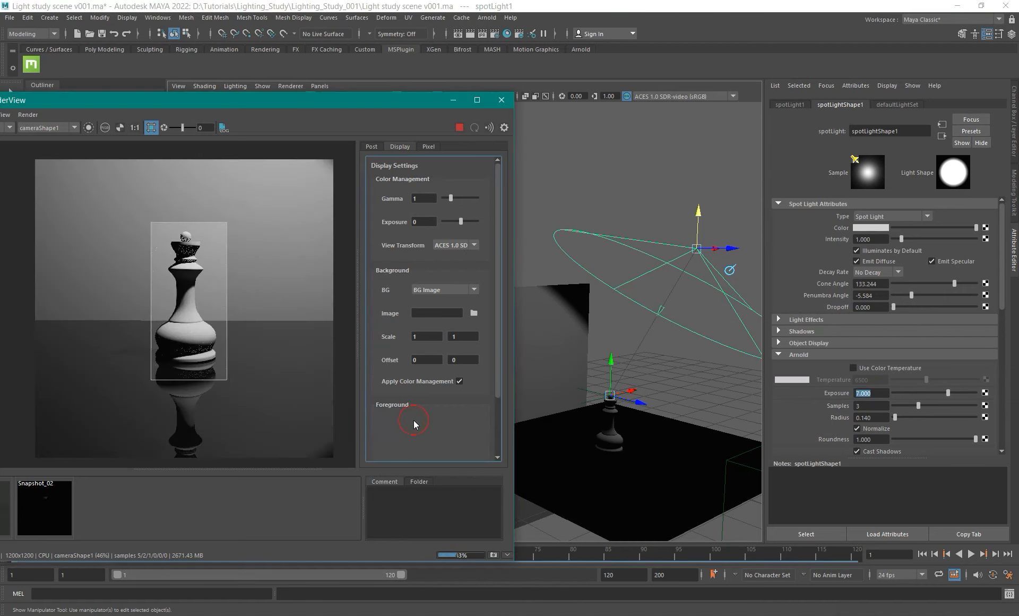
left_click(414, 422)
left_click(415, 422)
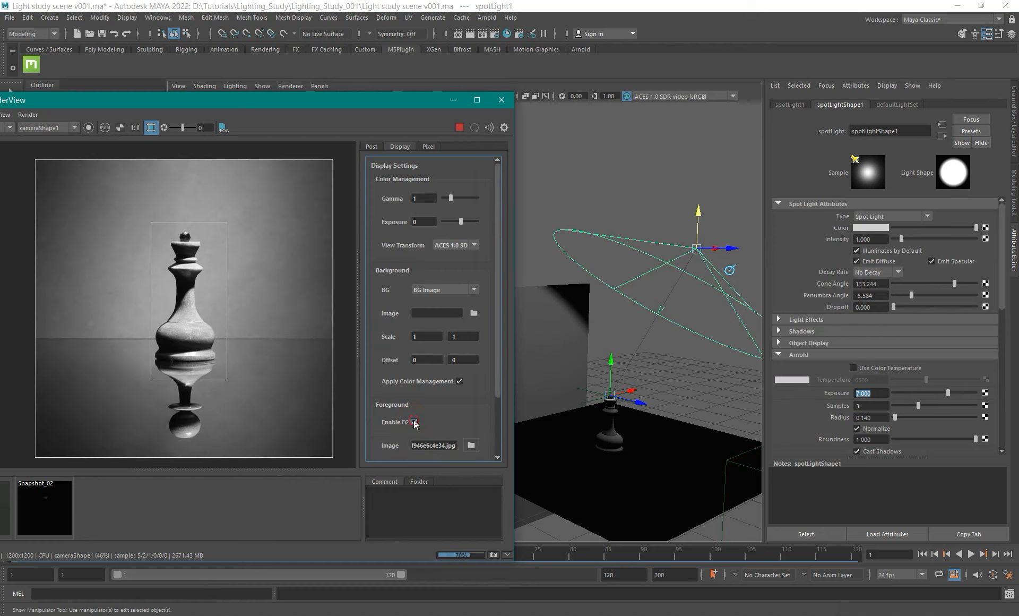
left_click(414, 422)
left_click(415, 422)
left_click(415, 422)
left_click(414, 422)
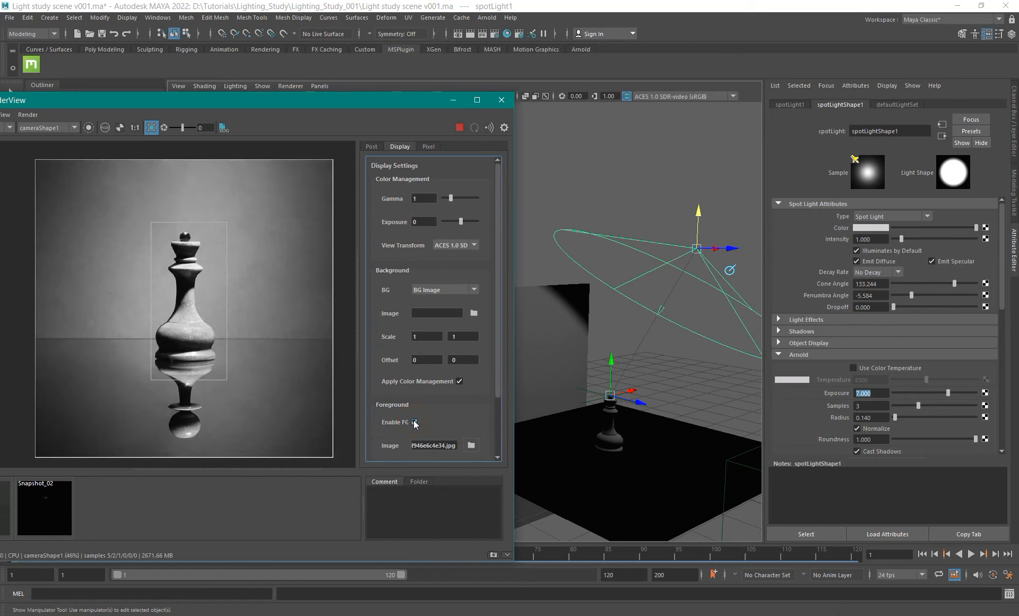
left_click(414, 422)
left_click(415, 422)
left_click(414, 422)
left_click(414, 422)
left_click(414, 422)
left_click(415, 422)
left_click(415, 422)
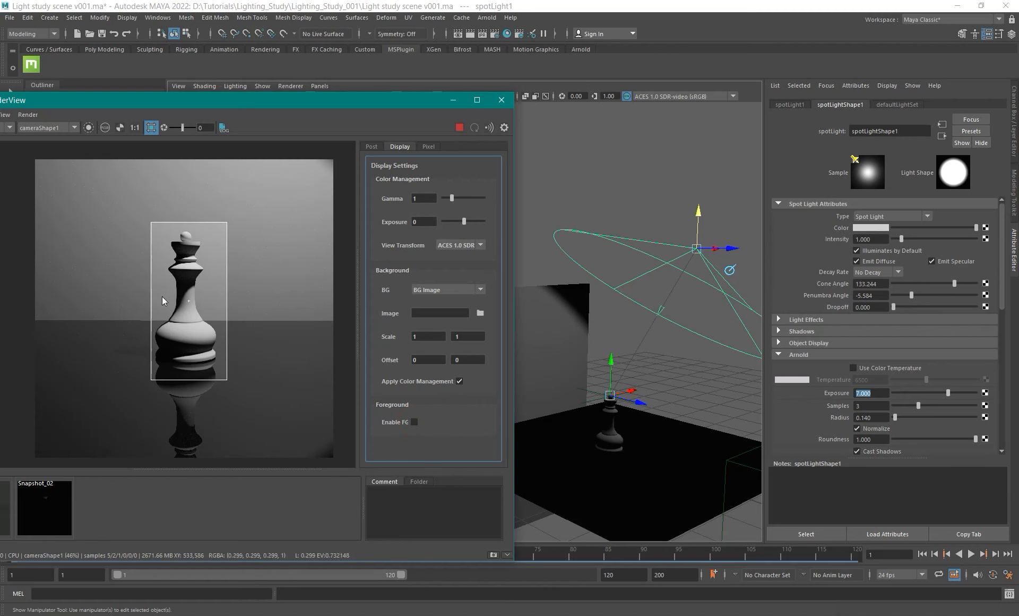
Widen the spot light's Cone Angle to 150 and remove the render region so the full frame renders.
scroll(182, 292, "down", 2)
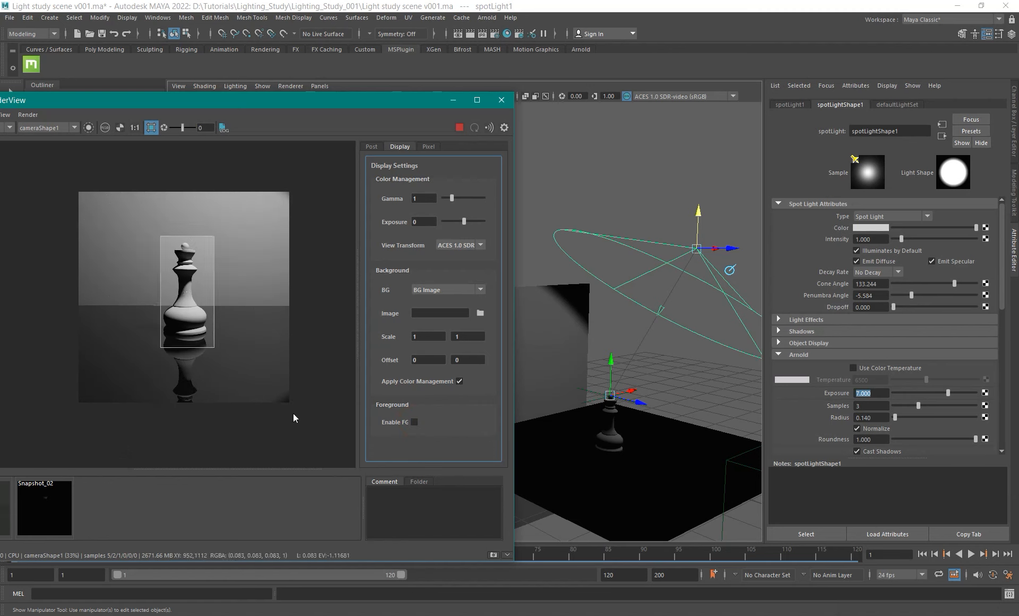
scroll(289, 406, "up", 1)
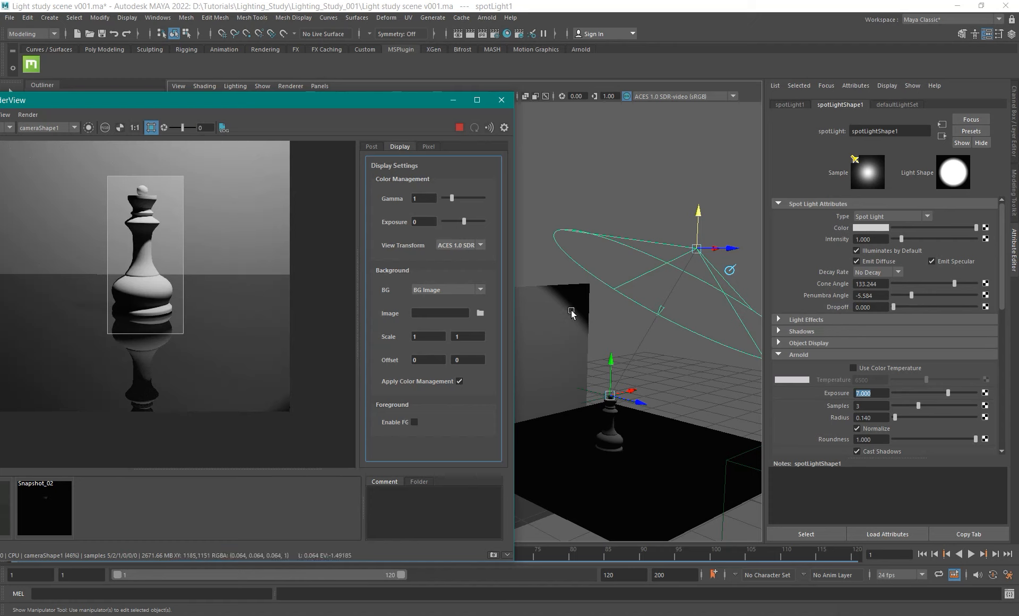
middle_click_drag(239, 299, 232, 345, "alt")
scroll(270, 342, "down", 1)
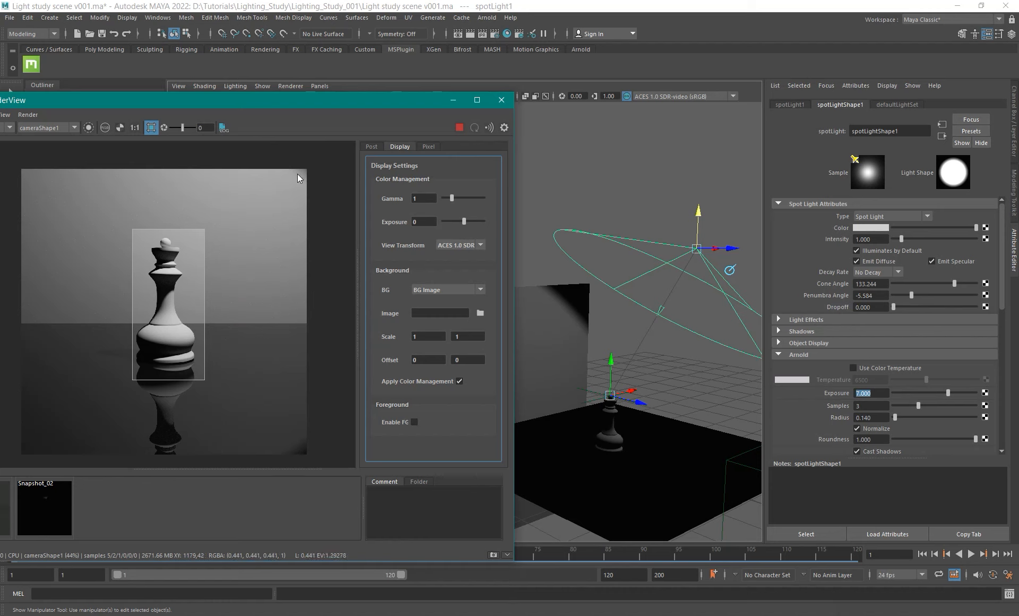
left_click(884, 283)
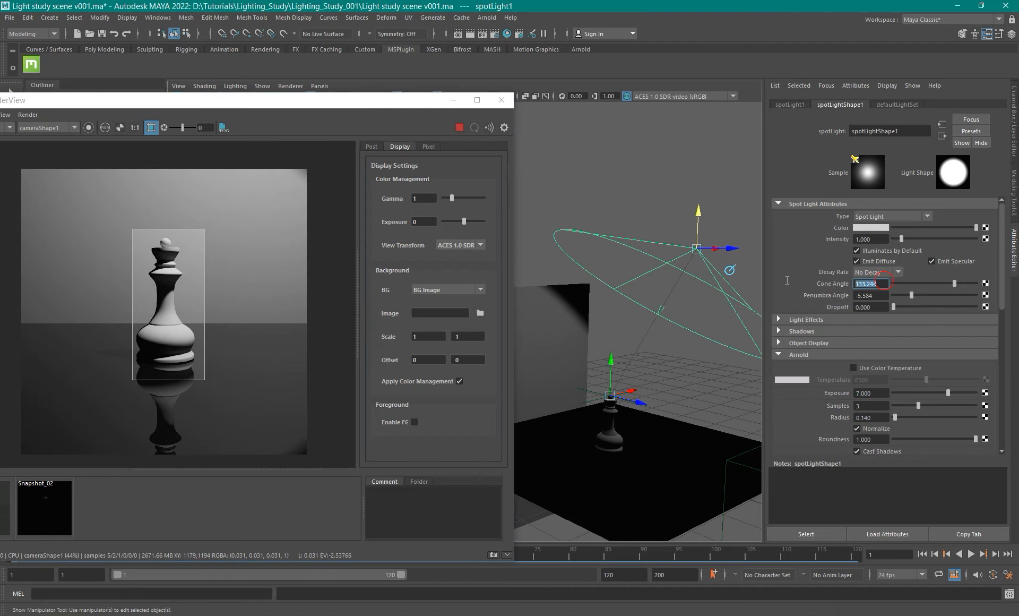
type("150")
key("Return")
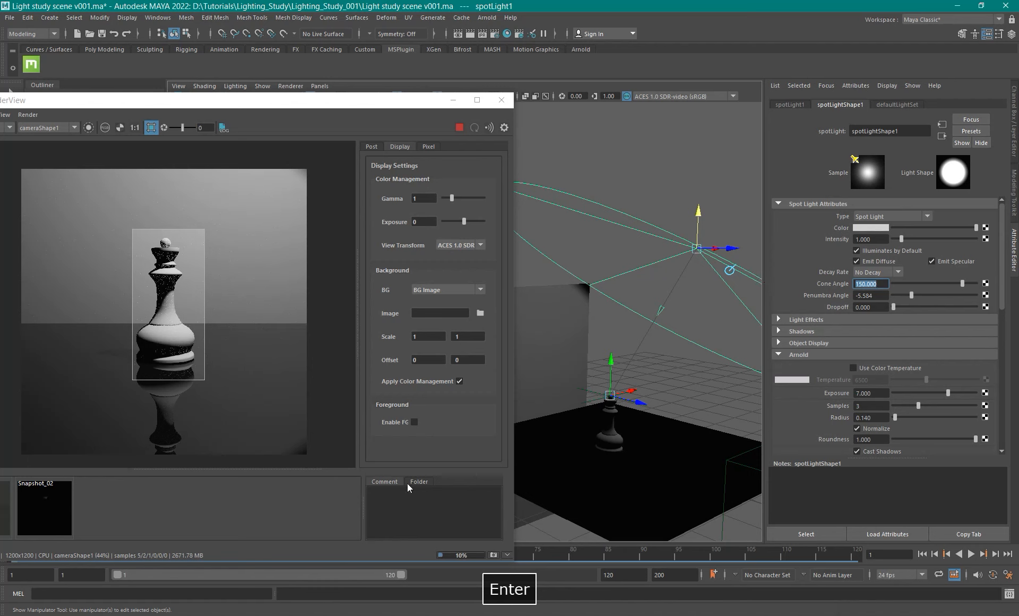
left_click(234, 284)
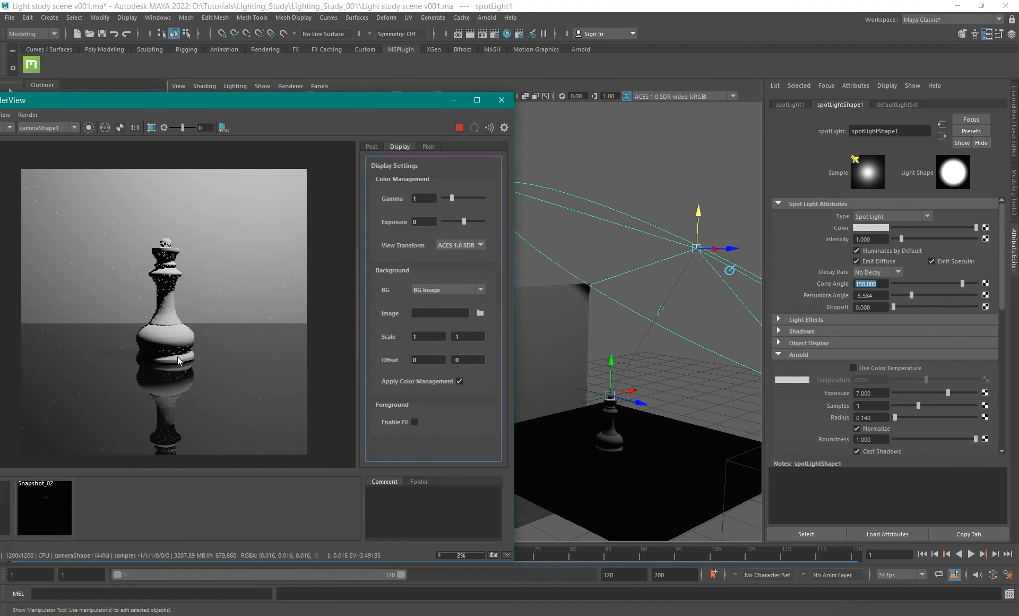
Compare the shadows and floor reflection around the chess piece's base with the reference photo.
middle_click_drag(244, 315, 257, 313, "alt")
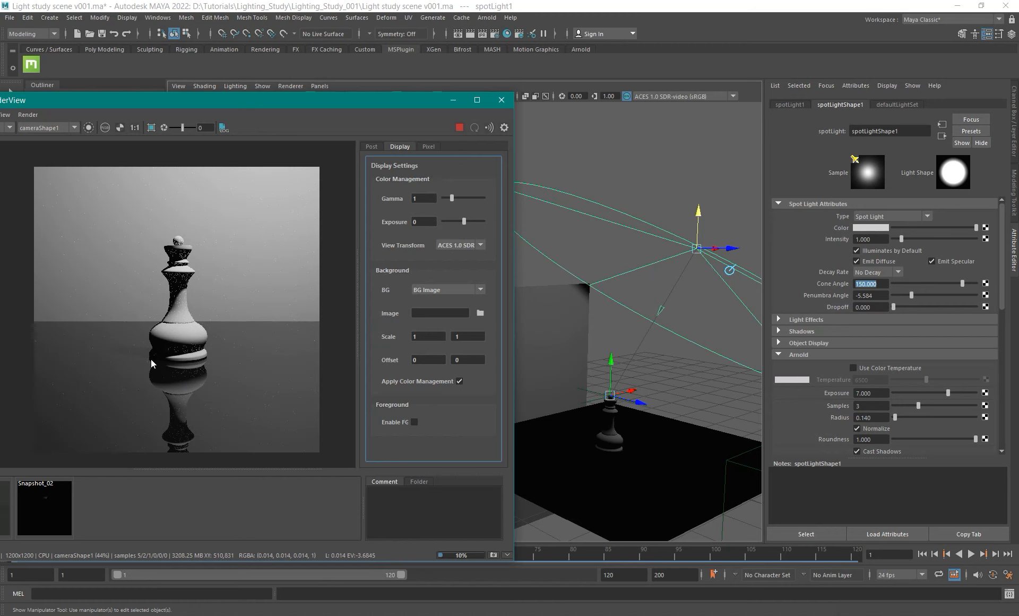
scroll(148, 353, "up", 4)
scroll(149, 354, "down", 2)
scroll(148, 353, "up", 1)
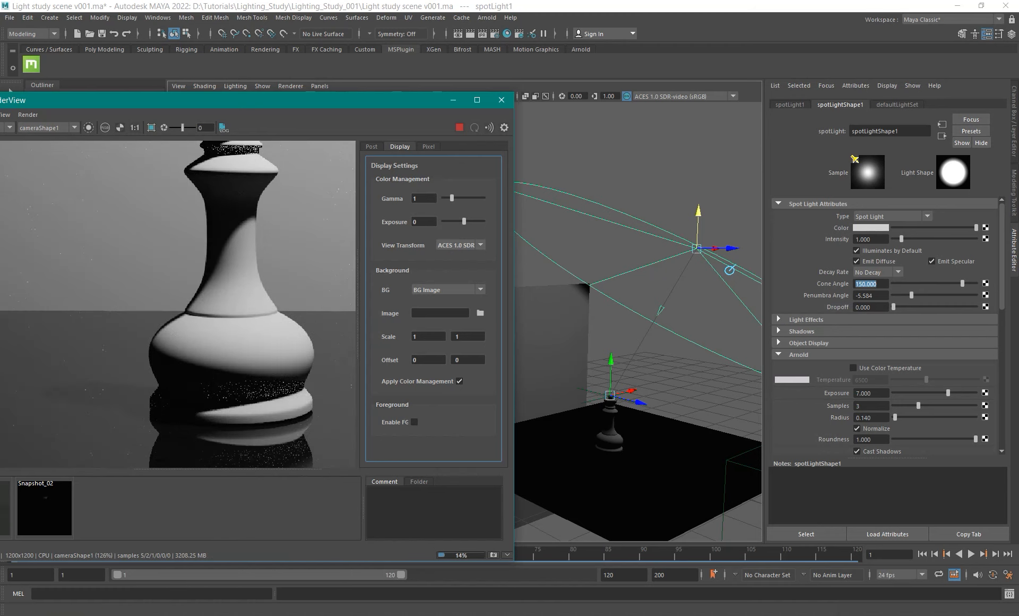
key("alt+Tab")
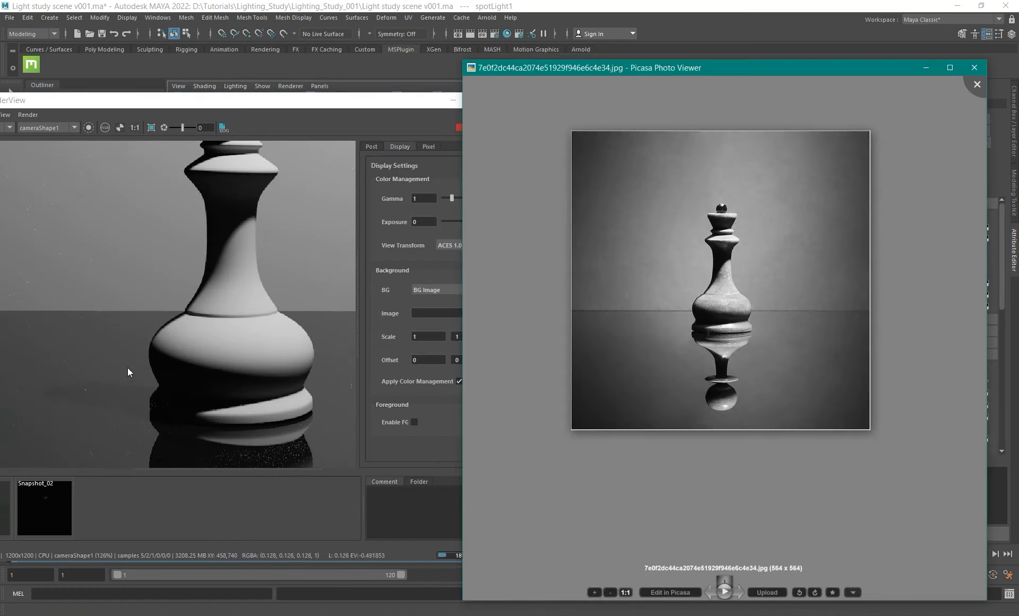
middle_click_drag(110, 418, 140, 386, "alt")
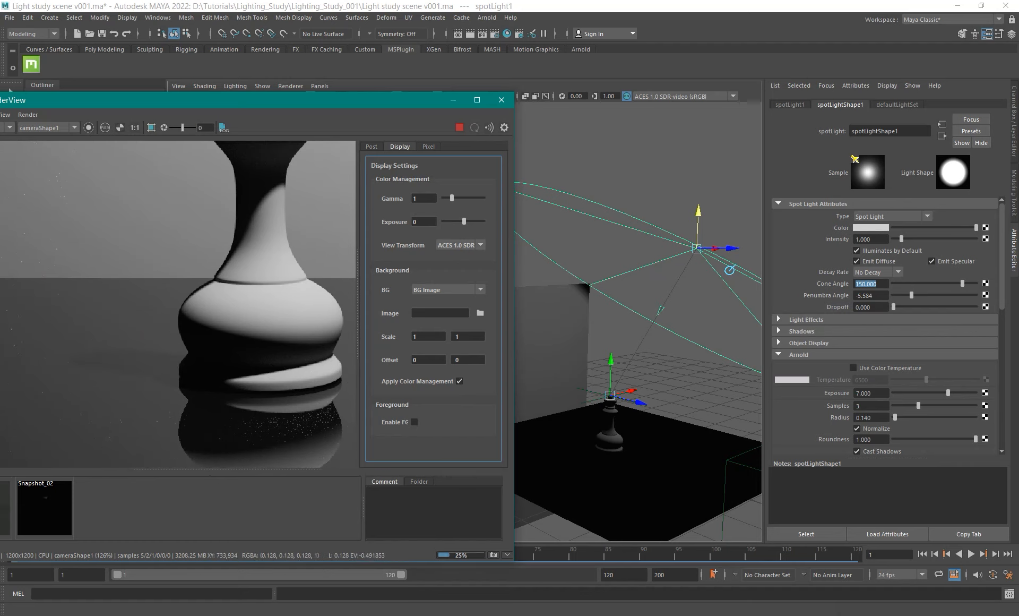
key("alt+Tab")
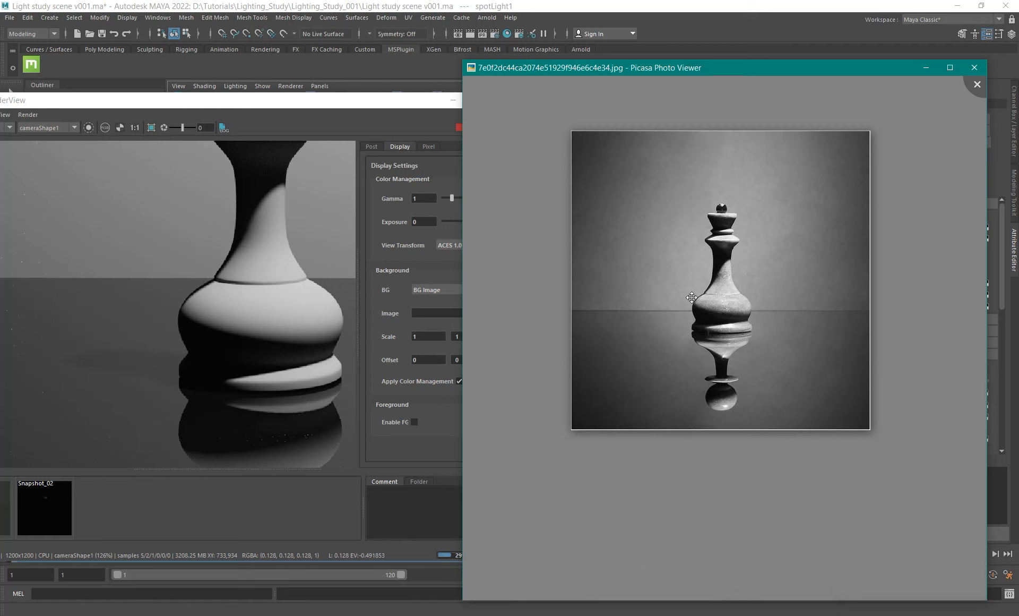
scroll(690, 329, "up", 4)
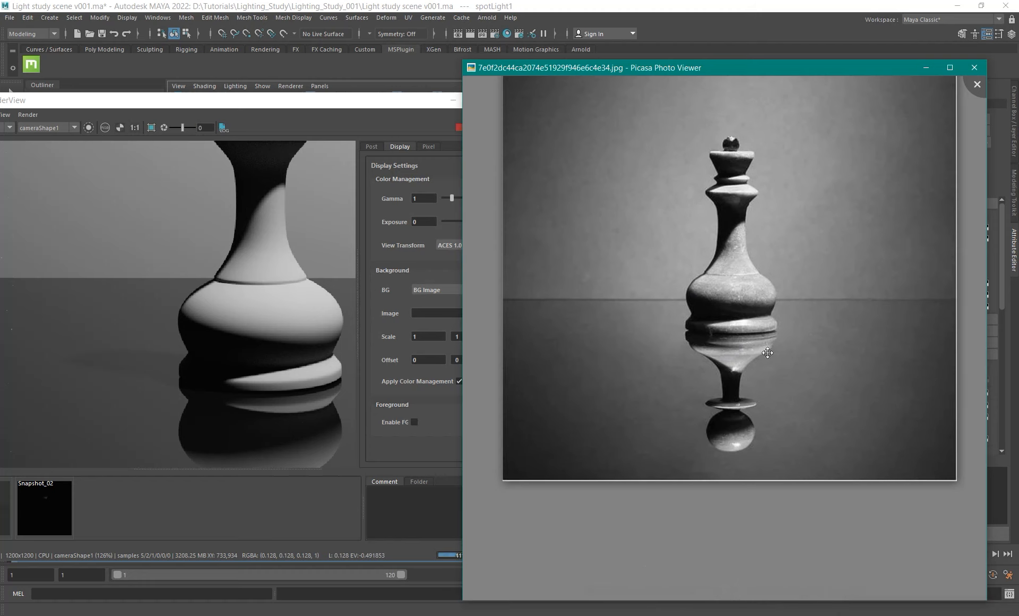
left_click_drag(694, 284, 691, 359)
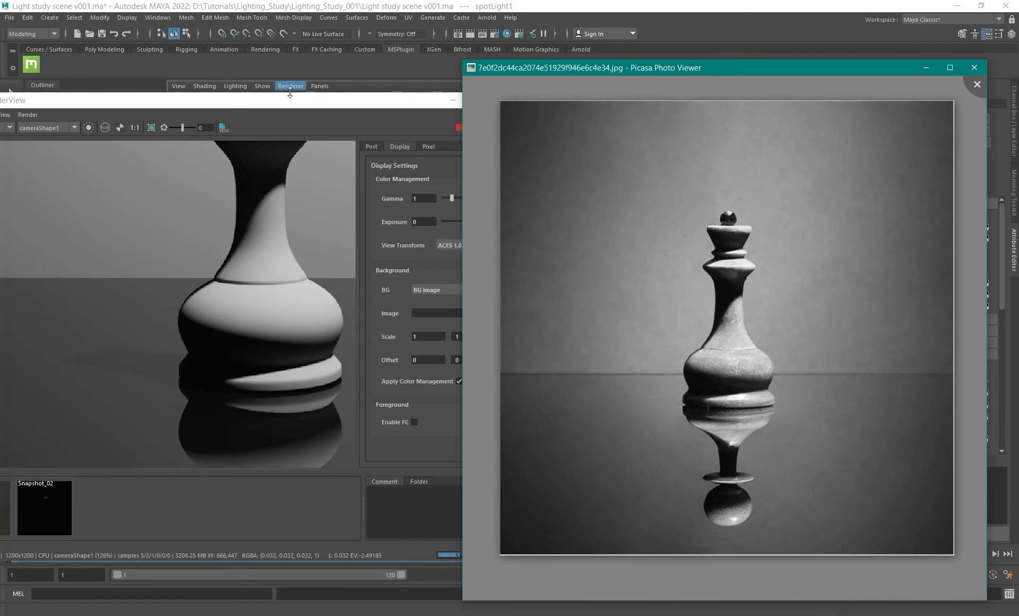
left_click_drag(278, 102, 378, 110)
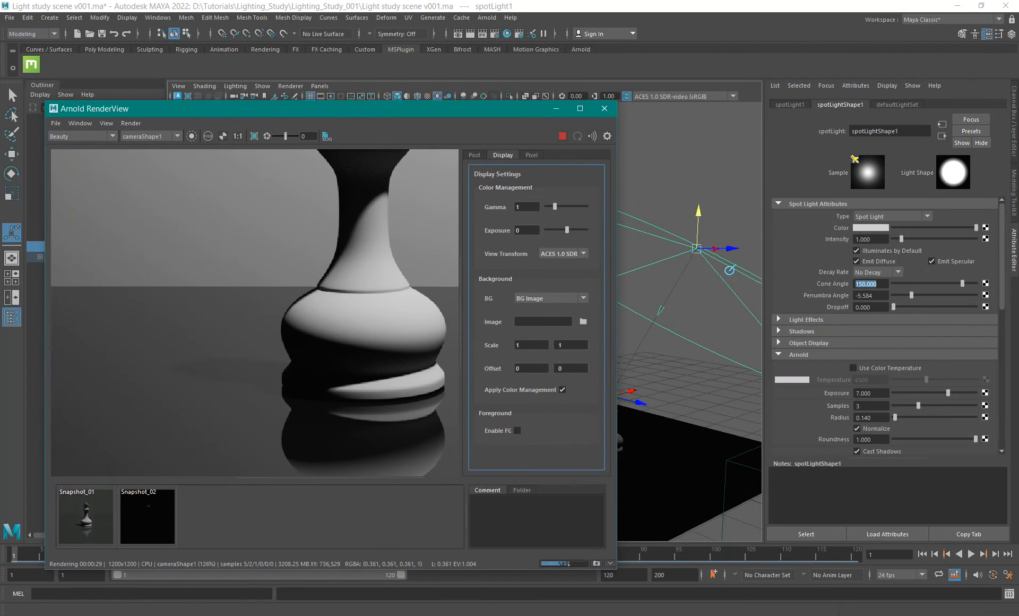
key("alt+Tab")
left_click(339, 386)
Frame the whole chess piece in the render and compare it with Snapshot_01.
scroll(337, 348, "down", 4)
middle_click_drag(336, 320, 257, 313, "alt")
scroll(262, 316, "down", 2)
left_click(87, 517)
left_click(86, 517)
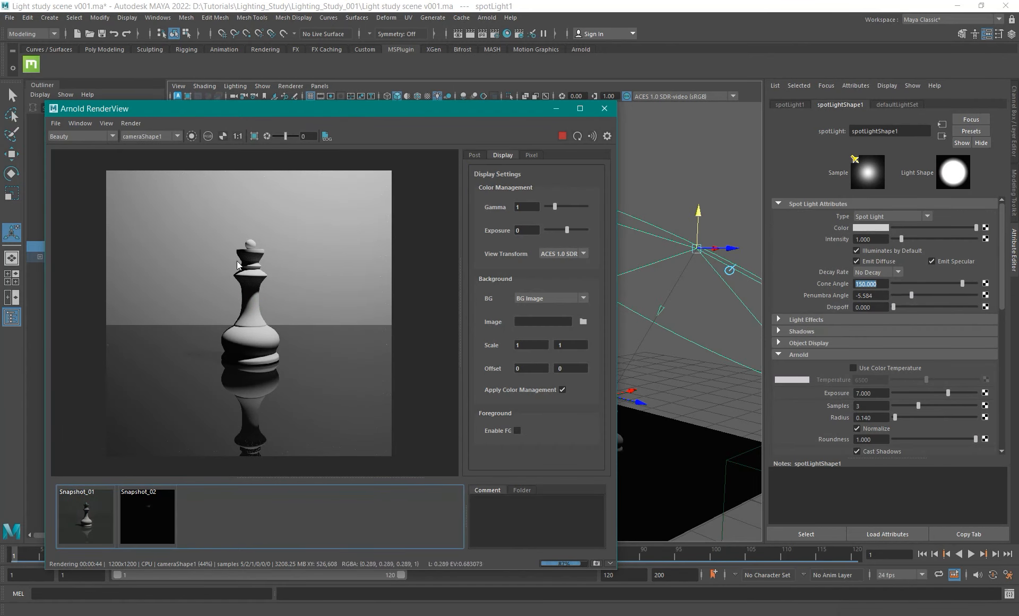
Stop the render, clear the view of the Outliner and viewport, and hide spotLight1.
mouse_move(296, 109)
left_mouse_down()
mouse_move(375, 113)
mouse_move(281, 114)
left_mouse_up()
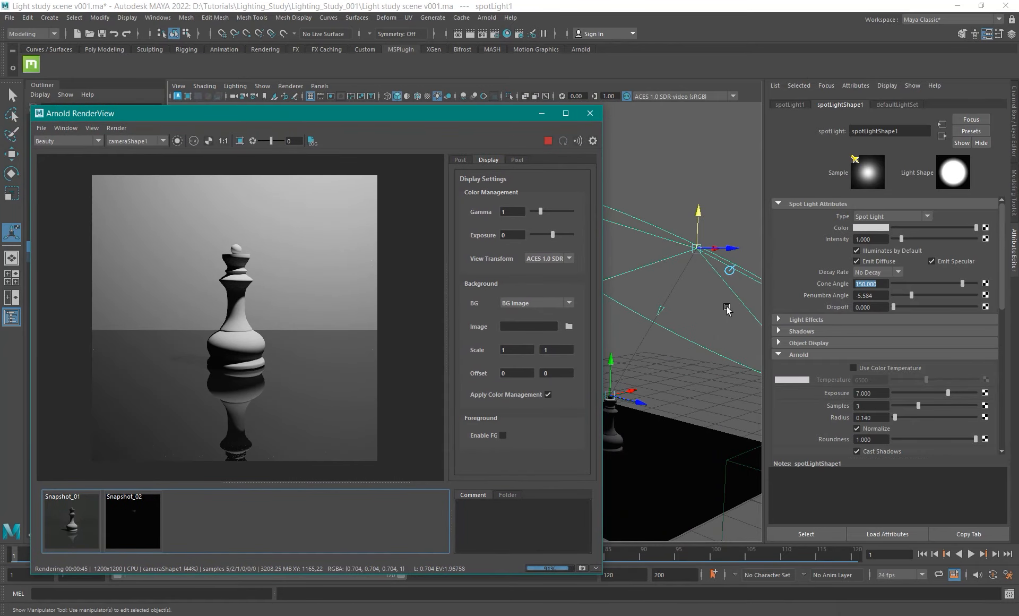
key("Escape")
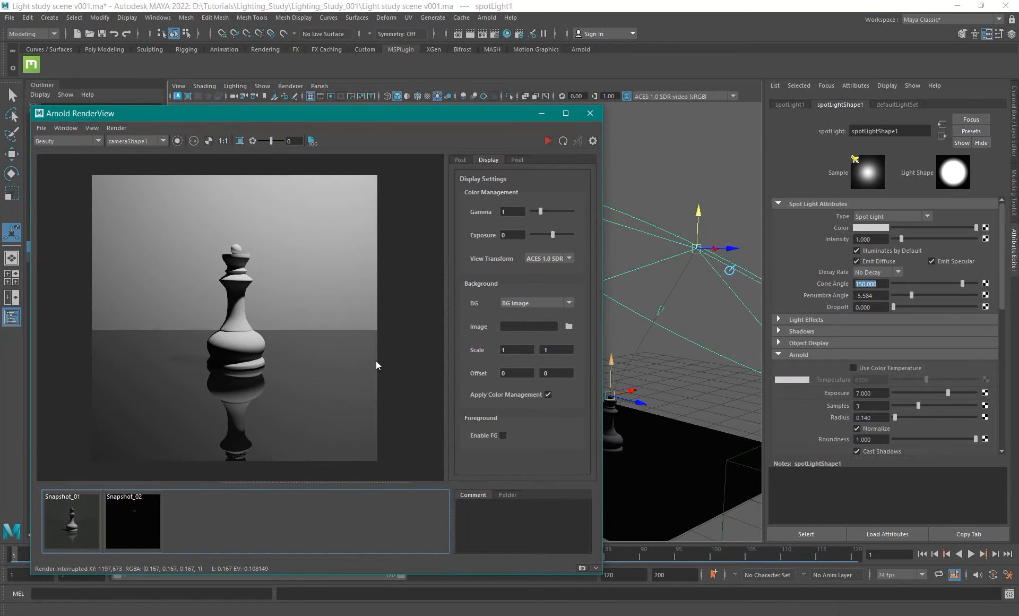
left_click_drag(343, 115, 455, 146)
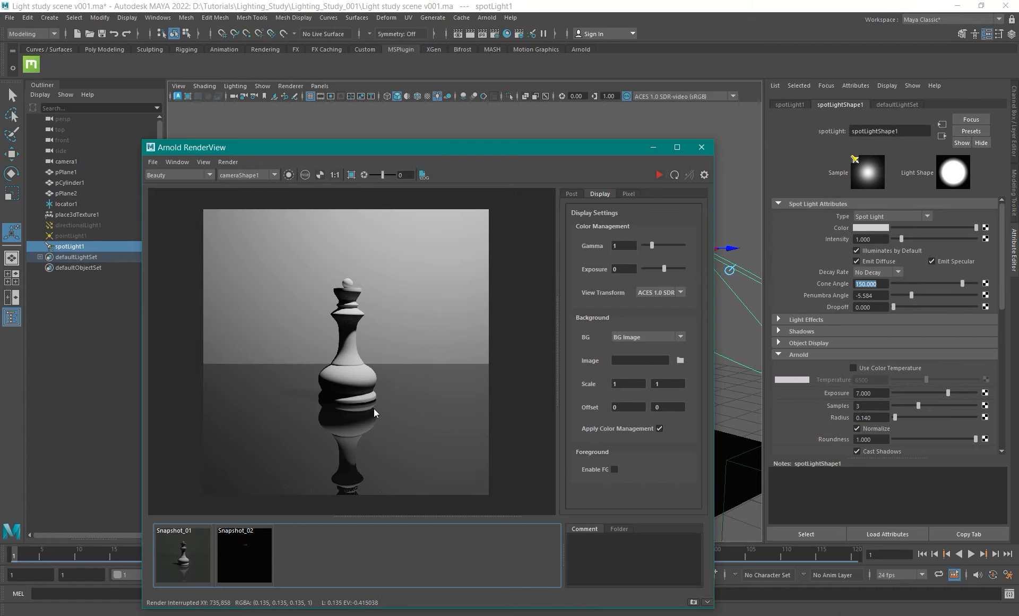
left_click_drag(594, 146, 560, 360)
left_click(68, 247)
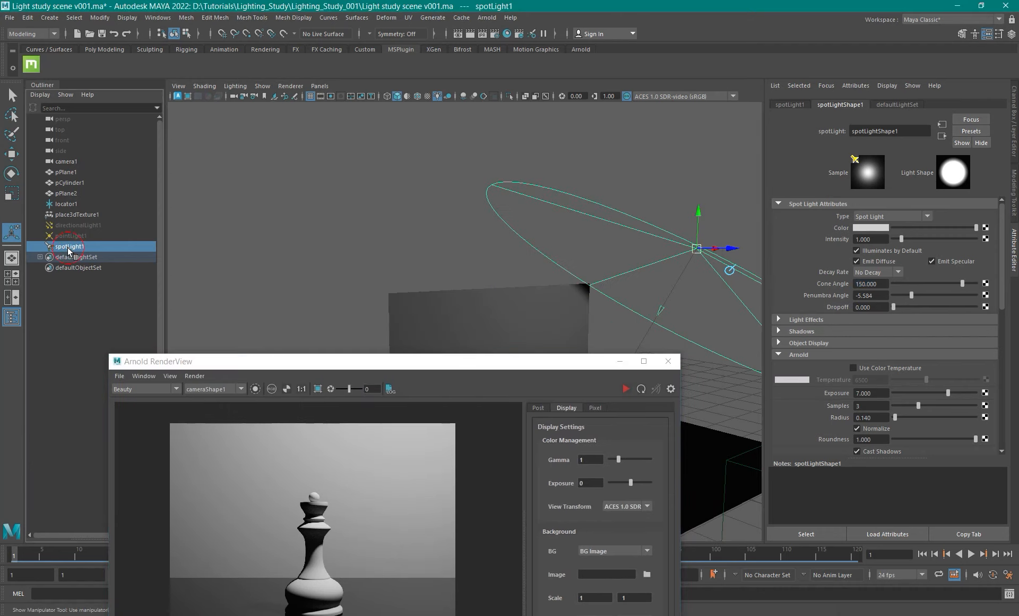
key("ctrl+h")
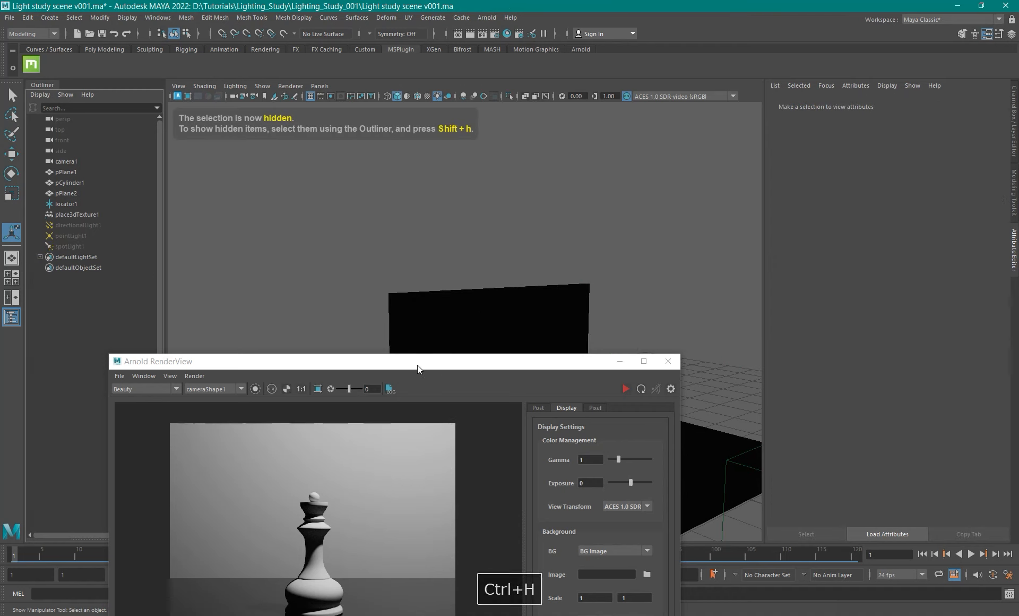
Create an Arnold area light and bring it into view beside the chess piece scene.
mouse_move(418, 363)
left_mouse_down()
mouse_move(496, 190)
mouse_move(498, 123)
mouse_move(281, 368)
mouse_move(426, 359)
mouse_move(417, 365)
left_mouse_up()
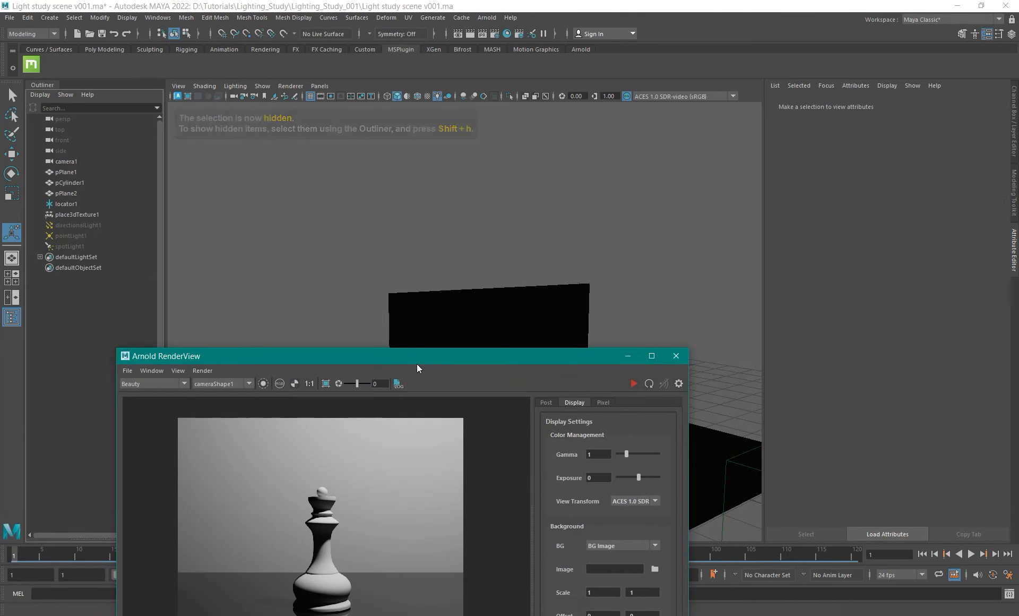
left_click(486, 17)
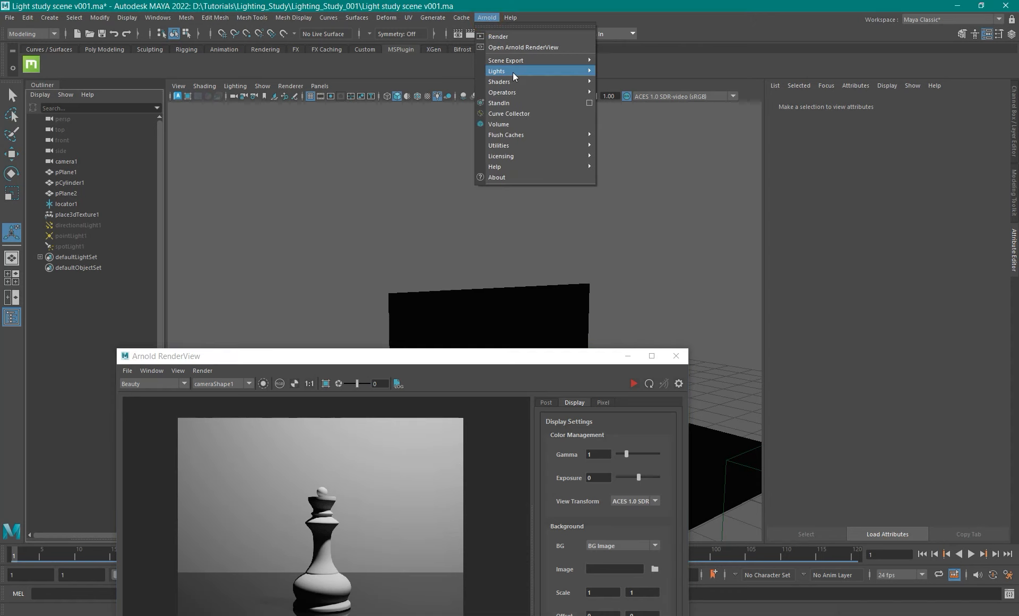
mouse_move(513, 71)
left_click(640, 73)
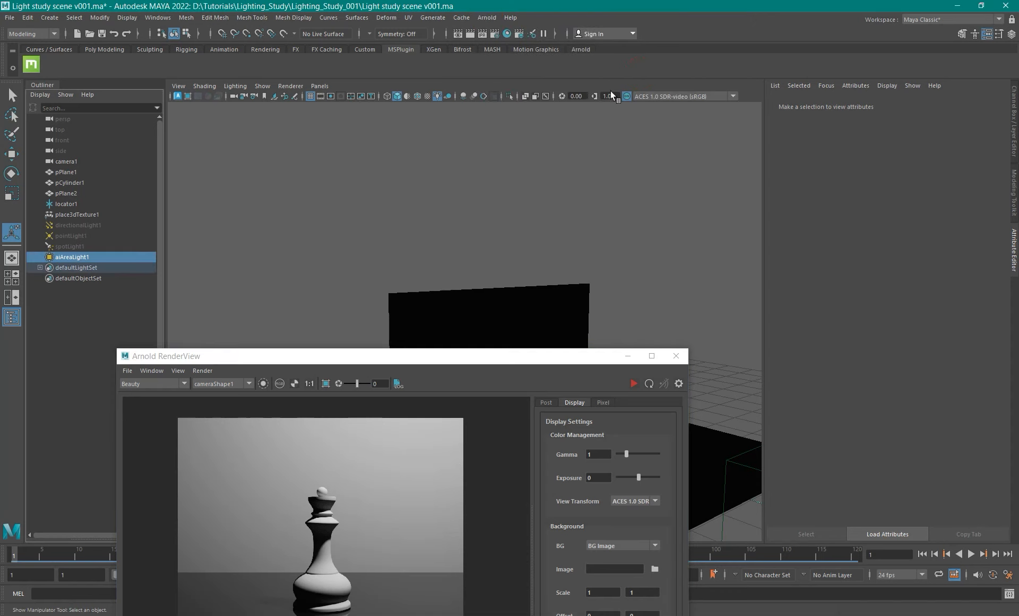
middle_click_drag(442, 279, 401, 190, "alt")
left_click_drag(445, 234, 518, 250, "alt")
middle_click_drag(519, 250, 404, 239, "alt")
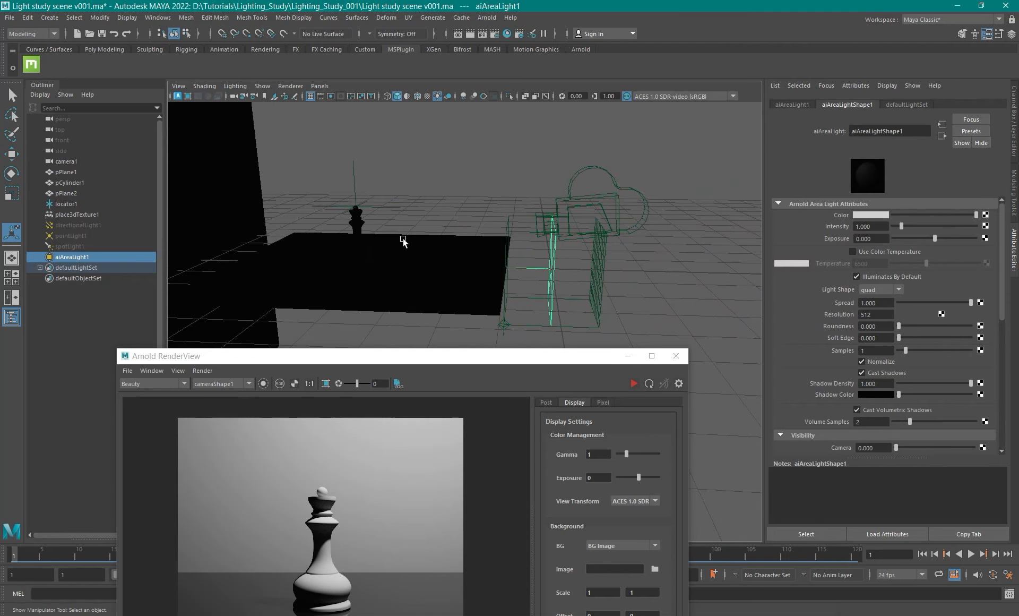
Place the area light horizontally above the chess piece, facing down, and start the Arnold render.
key("r")
left_click_drag(479, 305, 510, 255, "alt")
key("w")
left_click_drag(404, 357, 371, 345)
left_click_drag(416, 304, 474, 191, "alt")
left_click(601, 372)
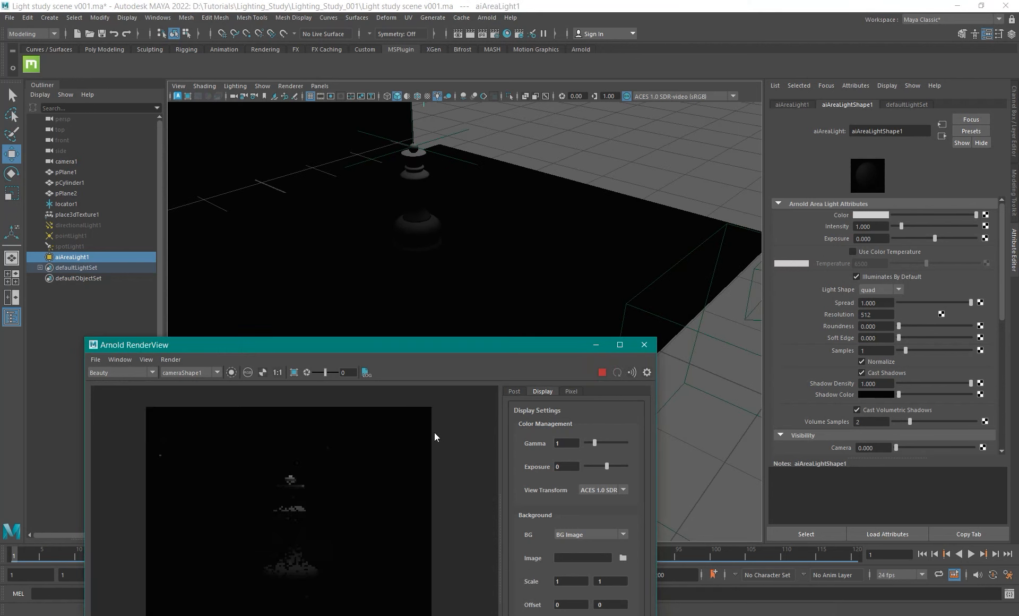
left_click_drag(412, 350, 426, 327)
left_click_drag(496, 232, 467, 228, "alt")
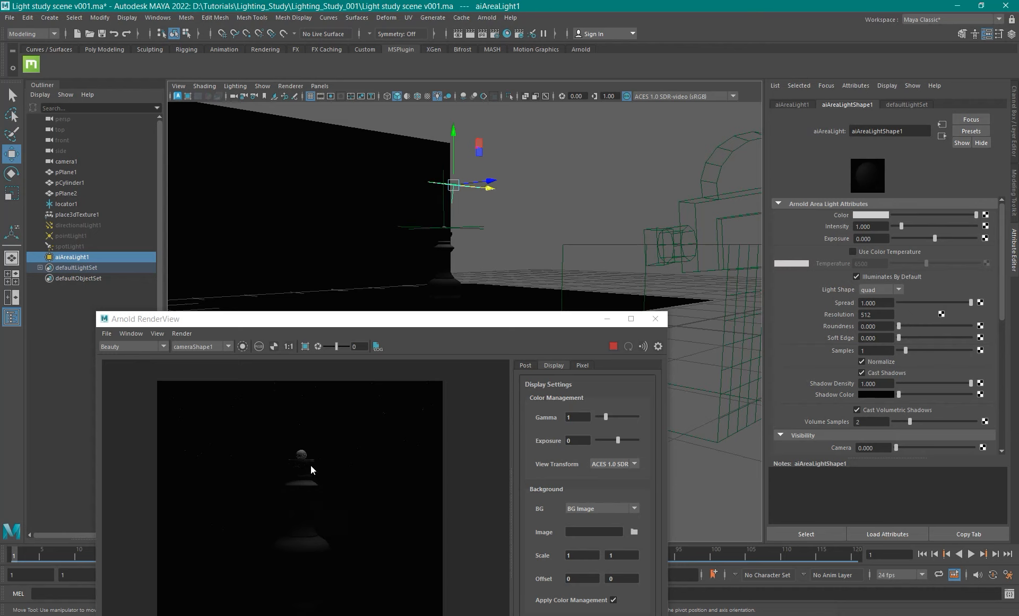
Check the light falling on the chess piece, and raise the area light about 17.7 units.
scroll(298, 457, "up", 2)
middle_click_drag(330, 499, 324, 441, "alt")
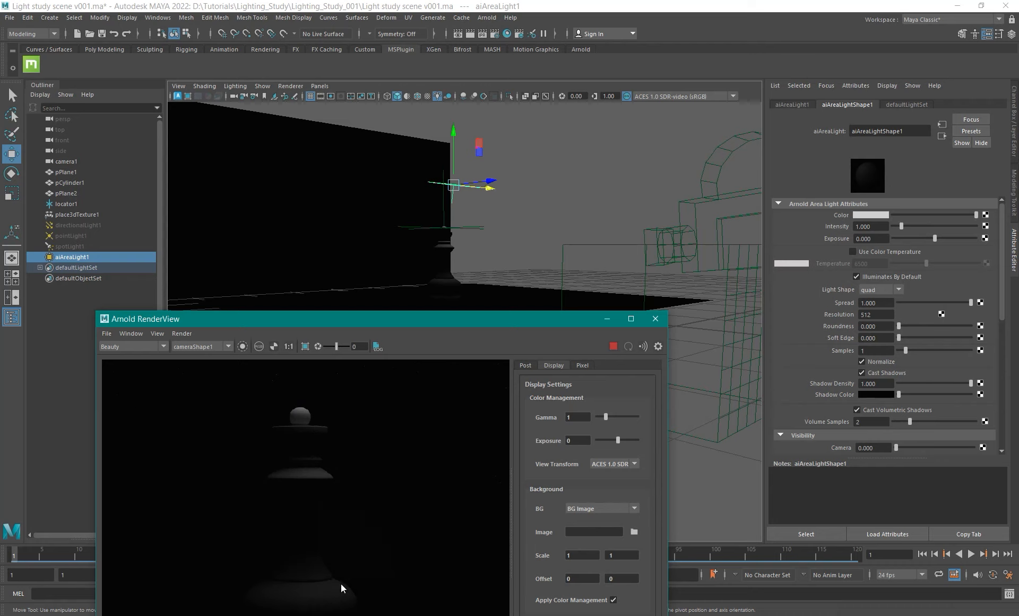
right_click_drag(526, 232, 505, 215, "alt")
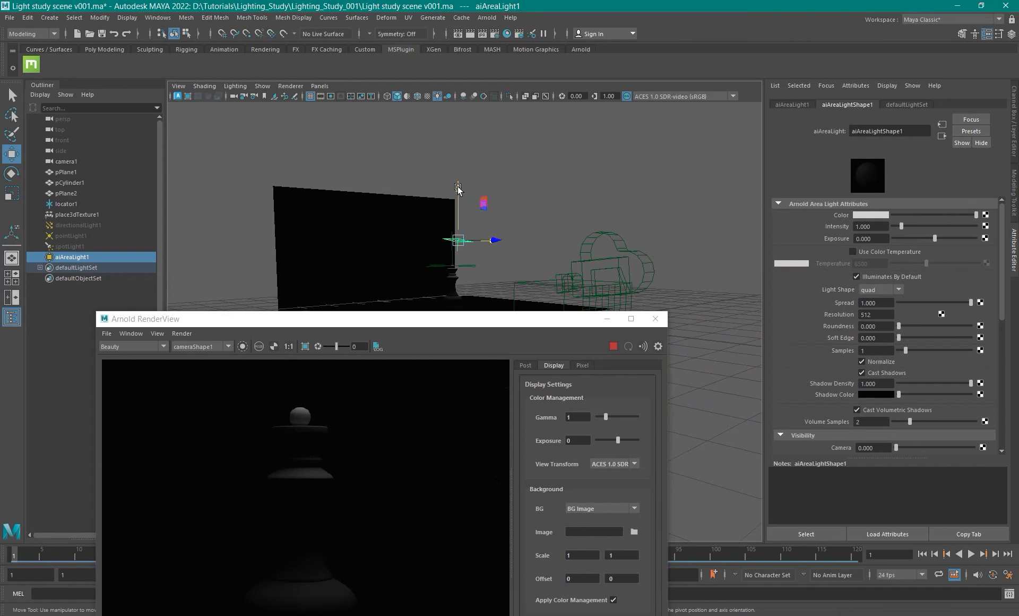
left_click_drag(458, 188, 459, 119)
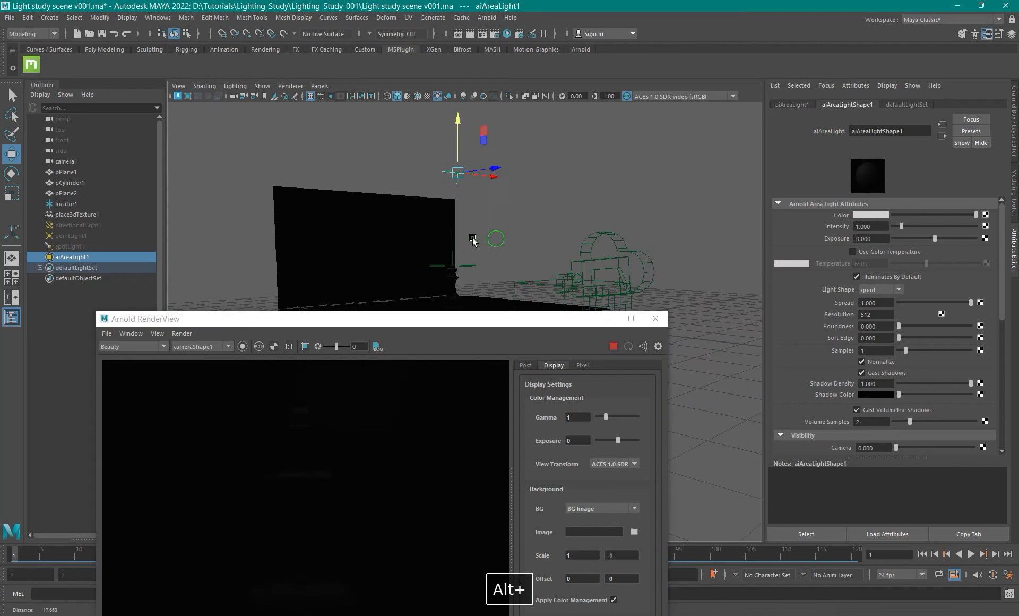
left_click_drag(474, 240, 435, 253, "alt")
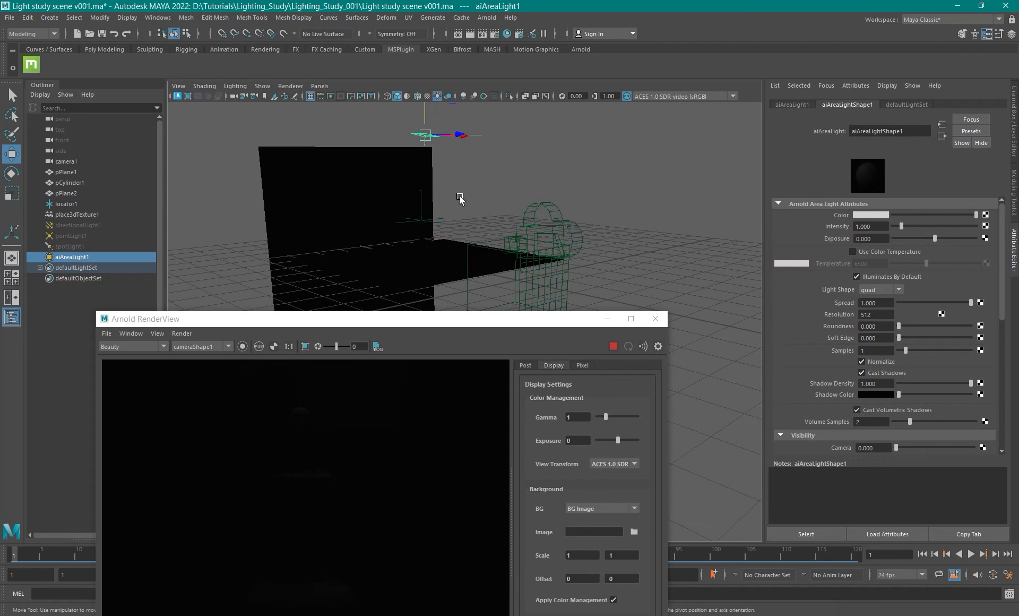
left_click_drag(475, 197, 651, 249, "alt")
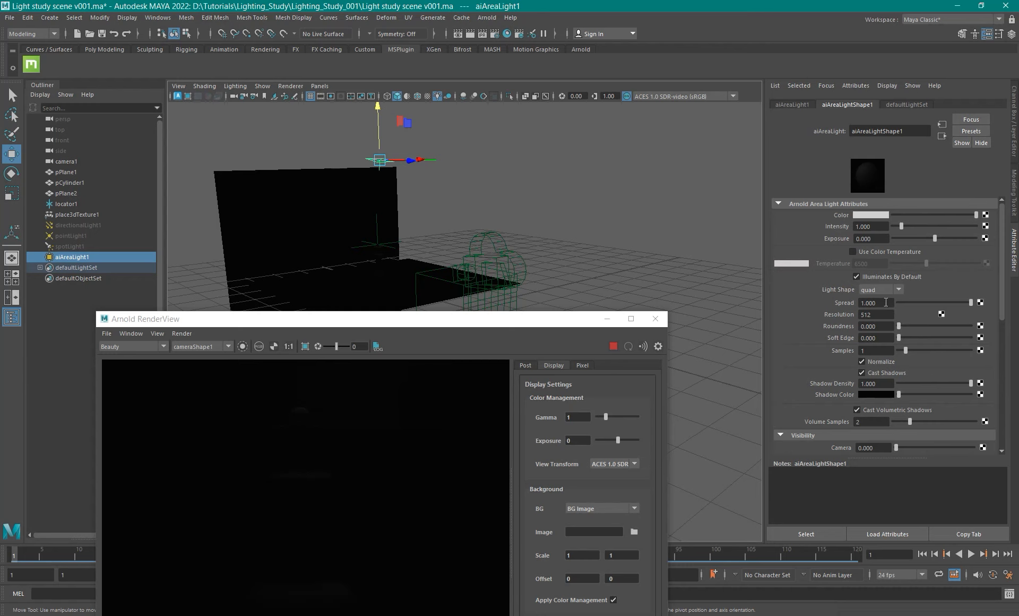
Set the area light's Exposure to 5 and check the lighting on the chess piece and backdrop.
left_click(873, 239)
type("5")
key("Return")
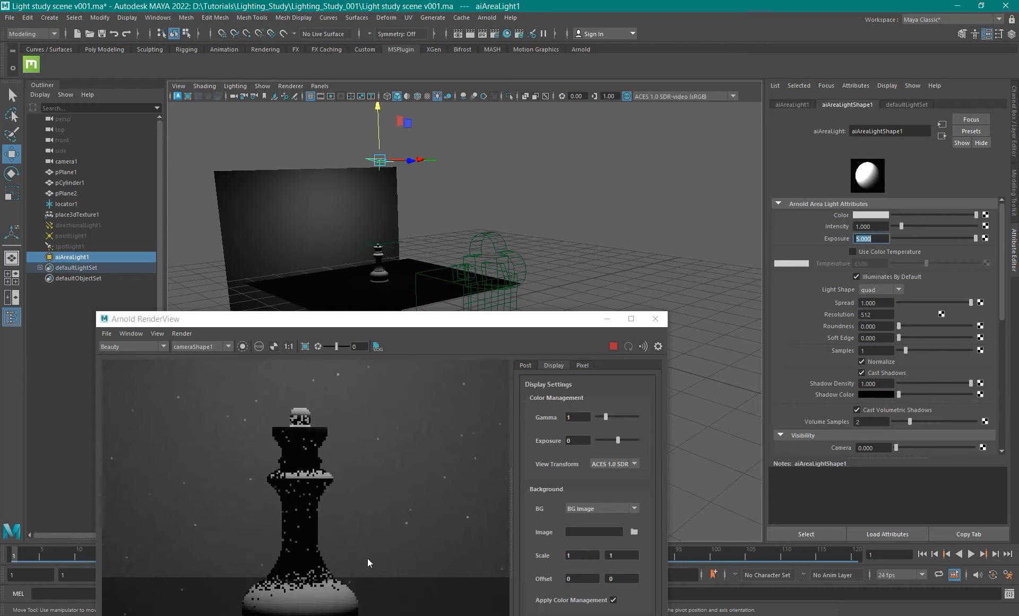
left_click_drag(473, 130, 461, 185, "alt")
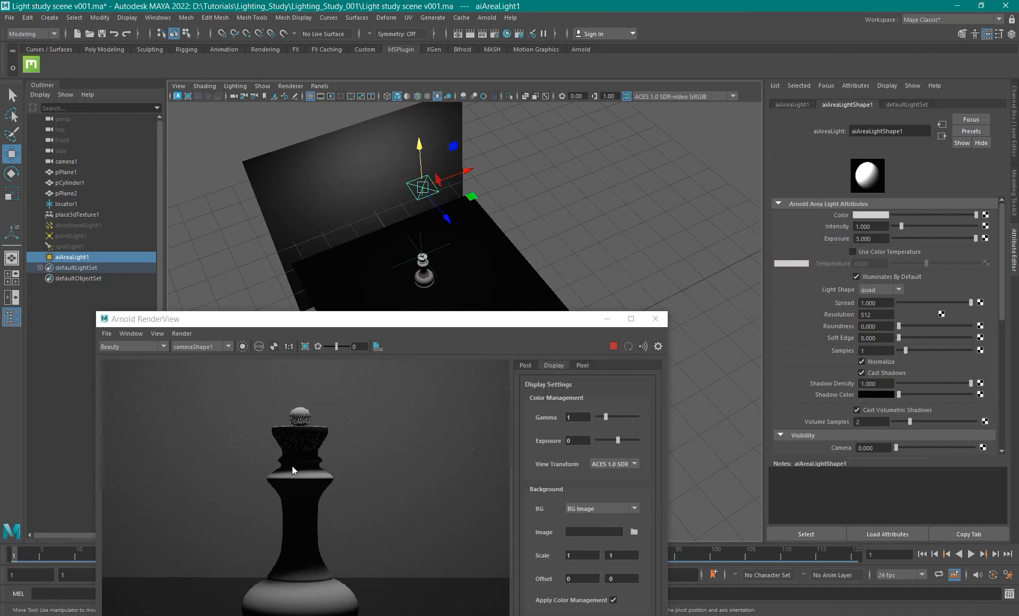
left_click_drag(344, 317, 294, 261)
left_click_drag(451, 236, 466, 186, "alt")
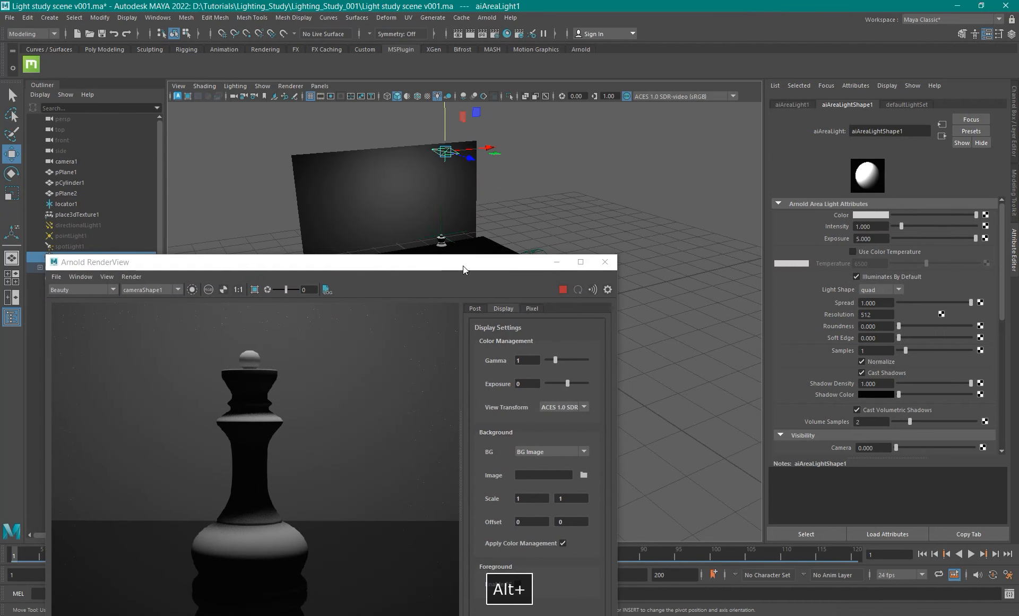
left_click_drag(463, 265, 499, 337)
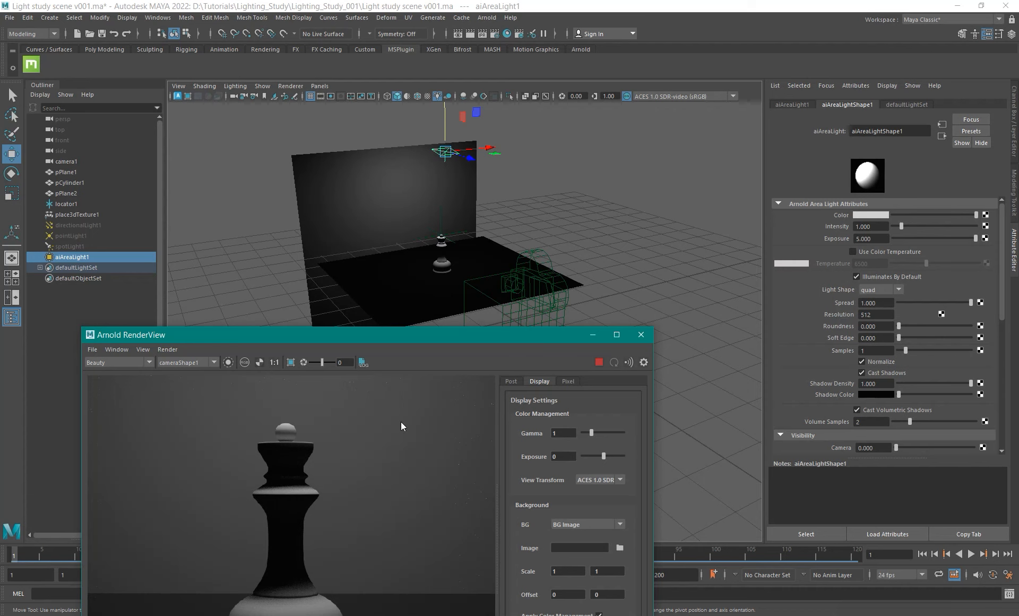
middle_click_drag(348, 526, 343, 474, "alt")
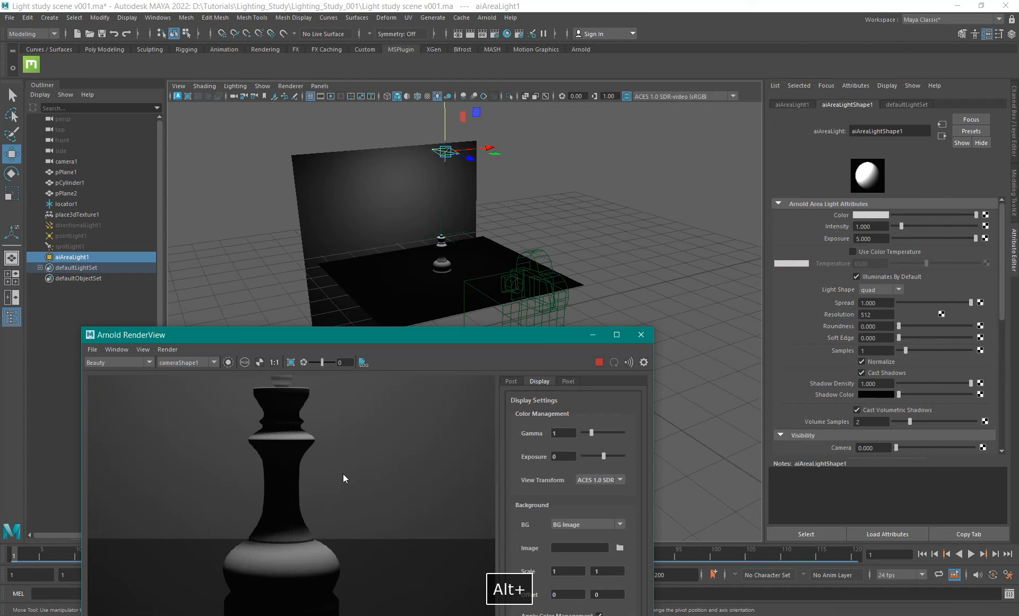
Scale the area light uniformly to a much larger size and back down very small to compare the shadow softness.
left_click_drag(462, 212, 531, 260, "alt")
middle_click_drag(536, 263, 551, 227, "alt")
key("r")
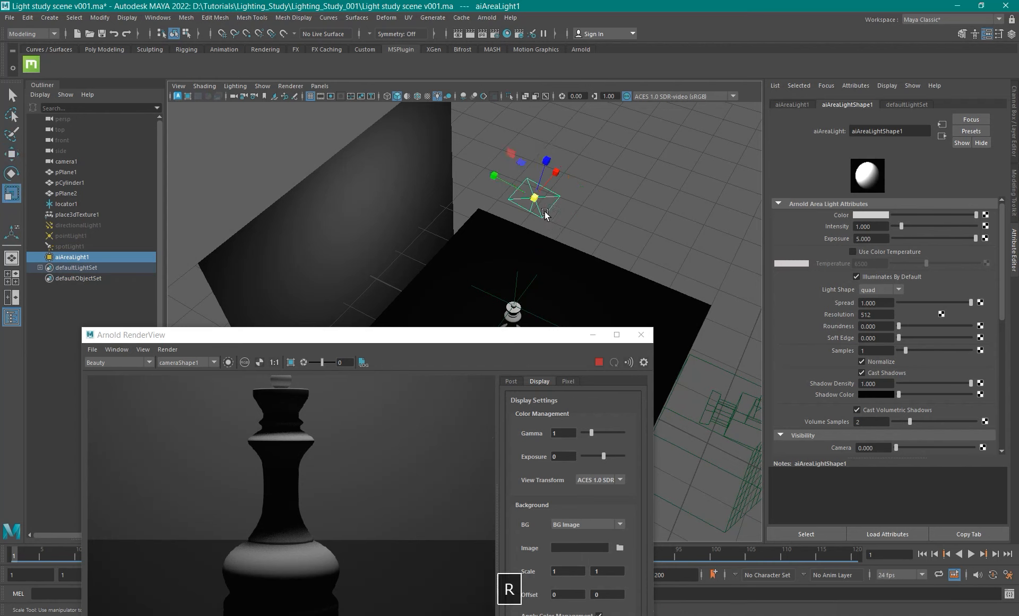
left_click_drag(535, 198, 727, 194)
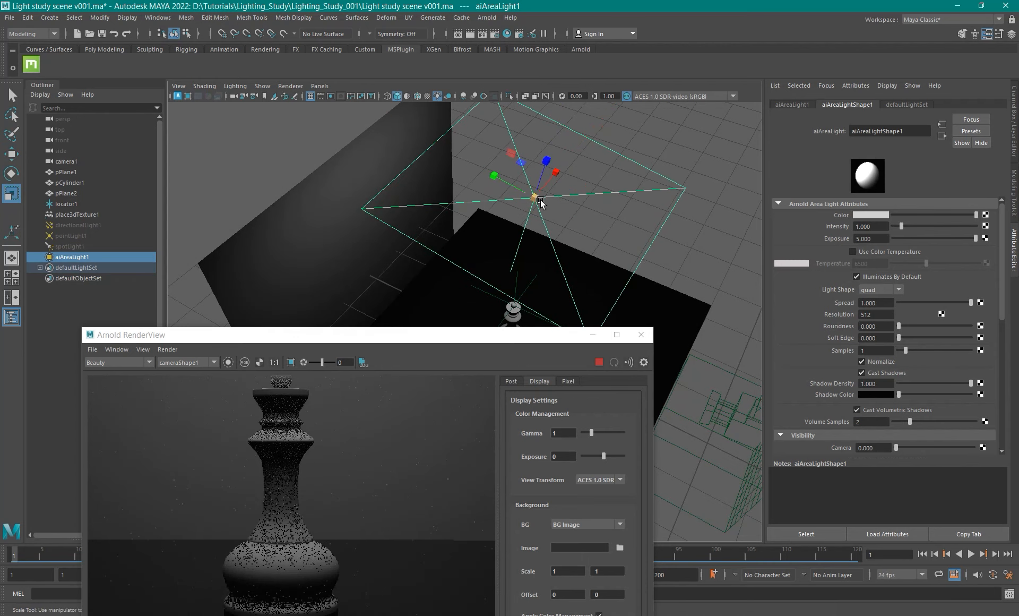
left_click_drag(534, 197, 313, 211)
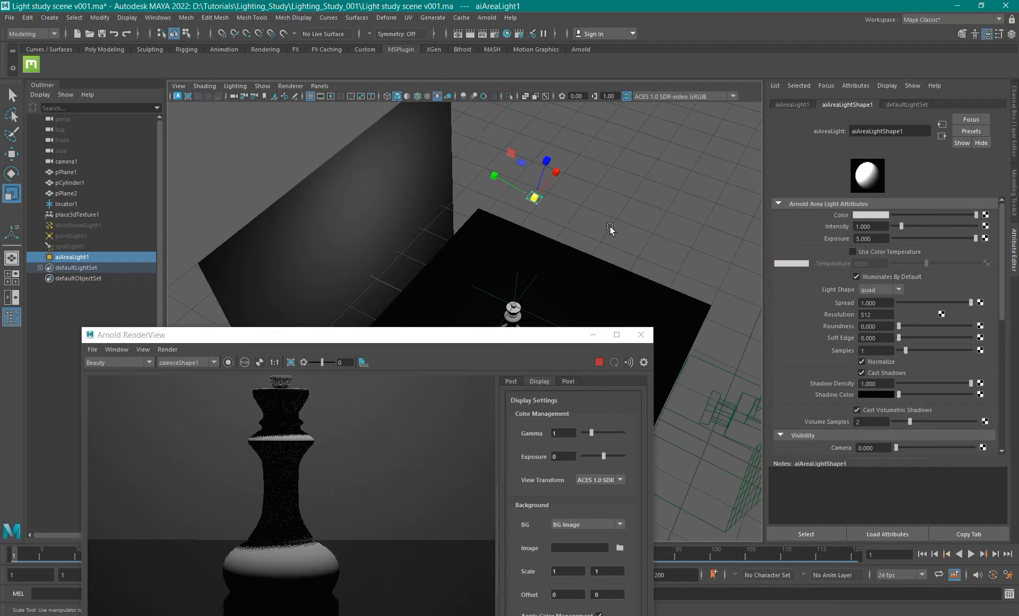
Scale the area light back up to a medium size and examine its Normalize option.
left_click_drag(610, 225, 553, 216, "alt")
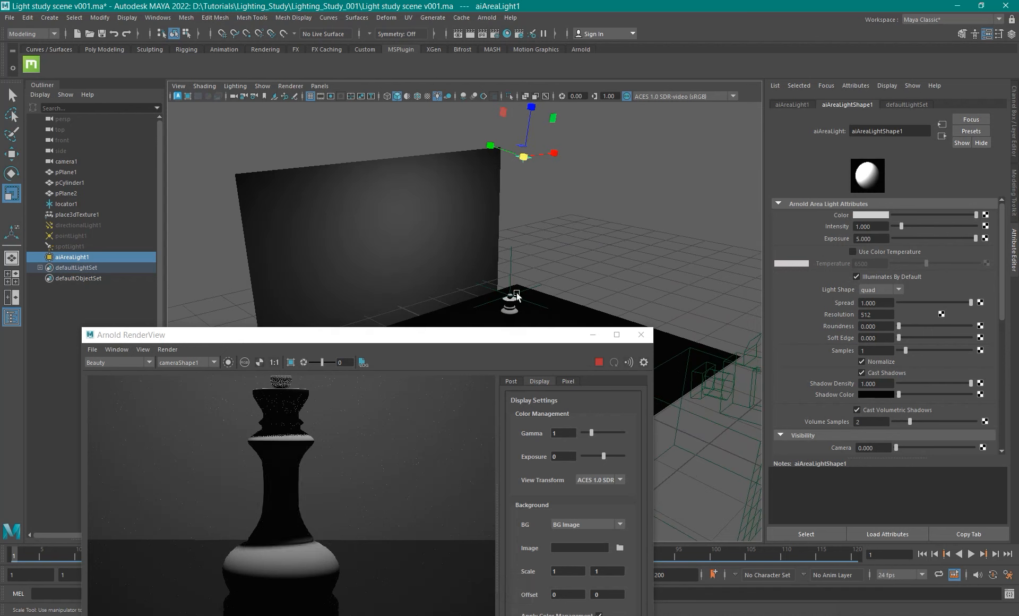
left_click_drag(567, 210, 528, 192, "alt")
left_click_drag(531, 191, 527, 192)
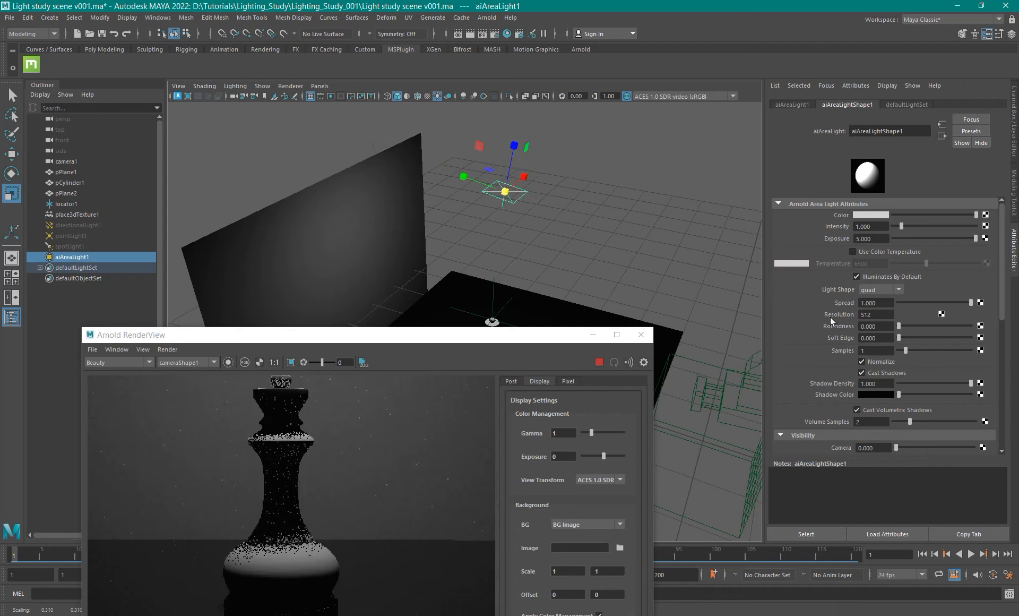
scroll(811, 365, "down", 2)
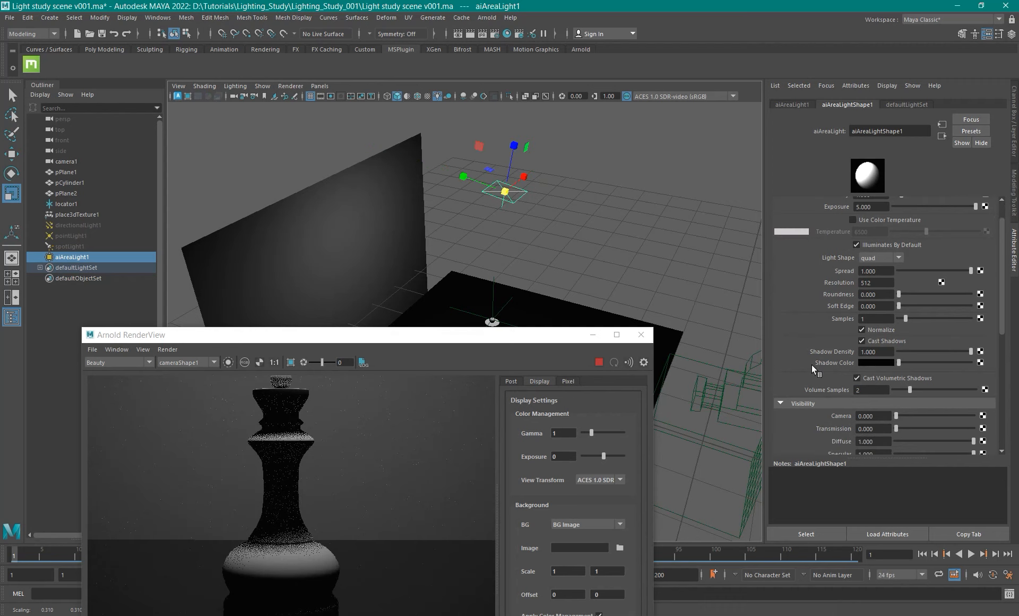
left_click(880, 328)
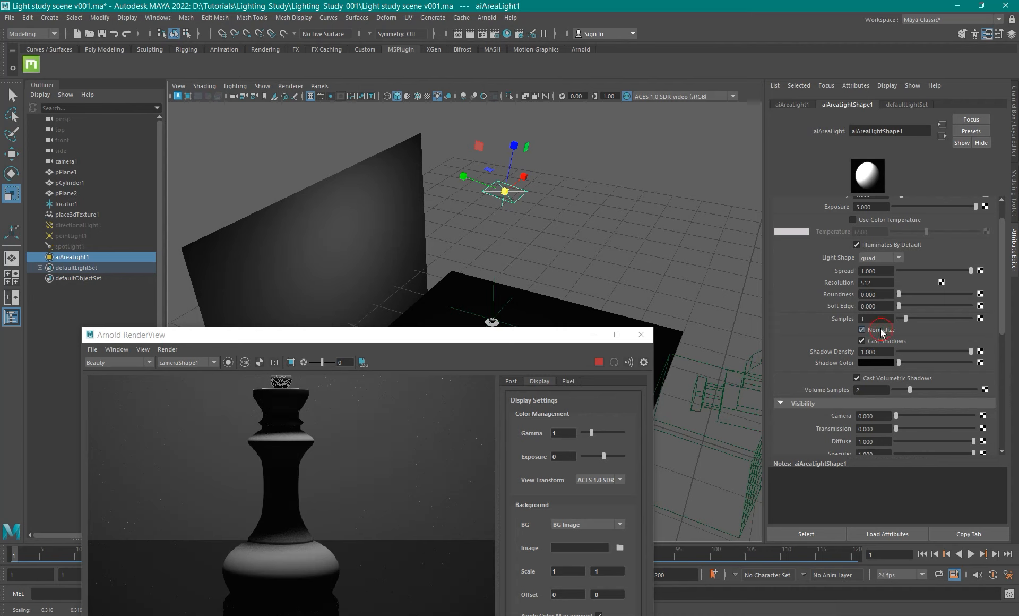
mouse_move(505, 191)
left_mouse_down()
mouse_move(583, 186)
mouse_move(503, 187)
left_mouse_up()
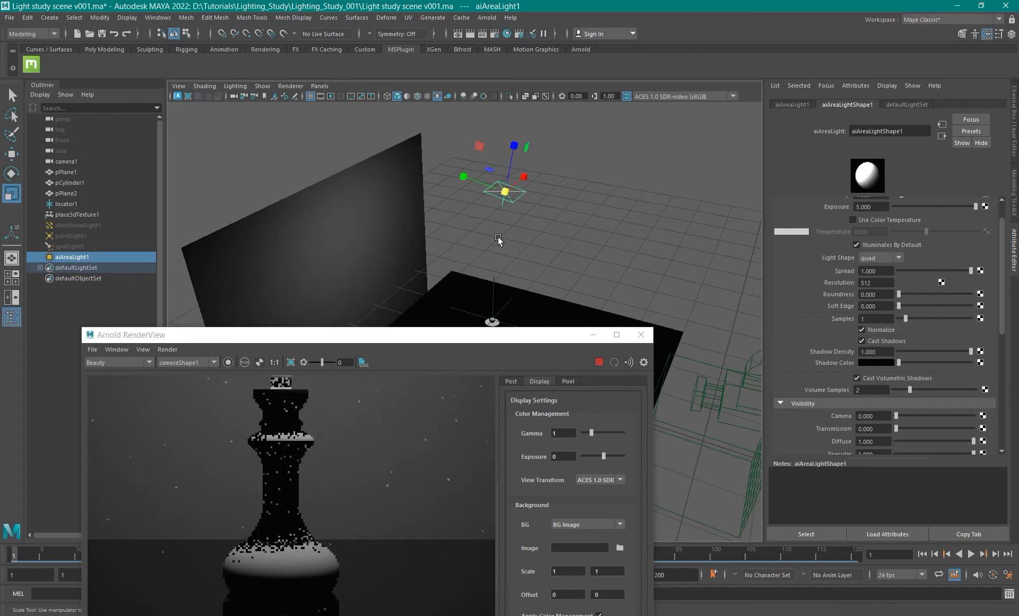
left_click_drag(497, 237, 478, 218, "alt")
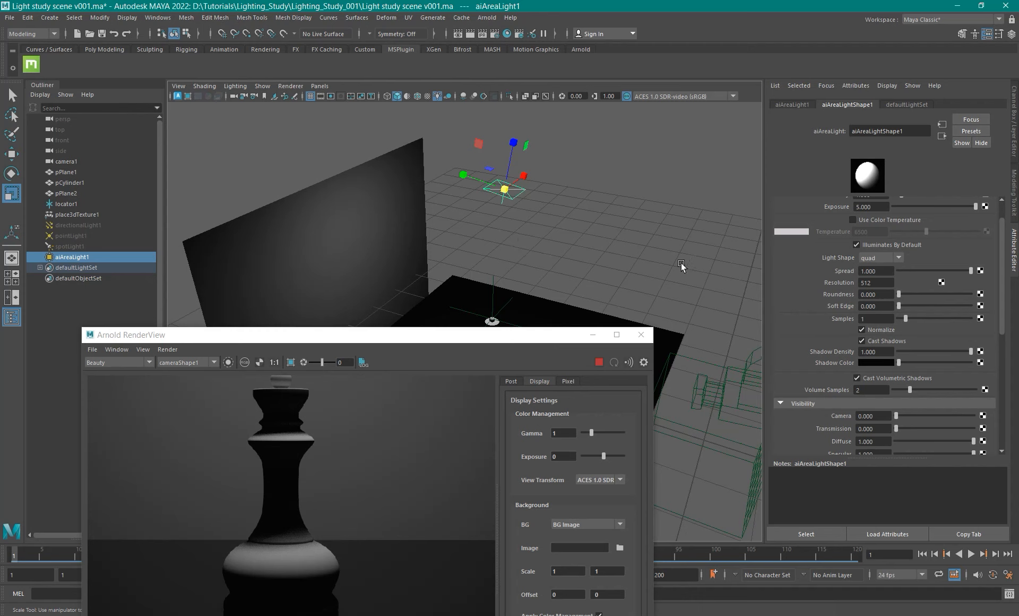
middle_click_drag(554, 211, 542, 210, "alt")
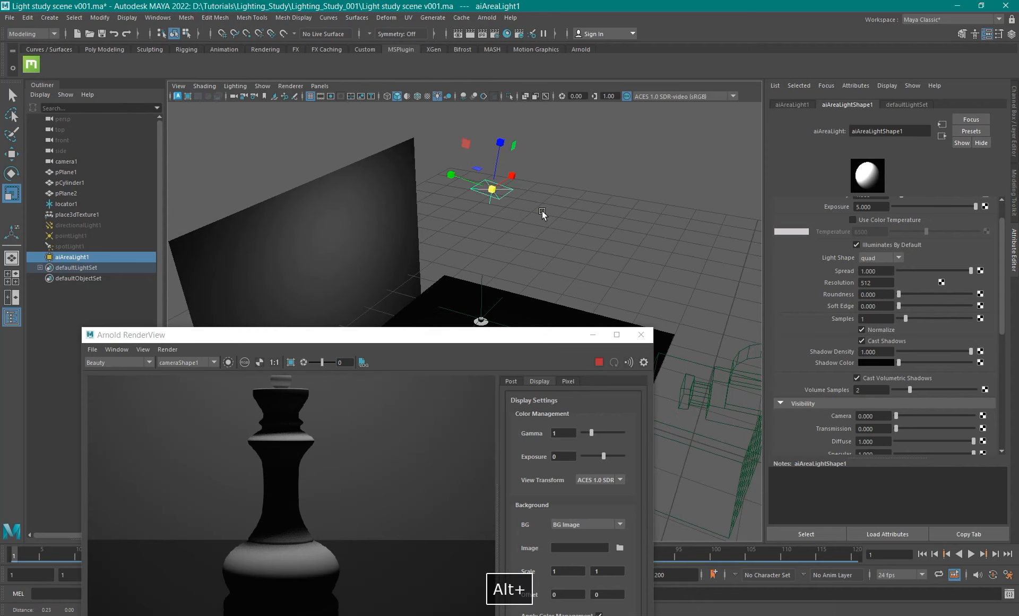
Enlarge the area light moderately and set its Samples to 3.
left_click_drag(493, 190, 531, 186)
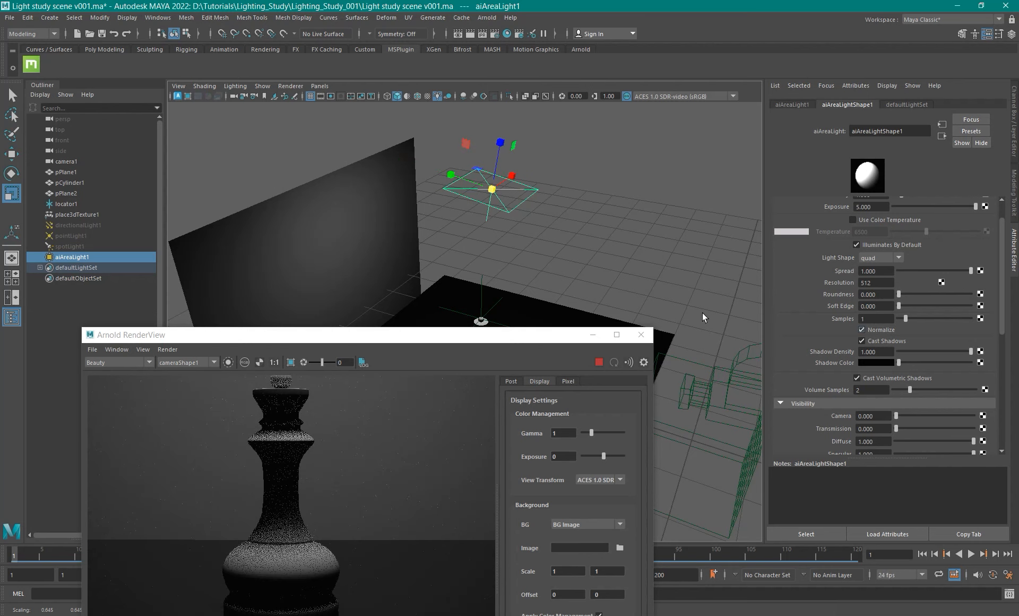
left_click_drag(492, 190, 467, 193)
left_click_drag(413, 339, 449, 303)
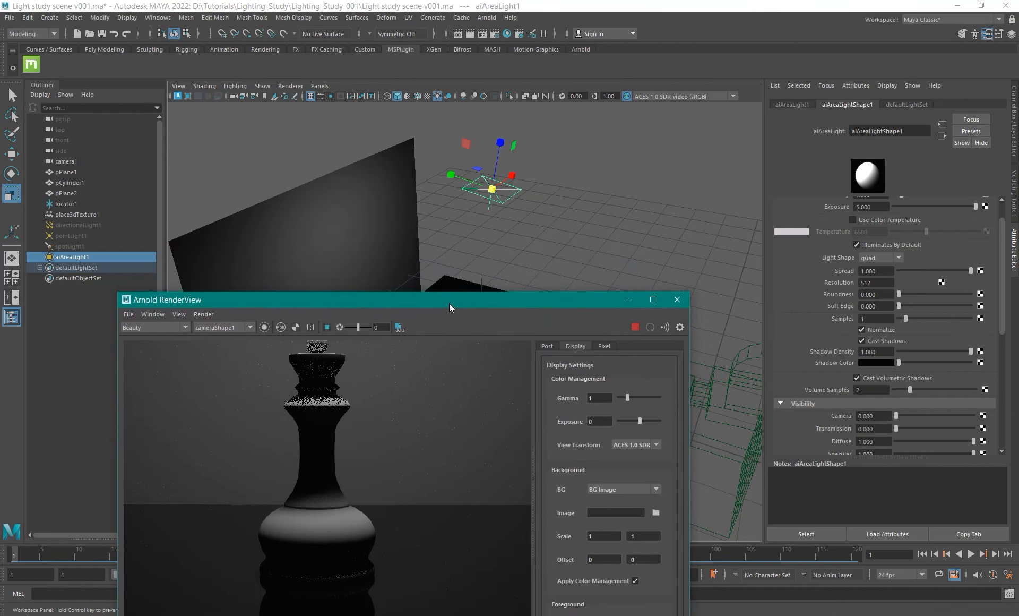
double_click(871, 318)
type("3")
key("Return")
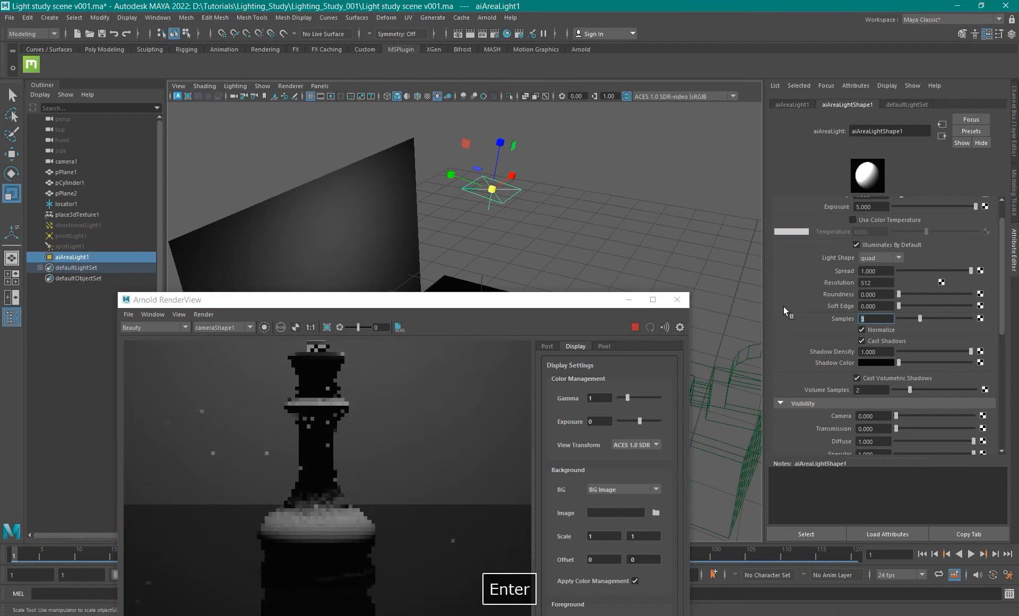
Tilt the area light toward the chess piece and move it forward, away from the backdrop.
left_click_drag(498, 260, 418, 110, "alt")
key("e")
key("w")
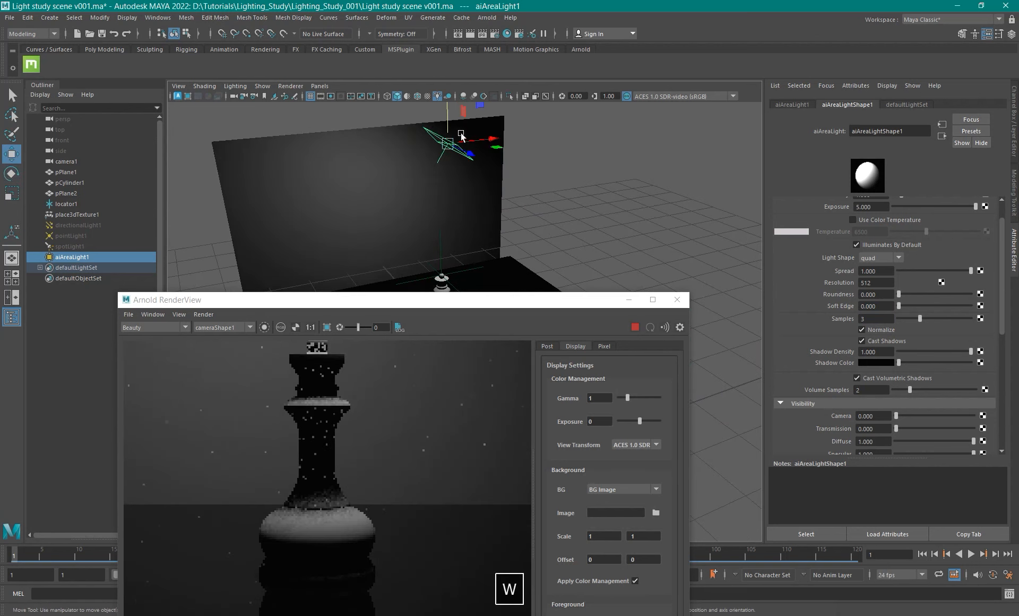
left_click_drag(467, 156, 518, 211)
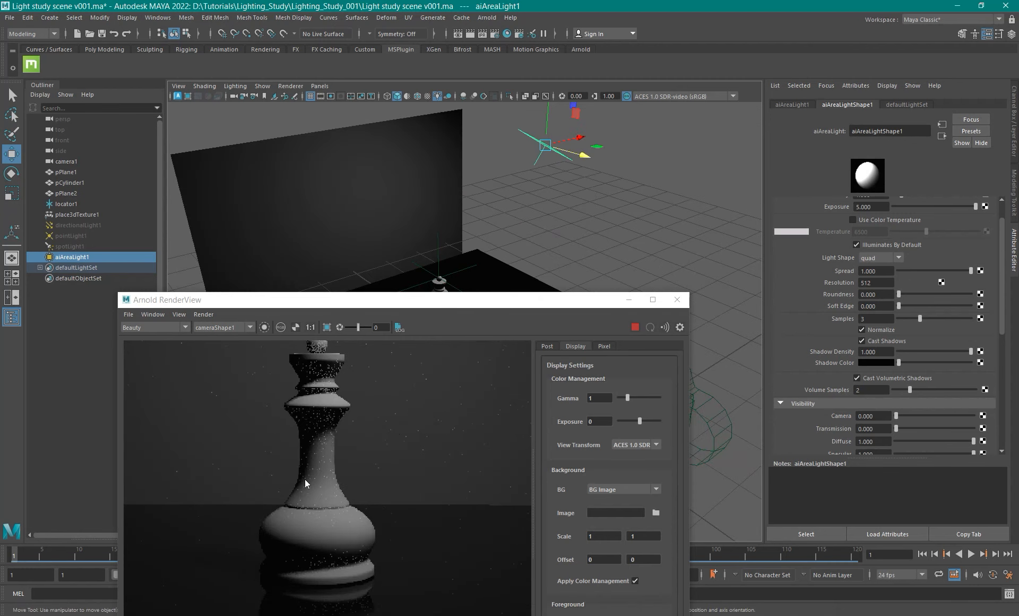
Rescale the area light to sharpen its shadows and check the shadow edge on the chess piece's stem.
key("r")
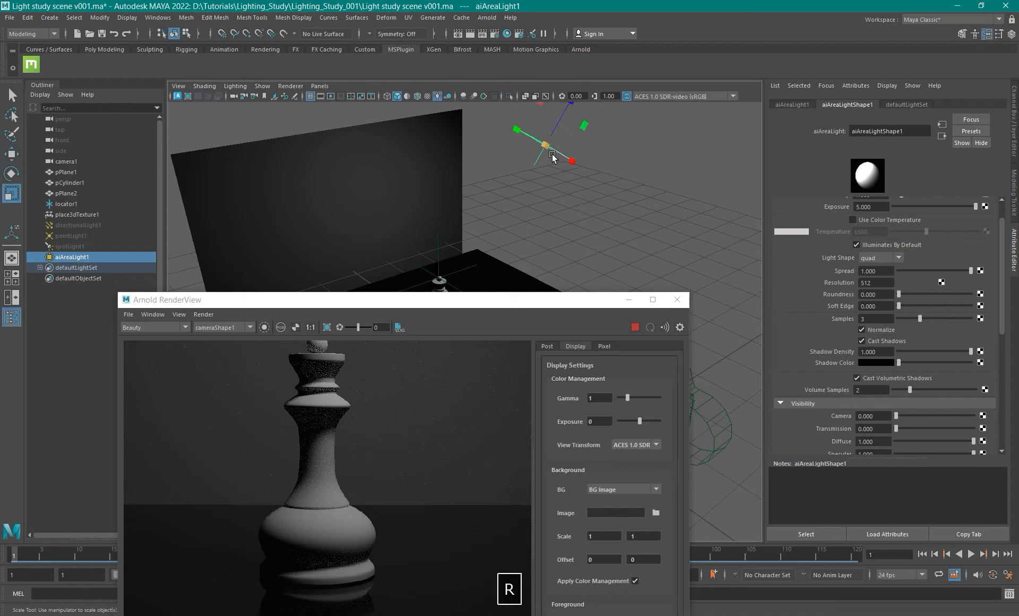
left_click_drag(546, 145, 504, 156)
scroll(556, 167, "up", 3)
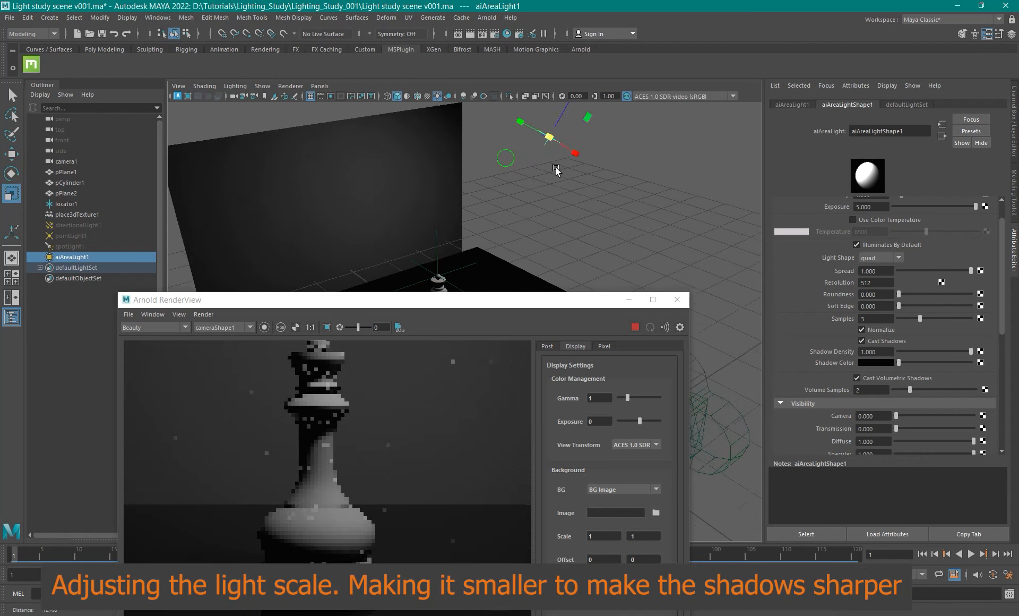
middle_click_drag(596, 148, 505, 212, "alt")
left_click_drag(505, 213, 585, 197, "alt")
scroll(318, 439, "up", 3)
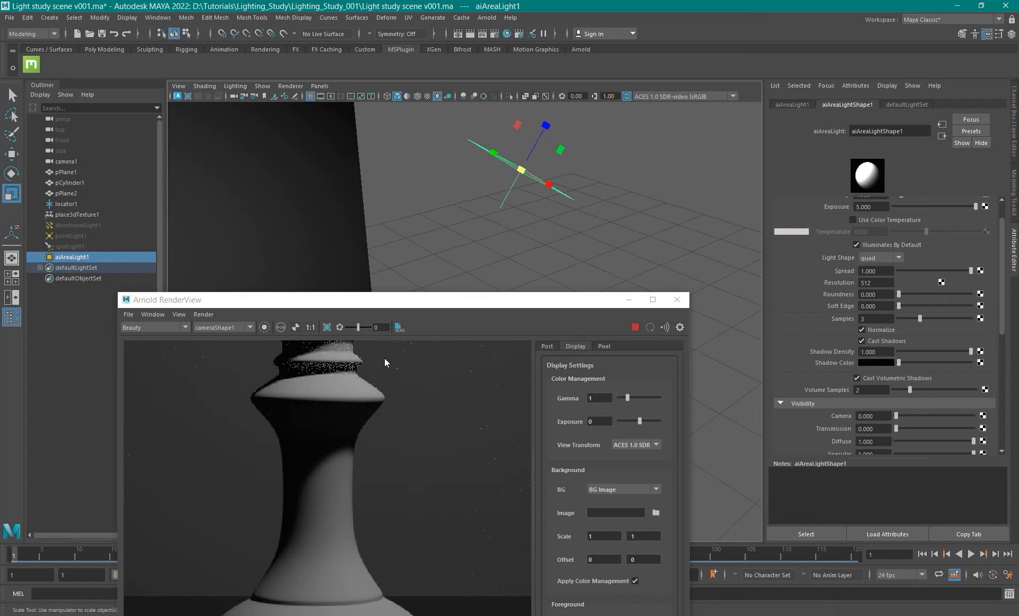
left_click_drag(555, 212, 553, 187, "alt")
key("r")
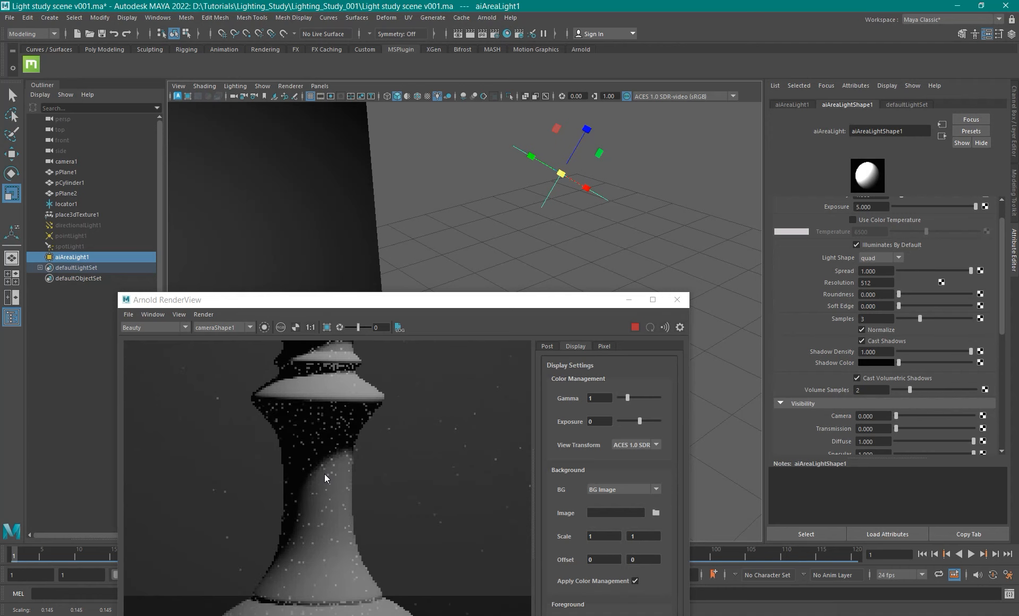
Compare the shadow edge on the rendered chess piece's stem with the foreground reference photo.
left_click_drag(438, 300, 372, 294)
right_click_drag(450, 252, 419, 193, "alt")
middle_click_drag(419, 193, 443, 140, "alt")
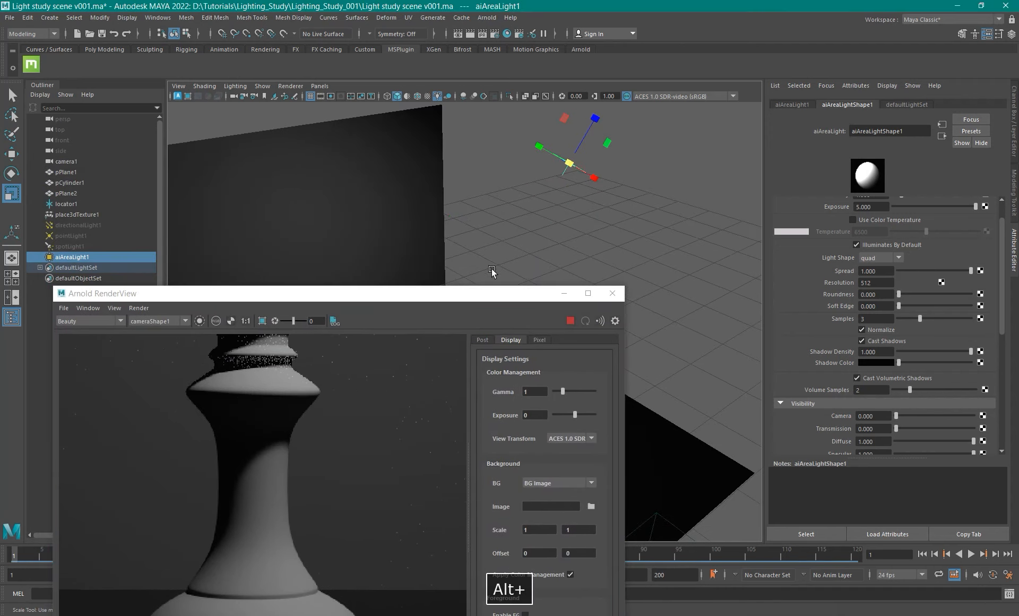
left_click_drag(458, 296, 543, 351)
right_click_drag(503, 253, 416, 259, "alt")
middle_click_drag(416, 258, 432, 178, "alt")
left_click_drag(467, 266, 432, 270, "alt")
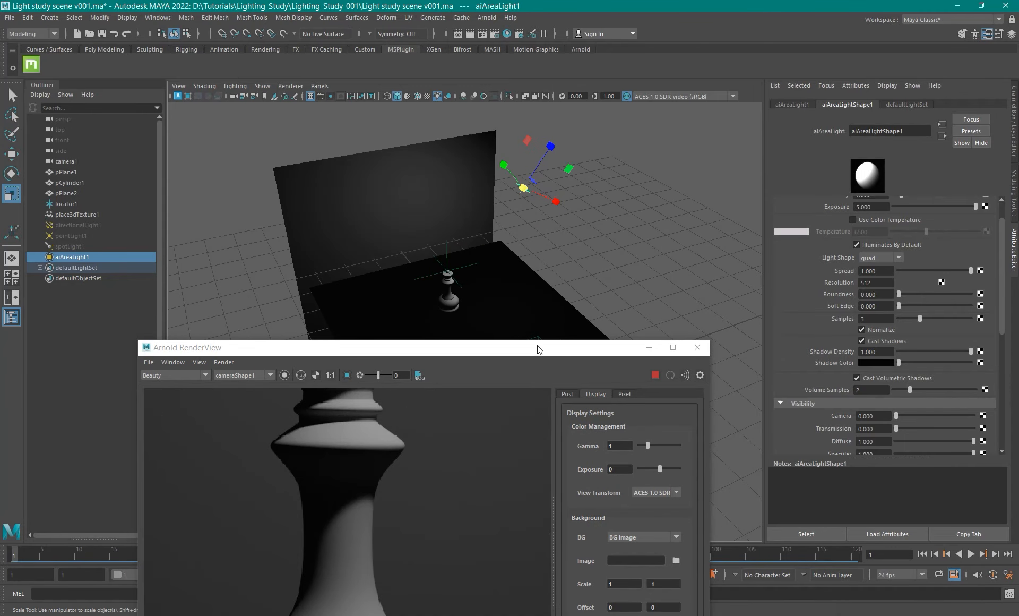
left_click_drag(498, 350, 368, 144)
left_click(487, 466)
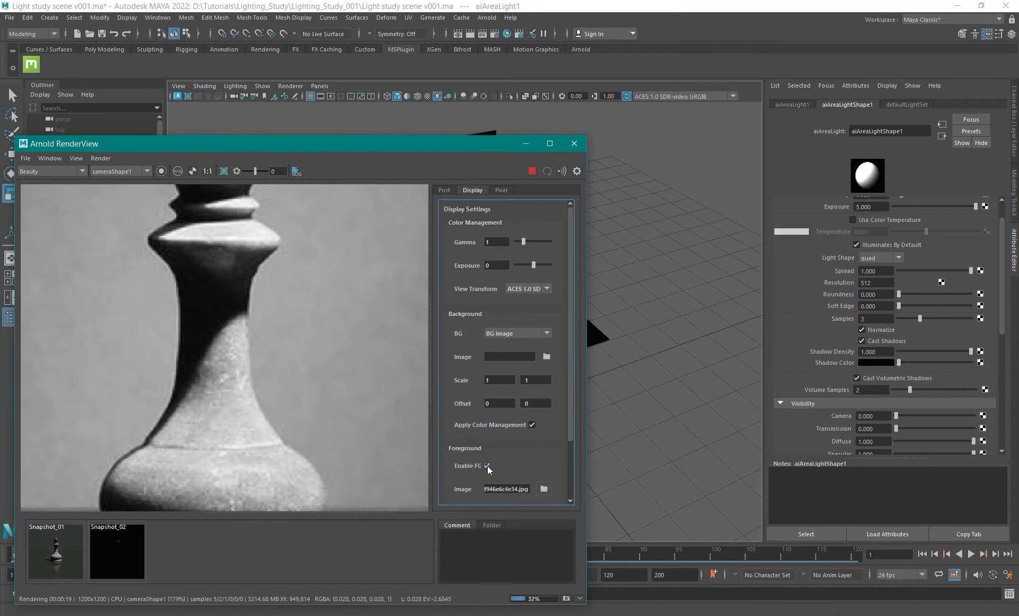
left_click(487, 465)
left_click(487, 465)
left_click(487, 466)
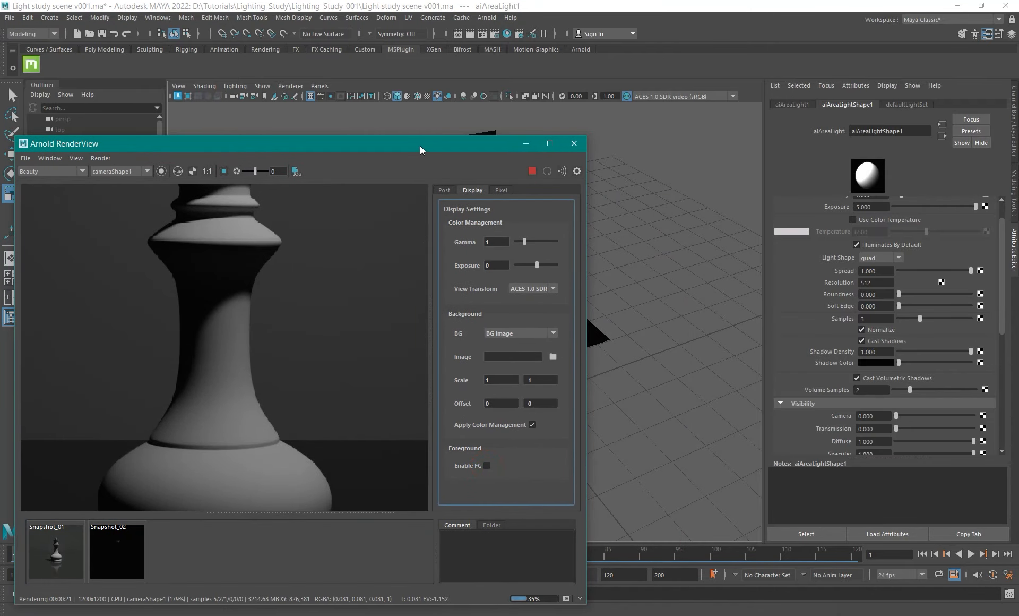
Raise the area light to a height of about 4.26 and check the render against the reference photo.
left_click_drag(420, 147, 339, 140)
middle_click_drag(594, 254, 654, 305, "alt")
left_click_drag(654, 304, 628, 295, "alt")
key("w")
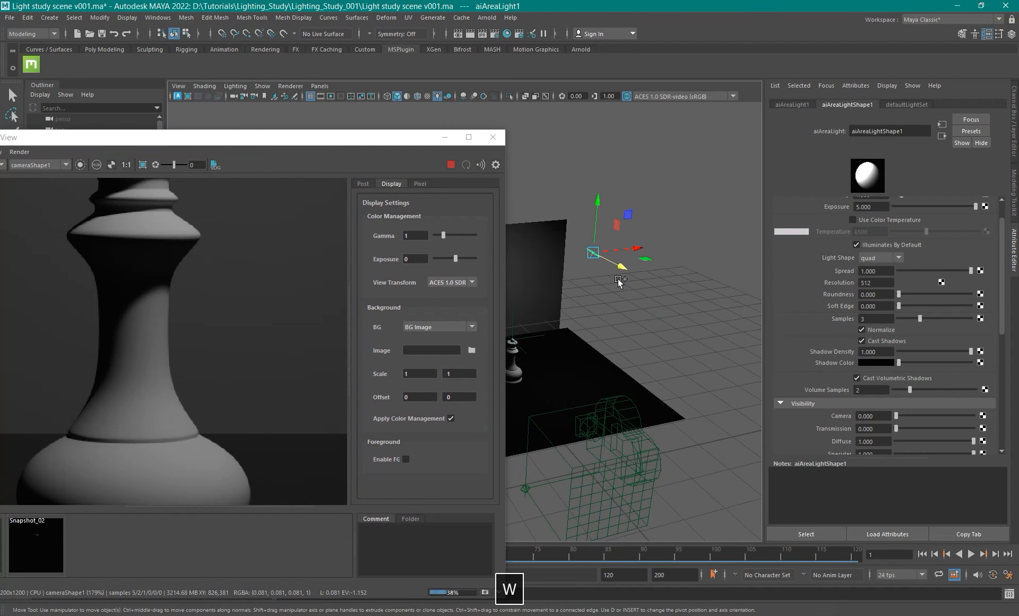
right_click_drag(618, 280, 578, 284, "ctrl+shift")
left_click_drag(595, 199, 600, 186)
left_click(406, 459)
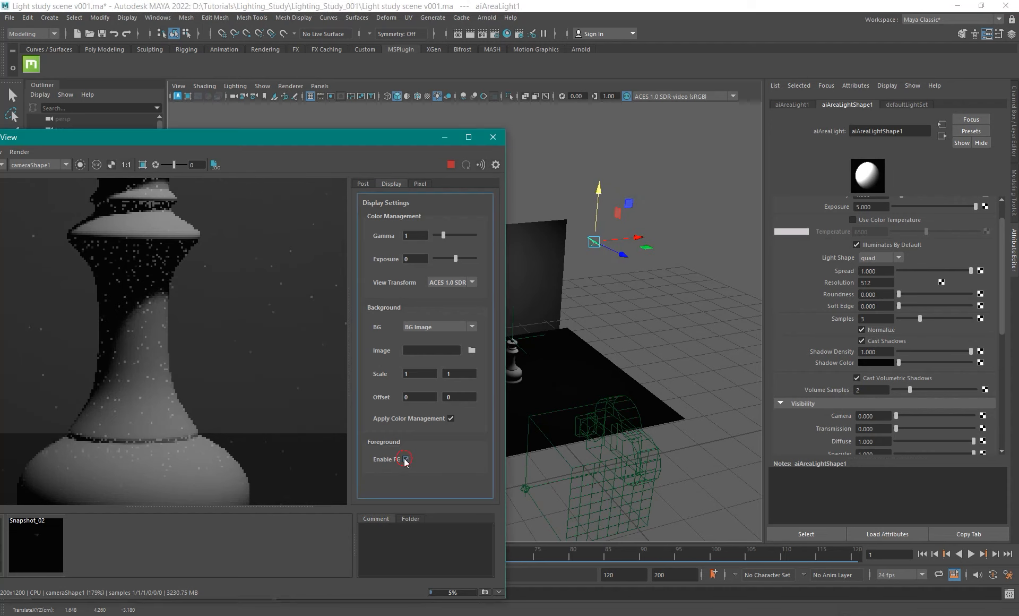
left_click(405, 459)
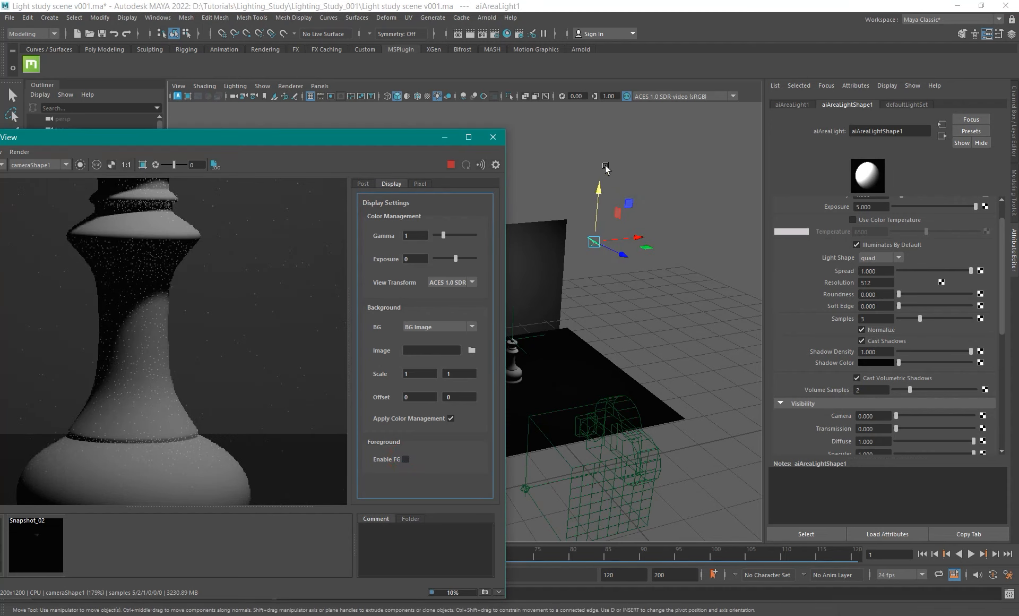
Raise the area light further to a height of about 4.79, comparing the stem's shadow with the reference photo.
left_click_drag(597, 183, 599, 175)
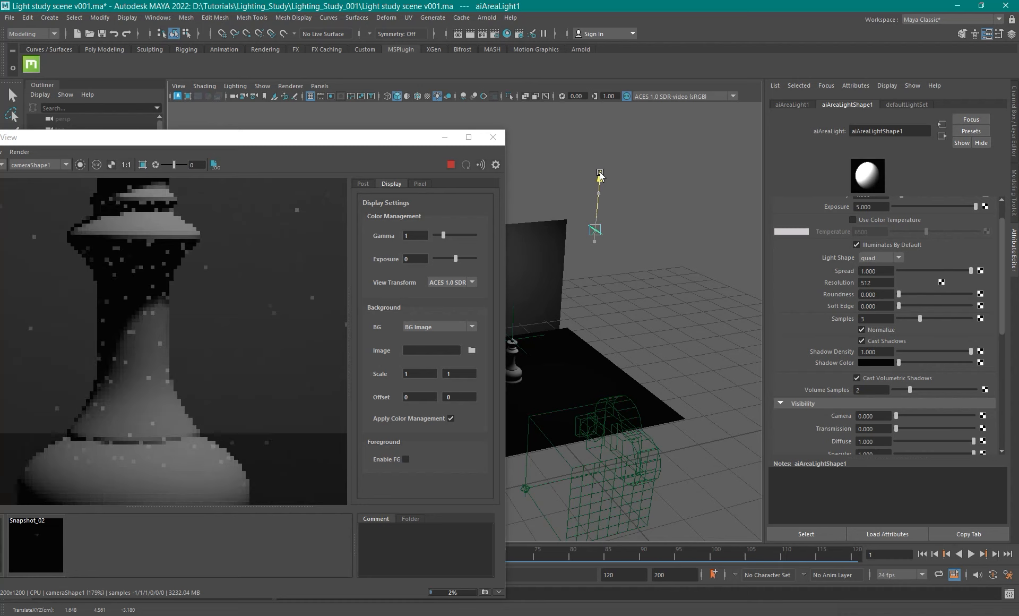
left_click(406, 459)
left_click(406, 459)
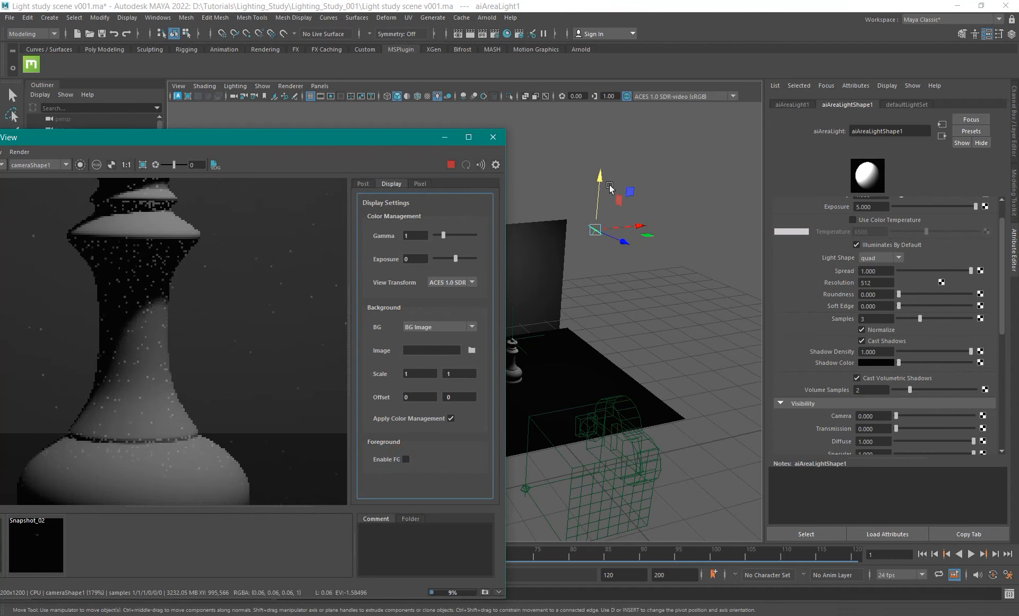
left_click(600, 169)
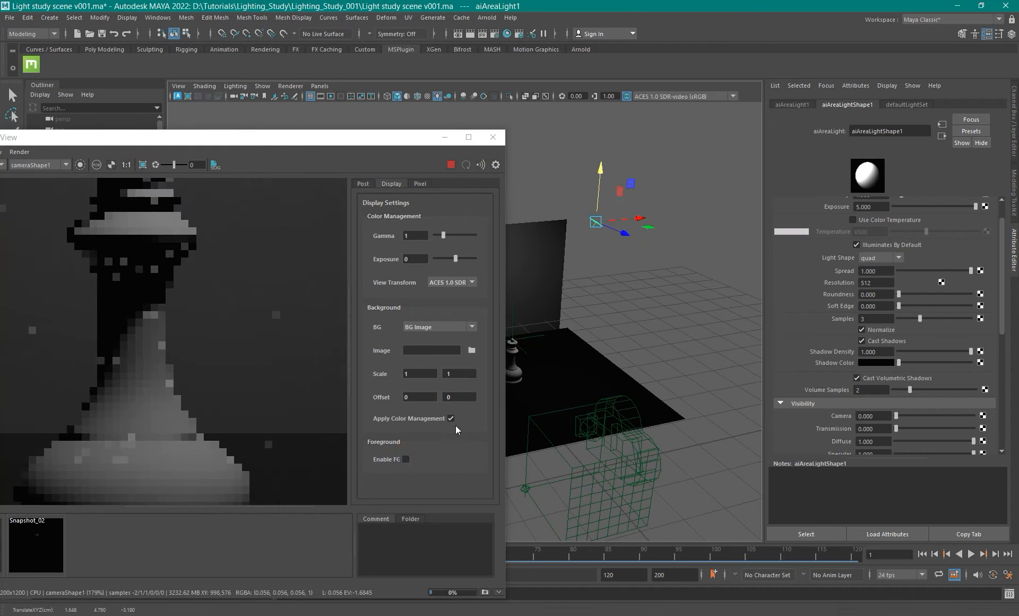
left_click(406, 459)
left_click(406, 460)
left_click(406, 460)
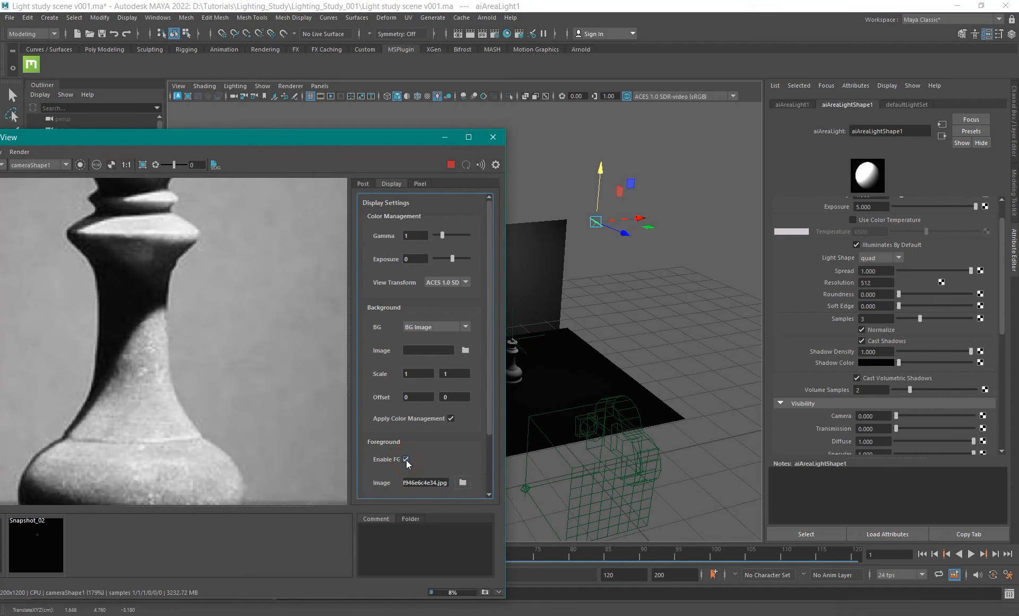
left_click(406, 460)
left_click(406, 460)
left_click(406, 460)
left_click(406, 460)
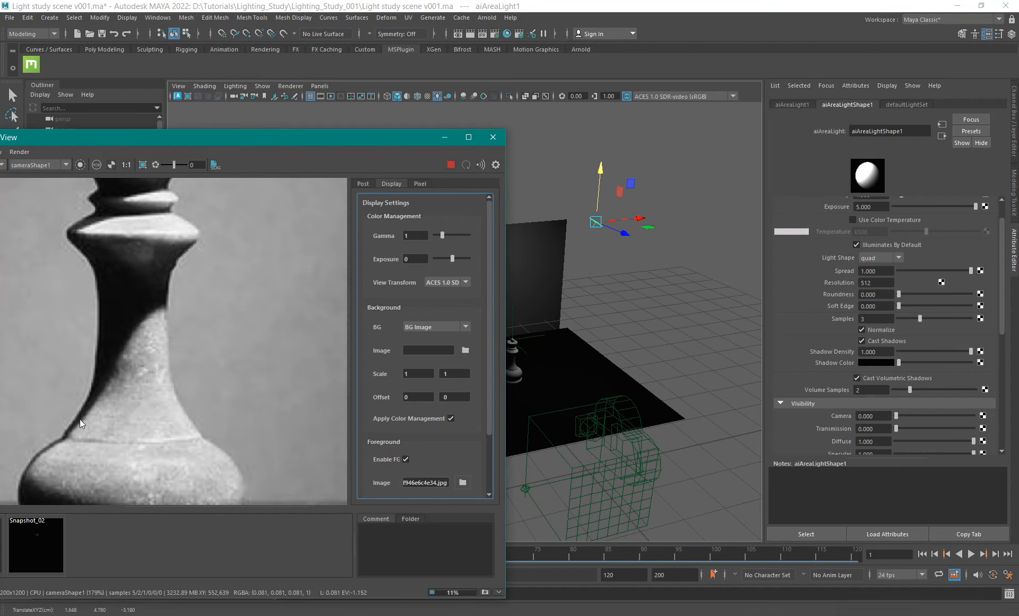
left_click(406, 460)
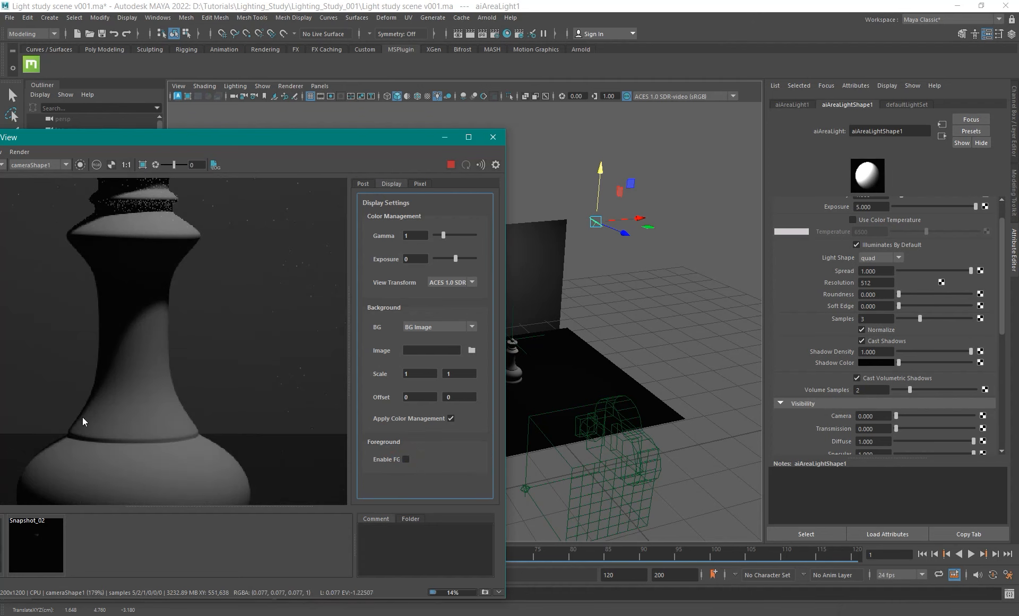
Move the area light back along Z to about -3.33 and check the render against the reference photo.
left_click_drag(595, 273, 639, 260, "alt")
key("t")
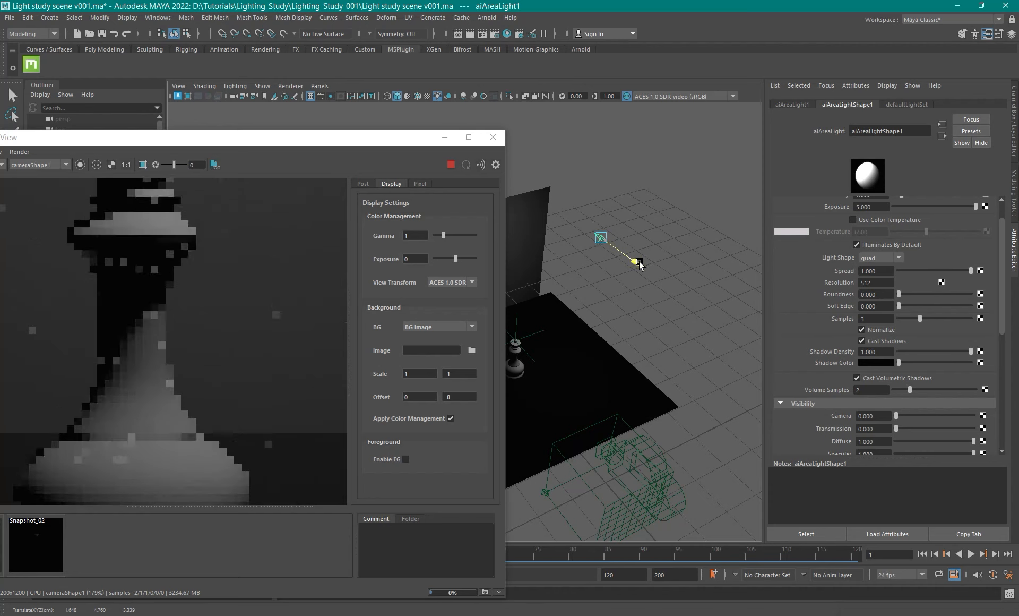
key("w")
left_click(406, 459)
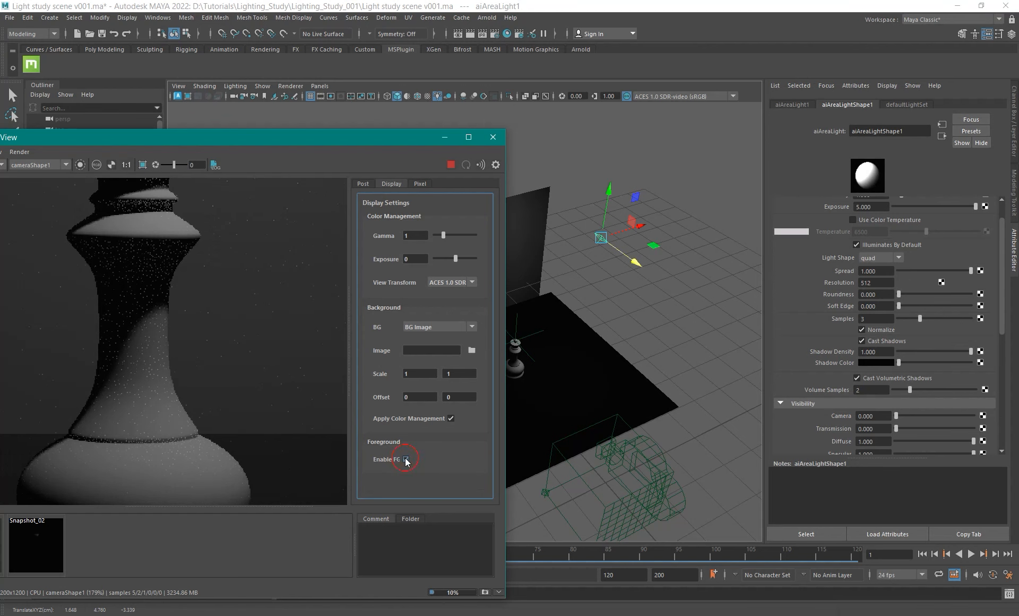
Scale the area light down to about 0.117 and inspect the shadow edge on the stem.
key("r")
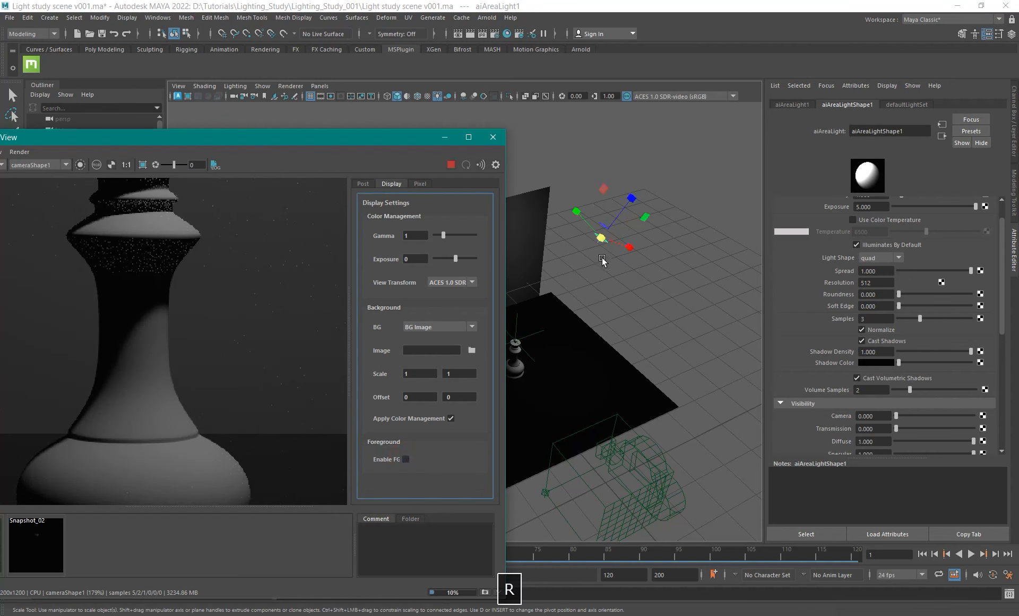
left_click(602, 238)
left_click_drag(602, 238, 600, 238)
scroll(108, 237, "up", 2)
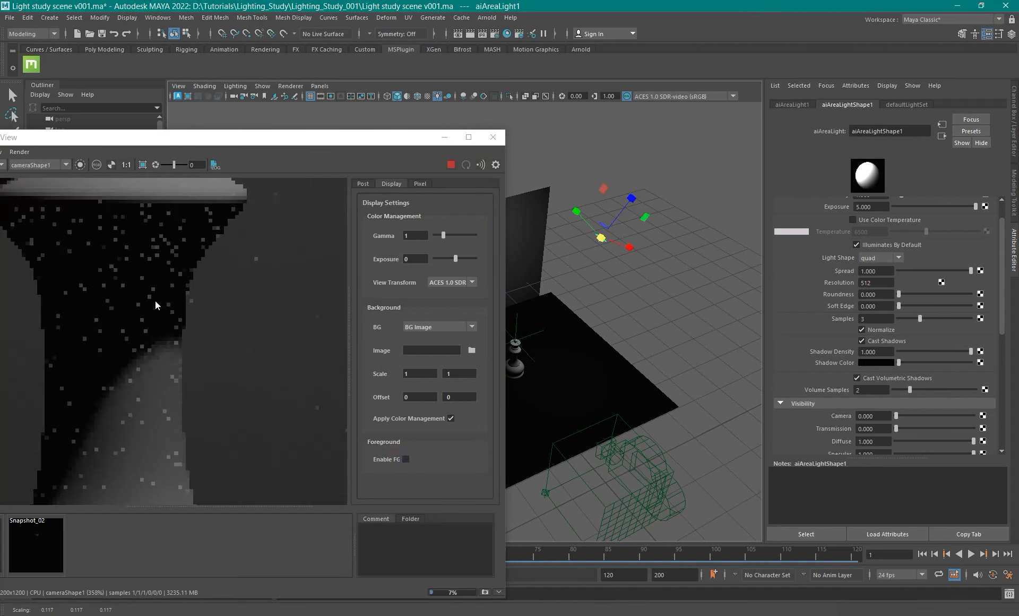
scroll(215, 352, "down", 2)
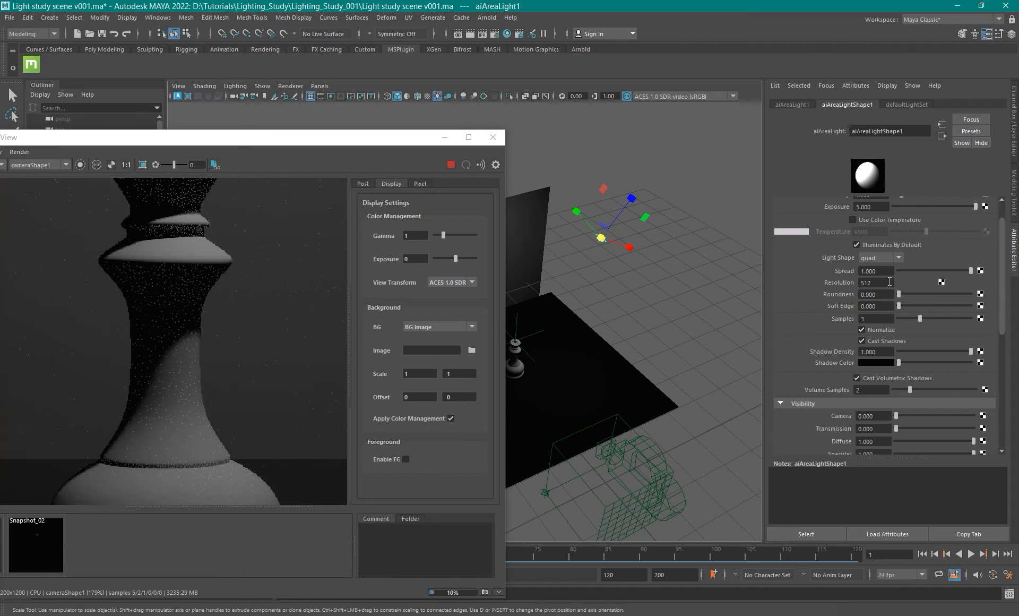
Set the area light's Exposure to 7 and view more of the chess piece in the render.
scroll(885, 312, "up", 2)
double_click(870, 239)
type("7")
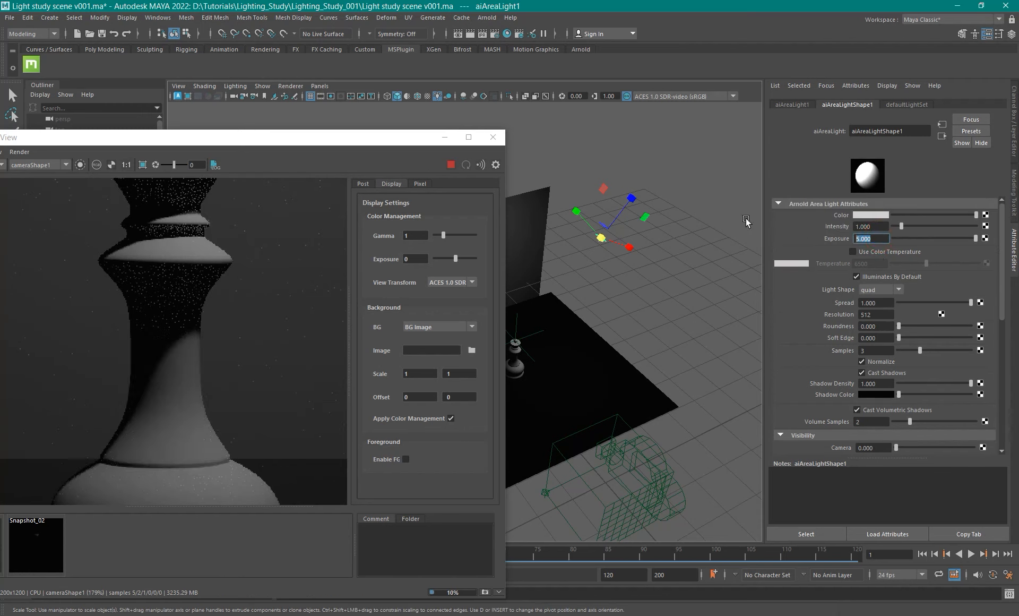
key("Return")
scroll(205, 373, "down", 2)
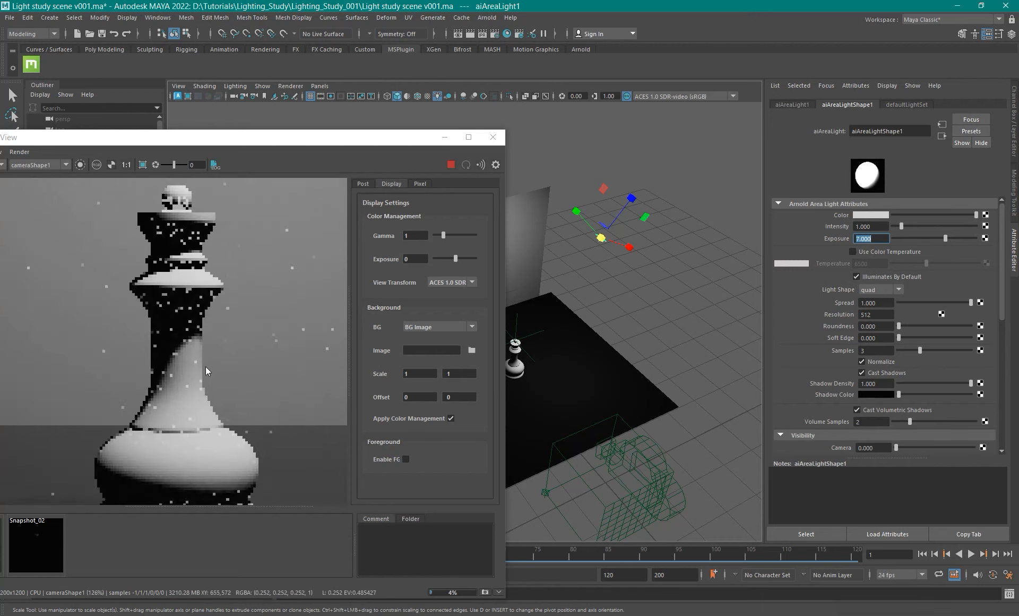
Compare the brightness and shadows of the rendered chess piece with the foreground reference photo.
left_click(407, 459)
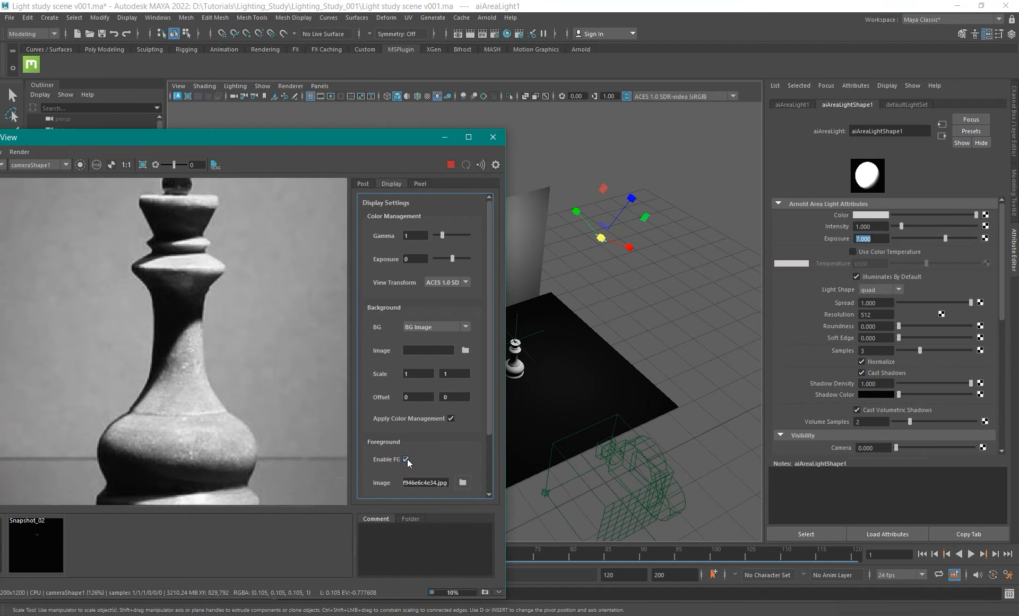
left_click(407, 459)
left_click(406, 458)
left_click(407, 458)
left_click(406, 459)
left_click(407, 458)
left_click(406, 459)
left_click(406, 458)
left_click(407, 459)
left_click(407, 459)
Move the area light back along Z to about -3.43 and compare the render with the reference photo.
left_click_drag(611, 281, 629, 313, "alt")
key("w")
key("t")
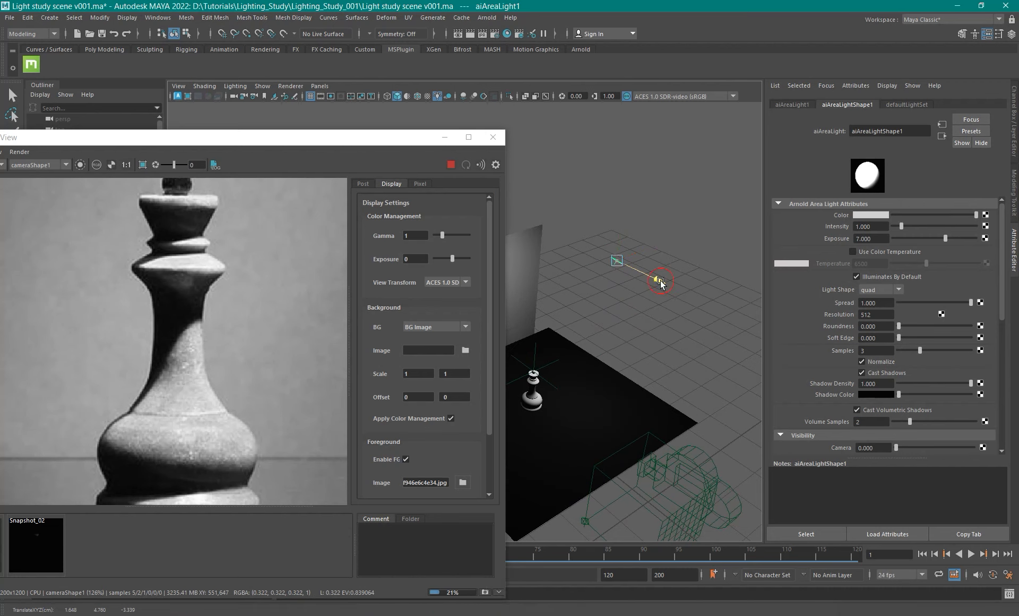
key("w")
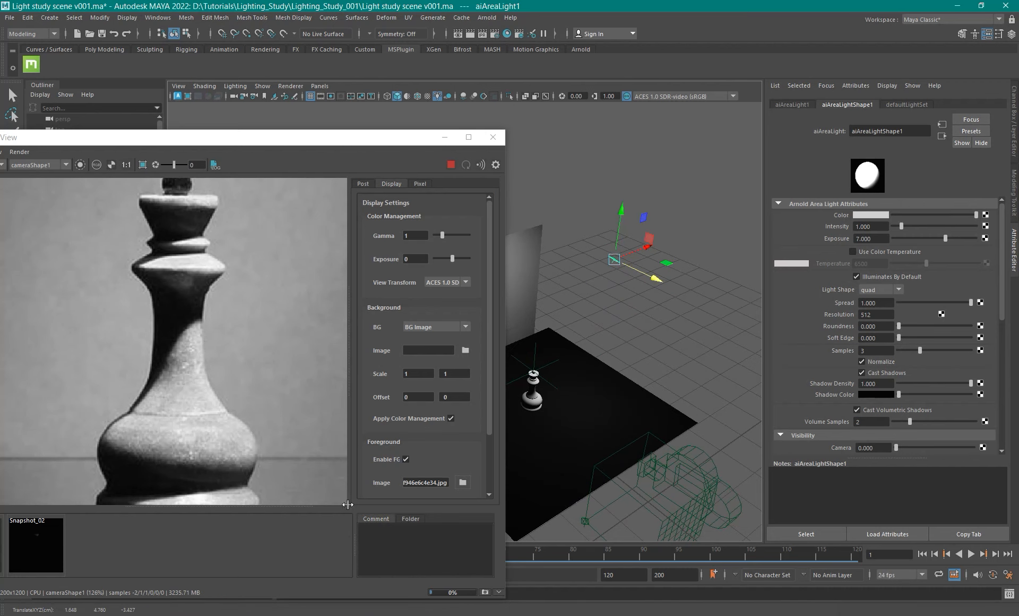
left_click(406, 459)
left_click(405, 460)
left_click(406, 459)
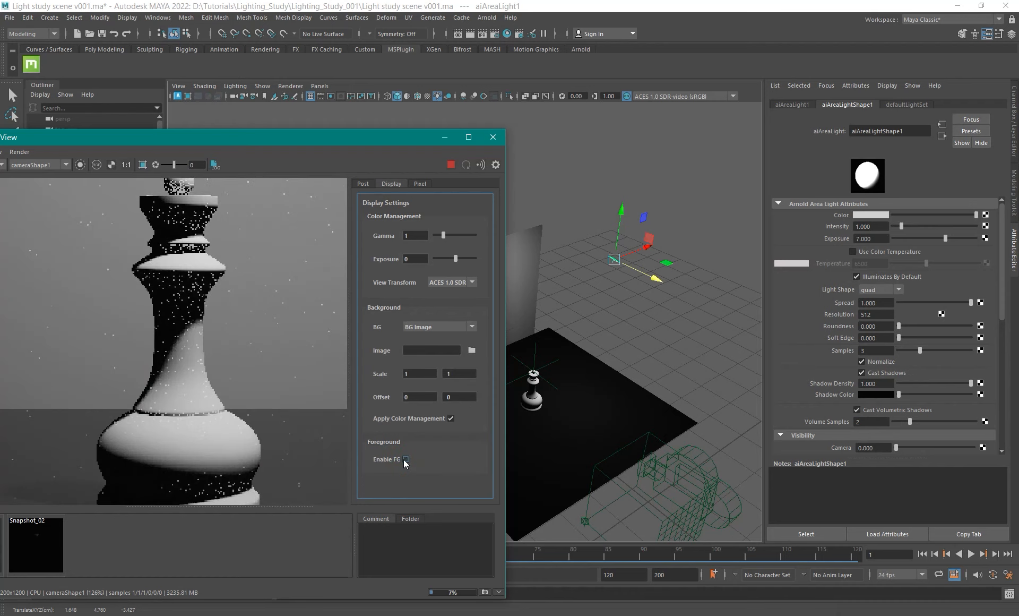
left_click(406, 460)
left_click(405, 460)
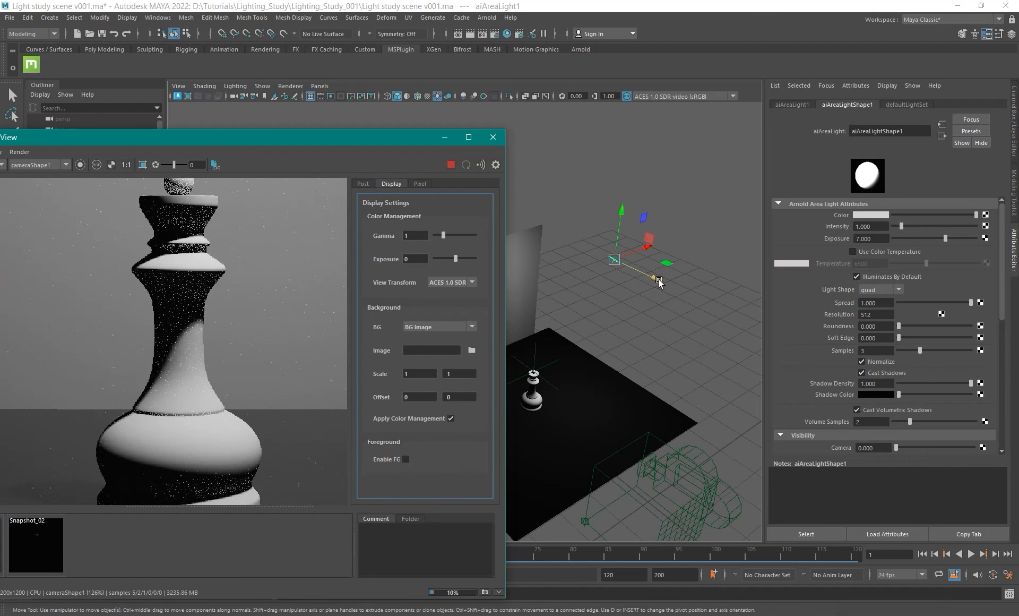
Nudge the area light along Z to about -3.46 and compare the stem and base shadows with the reference photo.
left_click_drag(658, 278, 657, 276)
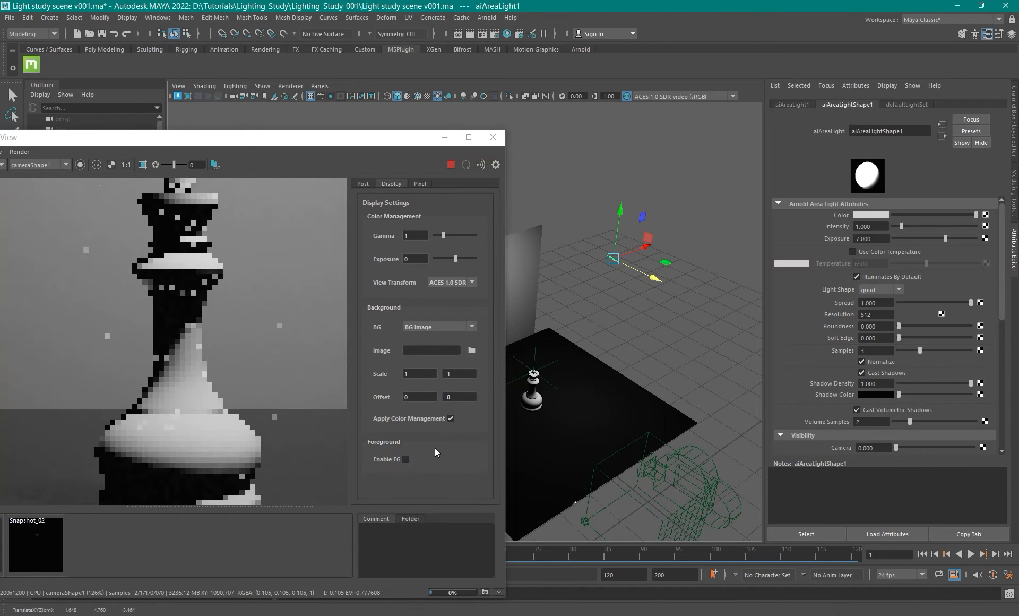
left_click(406, 459)
left_click(406, 459)
left_click(406, 459)
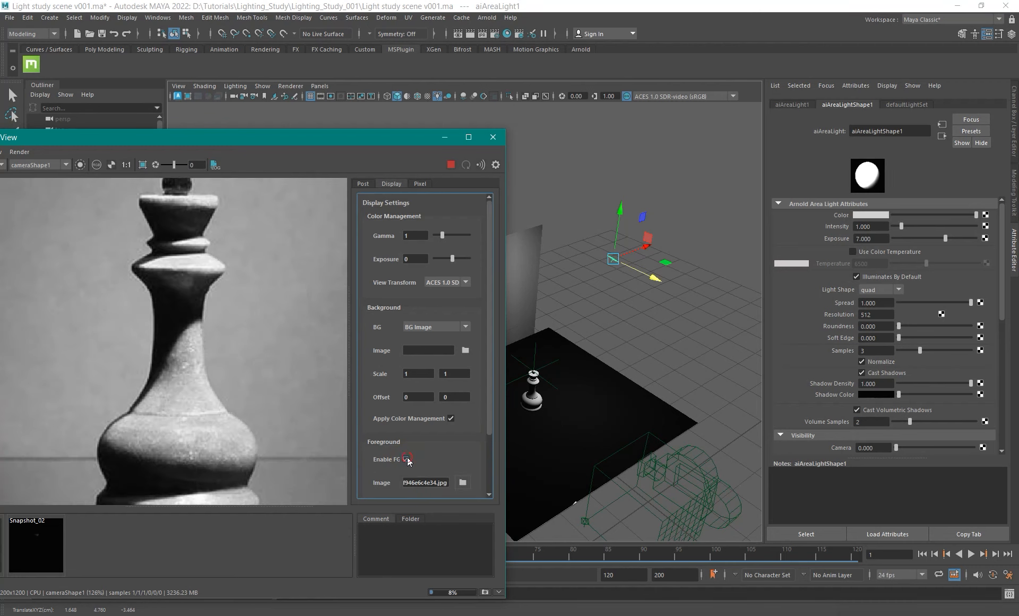
left_click(406, 459)
left_click(406, 459)
left_click(406, 459)
left_click(406, 459)
left_click(406, 459)
left_click(406, 459)
left_click(406, 460)
left_click(406, 459)
left_click(406, 459)
left_click(406, 459)
left_click(406, 460)
left_click(406, 459)
left_click(406, 460)
Compare the full chess piece and its floor reflection in the render with the reference photo.
scroll(224, 391, "down", 2)
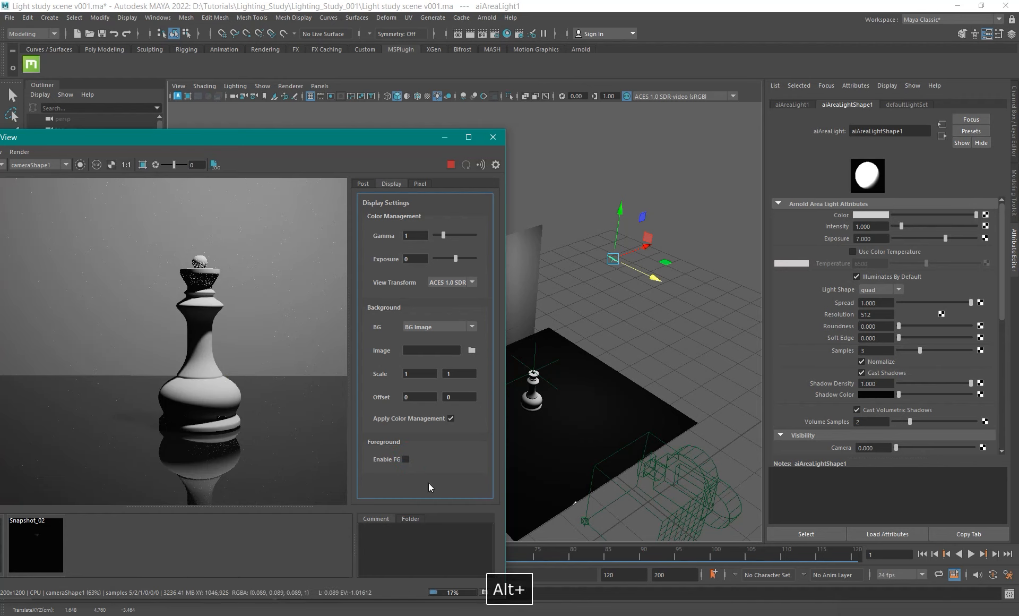
left_click(405, 459)
left_click(405, 459)
left_click(405, 459)
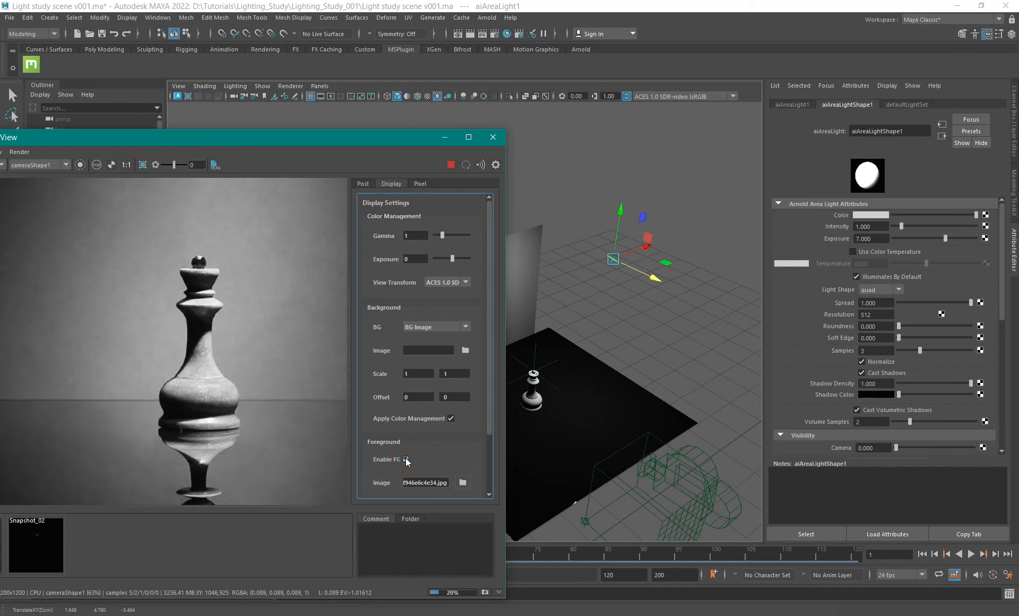
left_click(405, 459)
Set the Specular Weight of the chess piece's material to 1.
left_click_drag(106, 135, 206, 142)
left_click(291, 408)
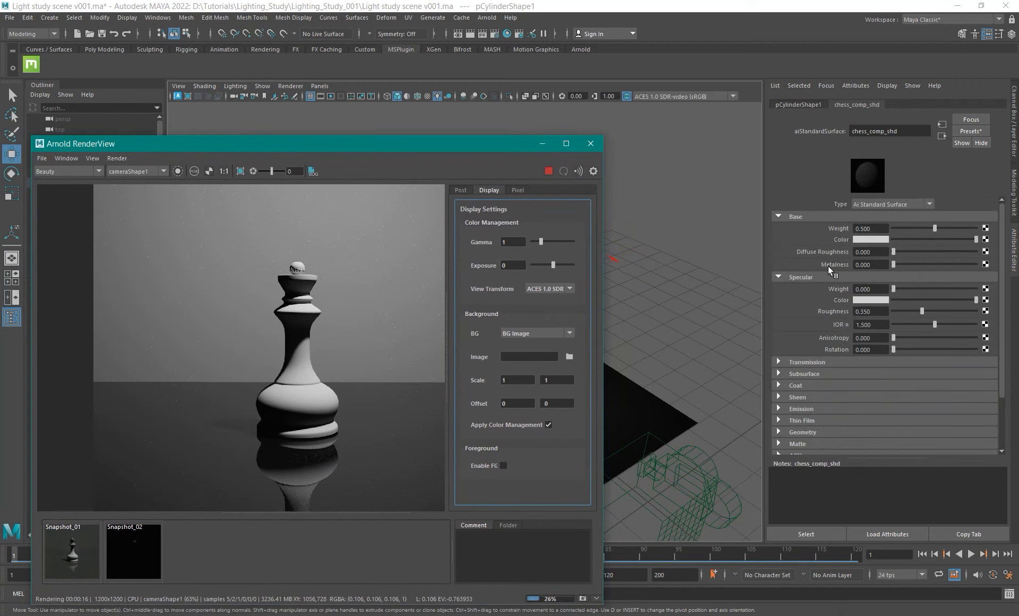
left_click_drag(894, 289, 979, 289)
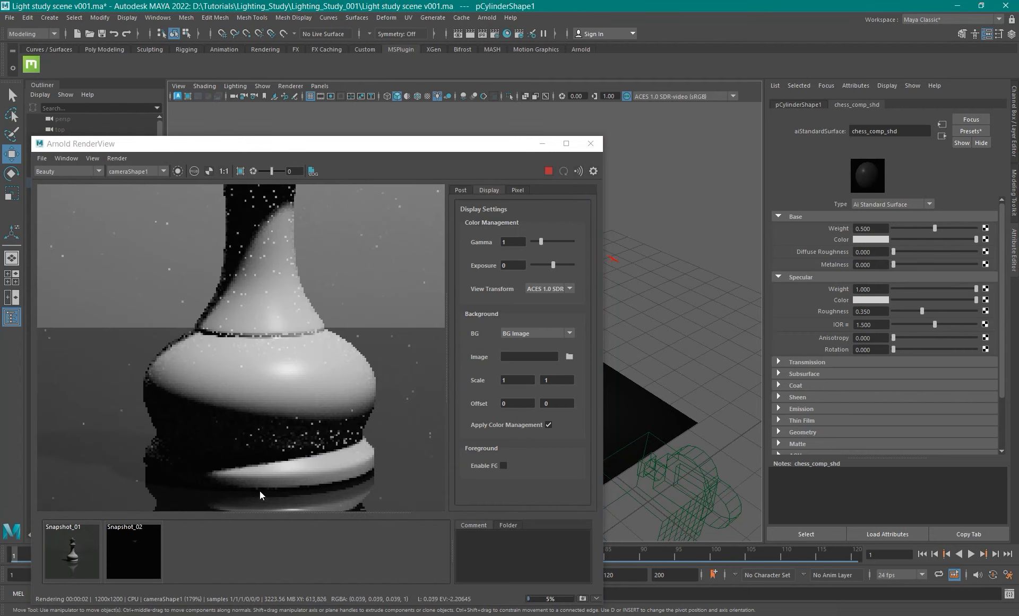
Limit the render to a crop region around the chess piece's lowest rim.
middle_click_drag(295, 469, 279, 407, "alt")
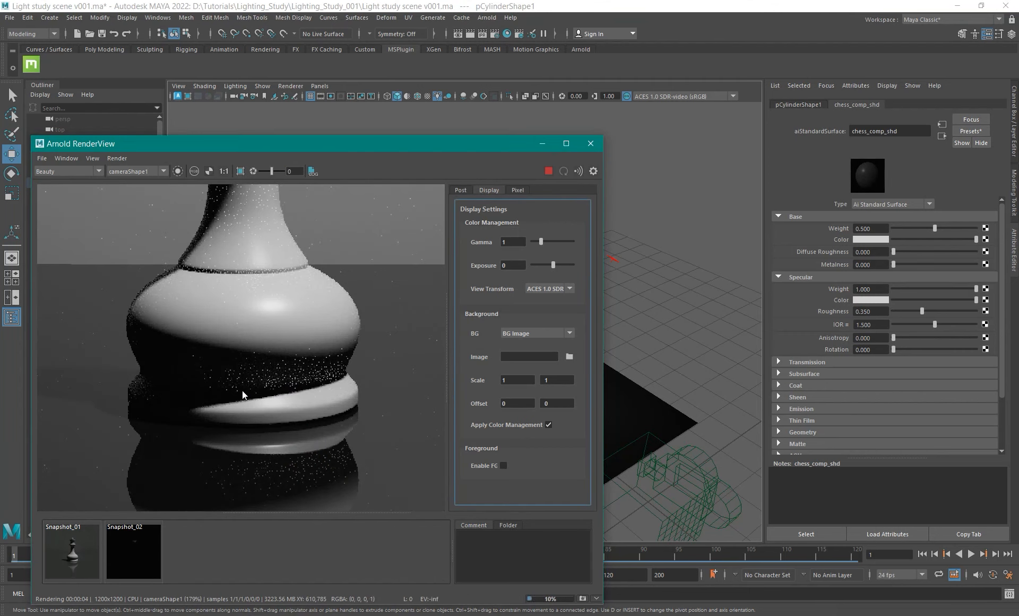
left_click_drag(223, 375, 318, 433, "shift")
scroll(266, 388, "up", 2)
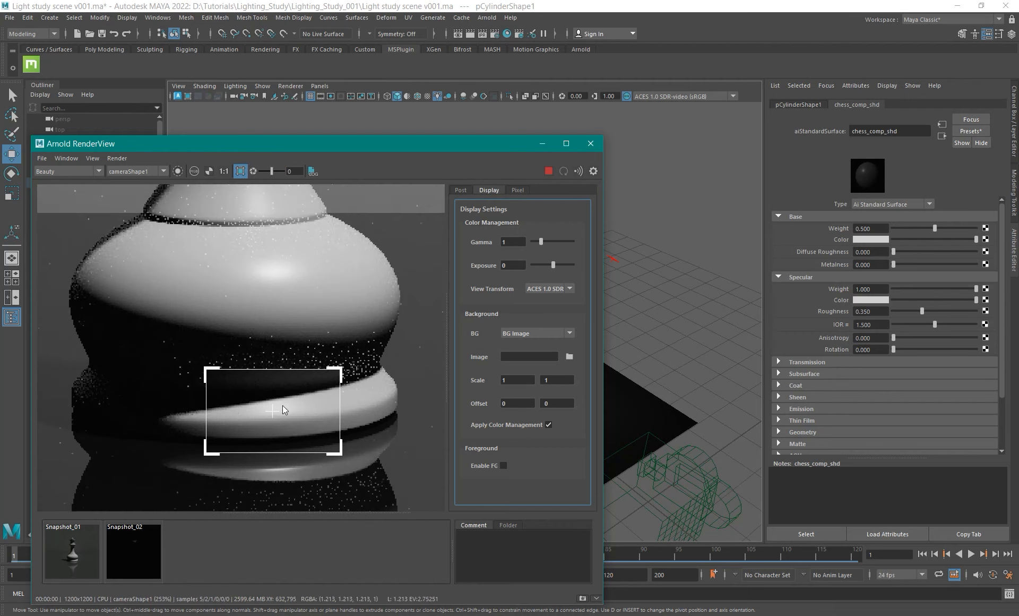
Show the specular_direct pass in the render and compare its highlights with the reference photo.
left_click(69, 171)
left_click(62, 232)
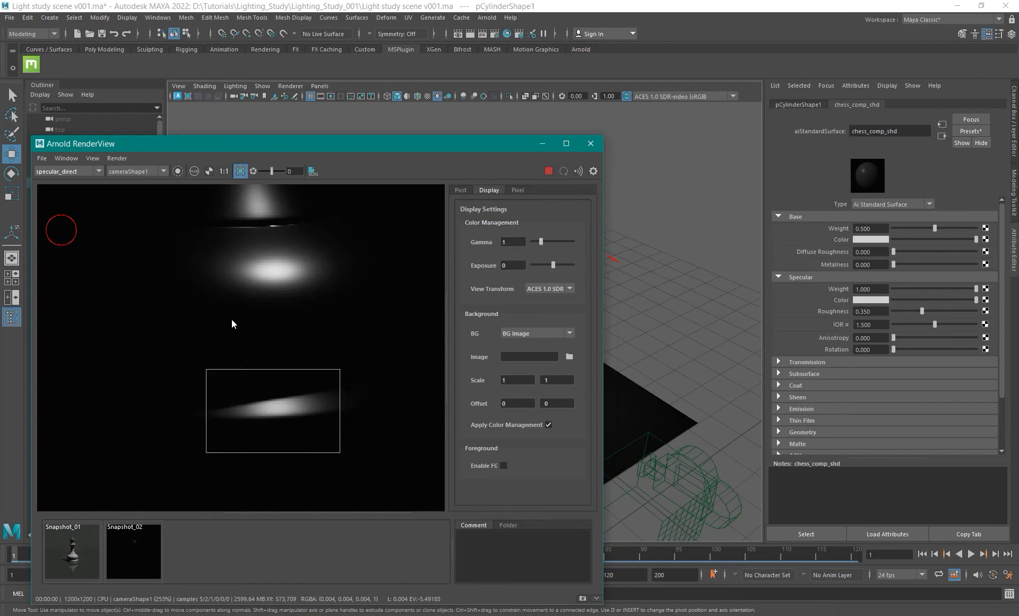
left_click(503, 465)
left_click(503, 466)
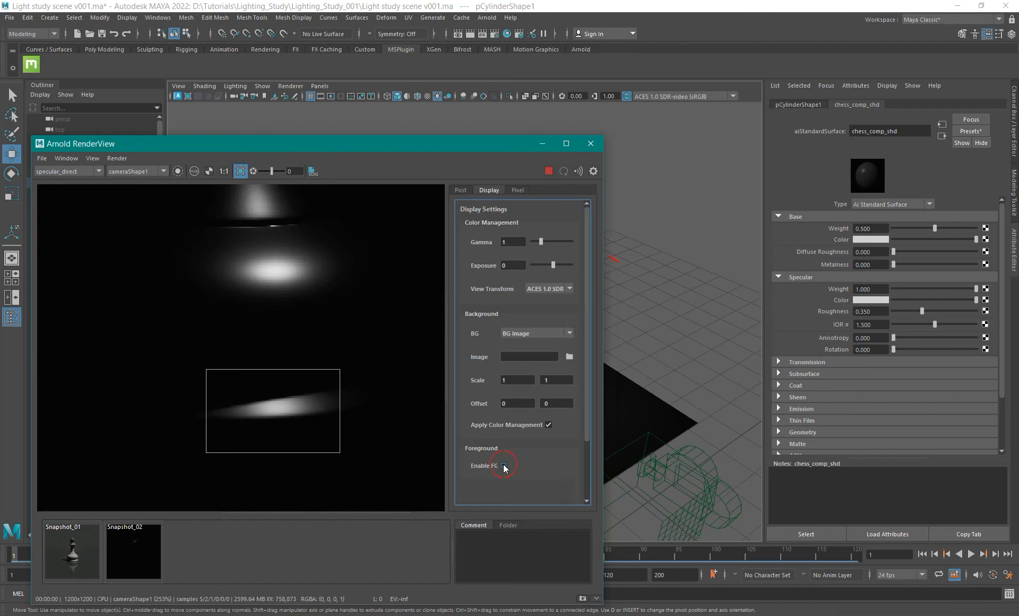
Compare the specular highlight on the chess piece's lowest rim with the overlaid reference photo.
left_click(503, 465)
left_click(503, 465)
left_click(503, 466)
left_click(503, 465)
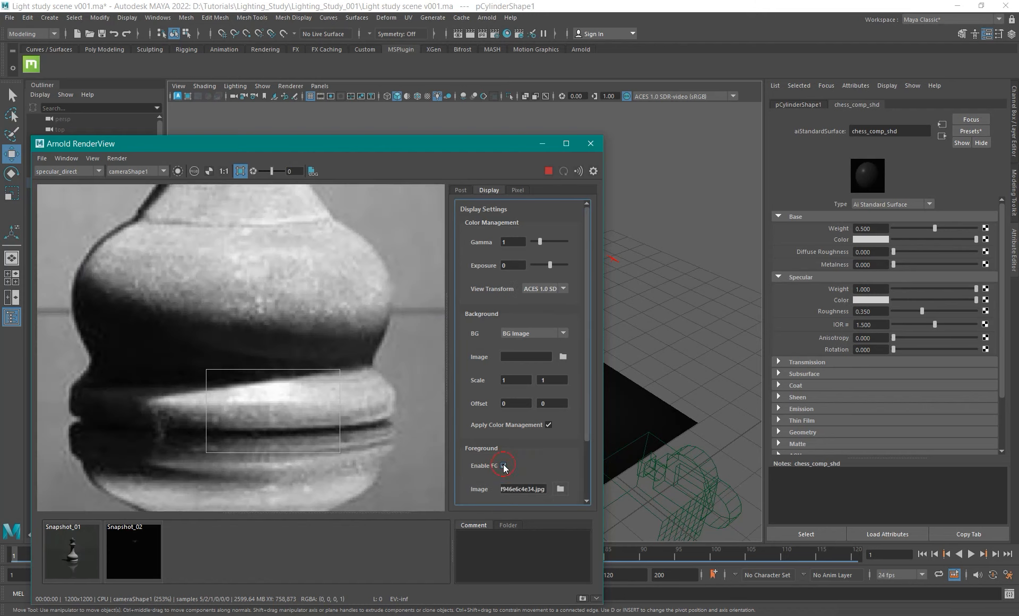
left_click(503, 465)
left_click(503, 466)
Return the render to the full, uncropped Beauty pass and hide the reference photo overlay.
left_click(68, 171)
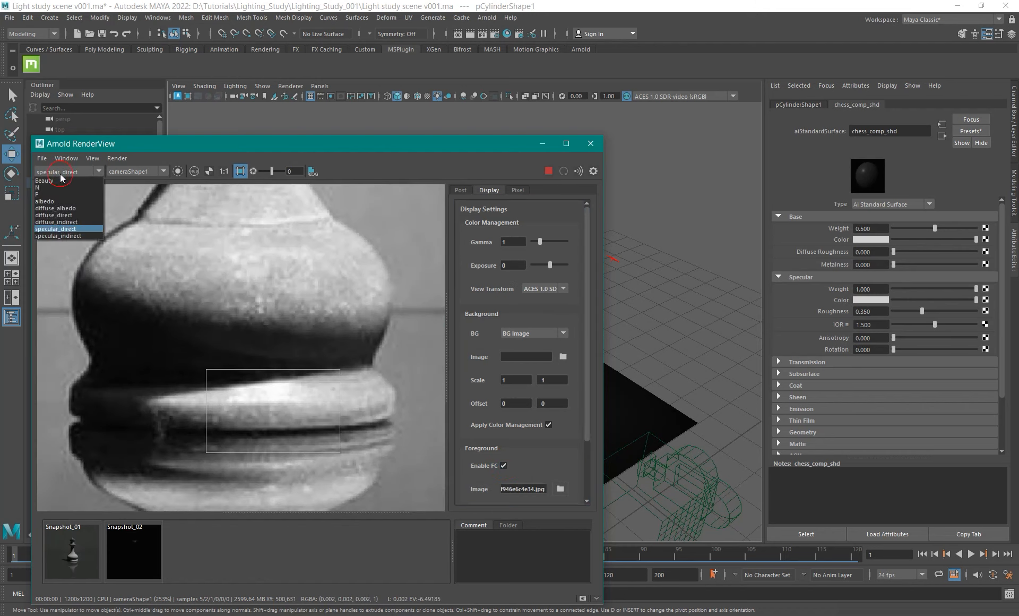
left_click(59, 180)
scroll(300, 310, "down", 2)
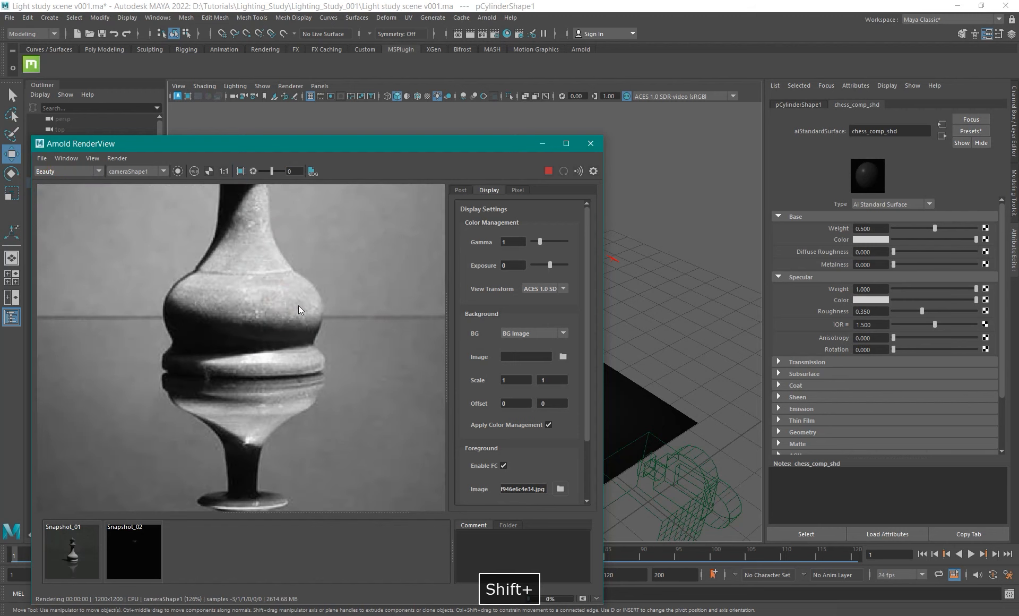
left_click(503, 466)
scroll(279, 364, "down", 2)
scroll(266, 406, "down", 5)
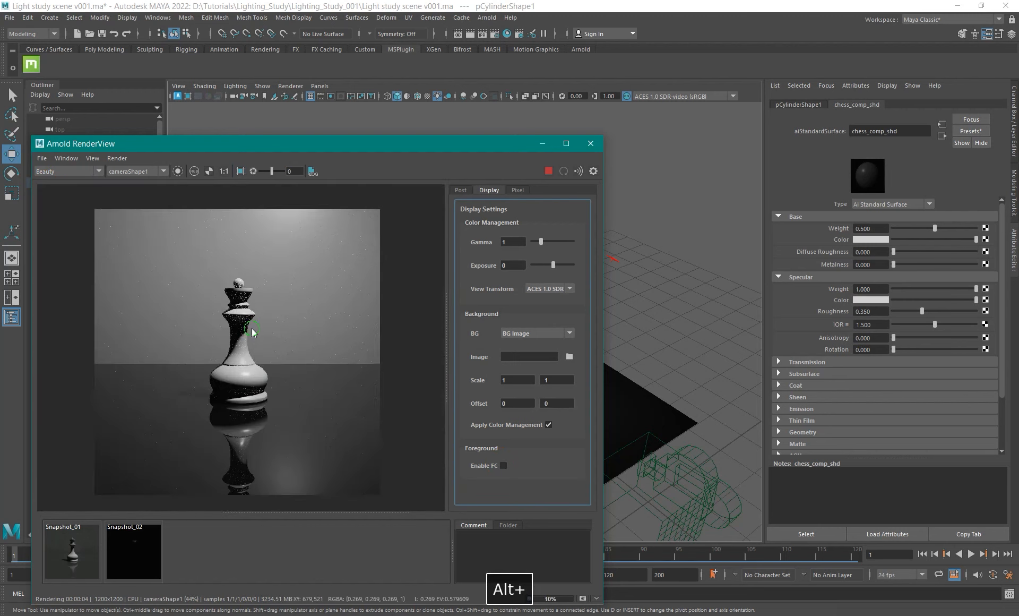
middle_click_drag(251, 328, 259, 327, "alt")
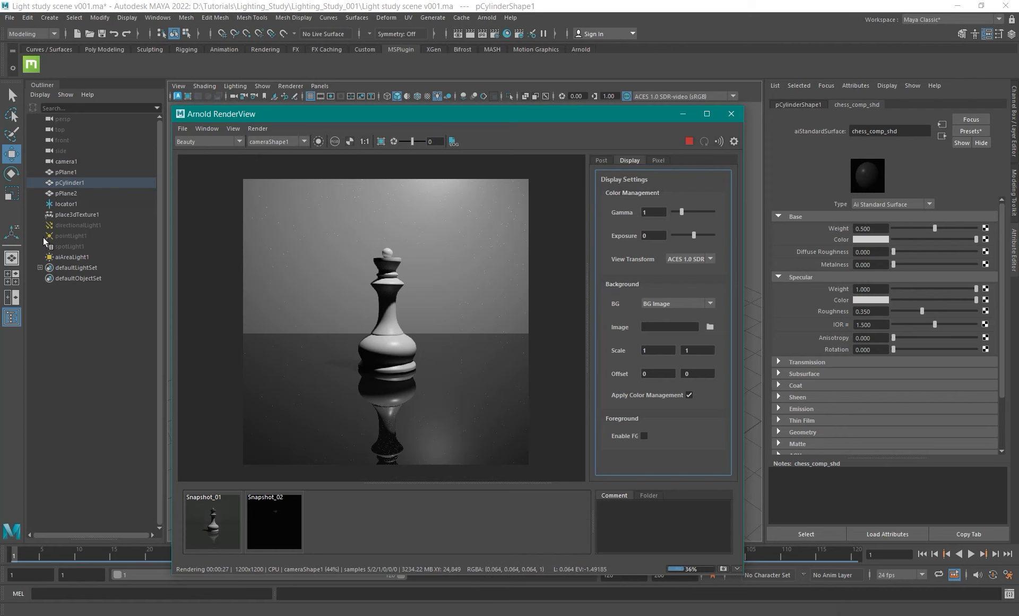
Assign the aiStandardSurface2 material to the chess piece in the perspective view.
left_click_drag(493, 116, 496, 119)
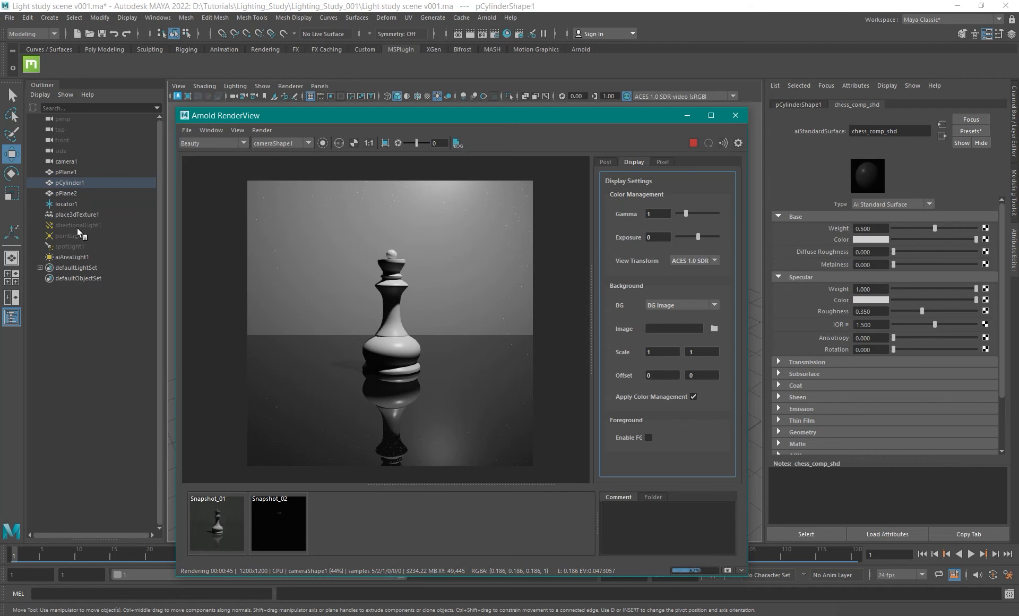
left_click_drag(544, 116, 216, 141)
right_click_drag(650, 200, 735, 536)
right_click_drag(638, 224, 731, 508)
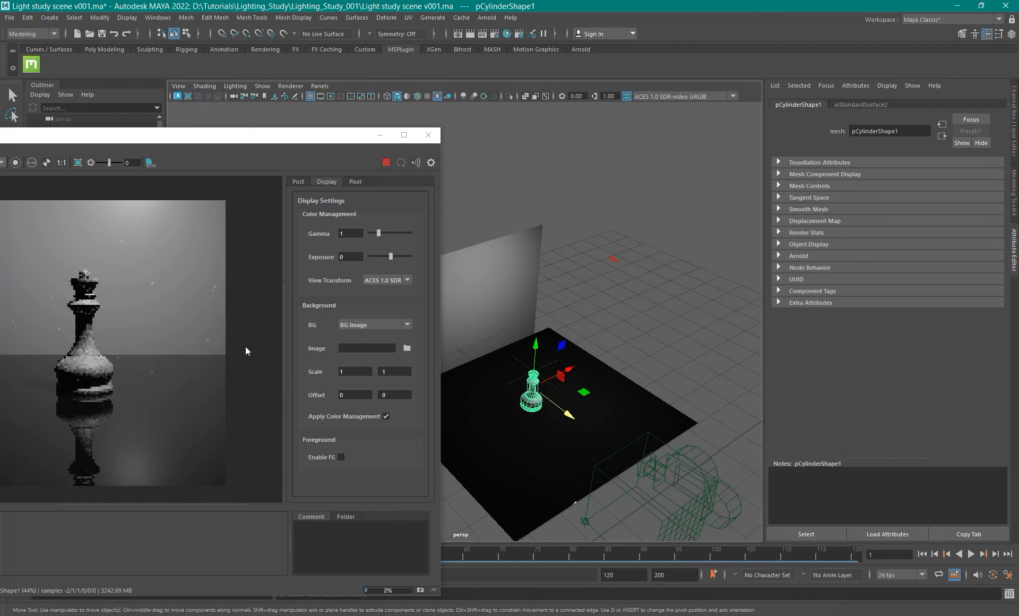
left_click_drag(220, 136, 418, 116)
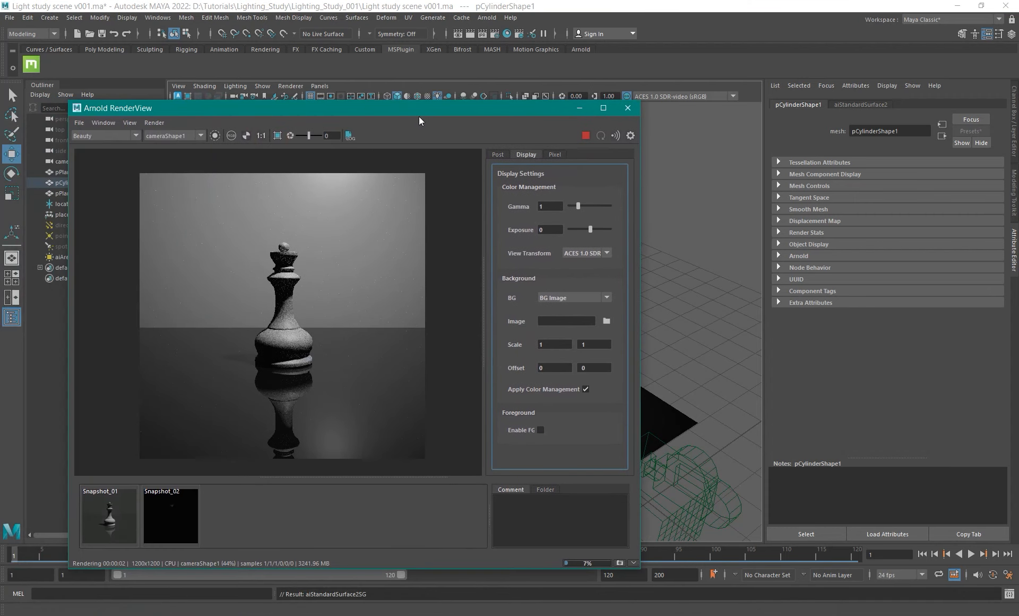
Bring up the reference photo in Picasa Photo Viewer and compare it with the re-shaded chess piece.
scroll(291, 309, "up", 2)
key("alt+Tab")
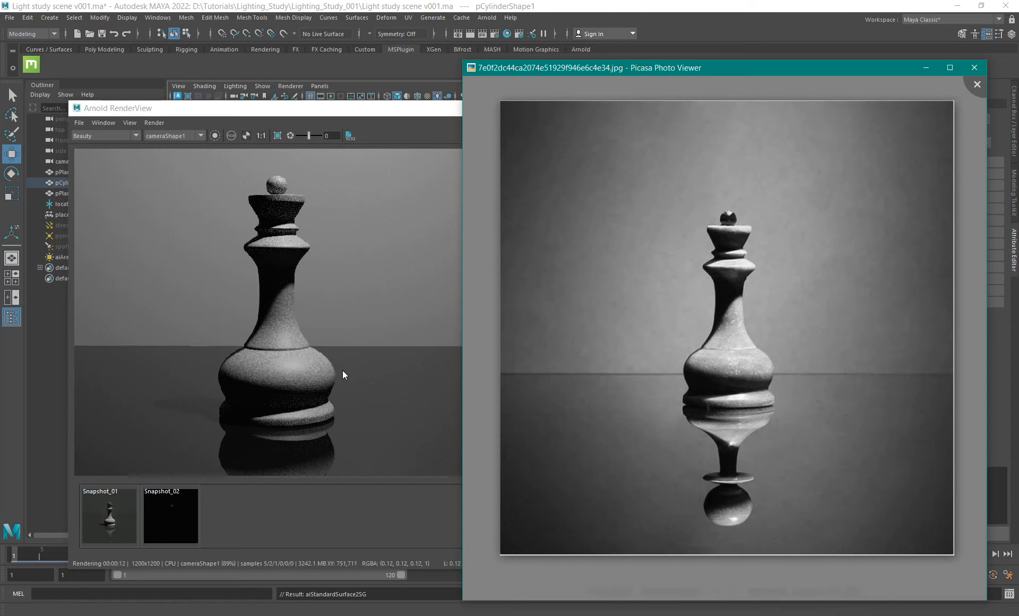
left_click_drag(781, 69, 708, 431)
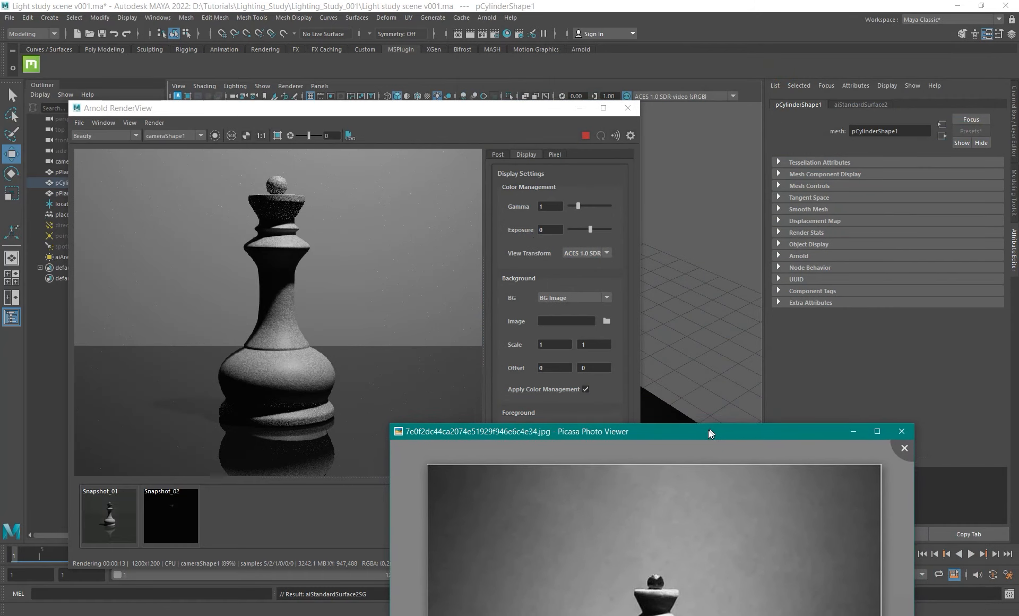
Select the area light in the viewport and set its Exposure to 8.
left_click_drag(451, 109, 290, 101)
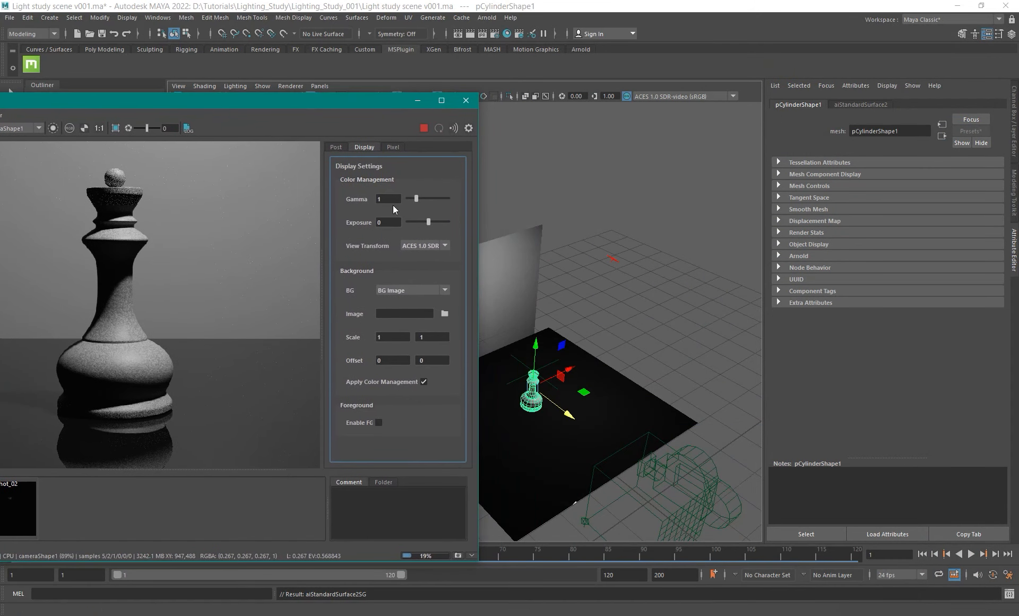
left_click(642, 275)
left_click(614, 258)
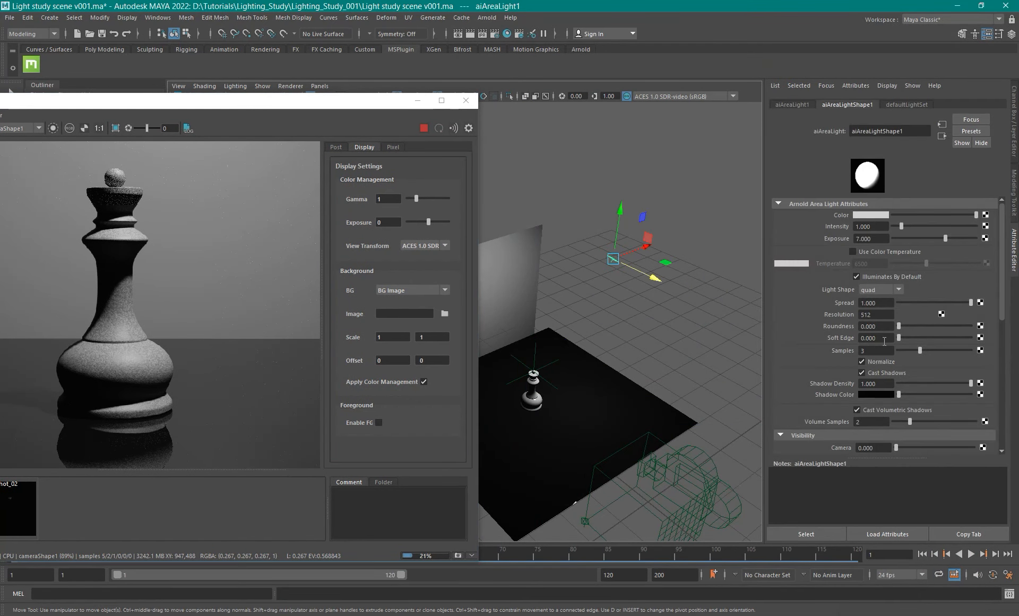
double_click(882, 239)
type("8")
key("Return")
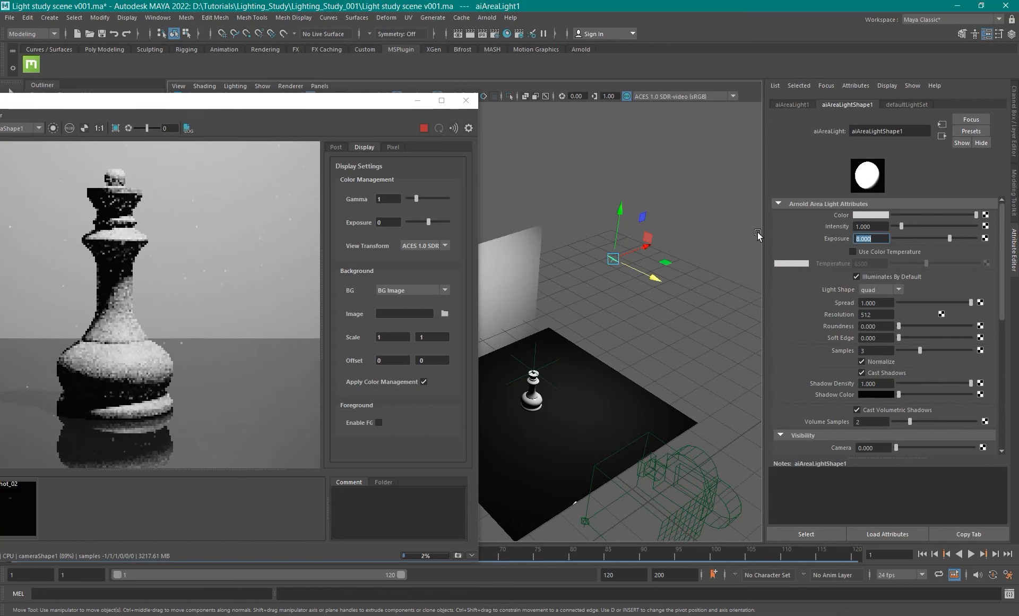
left_click_drag(180, 103, 352, 87)
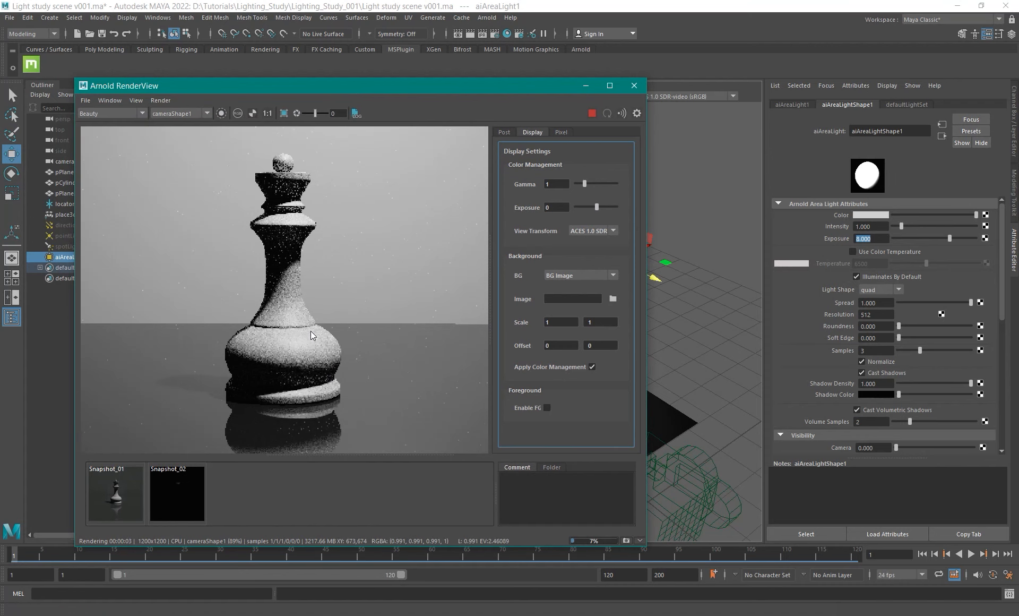
Compare the brighter chess piece's shading with the reference photo by overlaying the photo on the render.
scroll(311, 330, "down", 2)
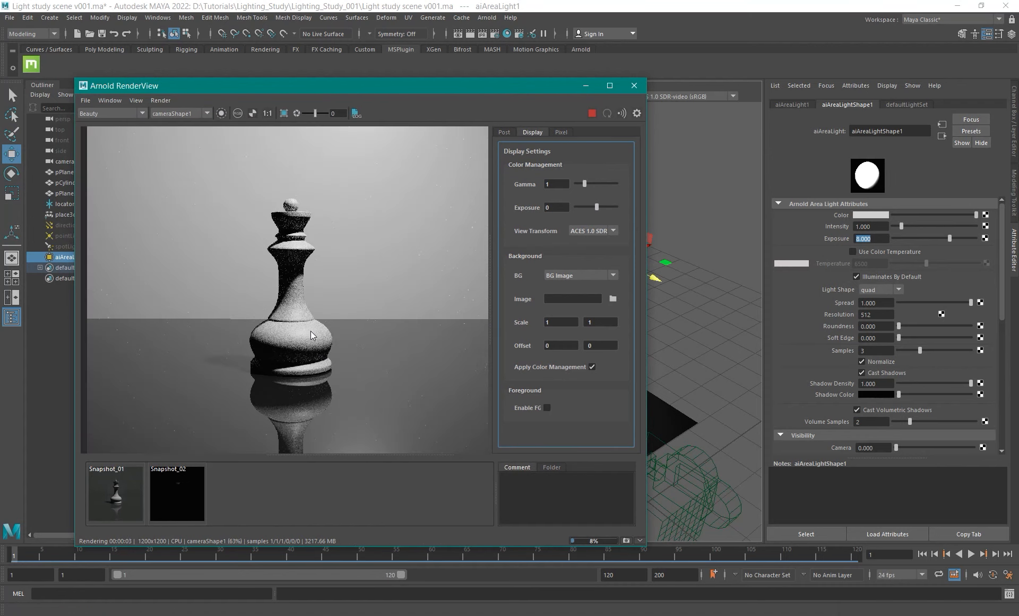
left_click(547, 408)
left_click(546, 408)
left_click(546, 408)
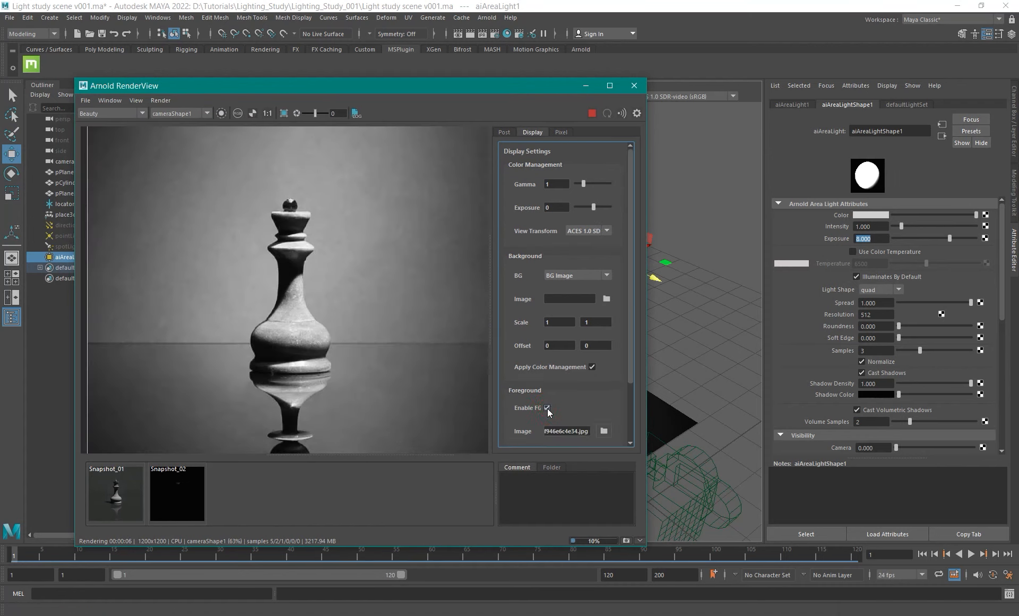
left_click(546, 408)
scroll(326, 349, "up", 6)
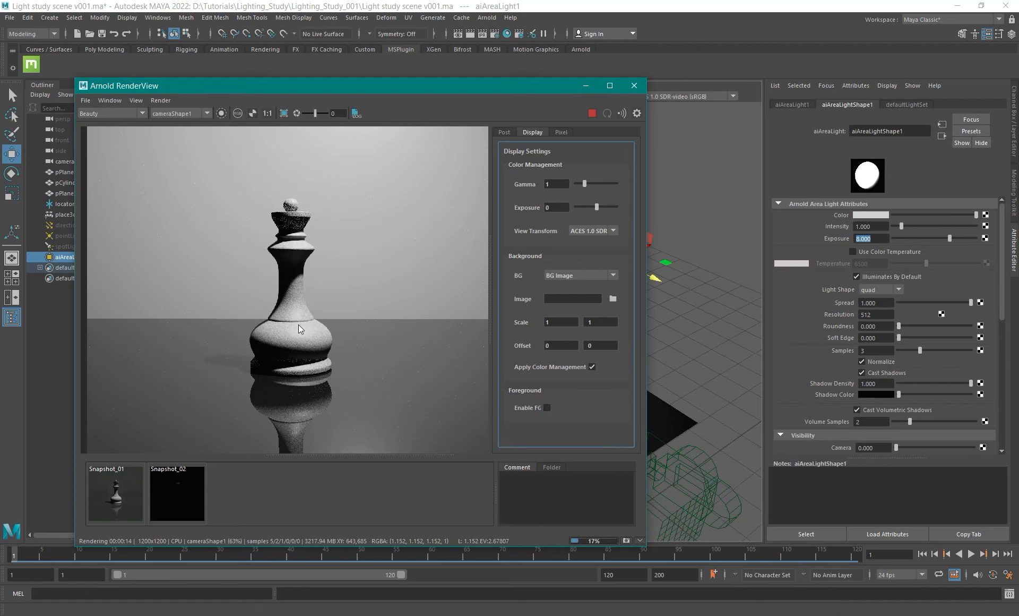
scroll(329, 303, "down", 4)
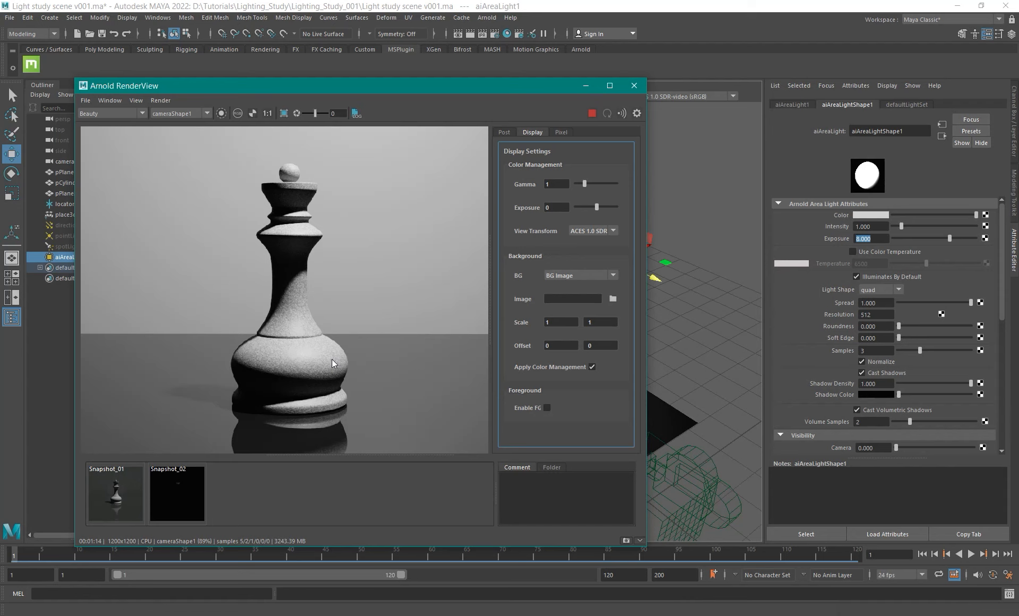
left_click_drag(492, 89, 427, 95)
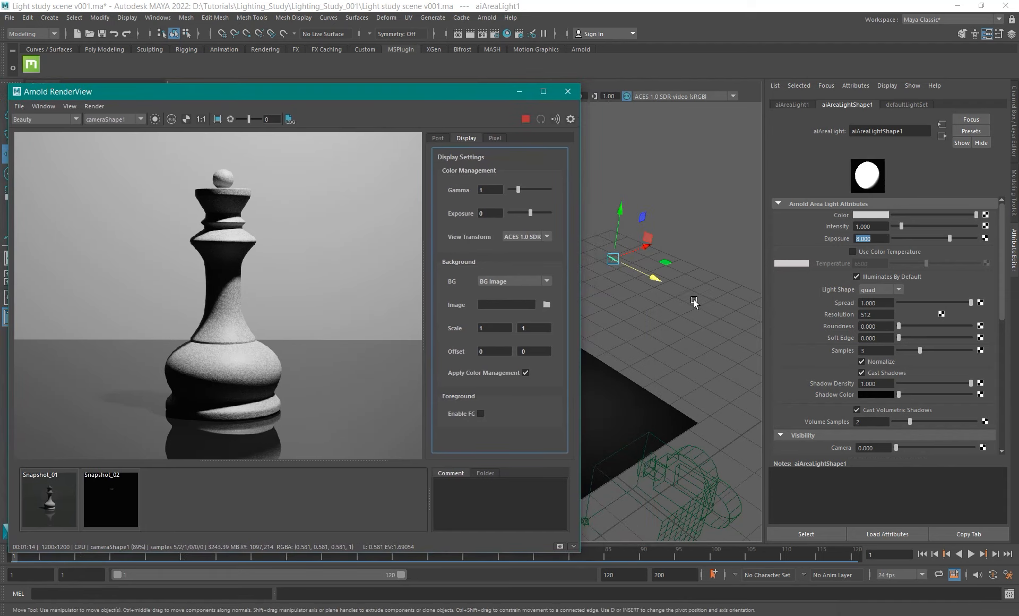
left_click(812, 242)
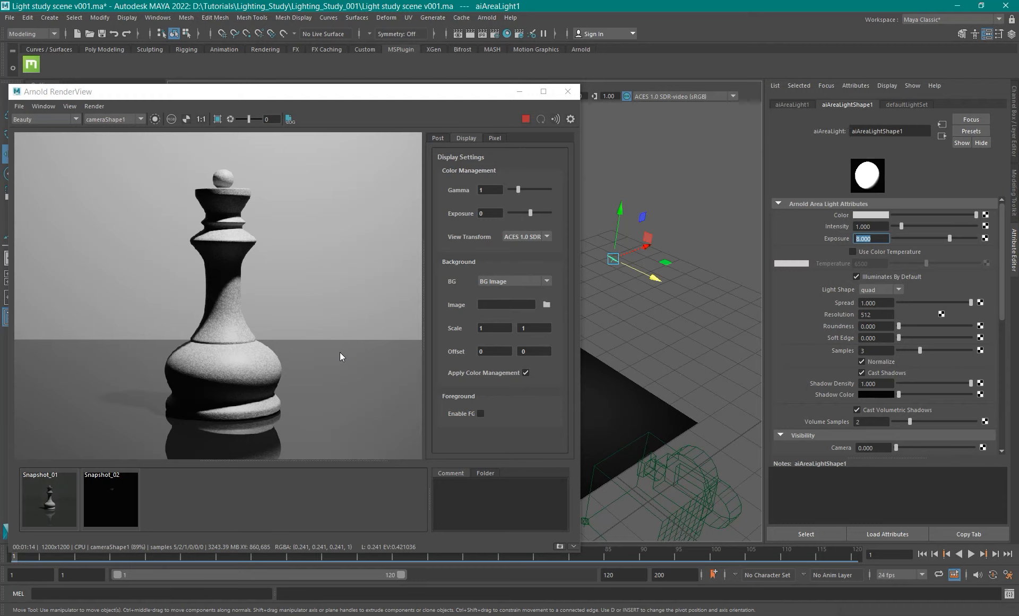
Switch to NukeX and compare the reference image with the Spot, Area, Directional and Point Light renders.
key("alt+Tab")
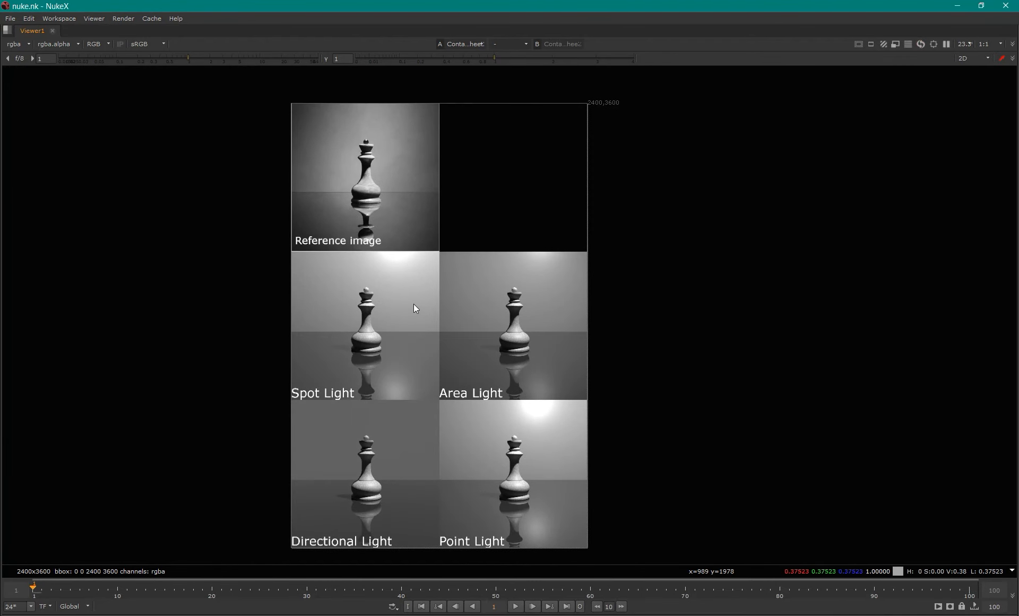
scroll(413, 303, "up", 4)
middle_click_drag(438, 264, 446, 346)
scroll(442, 315, "down", 1)
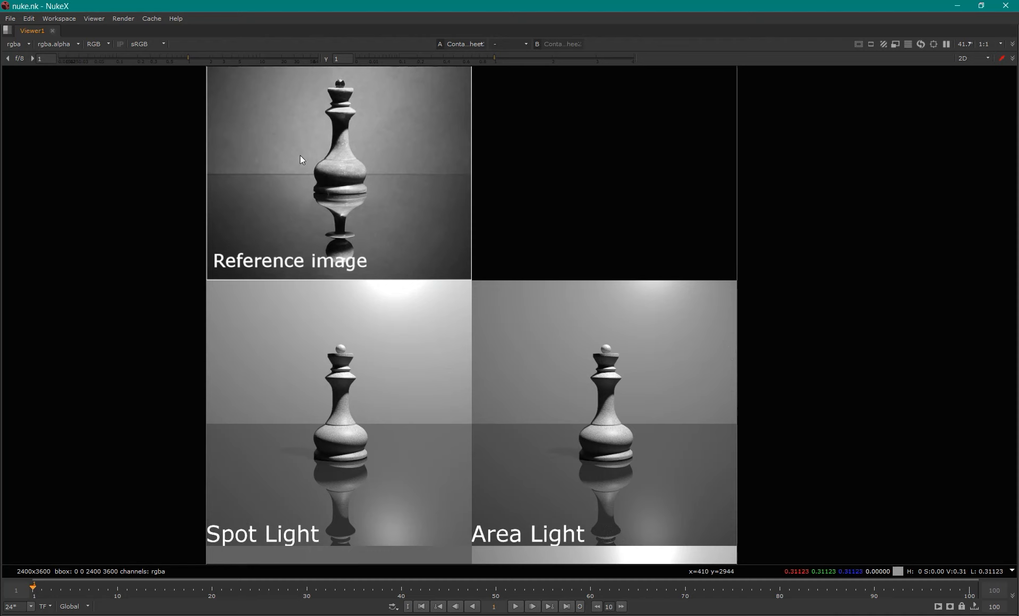
middle_click_drag(383, 162, 373, 232)
middle_click_drag(426, 320, 422, 295)
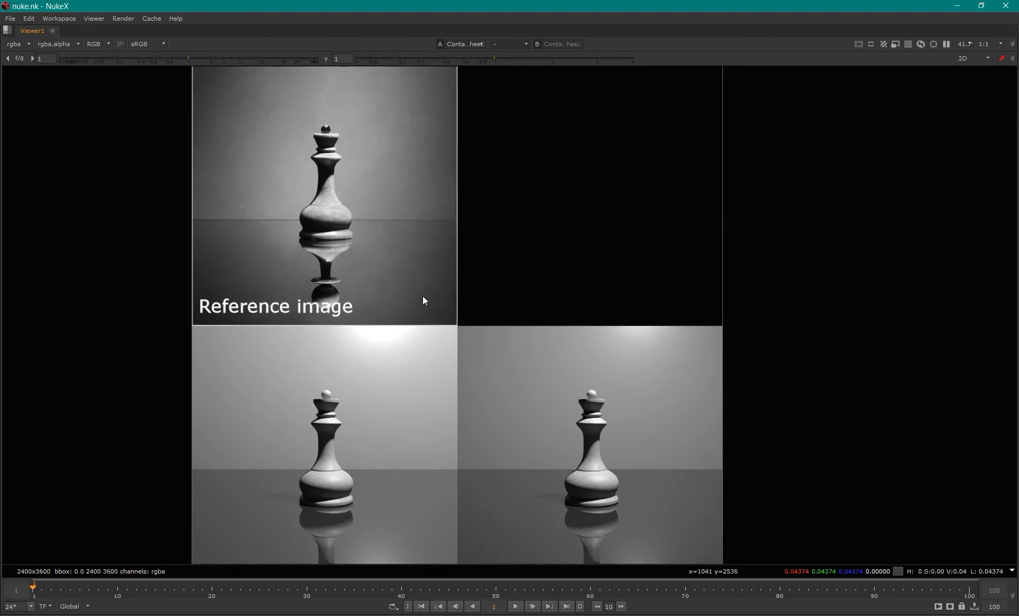
middle_click_drag(408, 229, 419, 267)
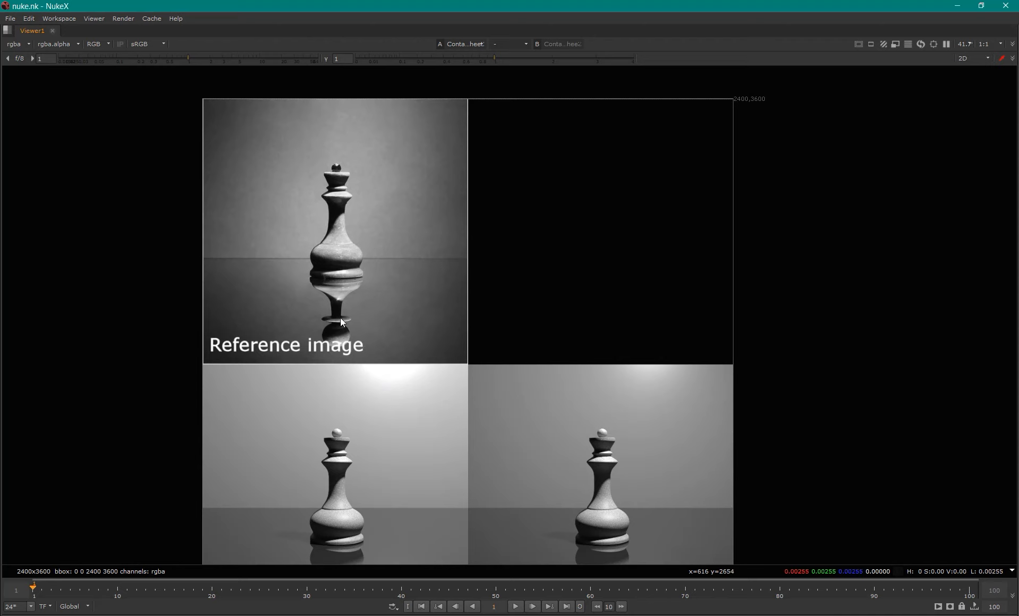
middle_click_drag(342, 416, 348, 367)
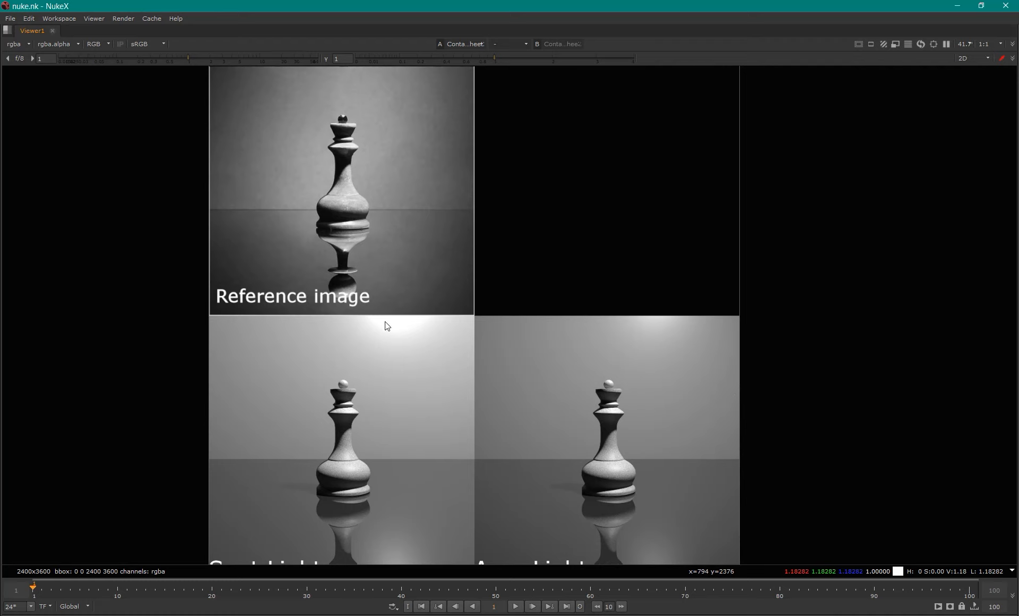
middle_click_drag(393, 419, 423, 345)
scroll(409, 355, "down", 2)
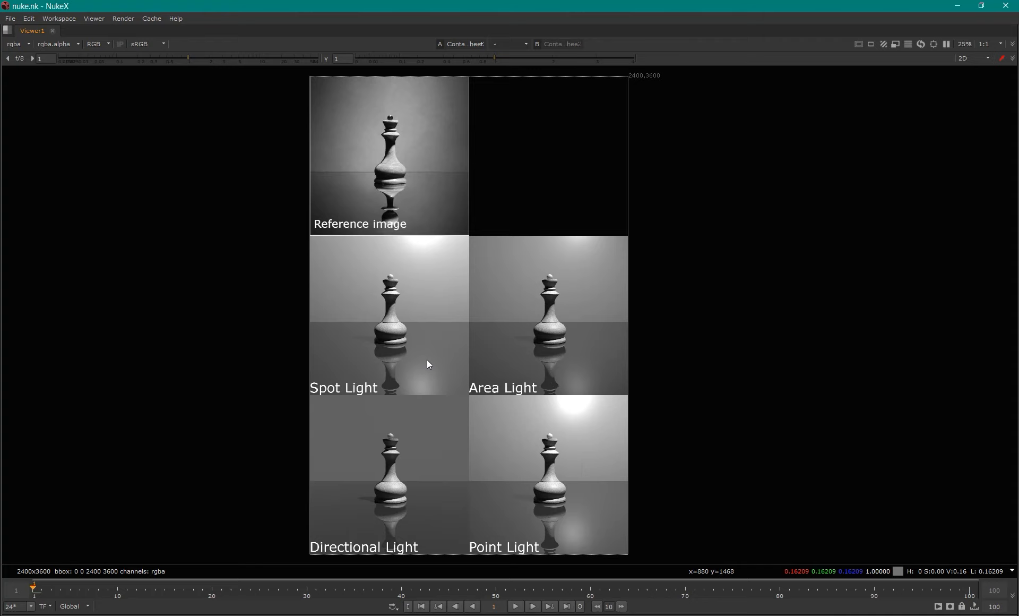
Examine the reference image's shadows and background falloff up close against the Spot Light and Area Light renders.
scroll(419, 306, "up", 6)
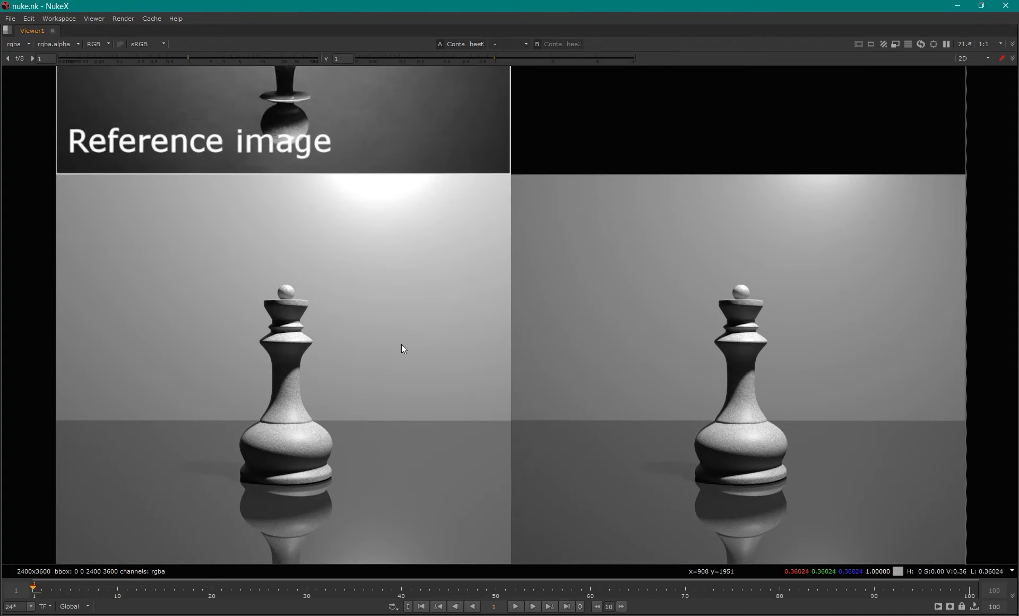
scroll(402, 344, "down", 2)
middle_click_drag(404, 330, 370, 376)
middle_click_drag(363, 185, 356, 251)
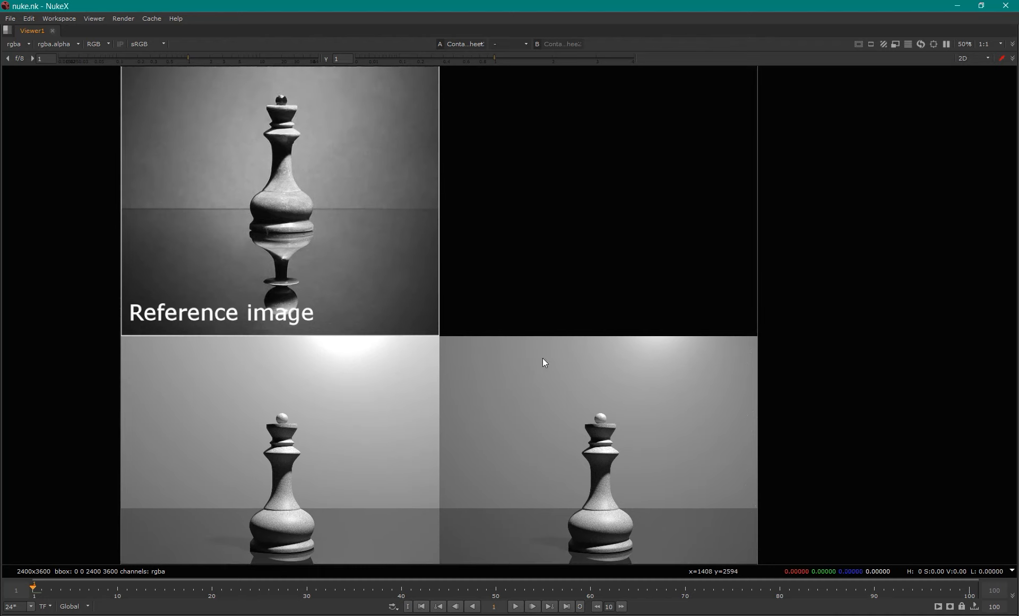
middle_click_drag(494, 451, 500, 409)
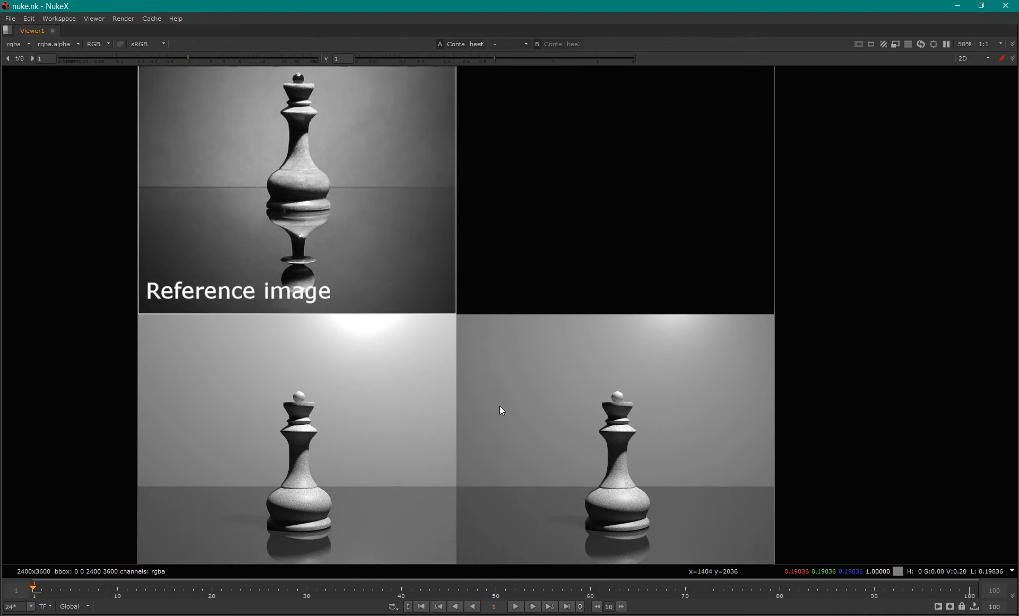
middle_click_drag(300, 170, 360, 207)
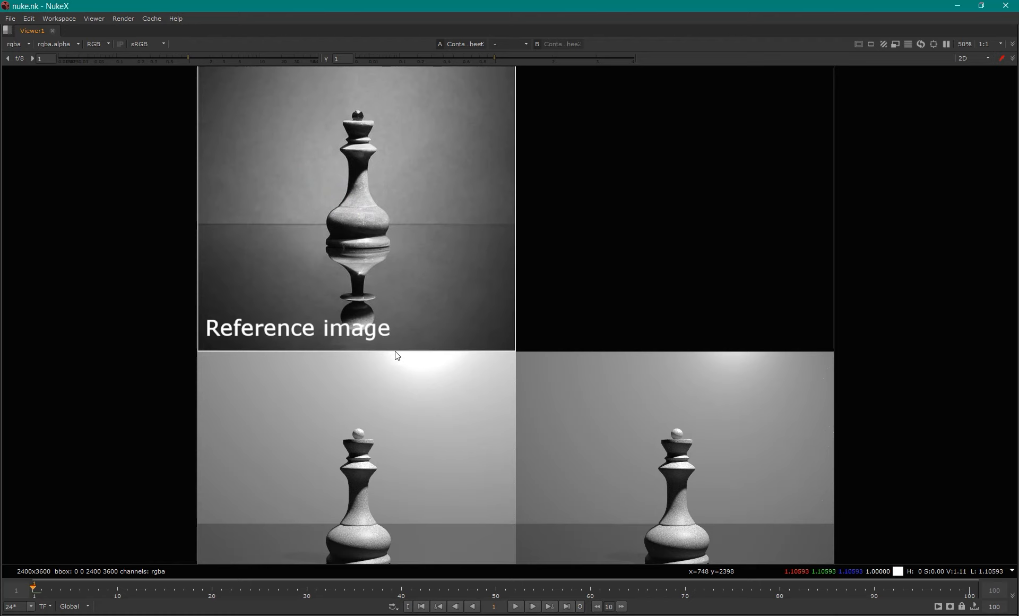
scroll(368, 171, "up", 3)
scroll(377, 193, "down", 3)
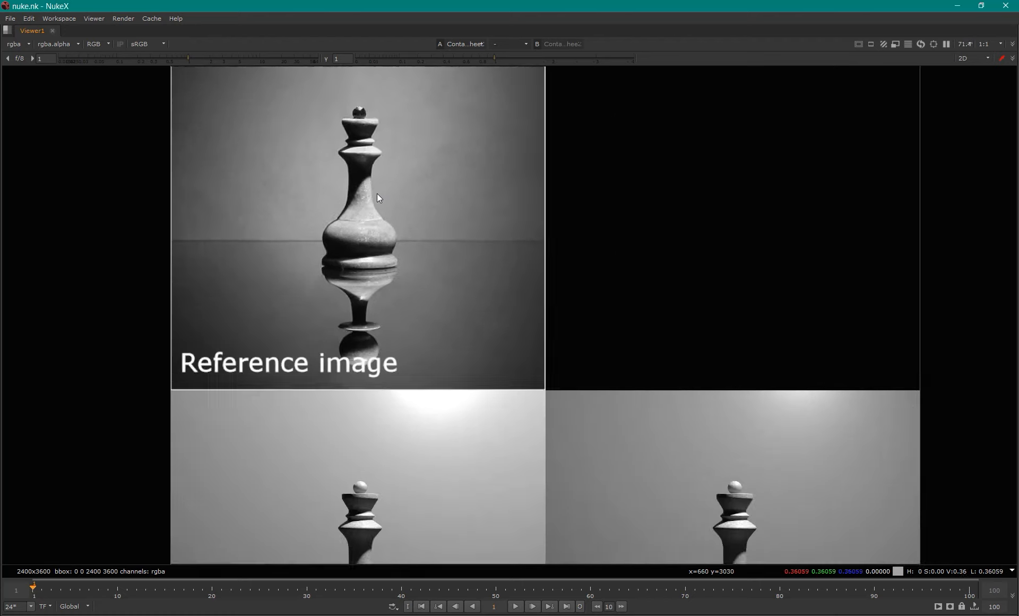
middle_click_drag(377, 194, 330, 119)
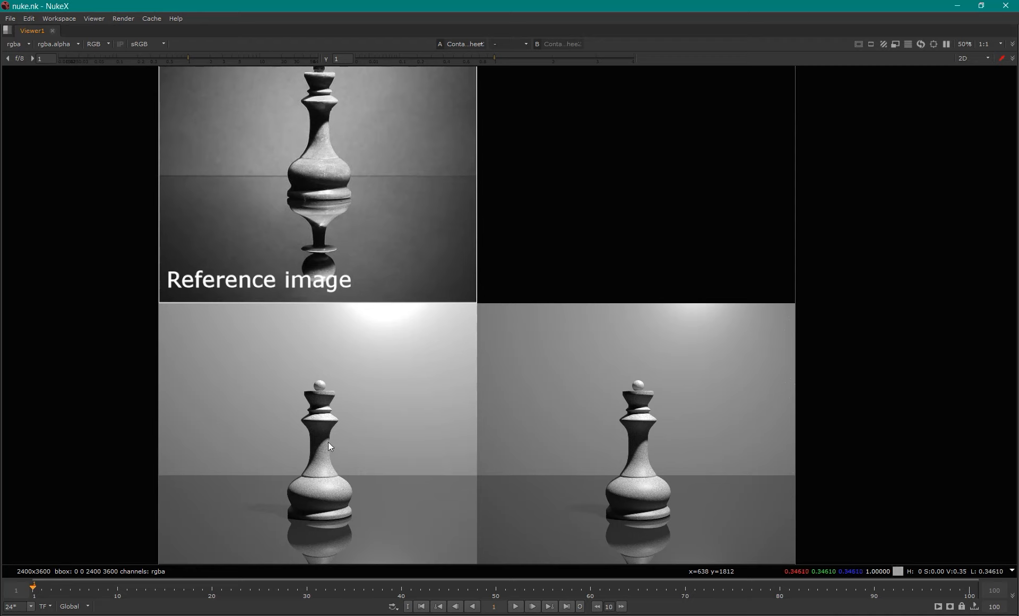
middle_click_drag(352, 227, 364, 287)
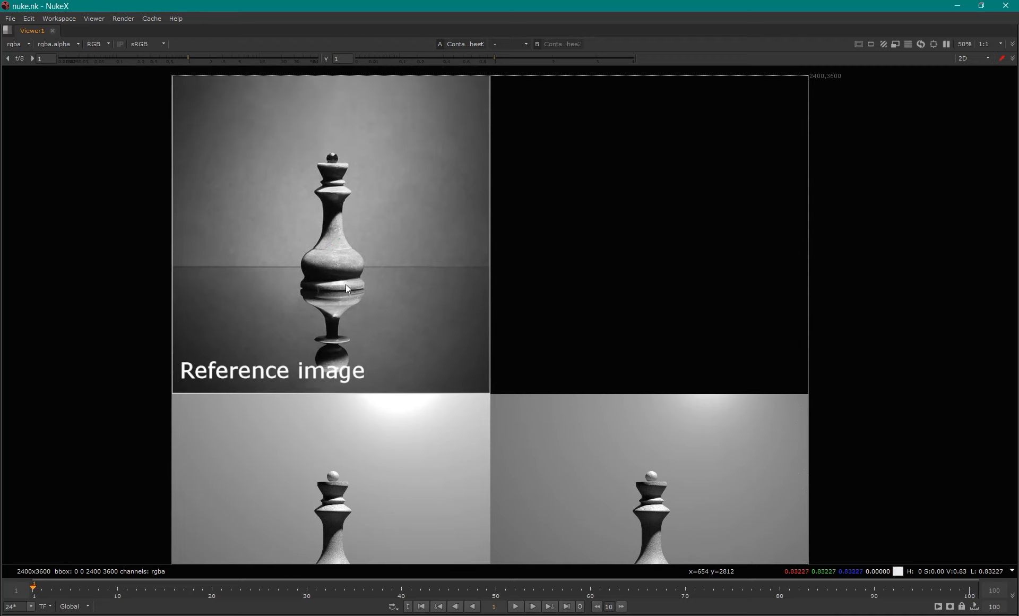
scroll(346, 285, "up", 2)
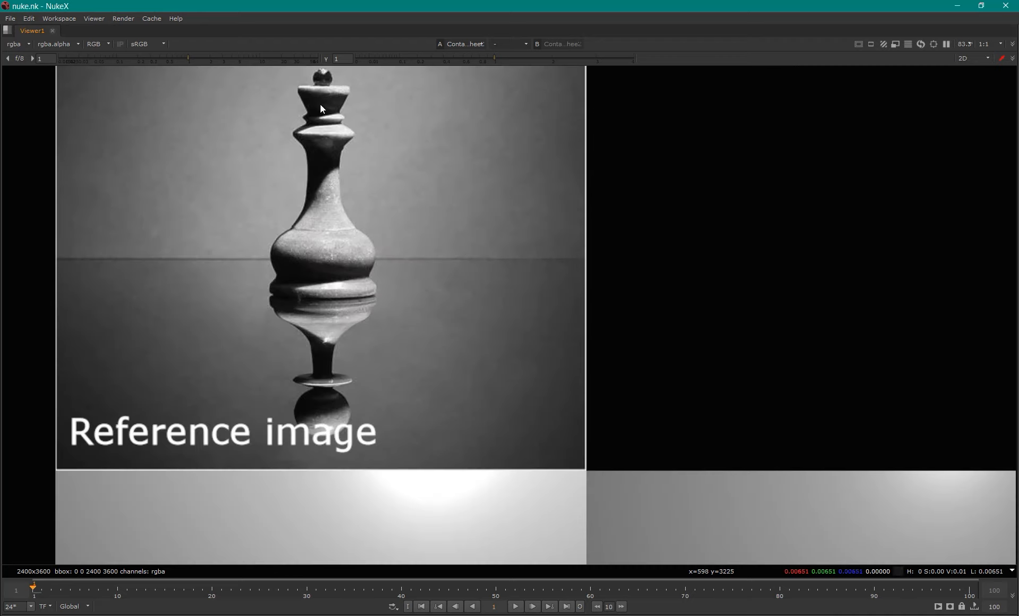
middle_click_drag(399, 375, 367, 114)
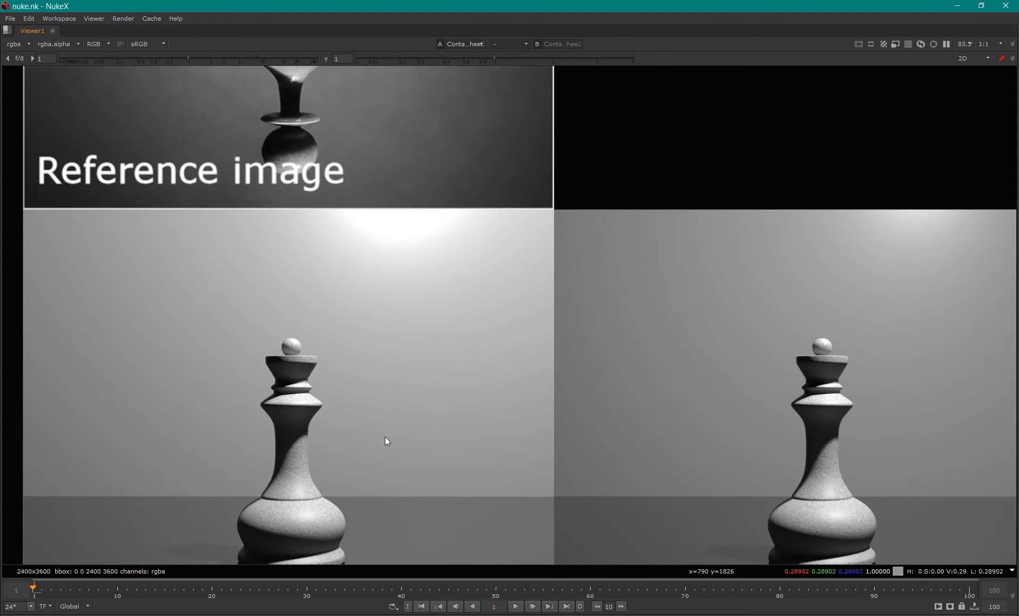
Examine the shading on the reference image's chess piece up close and compare it with the Spot Light render.
scroll(385, 437, "down", 2)
middle_click_drag(403, 341, 413, 449)
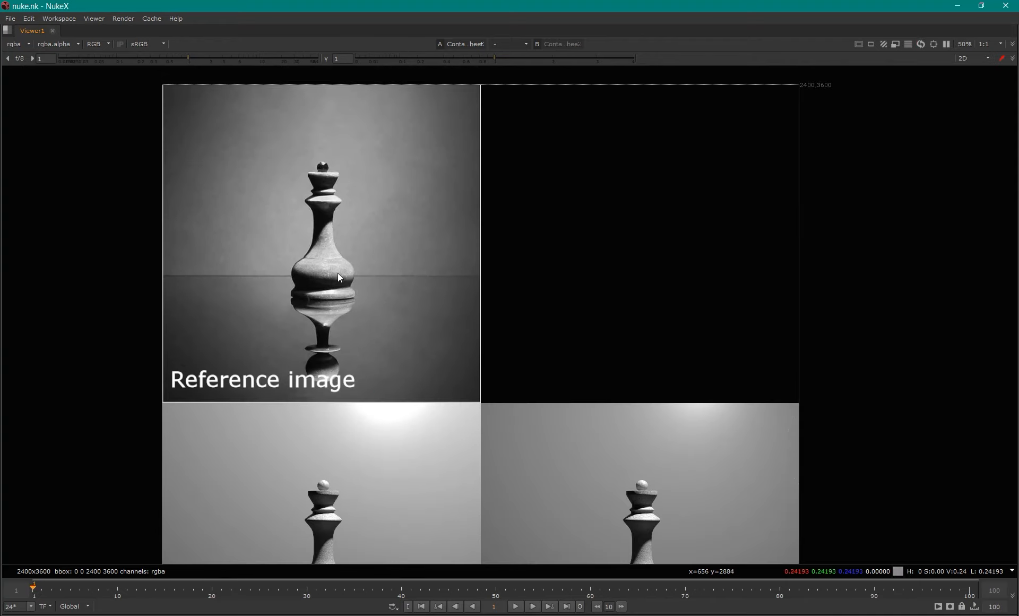
scroll(335, 273, "up", 3)
middle_click_drag(279, 80, 283, 173)
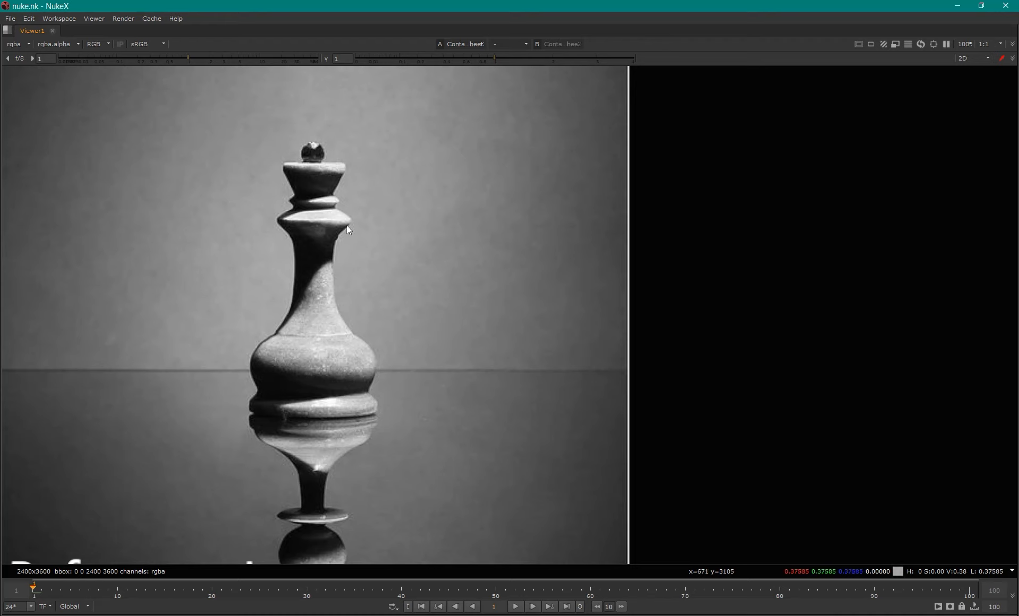
middle_click_drag(393, 405, 399, 161)
scroll(353, 354, "down", 1)
middle_click_drag(354, 354, 349, 177)
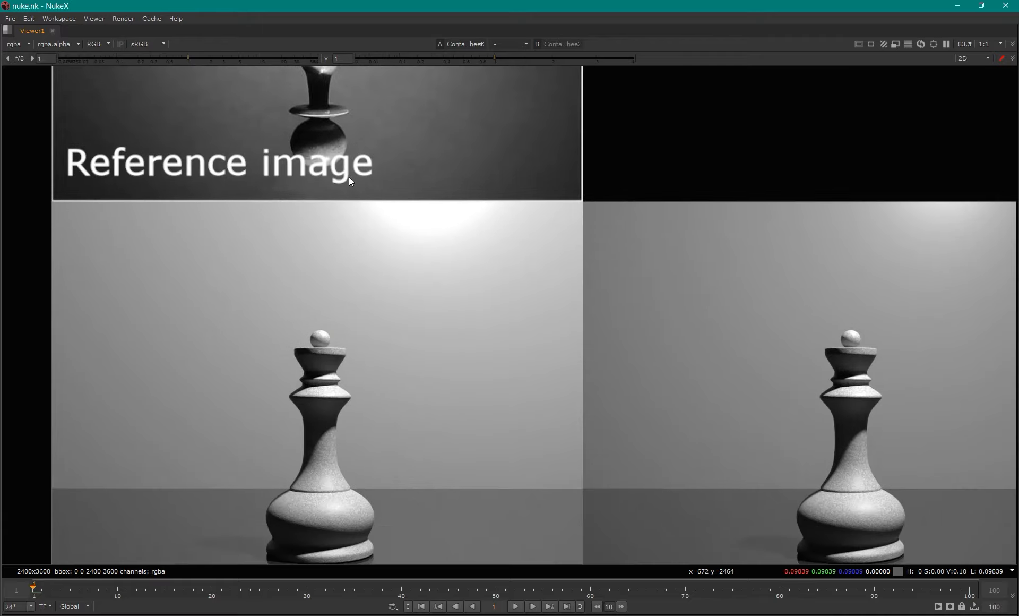
middle_click_drag(367, 499, 317, 392)
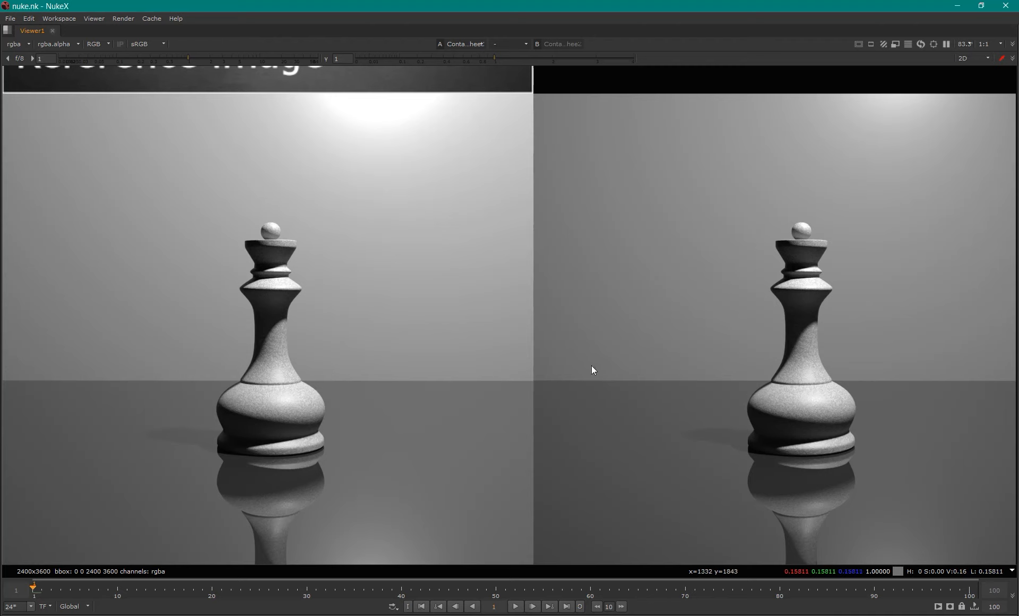
Compare the body shading and floor shadows of the Spot Light and Area Light chess pieces side by side.
scroll(368, 396, "down", 2)
scroll(623, 415, "up", 5)
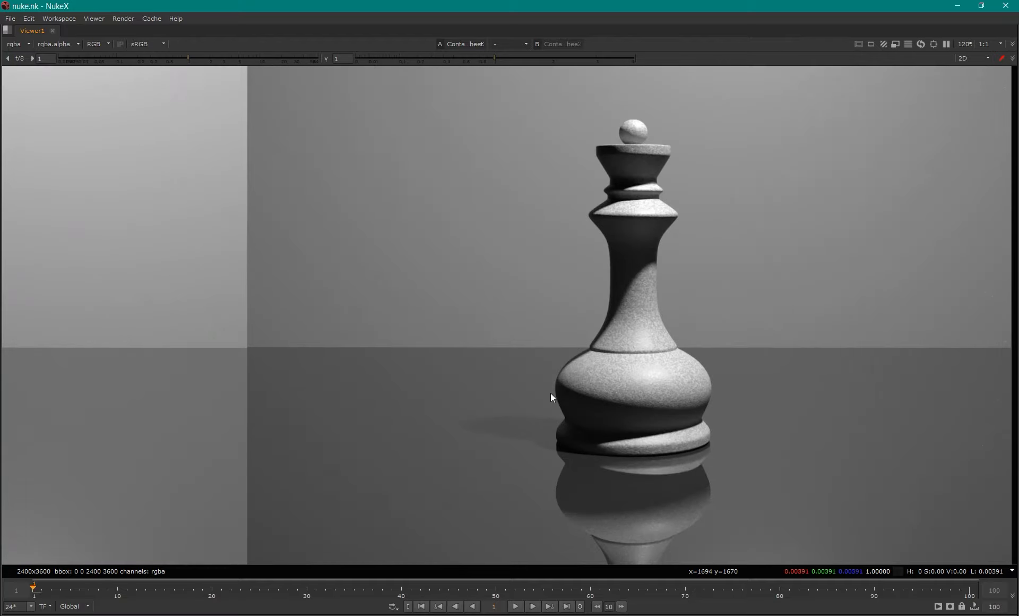
middle_click_drag(550, 393, 830, 368)
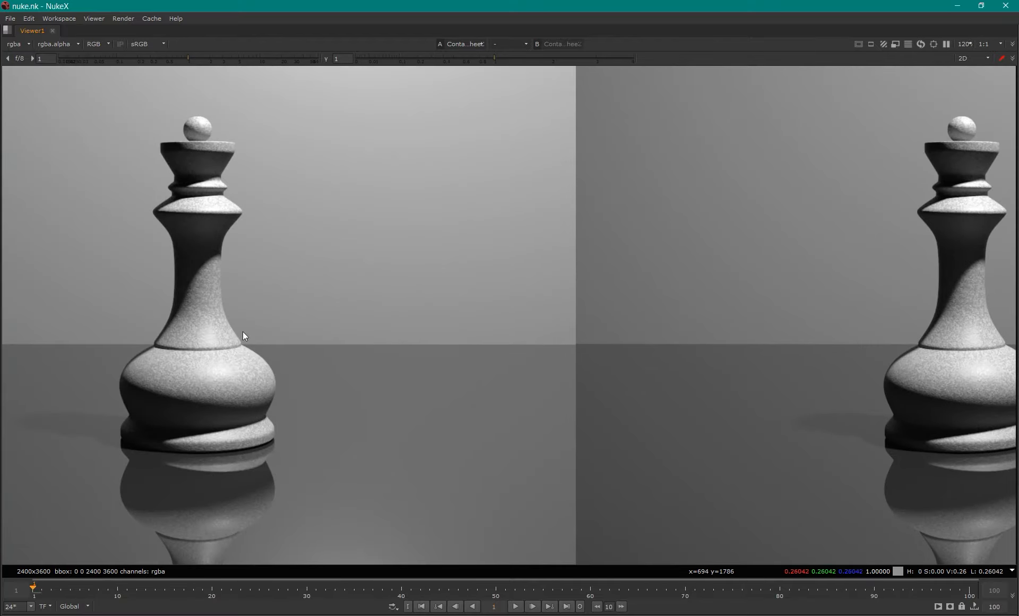
middle_click_drag(232, 284, 220, 304)
scroll(244, 298, "down", 1)
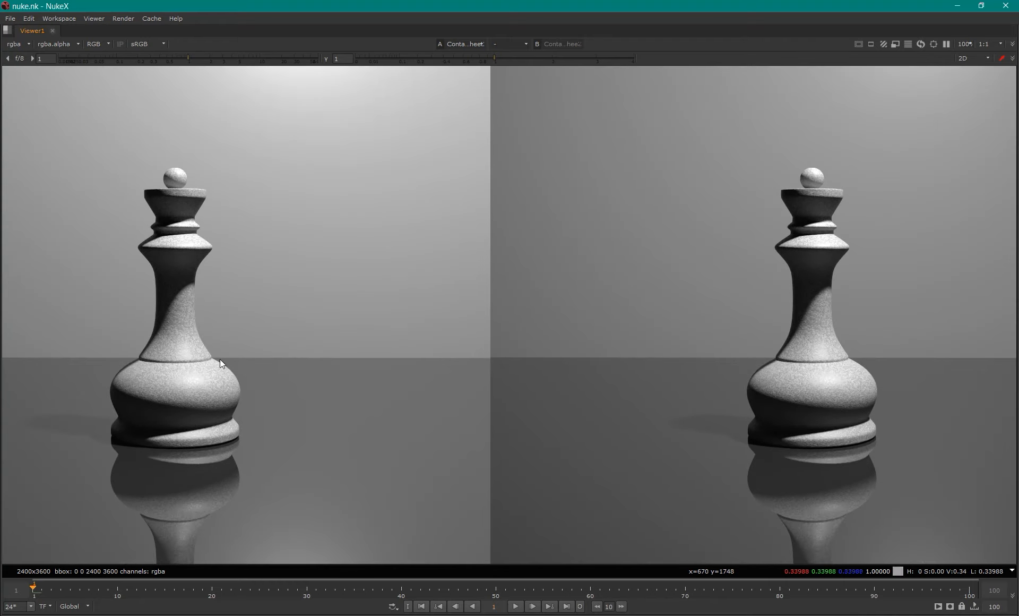
mouse_move(281, 333)
middle_mouse_down()
mouse_move(309, 312)
mouse_move(294, 326)
middle_mouse_up()
scroll(316, 326, "down", 2)
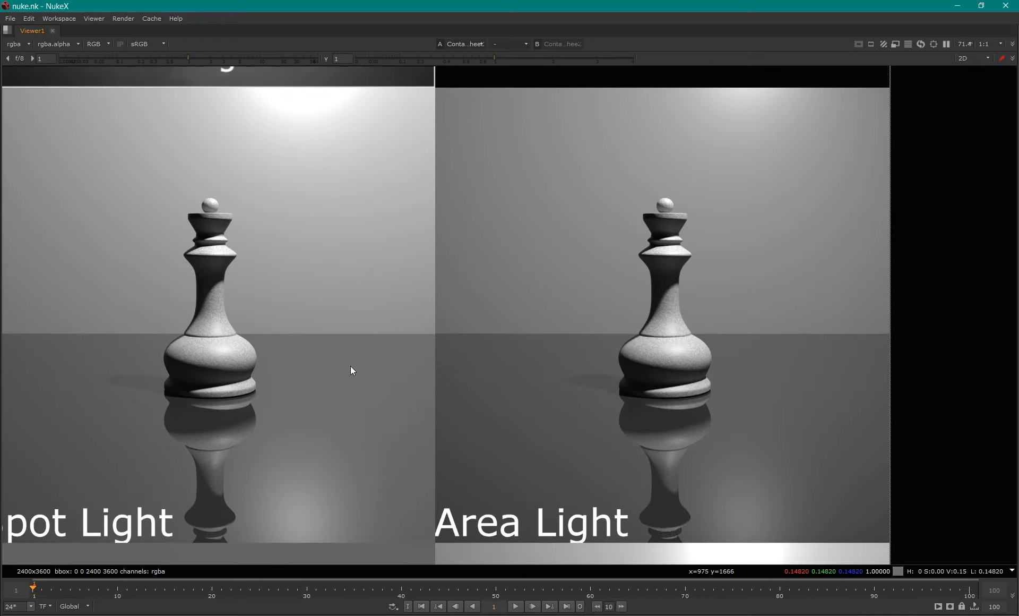
middle_click_drag(262, 359, 313, 373)
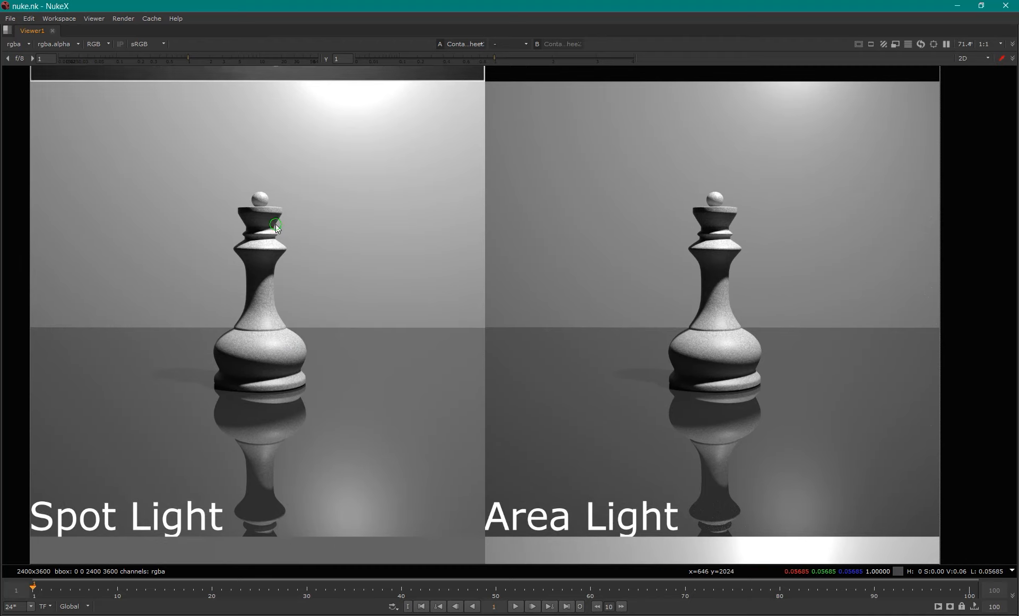
Compare the reference piece's dark areas with the Spot Light render, inspecting the shadows around the rendered crown up close.
middle_click_drag(276, 224, 302, 364)
scroll(323, 282, "down", 4)
scroll(307, 293, "up", 3)
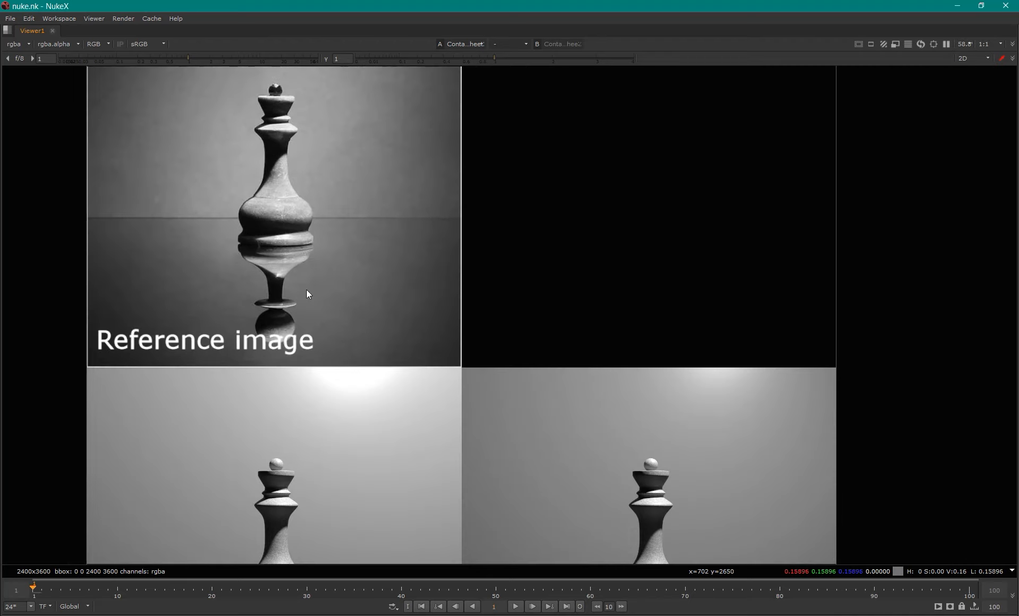
middle_click_drag(307, 290, 327, 271)
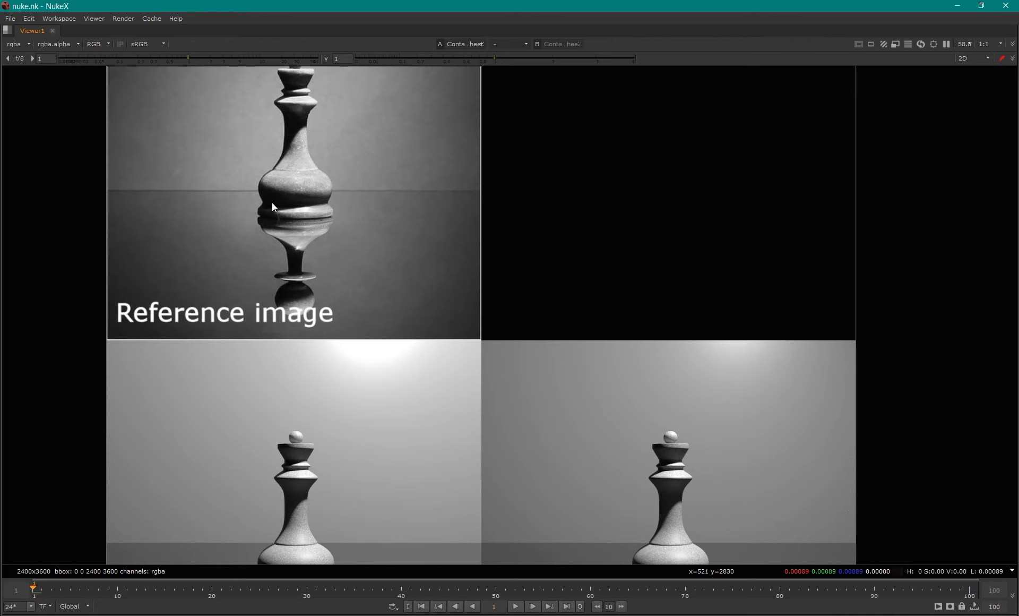
middle_click_drag(354, 495, 364, 344)
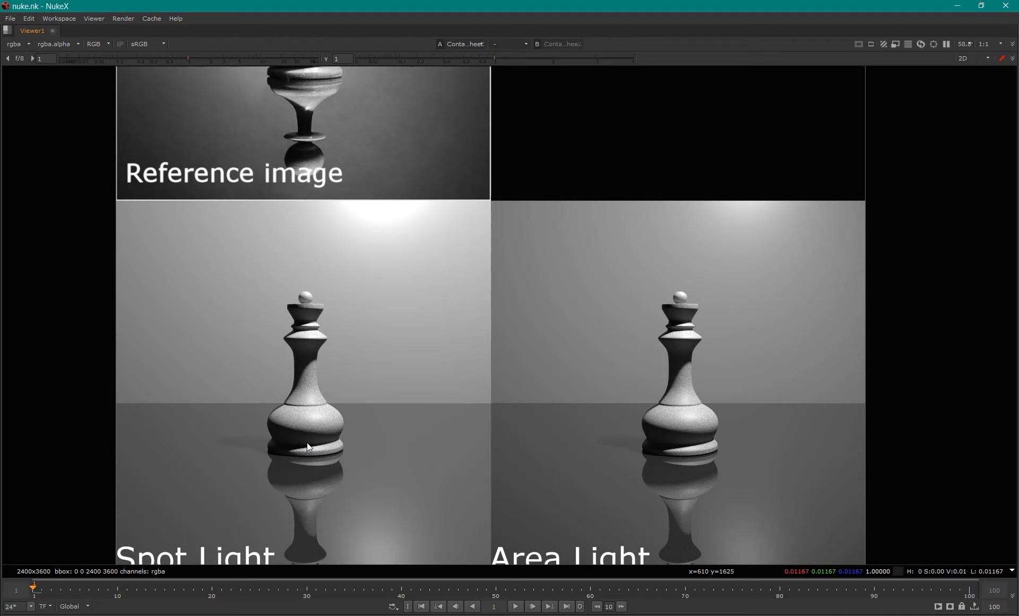
middle_click_drag(346, 340, 384, 375)
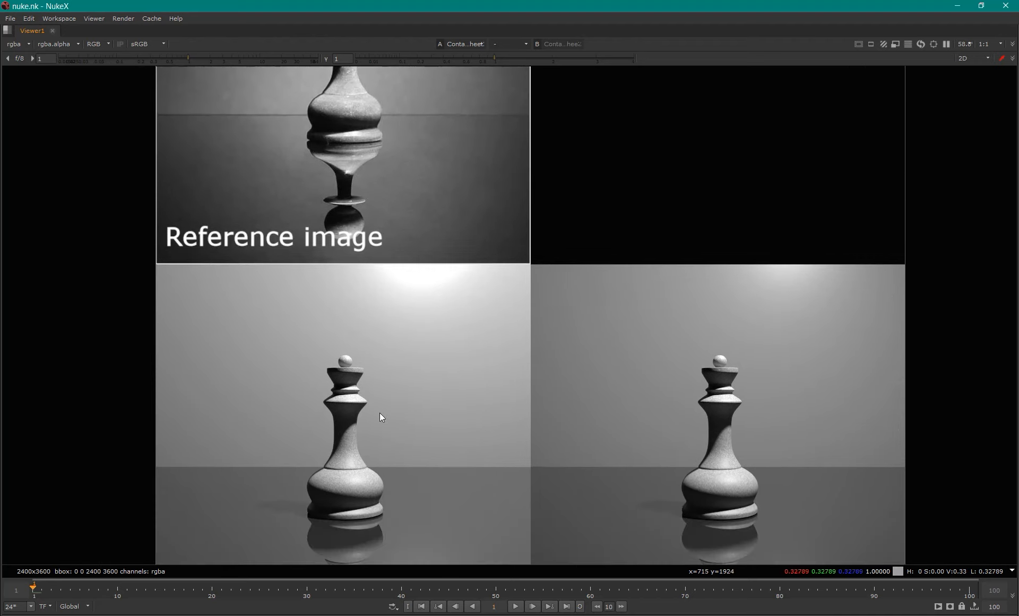
scroll(333, 386, "up", 5)
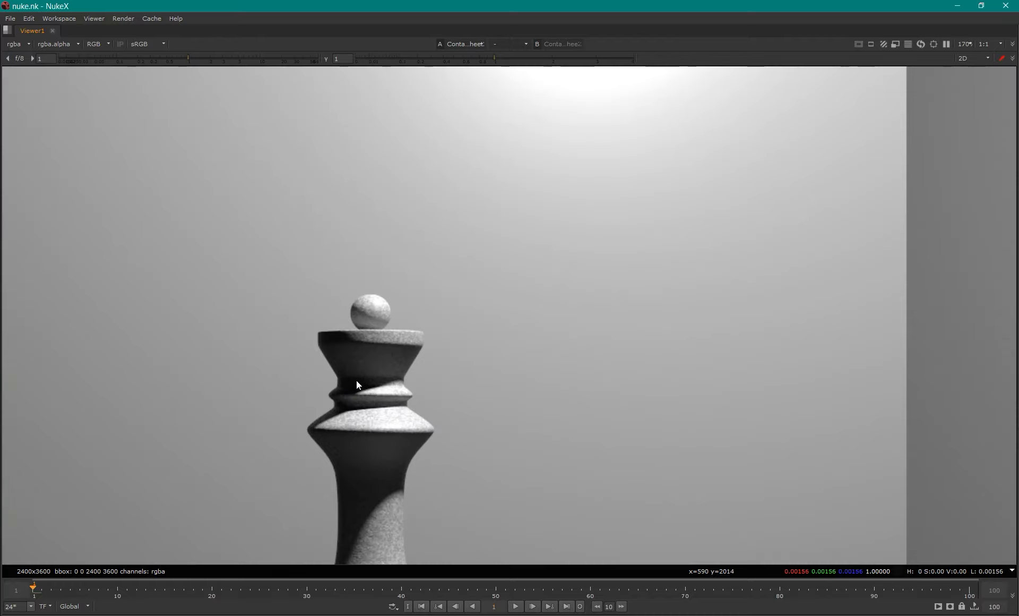
scroll(375, 375, "up", 4)
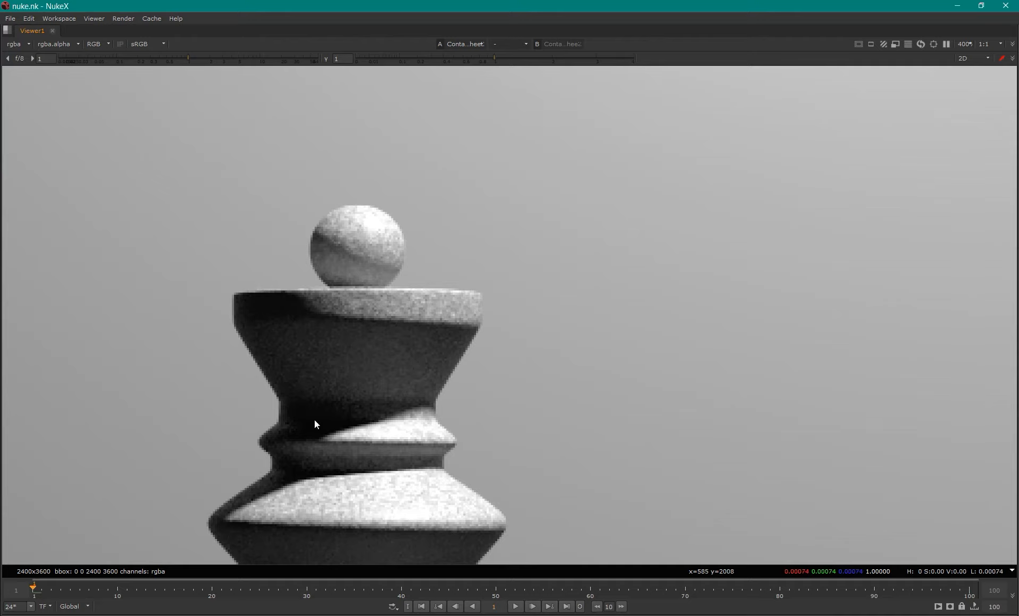
scroll(397, 390, "down", 2)
middle_click_drag(392, 425, 367, 354)
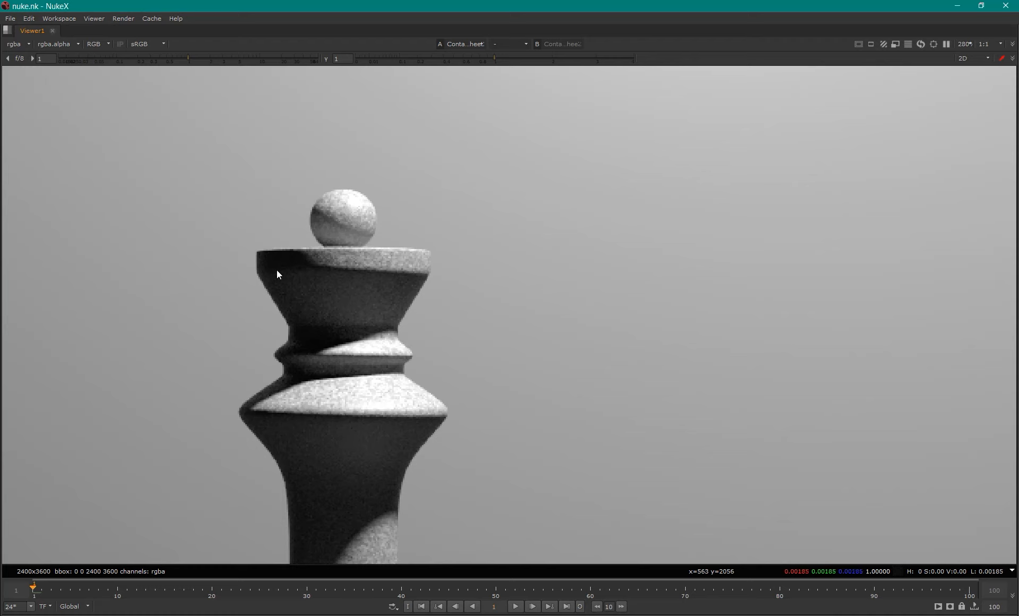
scroll(336, 275, "down", 1)
scroll(332, 318, "down", 5)
middle_click_drag(247, 326, 371, 528)
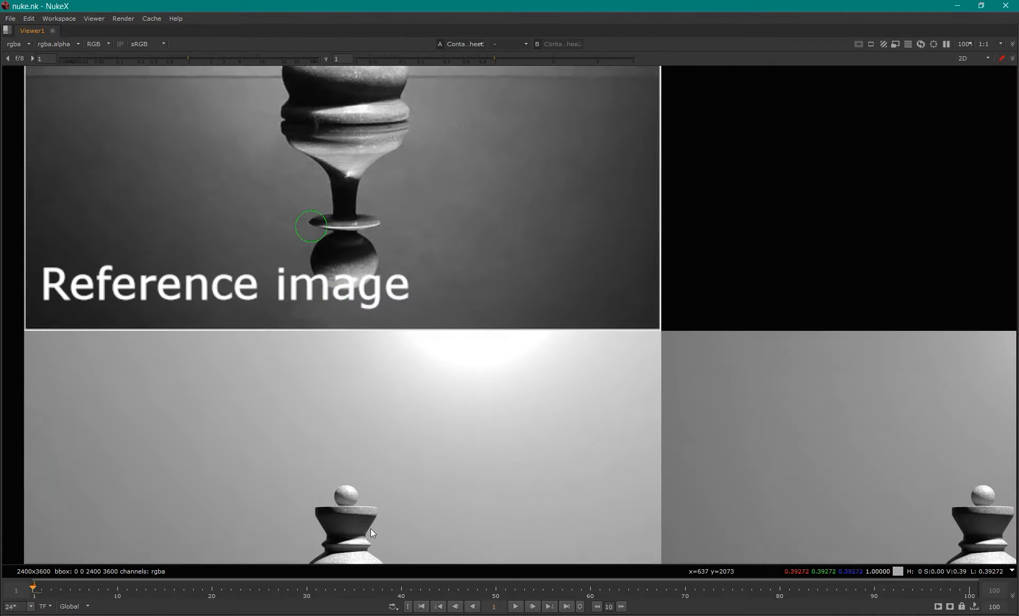
Inspect the Area Light chess piece's neck and body shadows up close and compare them with the Spot Light render.
scroll(370, 528, "down", 2)
middle_click_drag(457, 498, 377, 327)
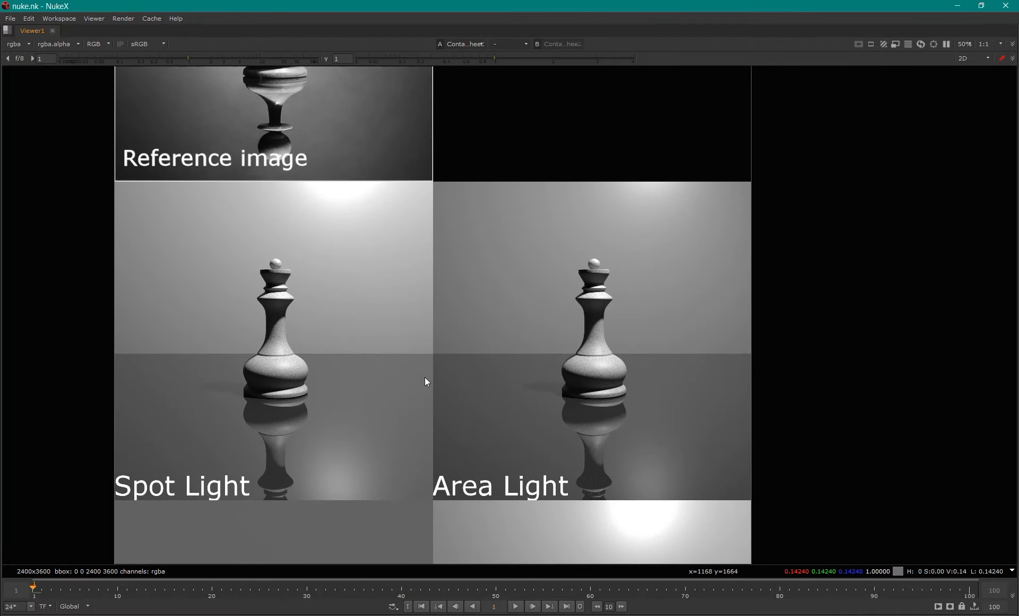
scroll(612, 357, "up", 3)
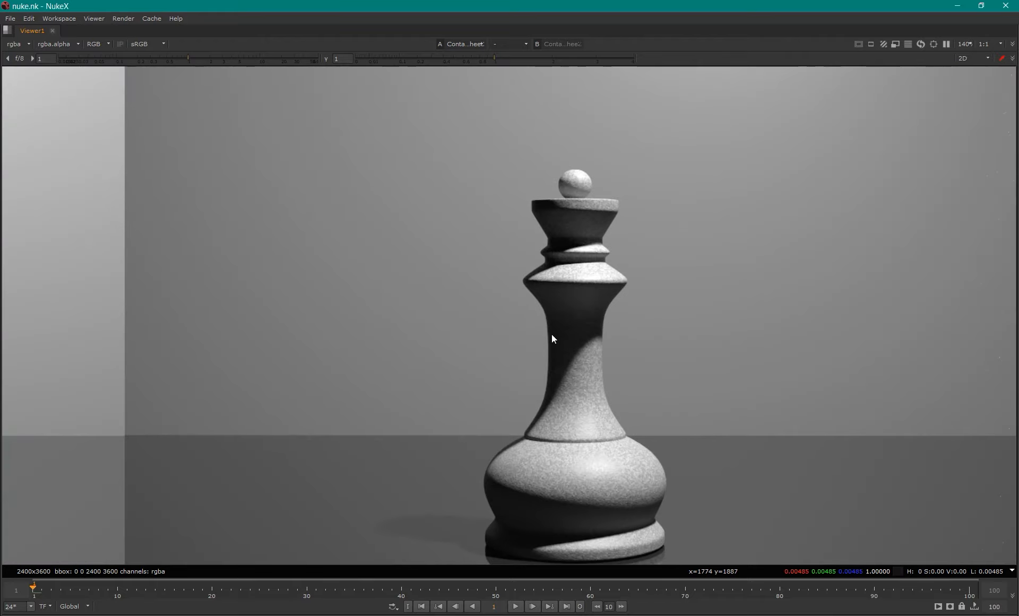
scroll(373, 346, "down", 2)
middle_click_drag(344, 365, 591, 218)
middle_click_drag(376, 379, 479, 385)
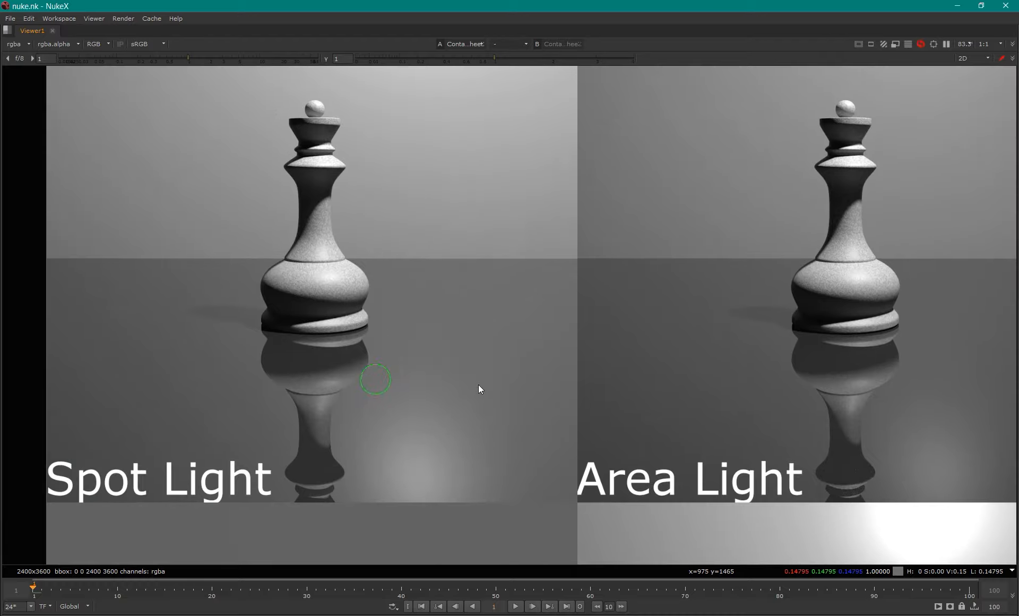
scroll(479, 384, "down", 1)
middle_click_drag(416, 198, 417, 313)
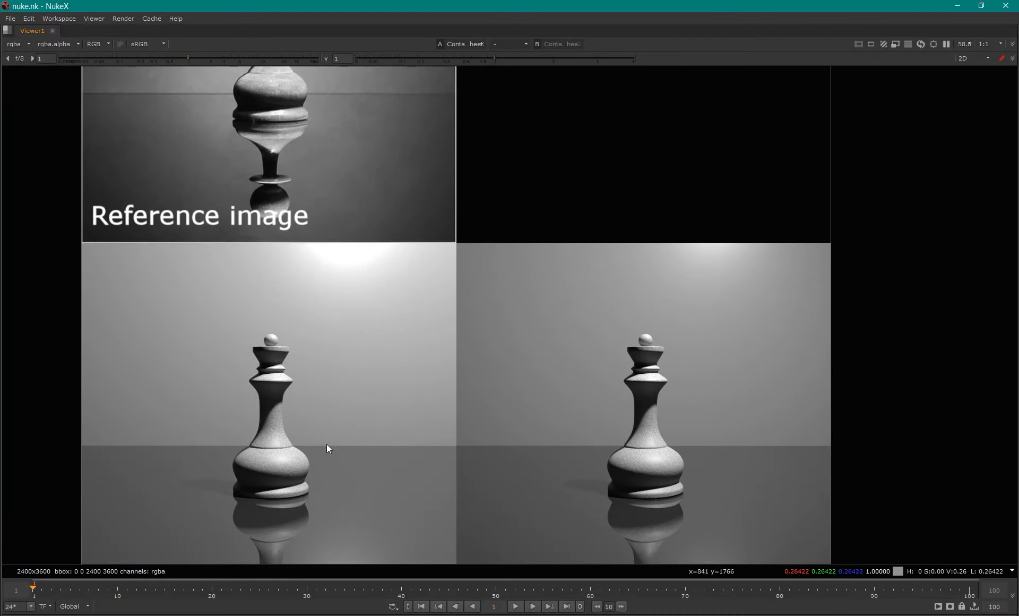
Compare the reference image's overall lighting and background falloff with all the light-type renders in the contact sheet.
middle_click_drag(318, 217, 310, 420)
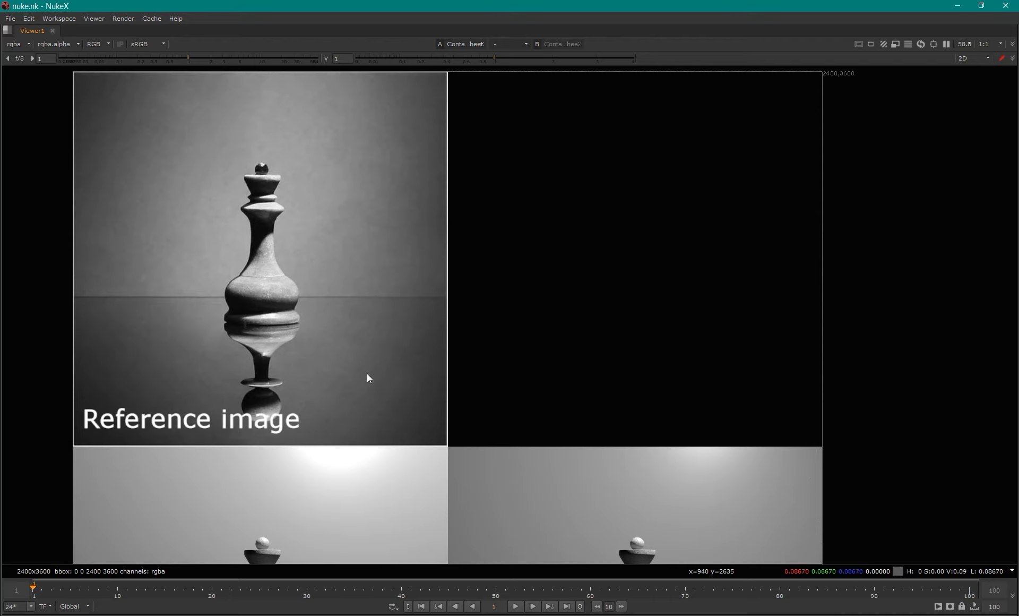
middle_click_drag(367, 378, 366, 140)
scroll(364, 375, "down", 1)
middle_click_drag(363, 375, 335, 439)
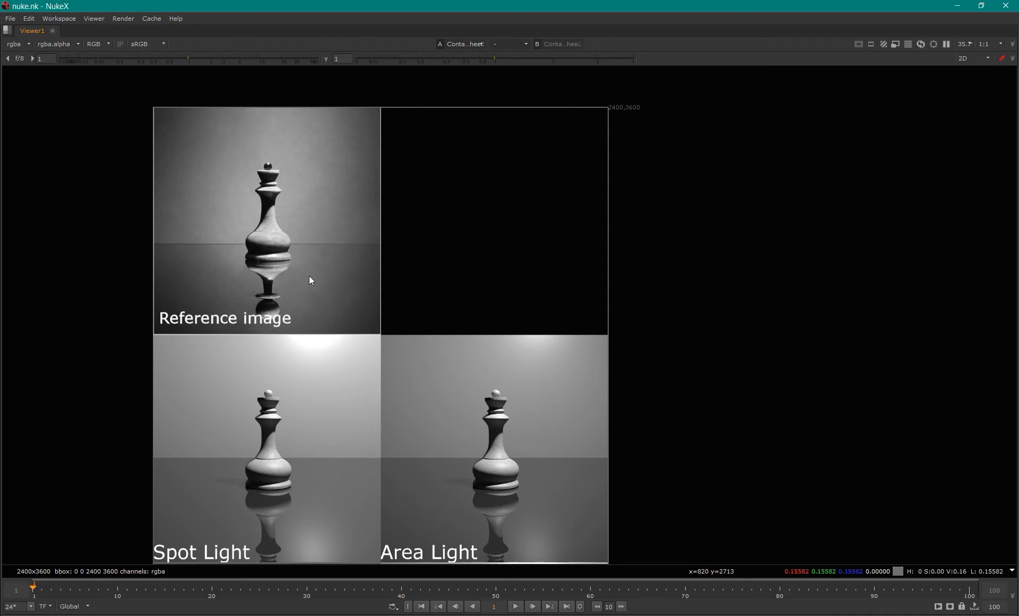
middle_click_drag(393, 350, 434, 176)
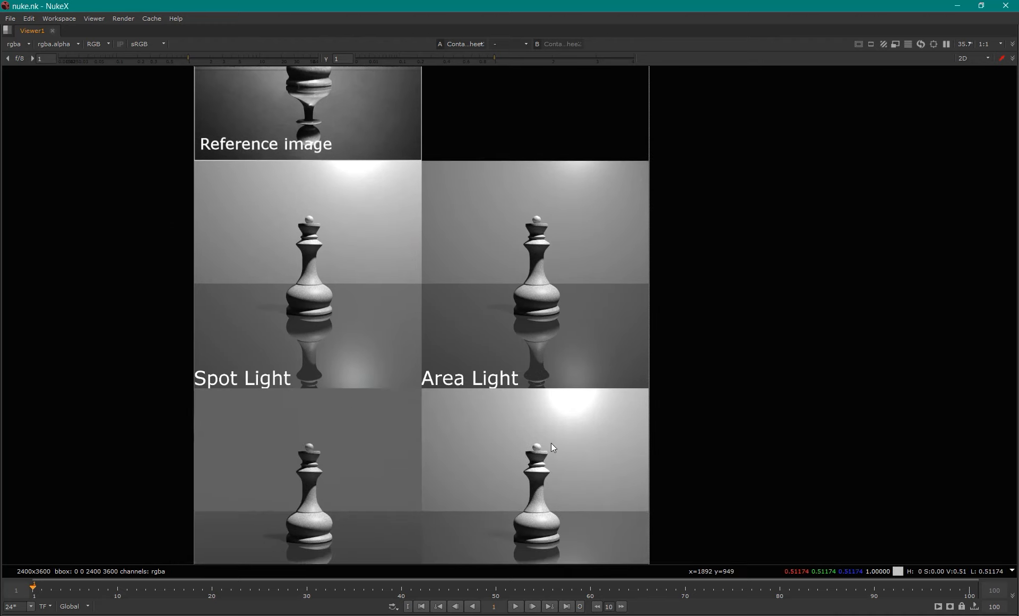
scroll(463, 376, "down", 3)
middle_click_drag(466, 346, 423, 378)
scroll(371, 227, "up", 3)
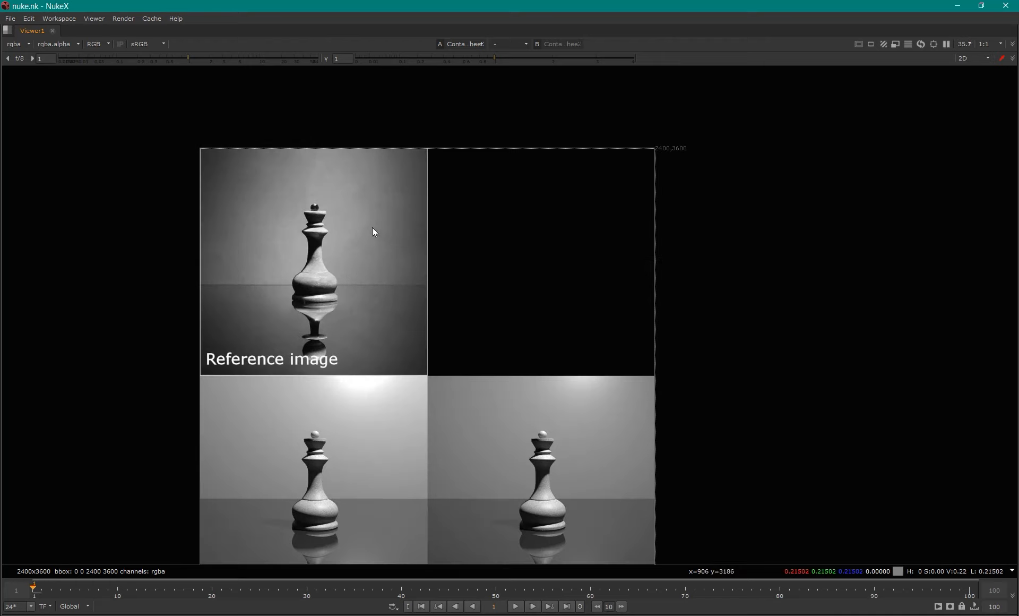
middle_click_drag(451, 441, 404, 366)
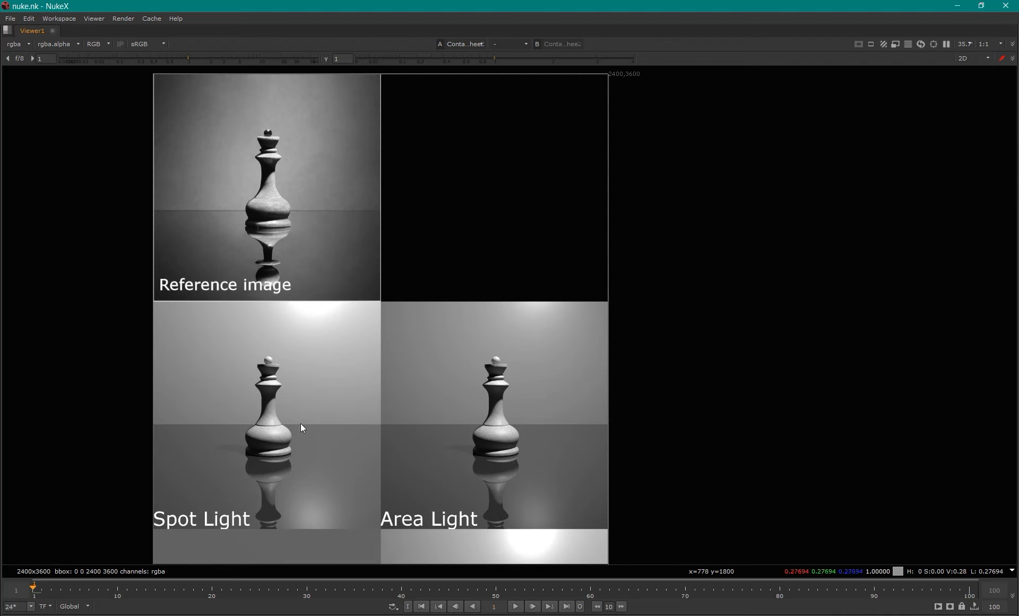
middle_click_drag(282, 415, 322, 404)
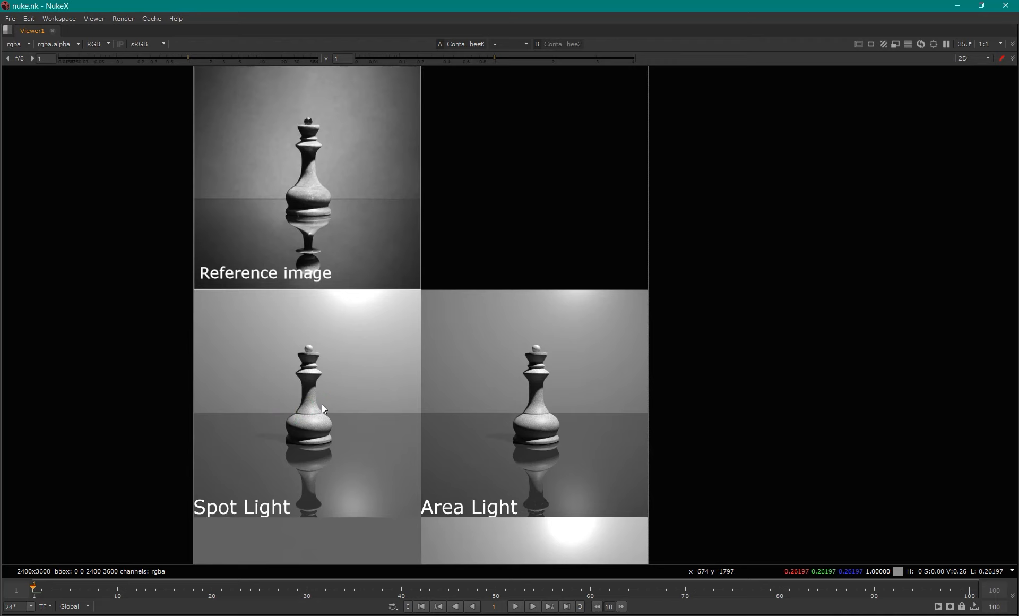
middle_click_drag(321, 192, 254, 244)
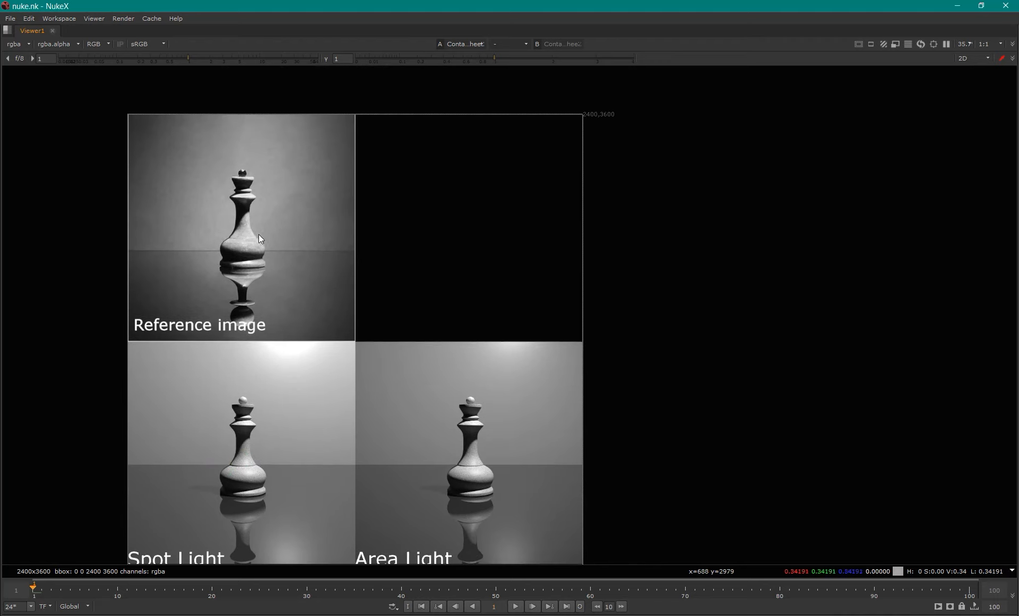
middle_click_drag(257, 225, 298, 214)
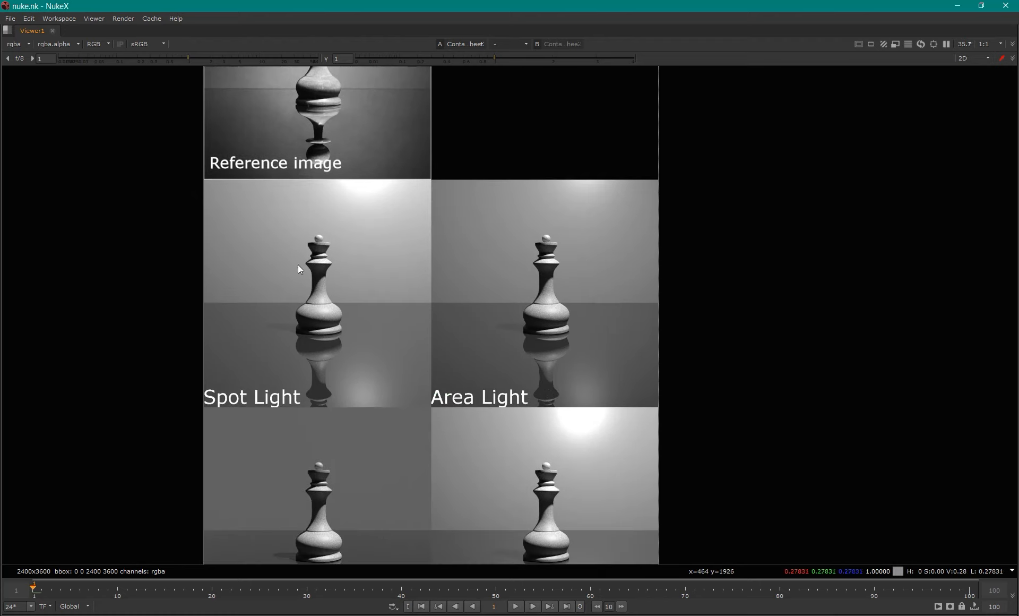
Check the reference piece's crown, body and reflection again against the Spot Light and Area Light renders.
middle_click_drag(298, 265, 297, 330)
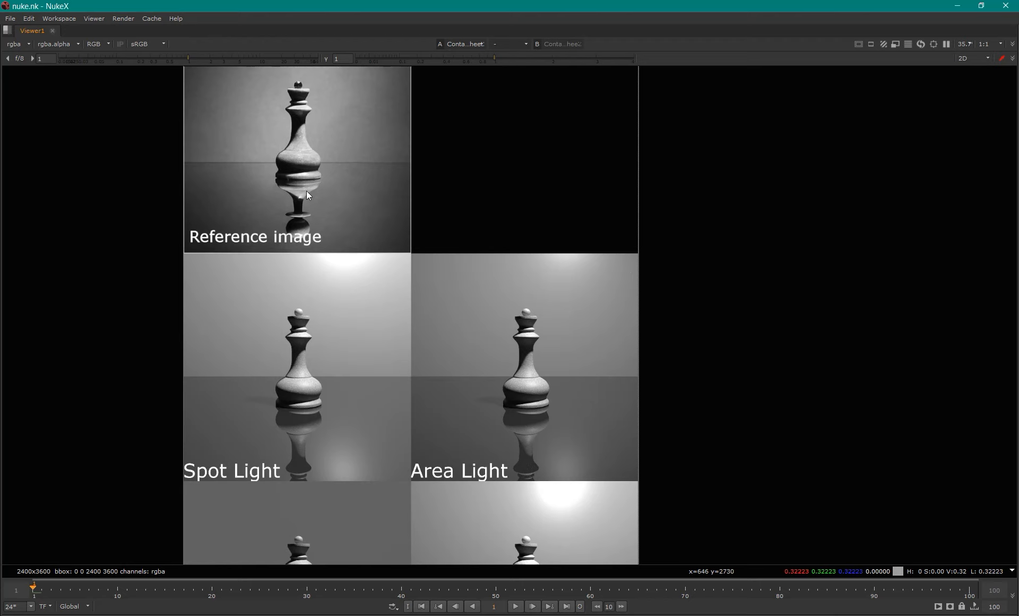
scroll(296, 193, "up", 2)
middle_click_drag(296, 196, 335, 327)
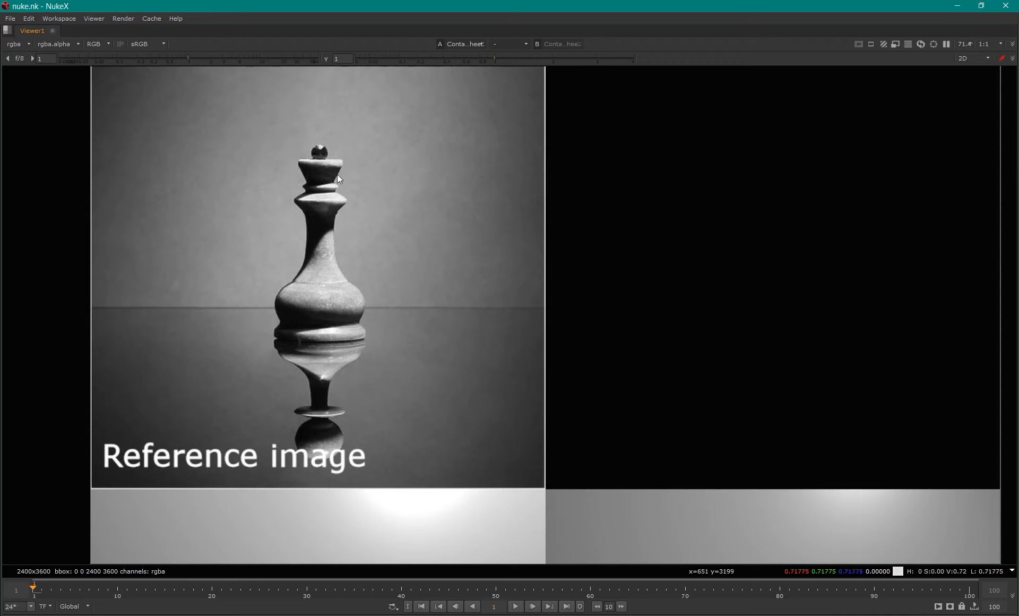
middle_click_drag(402, 351, 260, 91)
scroll(257, 234, "down", 1)
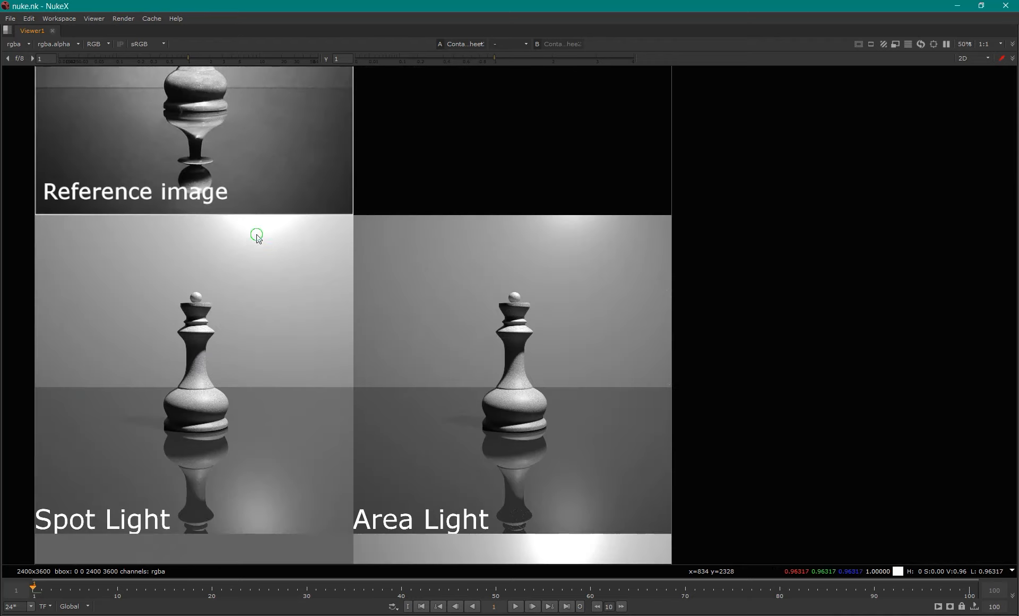
middle_click_drag(257, 236, 414, 380)
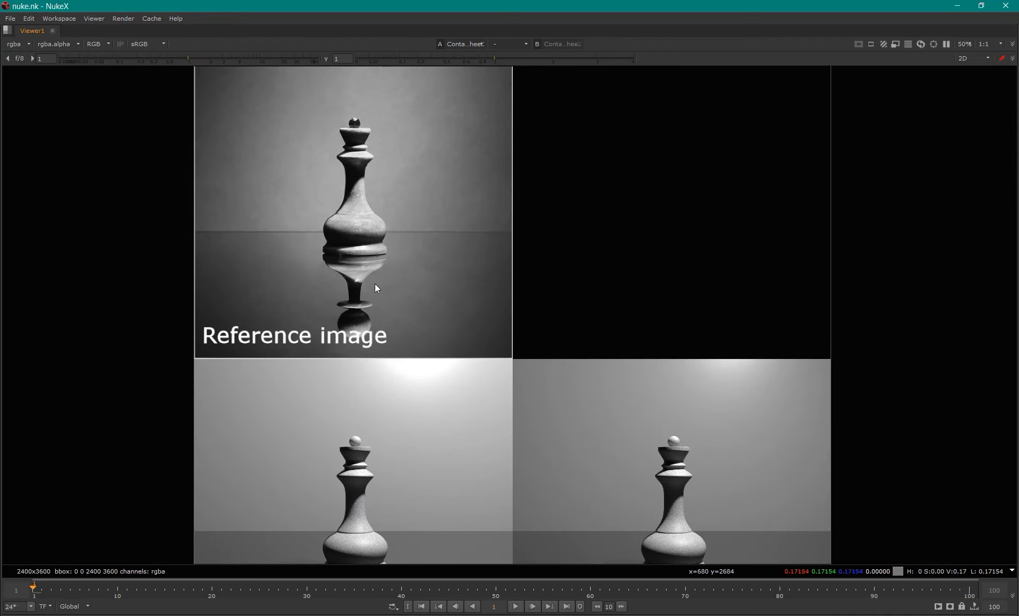
middle_click_drag(375, 288, 273, 236)
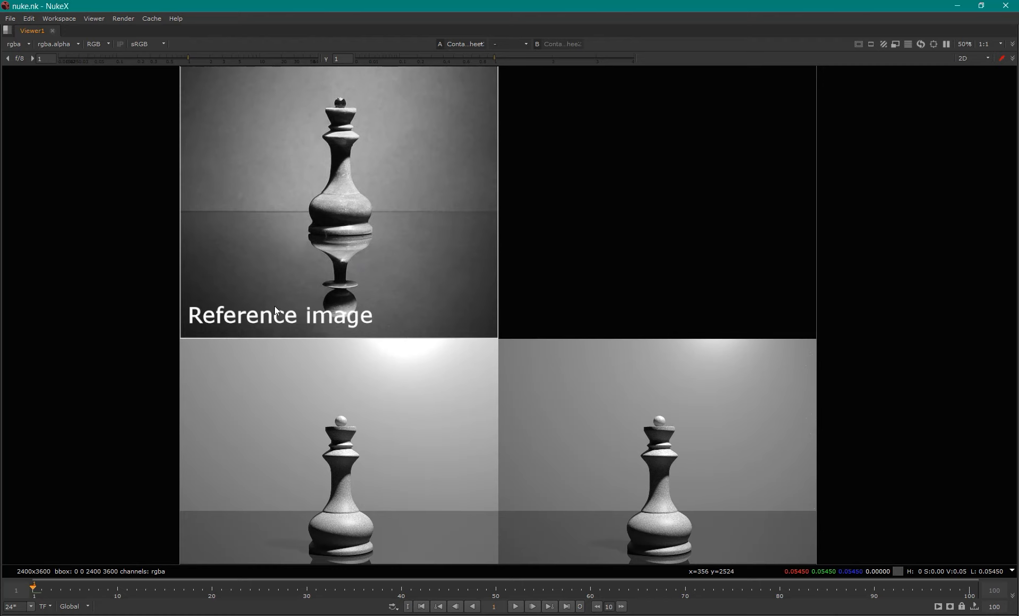
middle_click_drag(275, 310, 207, 108)
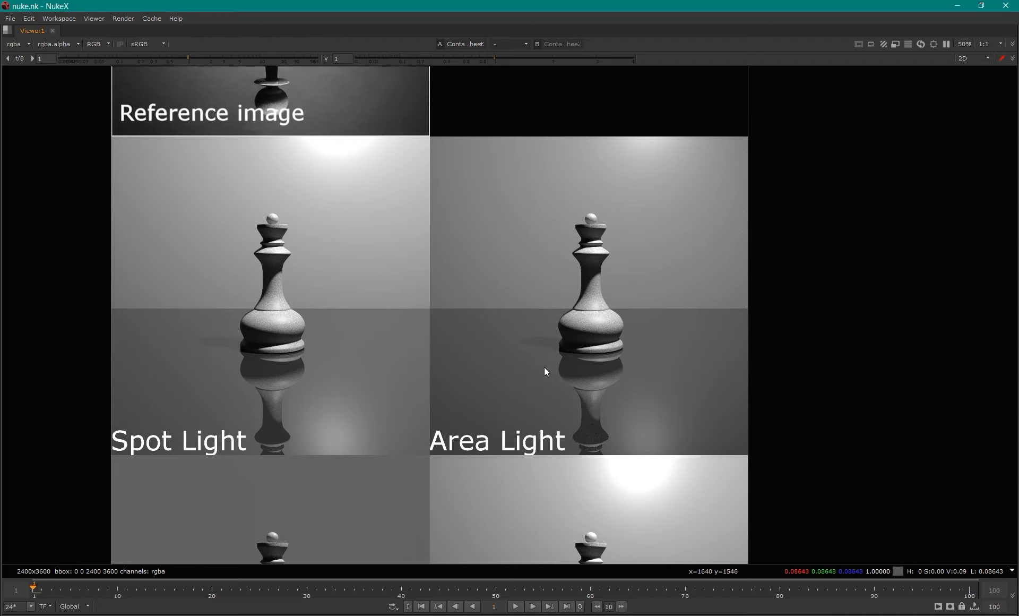
Compare the reference piece's base and floor reflection with the Spot and Area Light renders, and inspect the Directional and Point Light pieces up close.
middle_click_drag(283, 71, 303, 188)
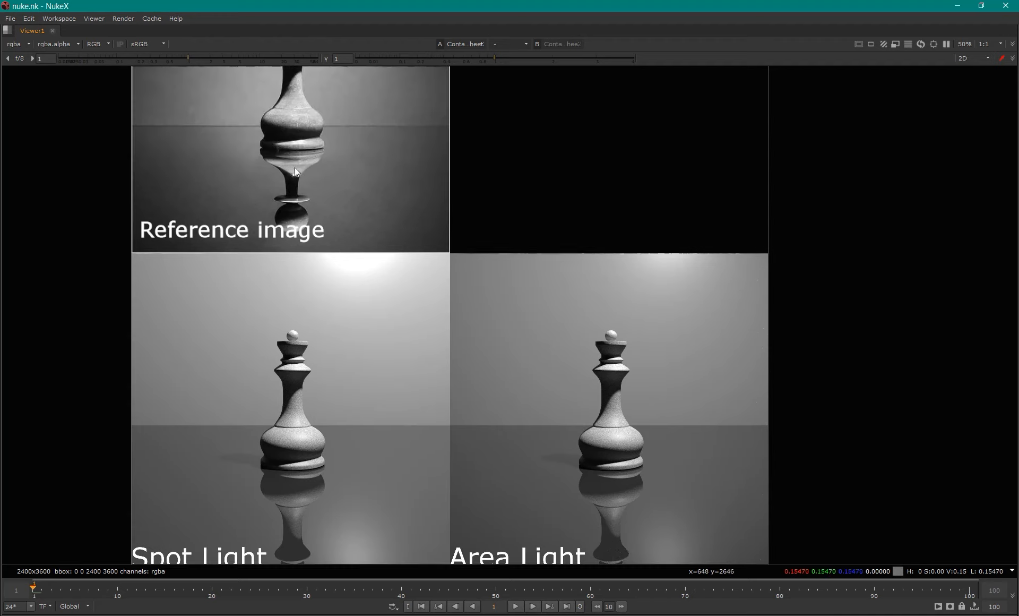
middle_click_drag(530, 432, 471, 320)
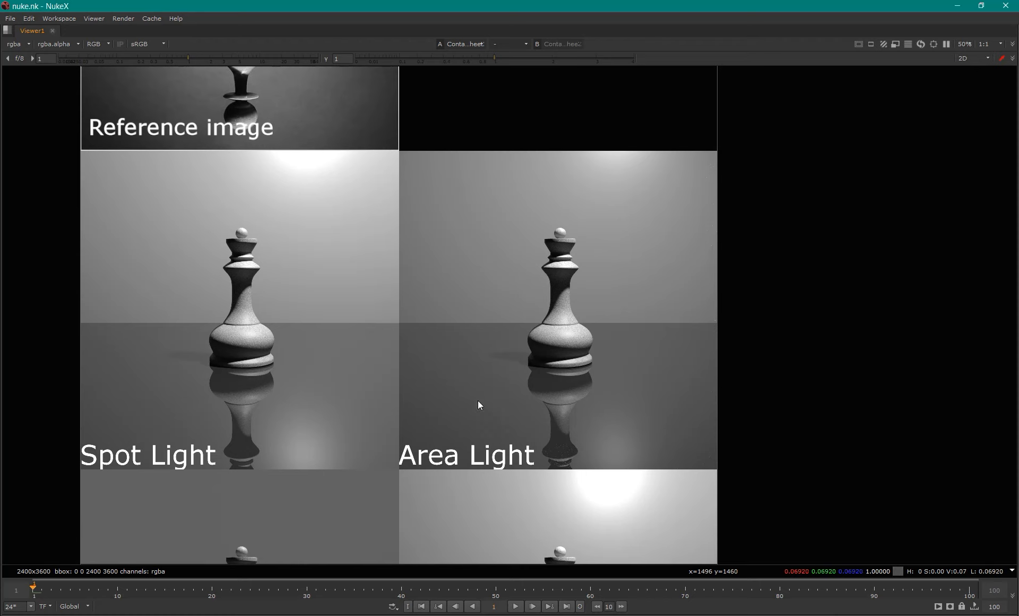
scroll(512, 400, "down", 1)
scroll(446, 325, "down", 1)
middle_click_drag(446, 326, 427, 311)
scroll(448, 305, "down", 2)
scroll(351, 456, "up", 5)
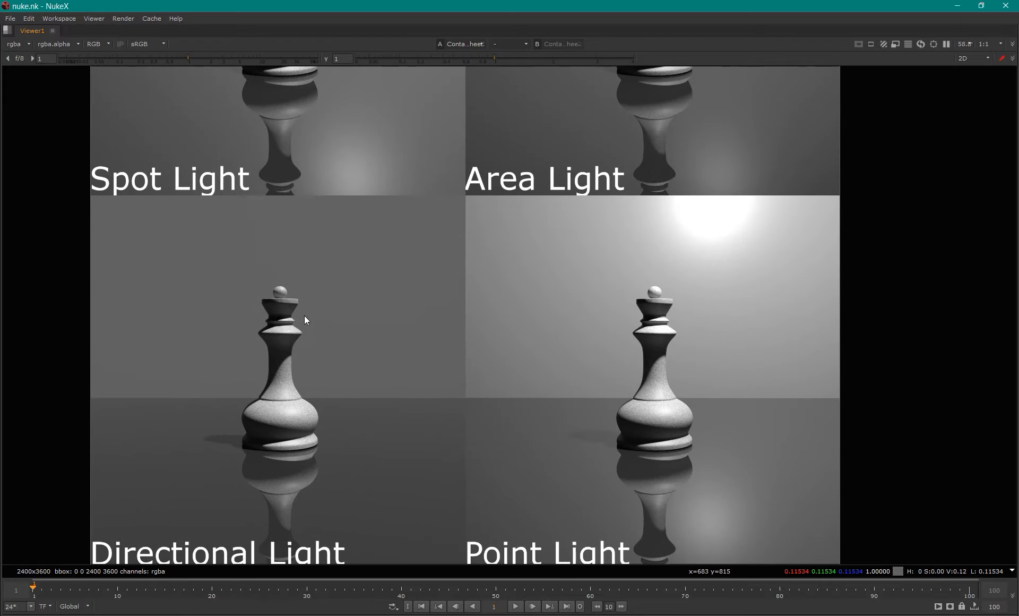
Compare the backdrop highlights and falloff in the Spot, Area, Directional and Point Light renders with the reference image.
scroll(304, 315, "down", 2)
scroll(354, 292, "down", 2)
middle_click_drag(355, 292, 337, 320)
scroll(356, 345, "up", 1)
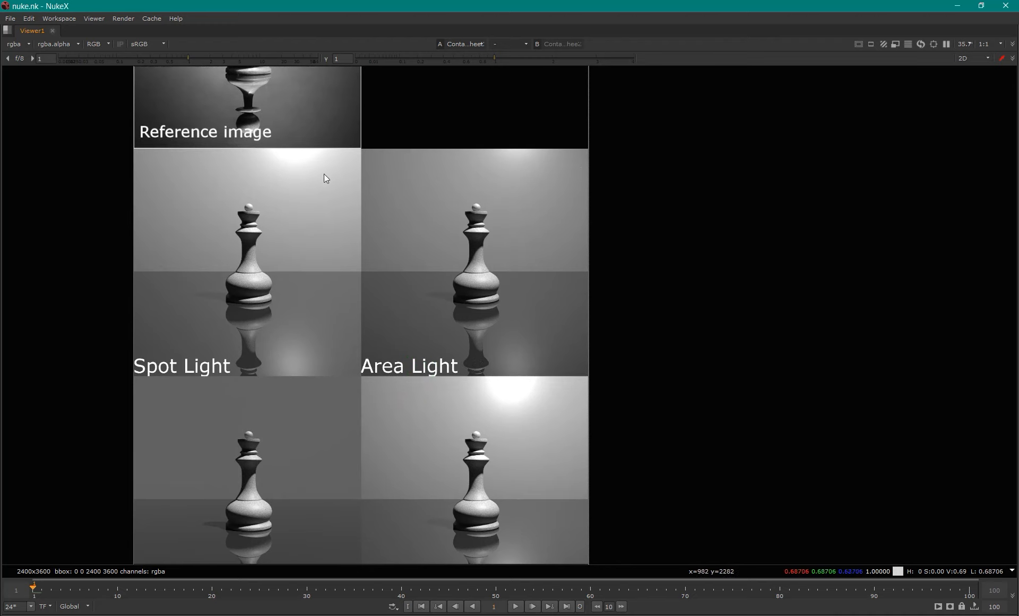
middle_click_drag(501, 520, 524, 431)
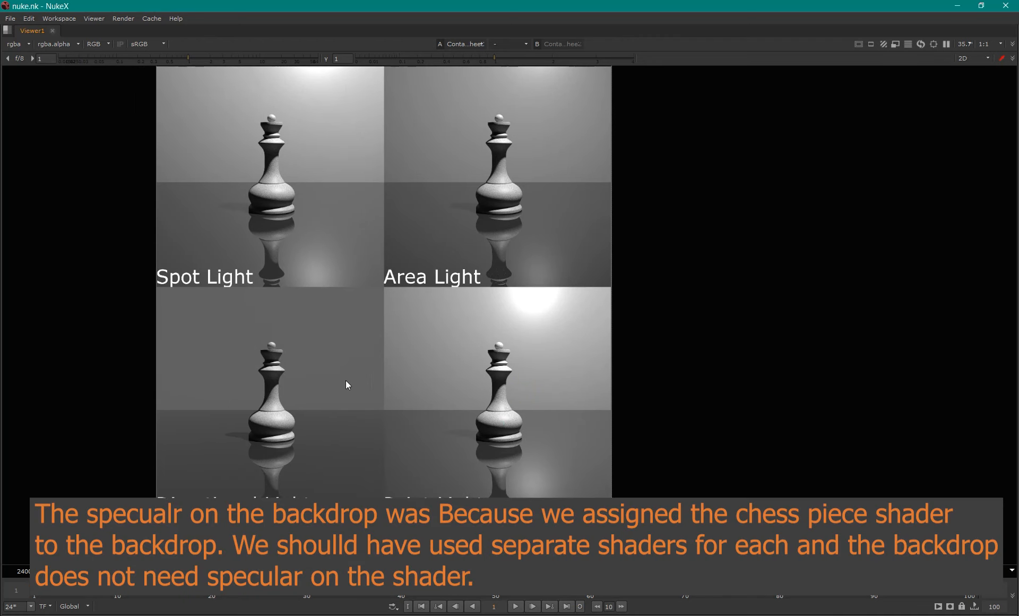
middle_click_drag(371, 314, 344, 374)
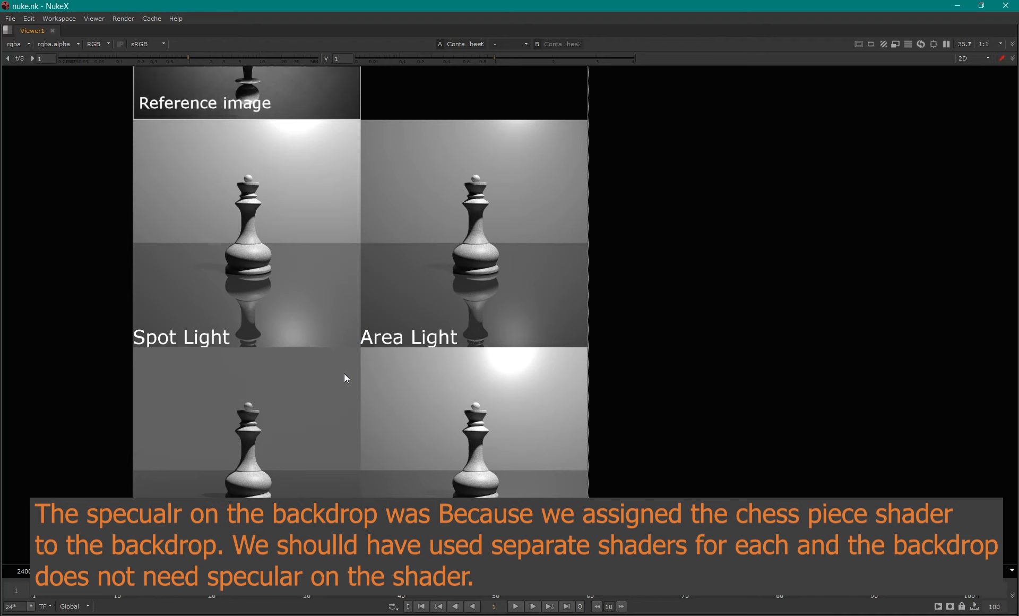
scroll(355, 282, "down", 2)
middle_click_drag(354, 283, 381, 343)
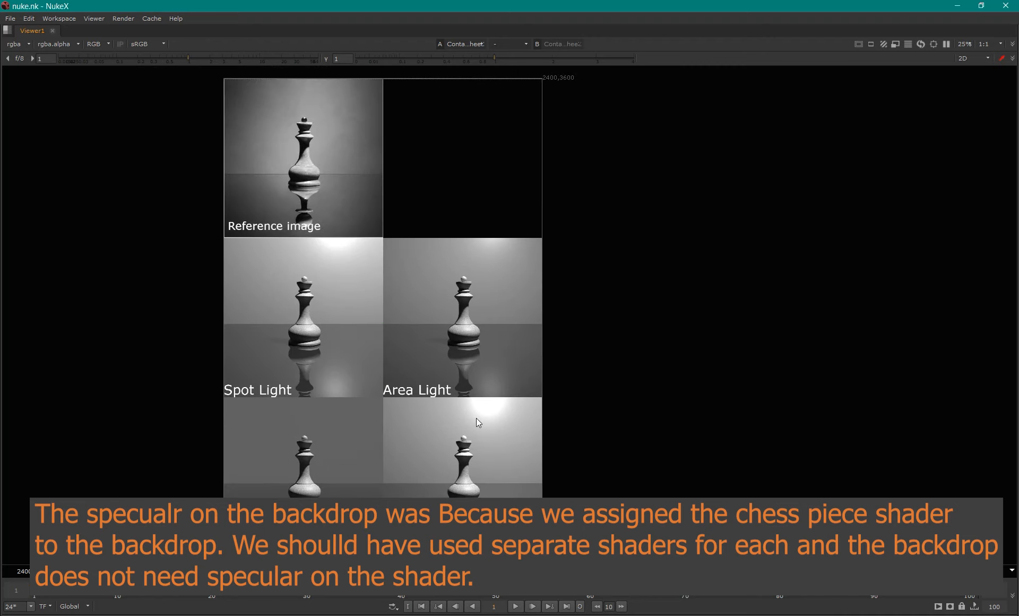